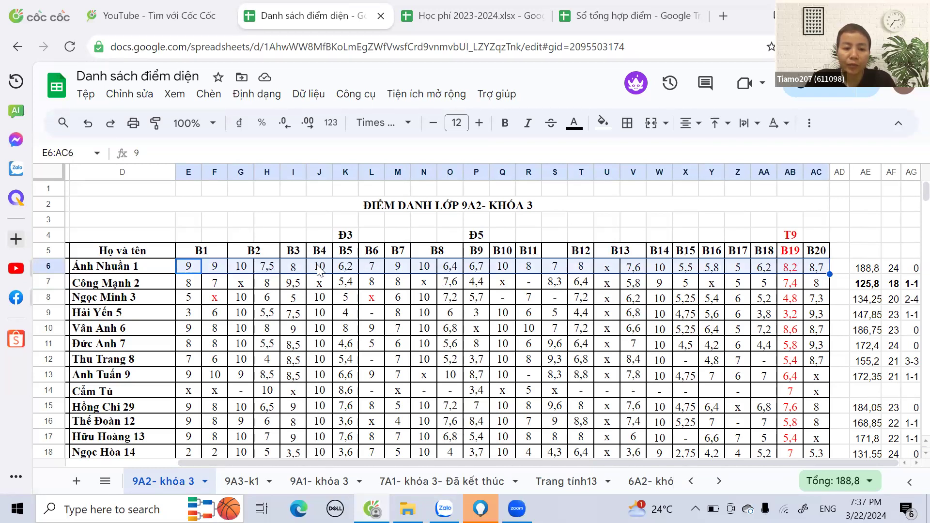
Step: Examine the x and dash entries in U6:U17 and in rows 7 and 8 of the 9A2 attendance sheet
drag(606, 274, 610, 438)
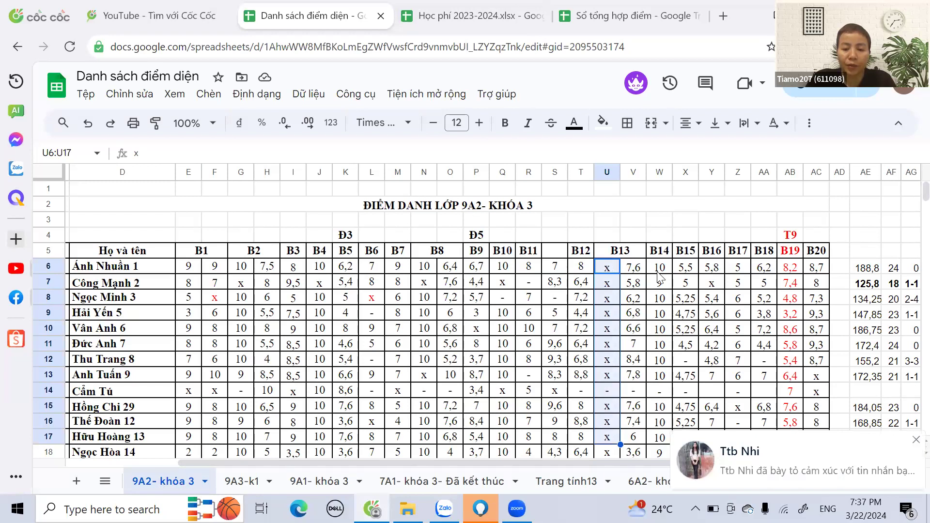
click(244, 287)
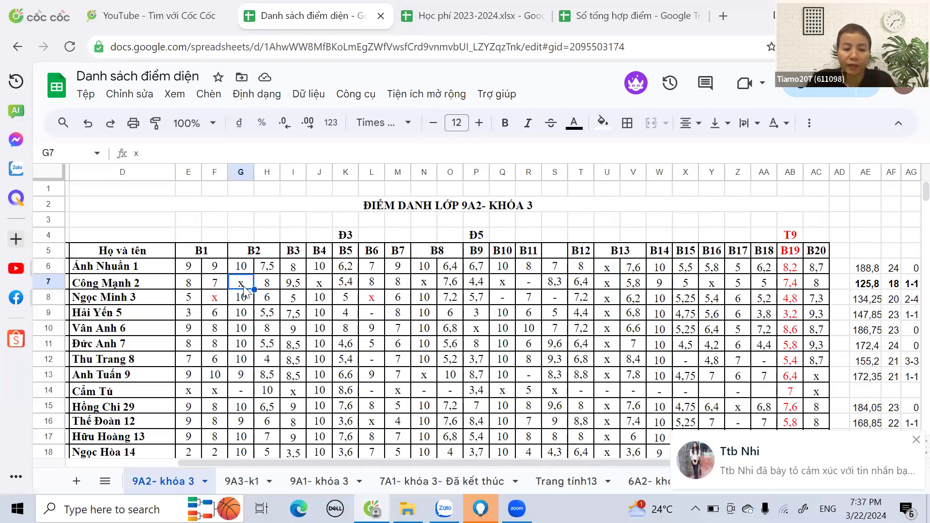
click(319, 285)
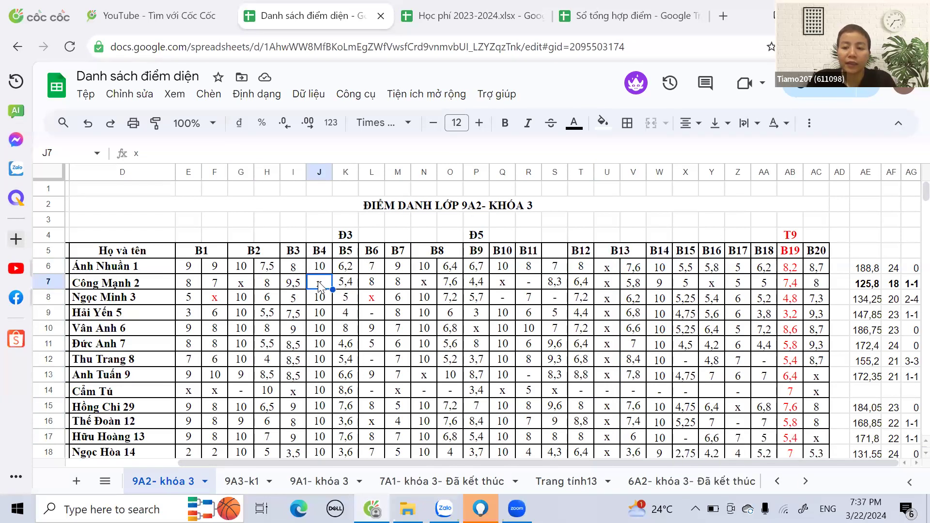
click(243, 288)
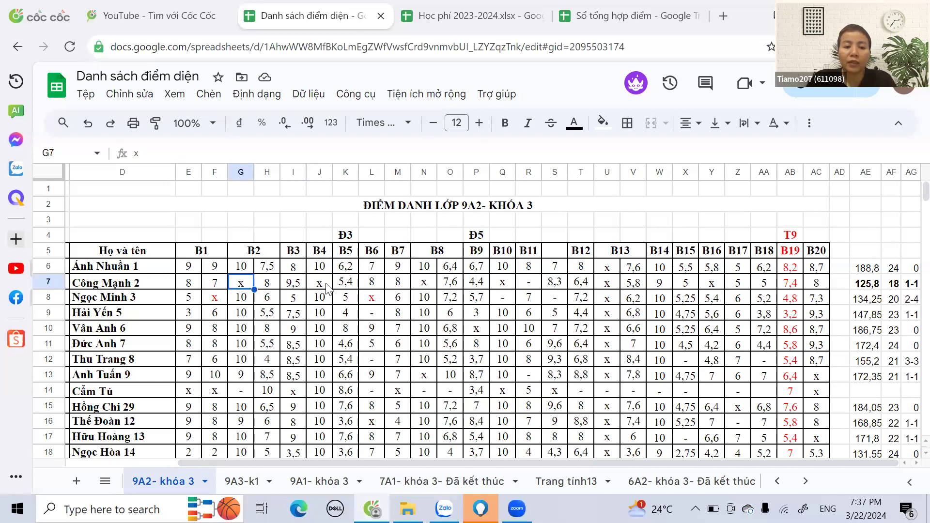
click(317, 290)
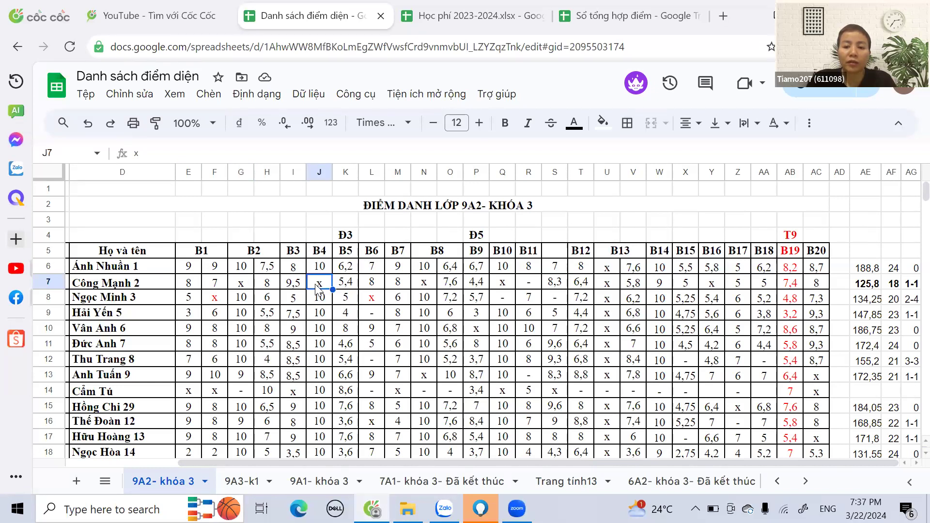
click(529, 289)
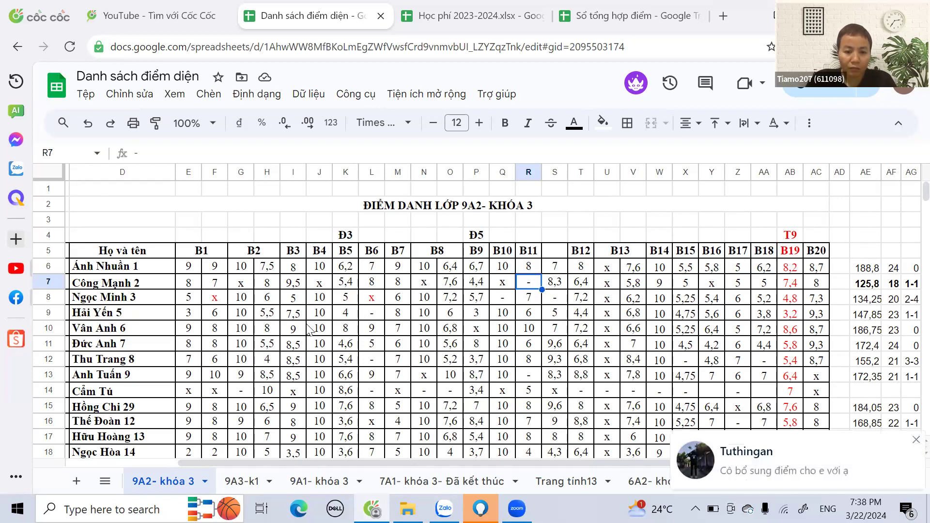
click(219, 301)
click(372, 298)
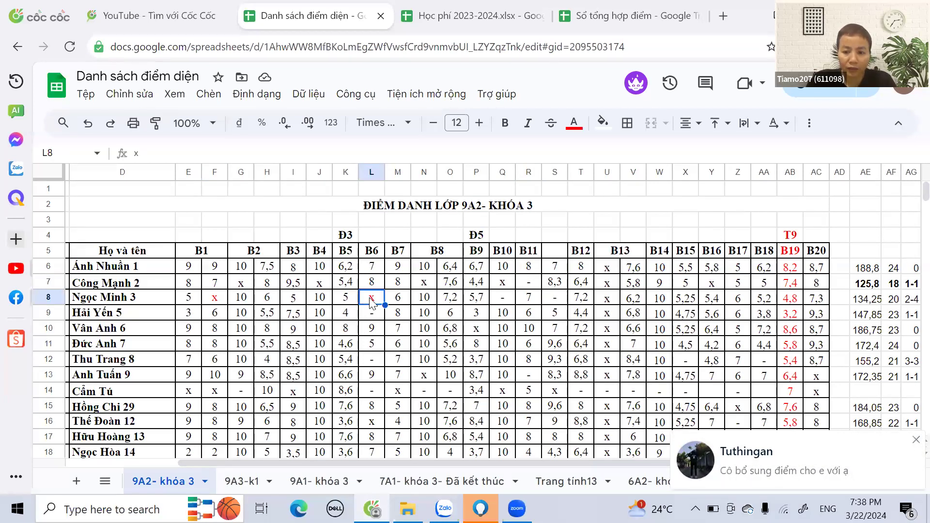
scroll(377, 301, down, 2)
scroll(383, 303, up, 2)
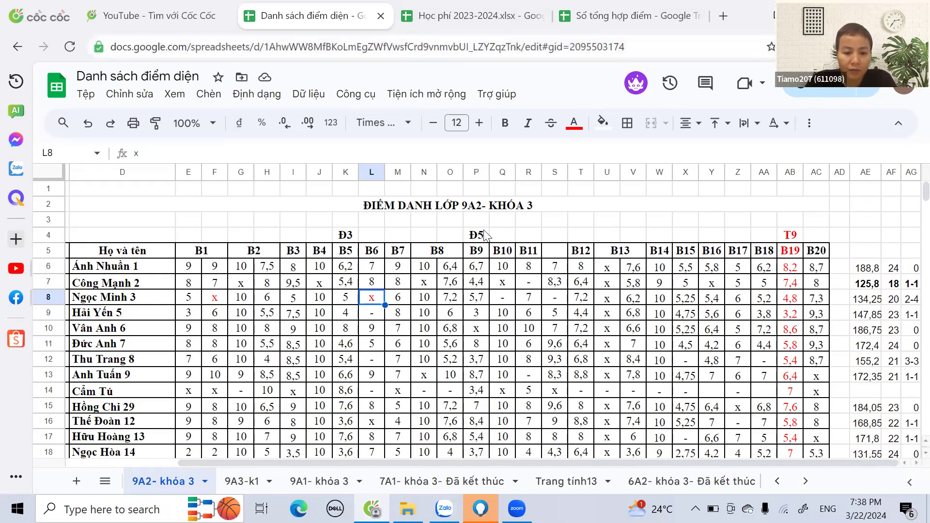
scroll(442, 313, down, 3)
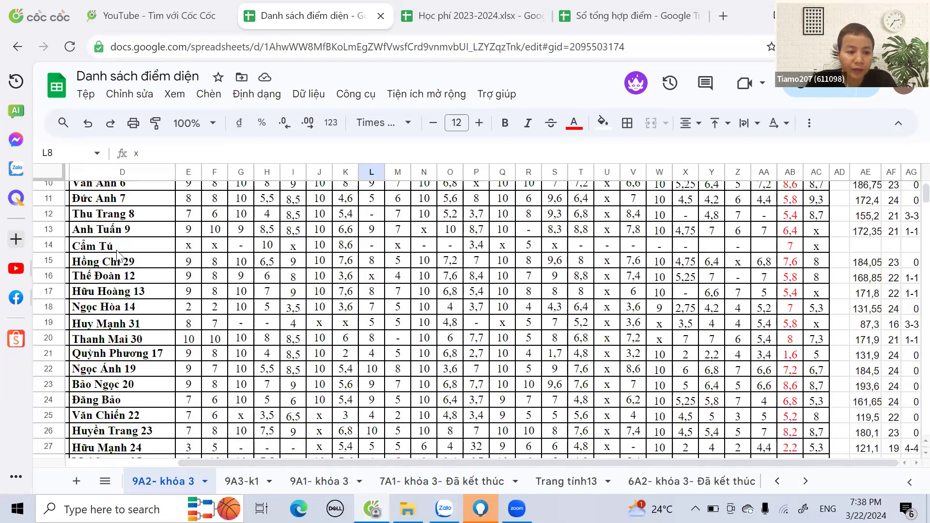
scroll(117, 256, up, 3)
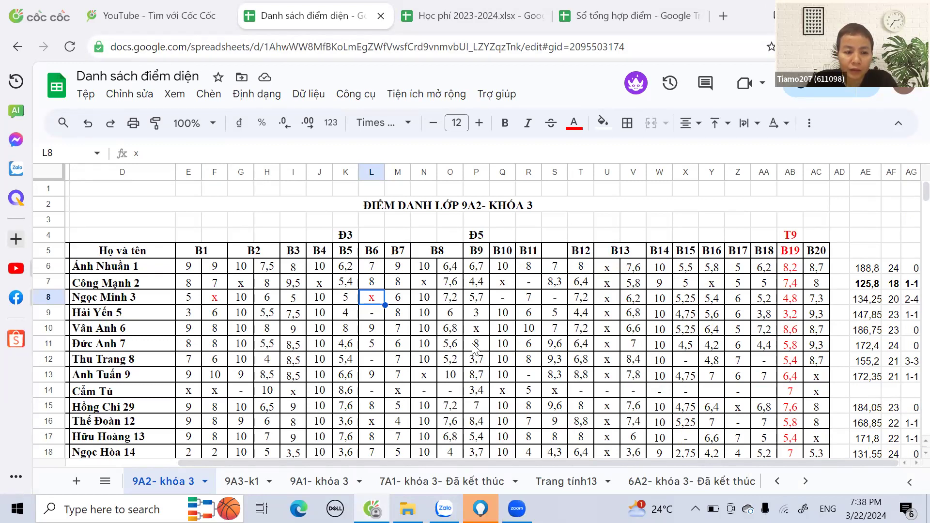
Step: Enter a score of 8 in cell P10 for the B9 session
click(475, 330)
text(8)
click(559, 361)
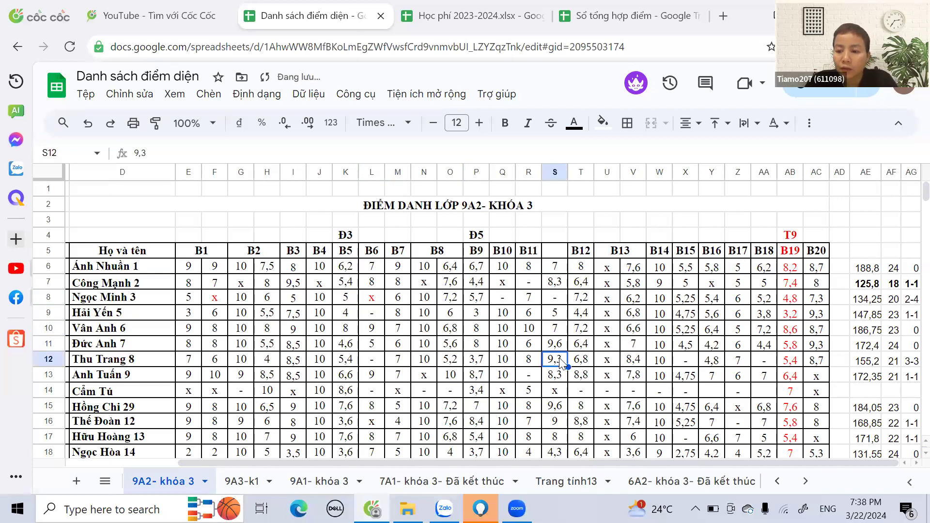
Step: Check the sum of E10:AC10 against the total in AE10, and set AF10 to 24
drag(188, 332, 819, 334)
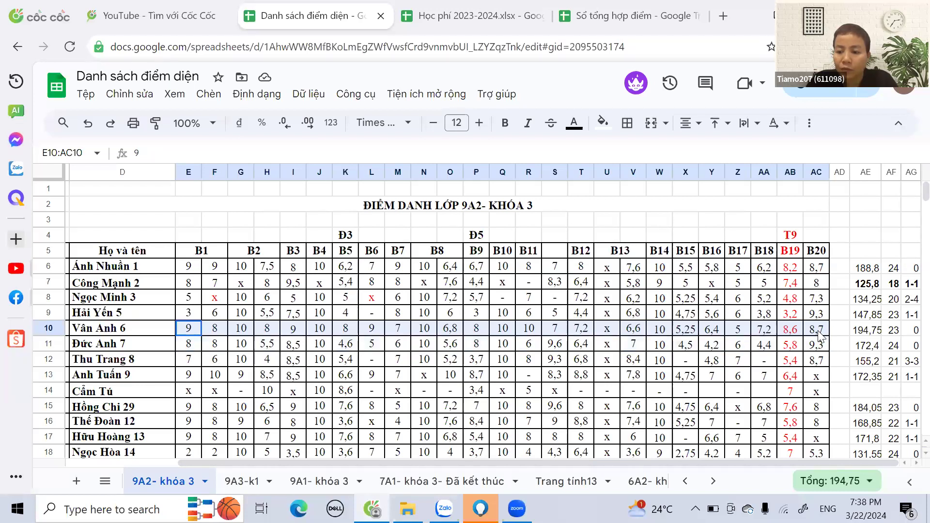
click(894, 330)
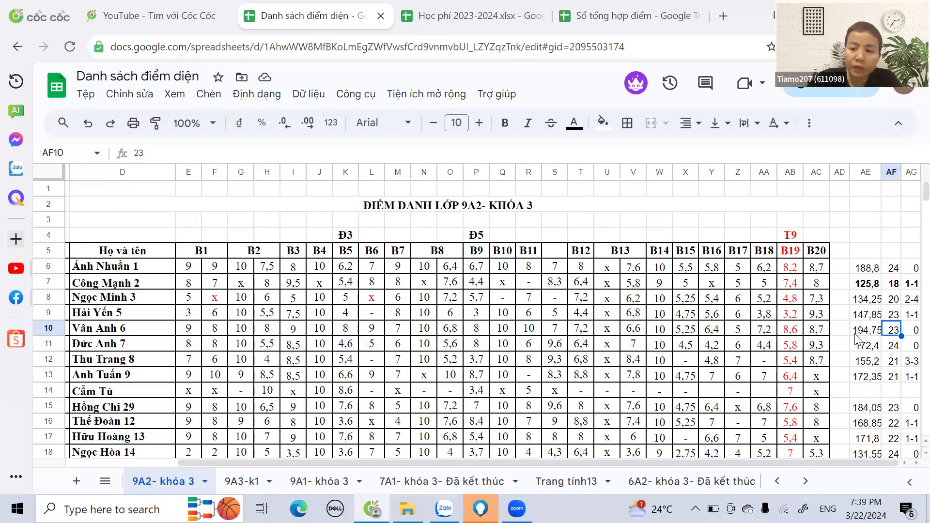
click(820, 362)
click(863, 333)
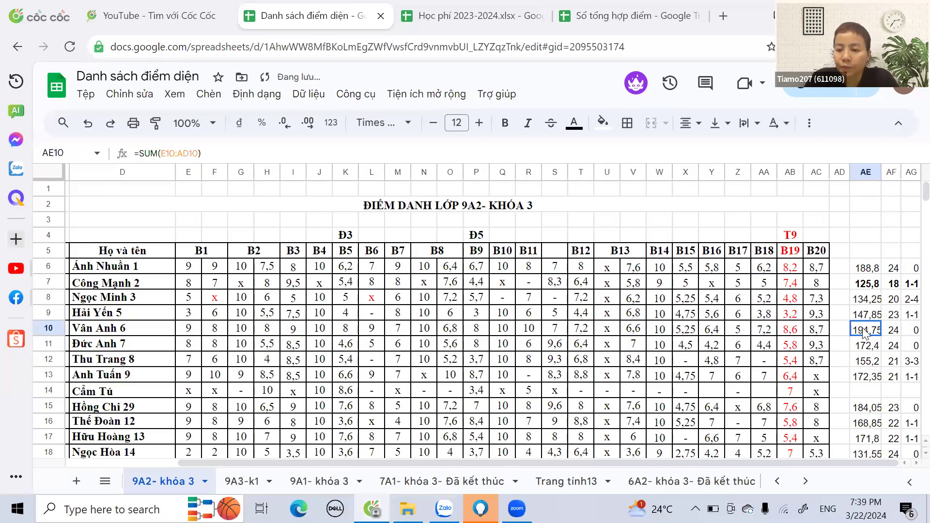
shift+click(890, 331)
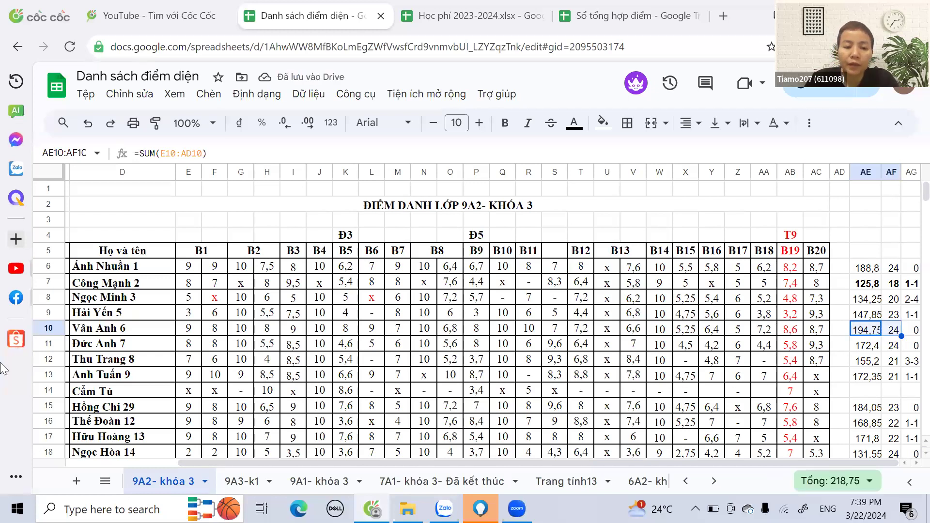
Step: Change the text colour of the whole of row 10 to red
click(49, 329)
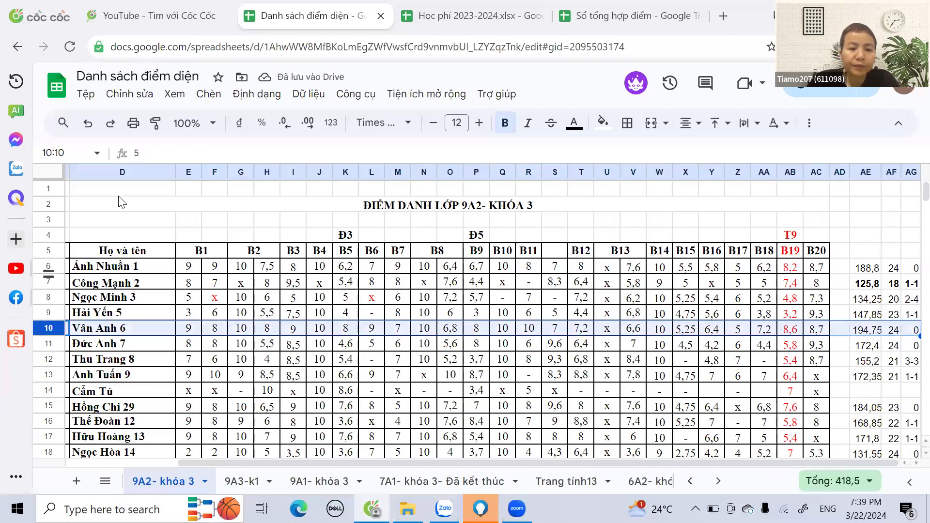
click(574, 124)
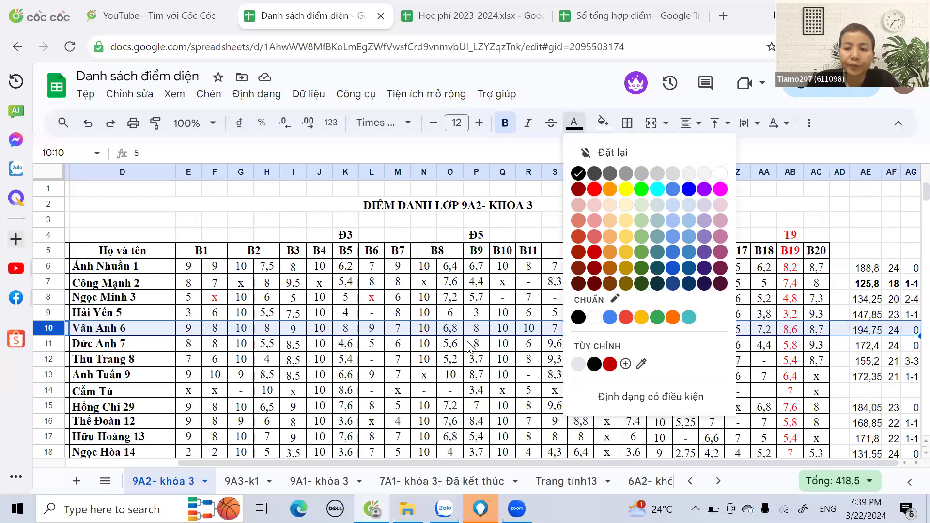
click(610, 364)
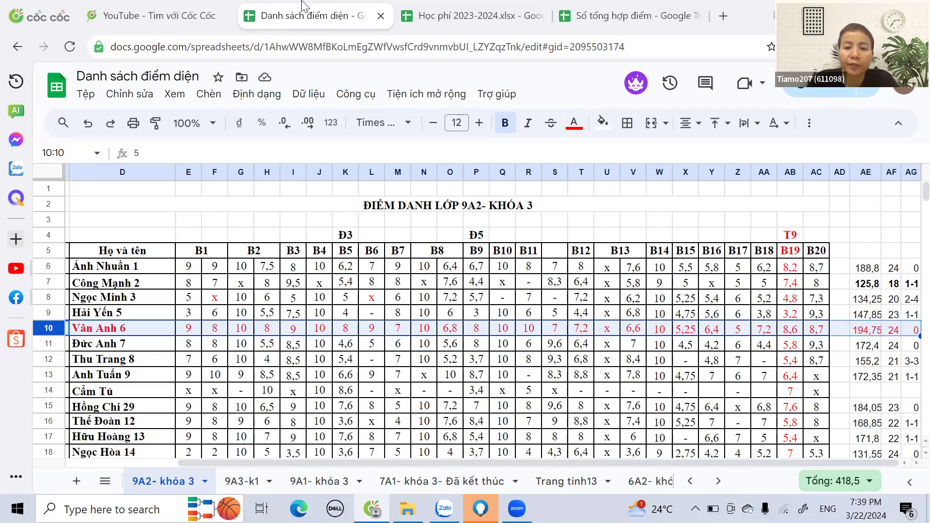
click(557, 406)
Step: Enter the B20 score 6,7 in cell AC17 and set AF17 to 23
scroll(197, 401, down, 5)
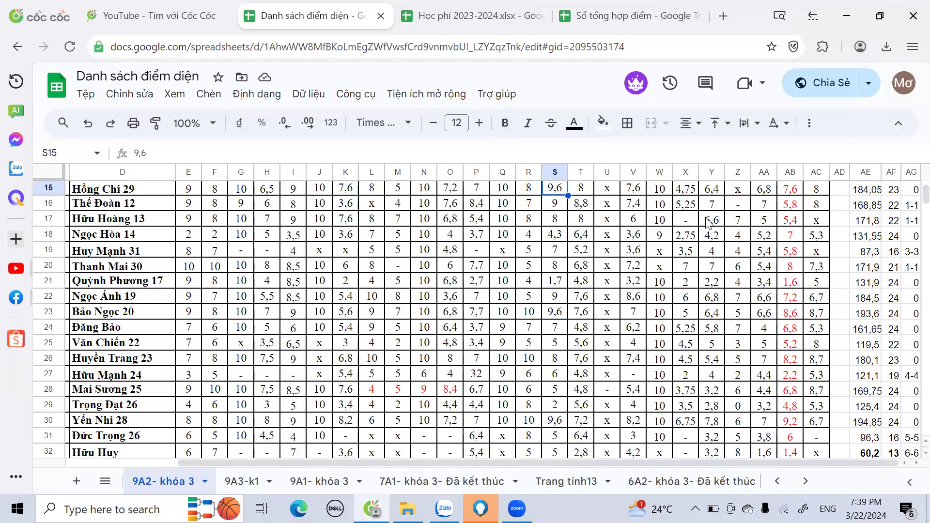
click(817, 221)
text(6,7)
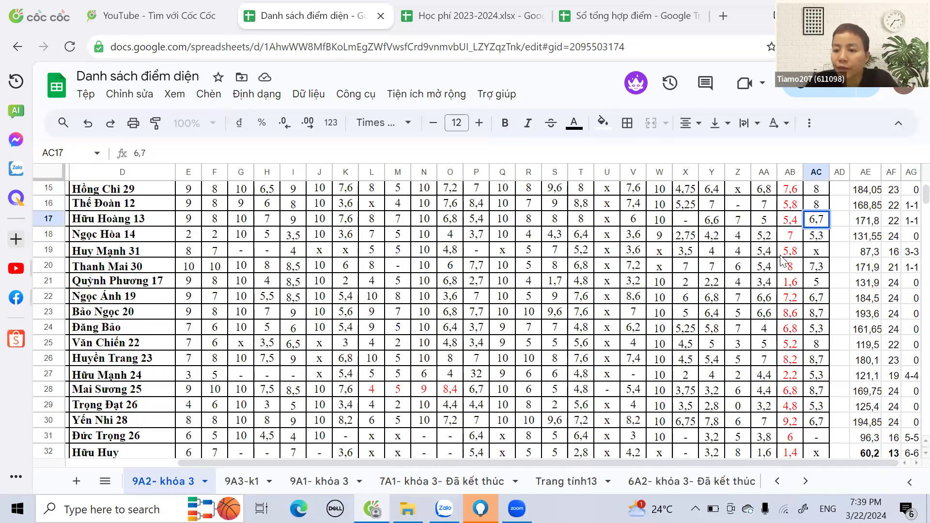
click(785, 255)
click(897, 221)
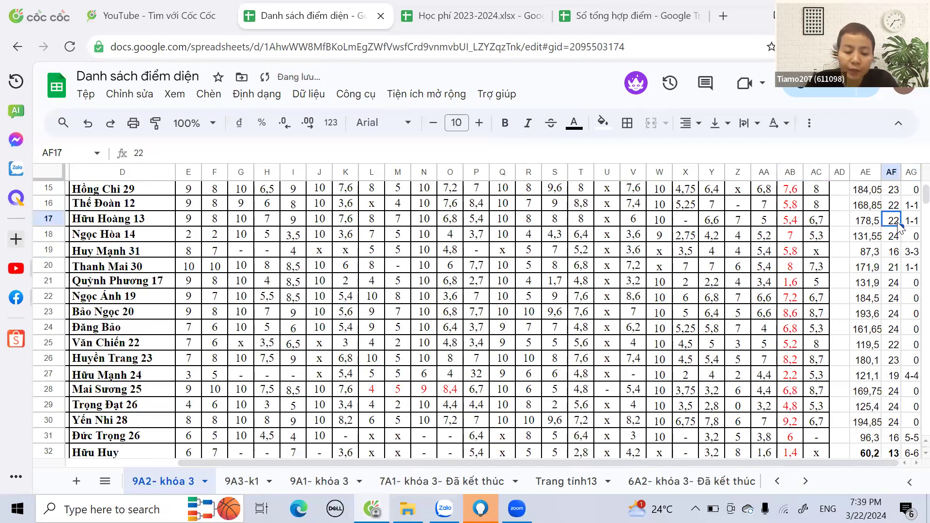
text(23)
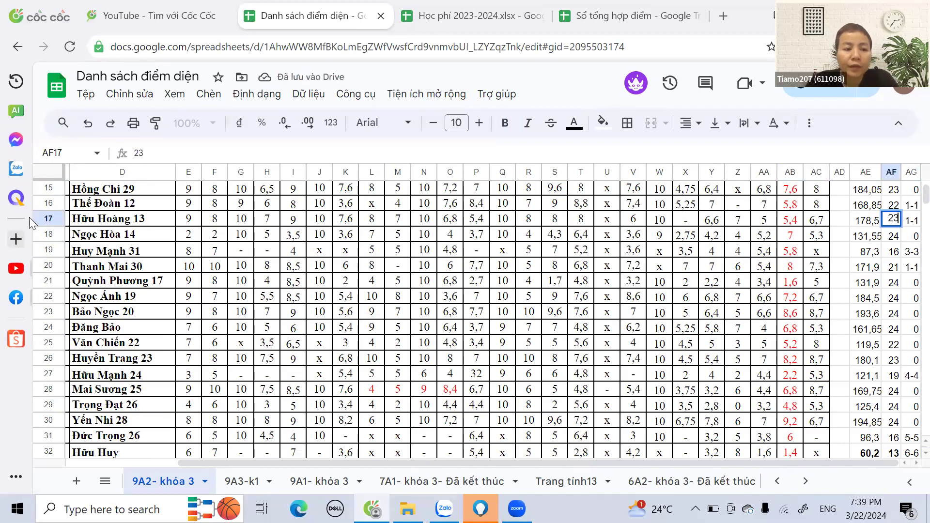
Step: Change the text colour of the whole of row 17 to red
click(50, 218)
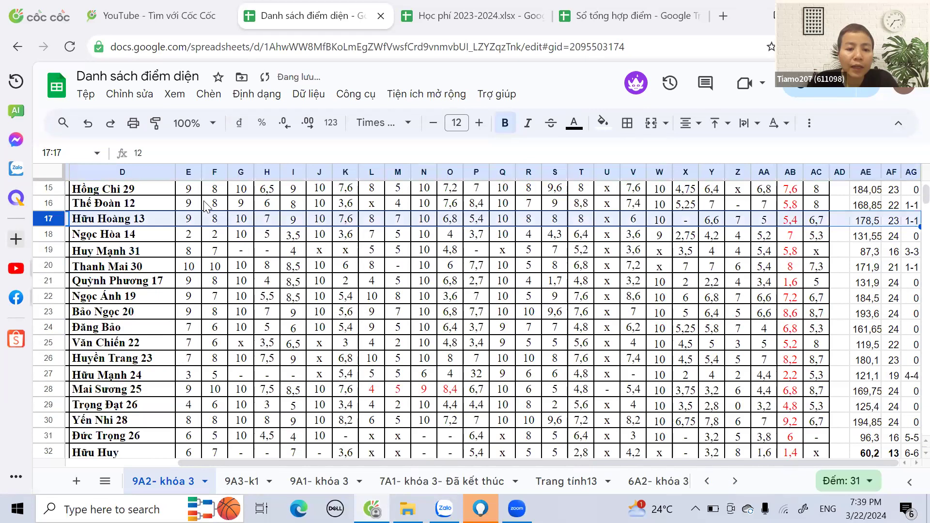
click(574, 124)
click(600, 192)
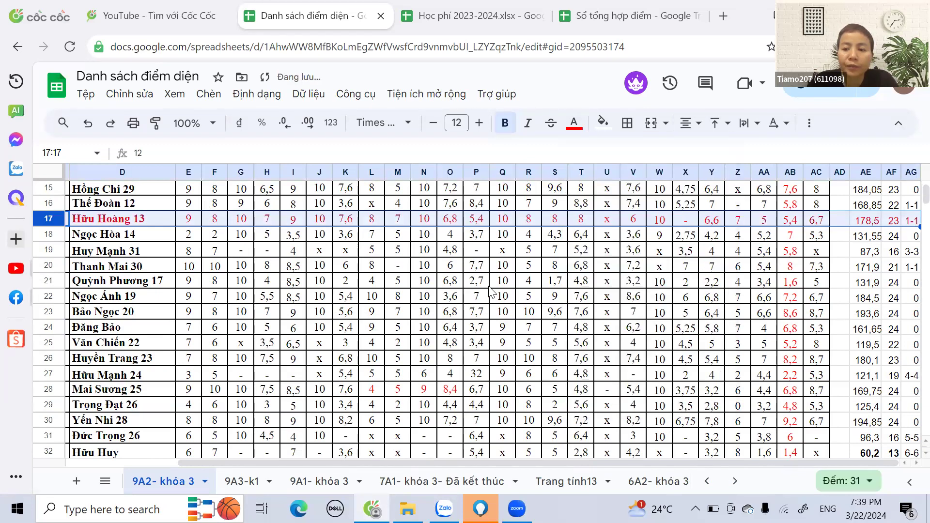
click(479, 299)
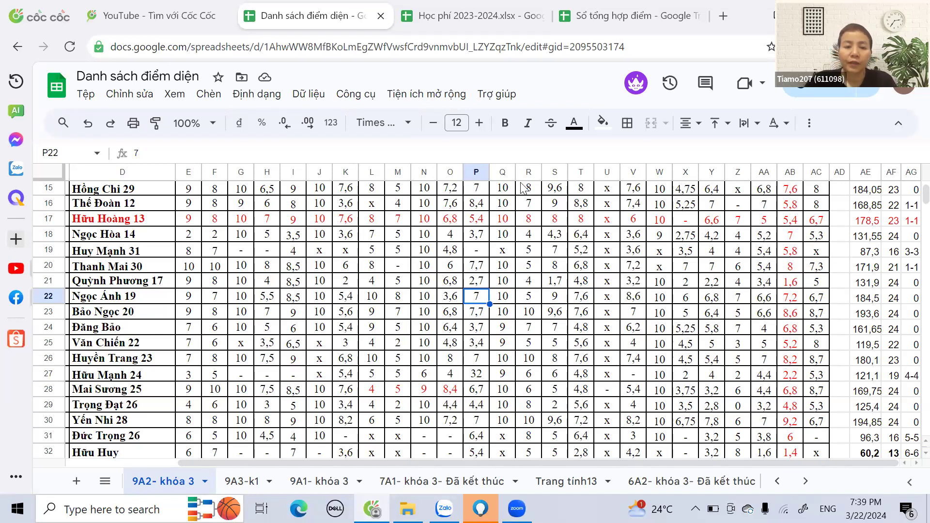
Step: Check the score sum of each student in rows 6 to 12 across columns E to AC against the totals in column AE
scroll(753, 305, up, 5)
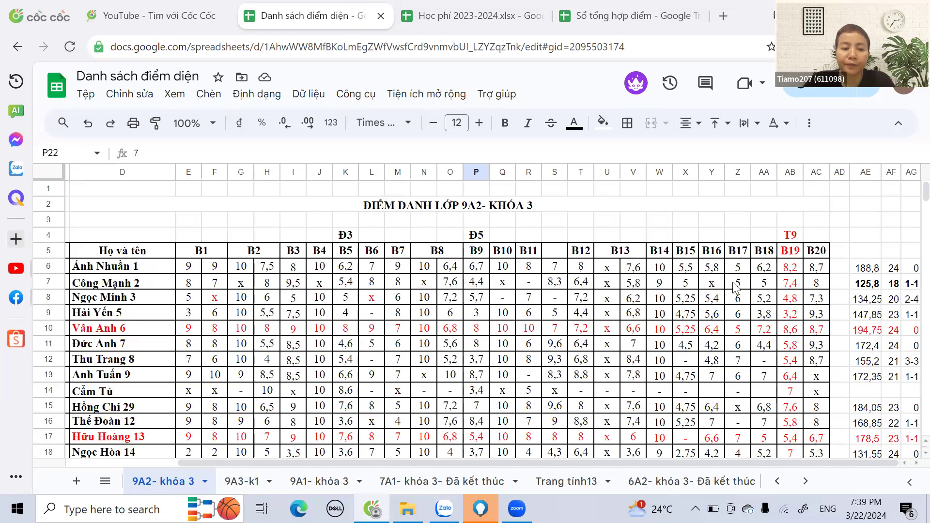
click(737, 284)
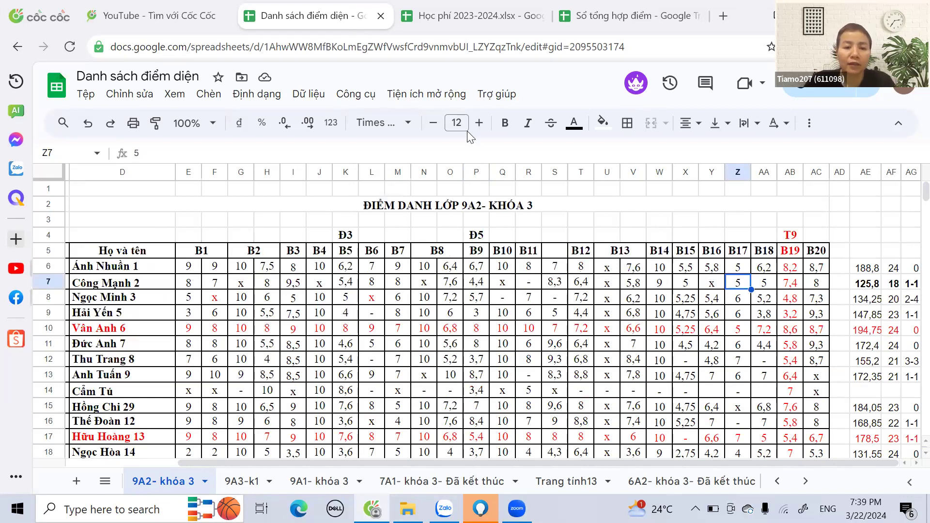
drag(188, 267, 215, 267)
drag(286, 273, 818, 275)
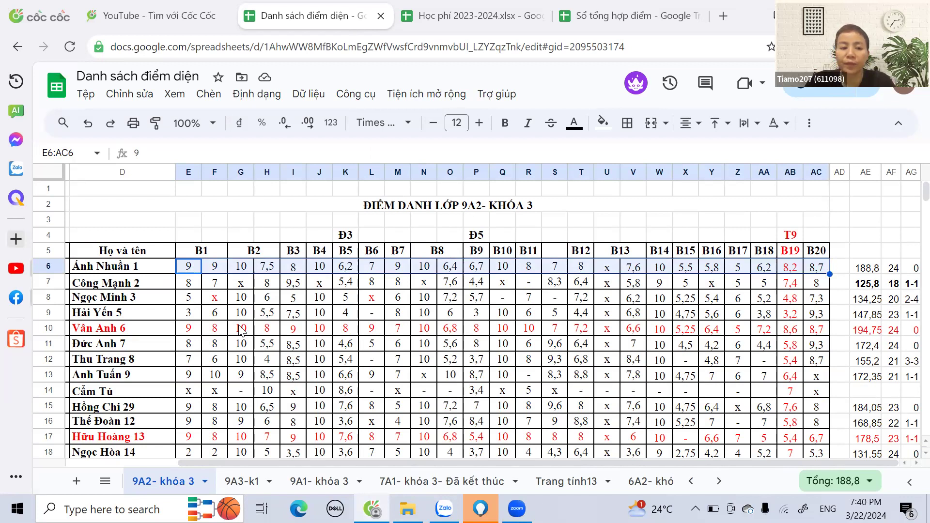
drag(191, 285, 267, 285)
drag(414, 296, 809, 289)
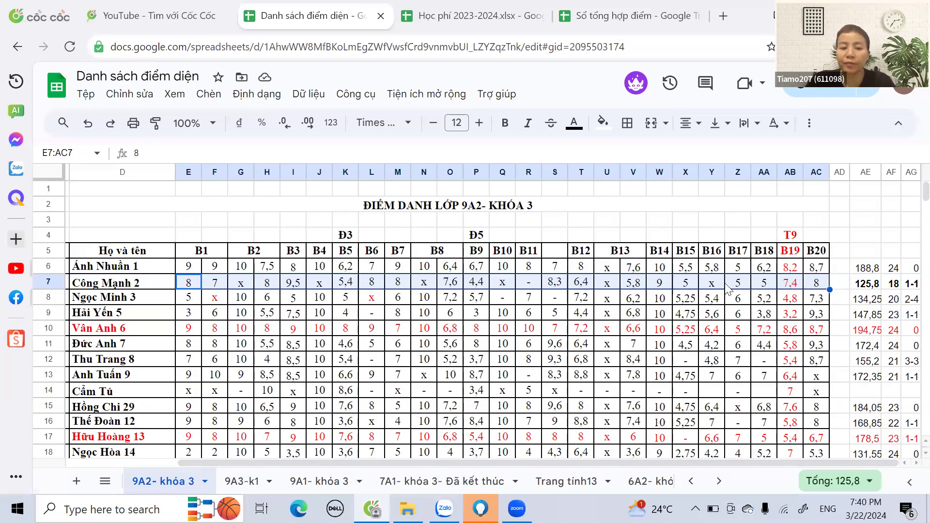
drag(189, 297, 818, 303)
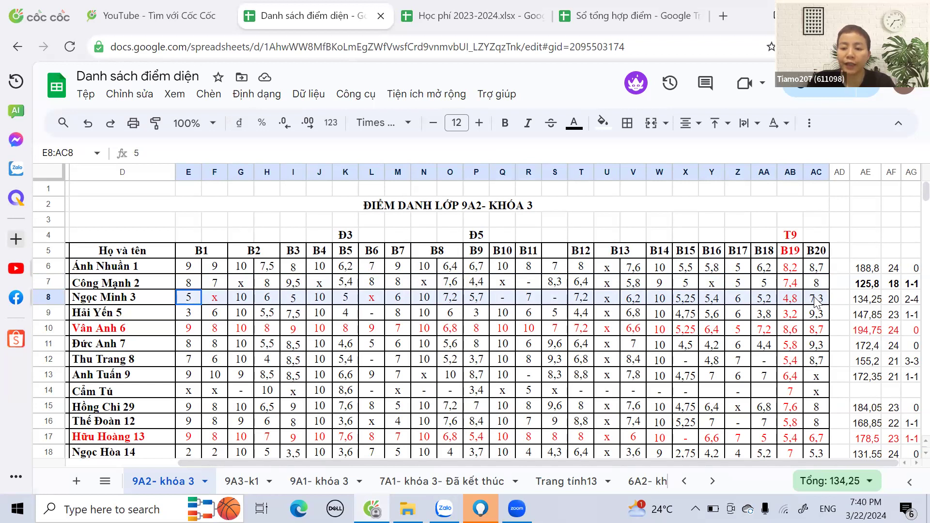
drag(817, 303, 817, 303)
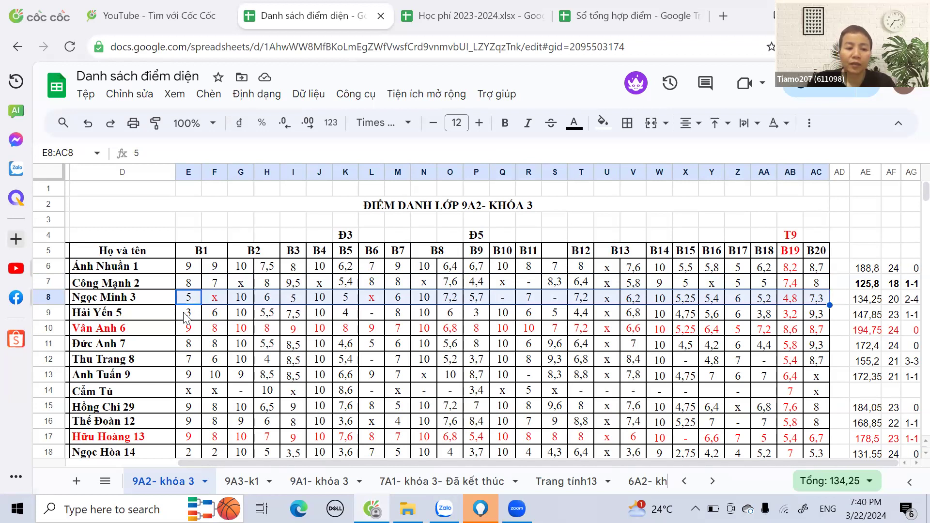
drag(190, 317, 810, 318)
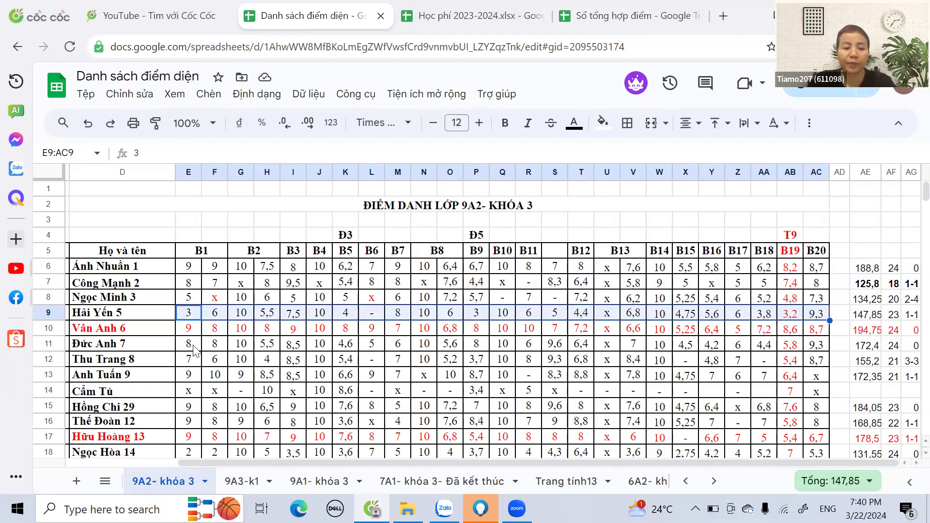
drag(191, 332, 818, 333)
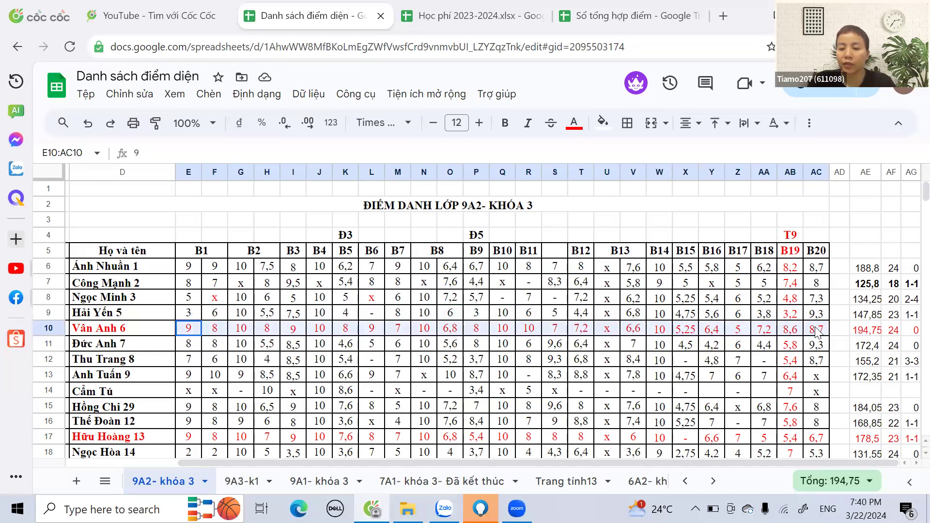
drag(818, 333, 819, 334)
drag(189, 345, 830, 352)
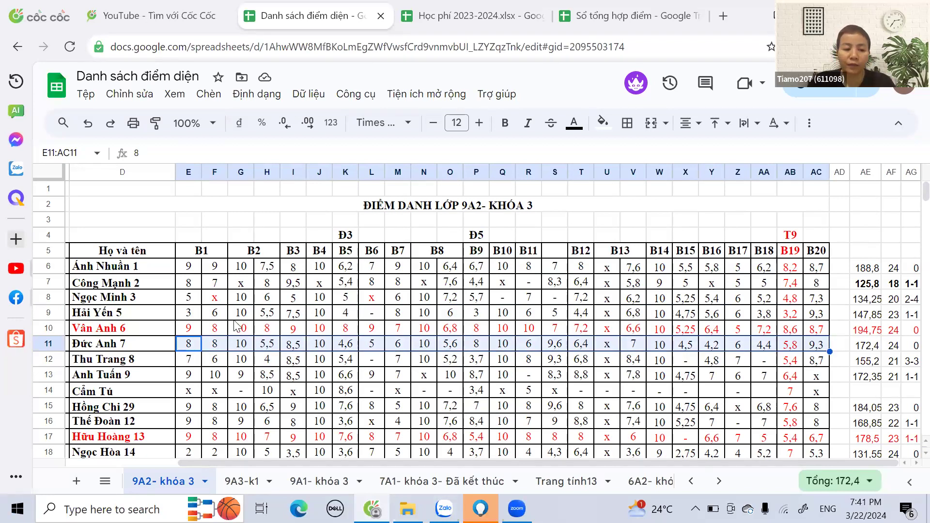
drag(197, 365, 821, 361)
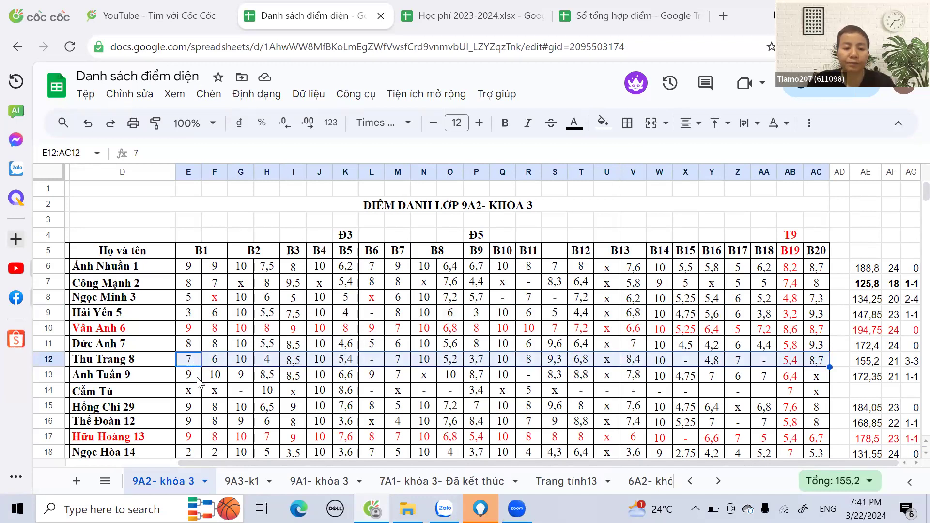
Step: Check the score sum of each student in rows 13 to 21 across columns E to AC against the totals in column AE
drag(197, 380, 822, 383)
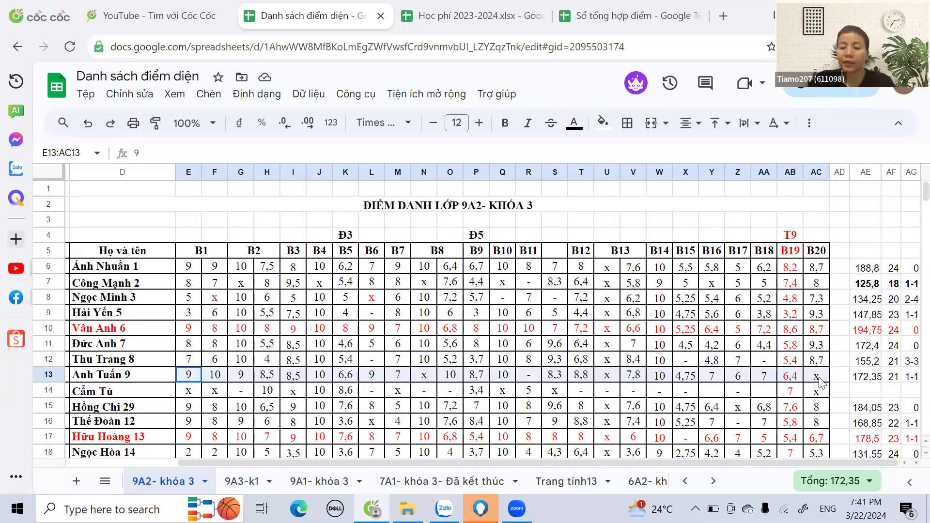
drag(196, 392, 736, 402)
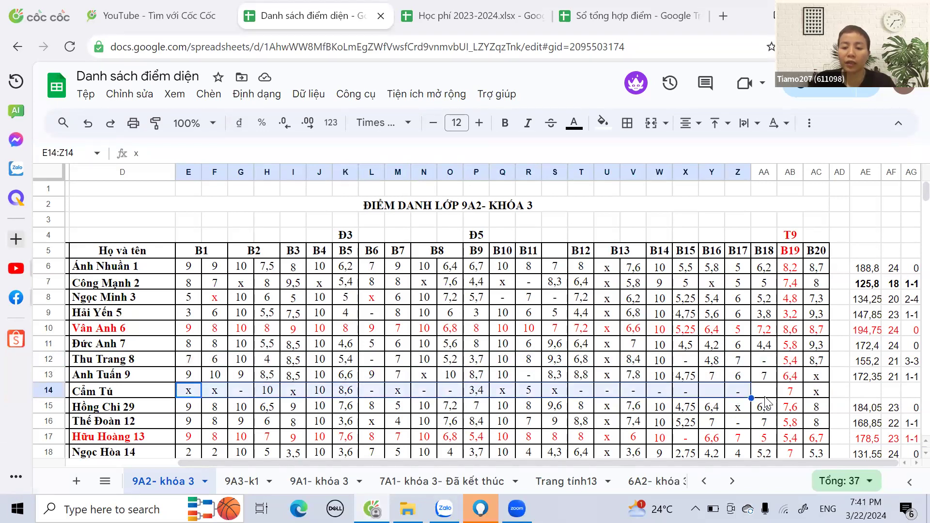
scroll(667, 411, down, 2)
scroll(668, 411, down, 2)
click(712, 308)
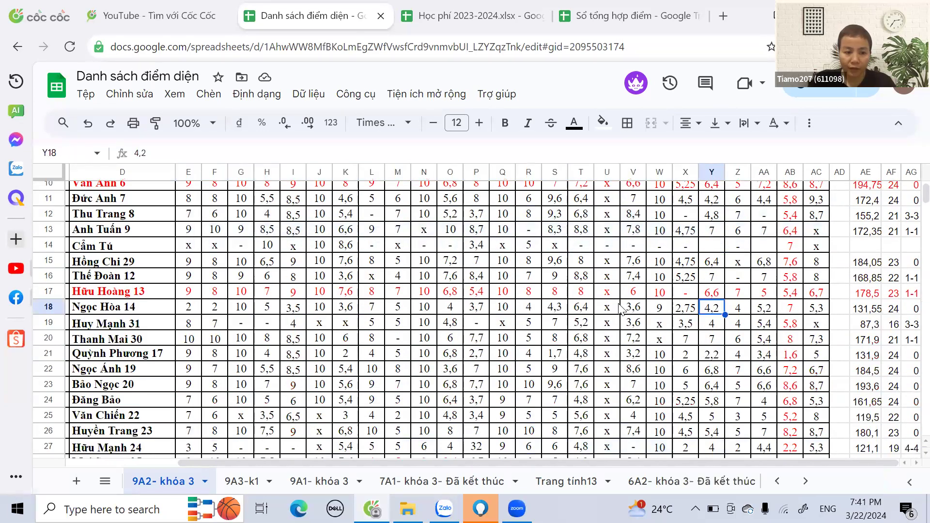
drag(192, 264, 815, 265)
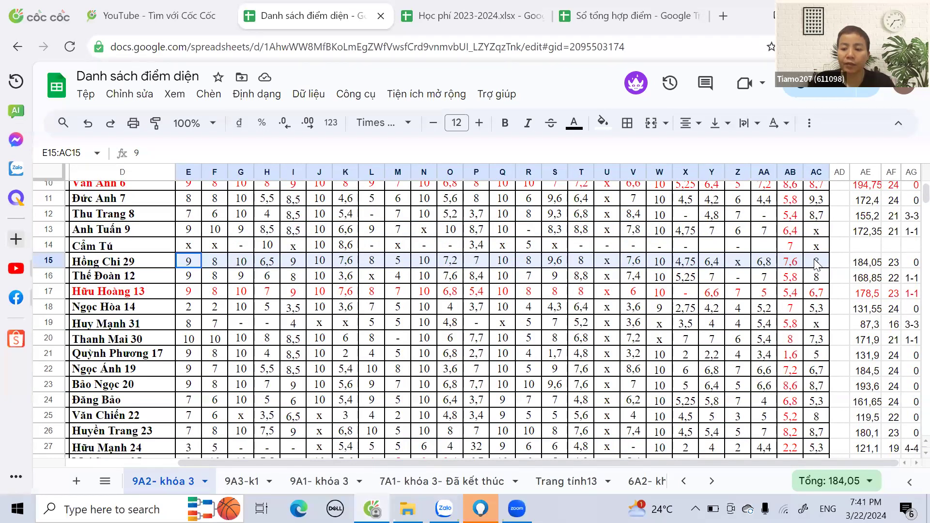
drag(816, 264, 816, 264)
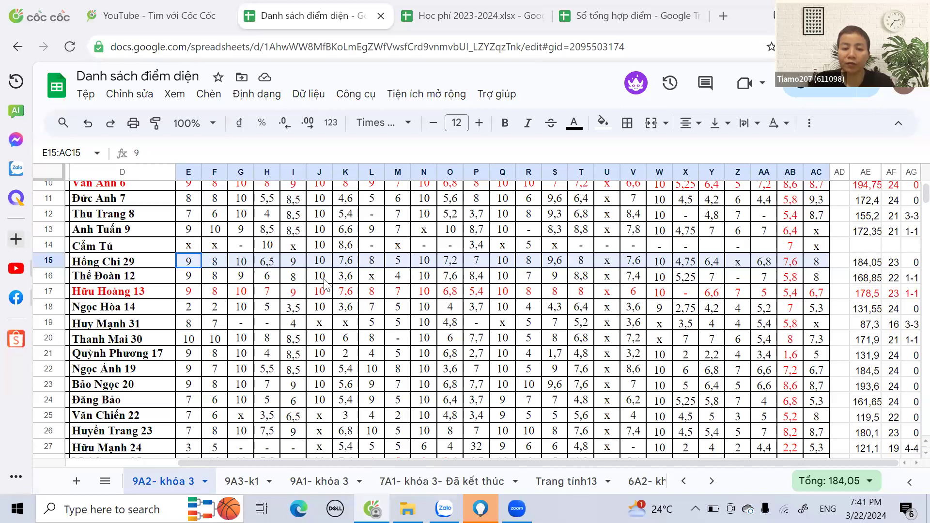
drag(197, 284, 817, 279)
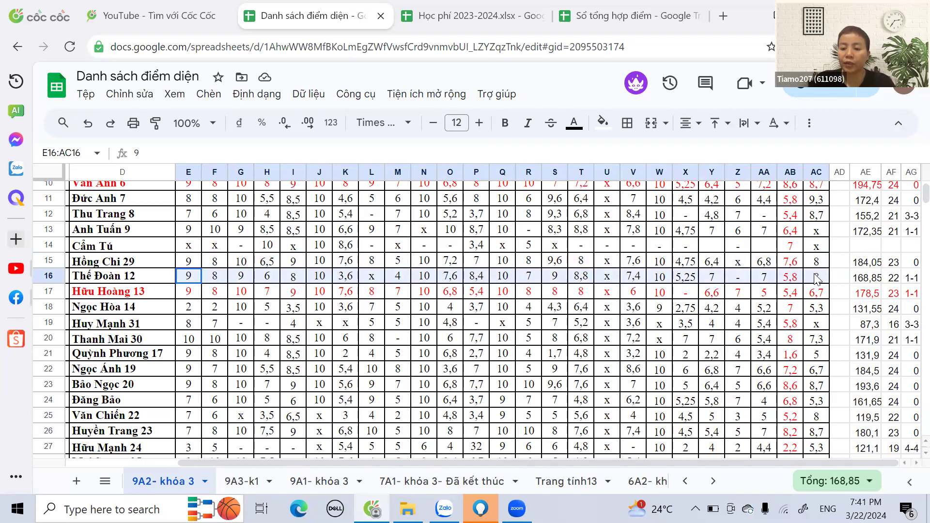
drag(188, 291, 822, 296)
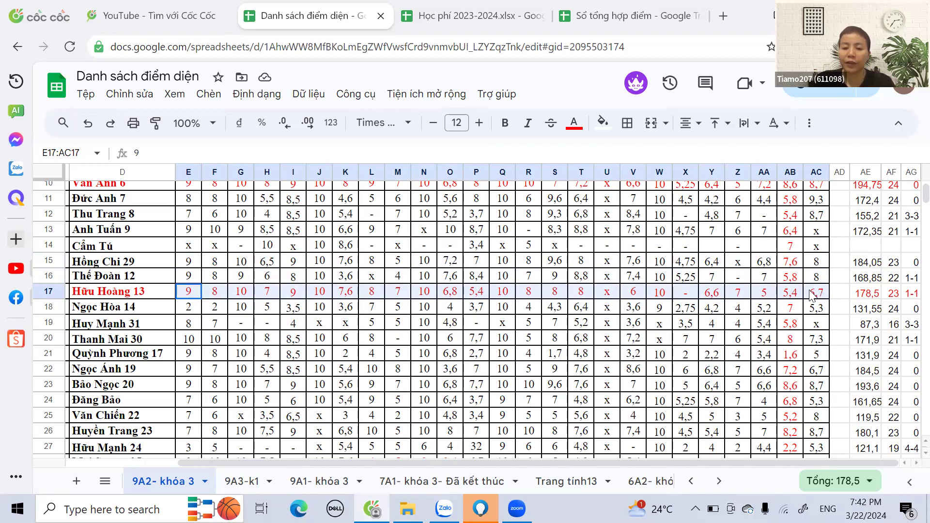
click(189, 309)
drag(210, 312, 814, 314)
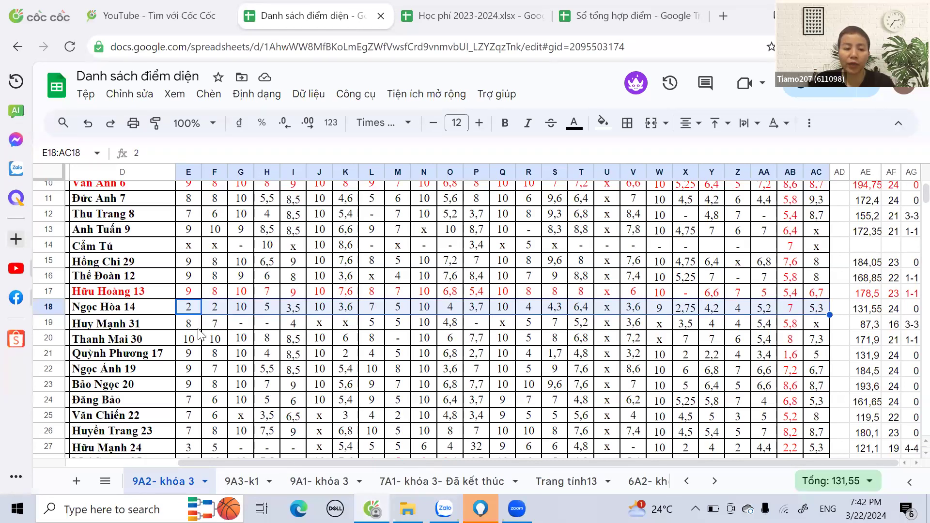
drag(189, 323, 822, 331)
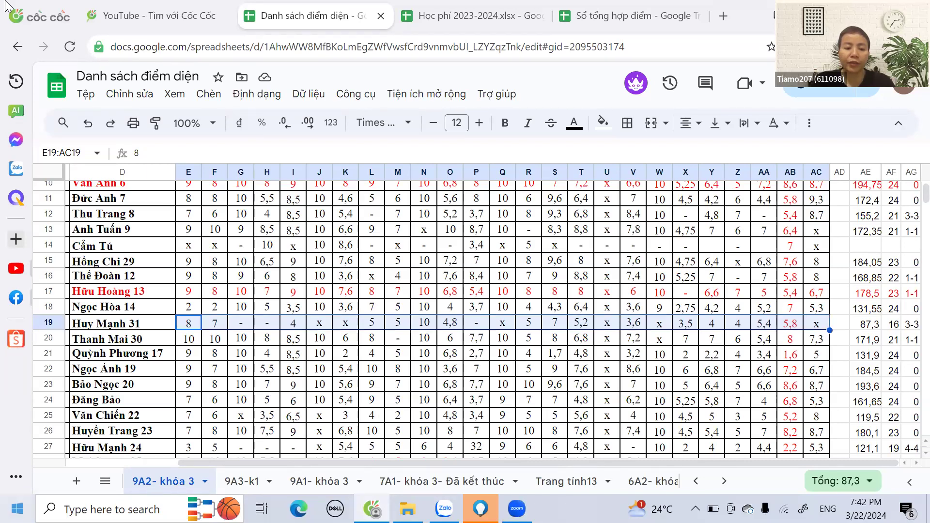
drag(189, 338, 818, 342)
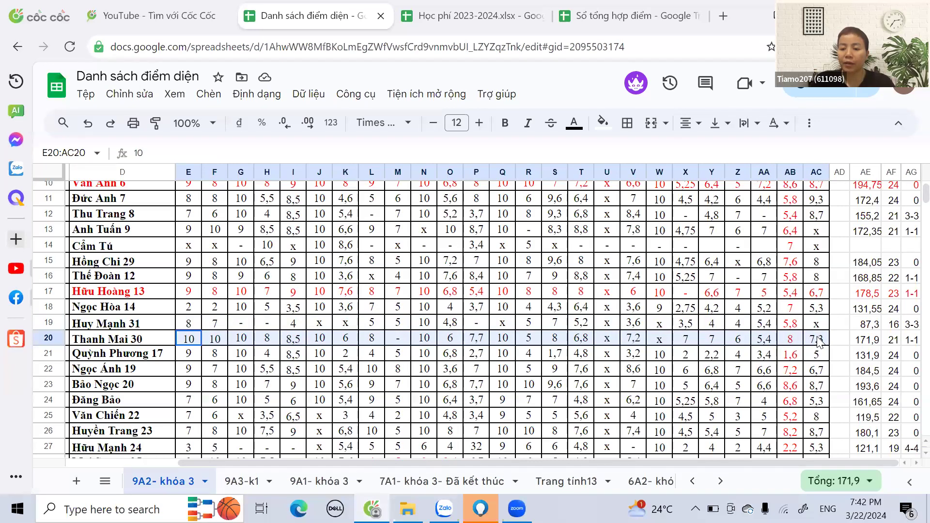
drag(188, 354, 815, 358)
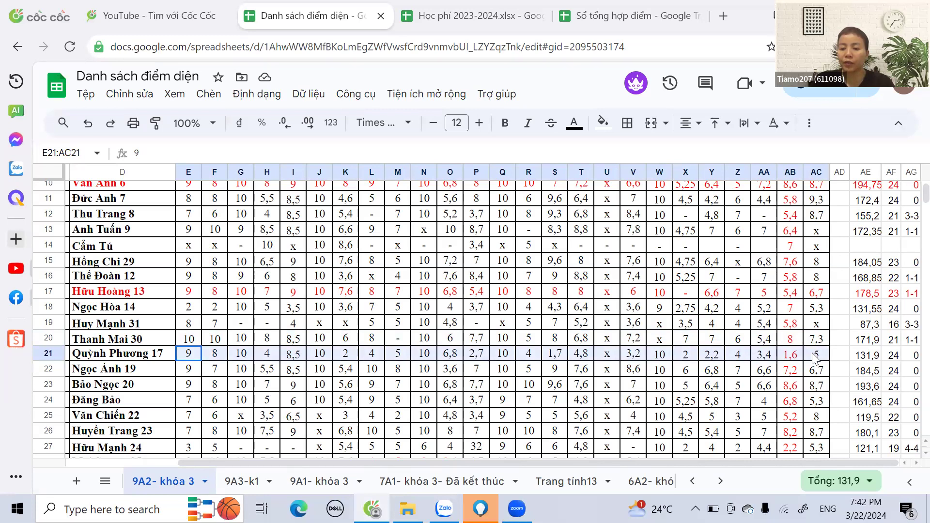
Step: Check the score sum of each student in rows 22 to 33 across columns E to AC against the totals in column AE
scroll(816, 358, down, 3)
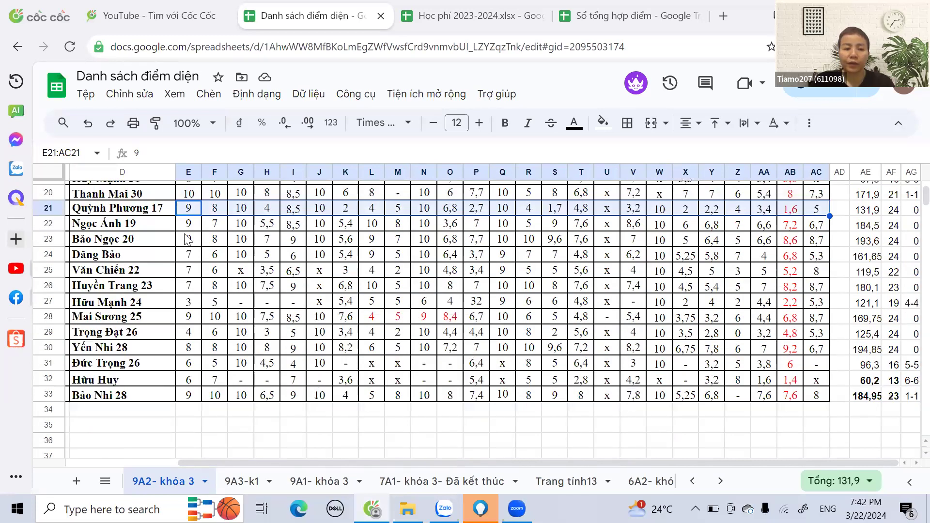
drag(189, 224, 812, 230)
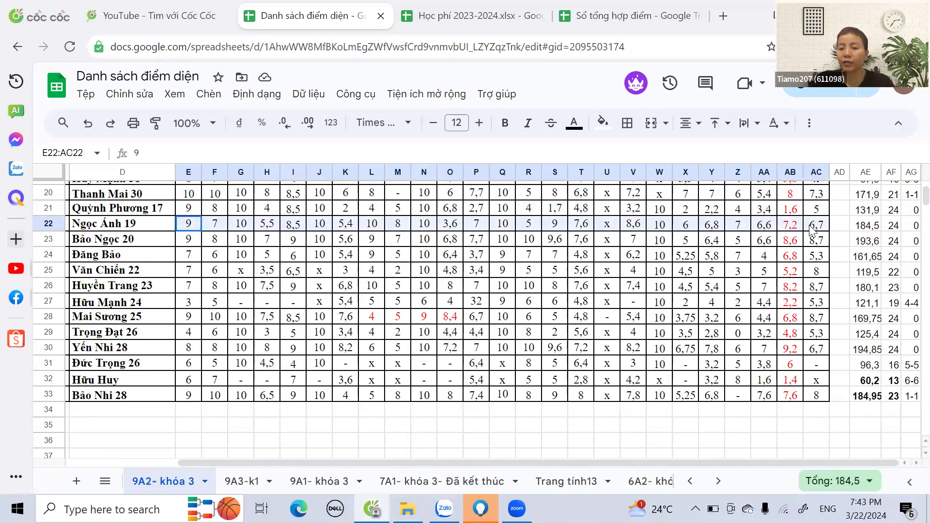
drag(812, 230, 812, 231)
drag(189, 244, 824, 247)
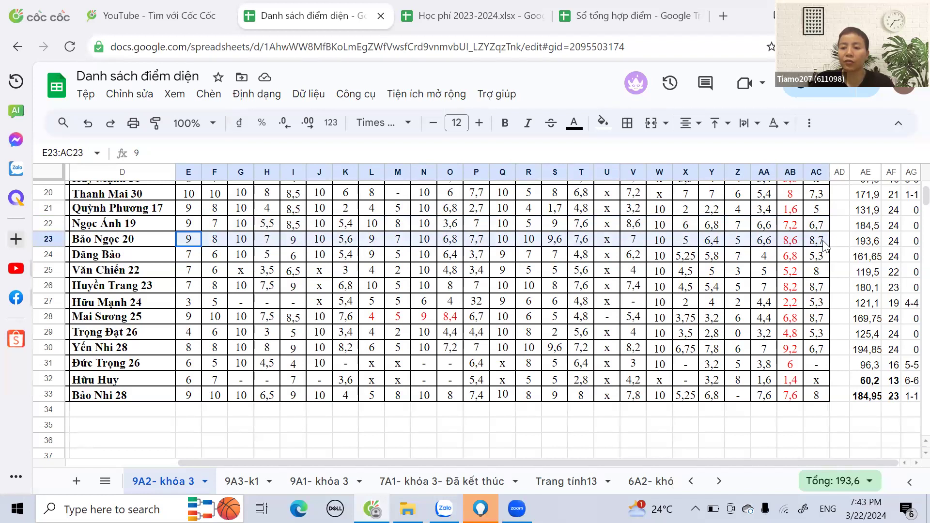
drag(189, 255, 827, 261)
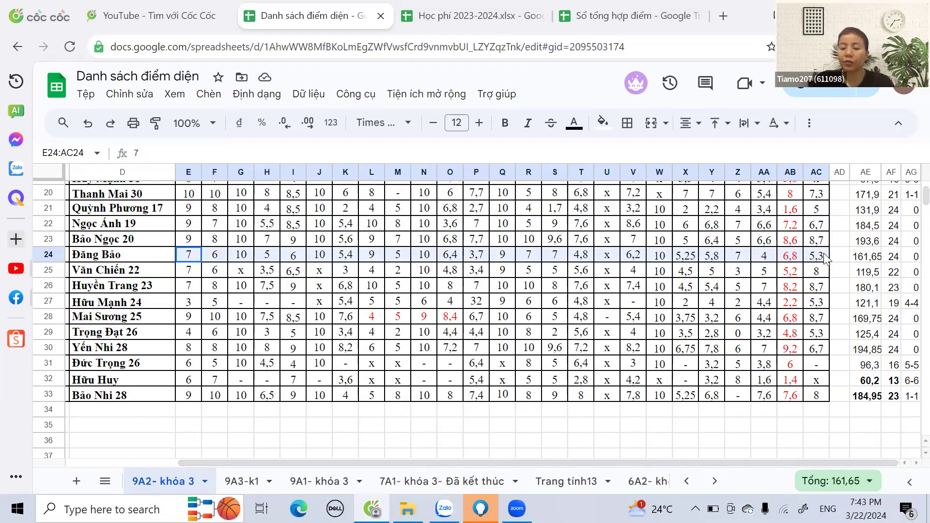
drag(826, 259, 826, 259)
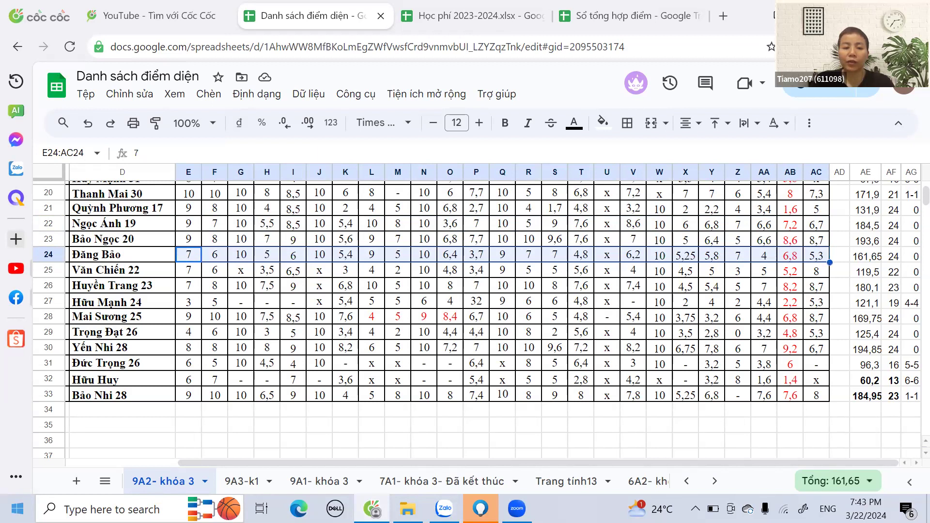
drag(194, 276, 809, 280)
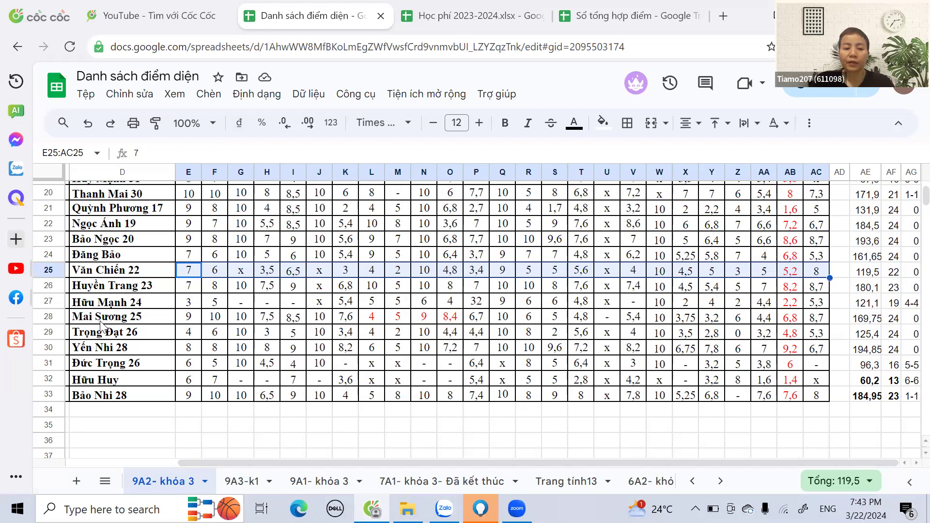
drag(184, 290, 814, 293)
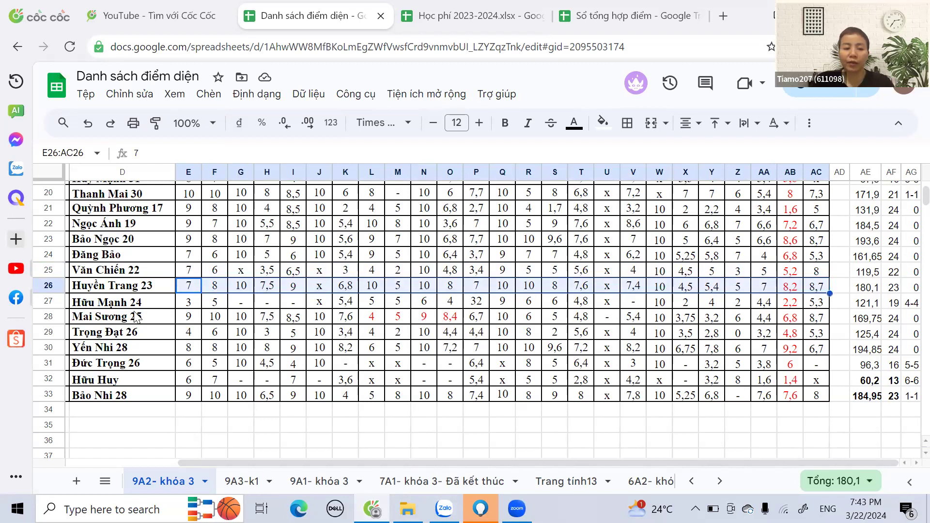
drag(191, 304, 818, 306)
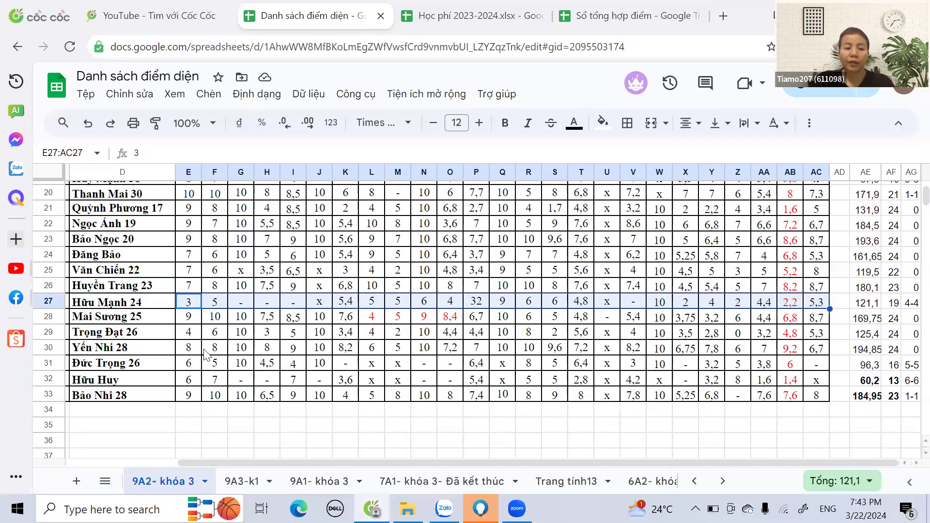
drag(193, 319, 810, 324)
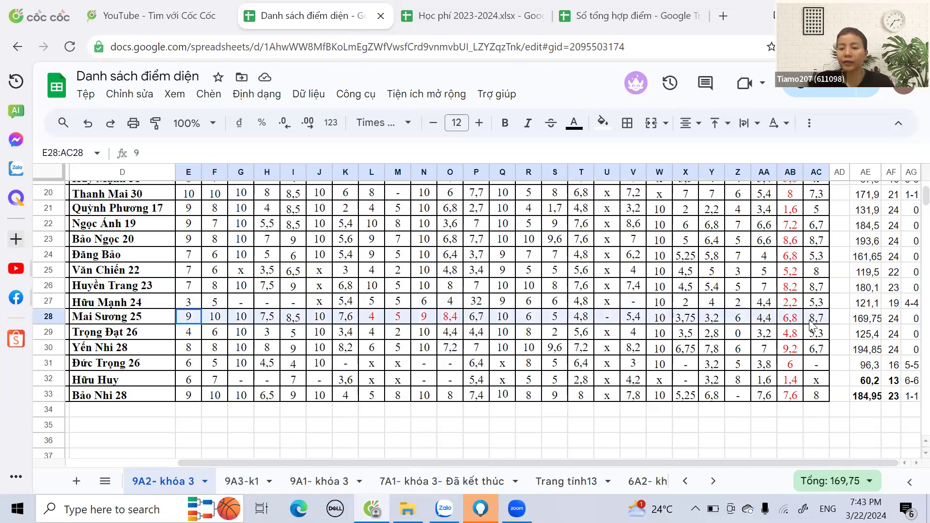
drag(813, 326, 813, 325)
drag(194, 337, 821, 336)
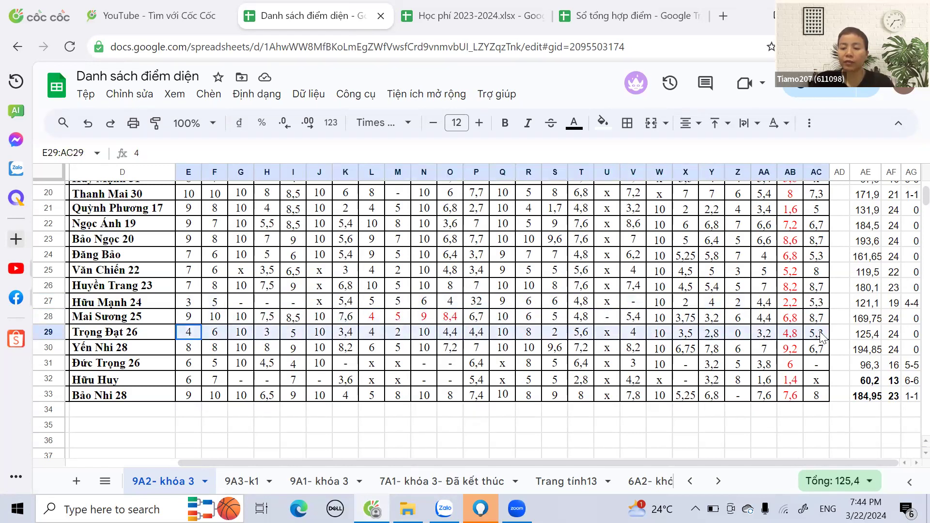
drag(822, 337, 822, 338)
drag(189, 349, 817, 351)
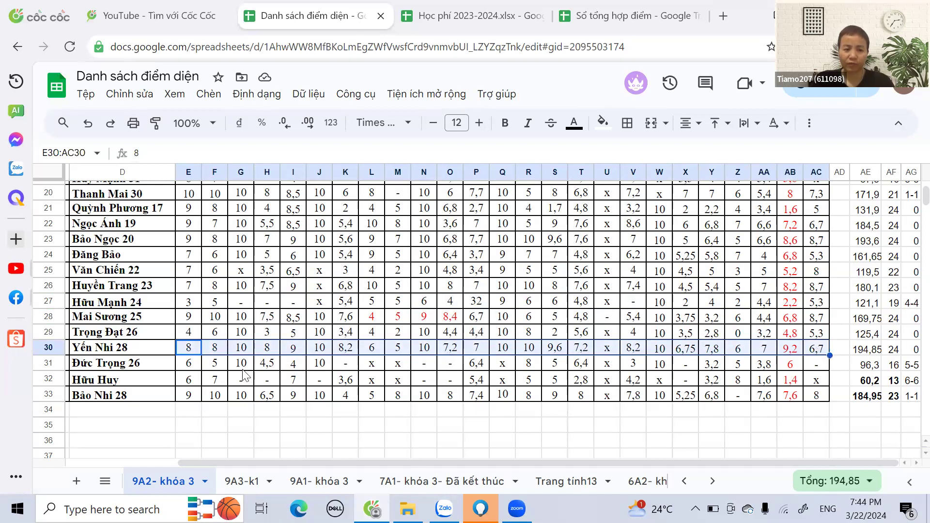
click(189, 363)
drag(357, 370, 826, 370)
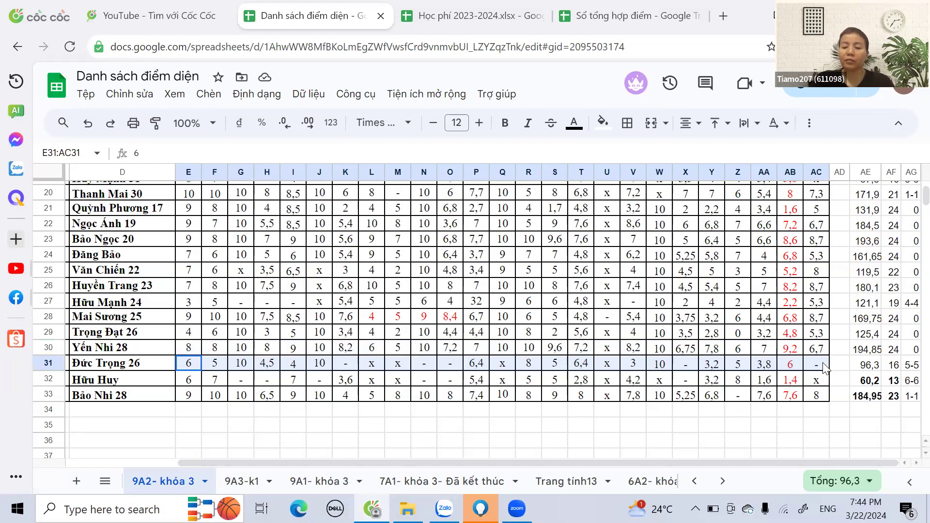
drag(826, 369, 825, 369)
drag(201, 384, 817, 385)
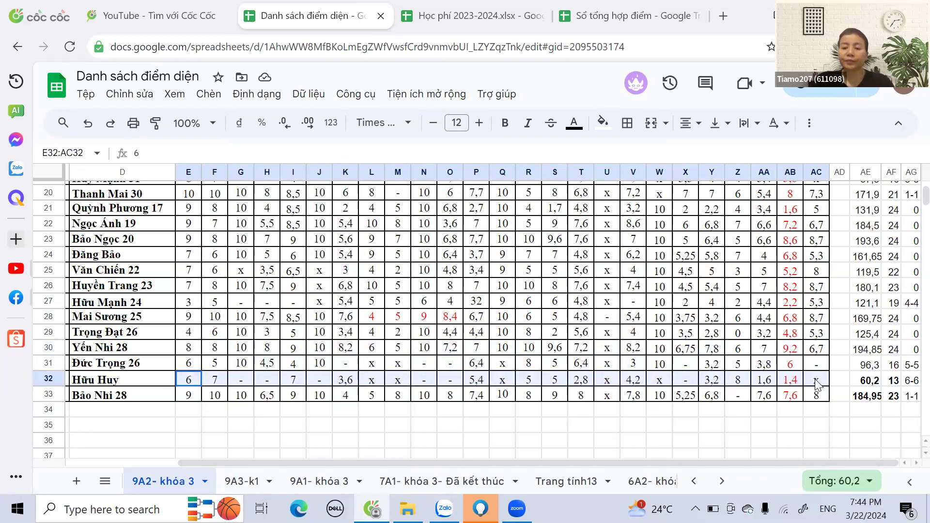
drag(188, 400, 832, 405)
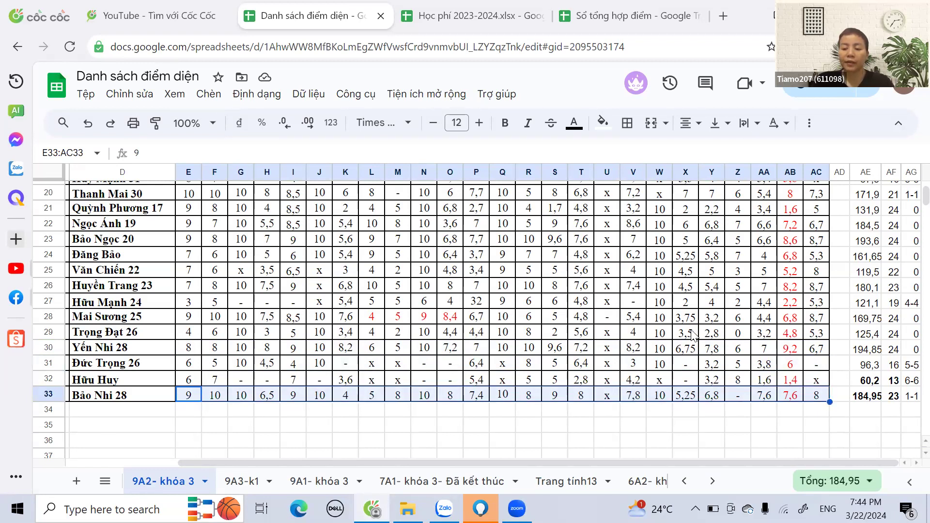
Step: Review the summary columns AE to AG beside the score table, including the red entries in AE10:AG10
scroll(867, 310, up, 6)
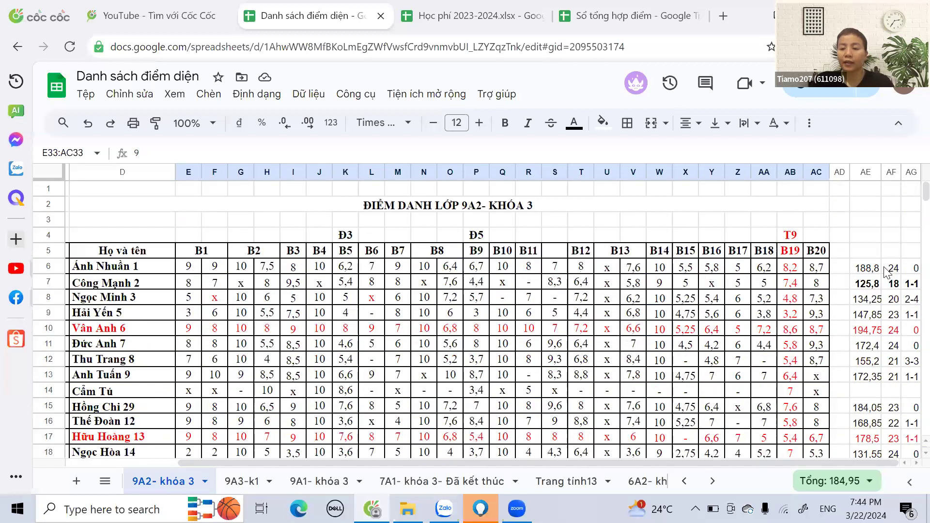
click(867, 268)
click(871, 252)
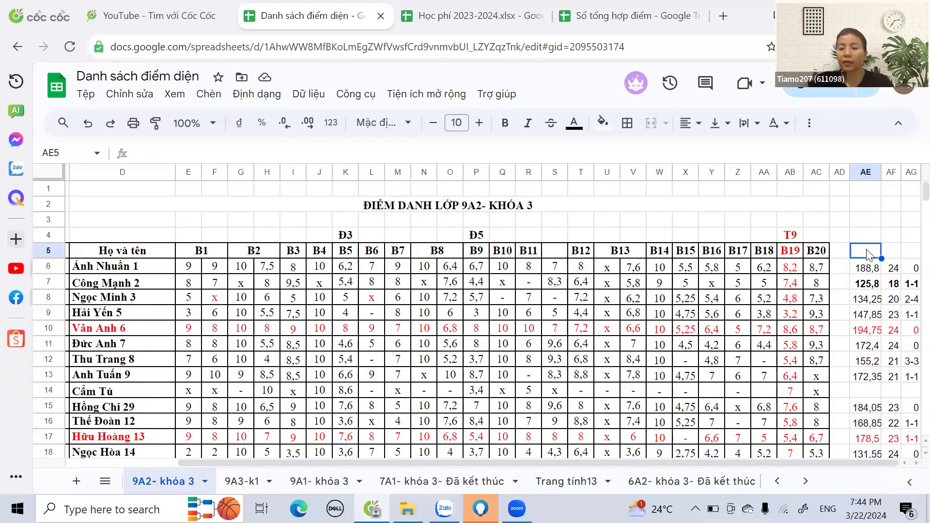
click(891, 251)
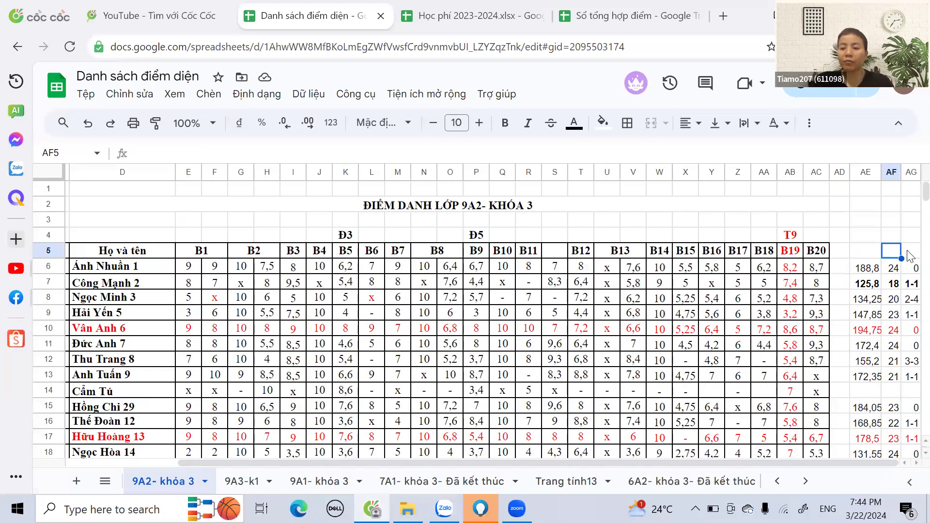
click(910, 253)
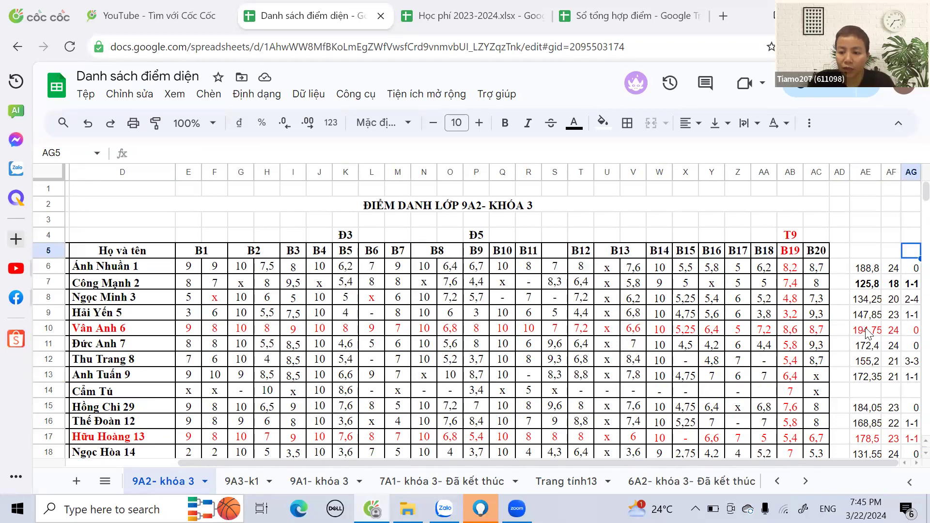
drag(868, 332, 905, 334)
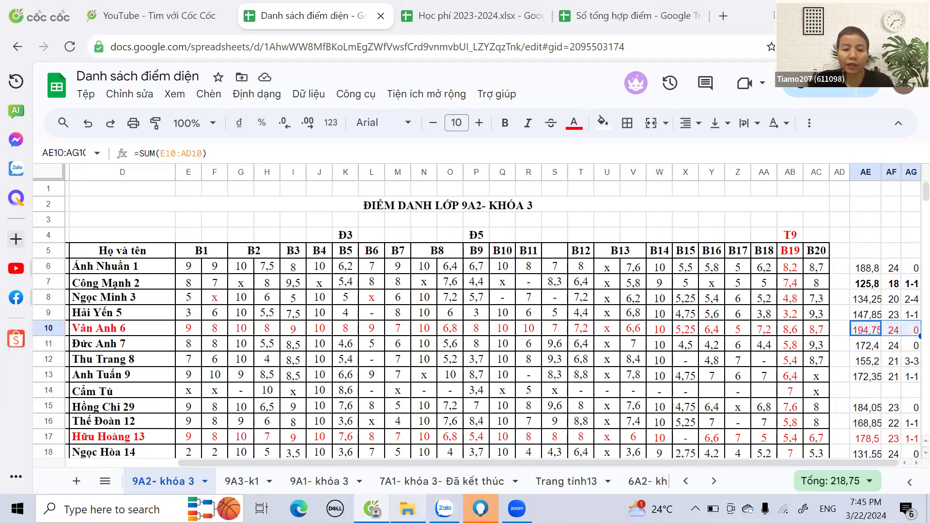
Step: Switch to File Explorer and go to the Work (D:) drive
key(alt+Tab)
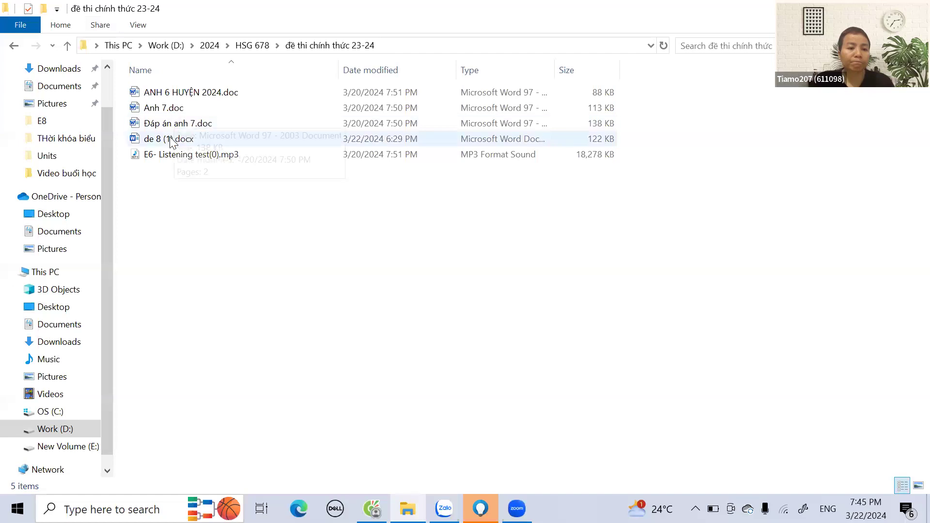
click(156, 45)
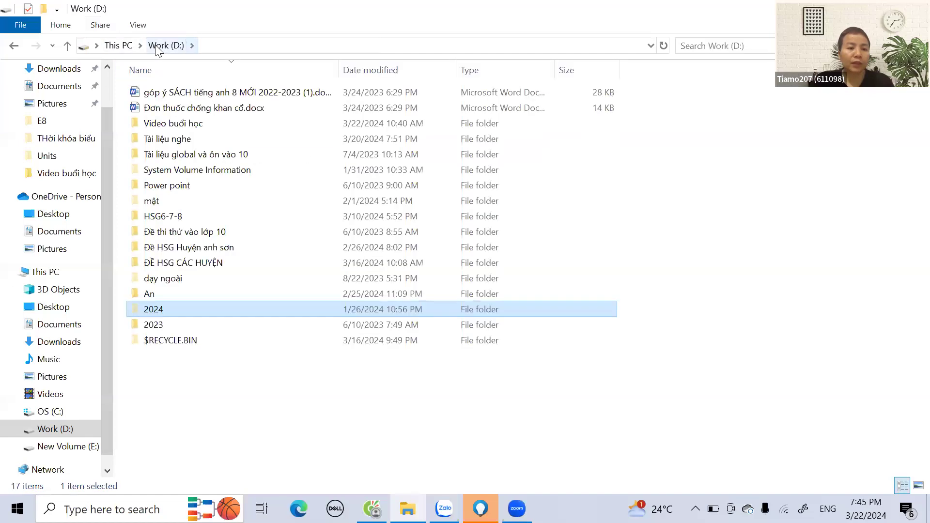
Step: Open the document "góp ý SÁCH tiếng anh 8 MỚI 2022-2023 (1).docx" and return to the Work (D:) folder in File Explorer
key(Home)
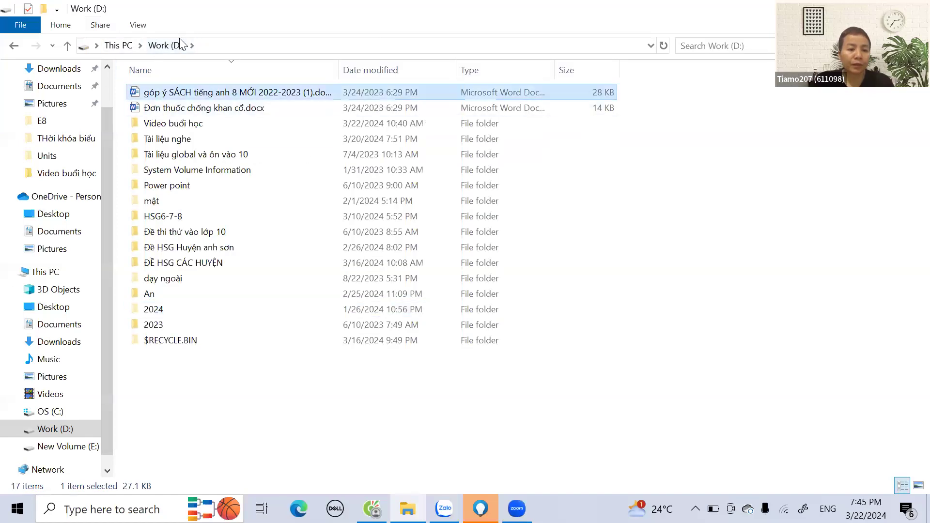
key(Return)
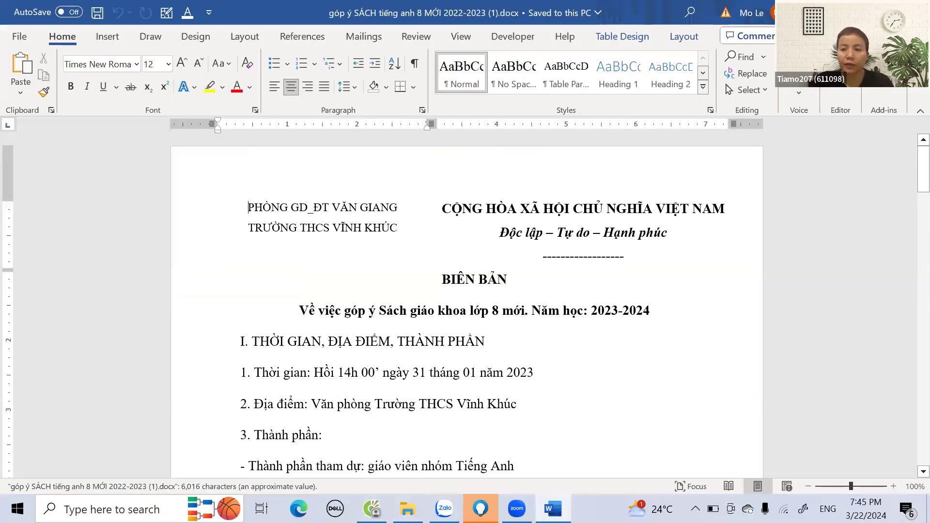
click(407, 509)
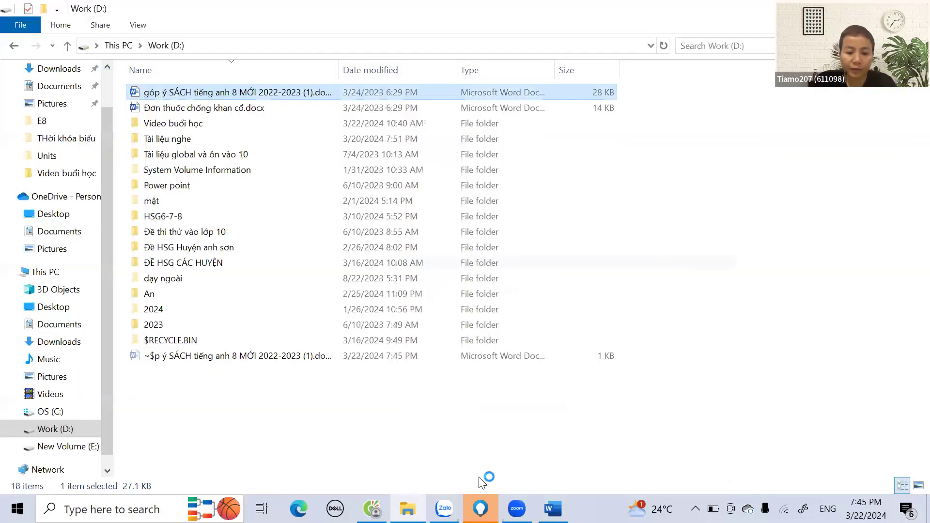
Step: Switch to the Cốc Cốc browser and open the 9A2-K3 sheet of the spreadsheet "Sổ tổng hợp điểm"
click(367, 504)
click(624, 14)
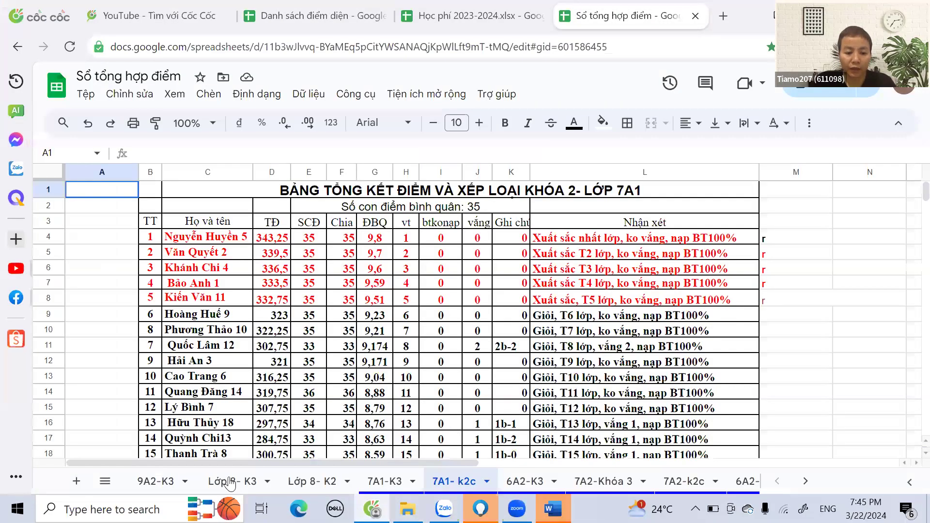
click(151, 483)
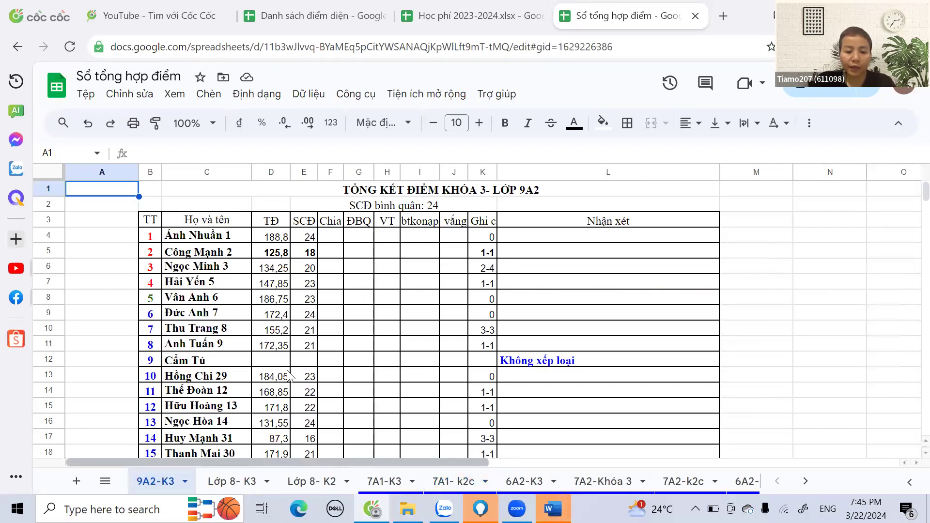
Step: Look up the red row 10 totals in "Danh sách điểm diện" and set row 8 of the 9A2-K3 summary to TĐ 194,75 and SCĐ 24
click(307, 7)
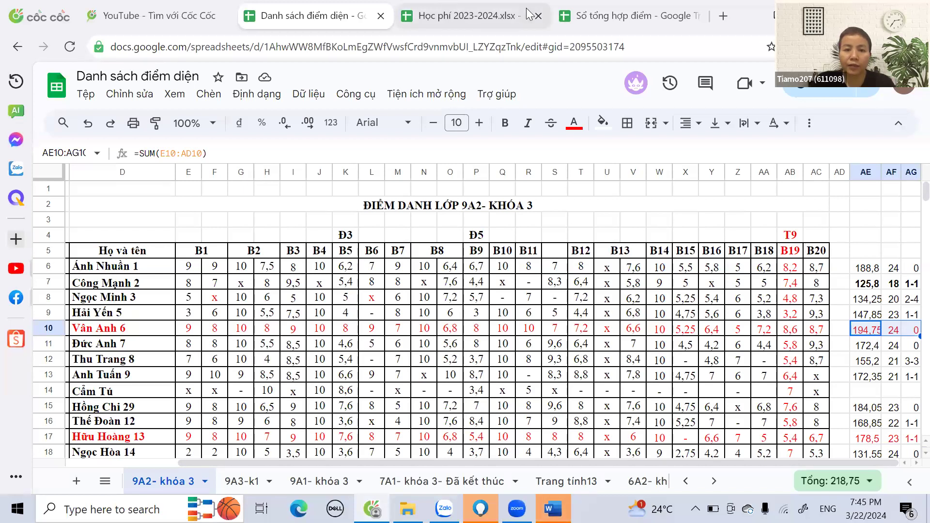
click(603, 21)
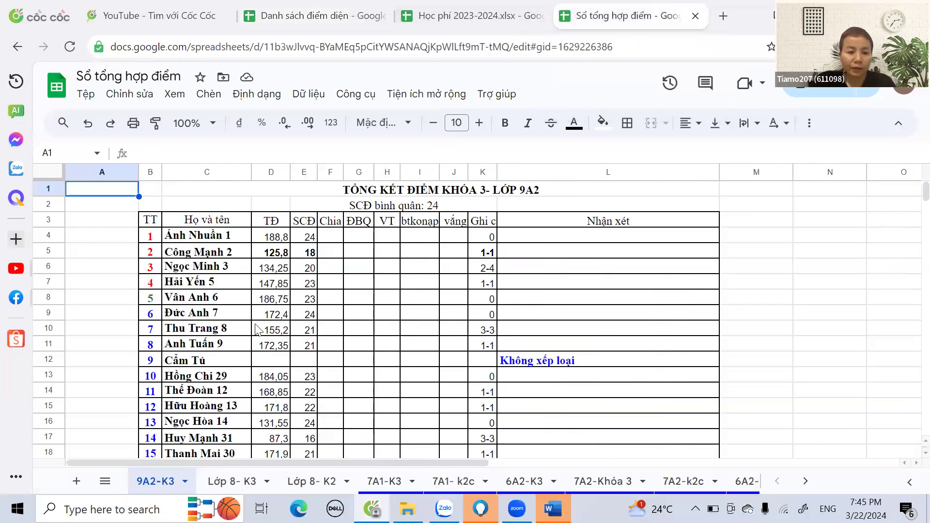
click(272, 304)
text(1)
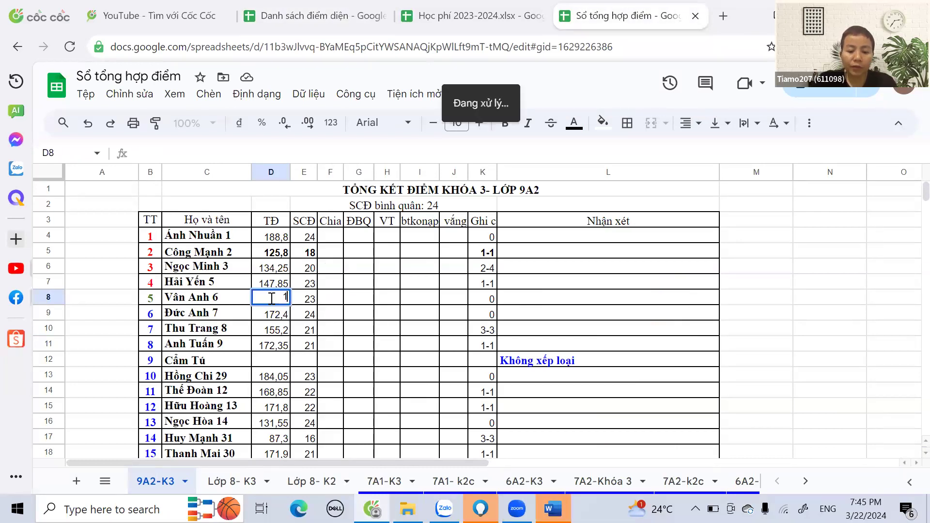
text(94,75)
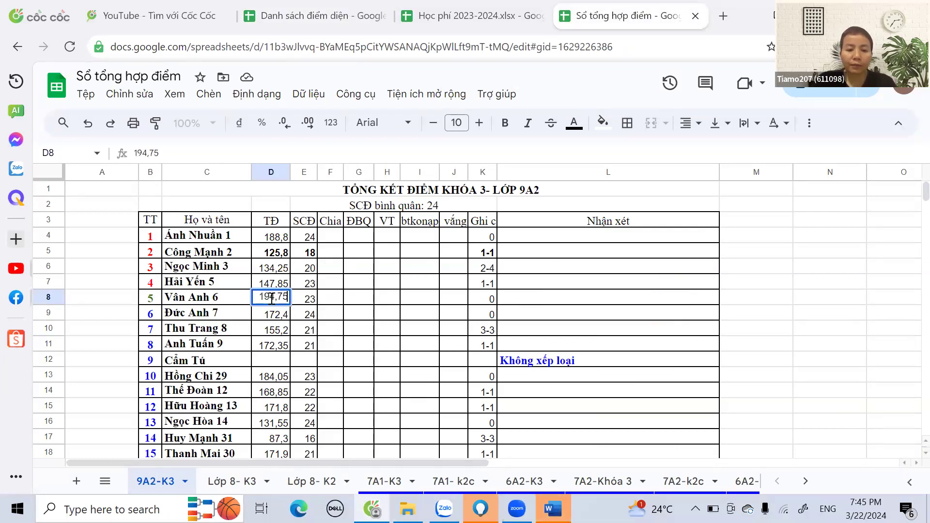
click(308, 301)
text(24)
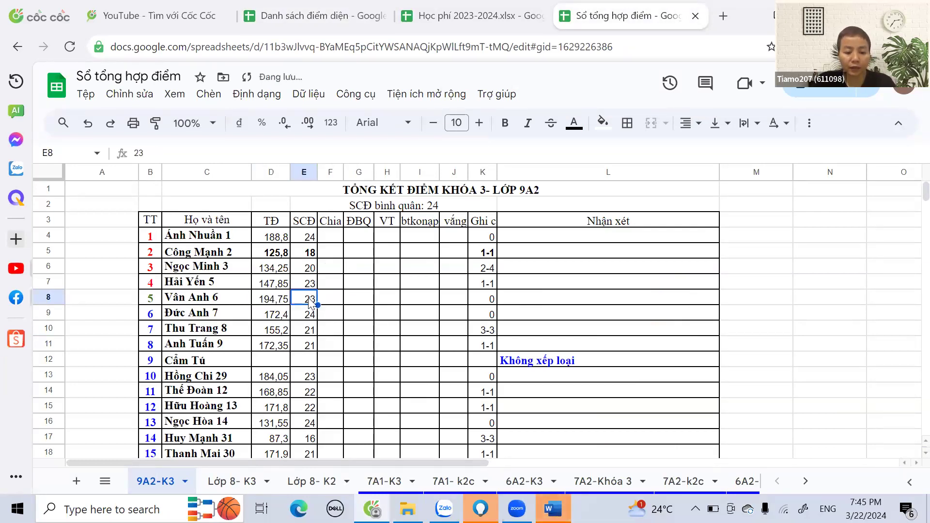
click(332, 328)
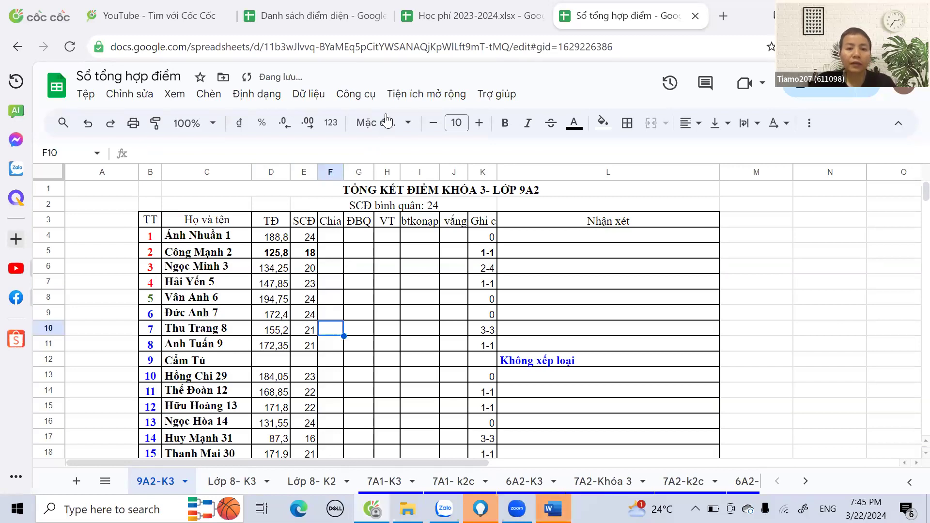
Step: Look up the red row 17 totals in the attendance spreadsheet and set row 15 of the 9A2-K3 summary to TĐ 178,5 and SCĐ 23
key(ctrl+shift+Tab)
key(ctrl+shift+Tab)
click(871, 445)
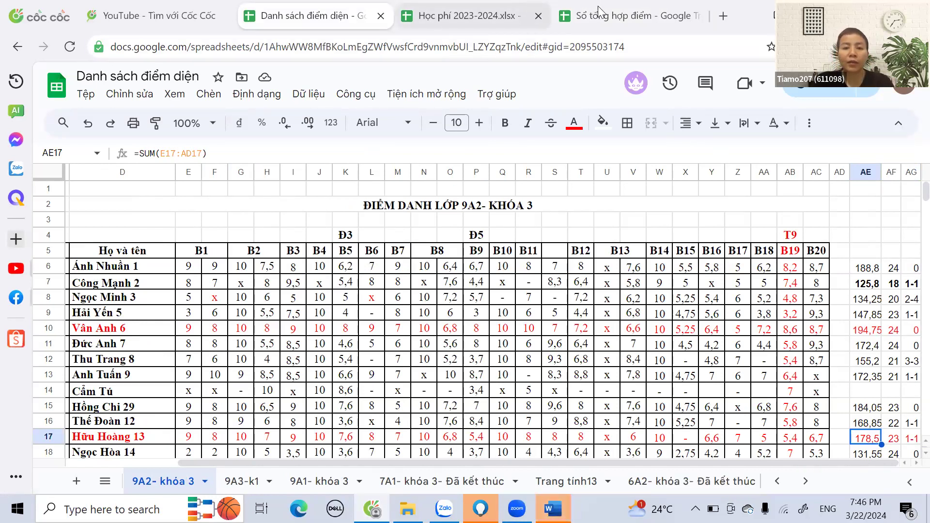
key(ctrl+Tab)
key(ctrl+Tab)
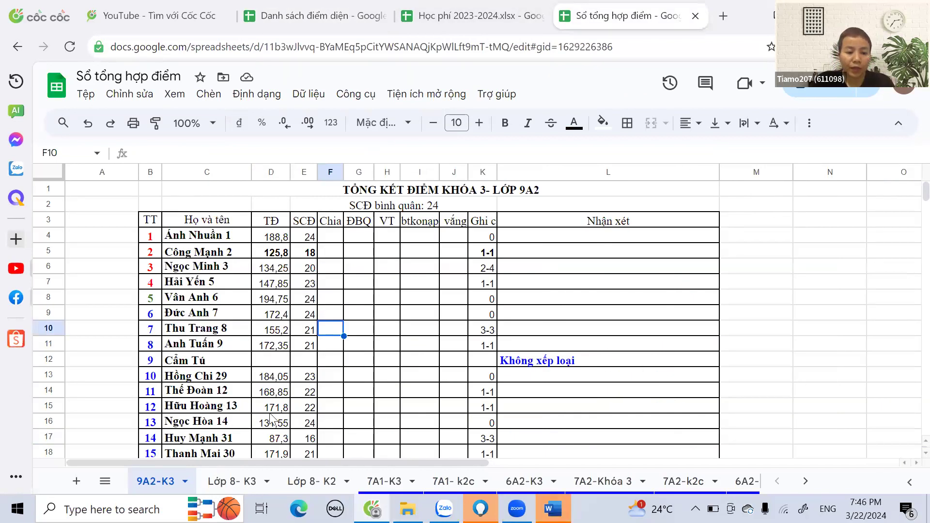
click(280, 412)
text(178,5)
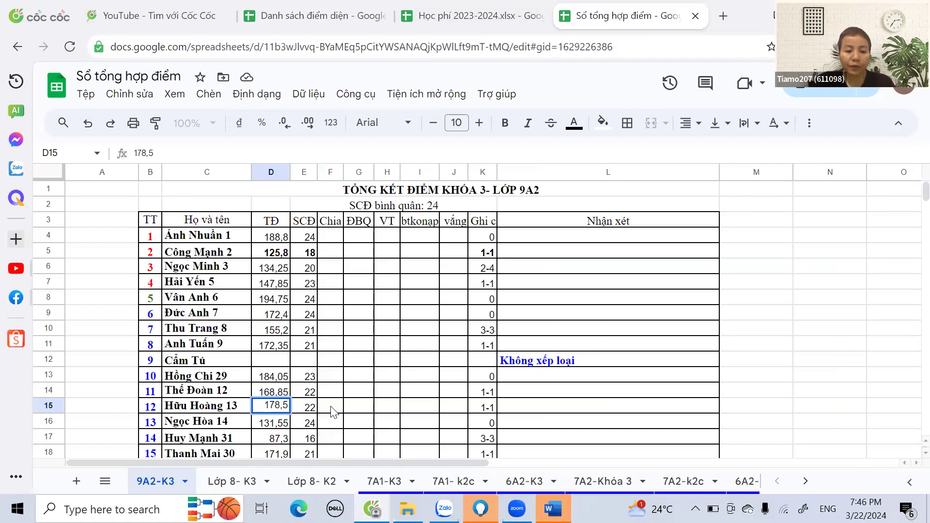
click(309, 409)
text(23)
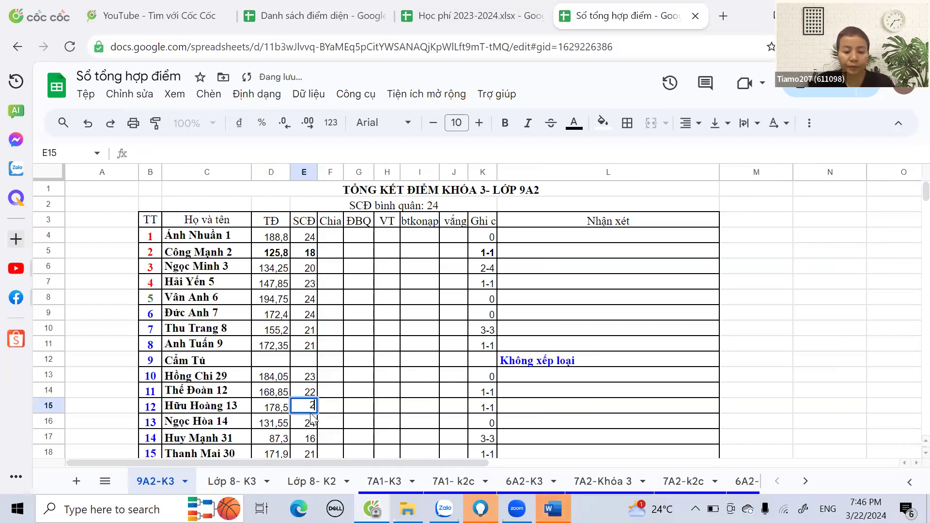
click(420, 363)
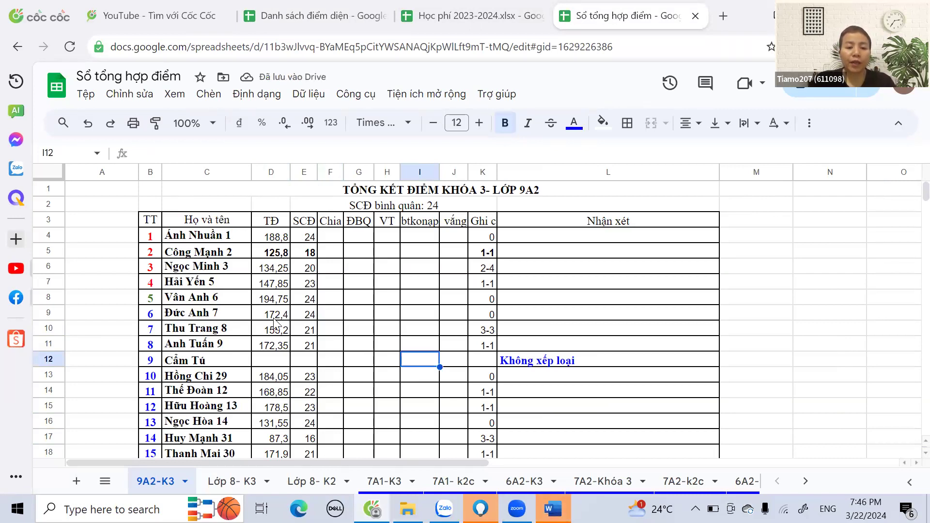
Step: Review the TĐ, SCĐ and note columns of the 9A2-K3 summary, along with the SCĐ bình quân heading
scroll(274, 329, down, 6)
scroll(274, 362, up, 5)
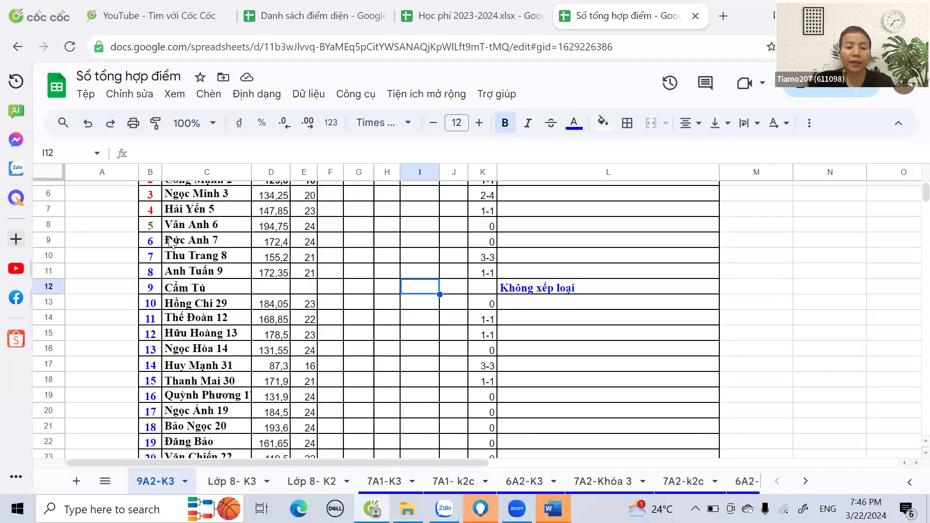
scroll(306, 210, up, 2)
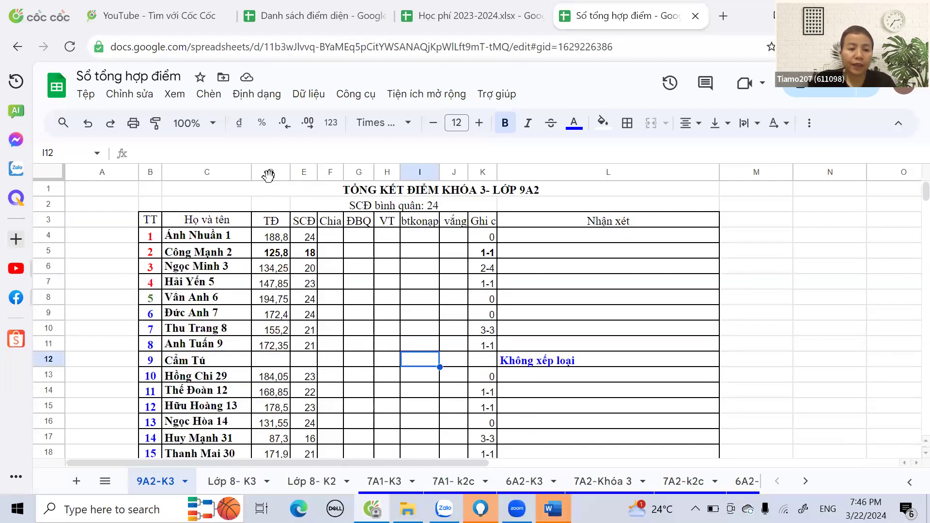
click(267, 170)
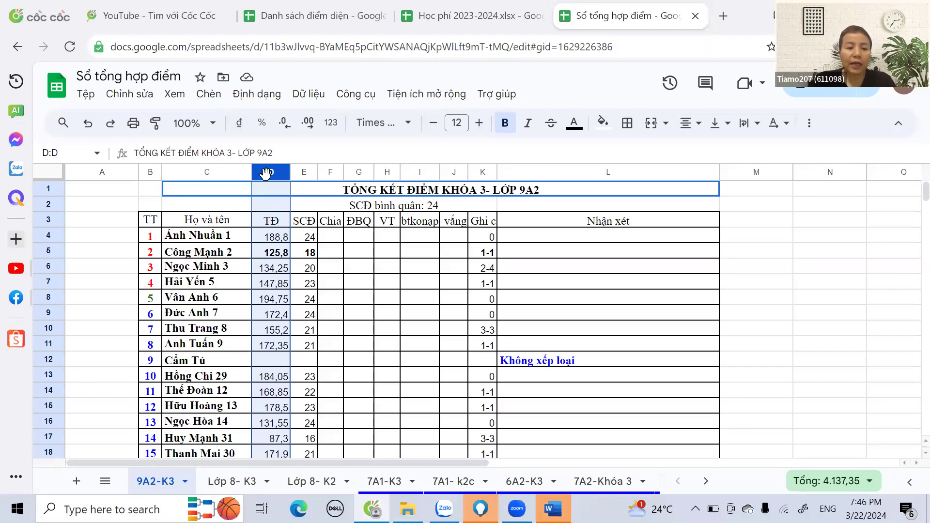
click(309, 173)
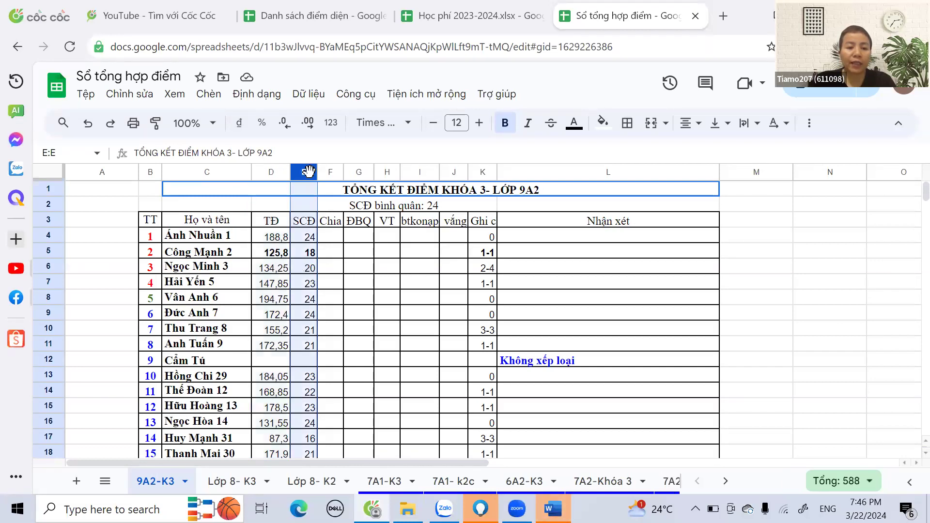
click(482, 172)
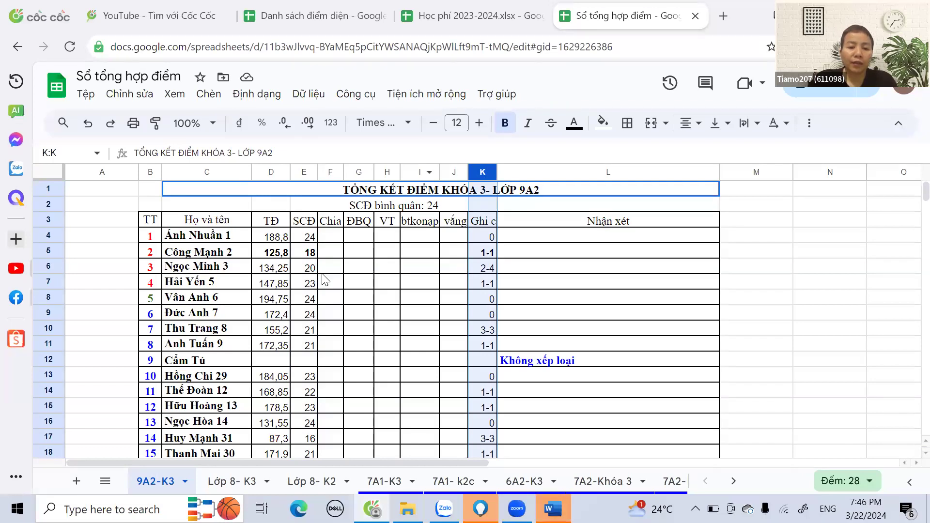
drag(311, 243, 304, 453)
click(434, 207)
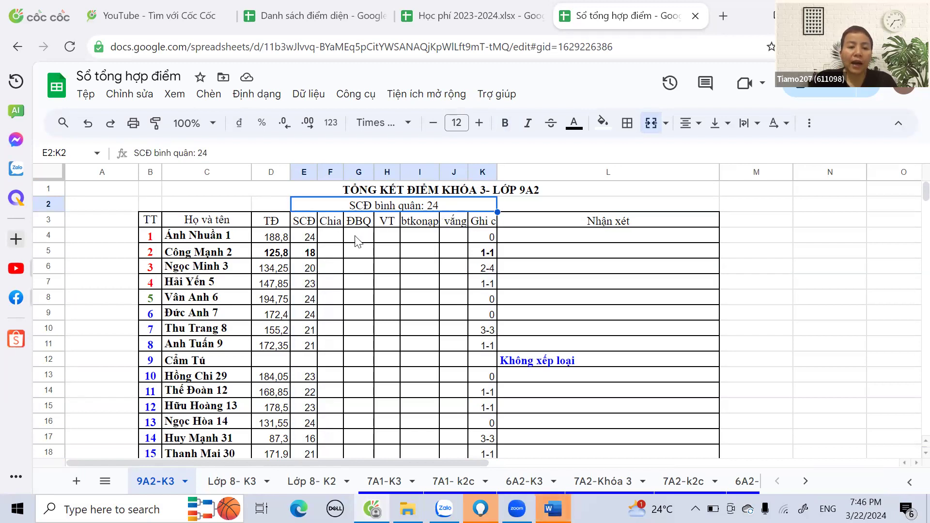
Step: Enter 24 in F4 and 23 in F5 of the Chia column, and 0 in the btkonap cell I4
click(333, 240)
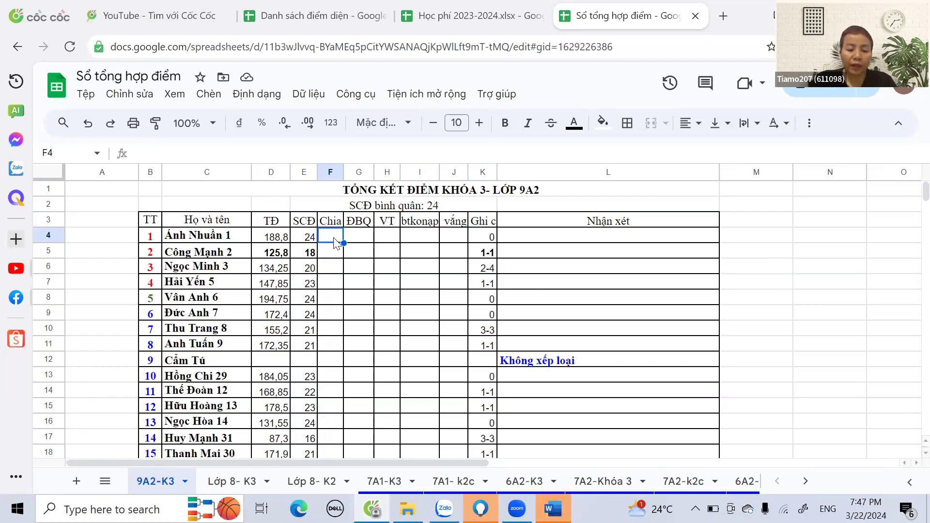
text(24)
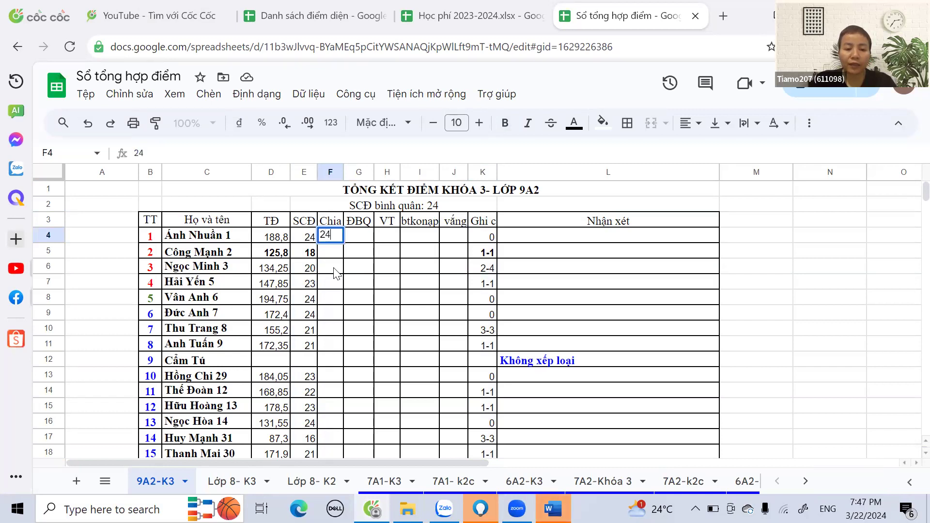
key(Return)
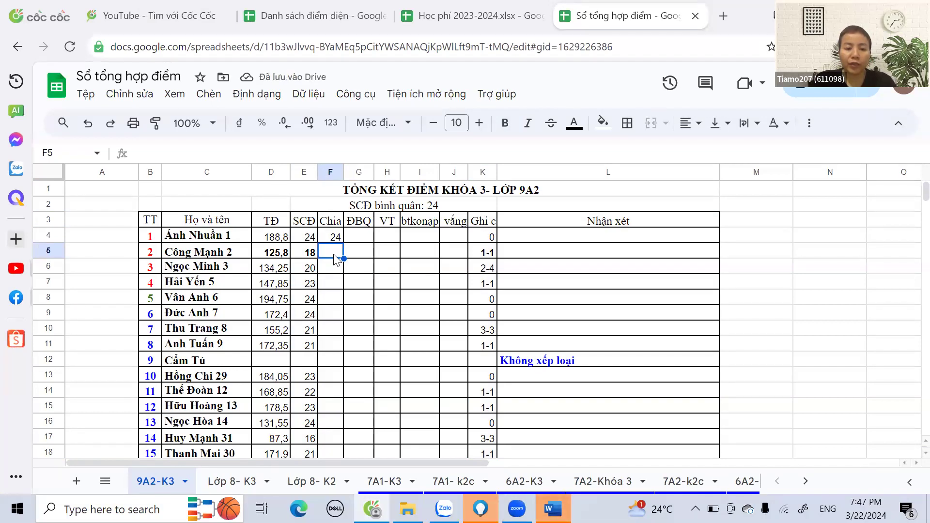
text(2)
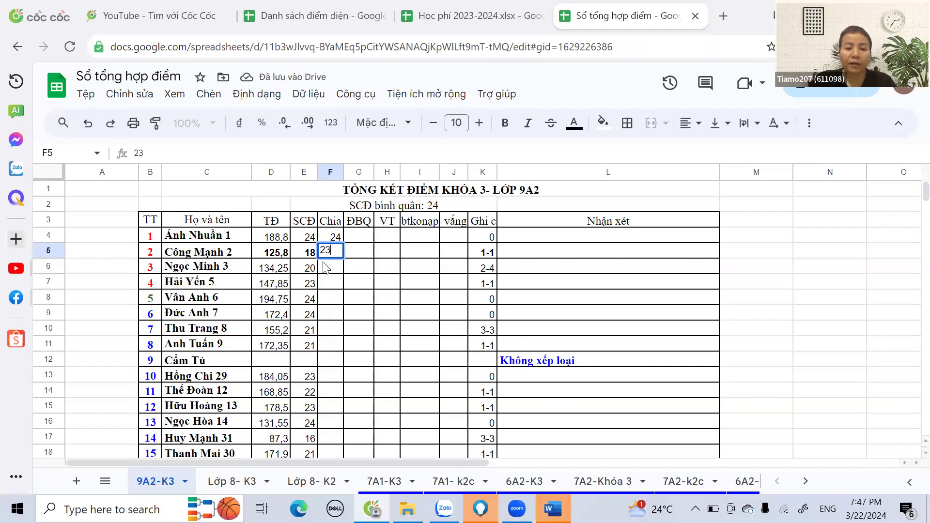
text(3)
click(320, 237)
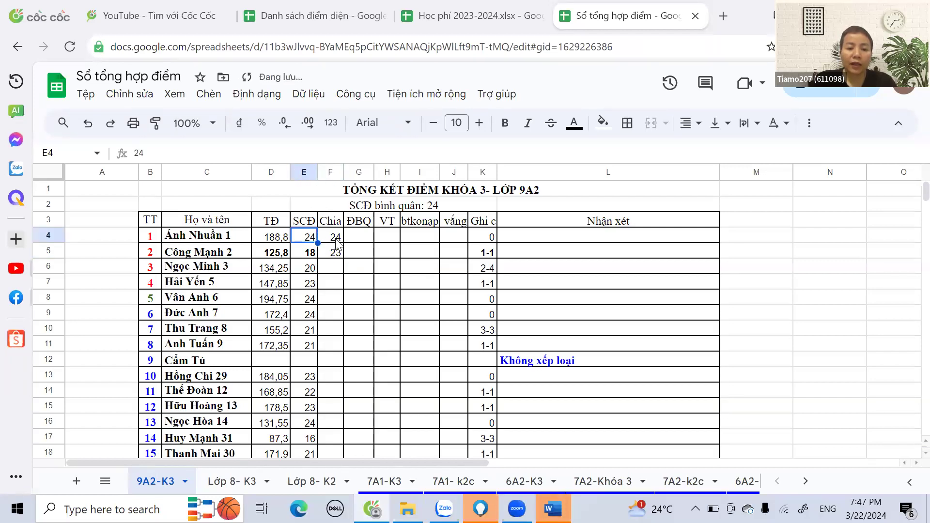
click(421, 241)
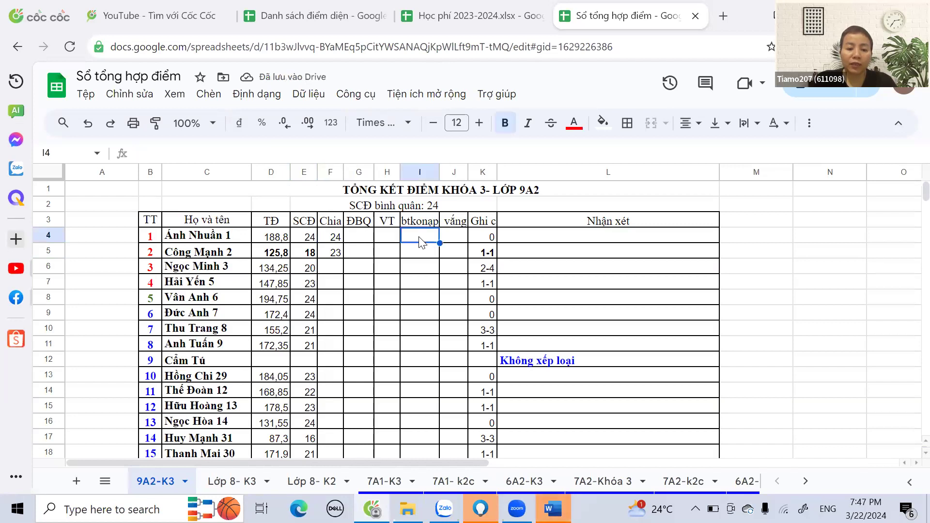
text(0)
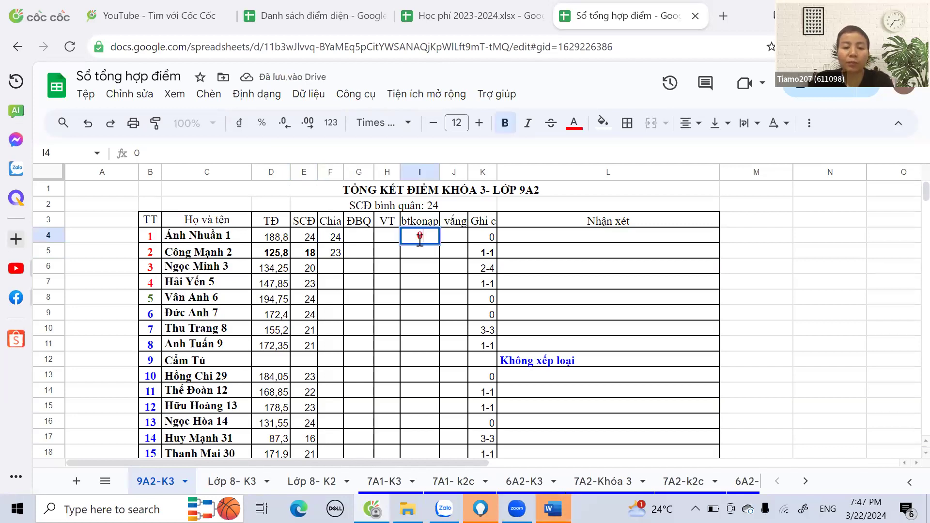
Step: Compare the SCĐ and Chia values in row 5 and enter 5 in its btkonap cell
click(312, 254)
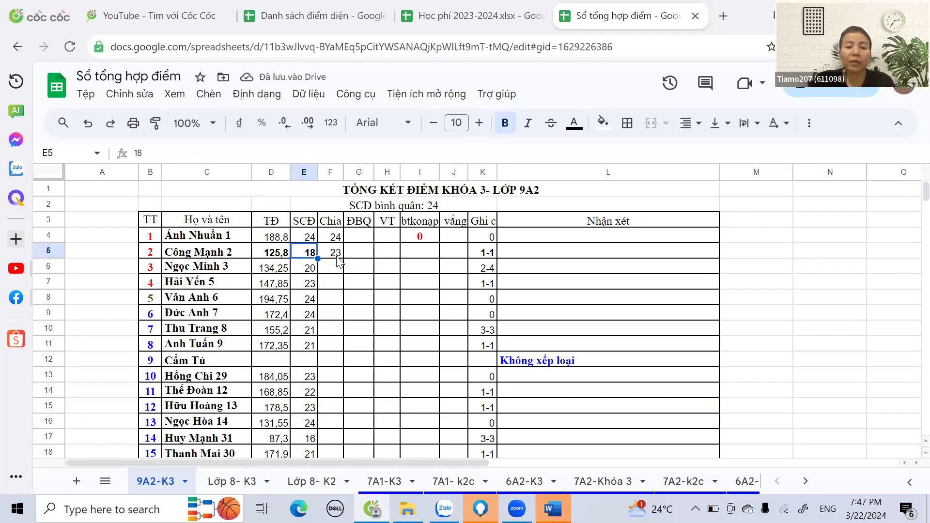
click(339, 261)
click(311, 258)
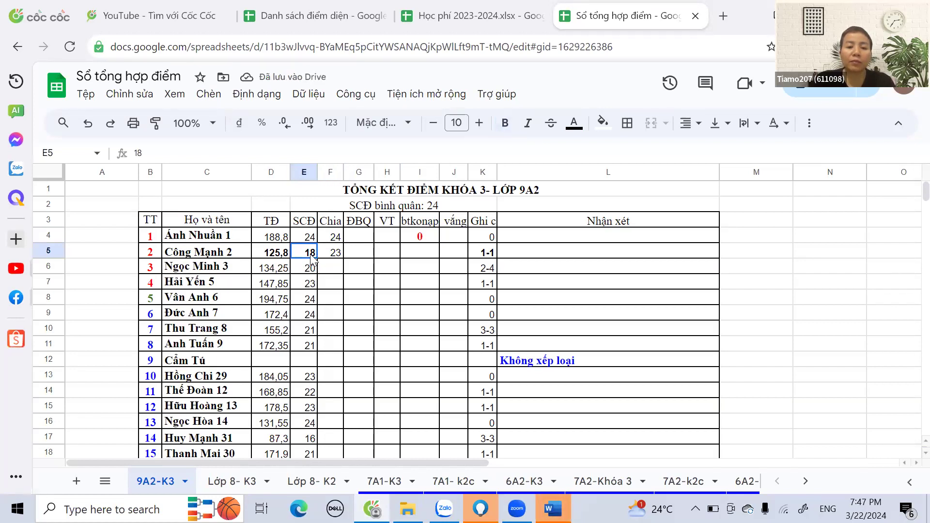
click(420, 256)
text(5)
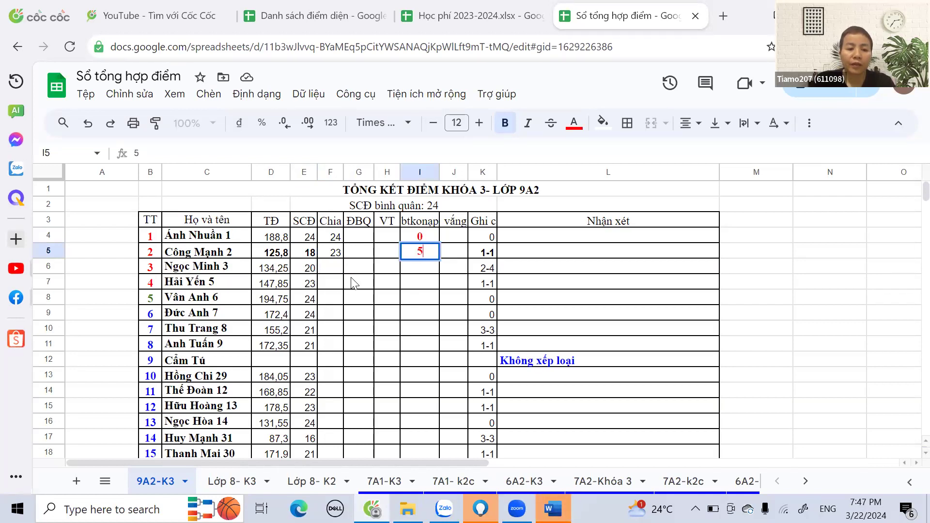
Step: Check the note in K6 and fill row 6 with Chia 20 and btkonap 0
click(336, 270)
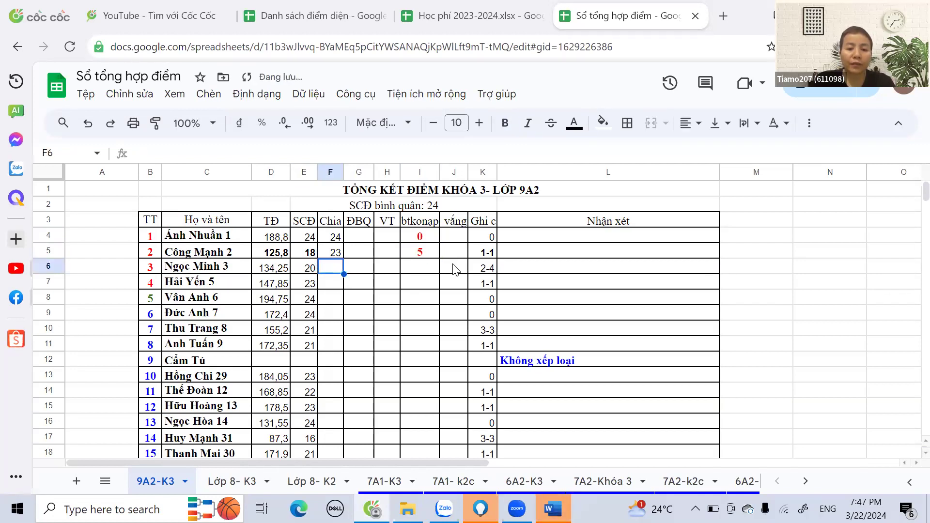
click(484, 271)
click(334, 271)
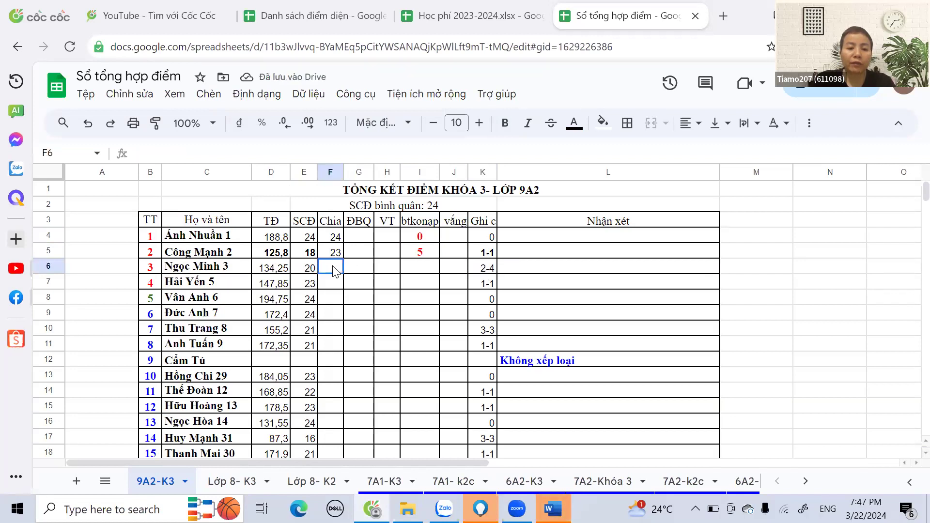
text(20)
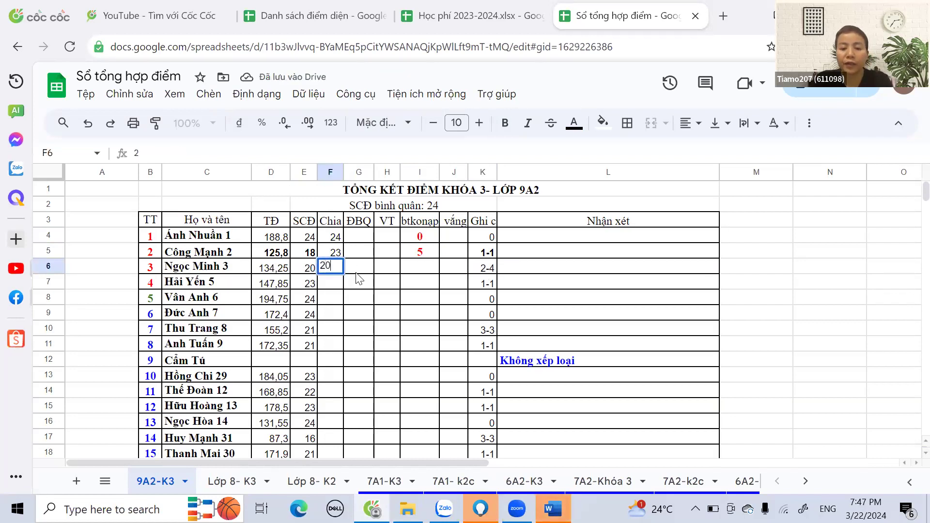
click(426, 276)
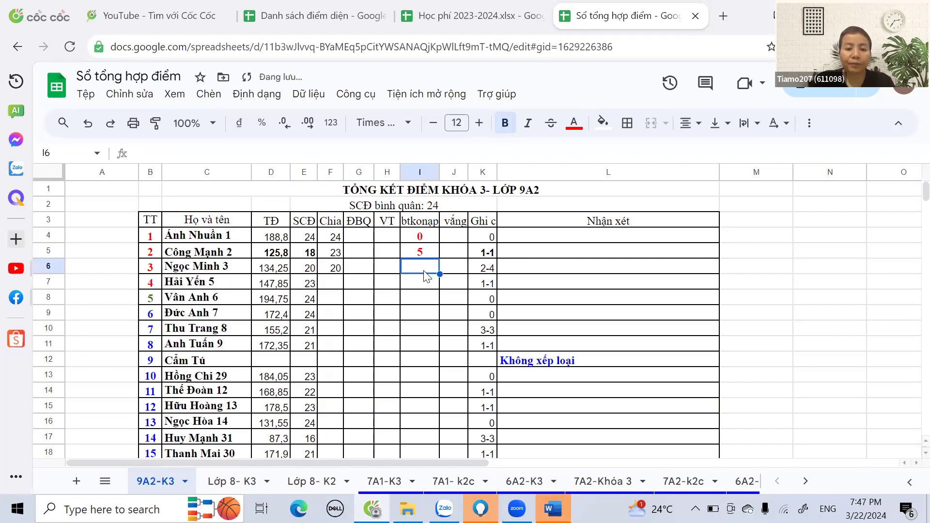
text(0)
click(426, 297)
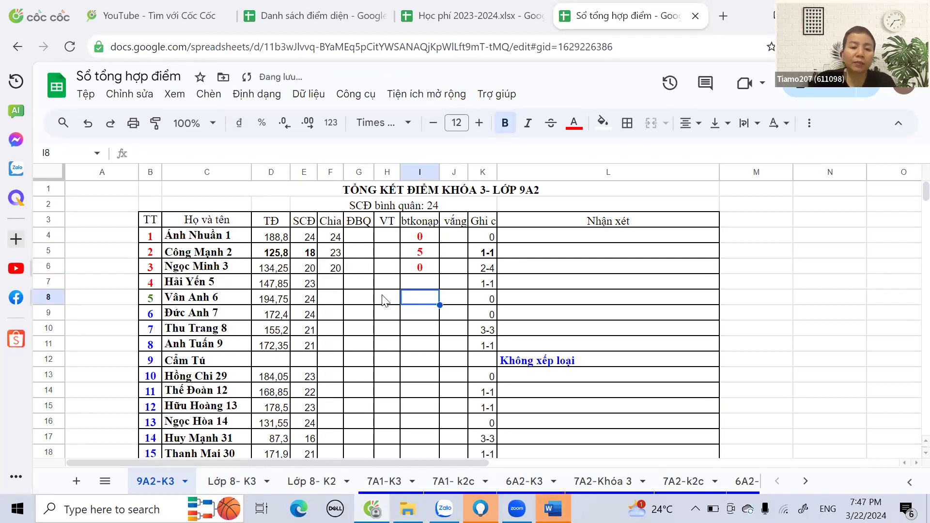
Step: Check the note in K7 and fill row 7 with Chia 23 and btkonap 0
click(484, 284)
click(338, 283)
text(23)
click(420, 283)
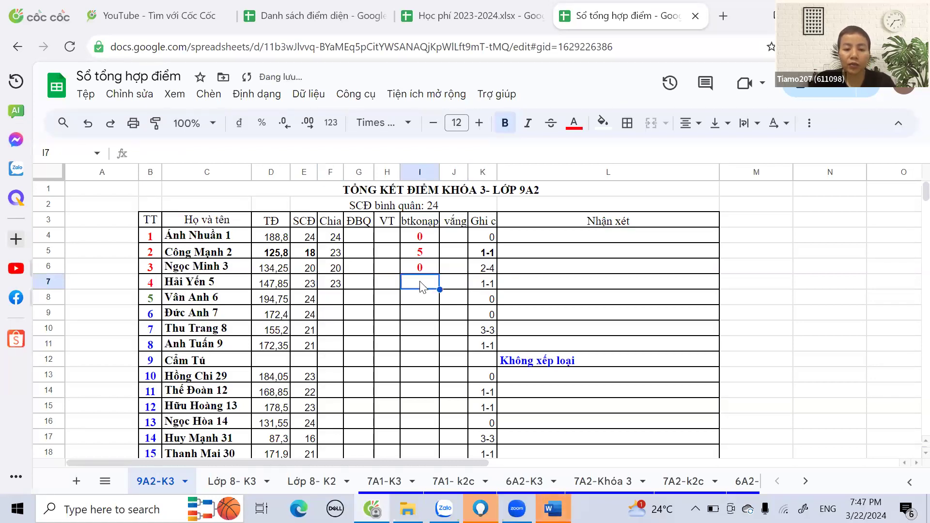
text(0)
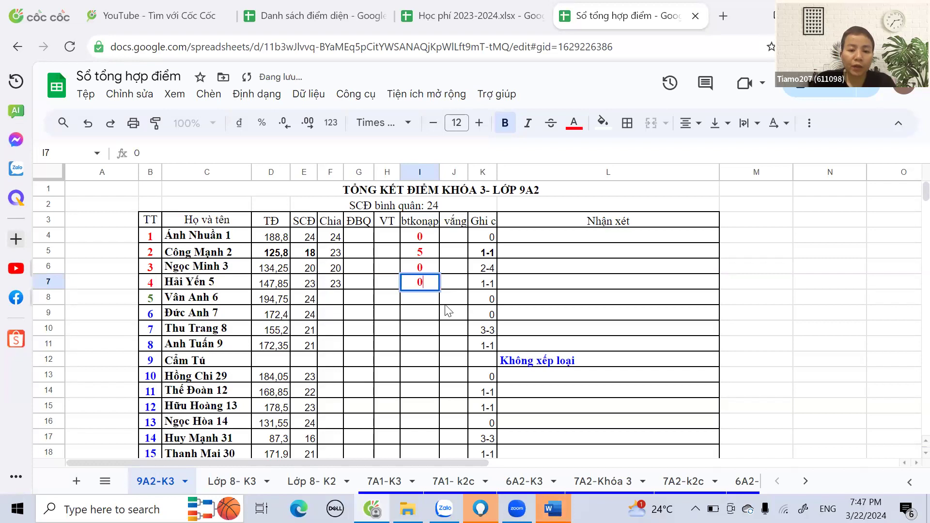
Step: Fill rows 8 and 9 with Chia 24 and btkonap 0 each
click(342, 302)
text(24)
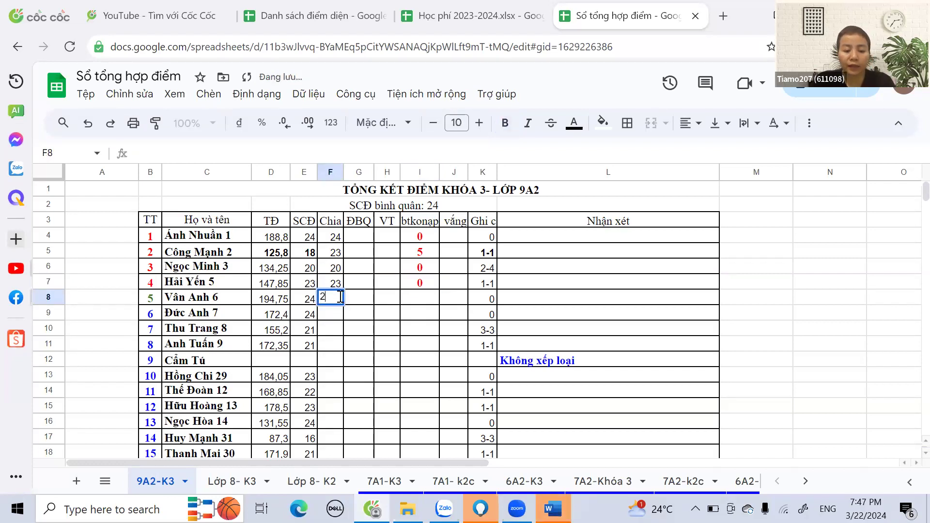
click(417, 299)
text(0)
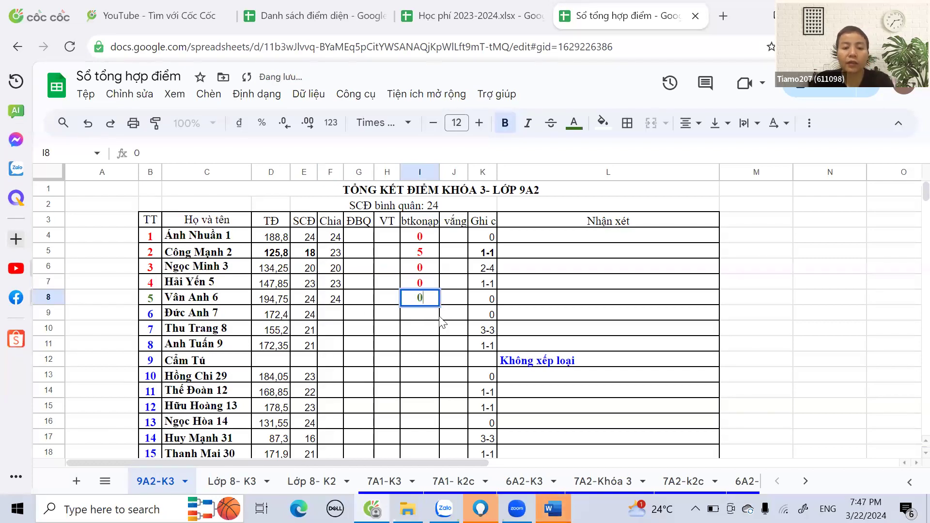
click(332, 314)
text(24)
click(423, 314)
text(0)
Step: Check the note in K10 and fill row 10 with Chia 21 and btkonap 0
click(338, 333)
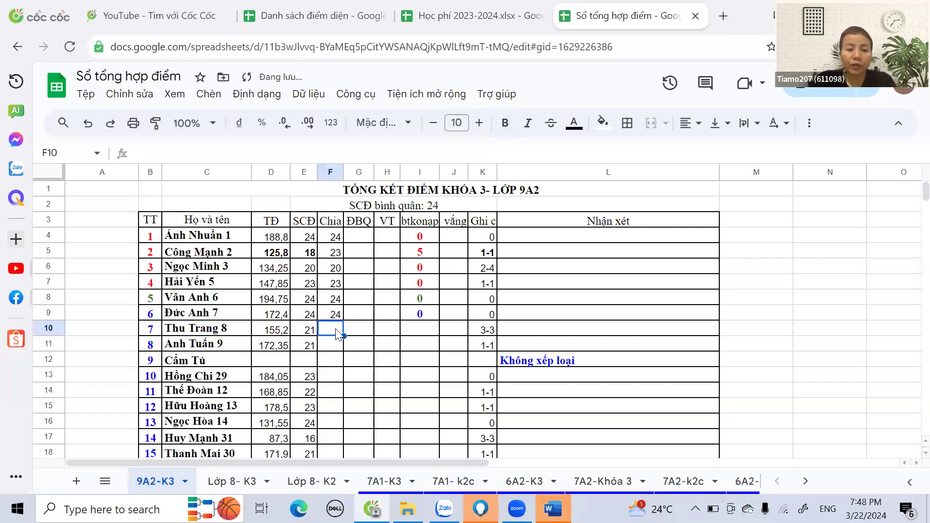
click(492, 333)
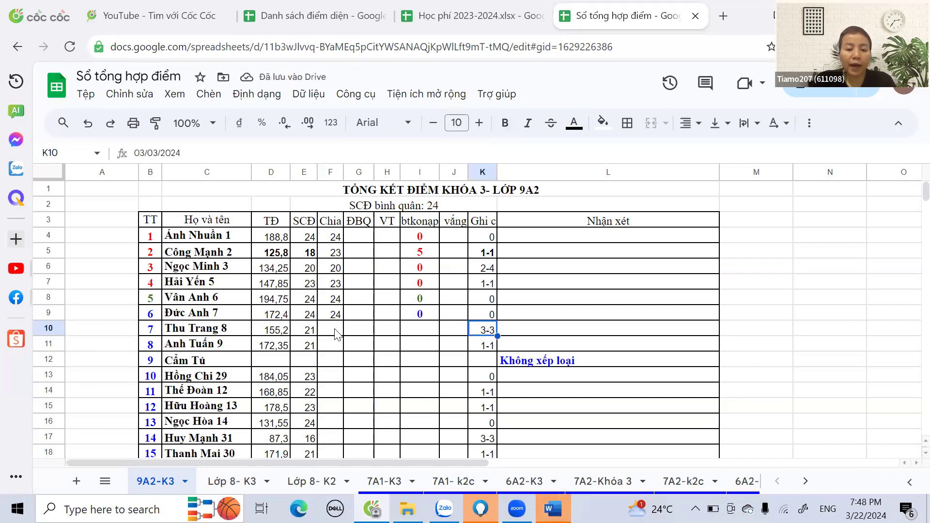
click(338, 334)
text(21)
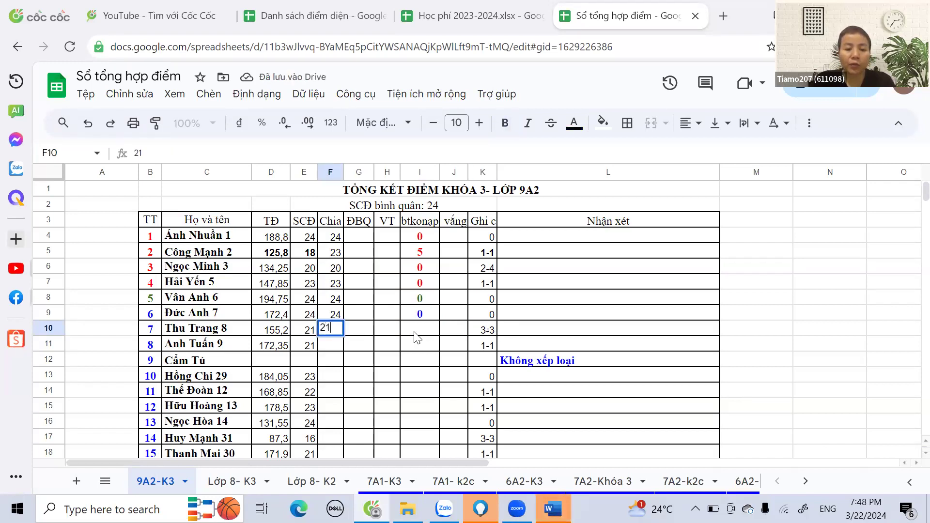
click(415, 331)
text(0)
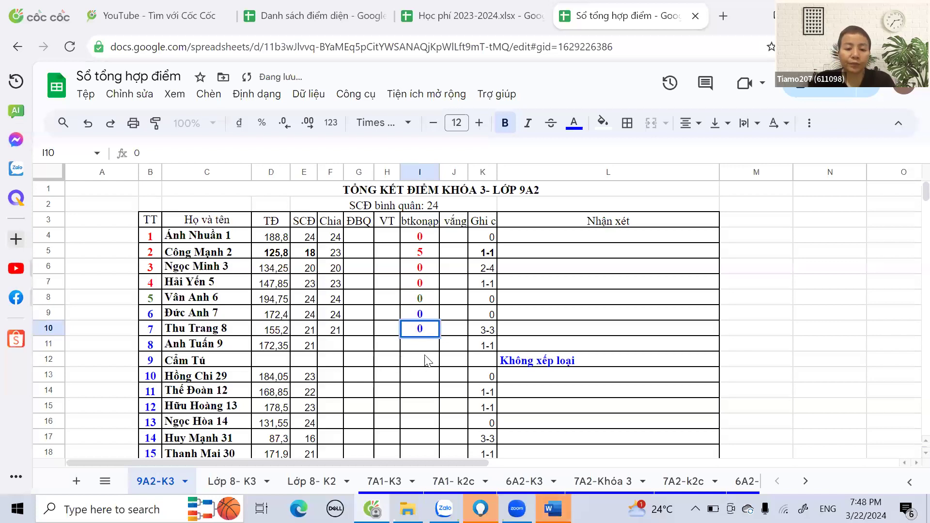
Step: Check the note in K11, enter Chia 23 in row 11, compare it with the SCĐ and set btkonap to 2
click(476, 348)
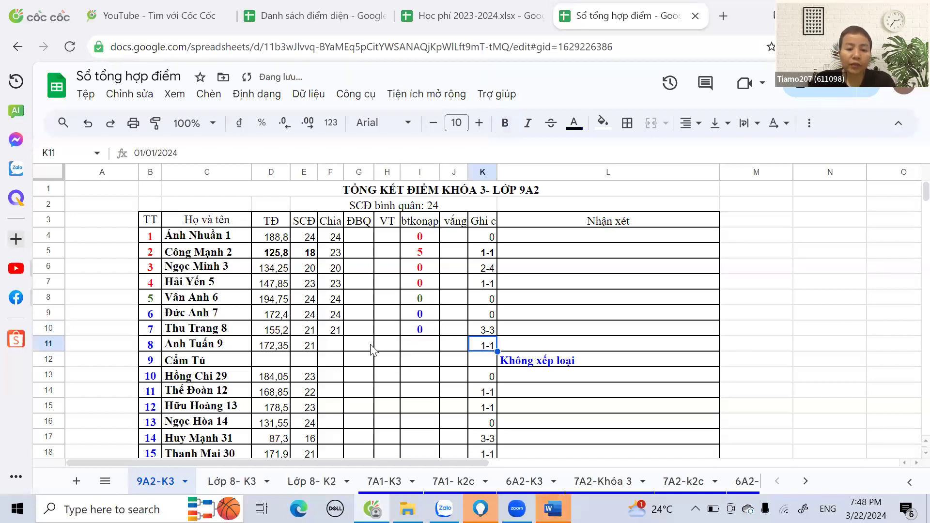
click(333, 345)
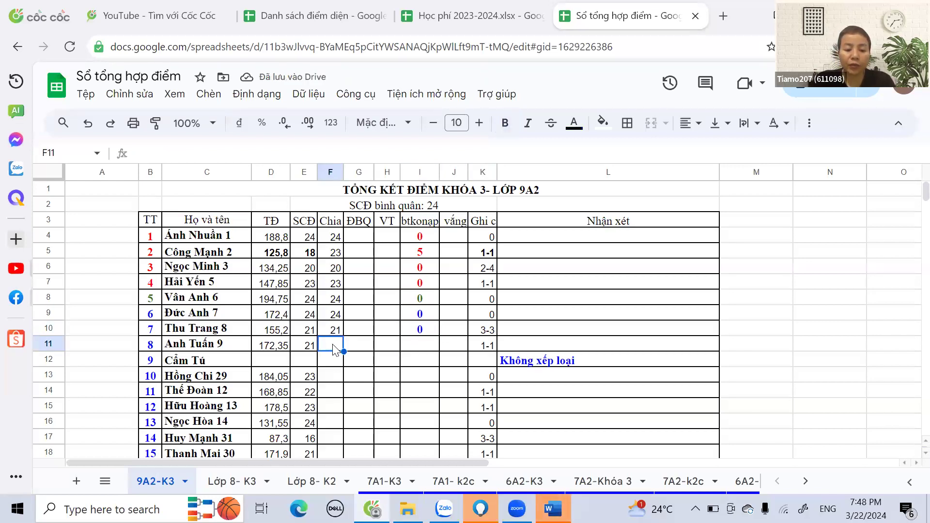
text(23)
click(309, 349)
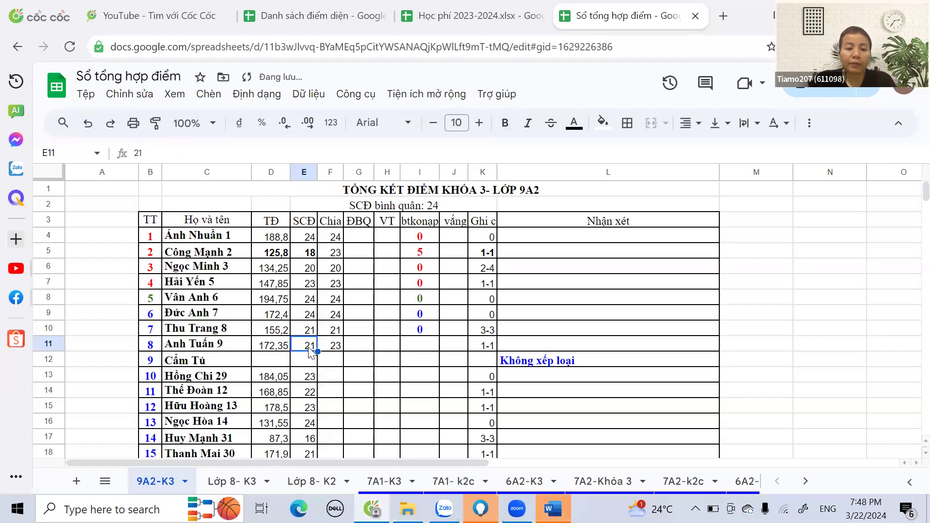
click(420, 347)
text(2)
key(Return)
Step: Skip the unranked row 12 and fill row 13 with Chia 24 and btkonap 1
scroll(420, 372, down, 3)
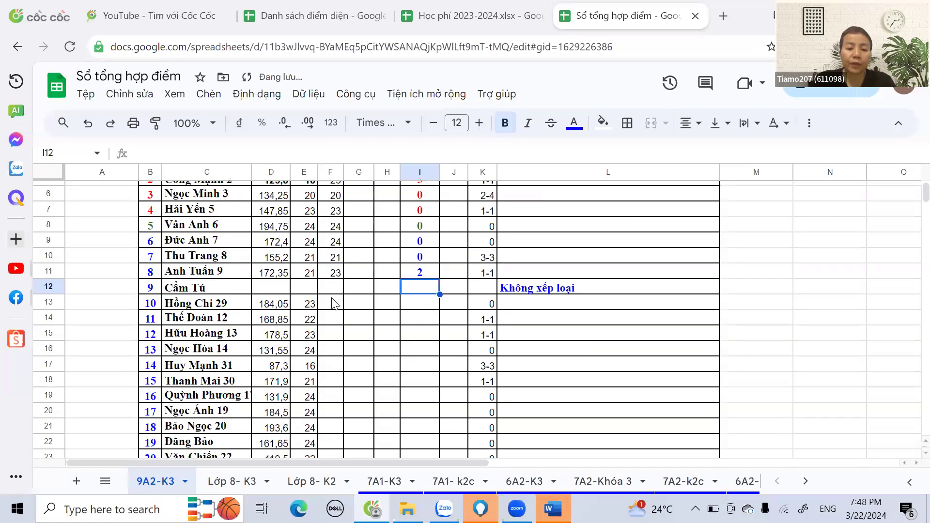
click(331, 304)
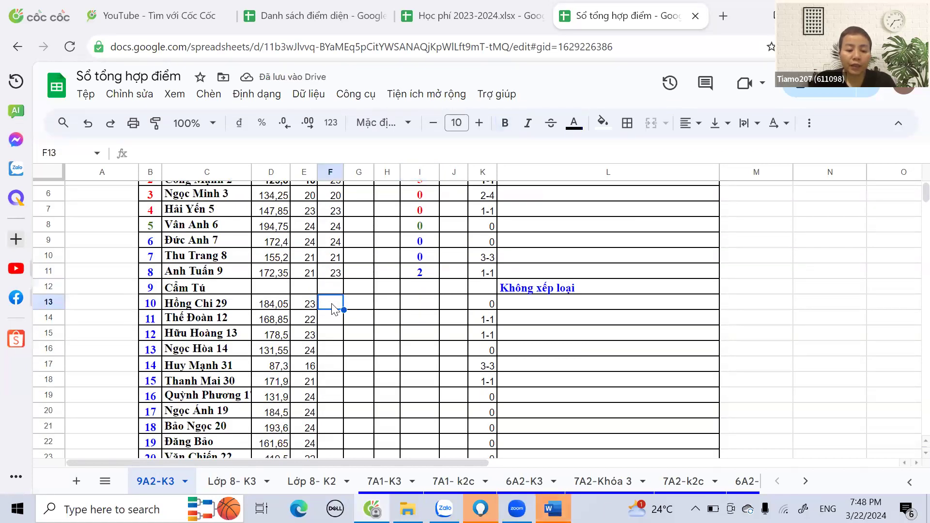
text(24)
key(Return)
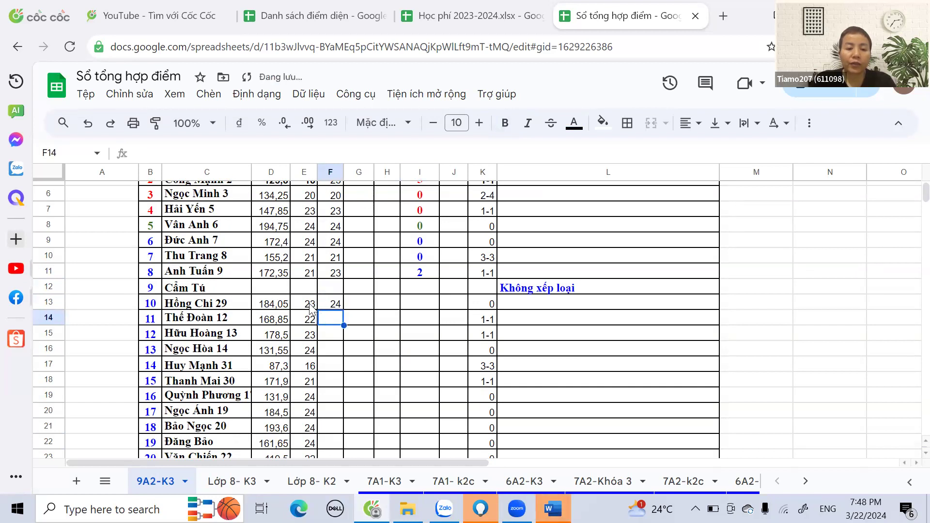
click(421, 304)
text(1)
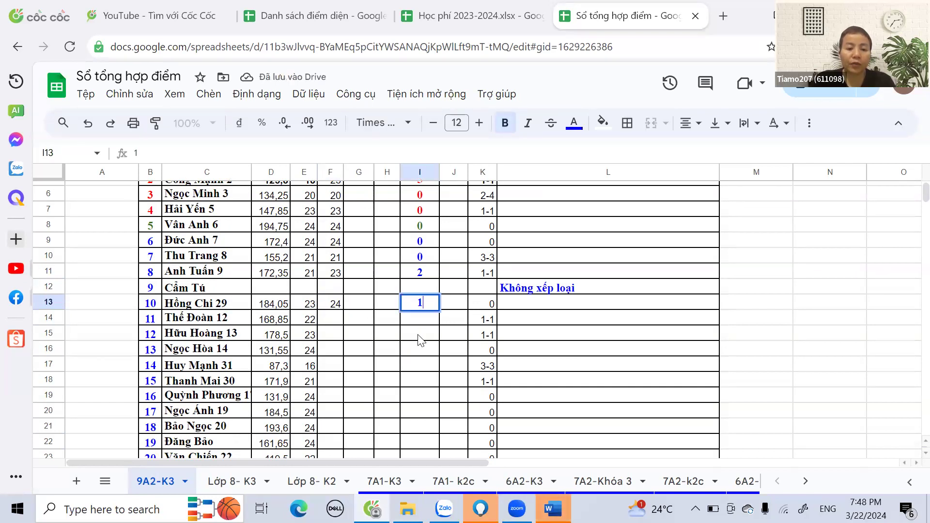
click(420, 339)
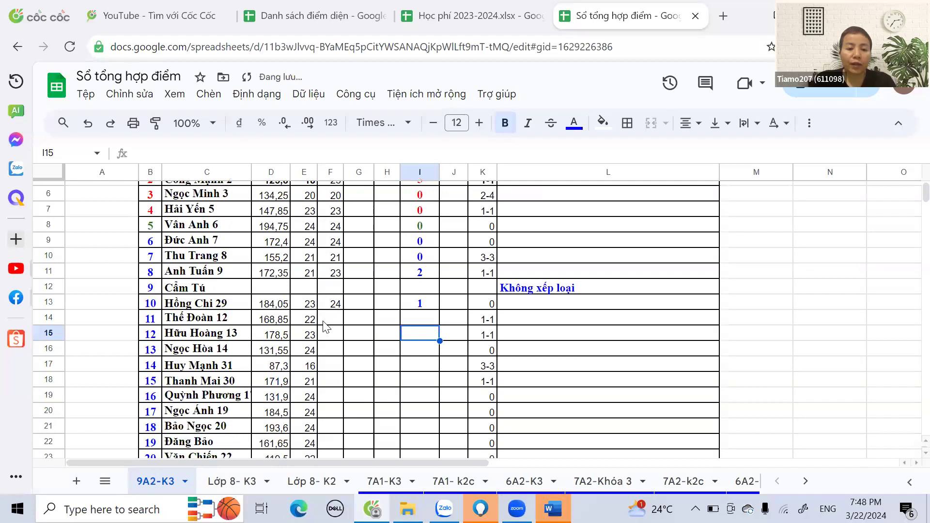
Step: Check the note in K14 and fill row 14 with Chia 23 and btkonap 1
click(324, 321)
click(486, 320)
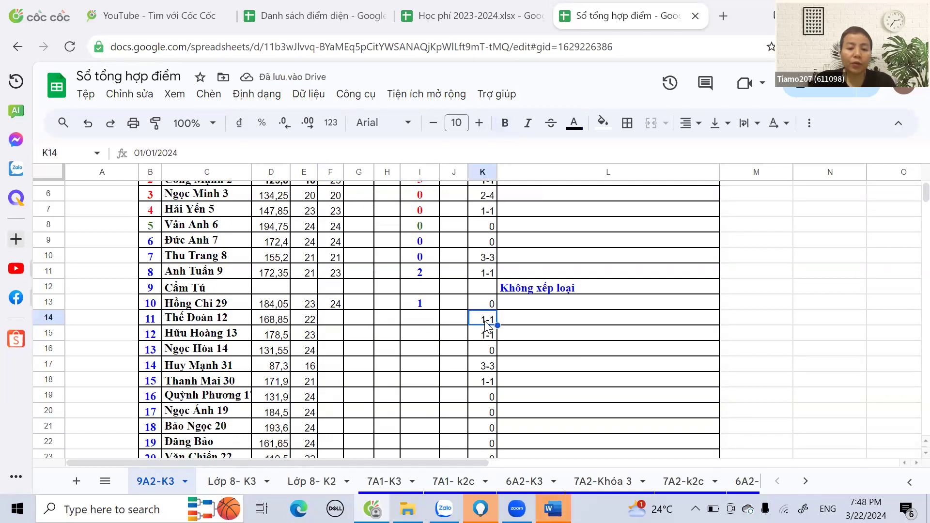
click(338, 322)
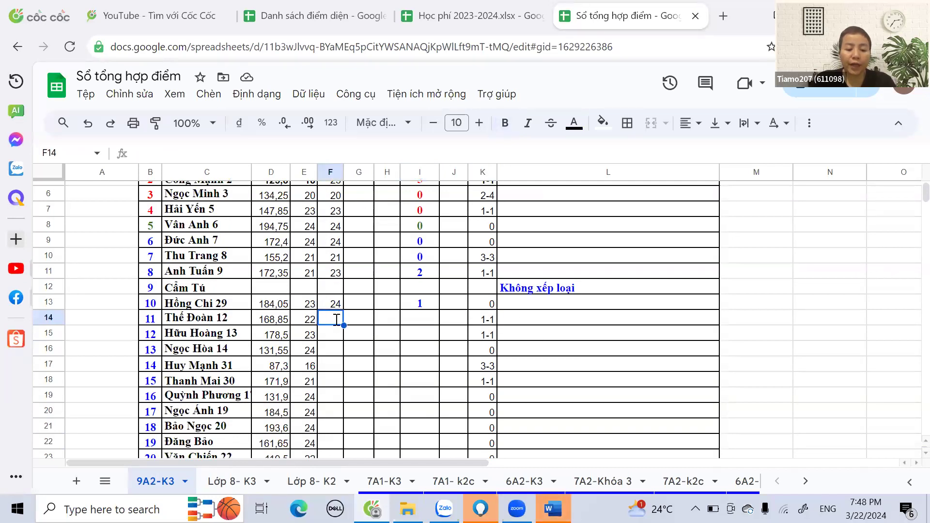
text(23)
click(425, 320)
text(1)
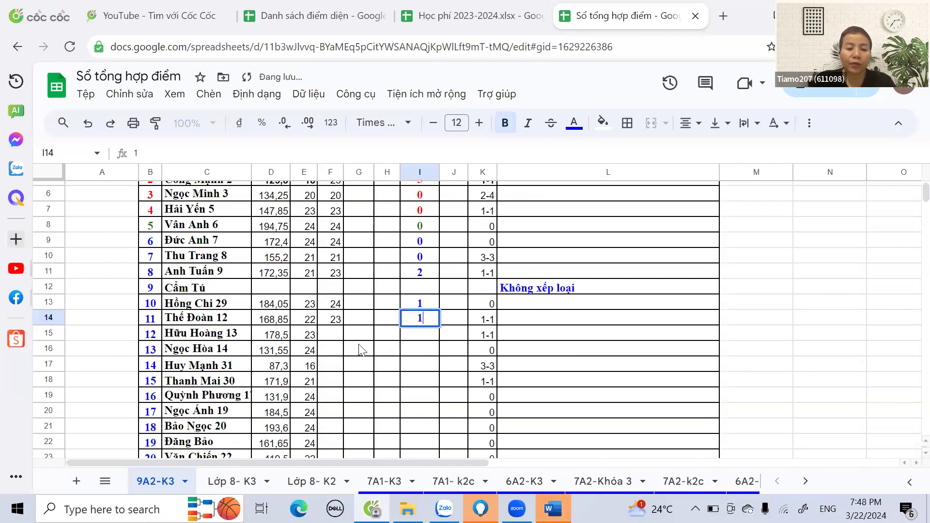
Step: Fill row 15 with Chia 23 and btkonap 0, and row 16 with Chia 24 and btkonap 0
click(333, 342)
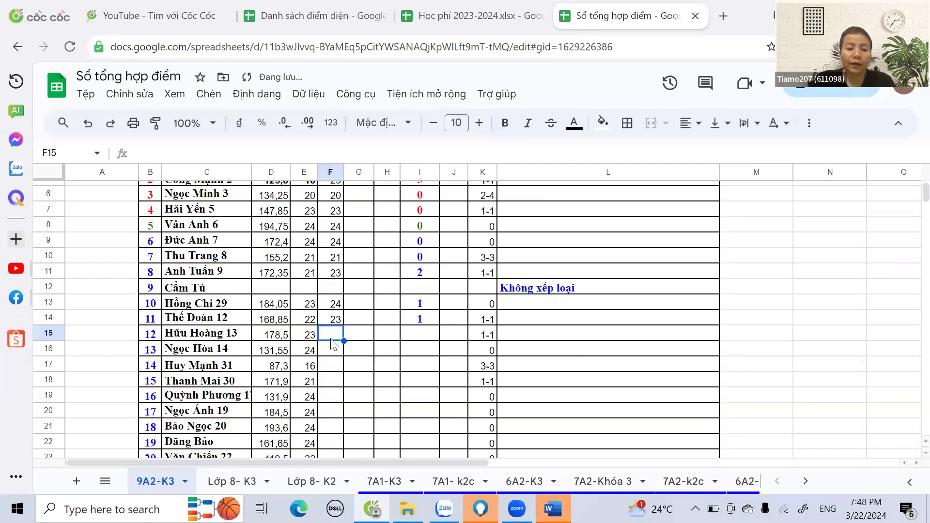
text(23)
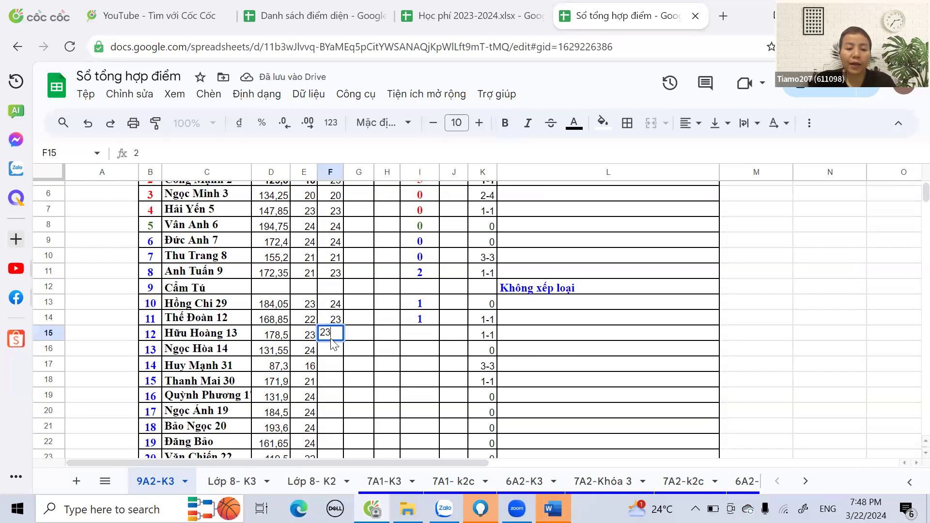
click(394, 338)
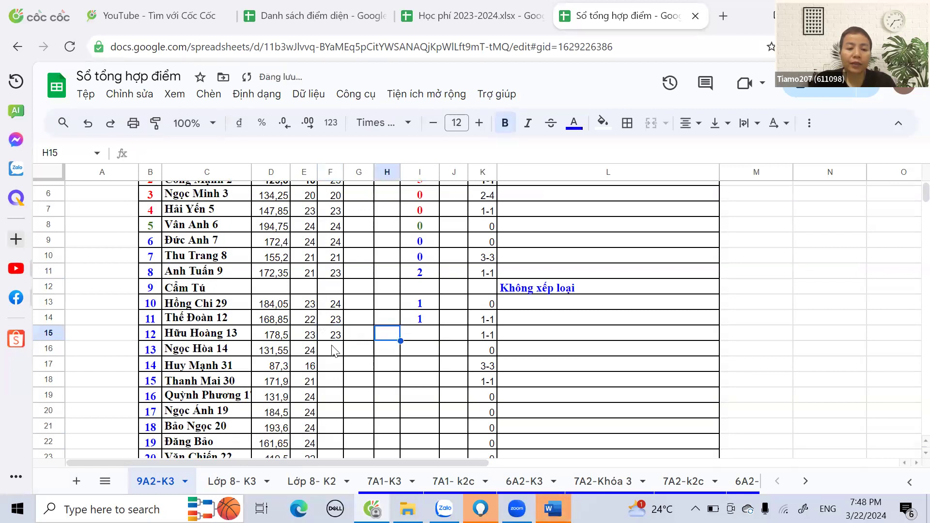
click(412, 339)
text(0)
click(336, 352)
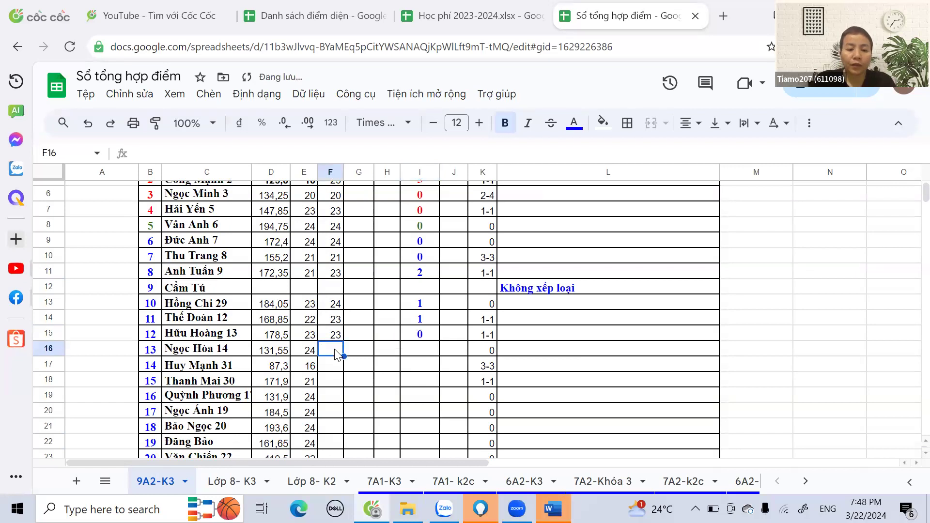
text(24)
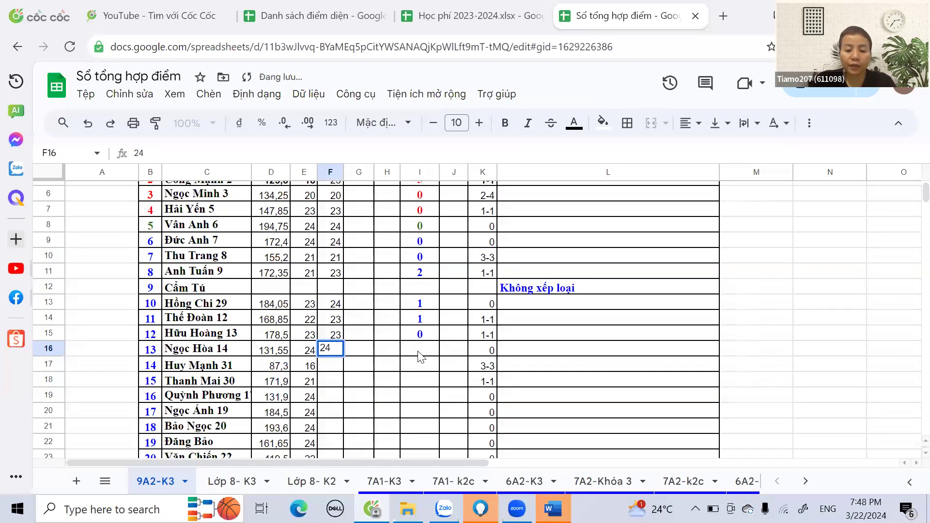
click(419, 350)
text(0)
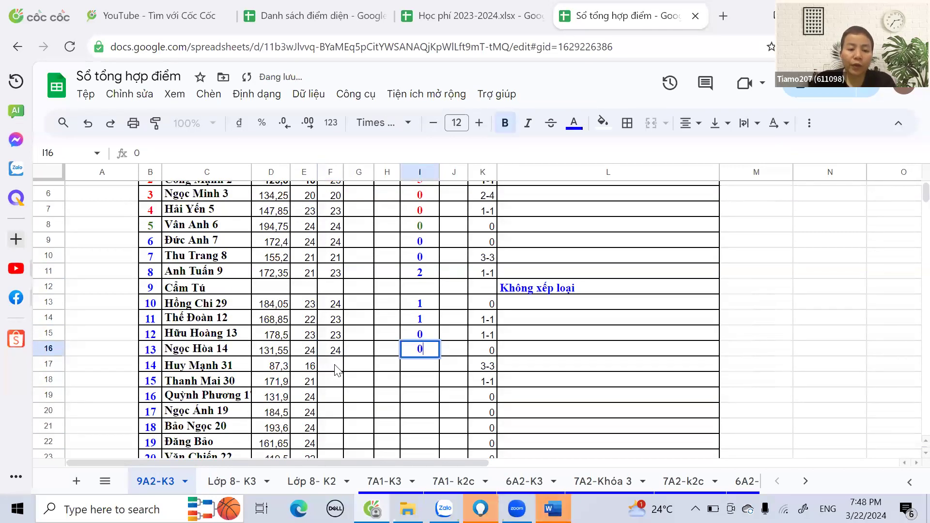
Step: Check the note in K17, enter Chia 21 in row 17, compare it with the SCĐ and set btkonap to 5
click(331, 371)
click(478, 371)
click(334, 370)
text(21)
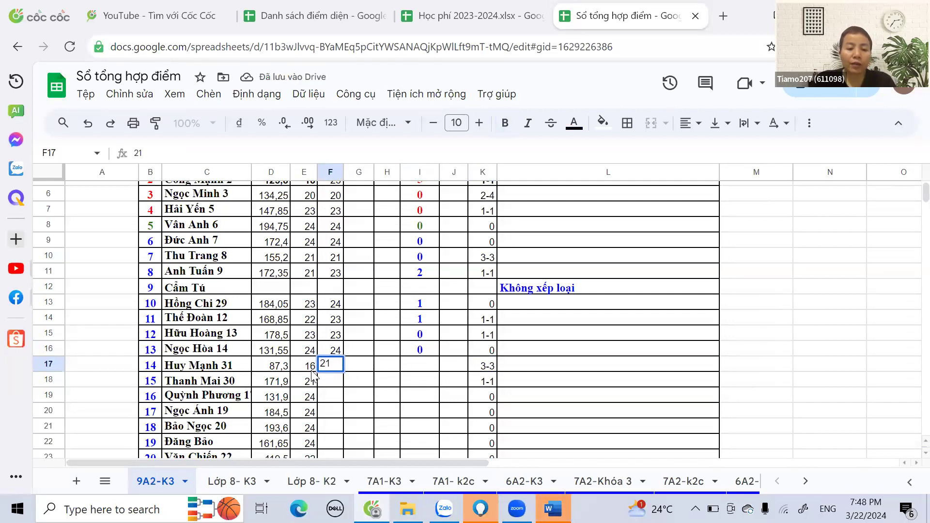
click(312, 370)
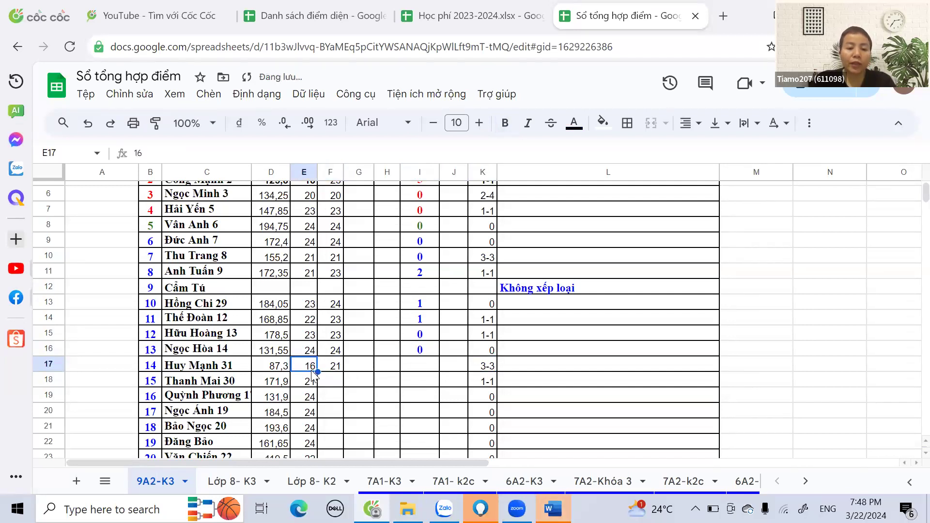
click(423, 370)
text(5)
click(425, 395)
click(422, 366)
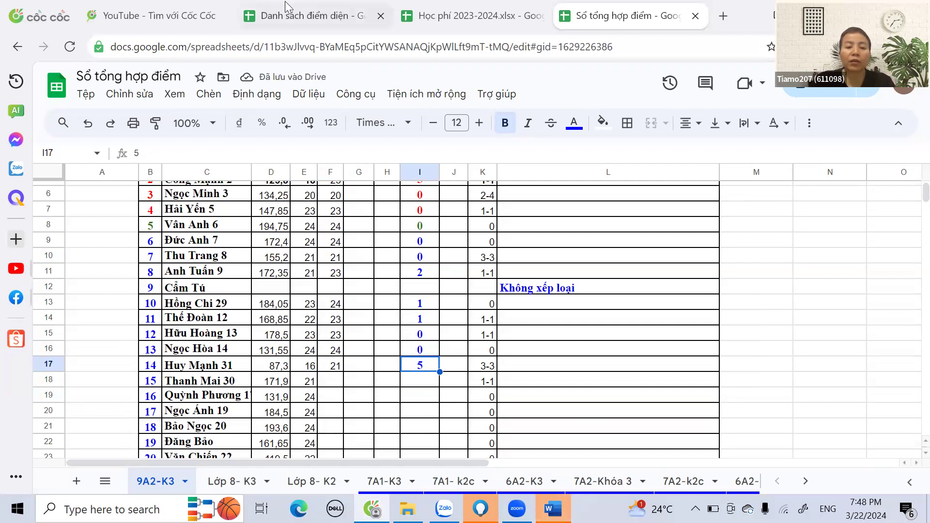
Step: Enter Chia 23 in row 18, compare it with the SCĐ and set btkonap to 2
scroll(393, 334, down, 3)
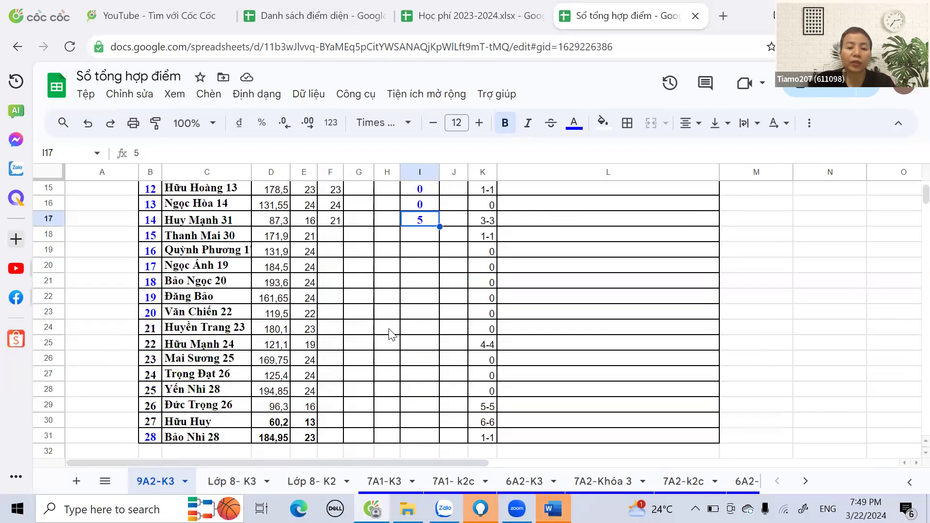
click(333, 237)
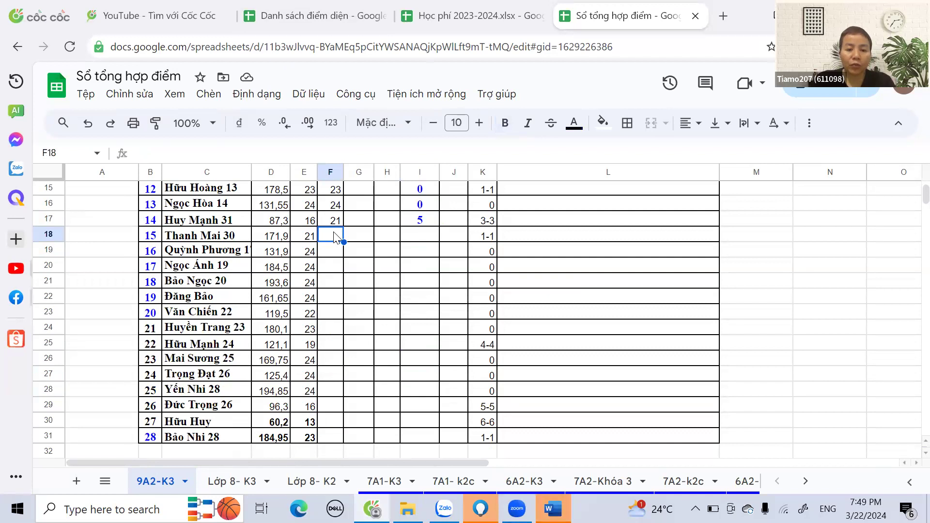
text(23)
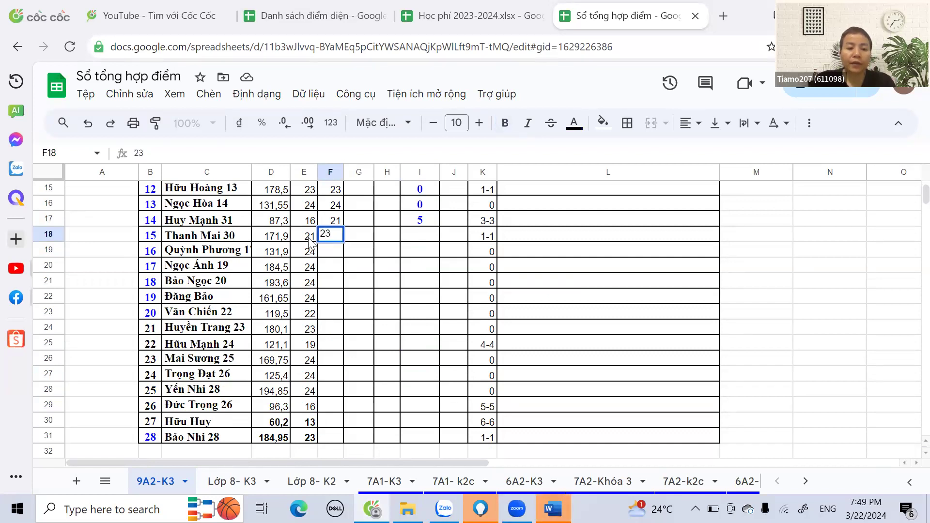
click(310, 239)
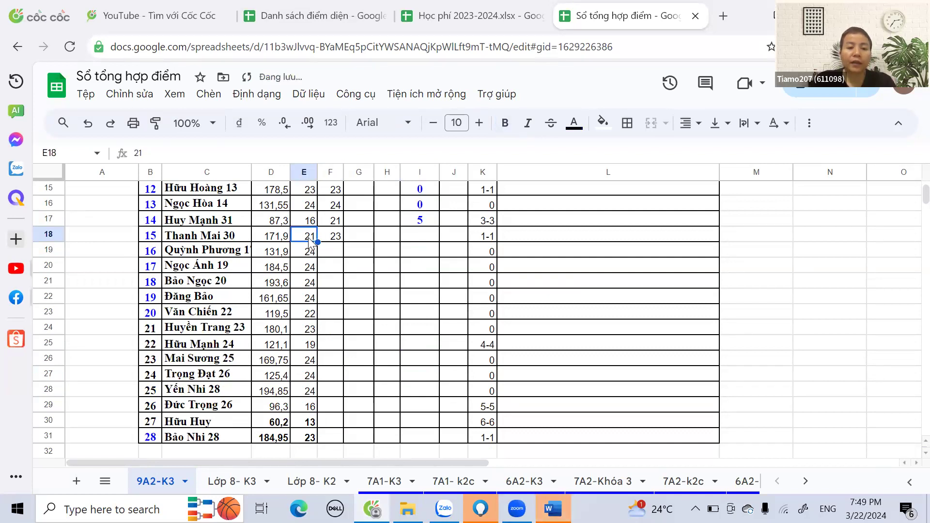
click(421, 237)
text(2)
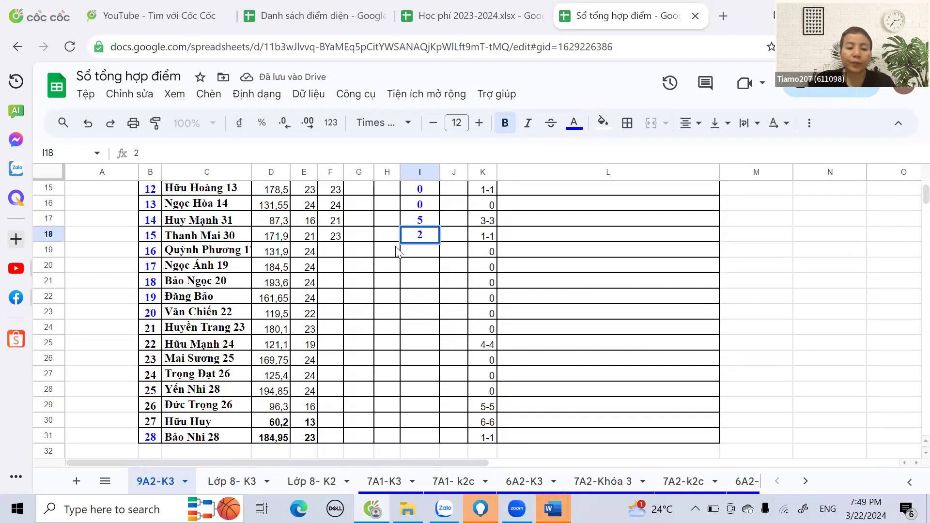
key(Return)
Step: Fill rows 19 and 20 with Chia 24 and btkonap 0 each
click(338, 252)
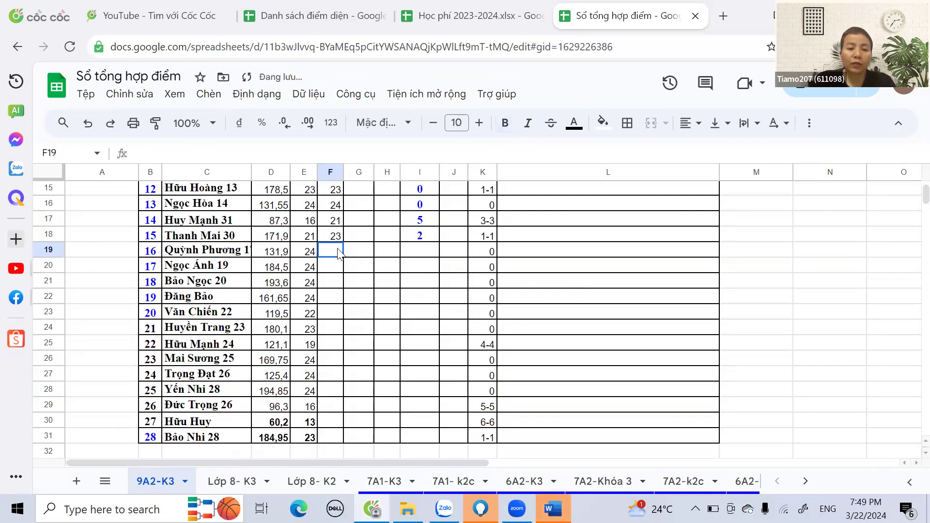
text(24)
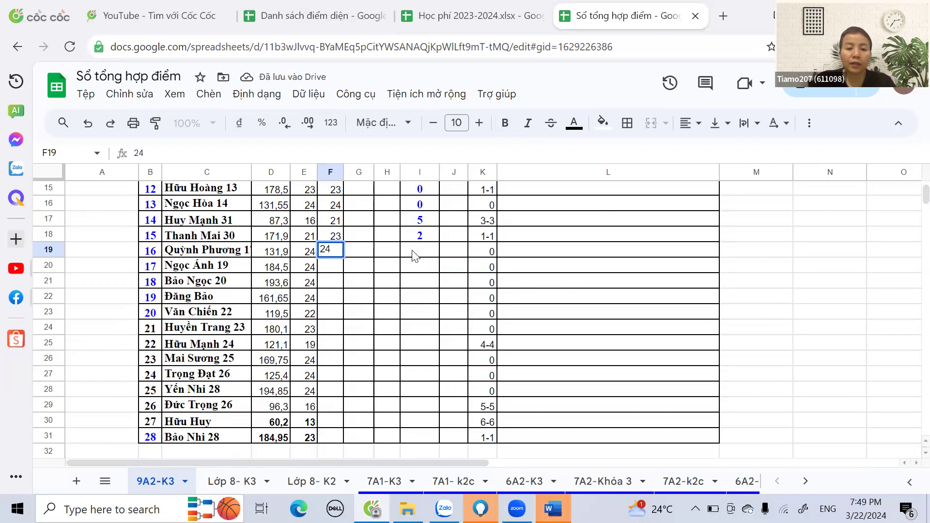
click(413, 255)
text(0)
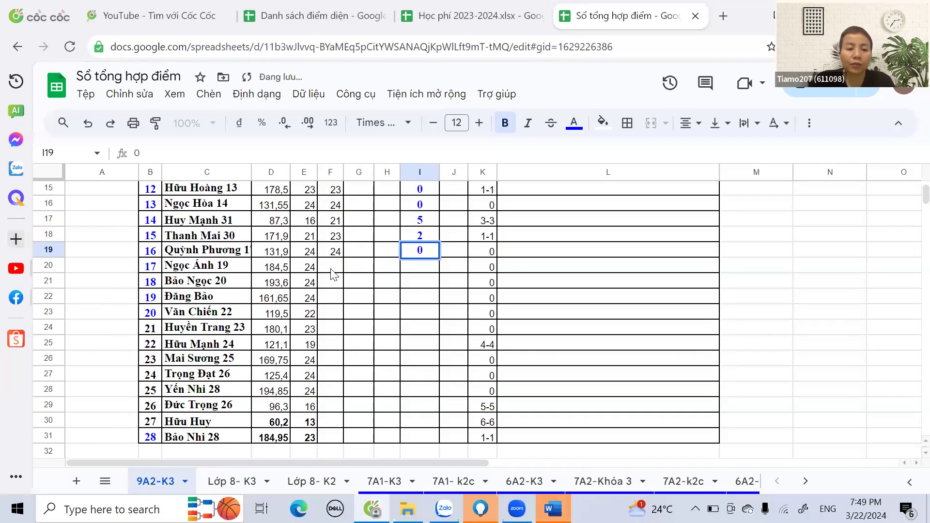
click(333, 273)
text(24)
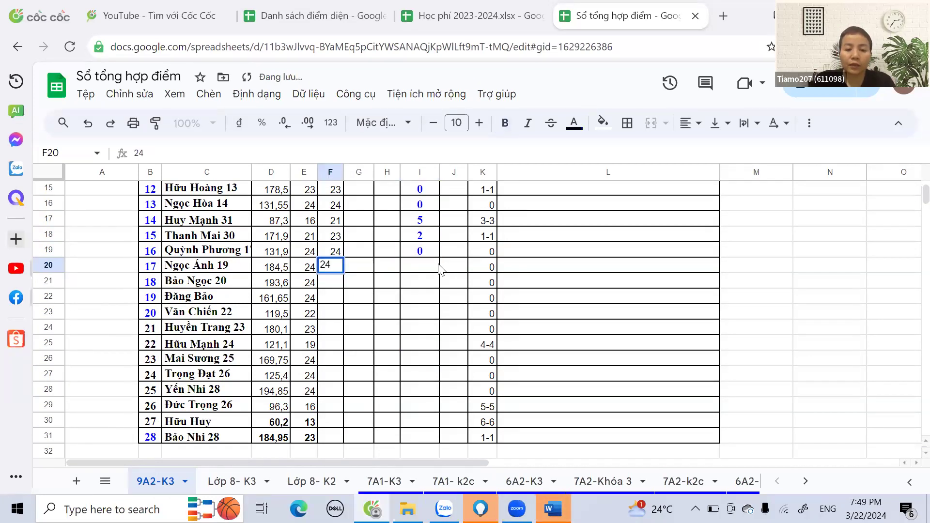
click(427, 268)
text(0)
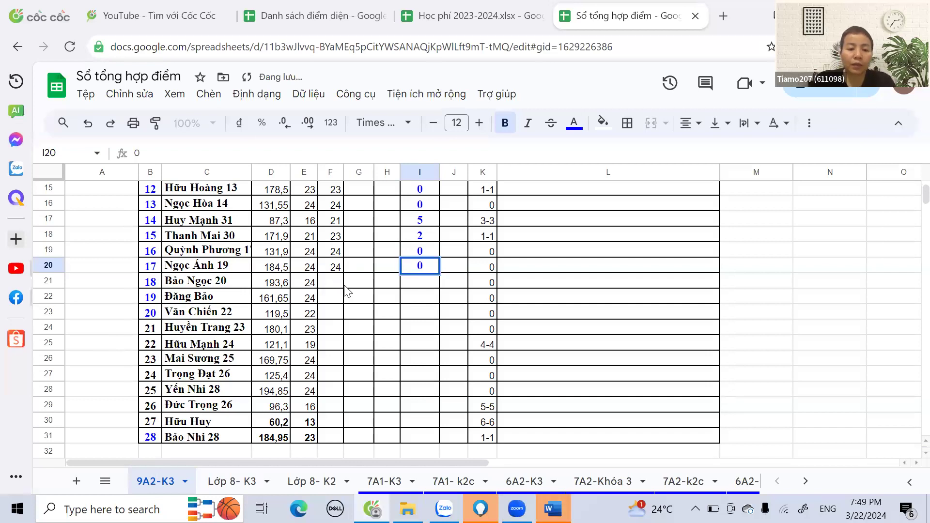
Step: Fill rows 21 and 22 with Chia 24 and btkonap 0 each
click(334, 282)
text(24)
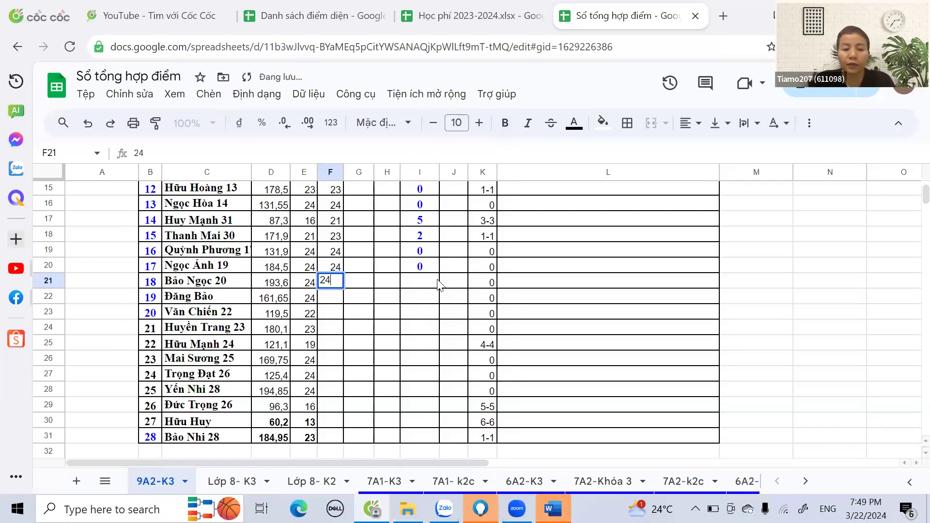
click(420, 283)
text(0)
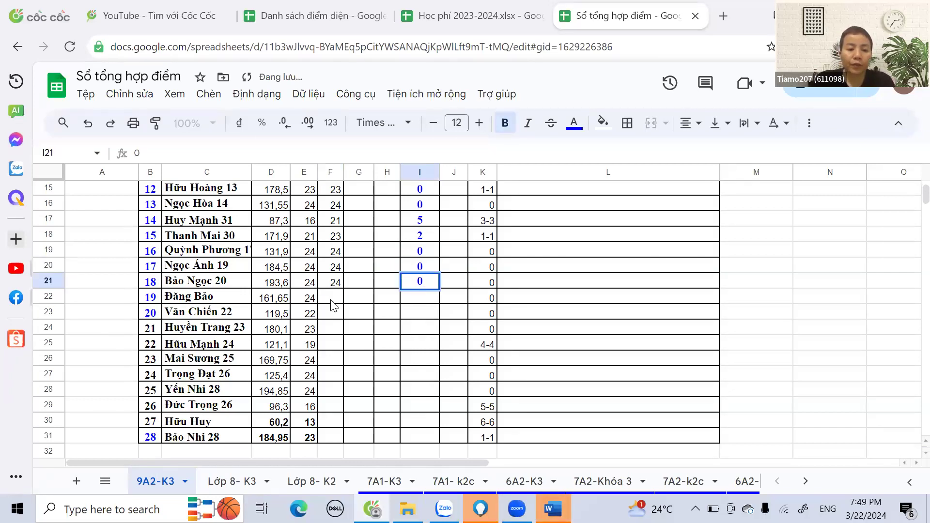
click(332, 301)
text(24)
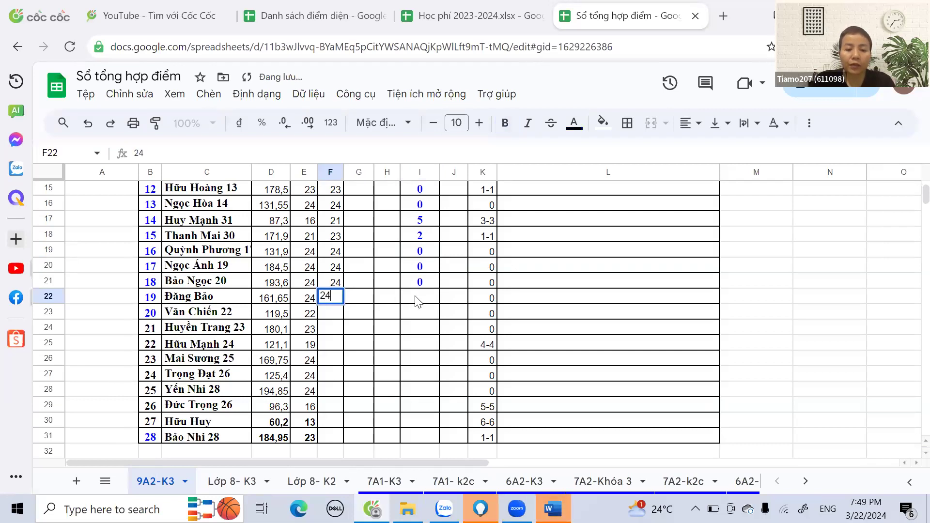
click(417, 302)
text(0)
Step: Fill row 23 with Chia 24 and btkonap 2, and row 24 with Chia 24 and btkonap 1
click(338, 315)
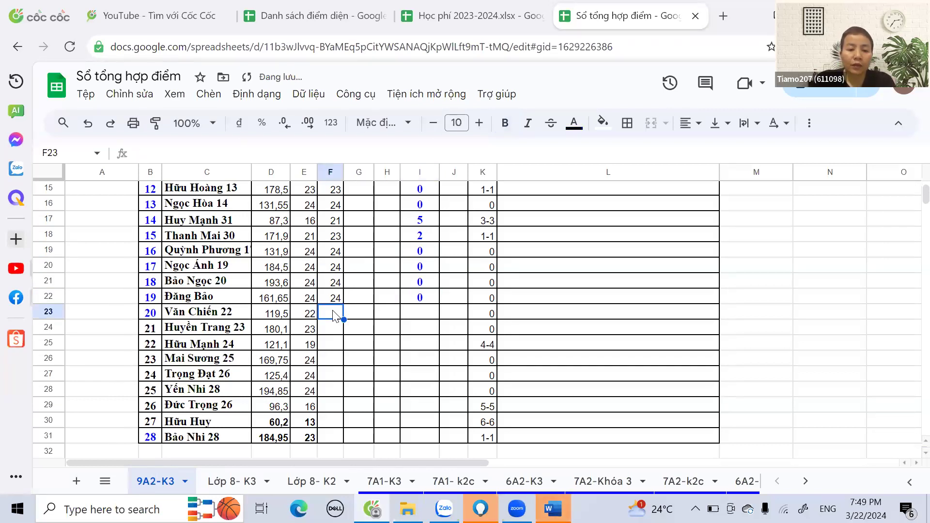
text(24)
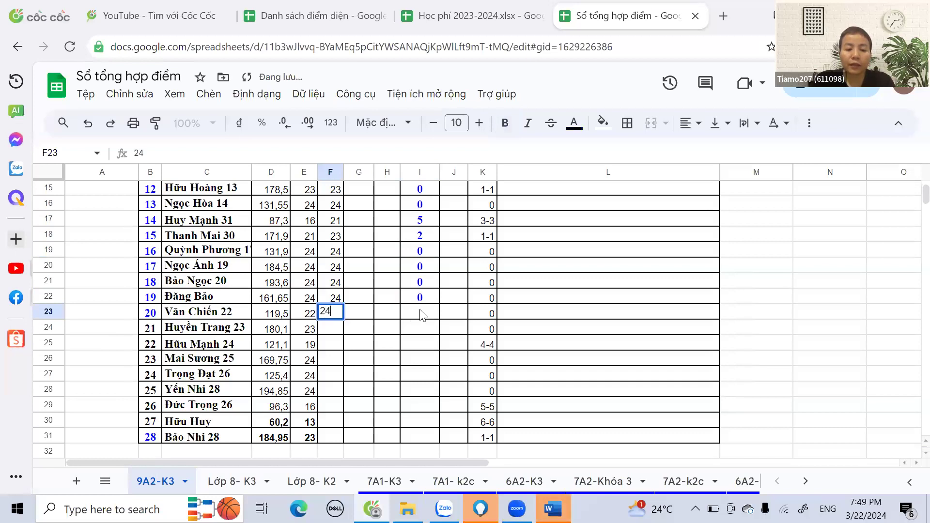
click(419, 313)
text(2)
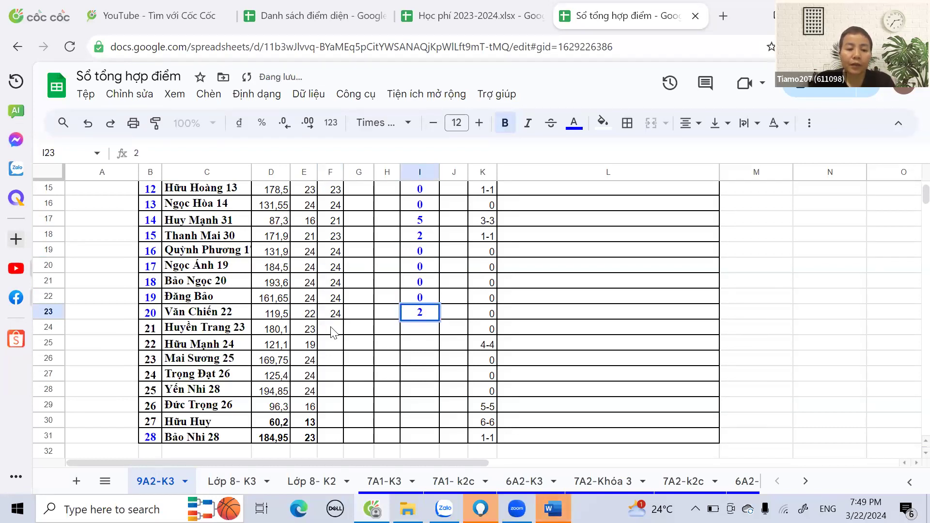
click(333, 332)
text(24)
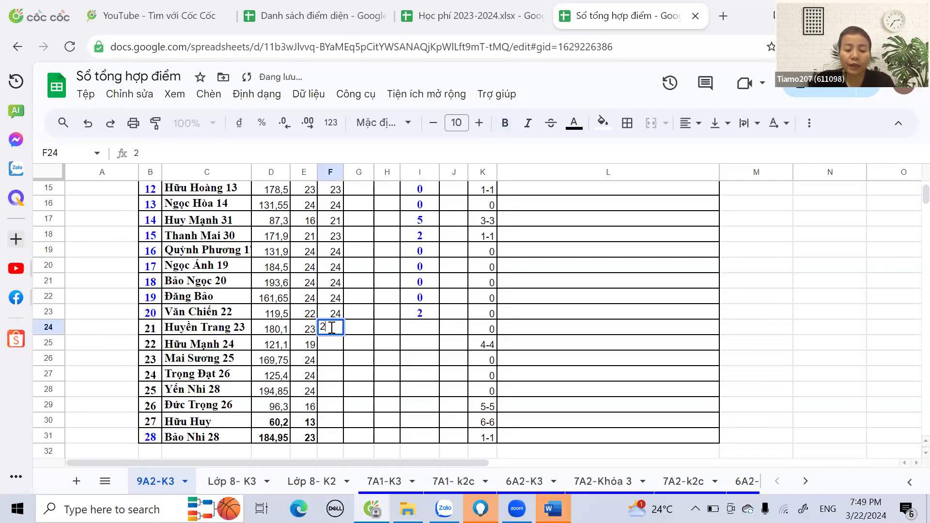
click(421, 332)
text(1)
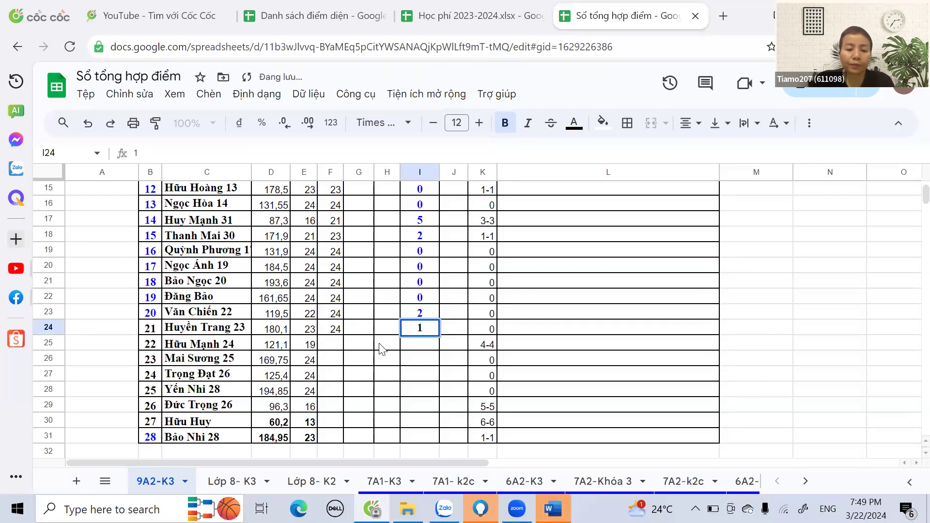
Step: Check the note in K25 and fill row 25 with Chia 20 and btkonap 1
click(334, 345)
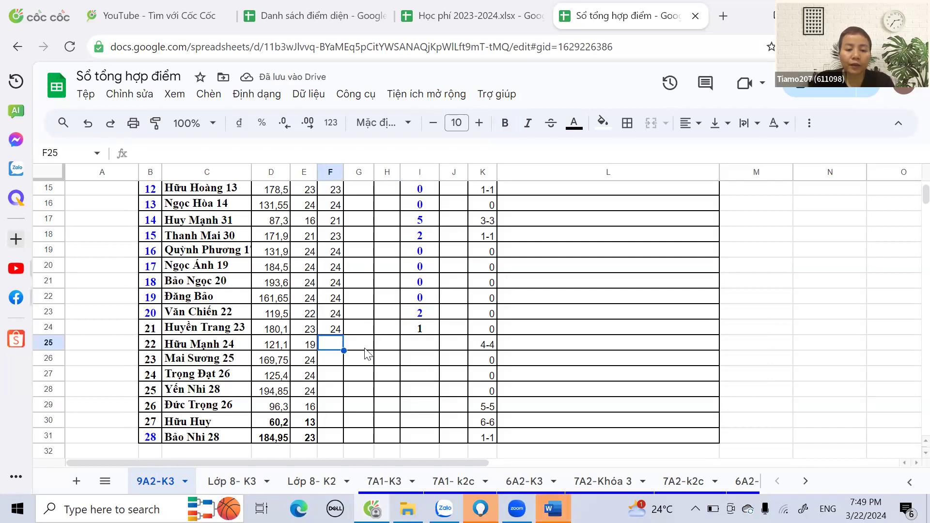
click(485, 350)
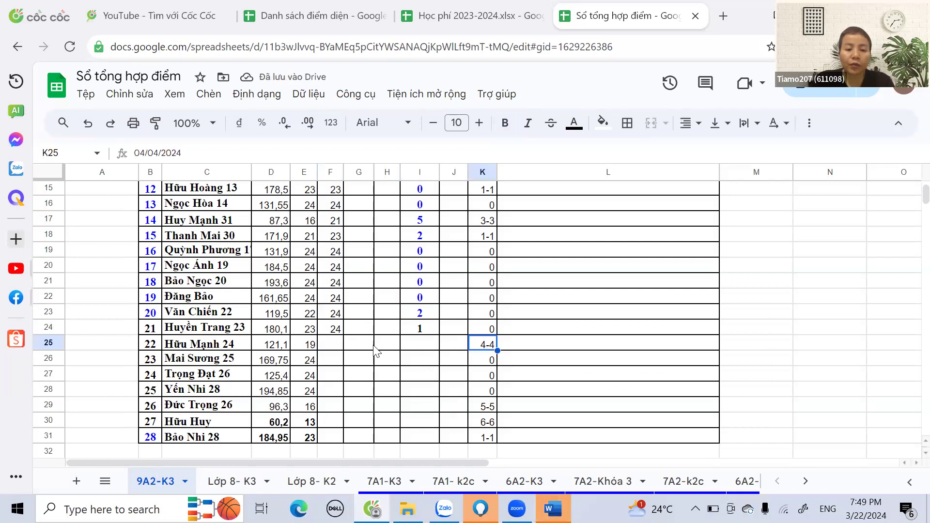
click(332, 346)
text(20)
click(421, 347)
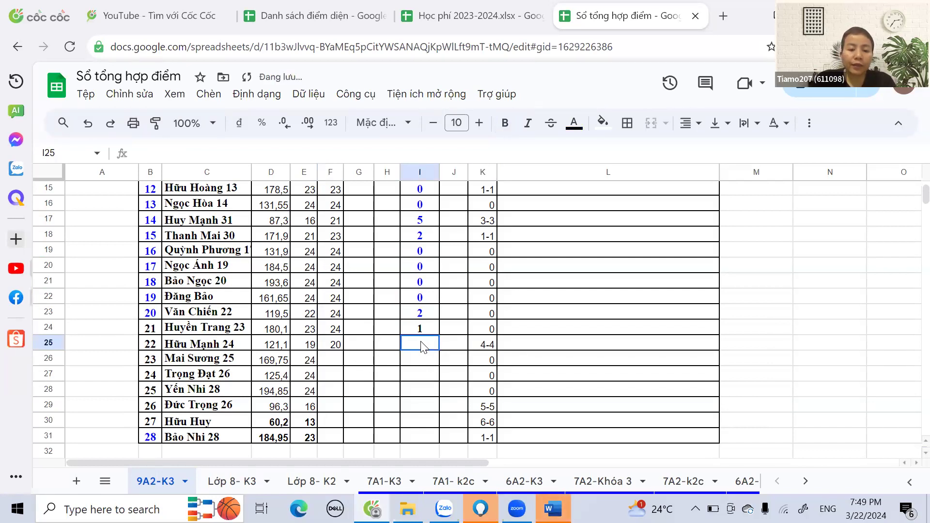
text(1)
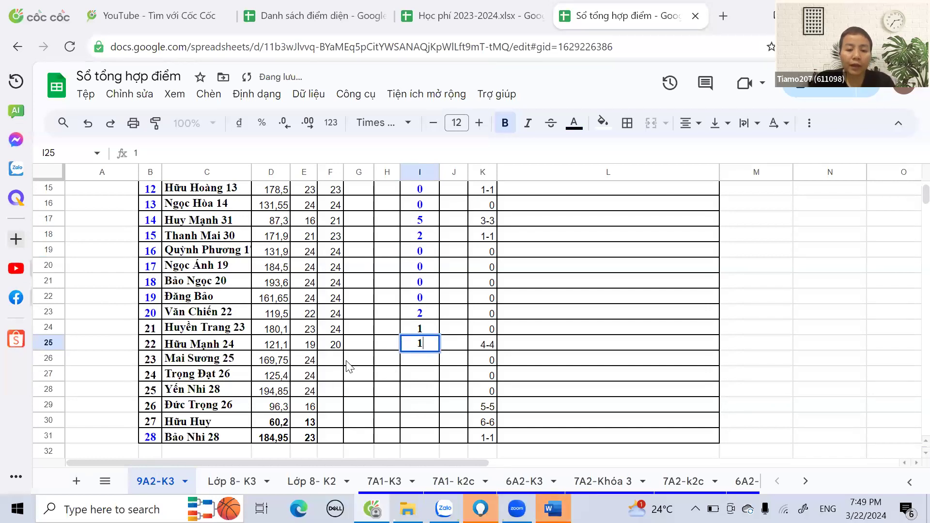
Step: Fill rows 26 and 27 with Chia 24 and btkonap 0 each
click(334, 360)
text(24)
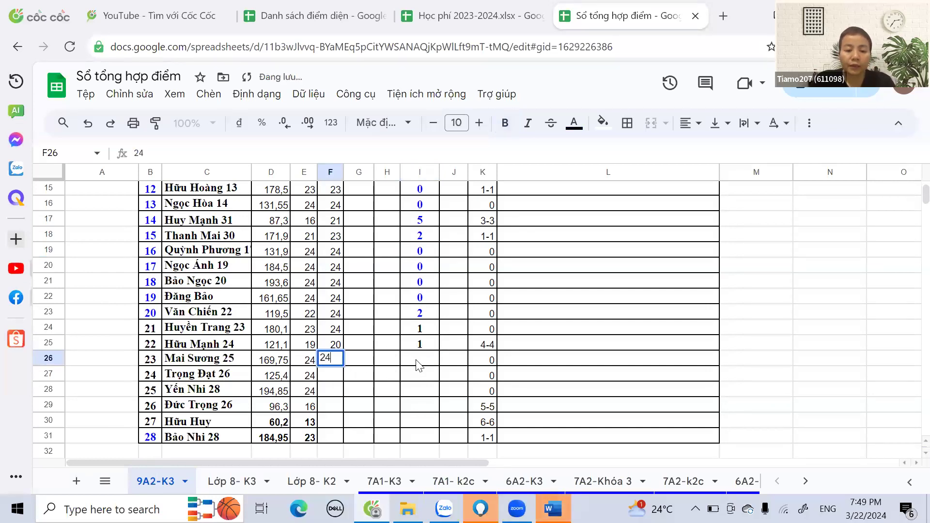
click(420, 362)
text(0)
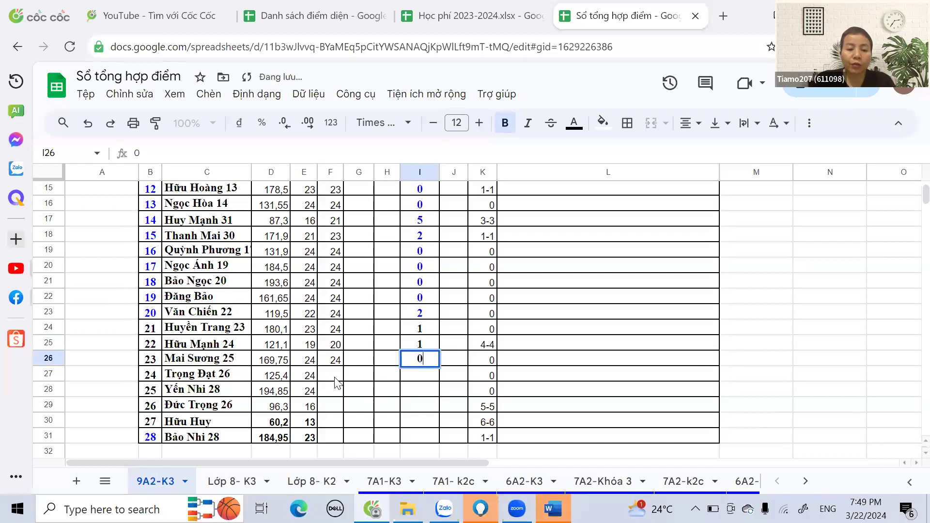
click(335, 376)
text(24)
click(419, 379)
text(0)
Step: Fill row 28 with Chia 24 and btkonap 0
click(332, 393)
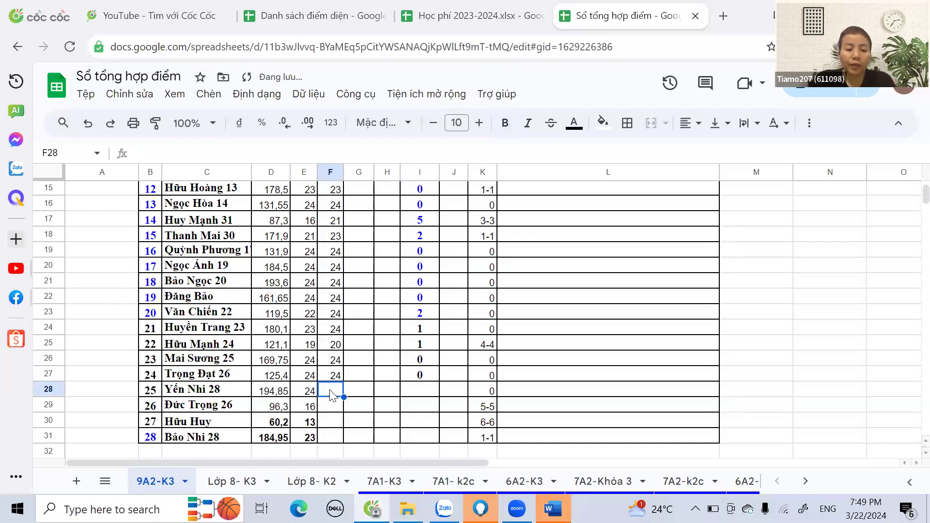
text(24)
click(422, 392)
text(0)
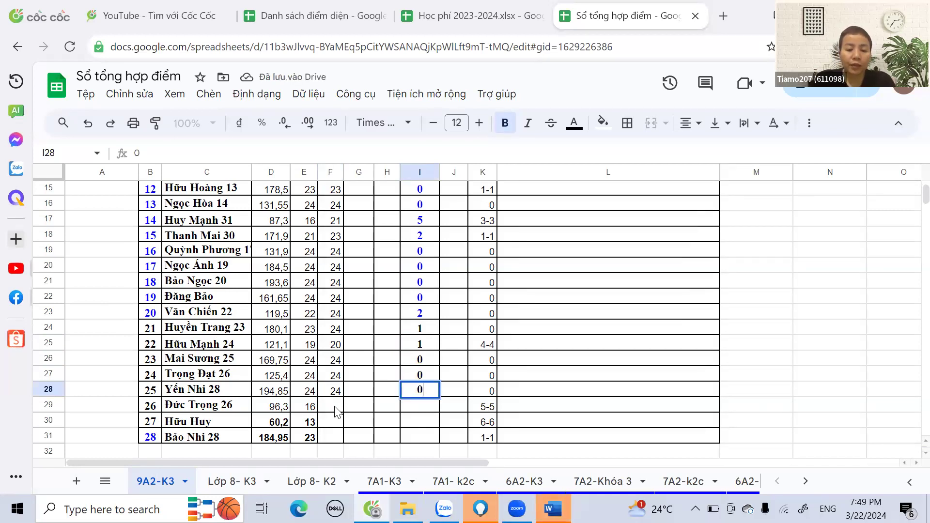
Step: Enter Chia 19 in row 29, compare it with the SCĐ and set btkonap to 3
click(334, 410)
text(19)
click(311, 411)
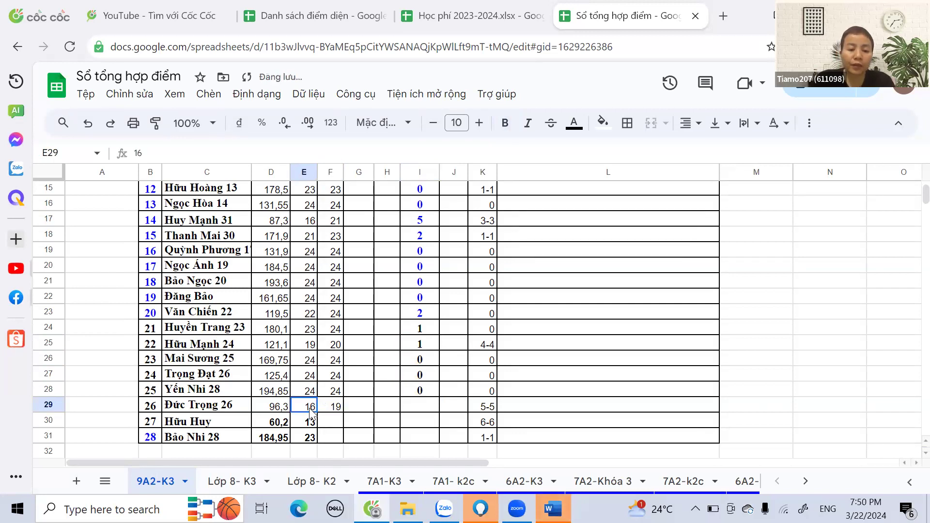
click(426, 410)
text(3)
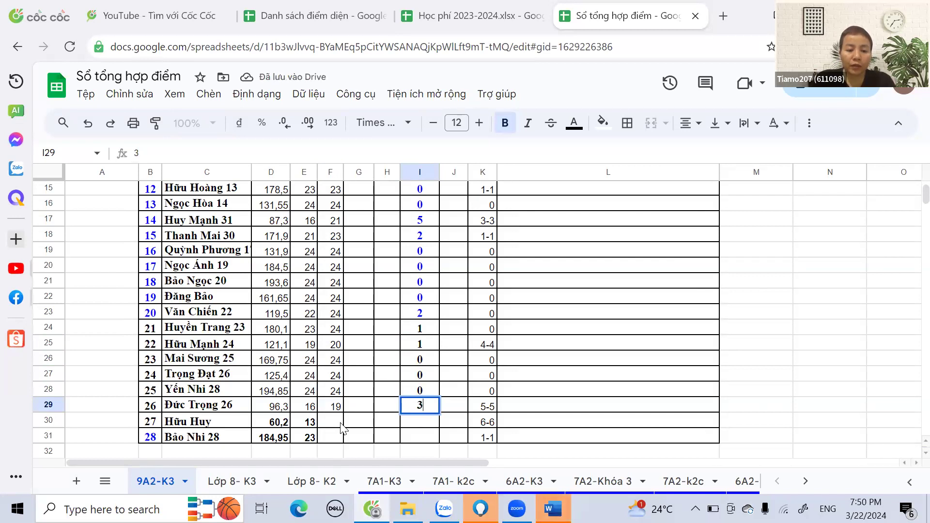
Step: Fill row 30 with Chia 18 and btkonap 5, and row 31 with Chia 23 and btkonap 0
click(341, 424)
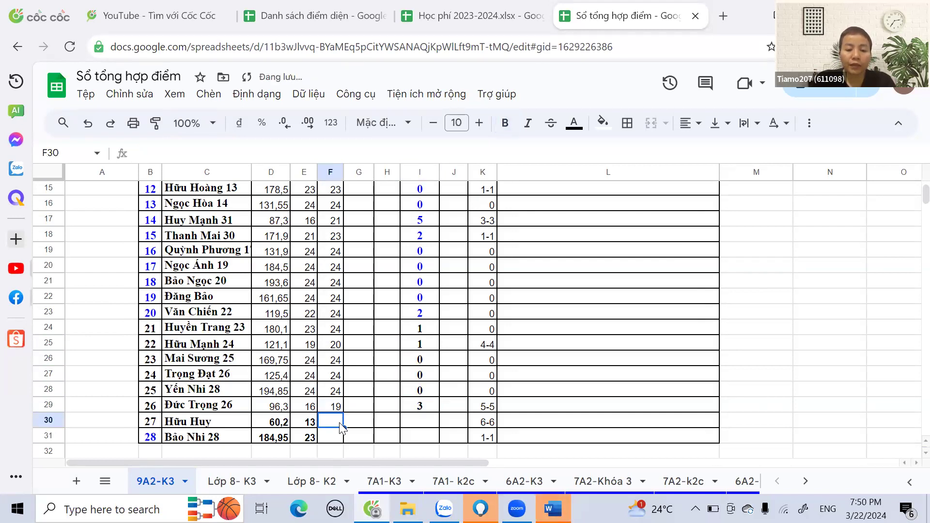
text(18)
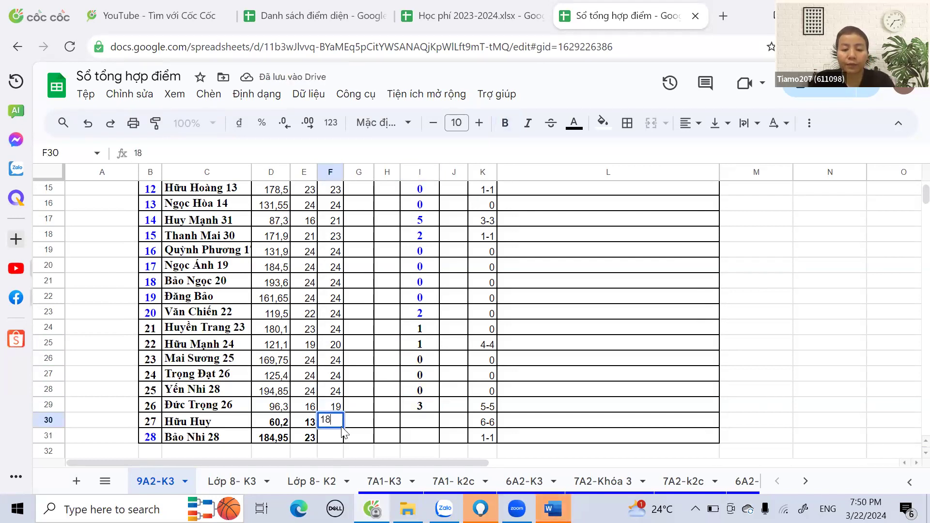
key(Tab)
click(419, 426)
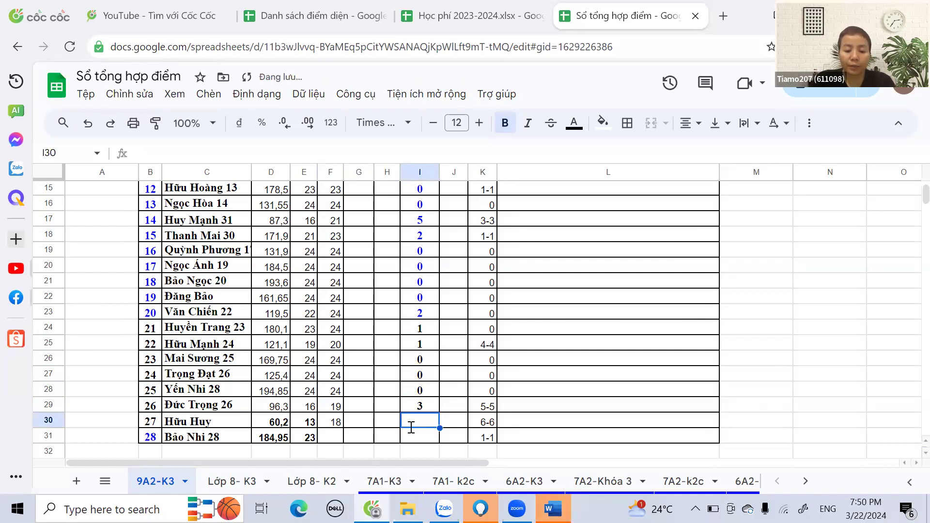
text(5)
click(334, 440)
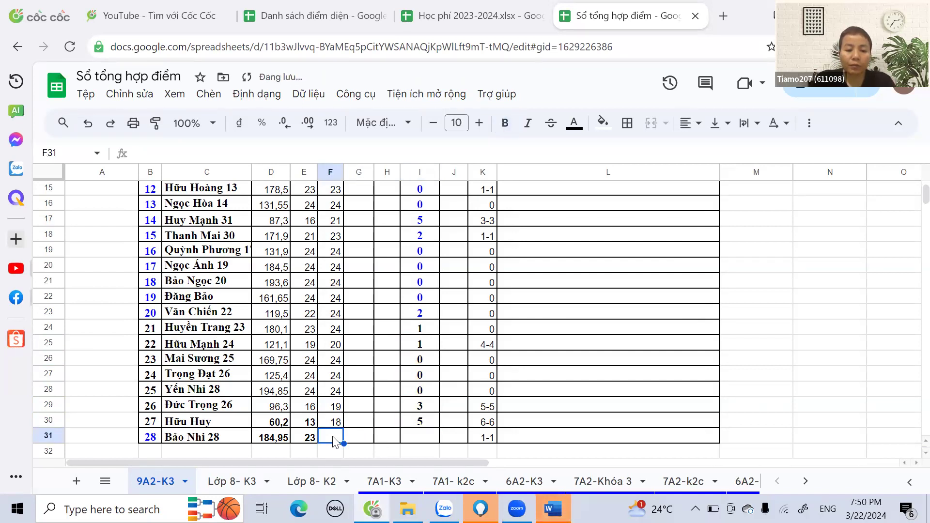
text(23)
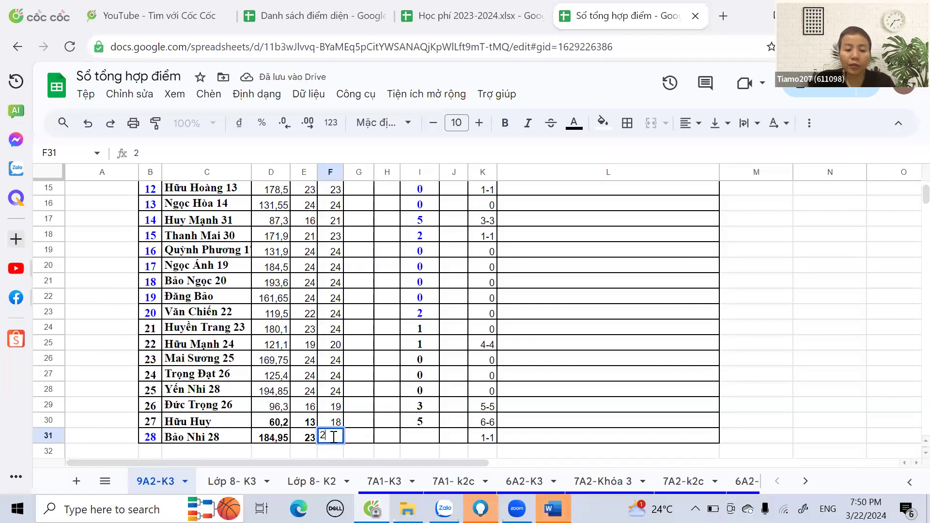
click(416, 438)
text(0)
click(453, 391)
Step: Enter 7,87 as the ĐBQ average of the first student in G4
scroll(446, 386, up, 3)
scroll(445, 387, up, 2)
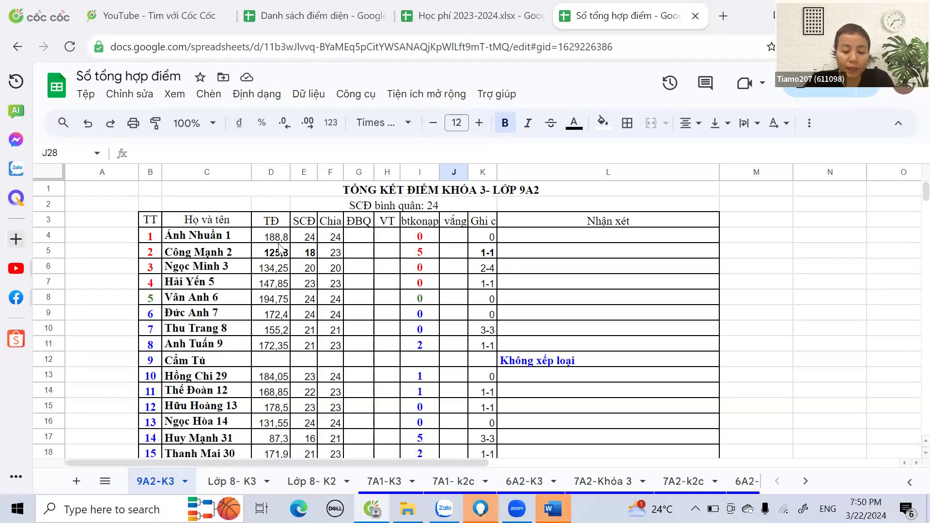
click(356, 241)
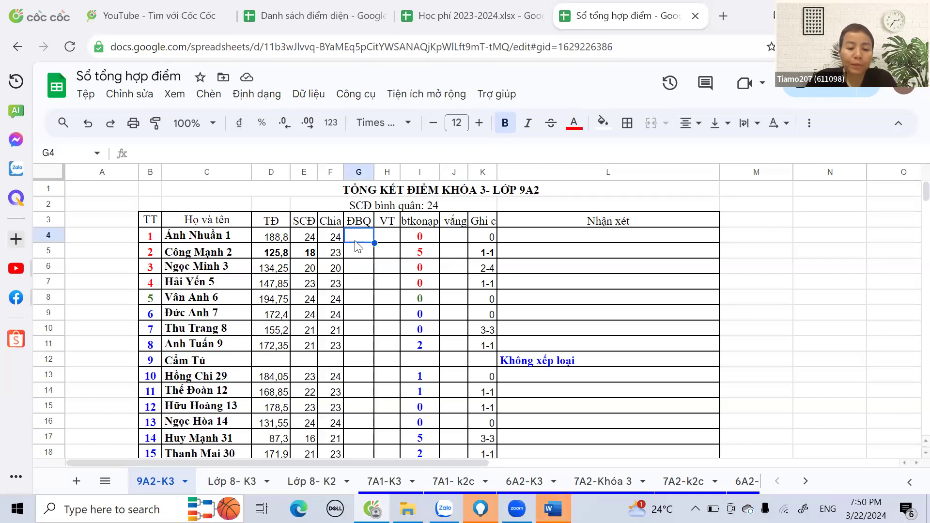
text(7)
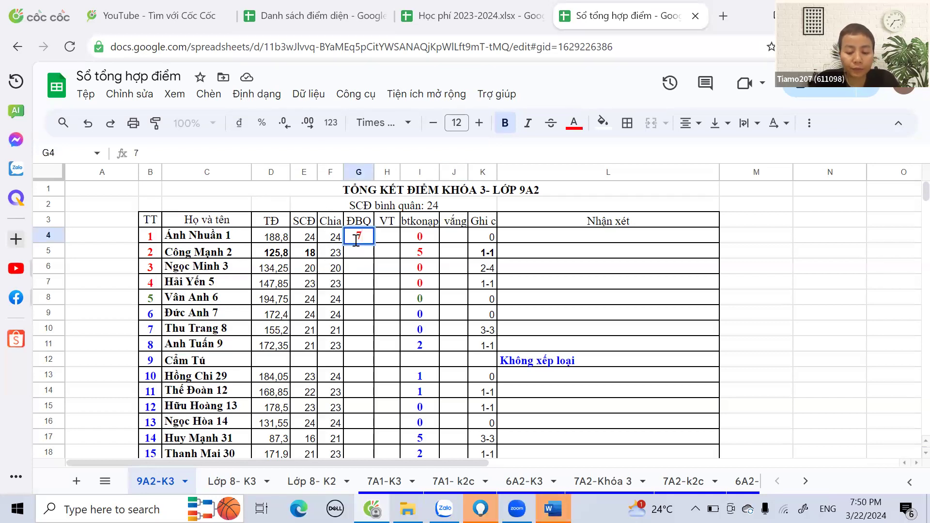
text(,87)
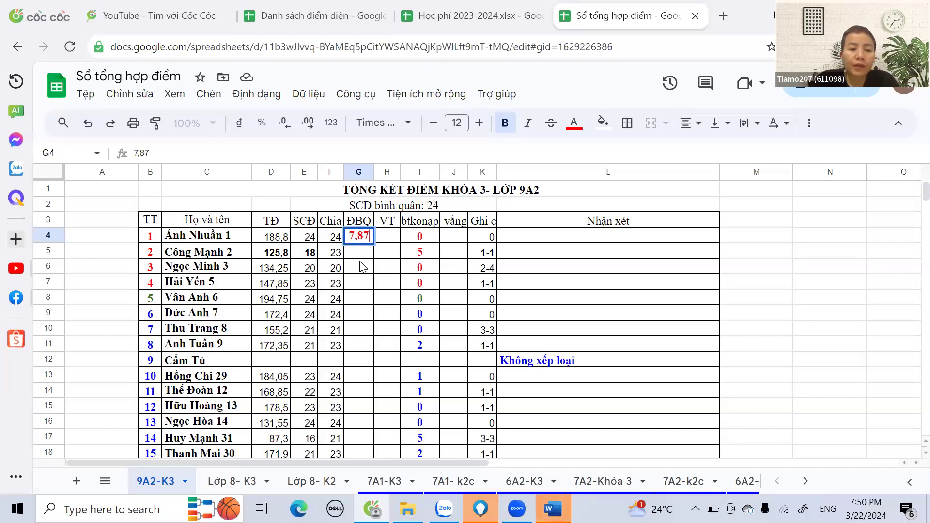
Step: Enter the ĐBQ averages 5,47 in G5 and 6,71 in G6
click(361, 256)
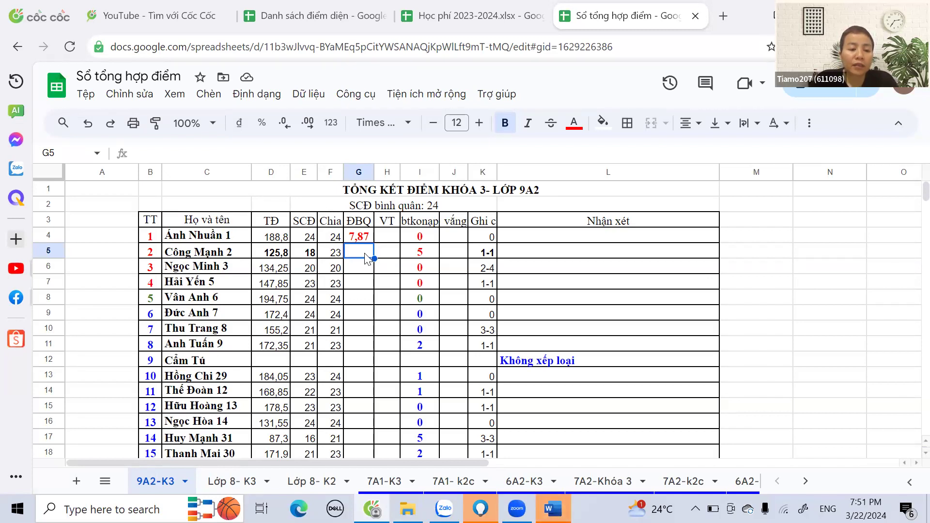
text(5)
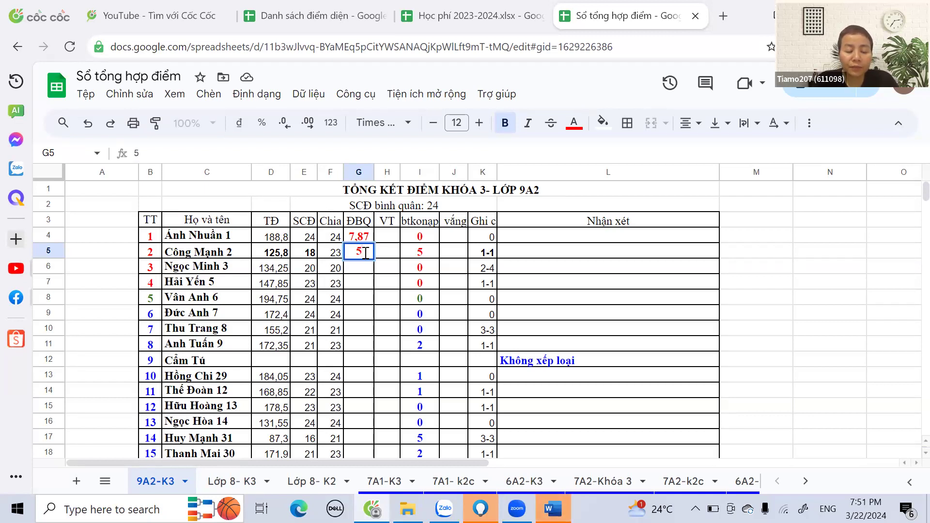
text(,4)
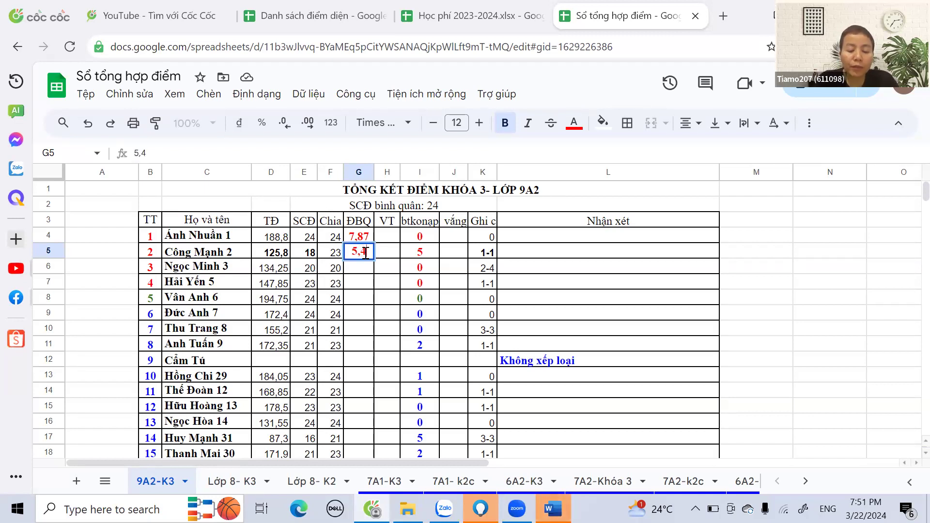
text(7)
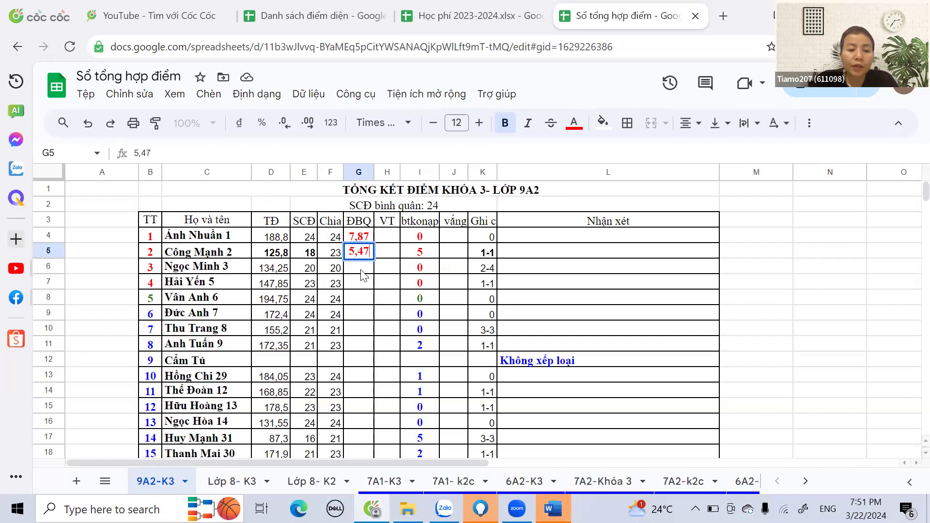
click(361, 271)
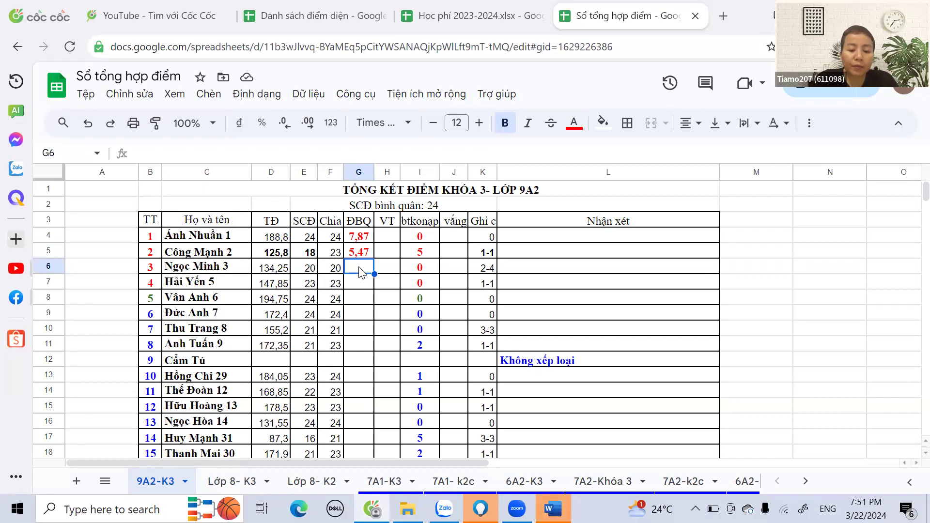
text(6,72)
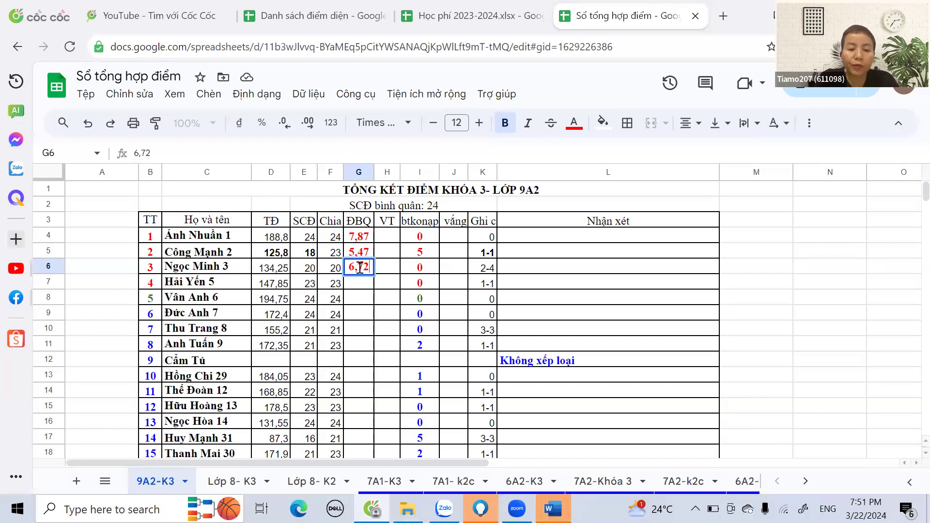
key(BackSpace)
text(1)
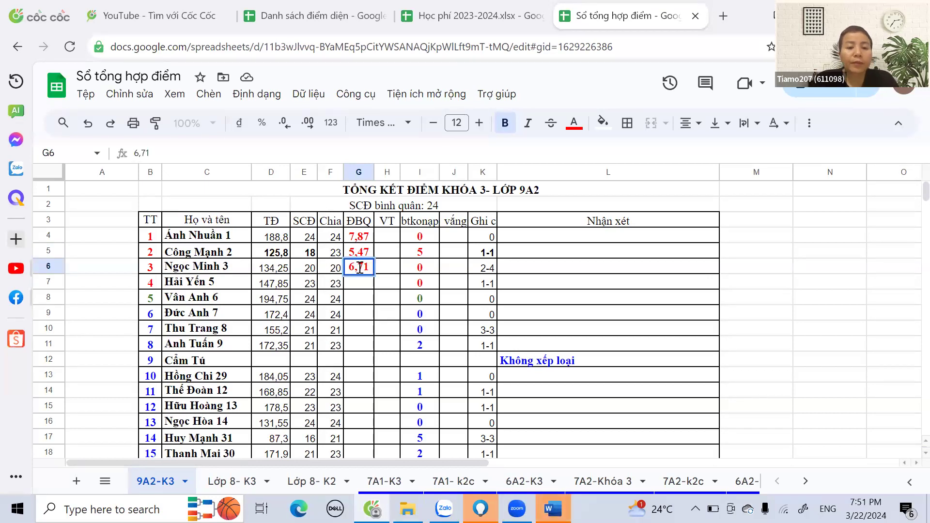
Step: Enter the ĐBQ averages 6,43 in G7 and 8,11 in G8
click(370, 286)
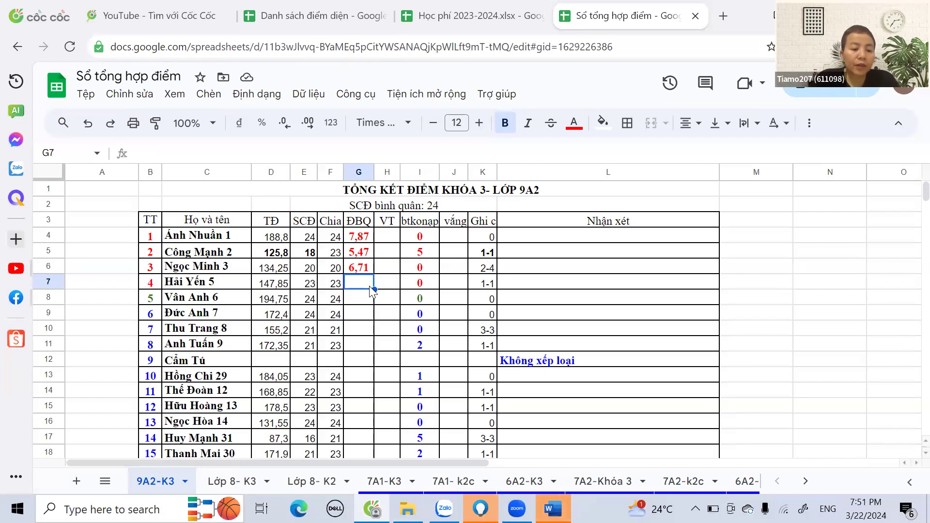
text(6,43)
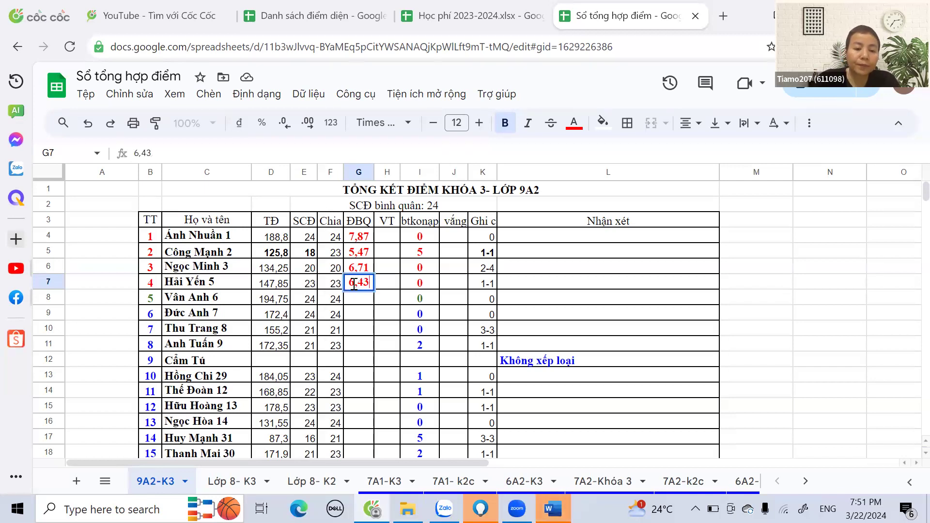
click(358, 302)
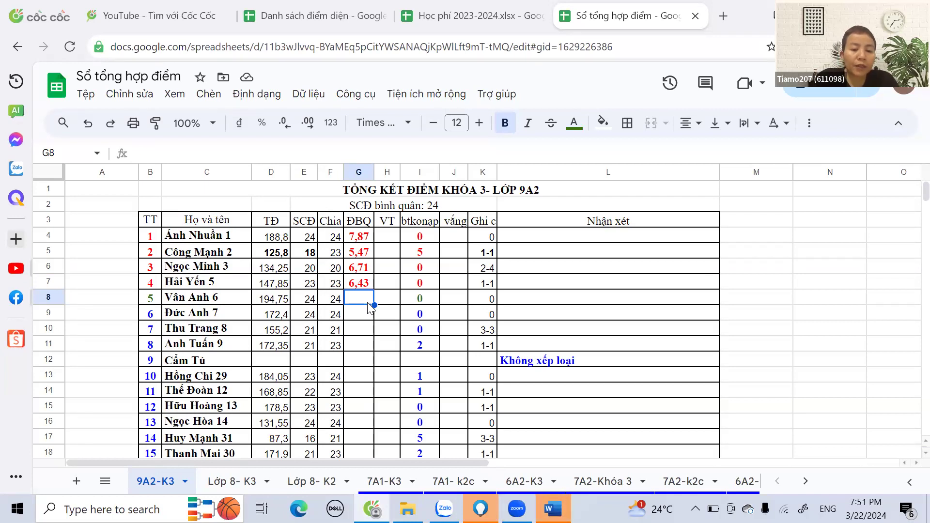
text(8,11)
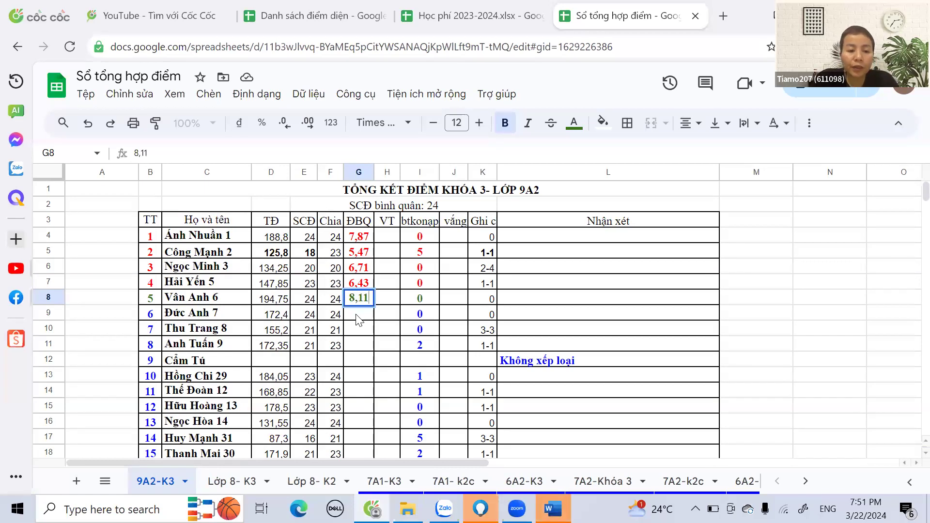
Step: Enter the ĐBQ averages 7,18 in G9 and 7,39 in G10
click(357, 317)
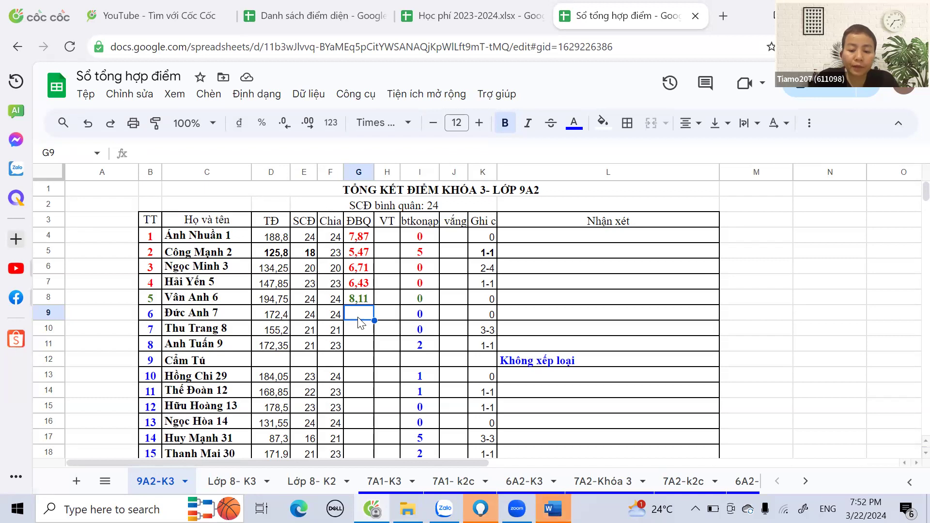
text(7,18)
key(Return)
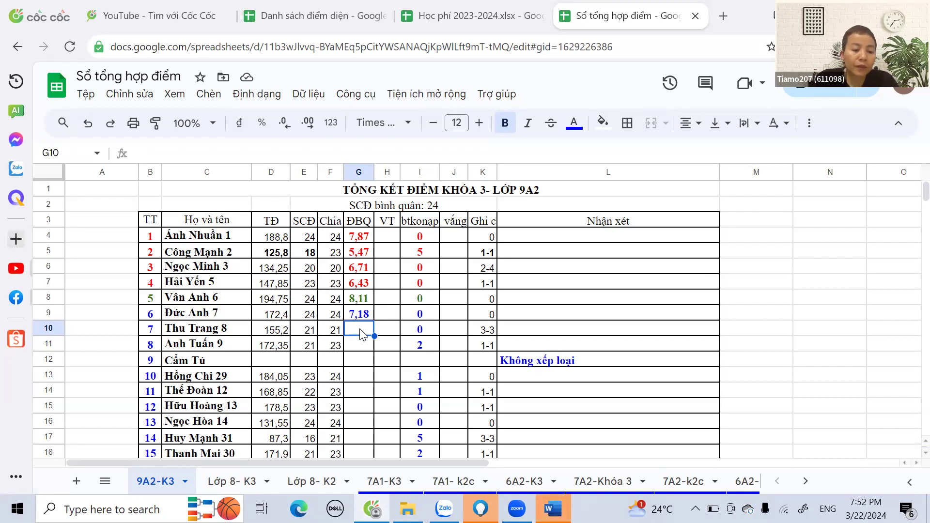
text(7)
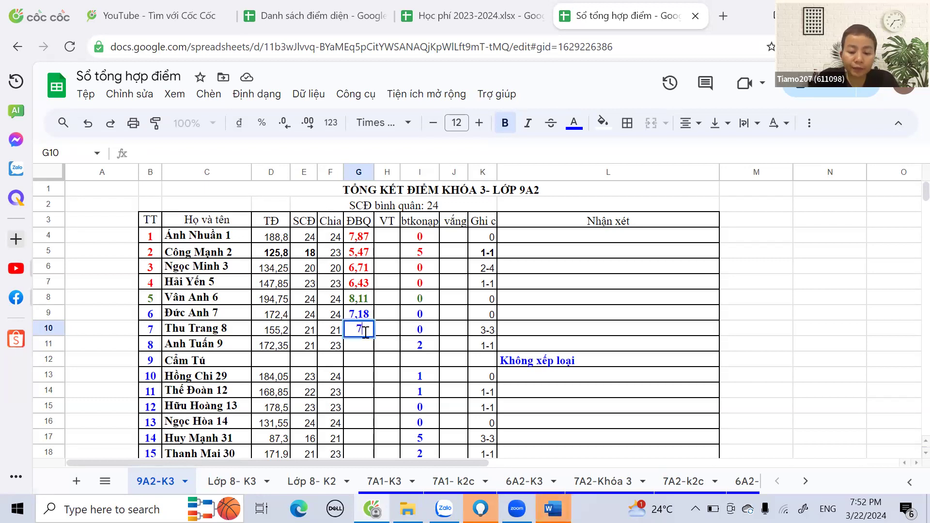
text(,39)
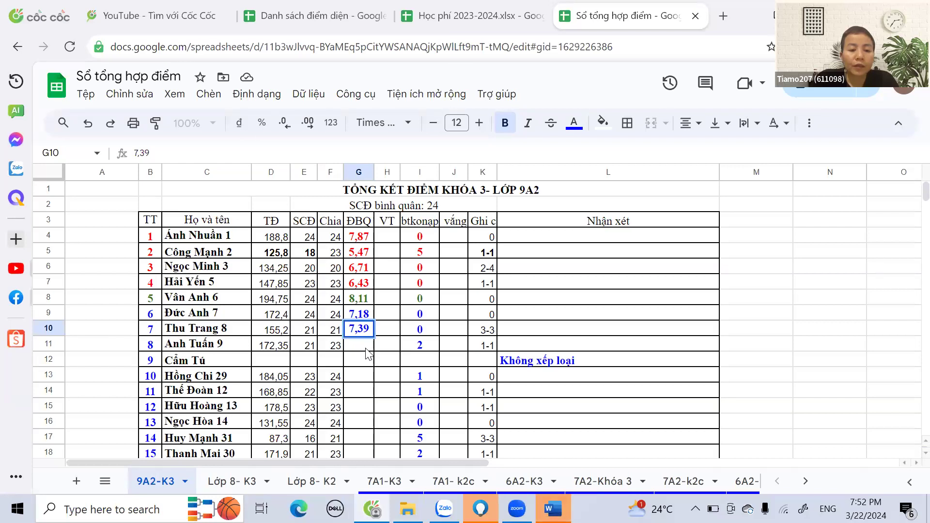
key(Return)
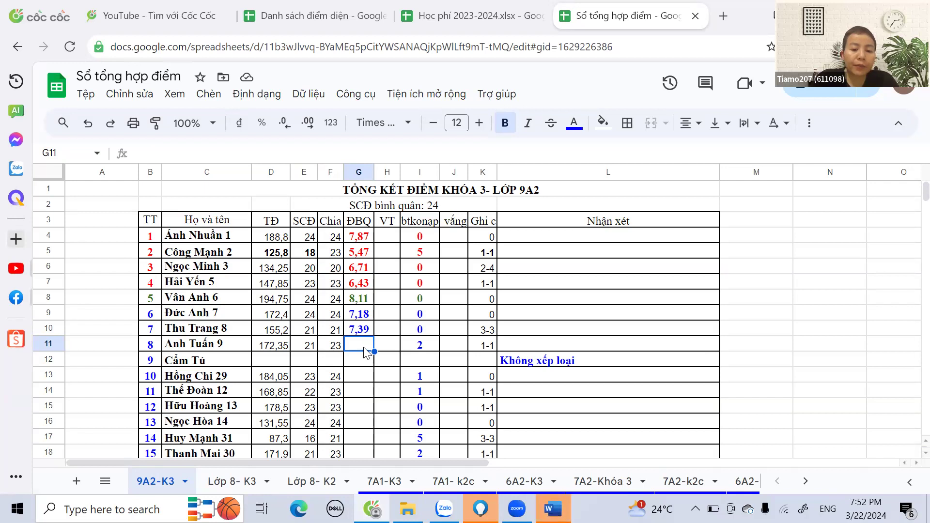
Step: Enter 7,49 as the ĐBQ average in G11, leaving the unranked student's row 12 empty
text(7,)
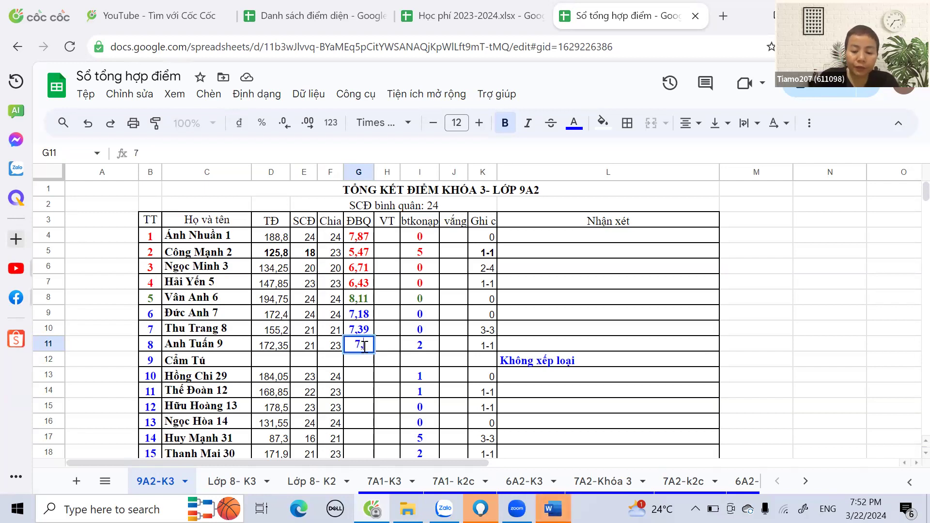
text(49)
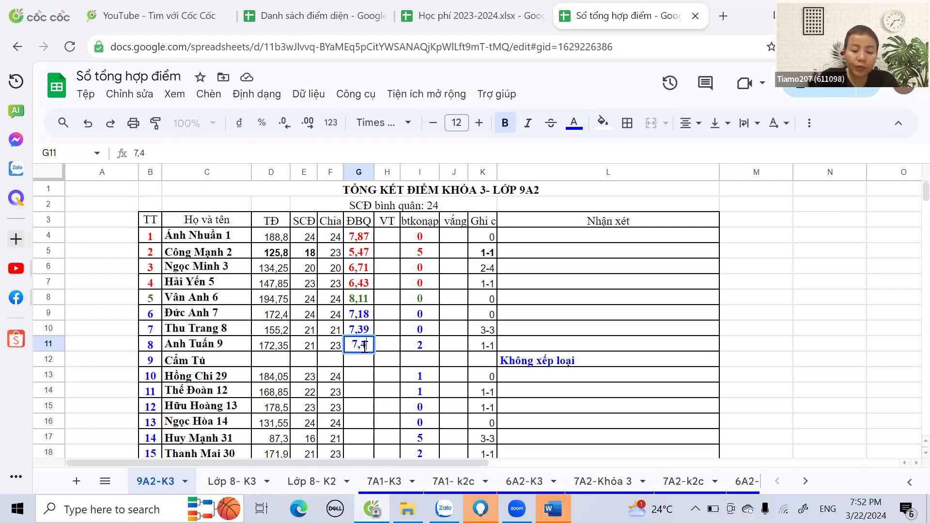
click(366, 379)
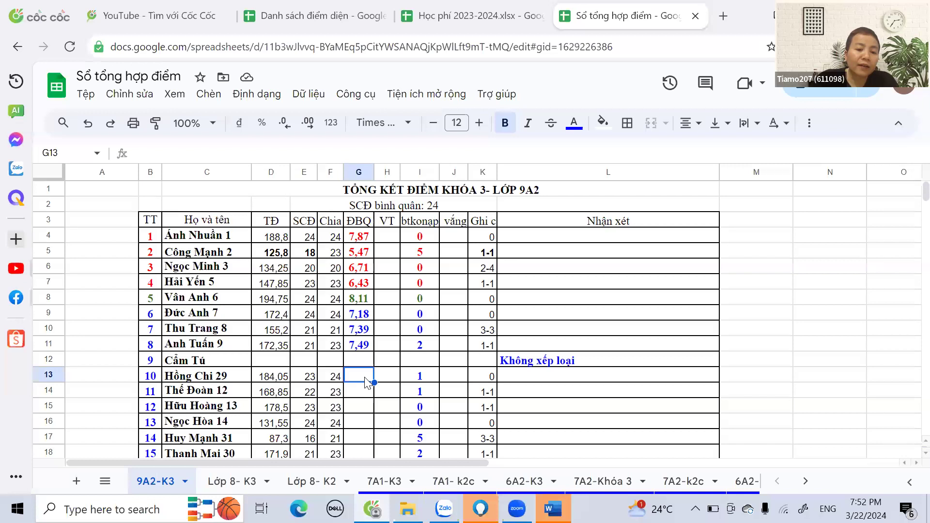
Step: Enter the ĐBQ averages 7,34 in G14 and 7,76 in G15, leaving G13 blank
click(365, 387)
scroll(364, 386, down, 3)
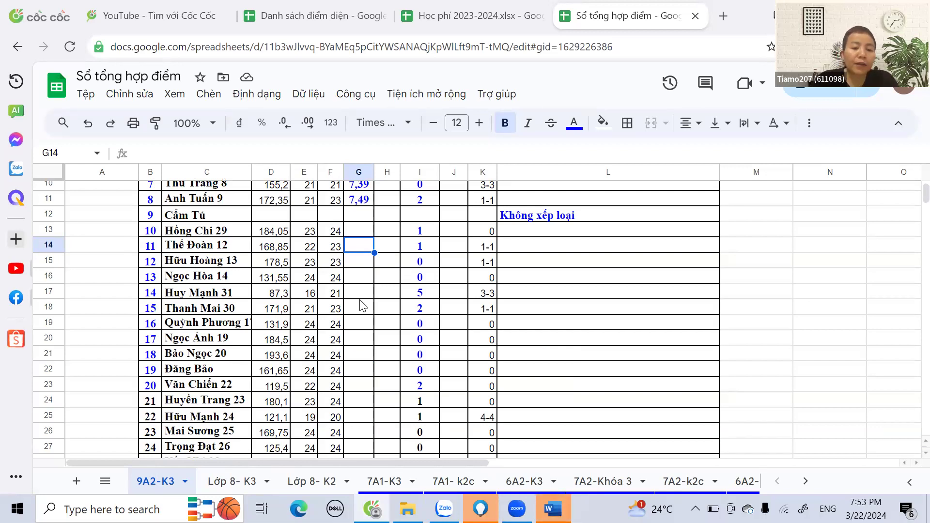
text(7,34)
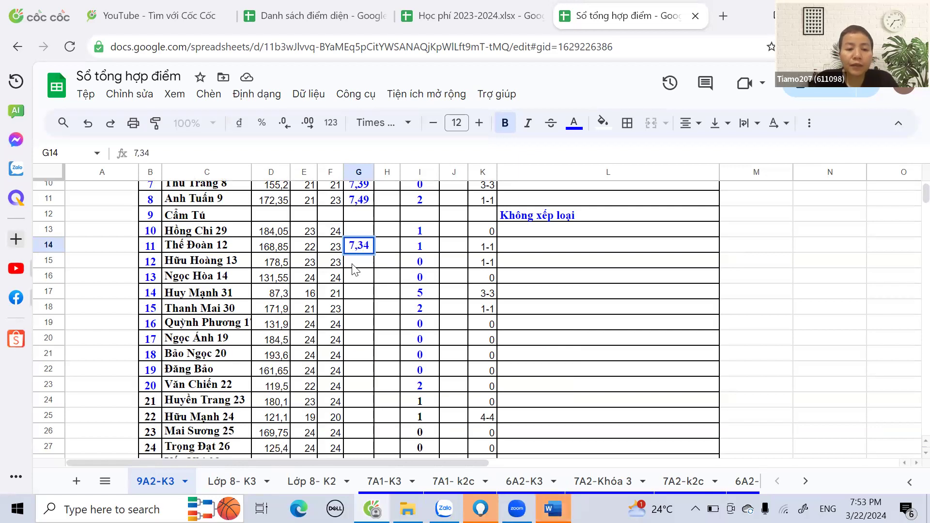
key(Return)
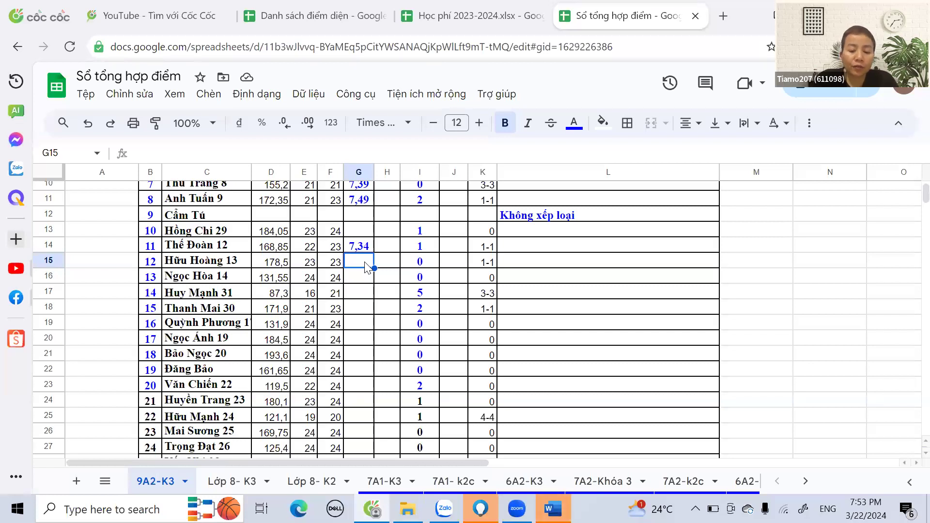
text(7,76)
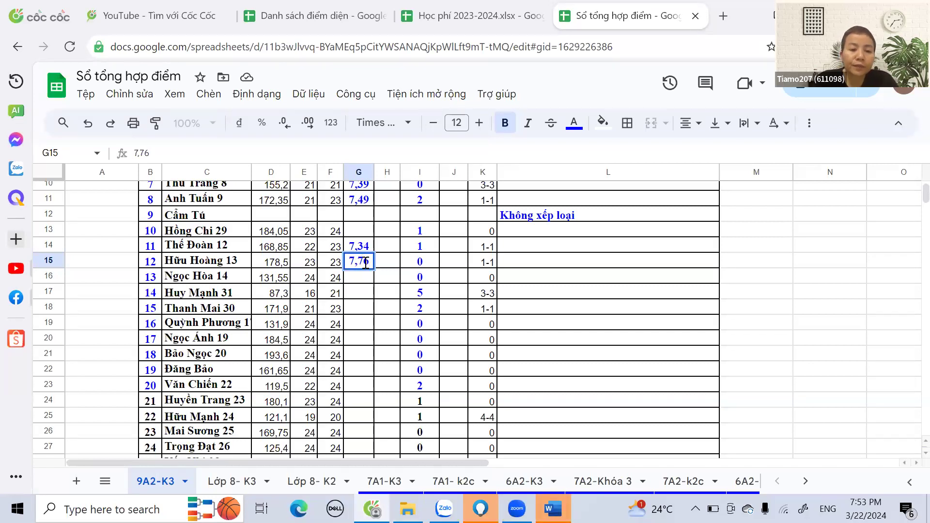
Step: Enter the ĐBQ averages 5,48 in G16 and 4,16 in G17
click(370, 280)
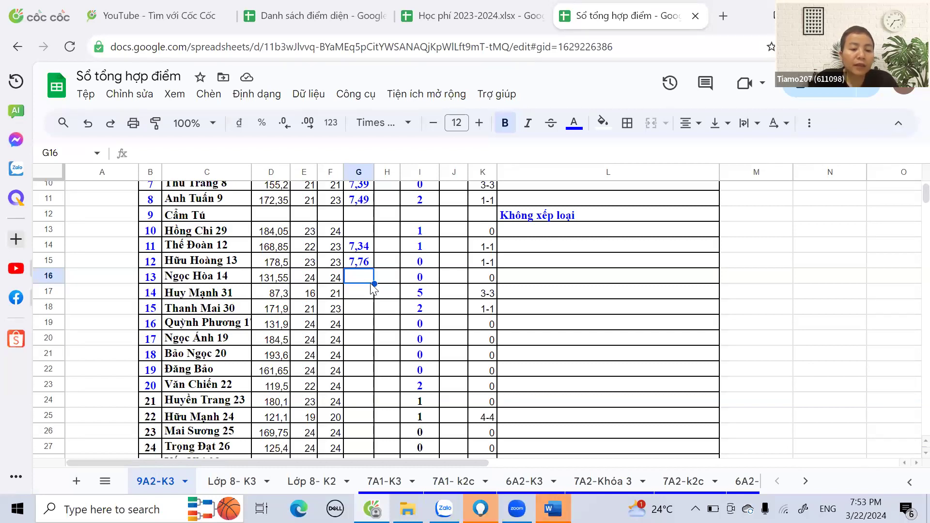
text(5,48)
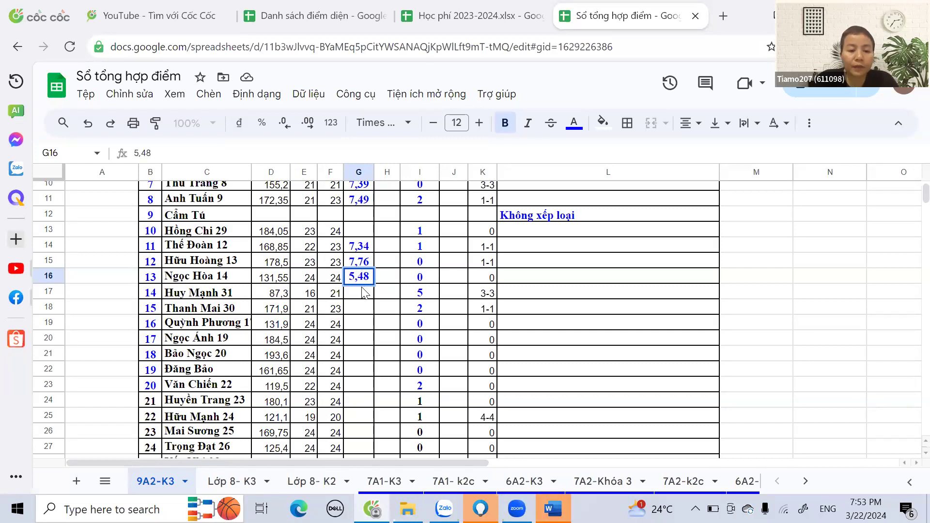
click(370, 298)
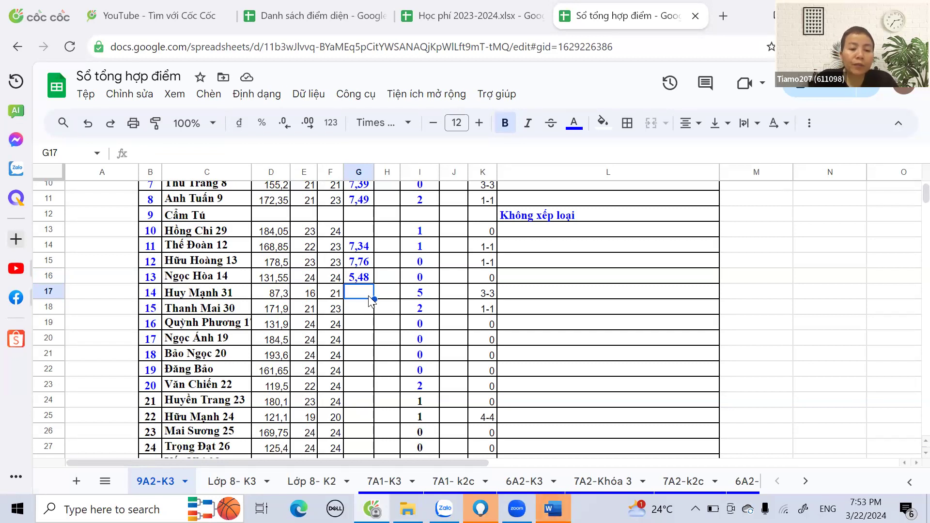
text(4,1)
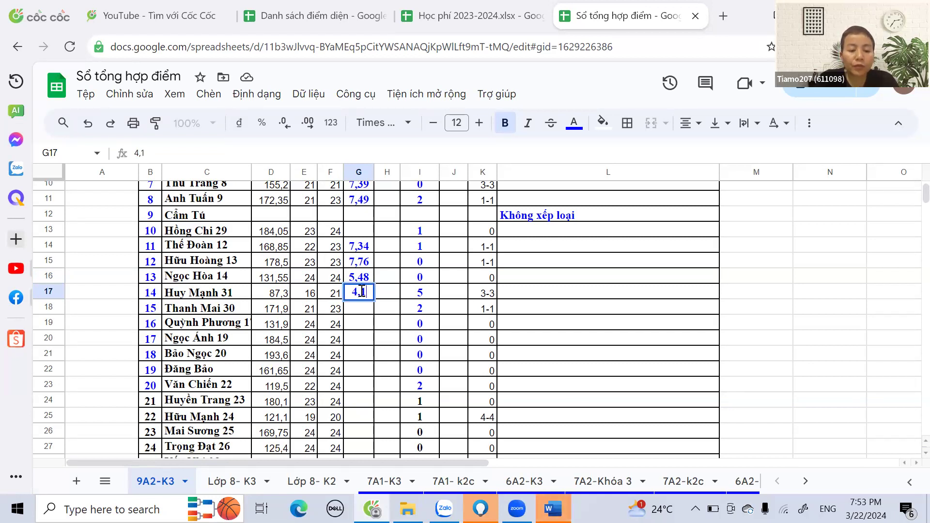
text(6)
key(Return)
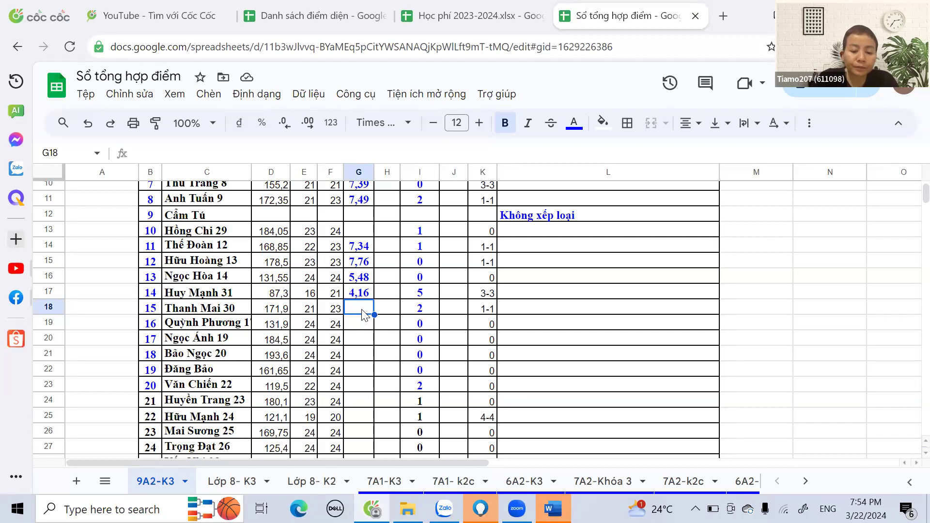
Step: Enter the ĐBQ averages 7,47 in G18 and 5,49 in G19, undoing the accidental clearing of G19
text(7,47)
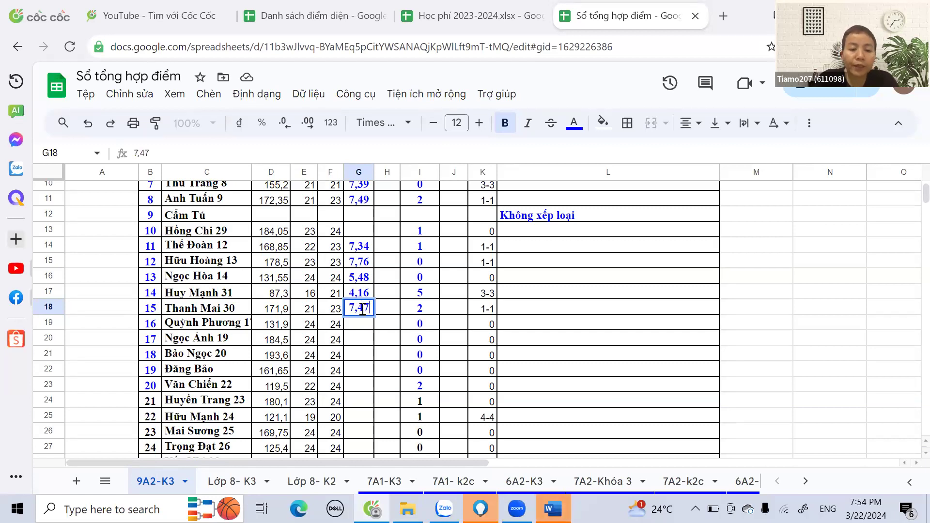
key(Return)
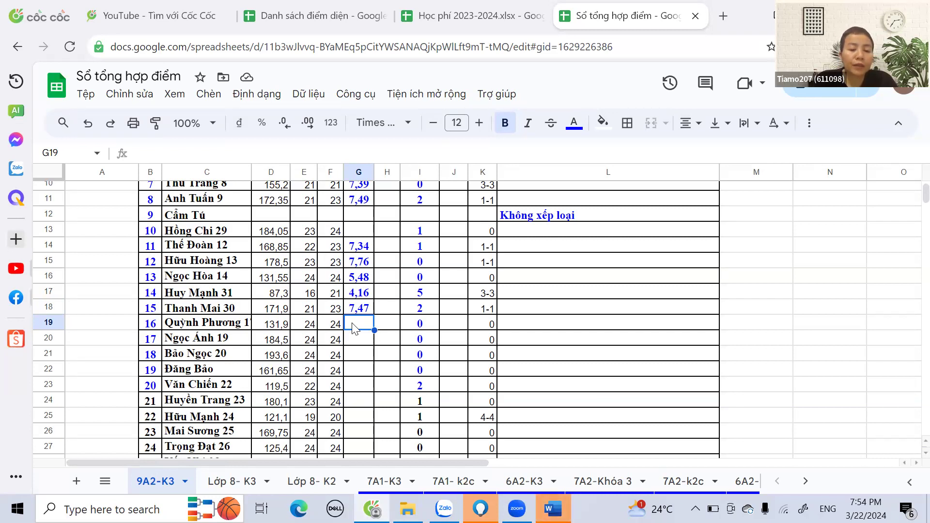
text(5,)
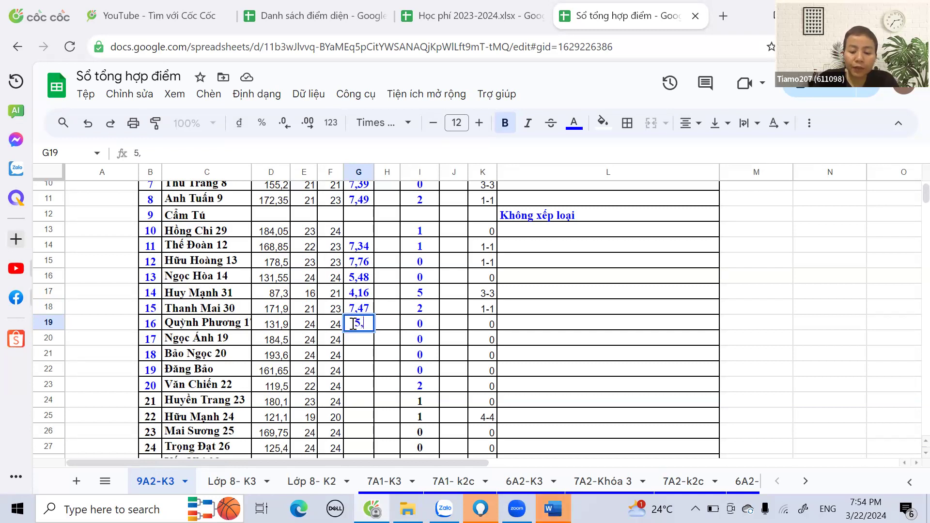
text(49)
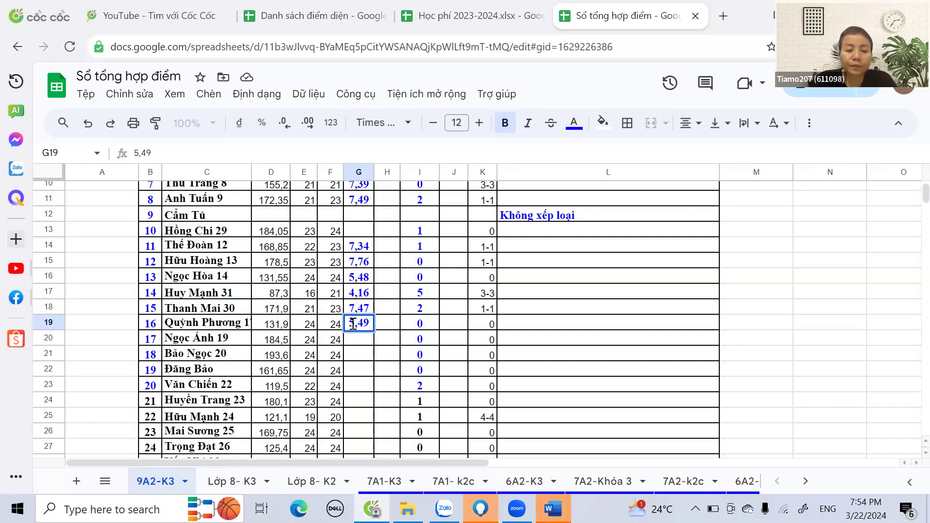
click(358, 342)
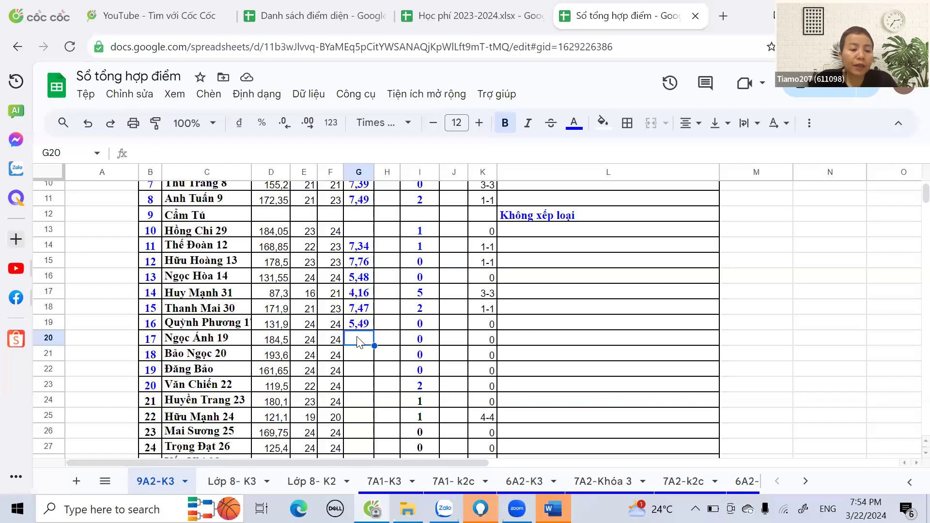
key(ctrl+z)
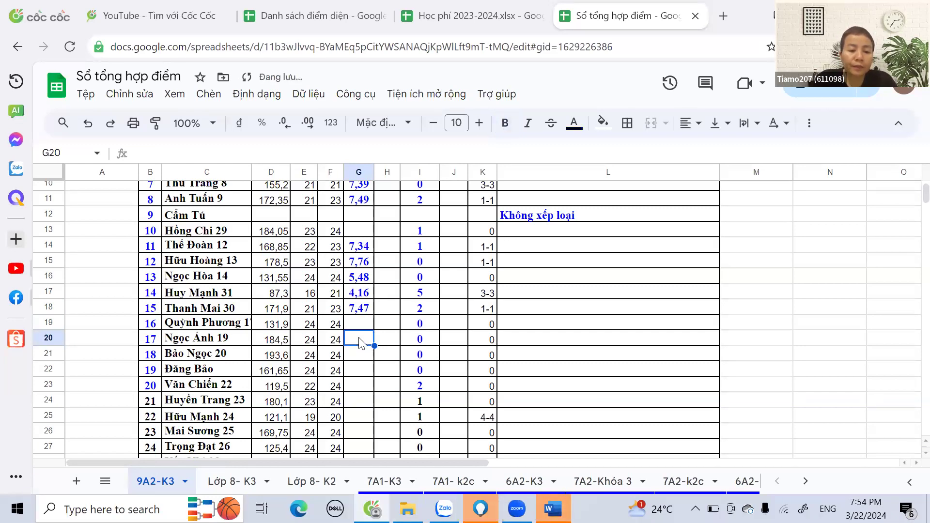
click(110, 124)
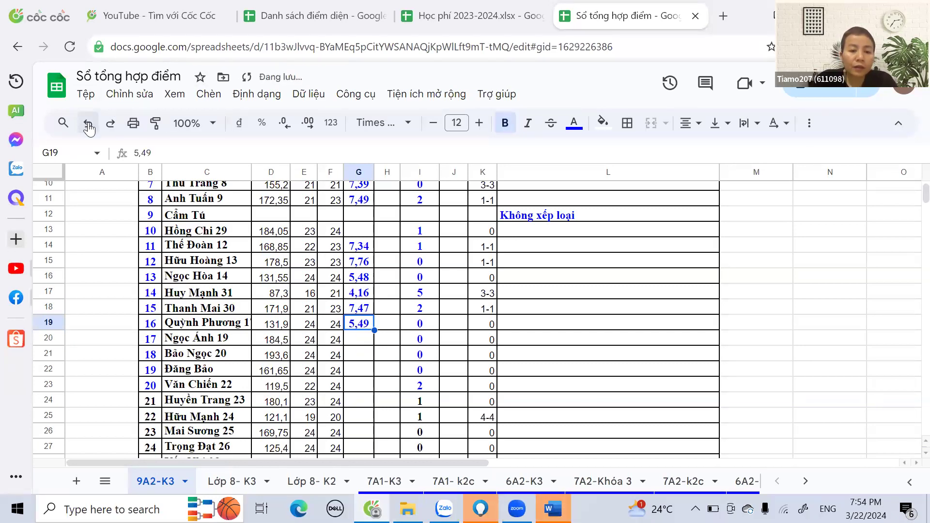
Step: Enter the ĐBQ averages 7,69 in G20 and 8,07 in G21
click(356, 341)
text(7,)
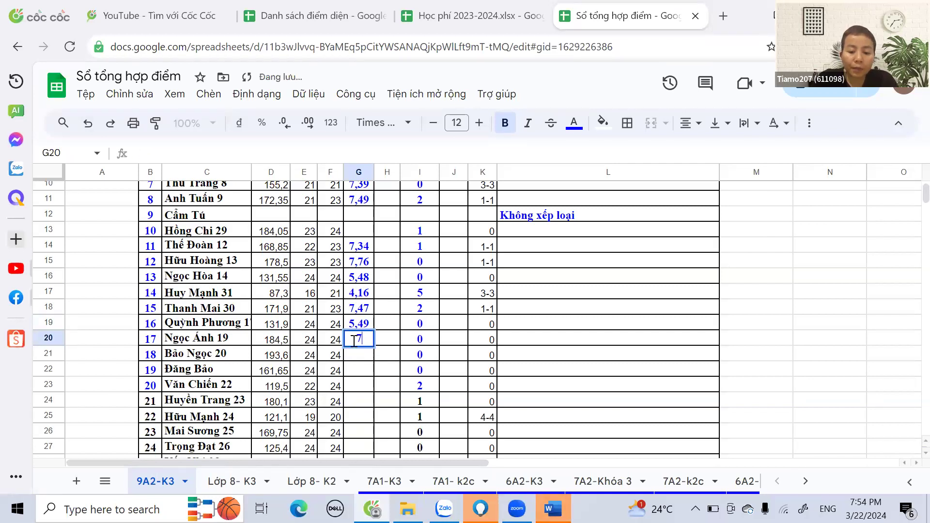
text(69)
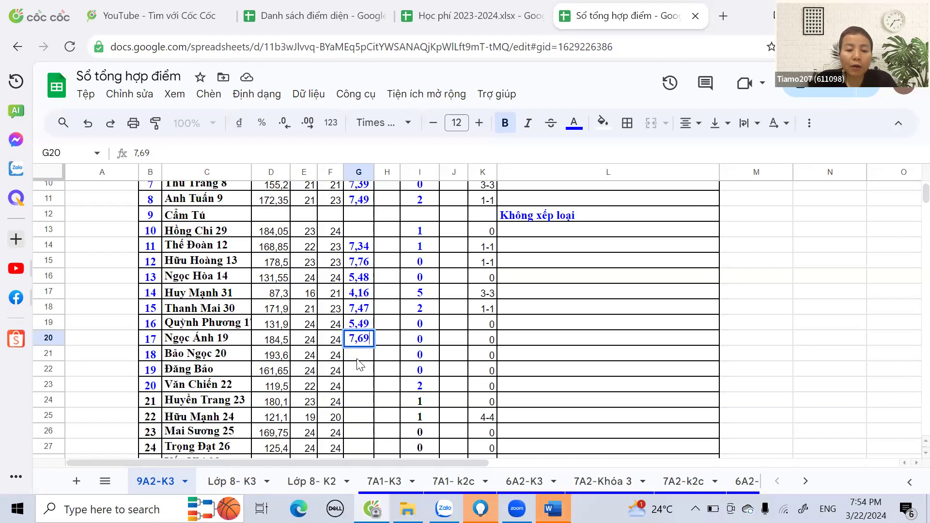
click(358, 359)
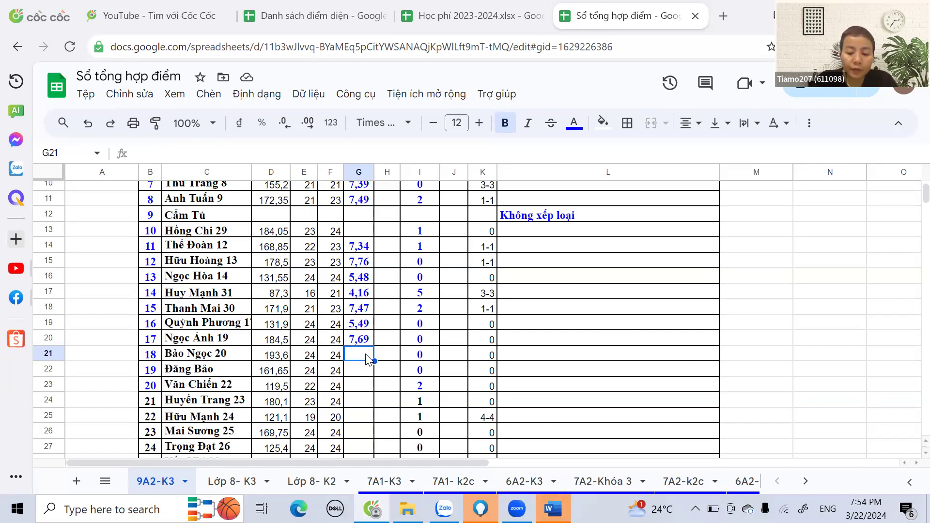
text(8,07)
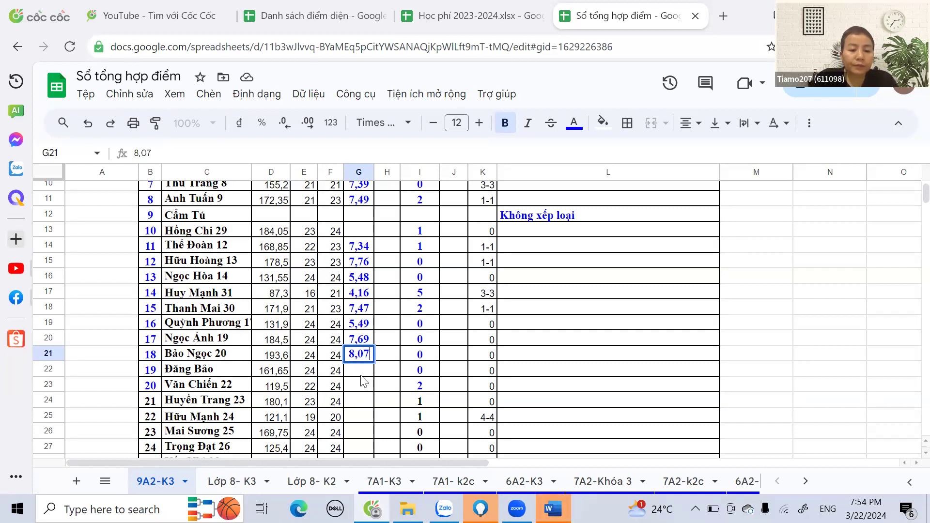
Step: Enter the ĐBQ average 6,74 in G22, and replace the 4,98 entered in G23 with 5
click(364, 374)
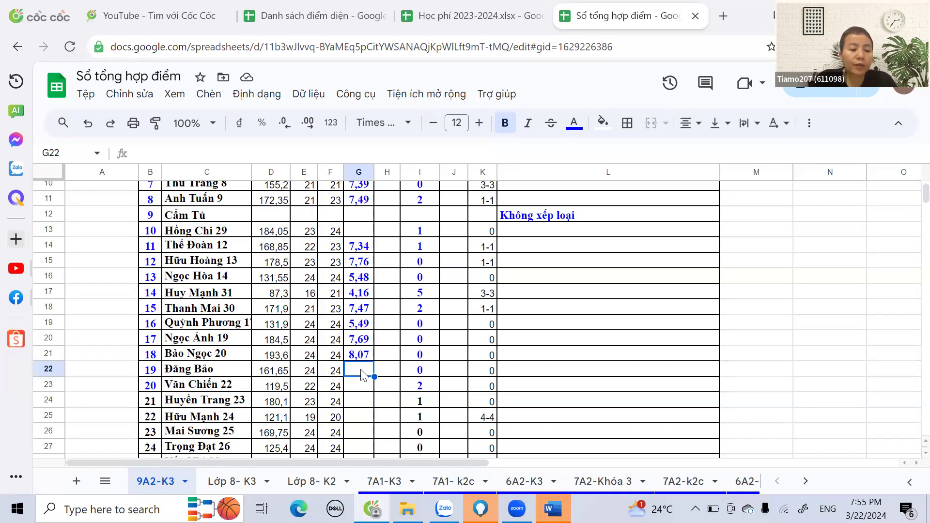
text(6,74)
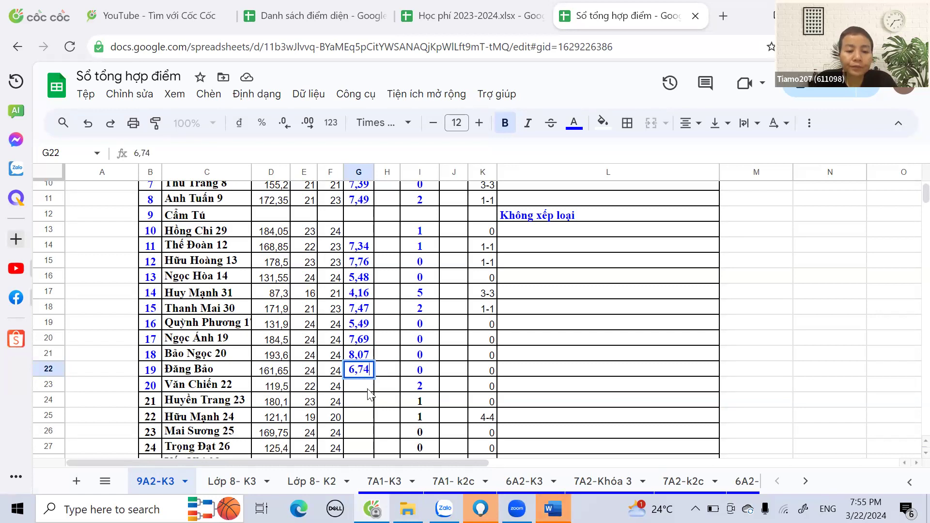
key(Return)
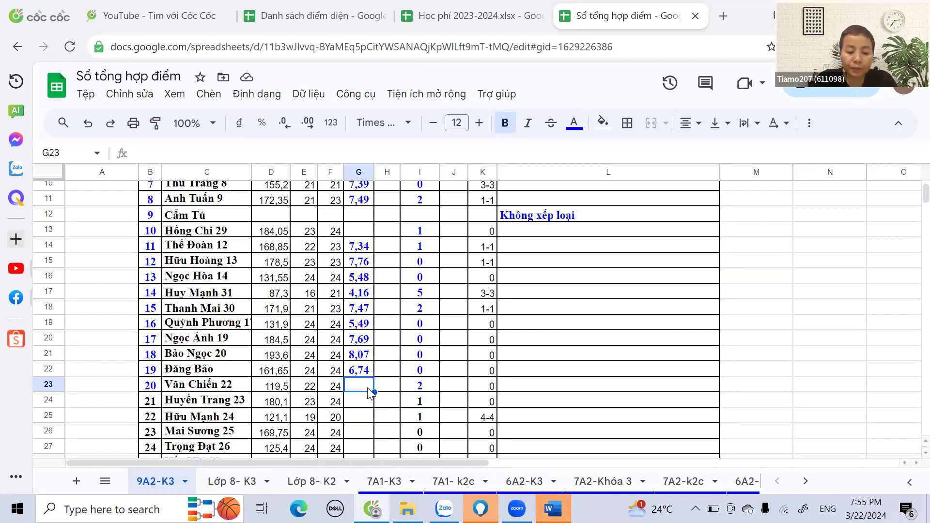
text(4,9)
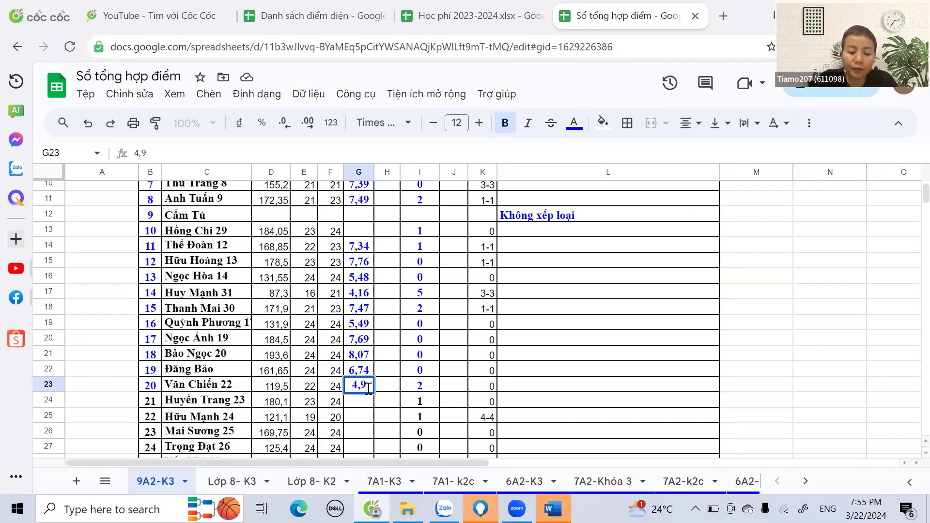
text(8)
double_click(370, 388)
text(5)
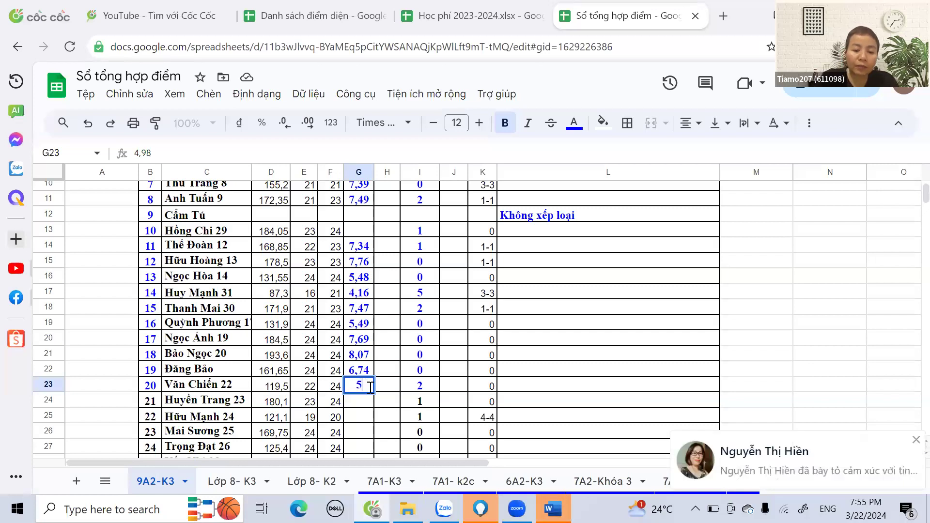
key(Return)
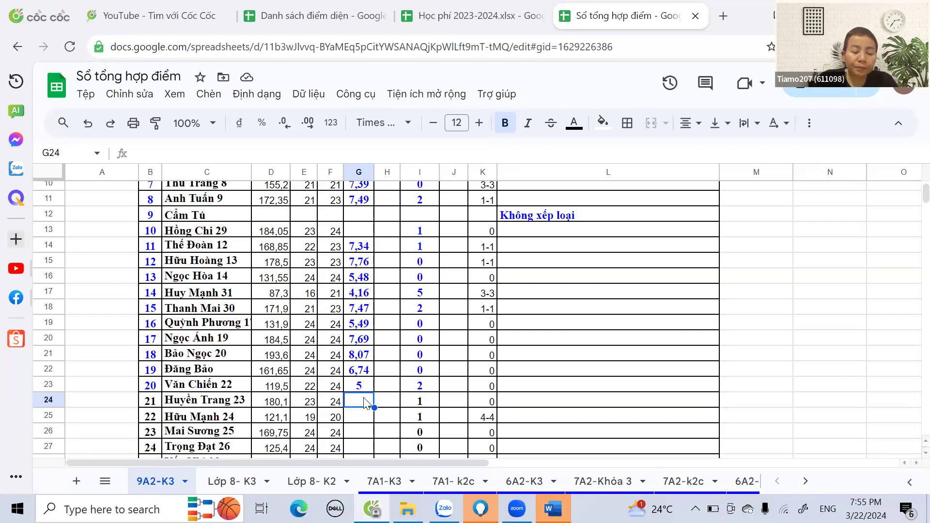
Step: Enter the ĐBQ averages 7,5 in G24 and 6,06 in G25
text(7,5)
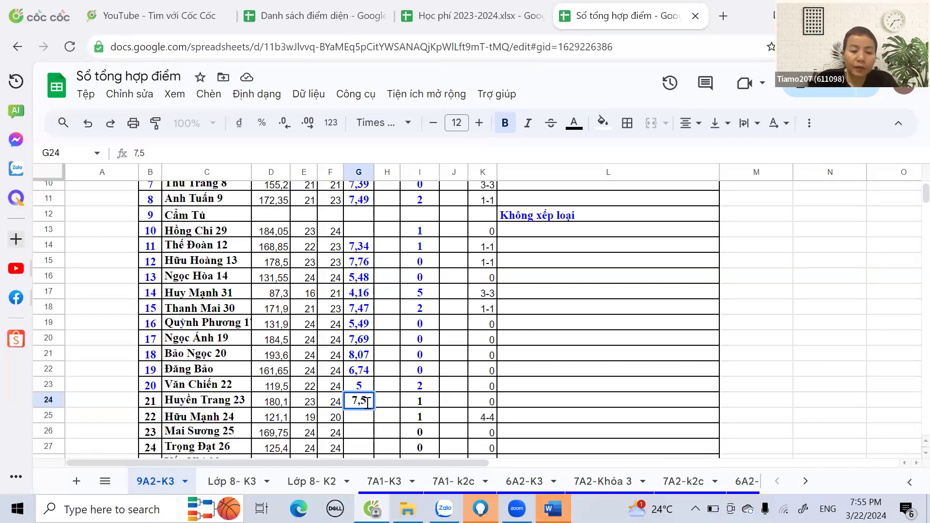
click(367, 412)
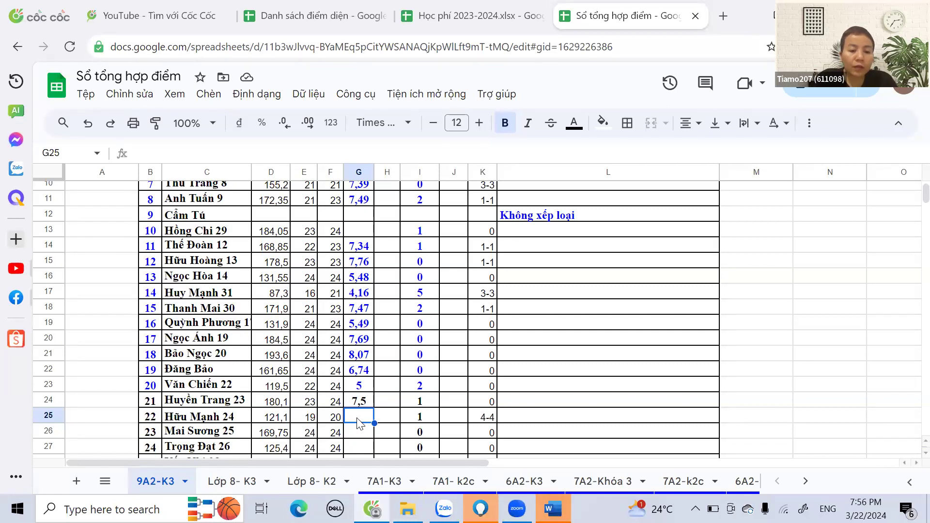
text(6,06)
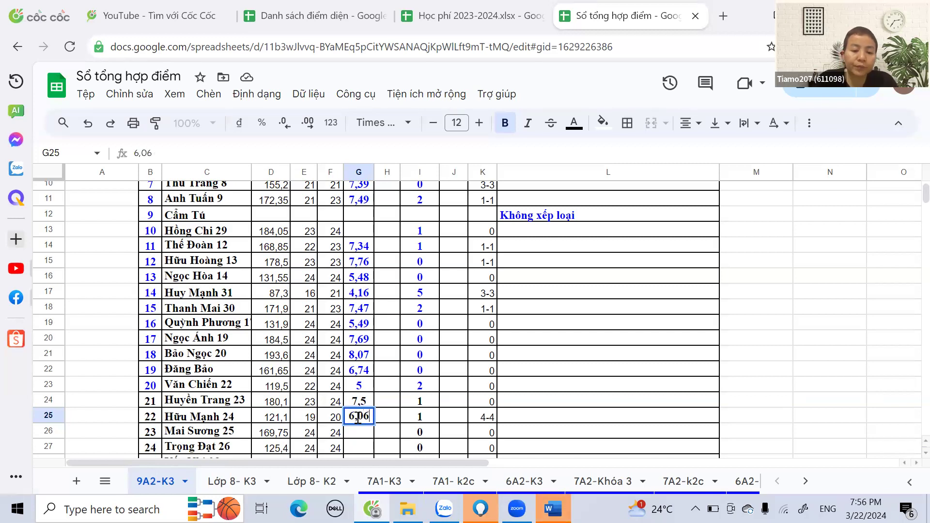
Step: Enter the ĐBQ averages 7,07 in G26 and 5,23 in G27
click(367, 436)
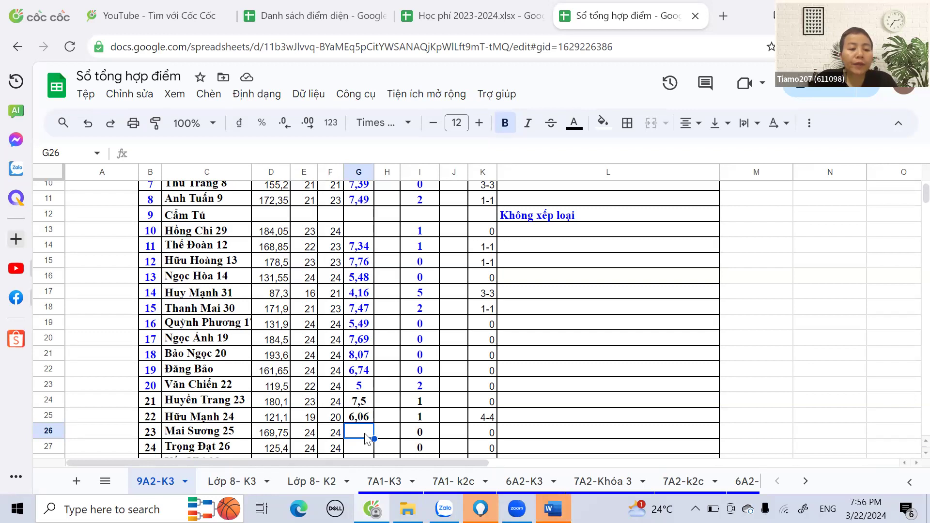
text(7,07)
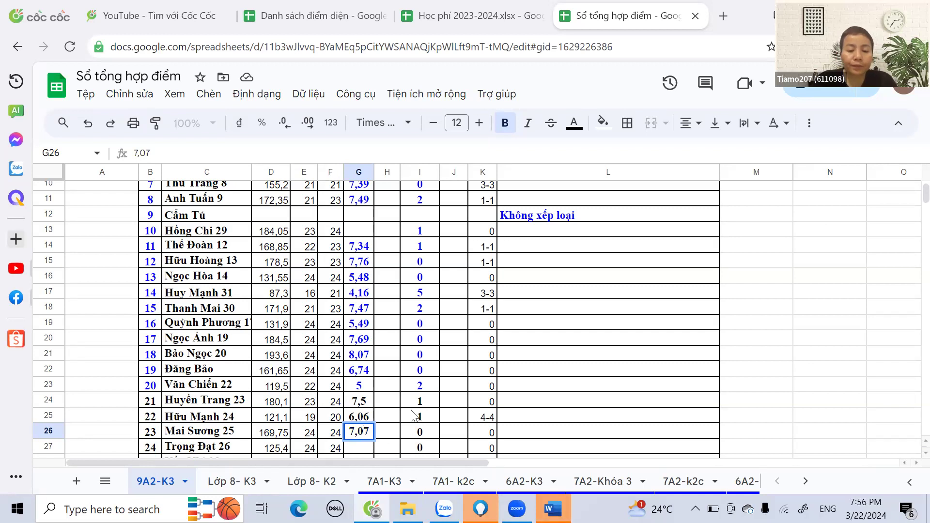
click(412, 416)
scroll(413, 416, down, 3)
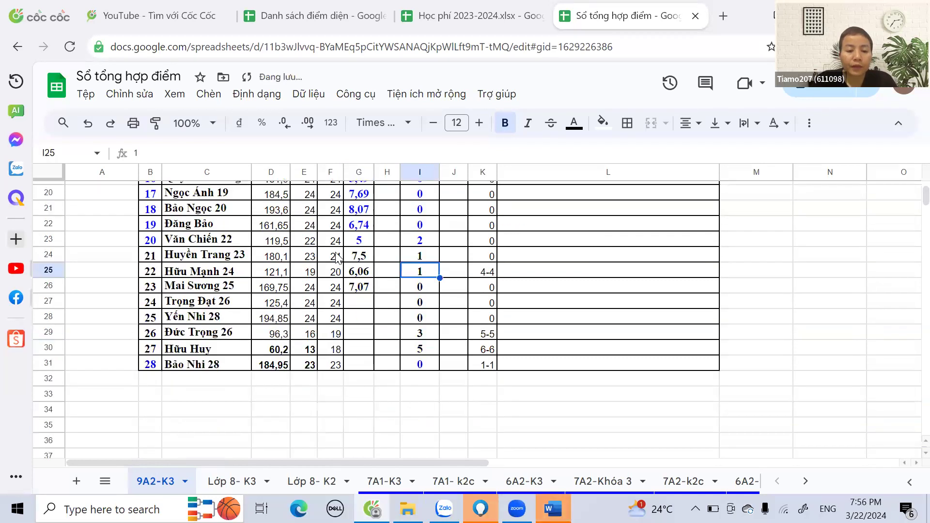
click(357, 302)
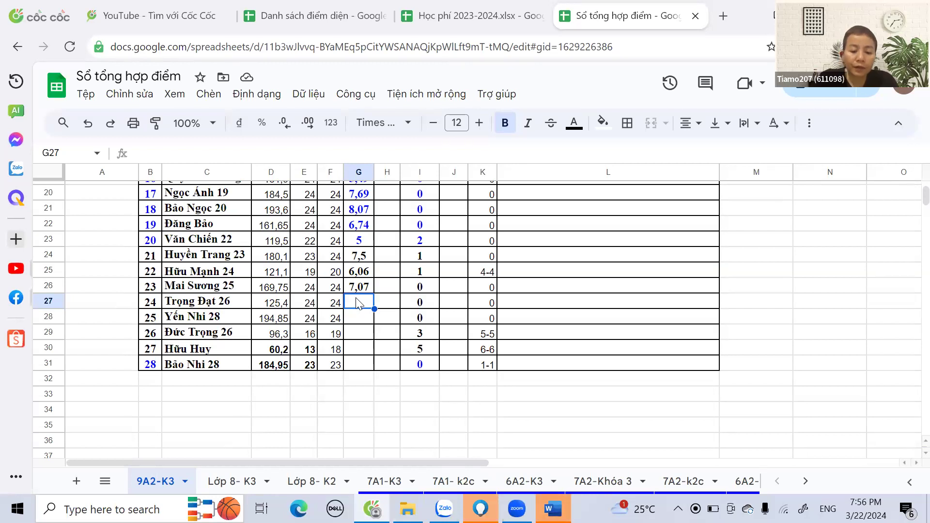
text(5,23)
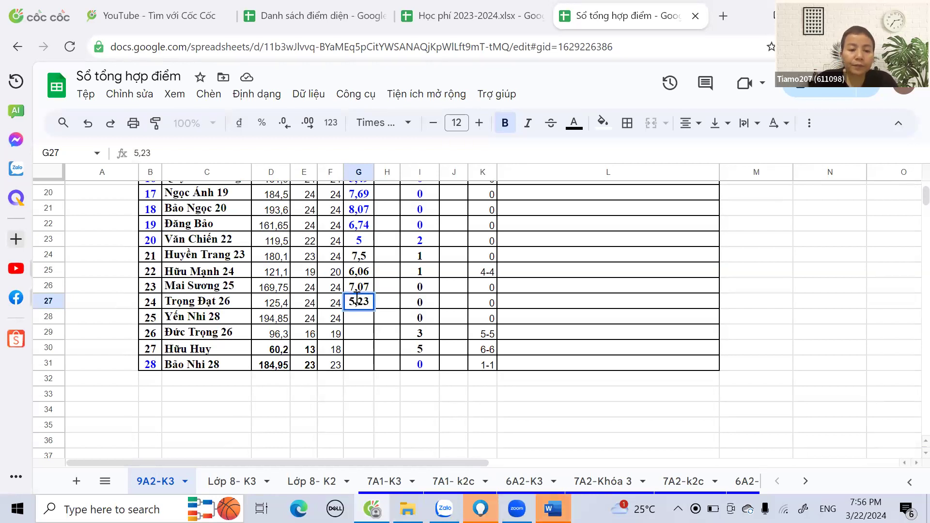
Step: Enter the ĐBQ averages 8,12 in G28 and 5,07 in G29, correcting the mistyped digits
click(363, 319)
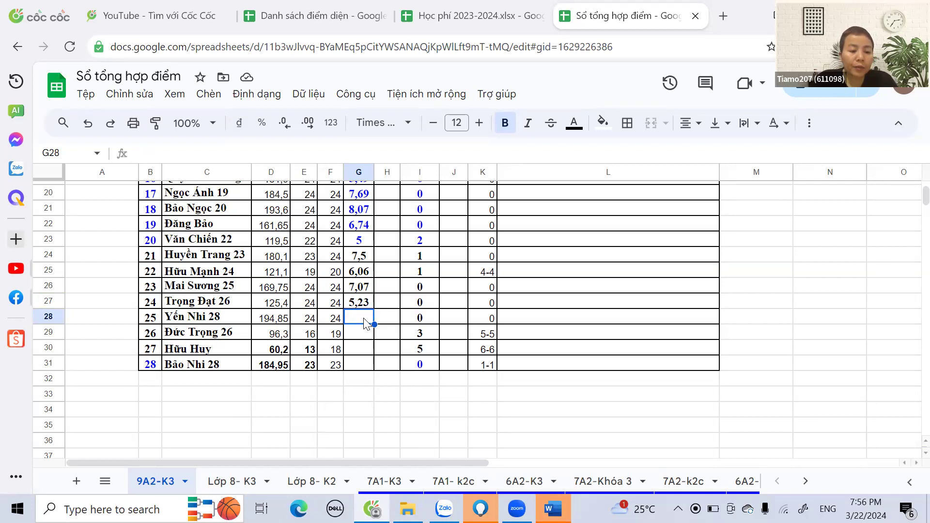
text(8,12)
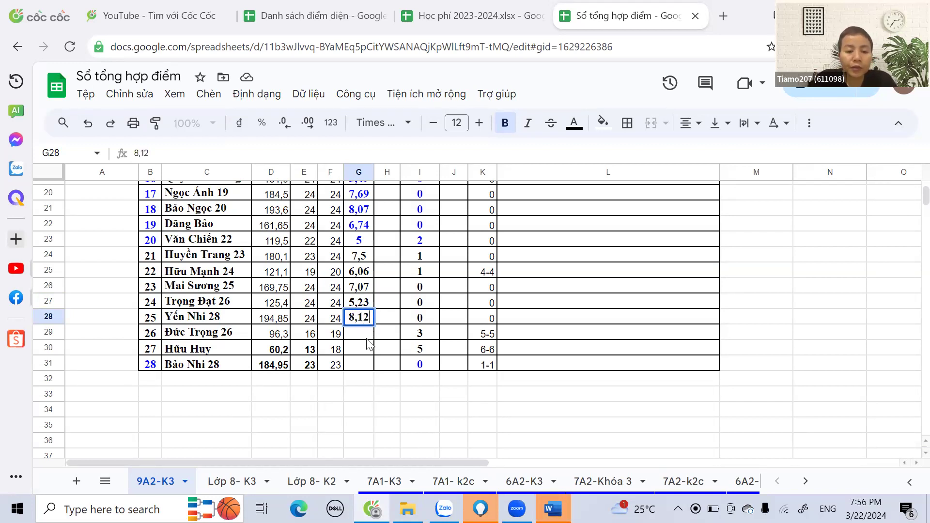
click(367, 339)
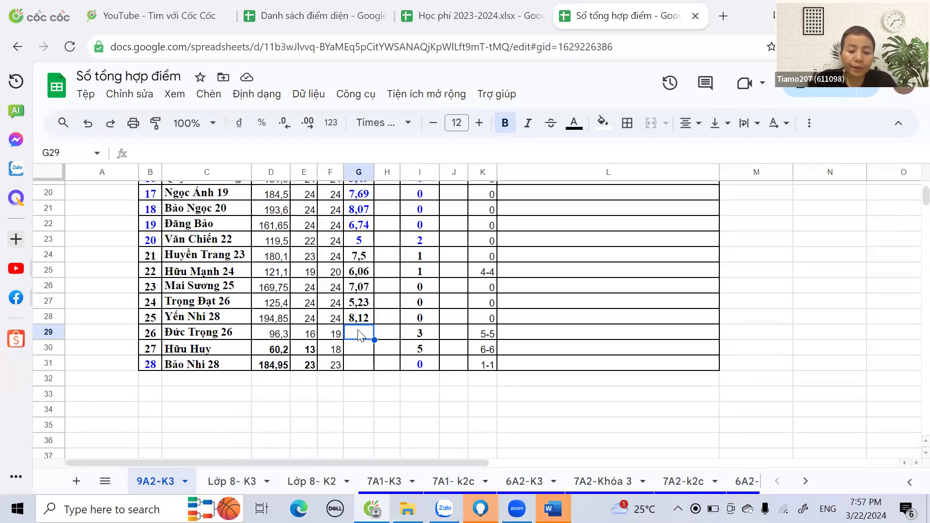
text(5,087)
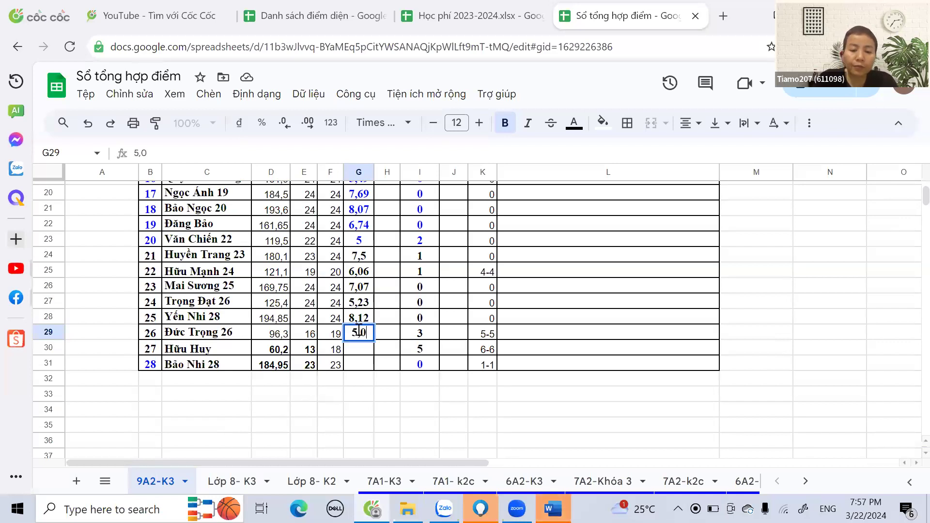
key(BackSpace)
key(BackSpace)
text(7)
Step: Enter the ĐBQ averages 3,34 in G30 and 8,04 in G31
click(361, 350)
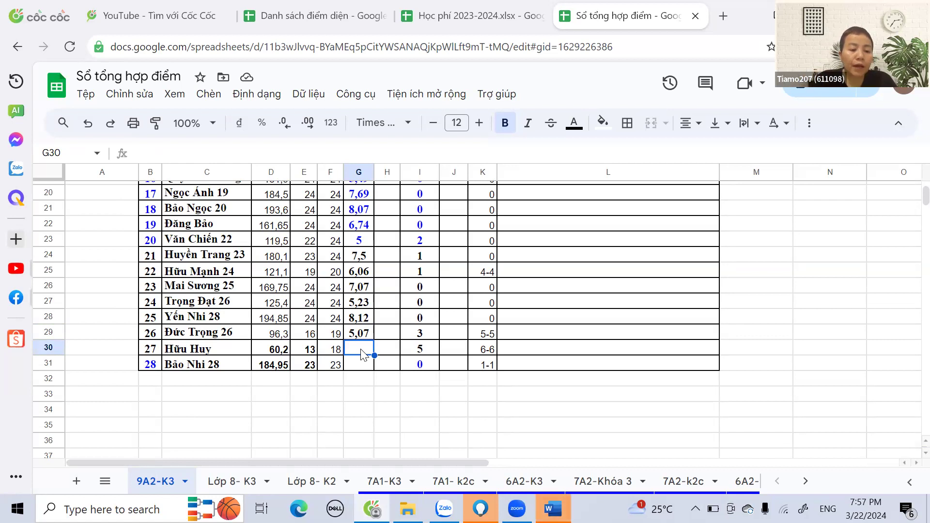
text(3,34)
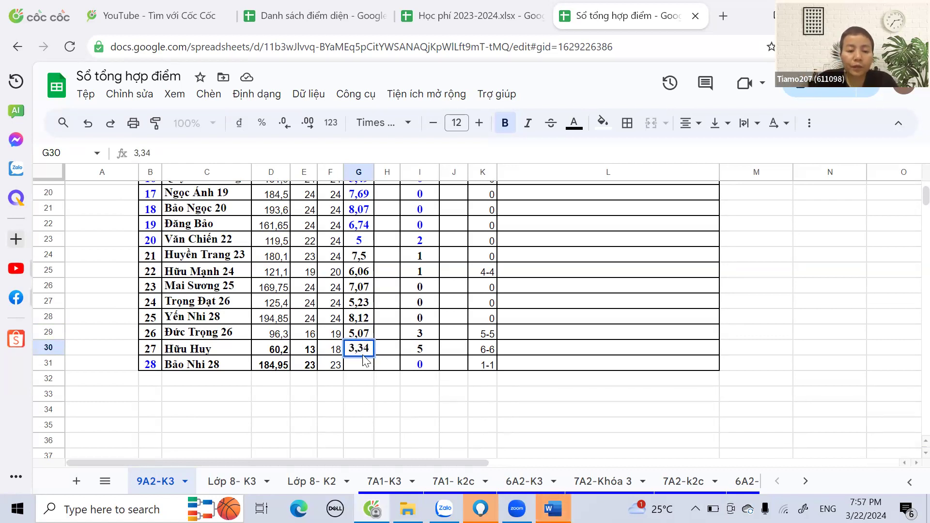
click(366, 370)
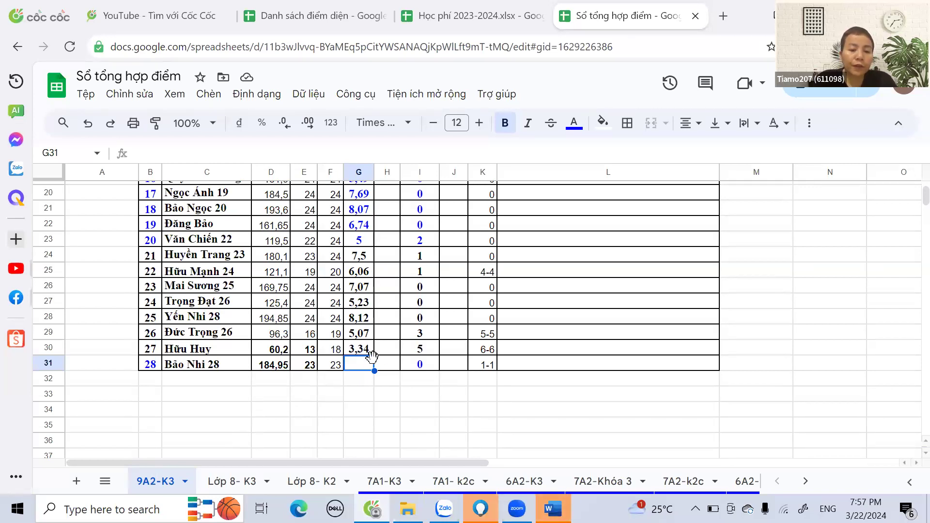
text(8,04)
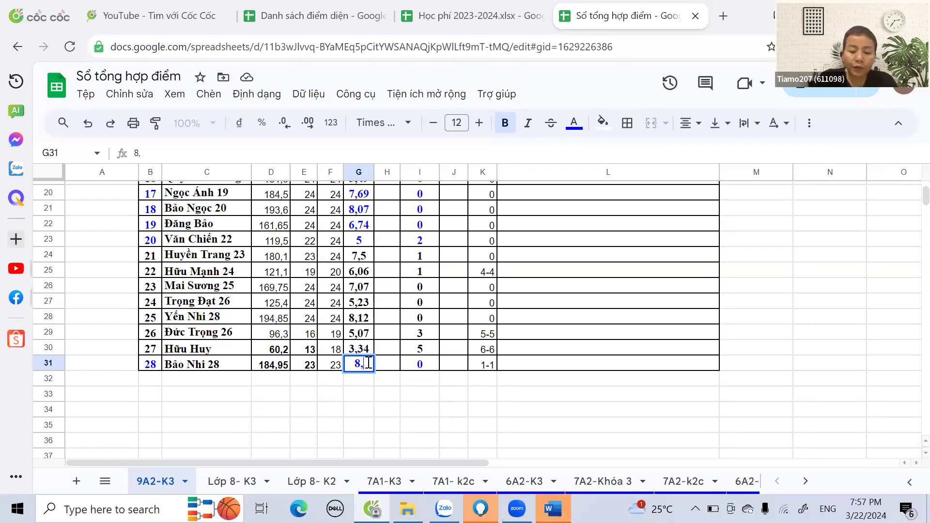
click(579, 381)
Step: For the empty G13, switch to the Danh sách điểm diện spreadsheet, find student number 10's scores and copy row 15
scroll(421, 341, up, 3)
scroll(421, 342, up, 2)
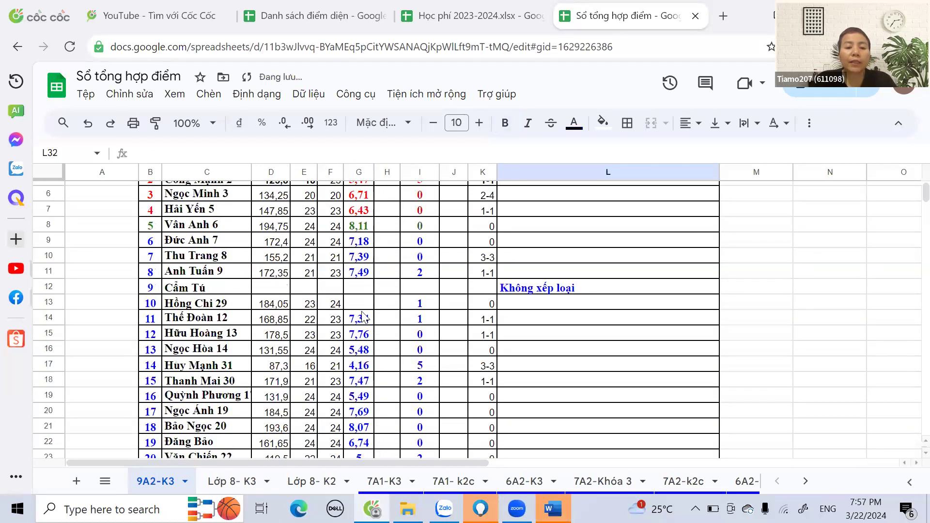
click(355, 305)
click(281, 15)
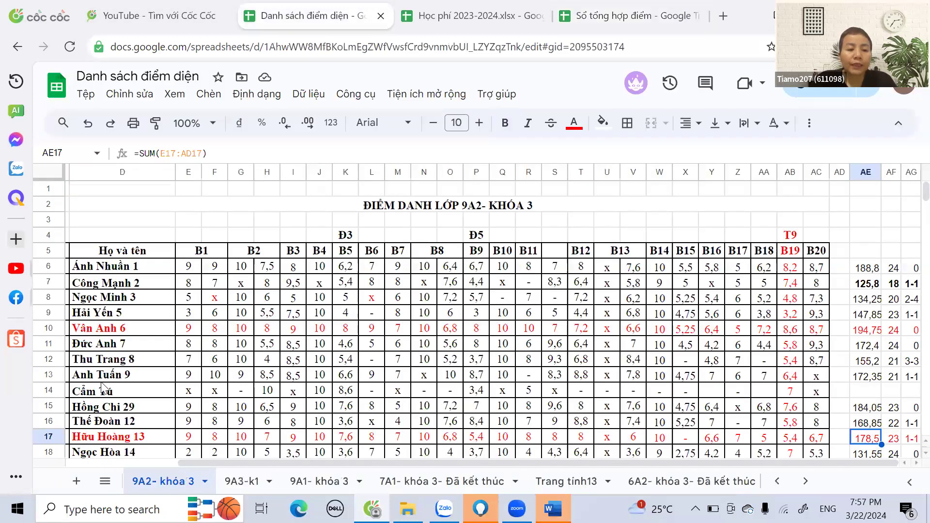
scroll(130, 417, down, 3)
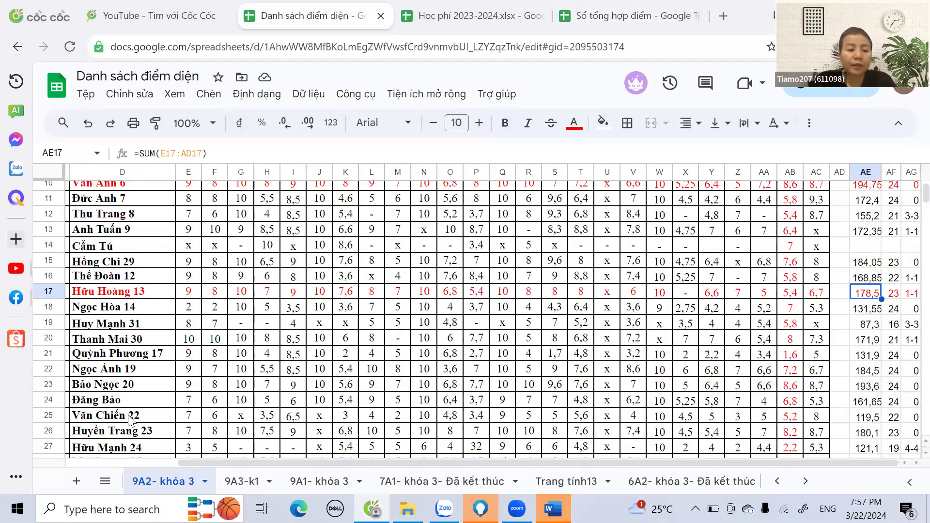
scroll(126, 371, up, 5)
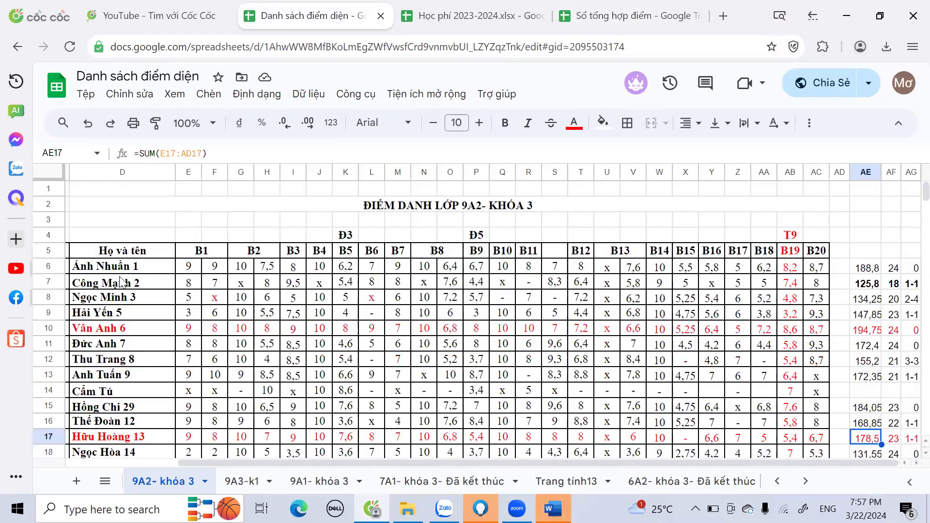
scroll(73, 265, down, 3)
click(64, 256)
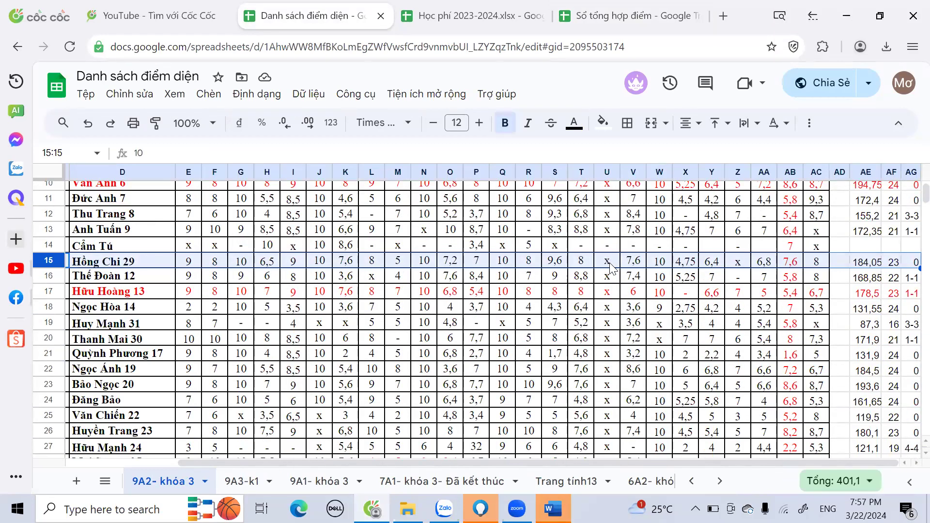
key(ctrl+c)
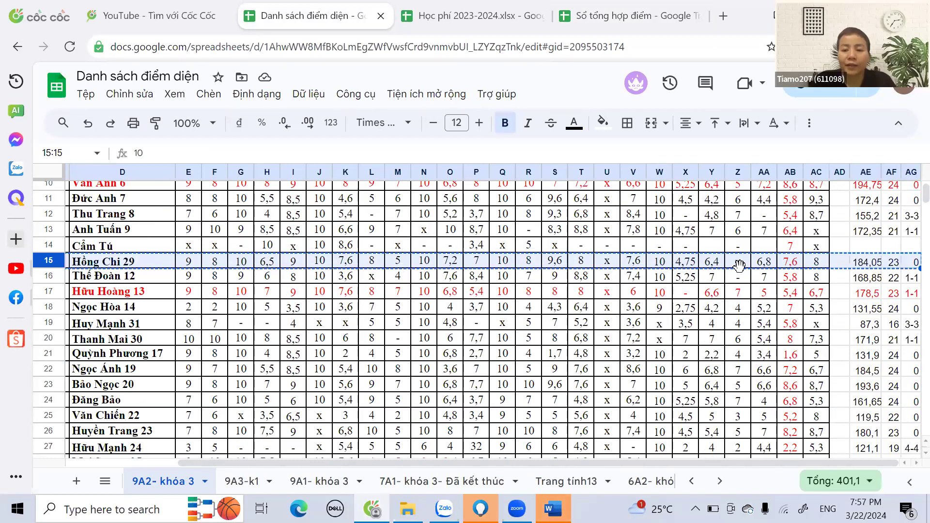
Step: Undo the red text formatting of row 17 and reselect student number 10's row 15
key(Home)
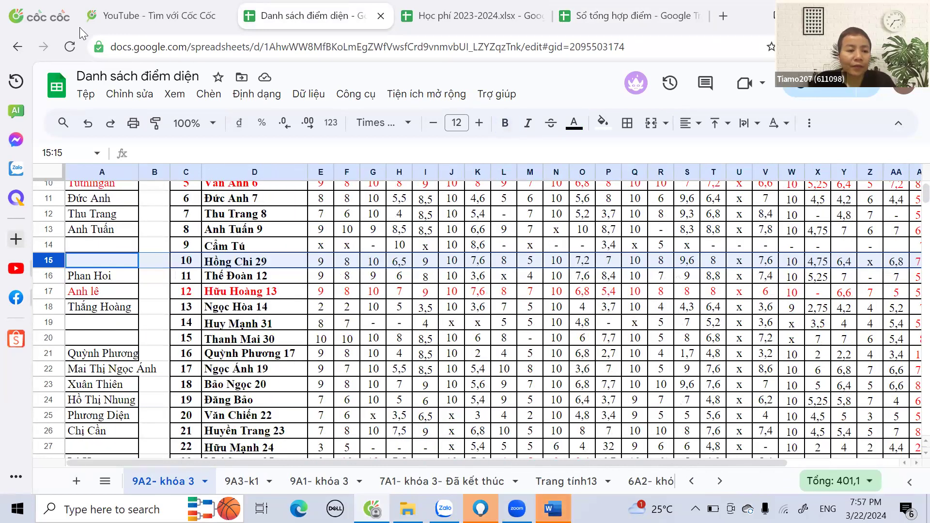
click(87, 124)
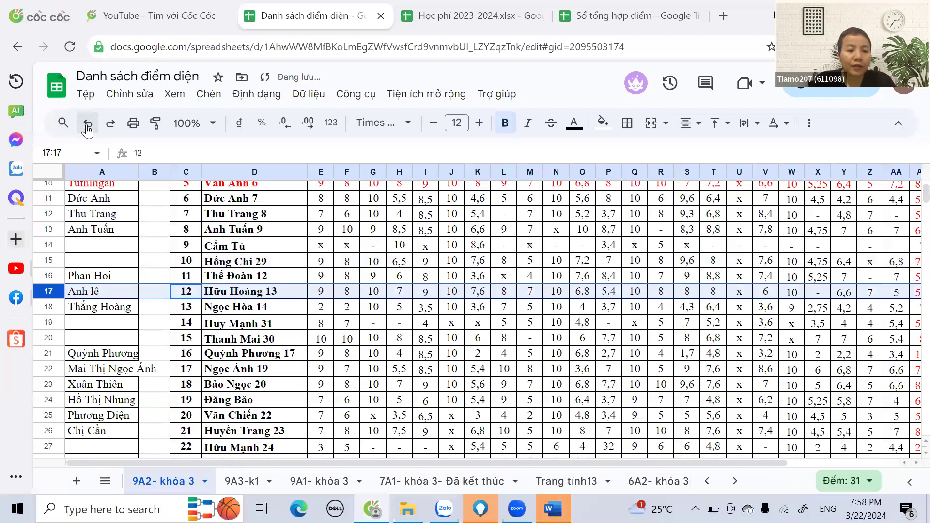
click(52, 260)
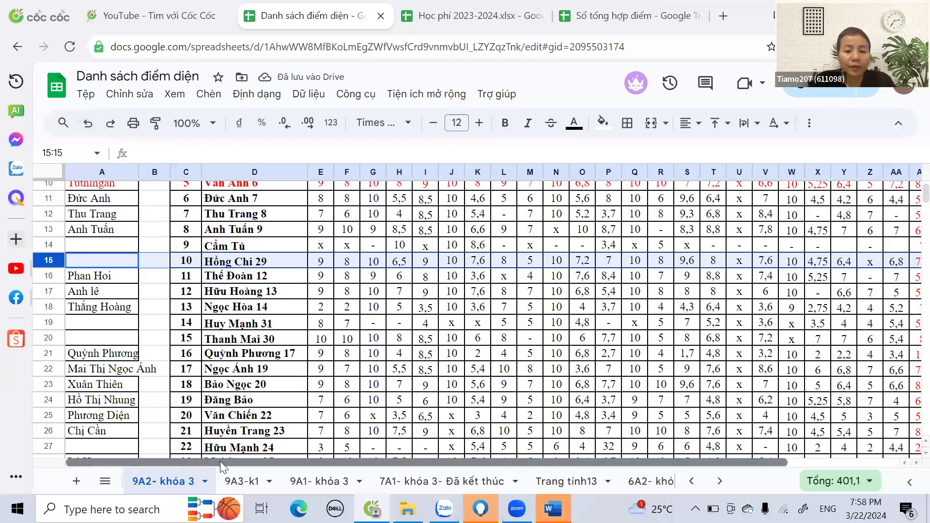
Step: Review student number 10's scores across row 15, switch to Sổ tổng hợp điểm and enter the ĐBQ average 7,67 in G13
scroll(390, 465, right, 5)
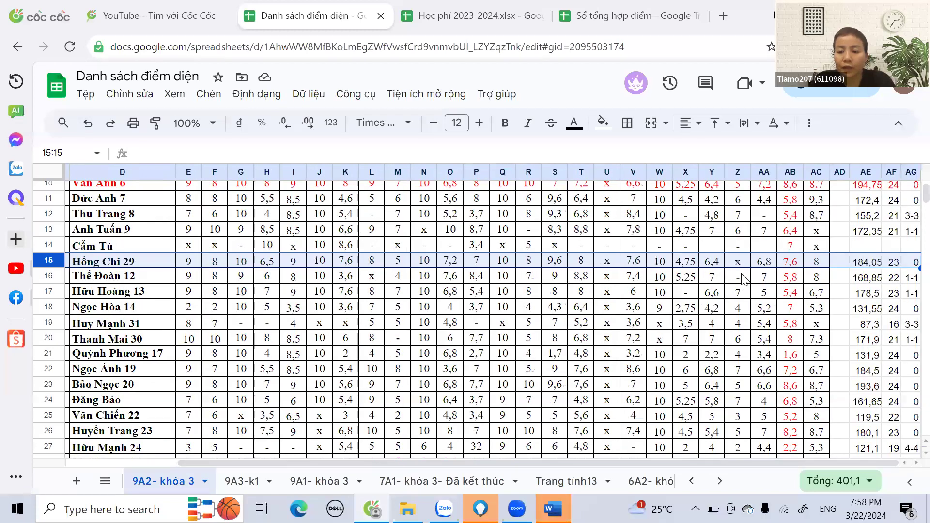
scroll(743, 279, up, 3)
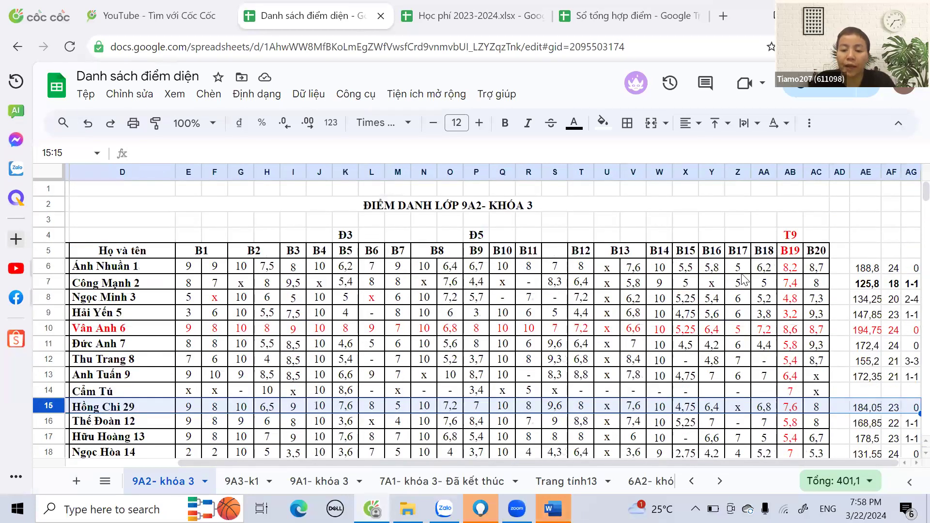
scroll(738, 337, down, 2)
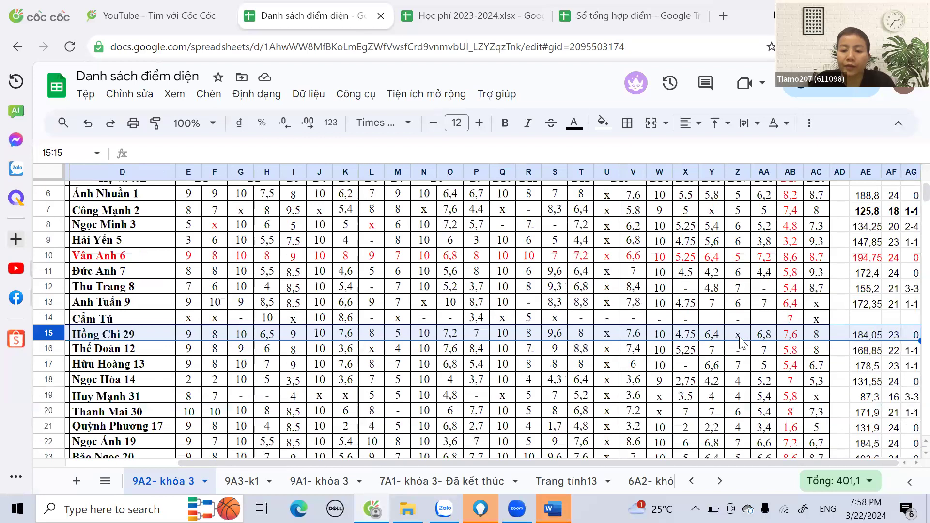
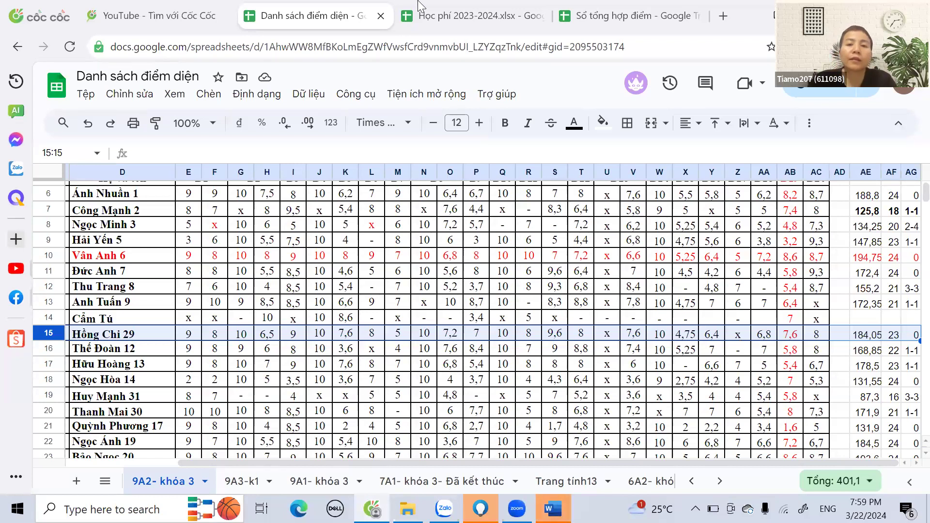
click(632, 9)
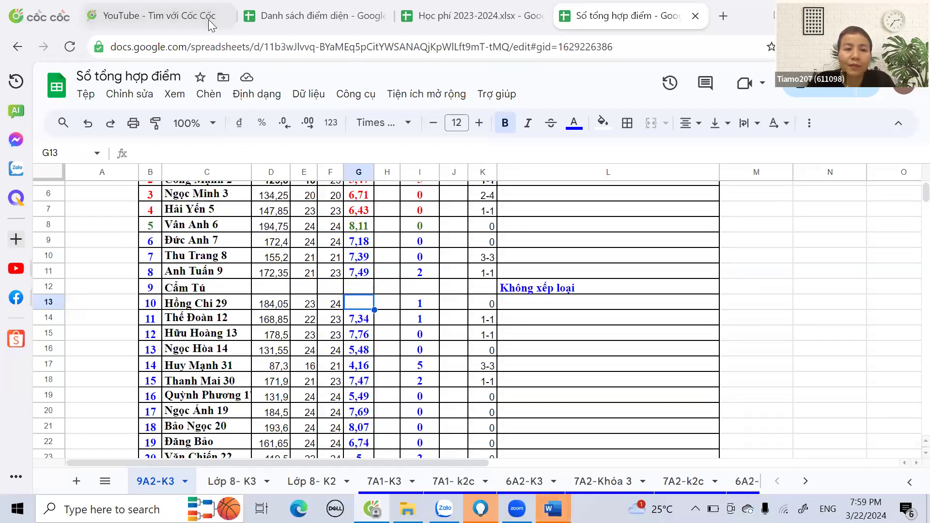
click(190, 153)
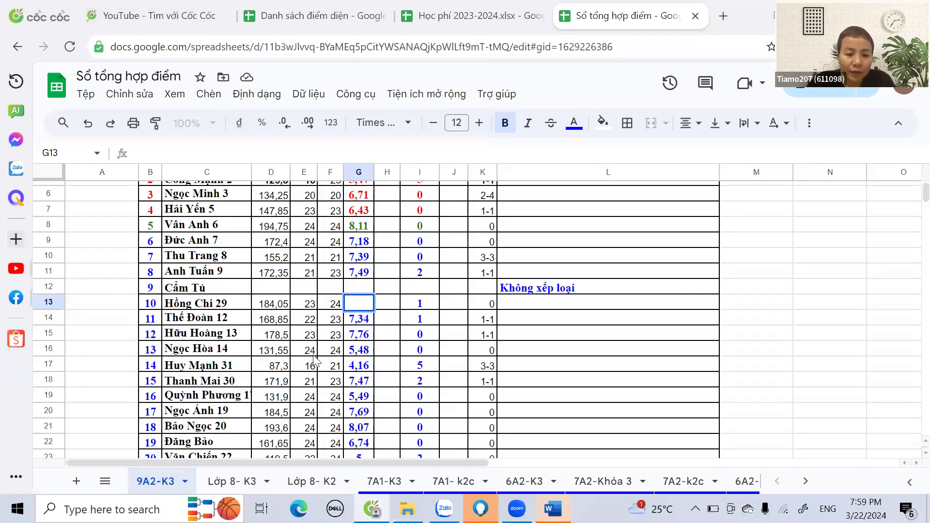
click(335, 303)
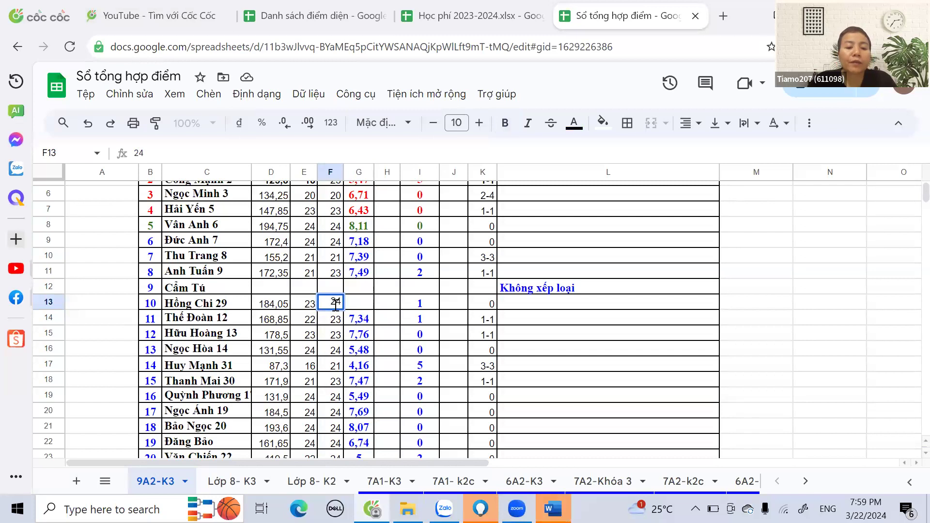
click(362, 306)
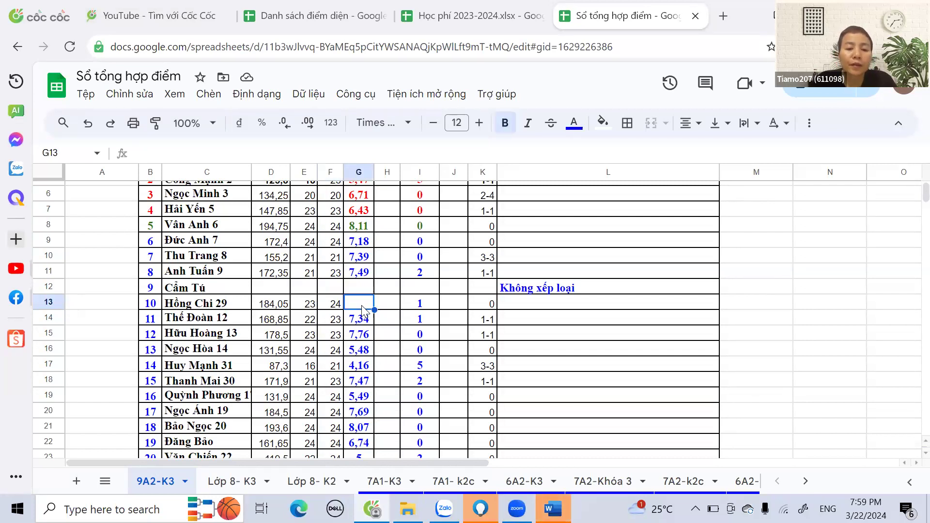
text(7,67)
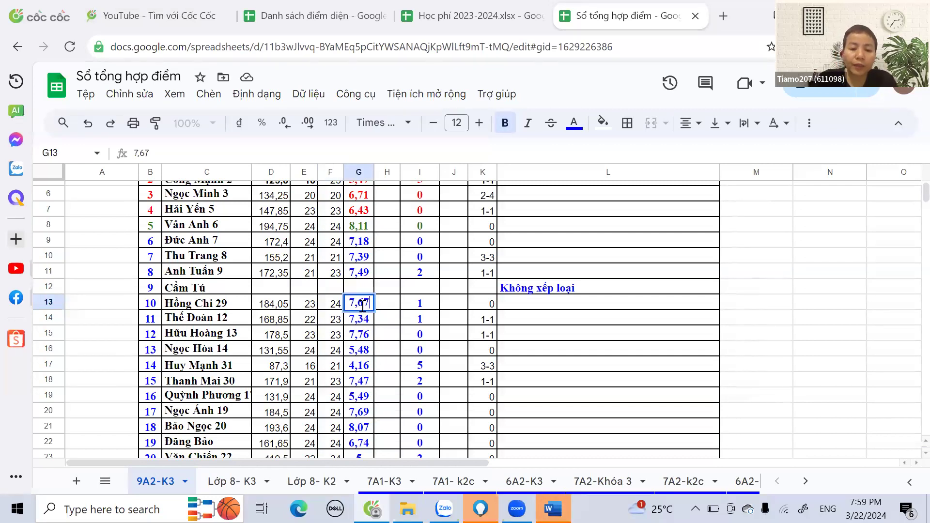
click(396, 322)
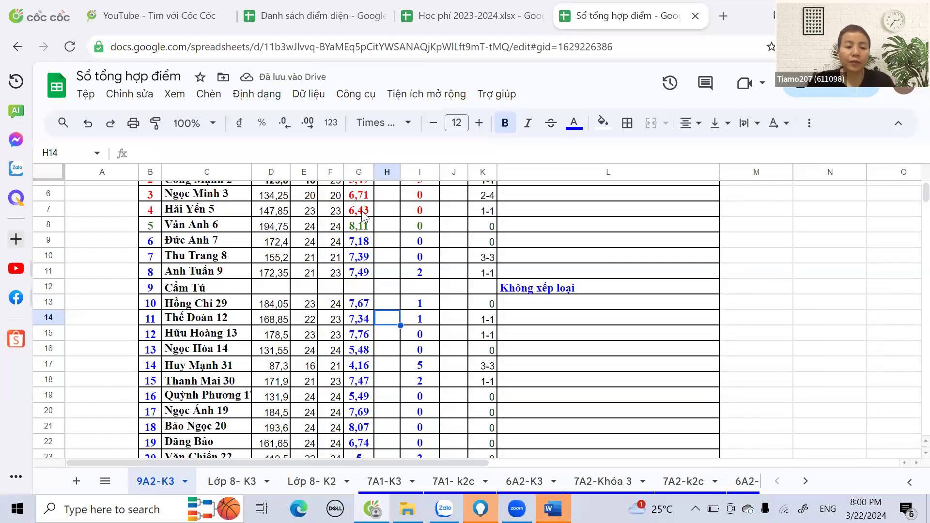
Step: Select the ĐBQ averages G4:G31 and sort the whole sheet by column G from Z to A
scroll(347, 244, up, 2)
drag(352, 238, 358, 406)
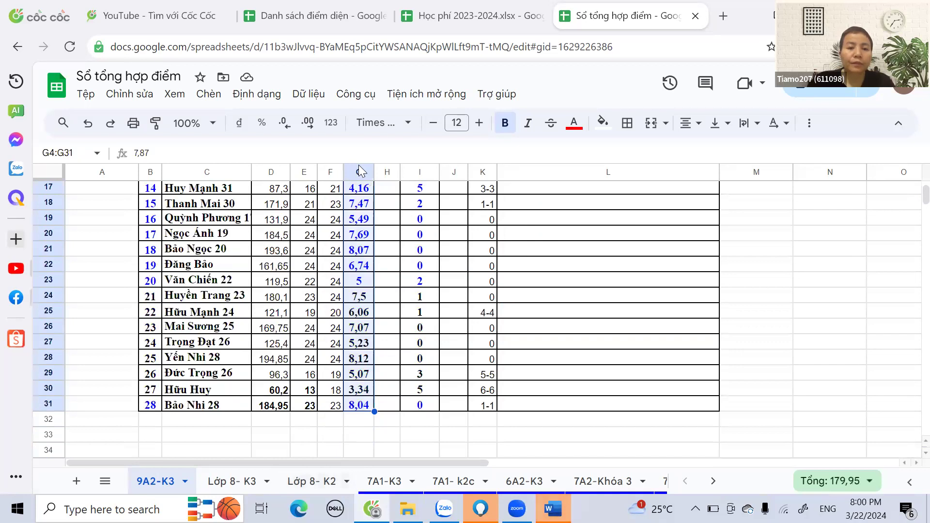
click(309, 94)
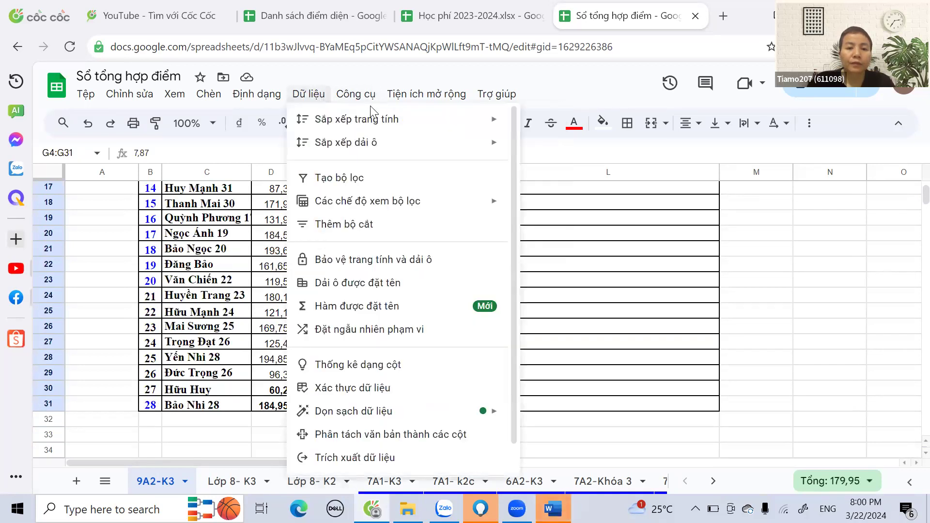
mouse_move(394, 121)
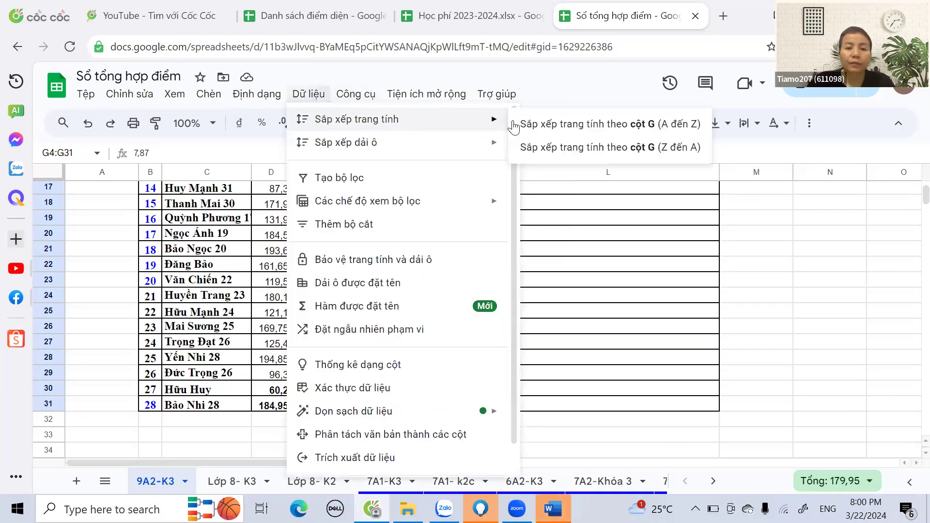
click(639, 151)
click(559, 273)
scroll(384, 320, up, 1)
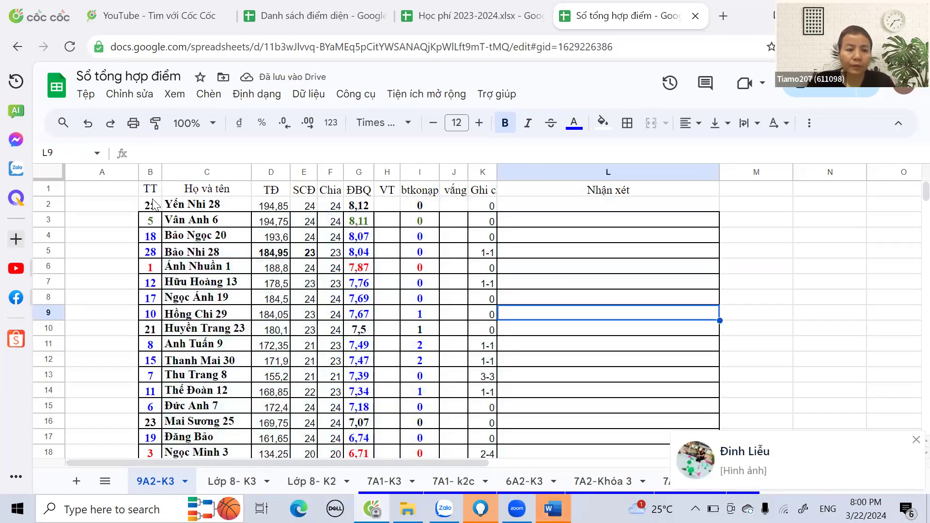
Step: Apply all borders to the sorted score table B1:L28, including its header row
drag(151, 204, 659, 214)
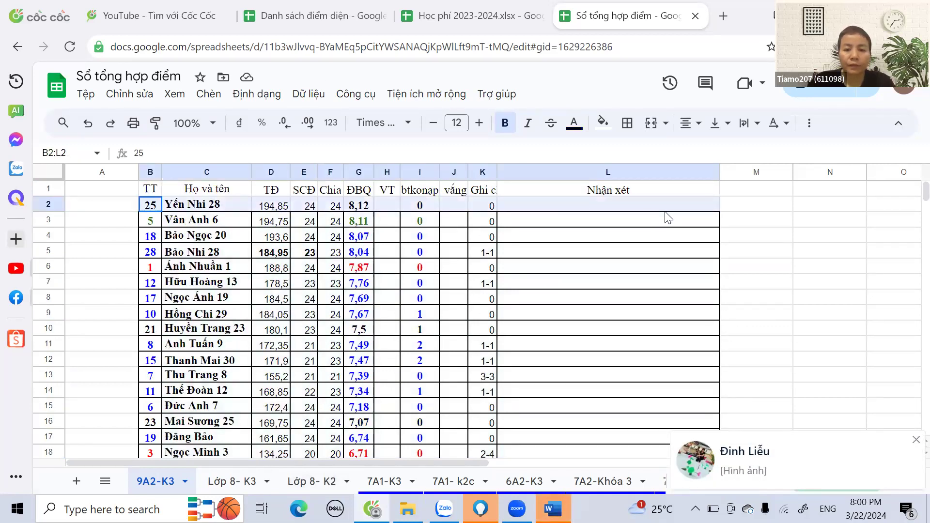
drag(150, 189, 668, 383)
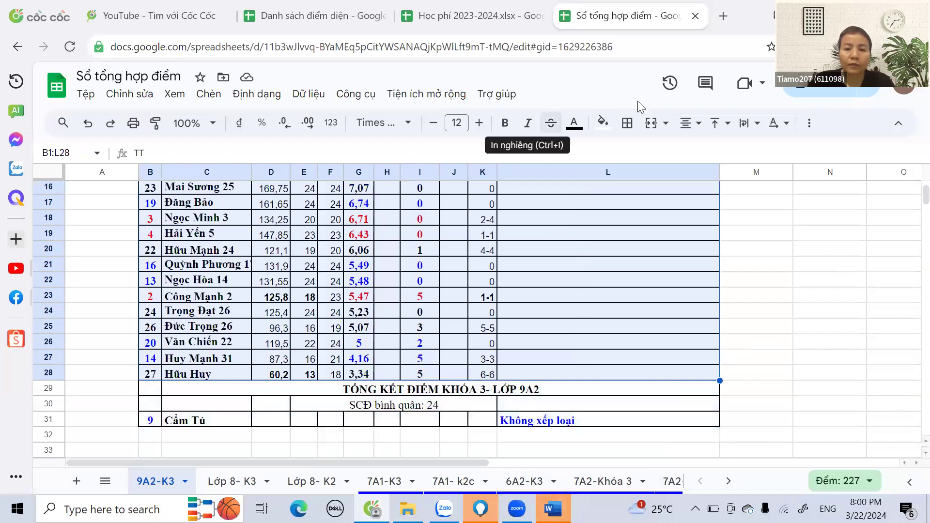
click(627, 123)
click(635, 156)
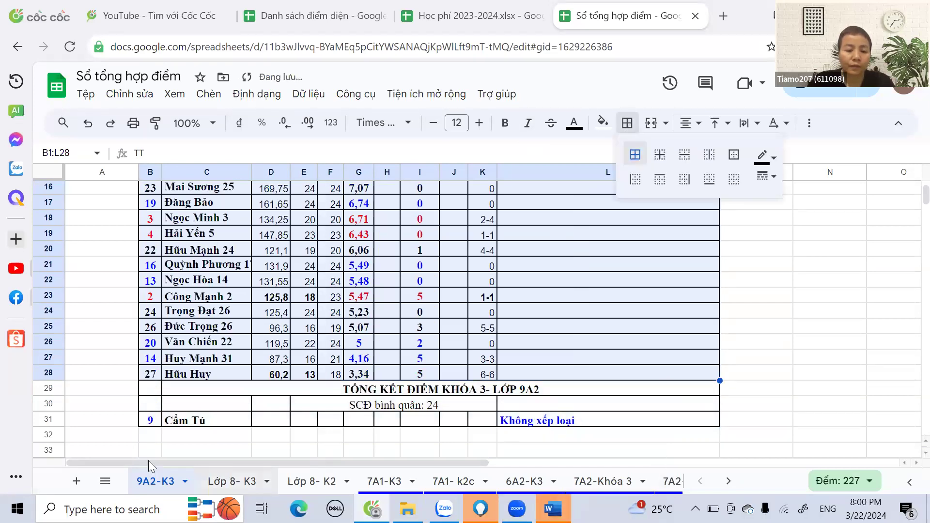
scroll(132, 399, up, 5)
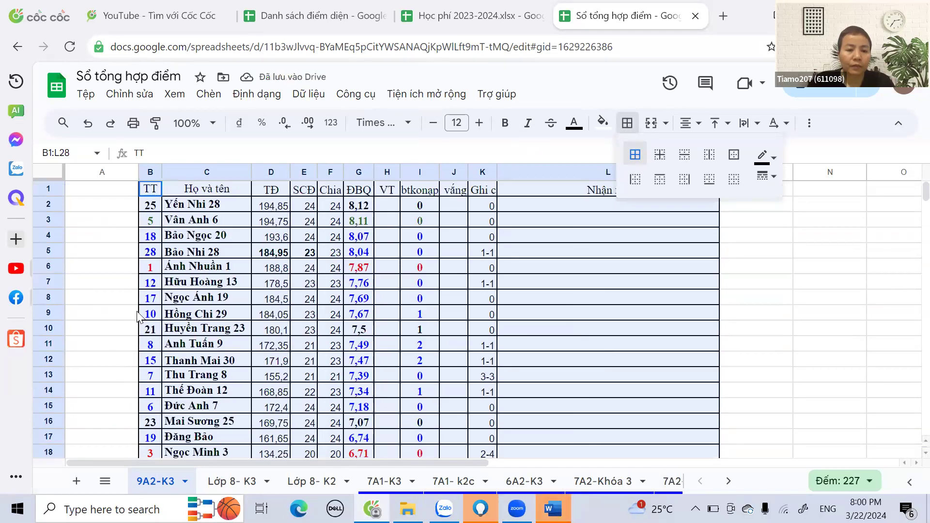
click(205, 223)
Step: Insert three empty rows above the table's header row
click(50, 188)
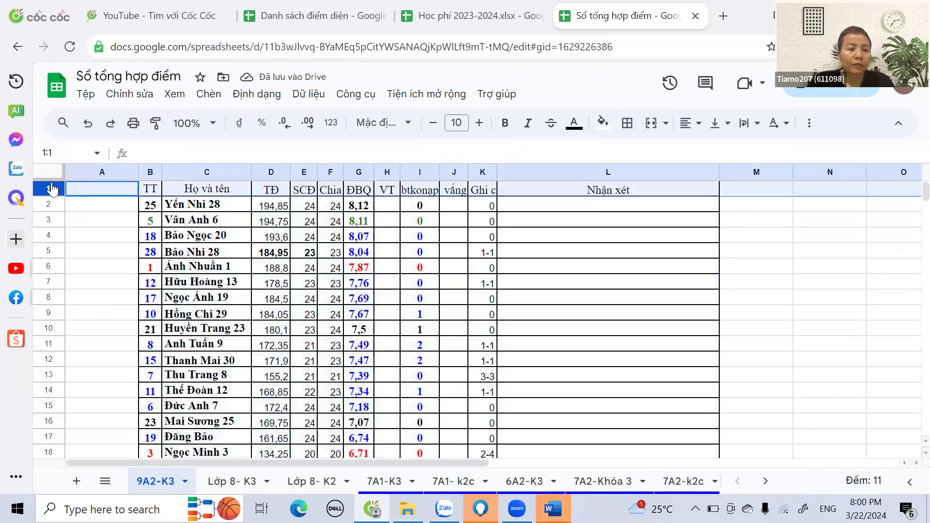
right_click(50, 188)
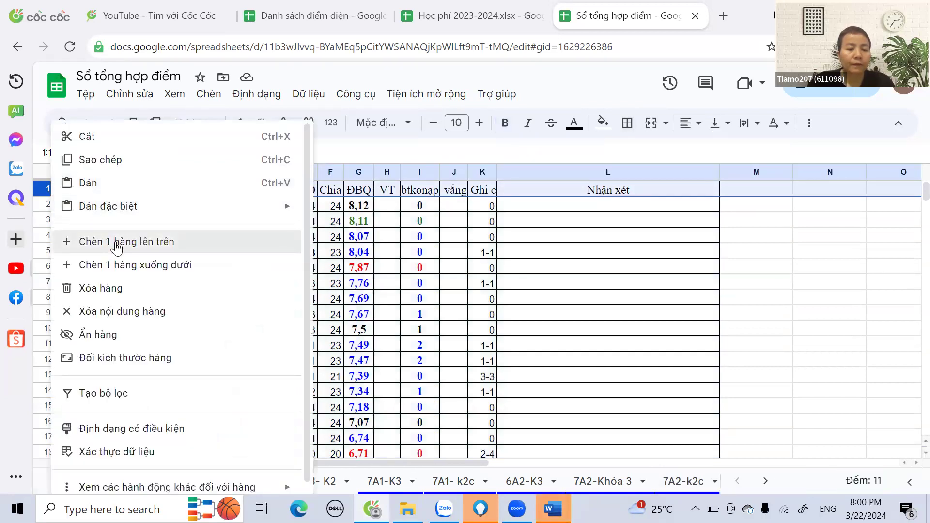
click(116, 242)
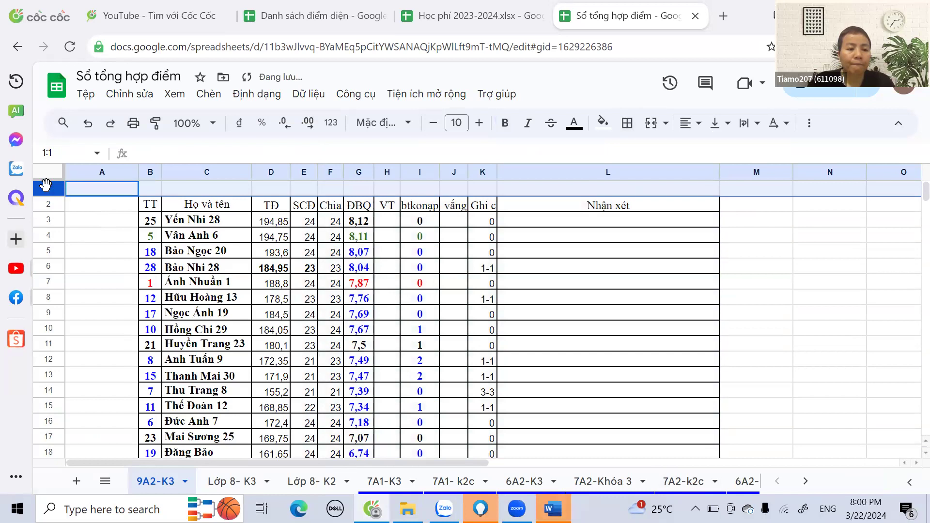
right_click(48, 190)
click(129, 246)
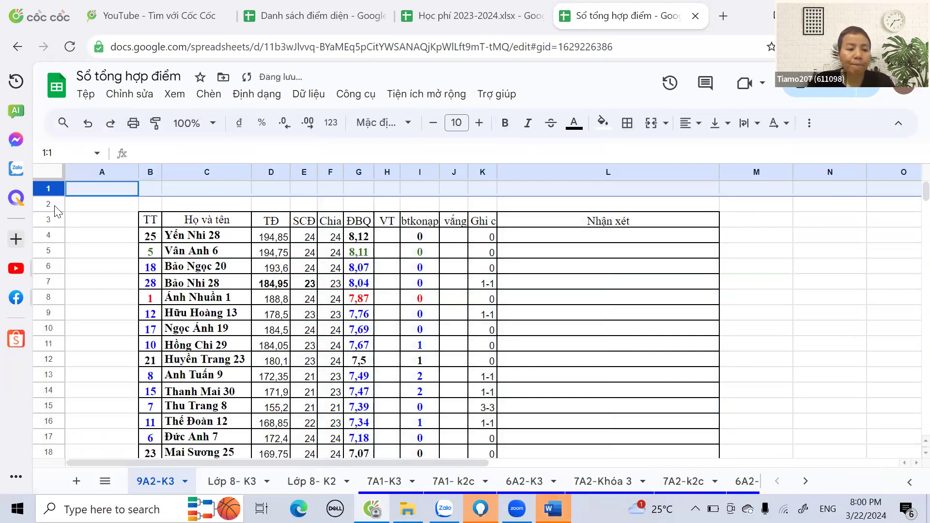
right_click(44, 191)
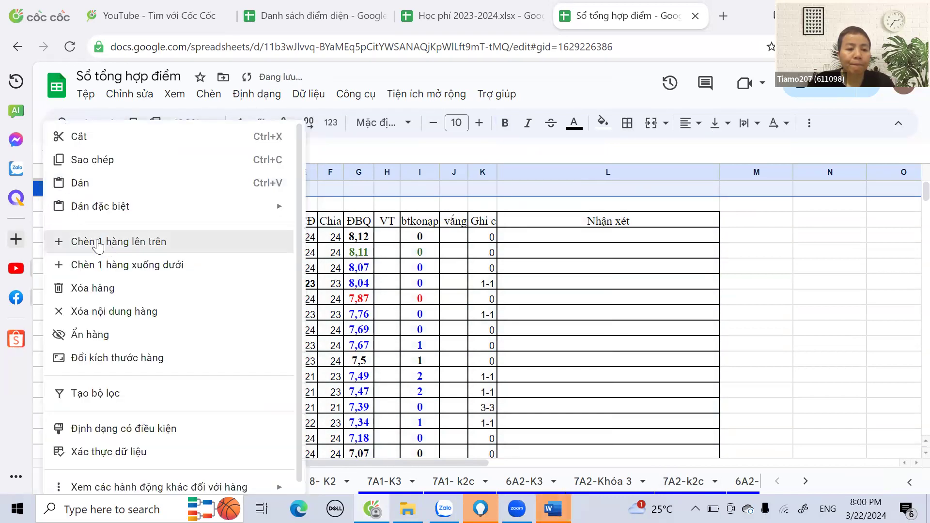
click(106, 243)
right_click(47, 193)
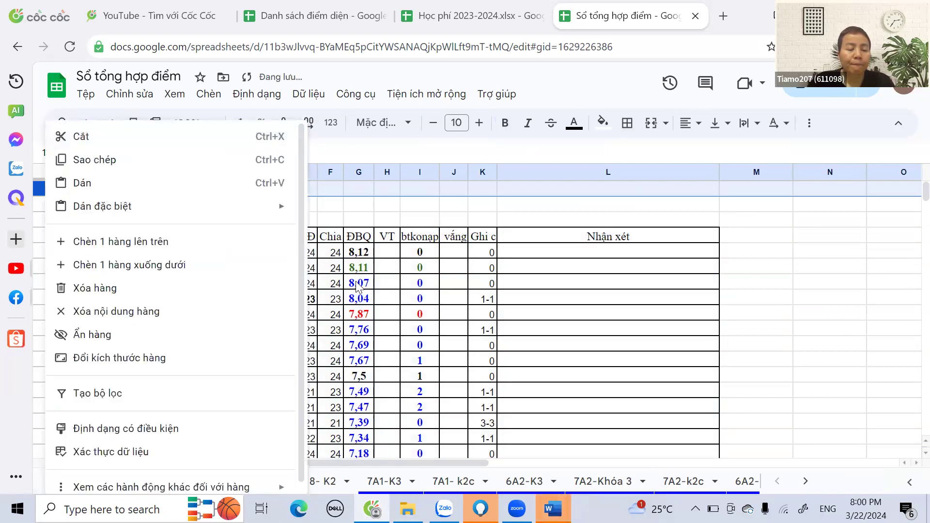
click(385, 284)
Step: Cut rows 32 to 34 with the title, the SCĐ bình quân line and student number 9, and paste them starting at row 1
scroll(372, 308, down, 9)
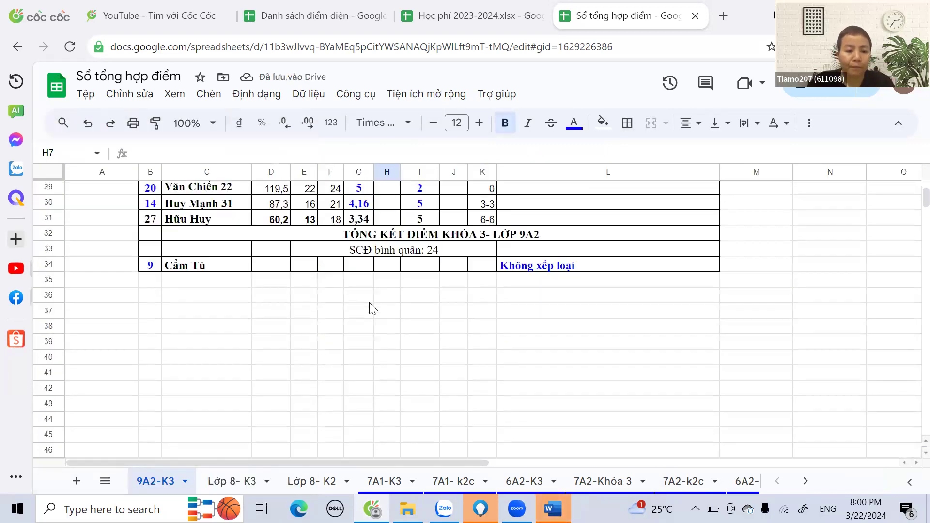
scroll(371, 308, up, 2)
drag(53, 306, 52, 337)
right_click(53, 336)
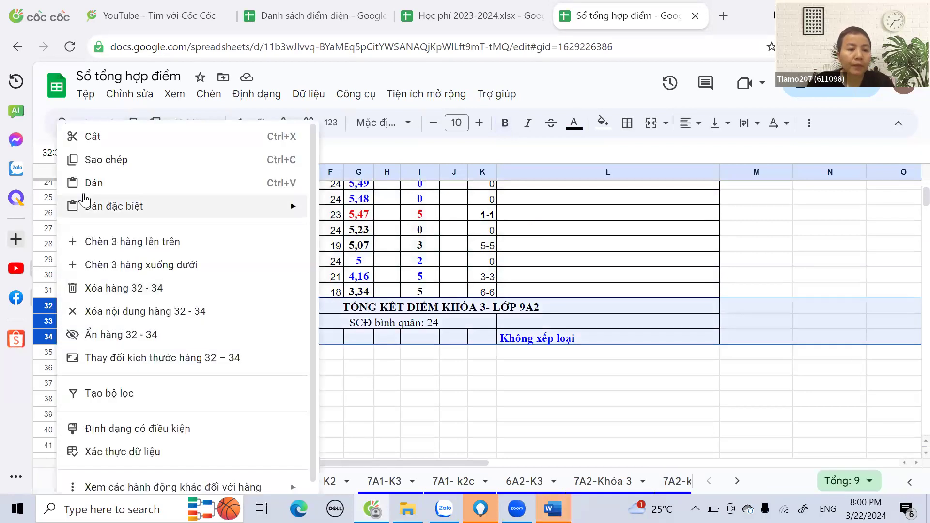
click(87, 140)
scroll(167, 295, up, 2)
scroll(178, 300, up, 7)
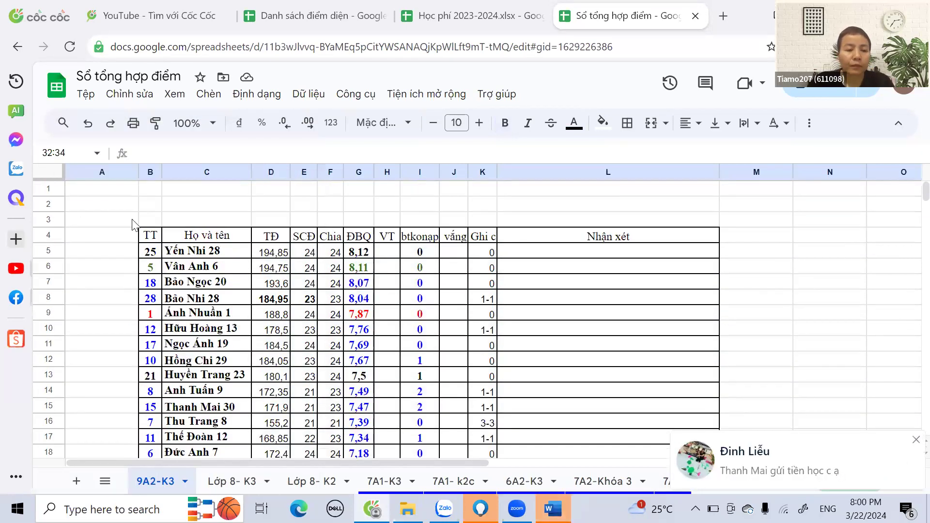
click(51, 188)
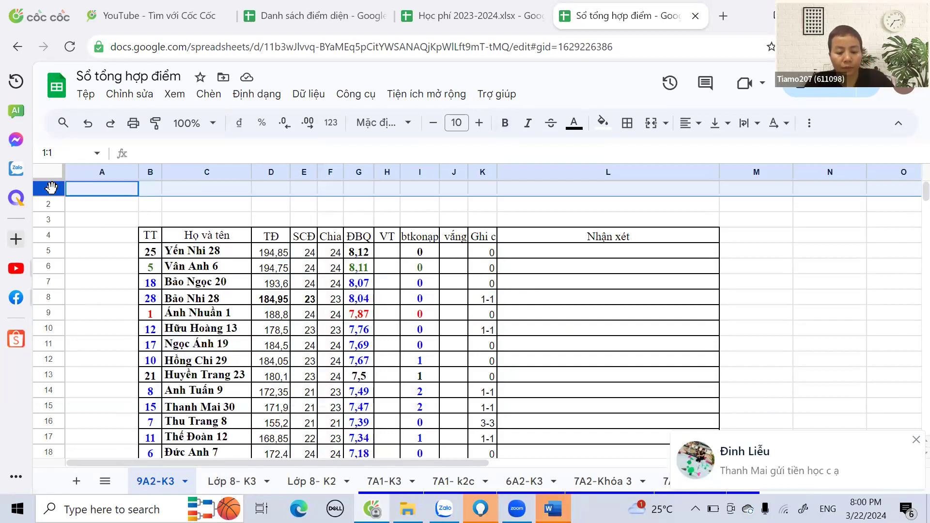
text(TỔNG KẾT ĐIỂM KHÓA 3- LỚP 9A2 SCĐ bình quân: 24 9	Cẩm Tú	Không xếp loại)
click(411, 297)
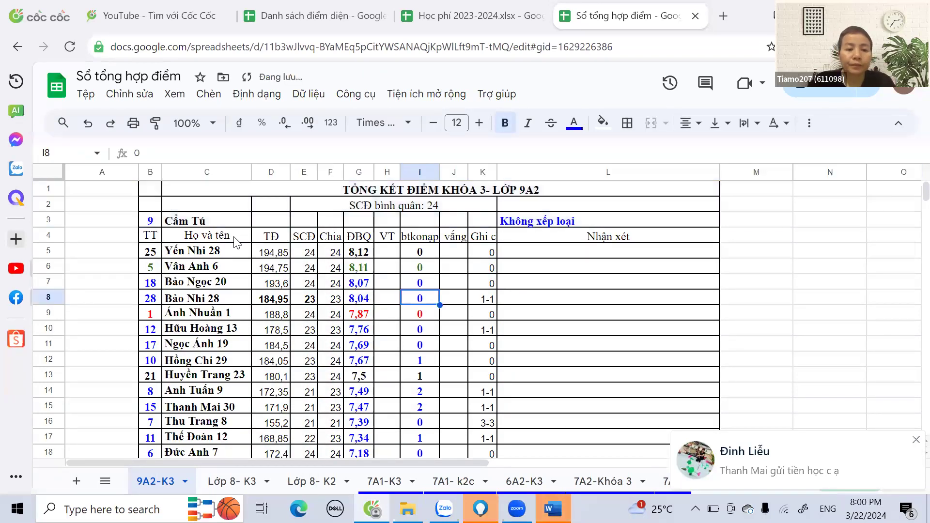
Step: Move the unranked student number 9's row from row 3 to row 32, below the last ranked student
click(52, 224)
right_click(49, 221)
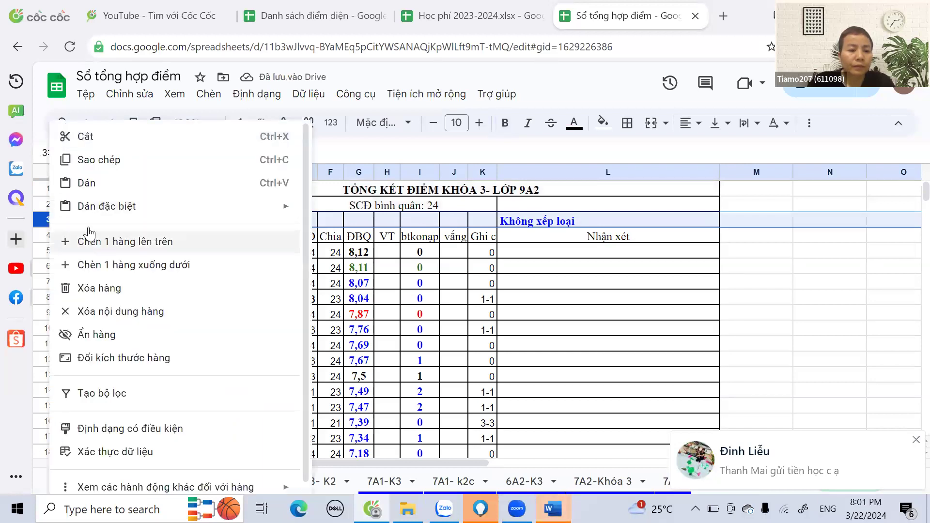
click(85, 140)
scroll(97, 267, down, 7)
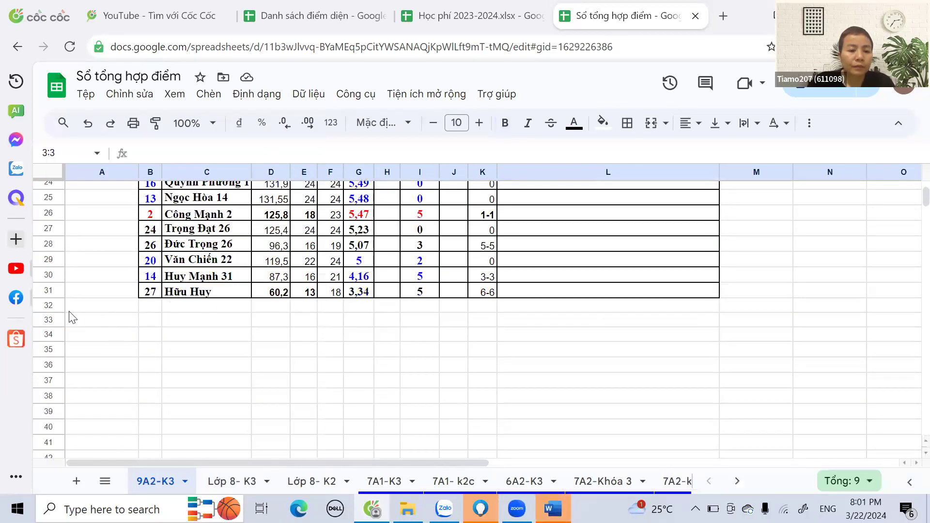
click(54, 305)
text(9	Cẩm Tú									Không xếp loại)
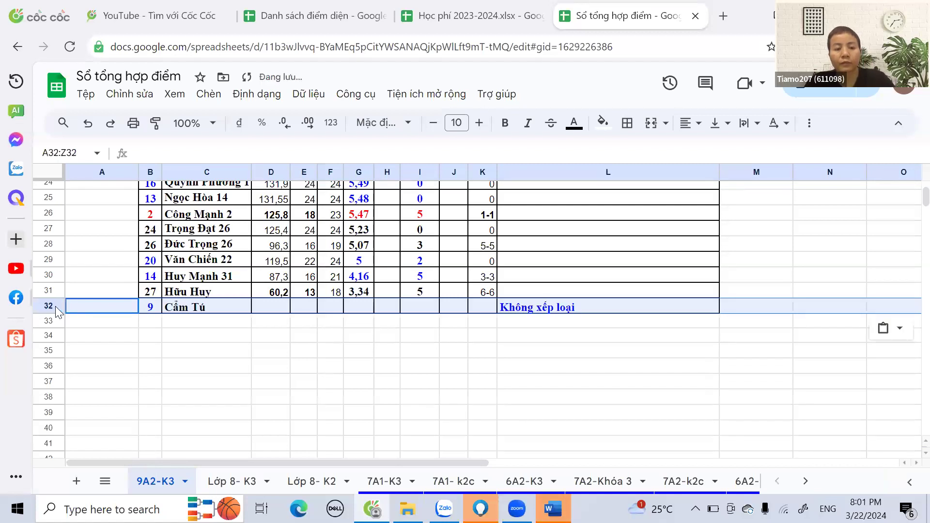
click(289, 367)
Step: Delete the empty row 3 between the SCĐ bình quân line and the table header
scroll(201, 229, up, 7)
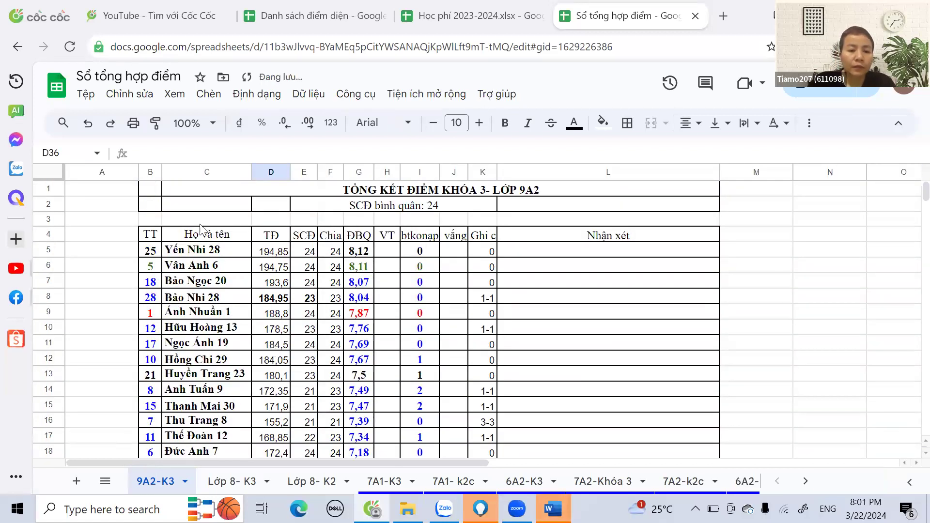
click(48, 219)
right_click(49, 219)
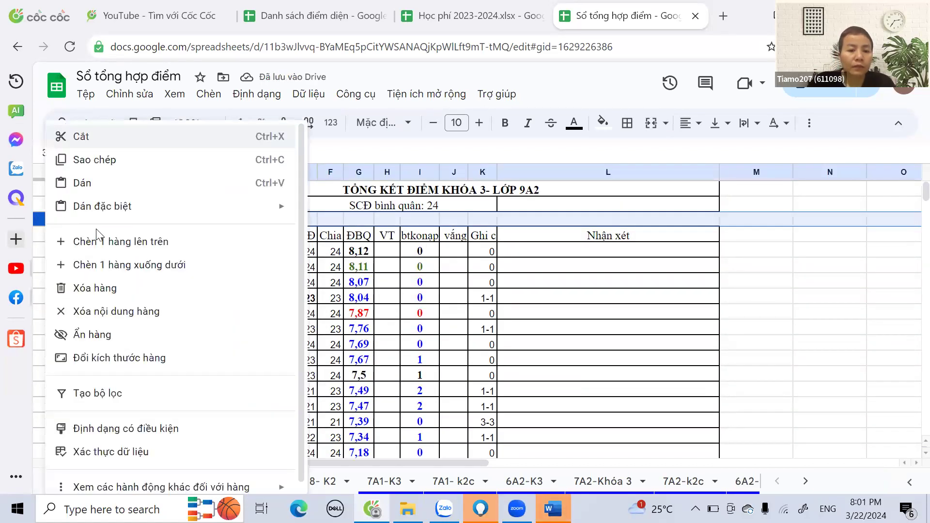
click(100, 291)
click(207, 282)
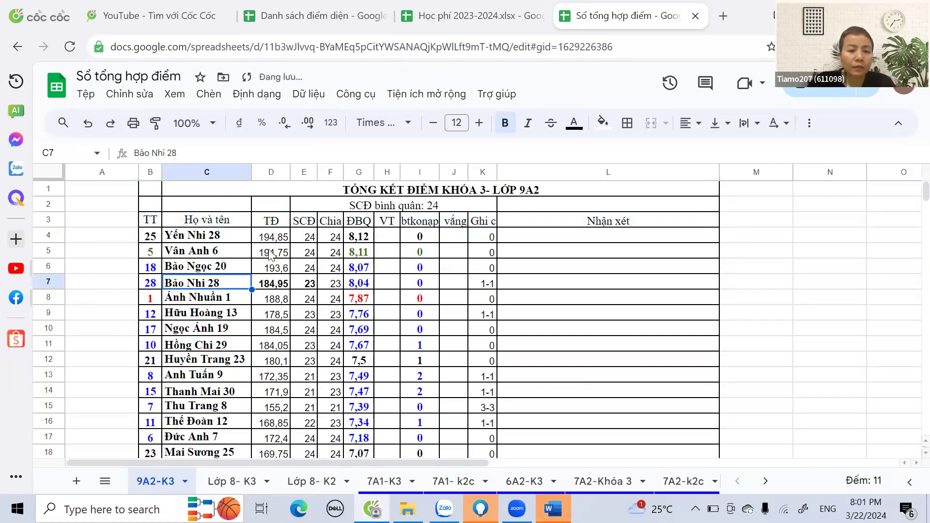
Step: Renumber the TT column consecutively from 1 to 28 in cells B4:B31 by filling down from 1 and 2
click(154, 237)
text(1)
key(Return)
text(2)
drag(152, 237, 162, 413)
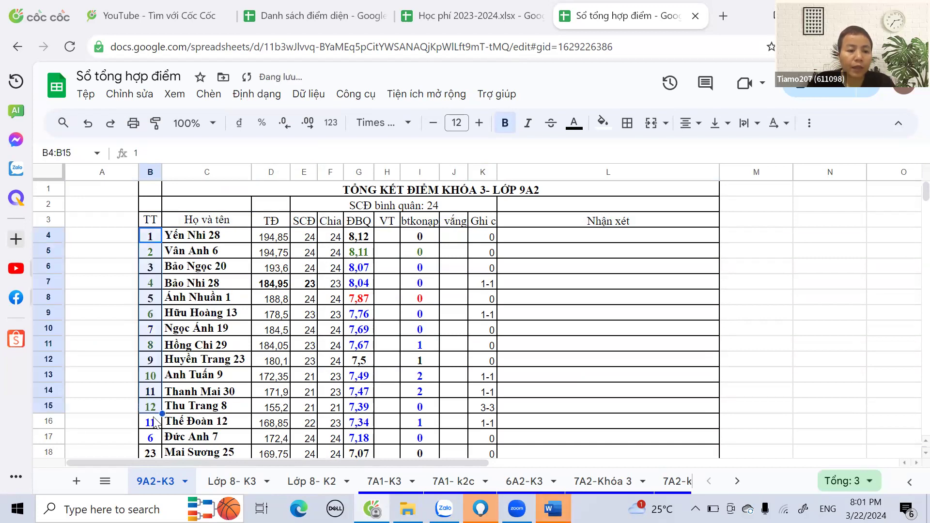
scroll(165, 277, down, 5)
drag(160, 266, 160, 404)
scroll(163, 281, down, 3)
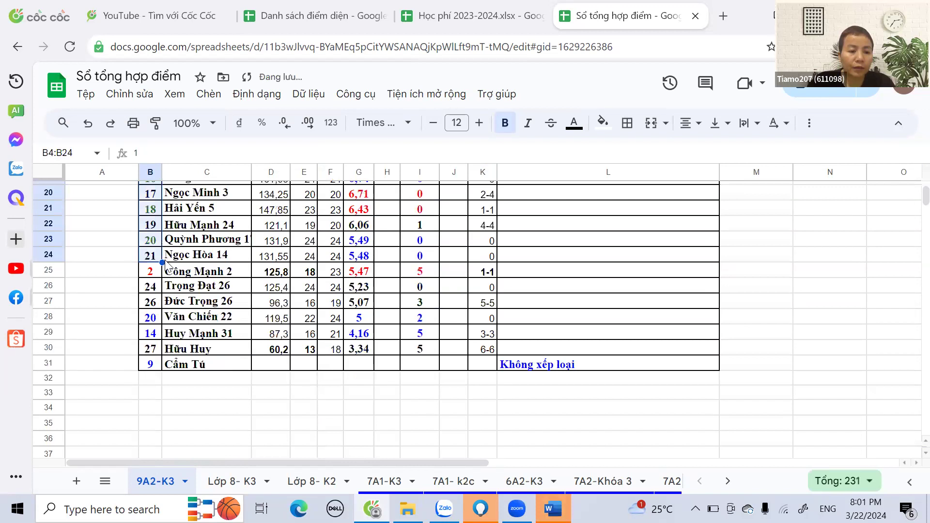
drag(162, 264, 162, 370)
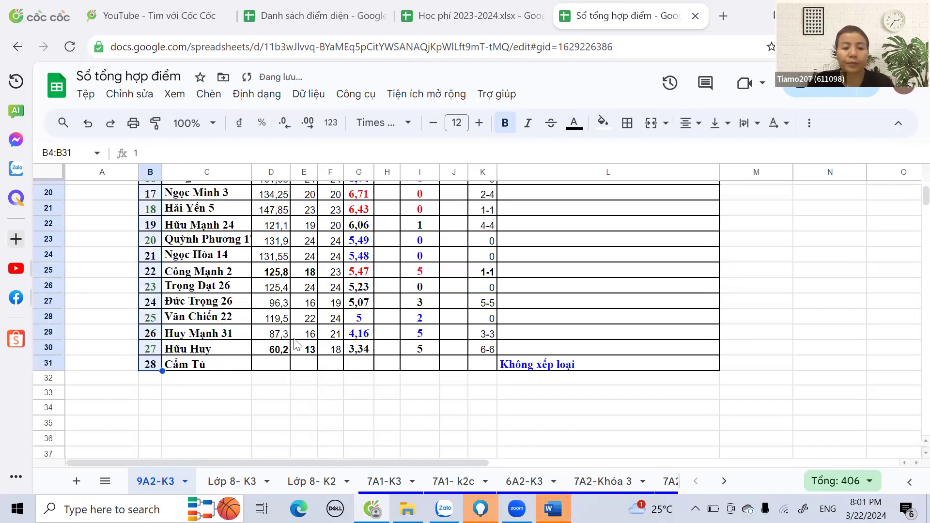
scroll(611, 276, up, 7)
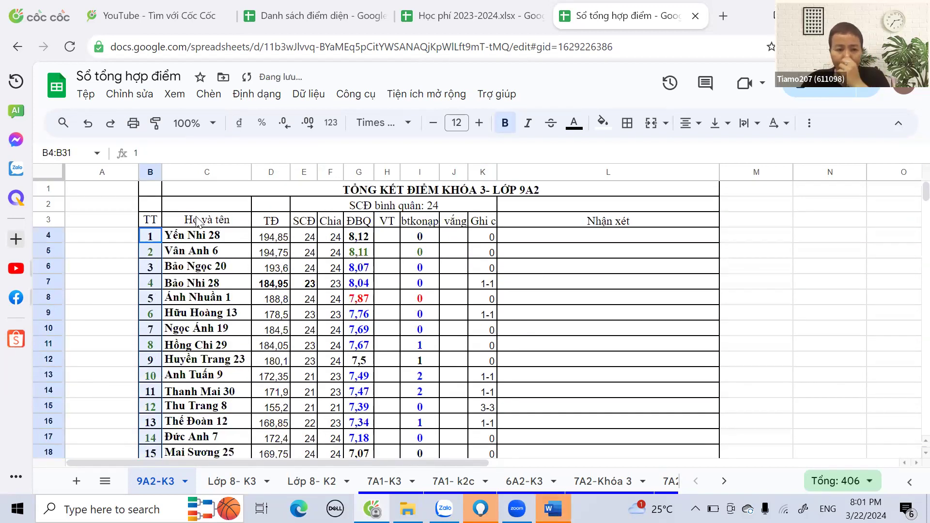
Step: Make the column headings in row 3 bold, from TT through Nhận xét
drag(151, 221, 646, 224)
click(501, 127)
click(362, 254)
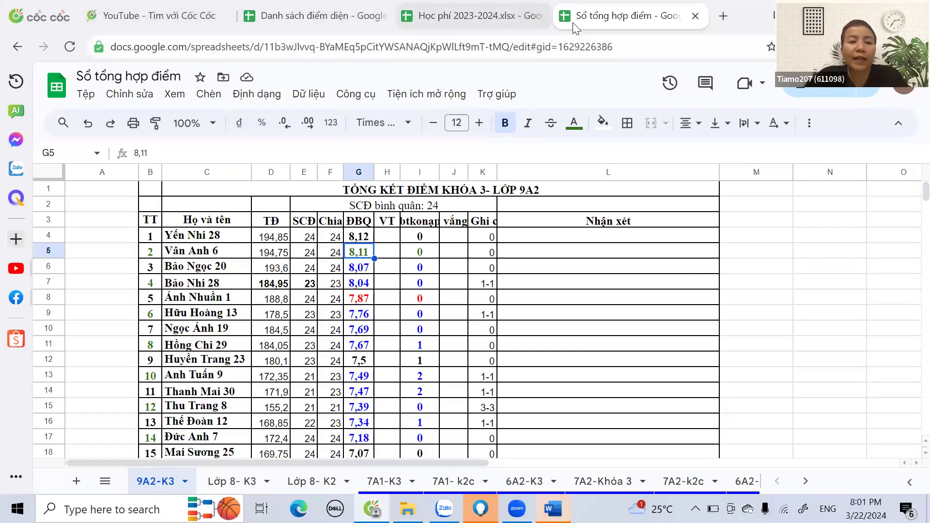
Step: Enter 1 in the VT column and 0 in the vắng column for the first-ranked student in row 4
click(278, 237)
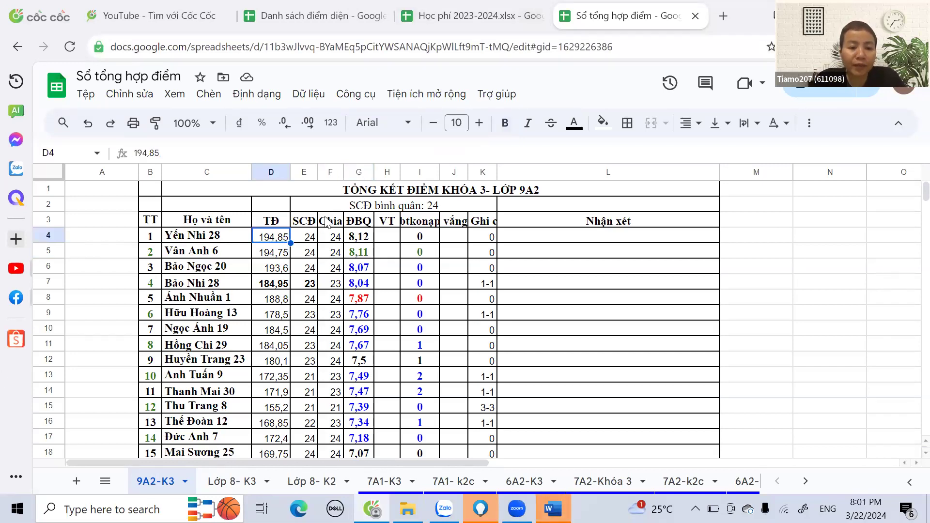
click(360, 238)
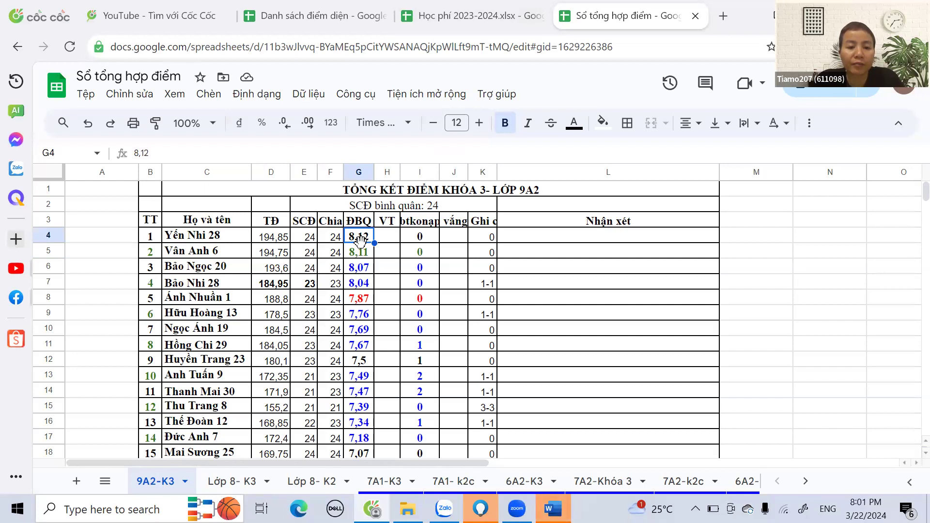
click(394, 240)
text(1)
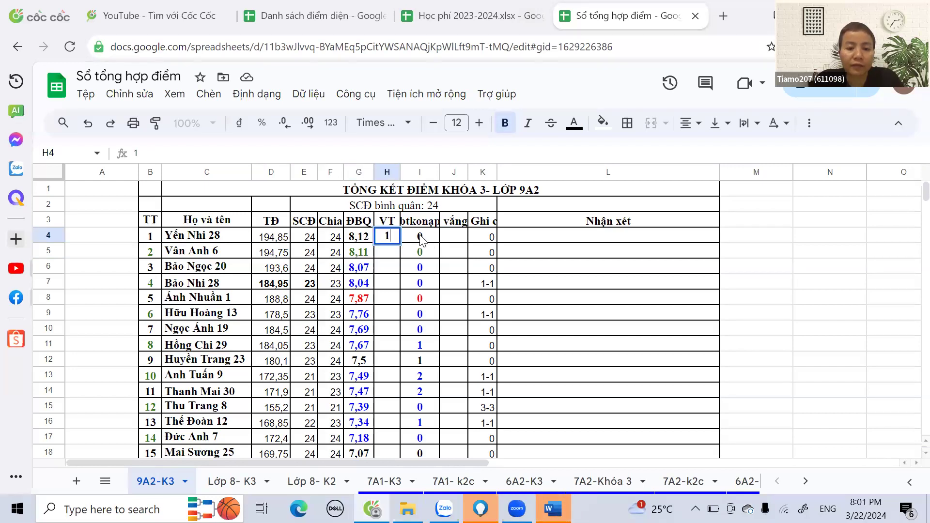
click(420, 238)
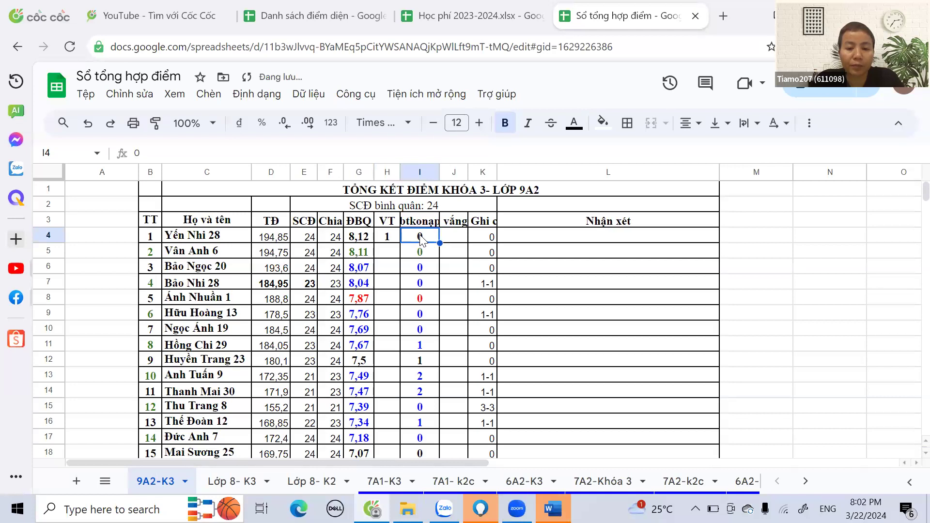
click(449, 242)
text(0)
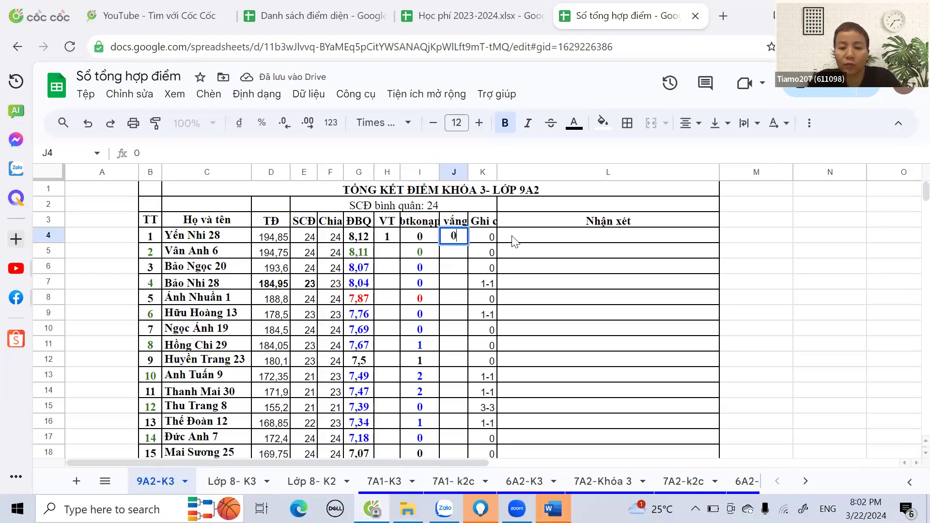
Step: Write the comment "Xuất sắc, Vị thứ nhất," in the Nhận xét cell of the row 4 student
click(514, 240)
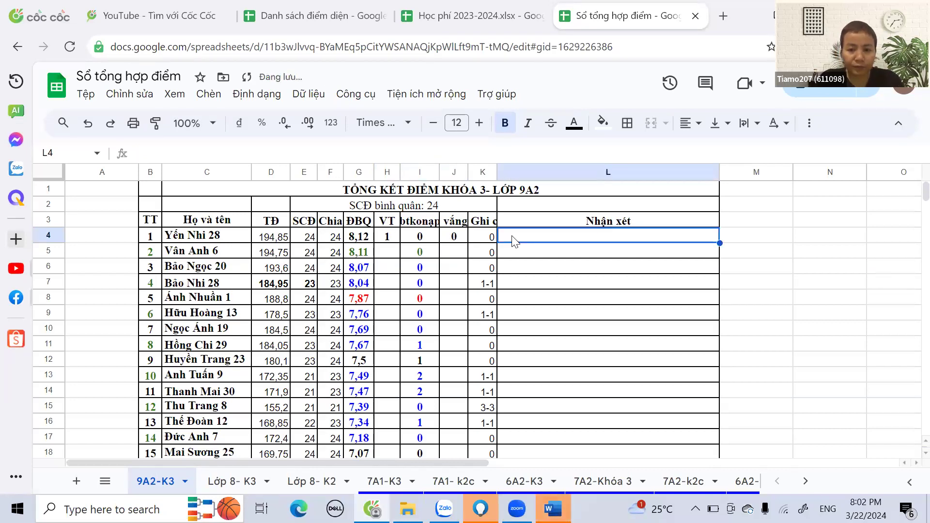
text(Xuất)
text( saắc)
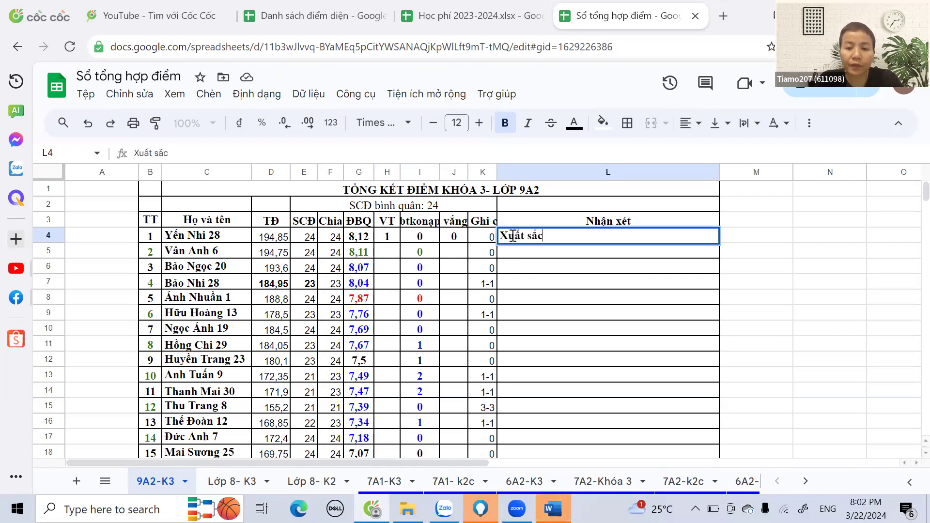
text( Vt1)
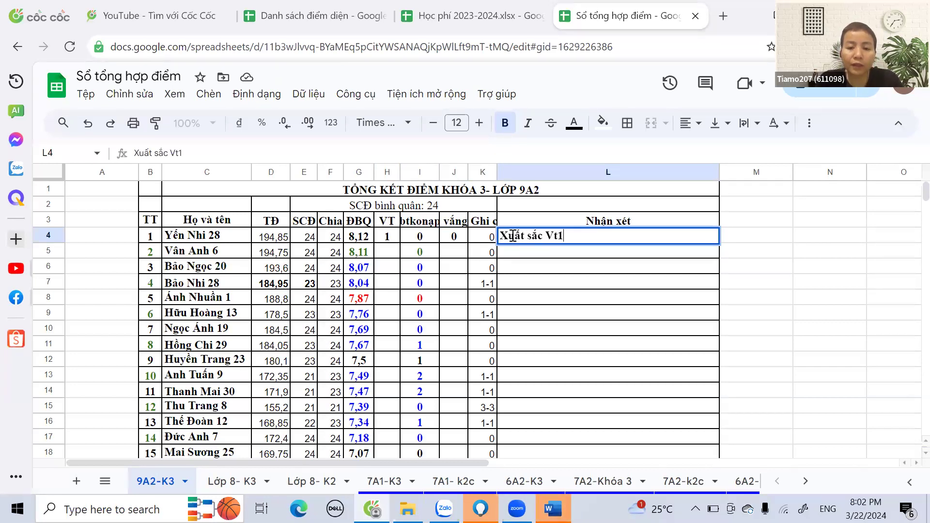
text(VT)
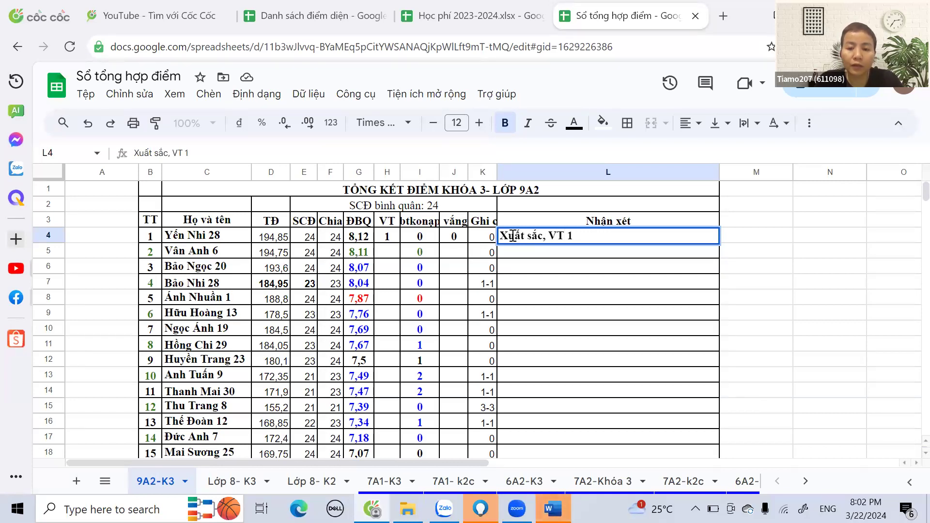
text( thư nhats)
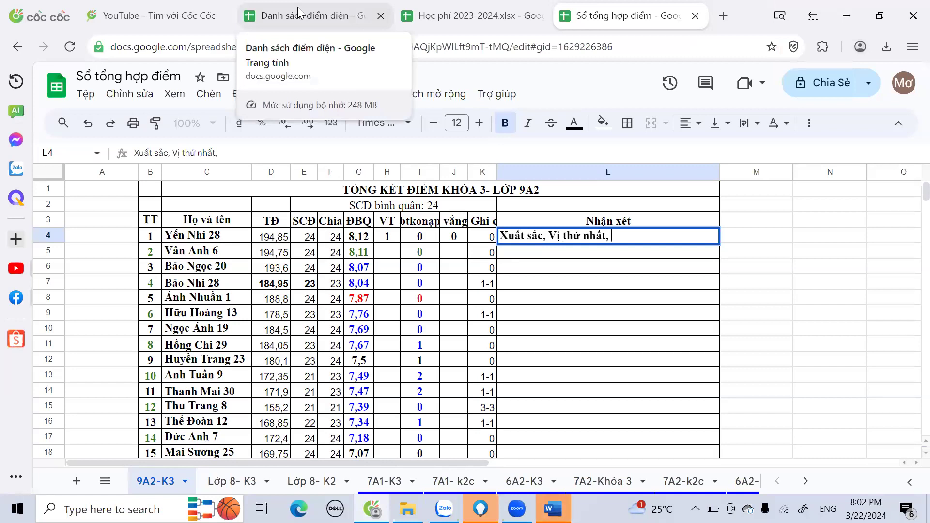
Step: Switch to the Danh sách điểm diện spreadsheet and replace the x in cell Z15 with a score of 6
click(299, 13)
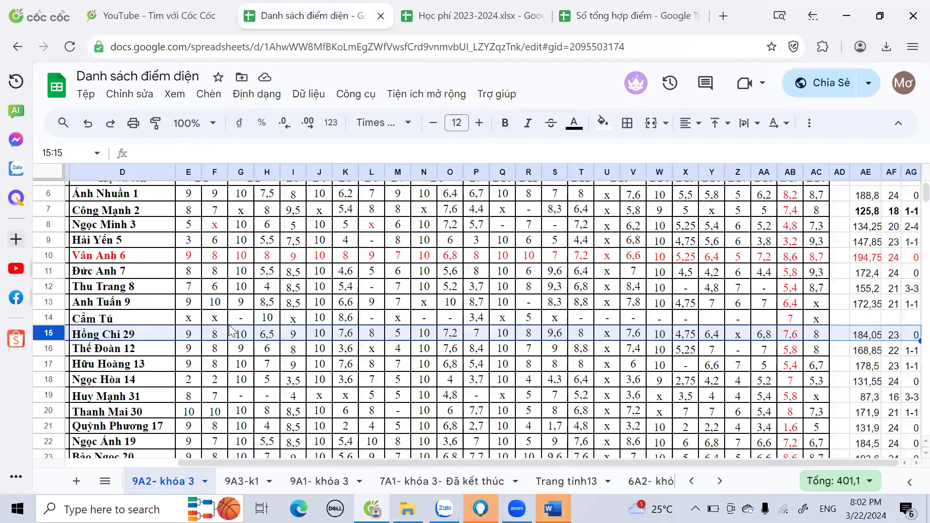
key(ctrl+c)
click(739, 339)
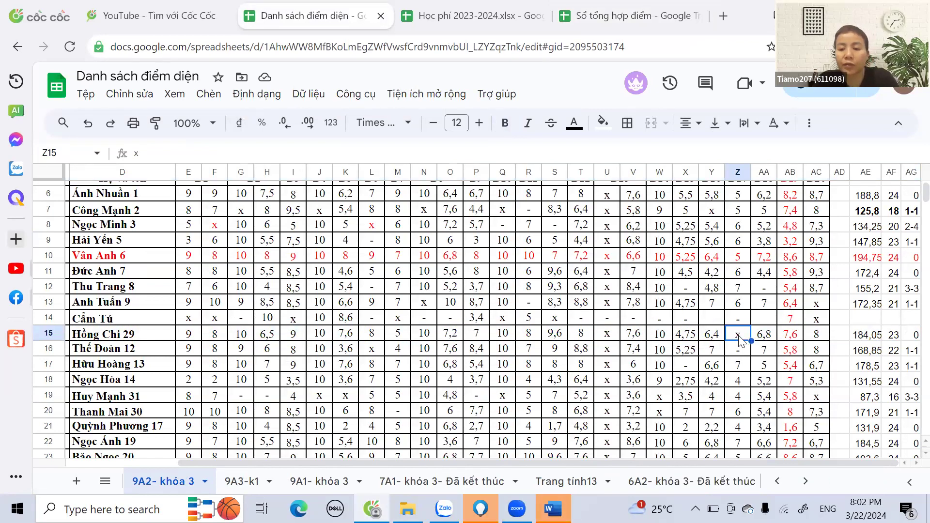
text(6)
key(Return)
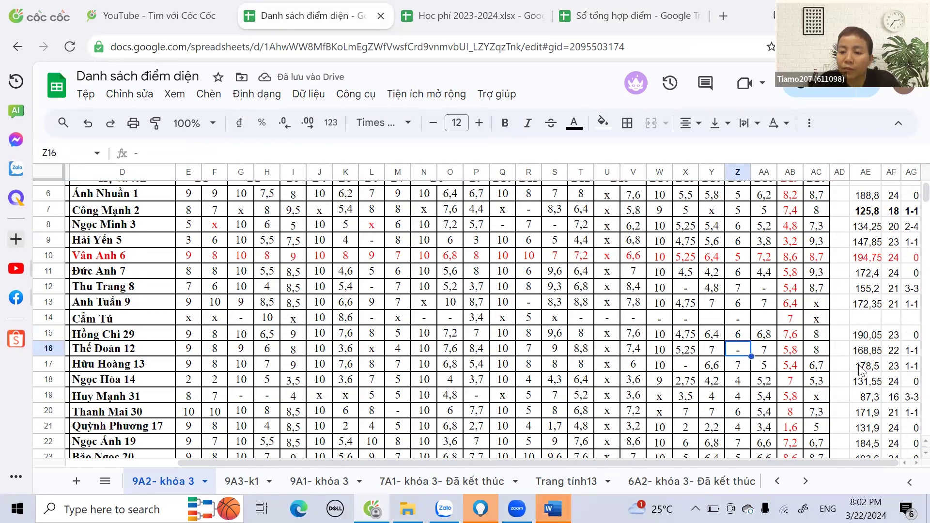
Step: Set the number of scores in cell AF15 to 24
click(894, 336)
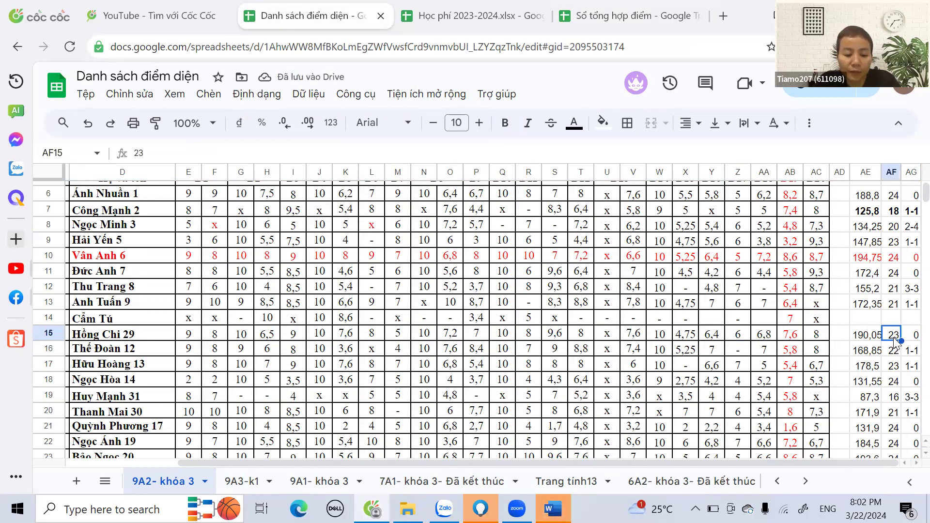
text(24)
click(894, 366)
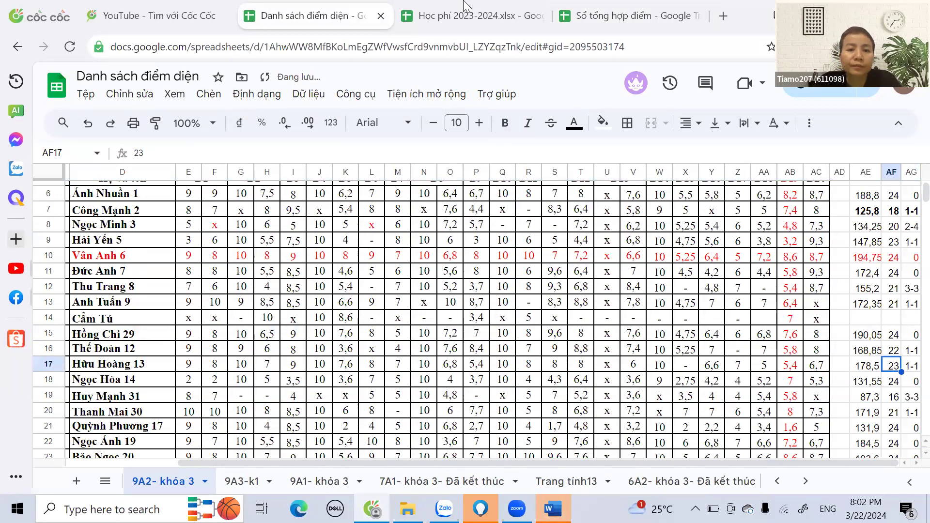
Step: Return to the Sổ tổng hợp điểm spreadsheet and set the total score (TĐ) in cell D11 to 190,055
click(620, 16)
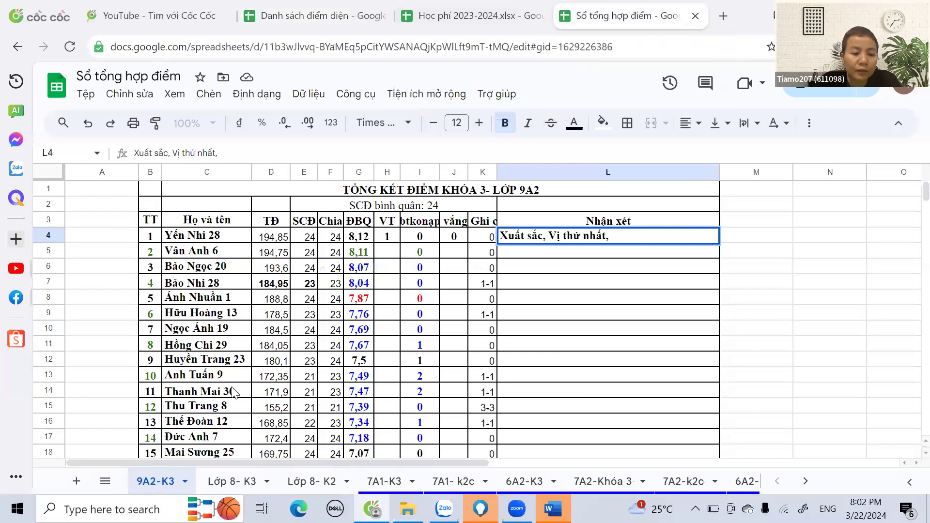
scroll(233, 391, down, 5)
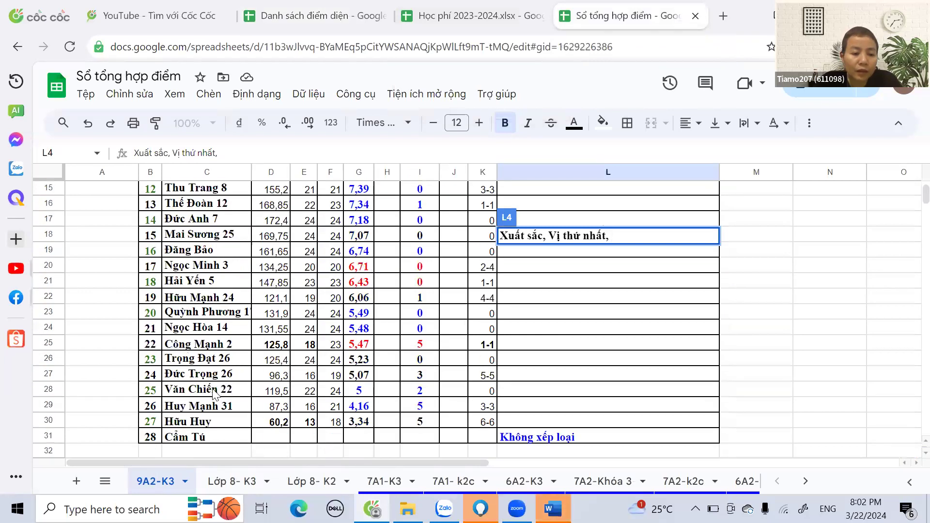
scroll(223, 371, up, 3)
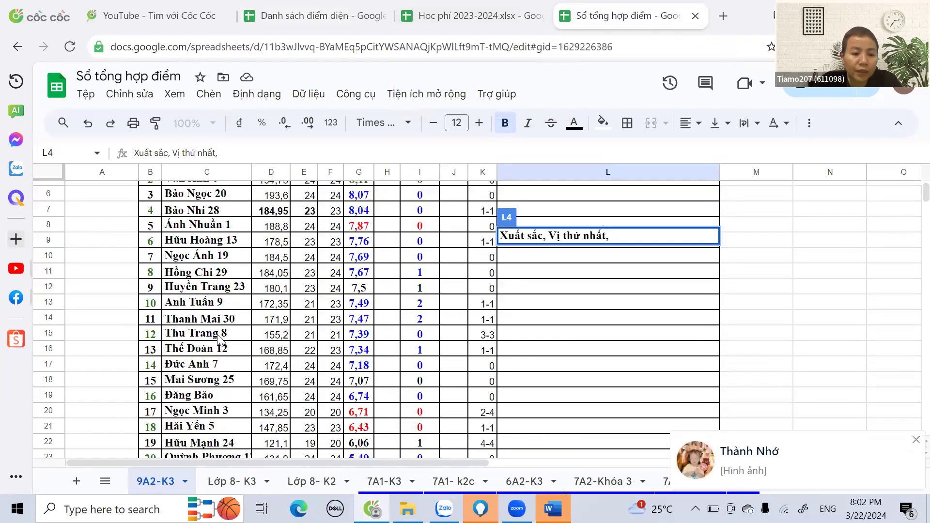
scroll(219, 301, up, 2)
scroll(219, 301, down, 2)
scroll(219, 302, up, 2)
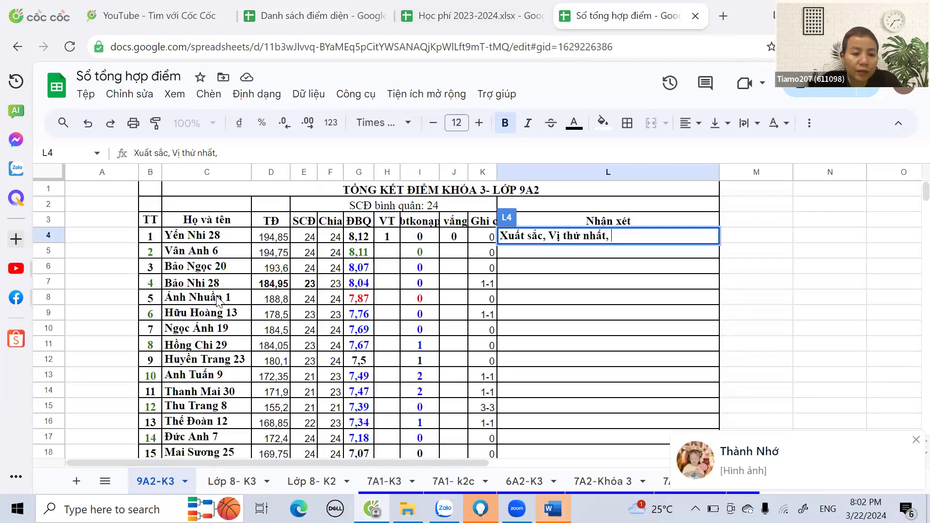
click(269, 349)
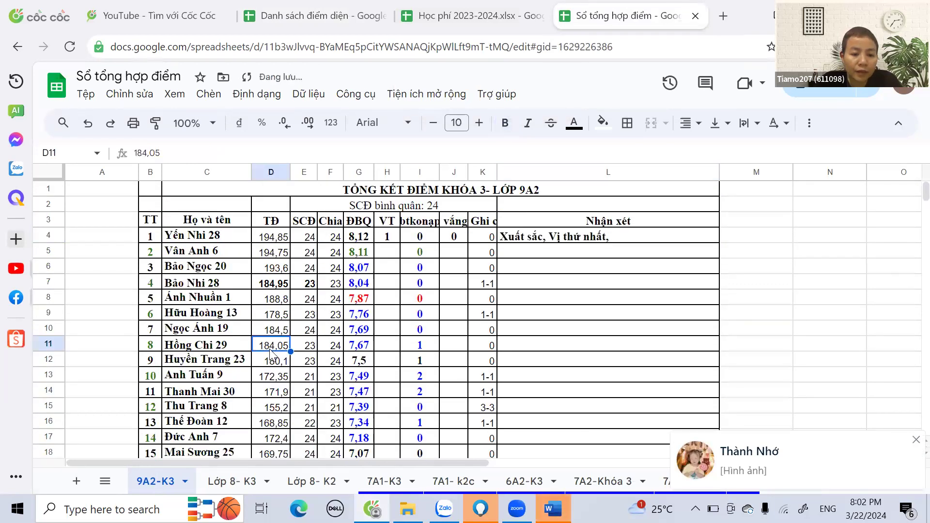
text(190)
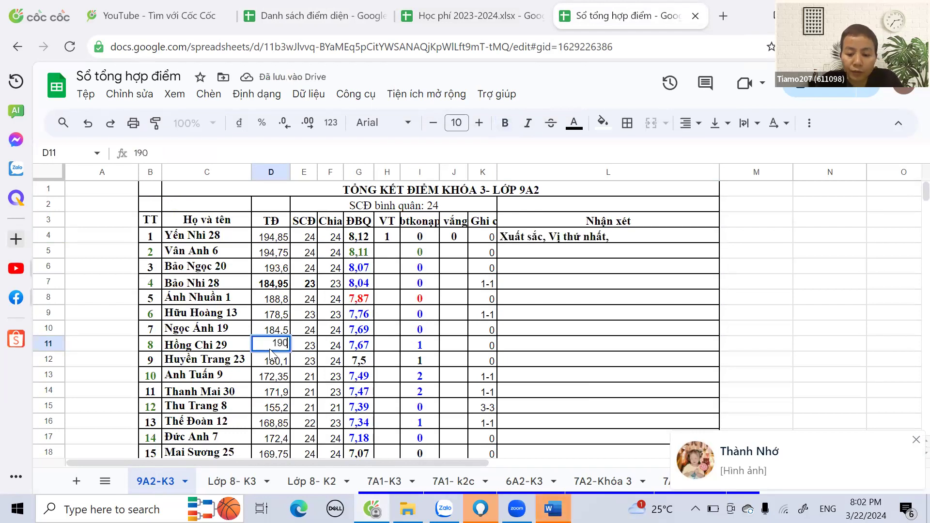
text(,055)
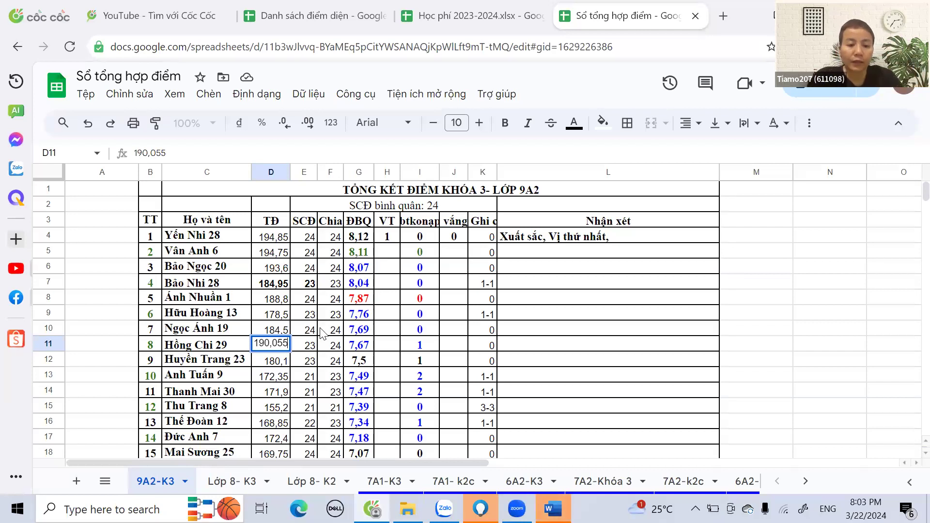
Step: Set the row 11 student's SCĐ to 24 and the unsubmitted homework count to 0
click(305, 344)
text(24)
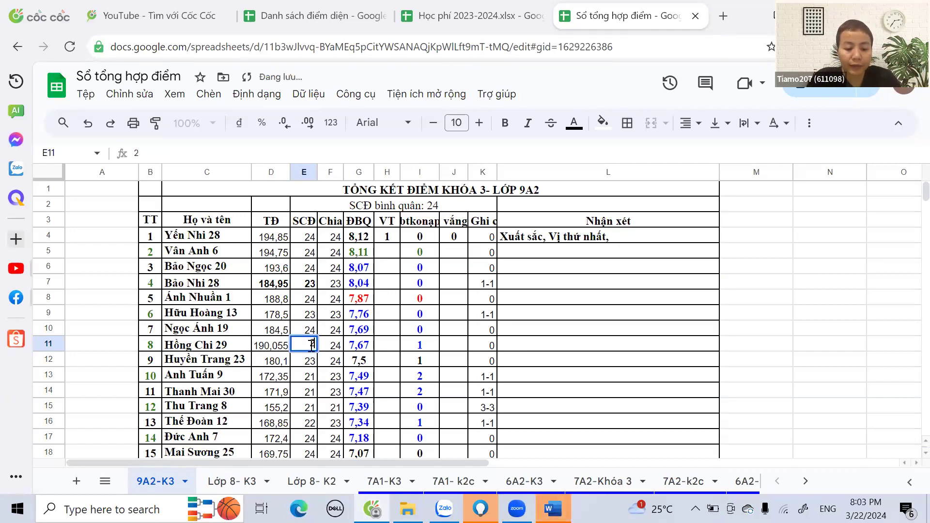
click(420, 346)
text(0)
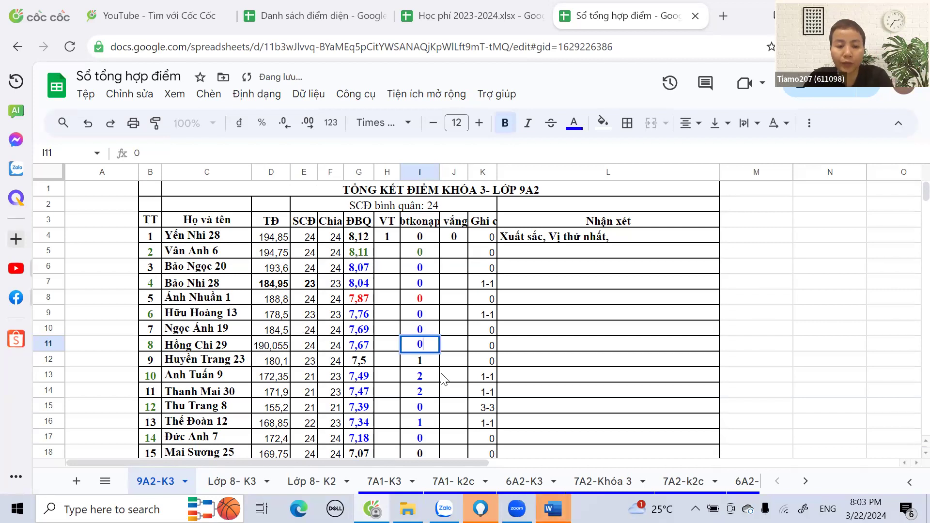
click(354, 381)
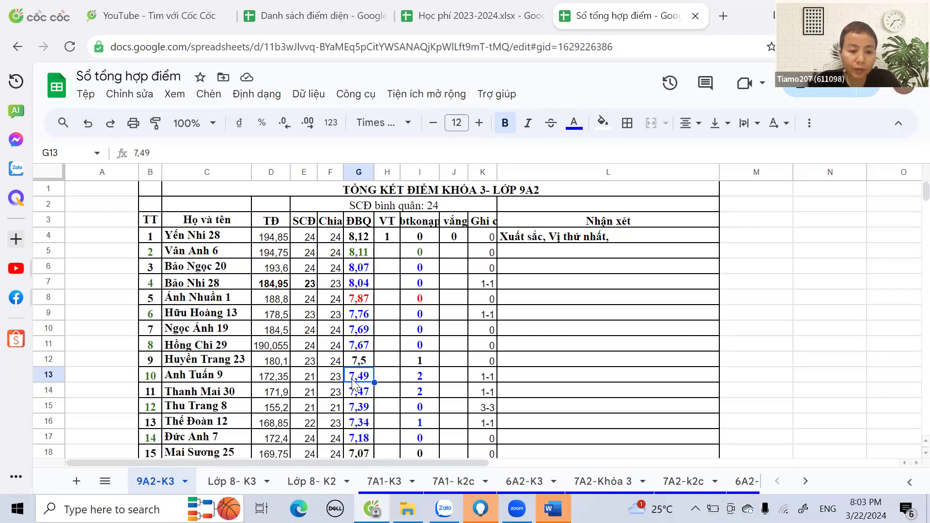
Step: Correct the total score in cell D11 to 190,05
click(285, 347)
double_click(285, 347)
key(BackSpace)
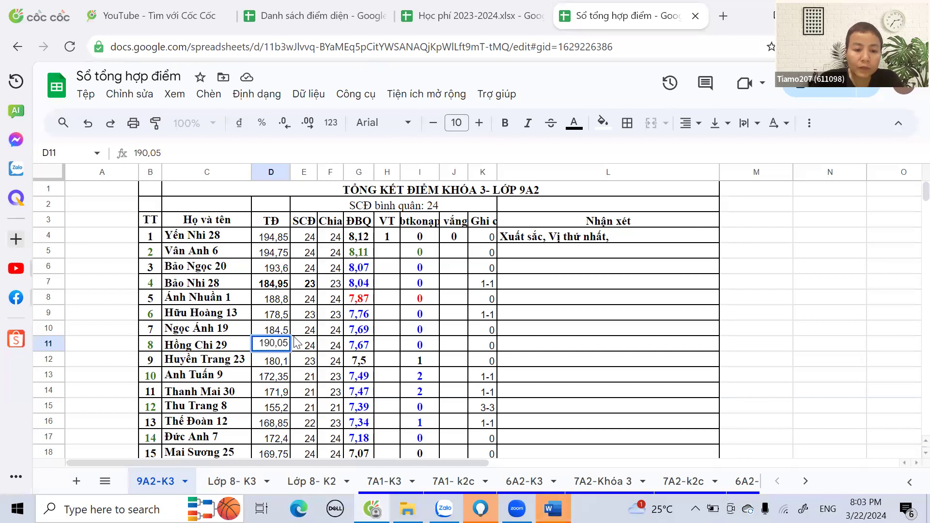
click(316, 364)
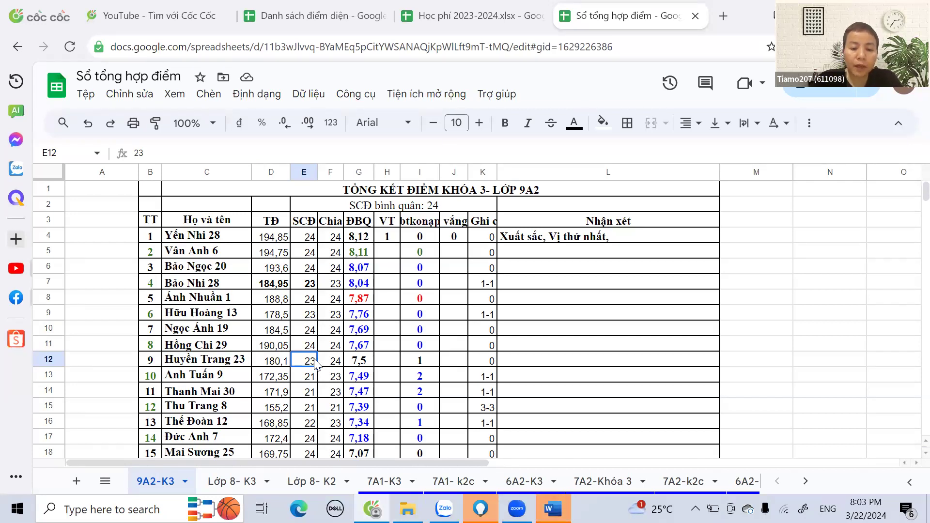
Step: Set the average score (ĐBQ) in cell G12 to 7,92
click(357, 364)
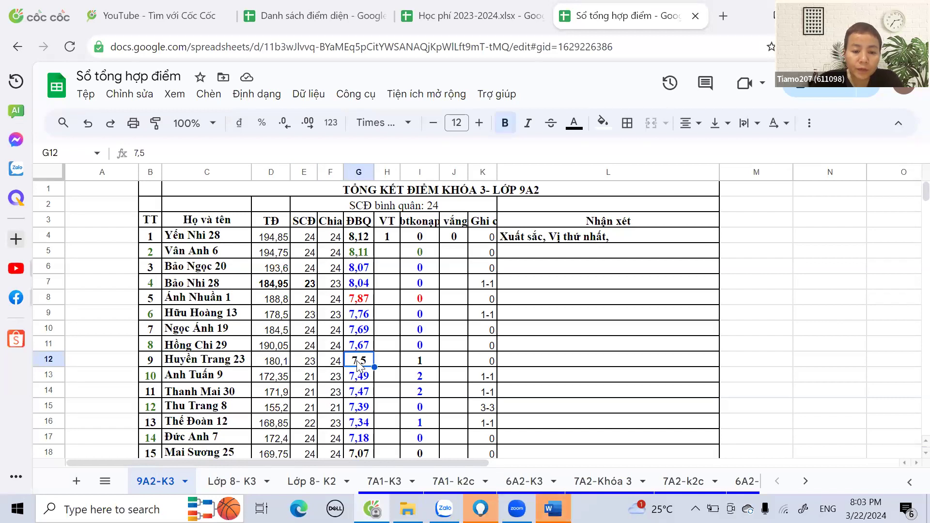
text(7)
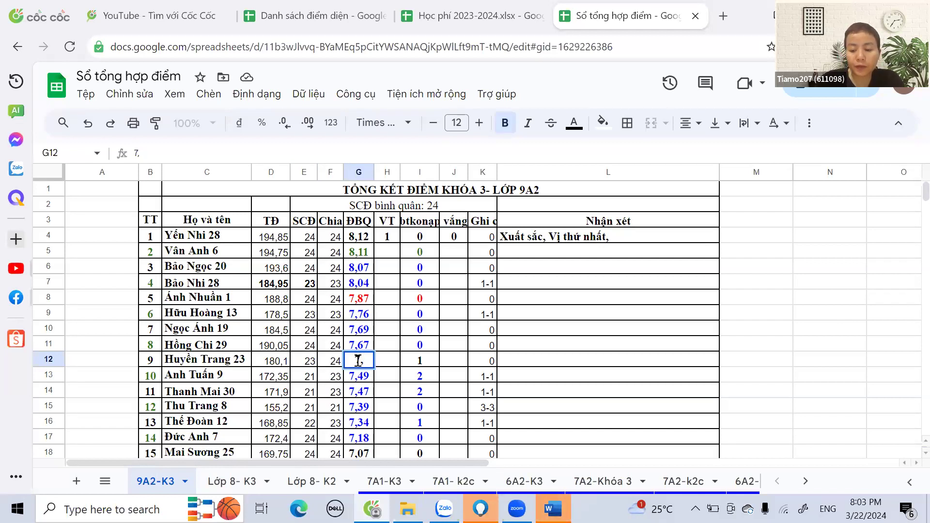
text(,92)
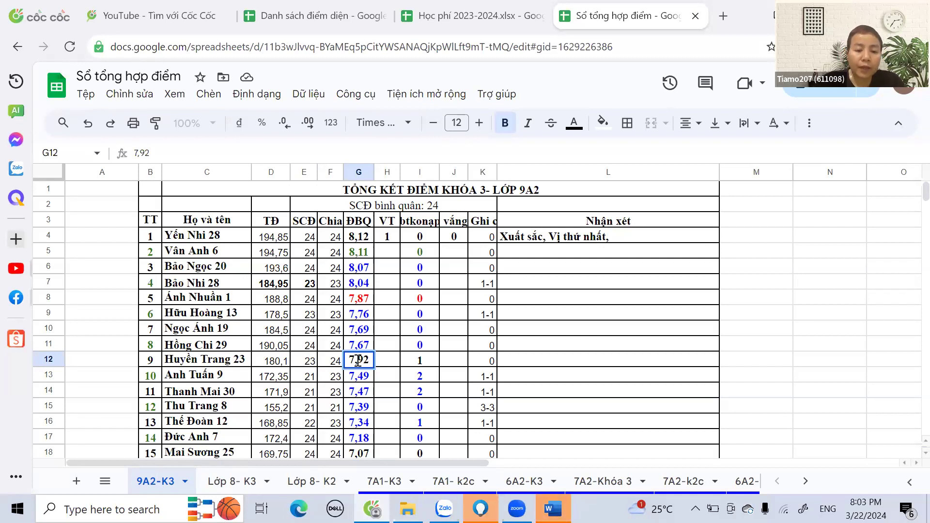
click(178, 297)
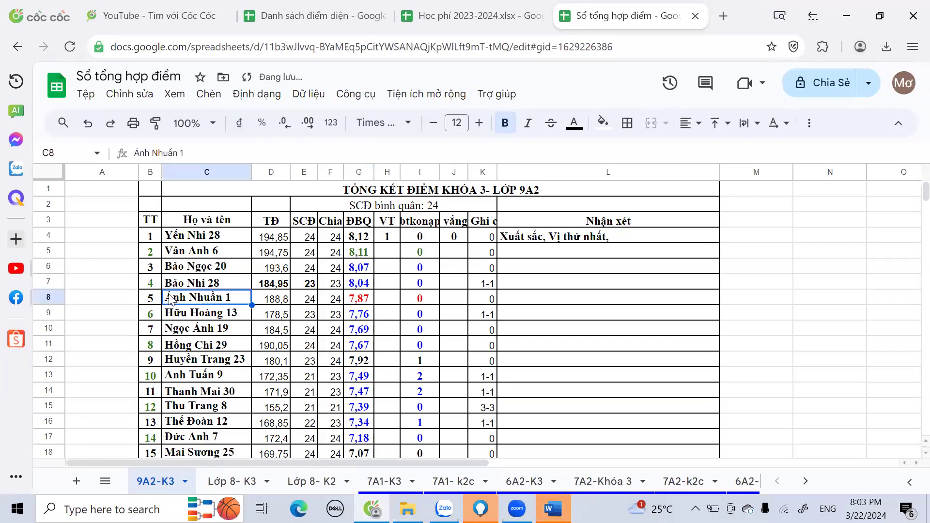
click(99, 303)
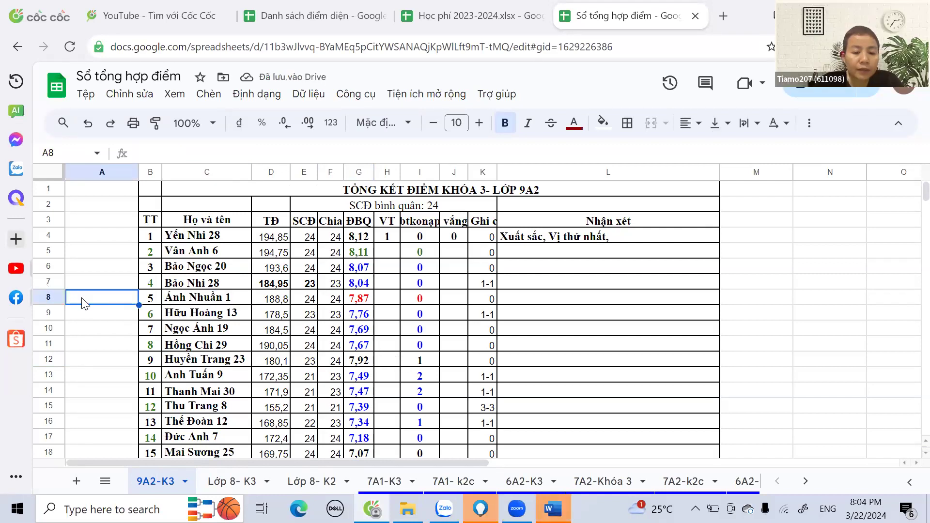
click(183, 395)
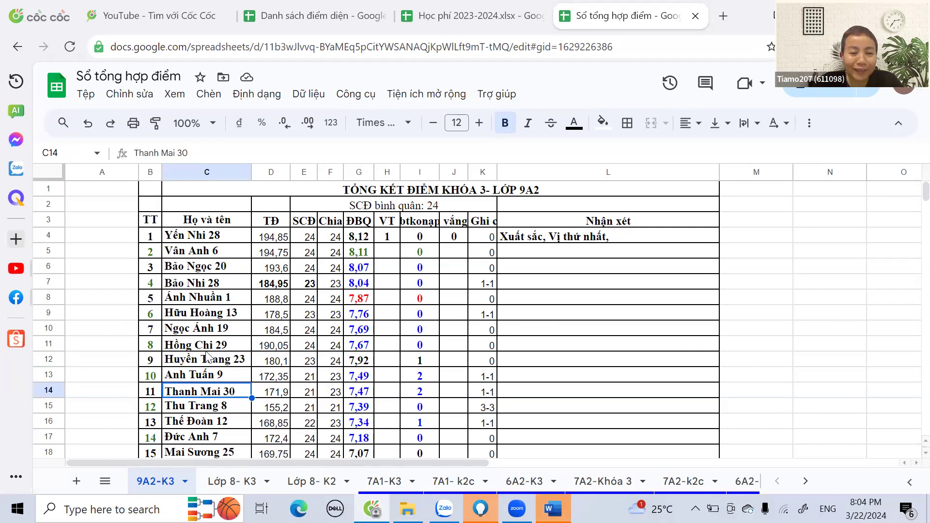
Step: Undo the average score change in cell G12, keeping the corrected total score in D11
click(369, 349)
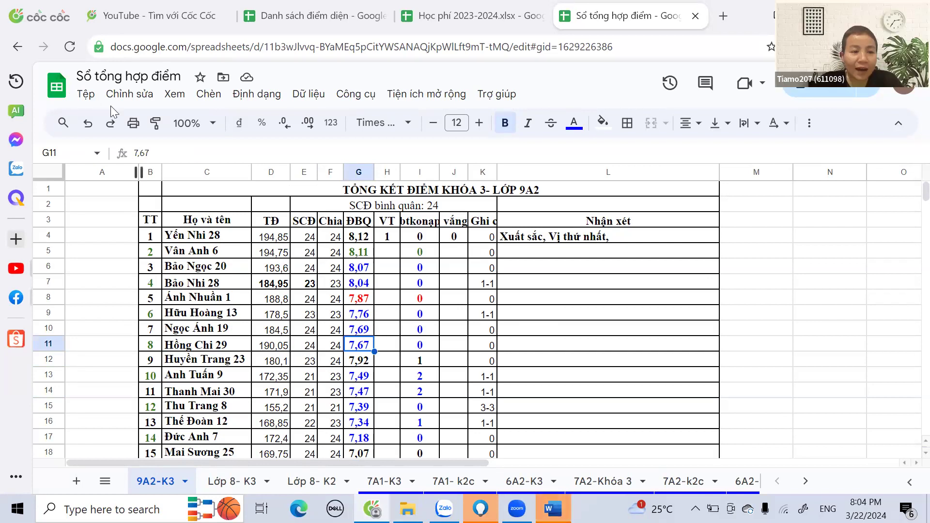
click(88, 125)
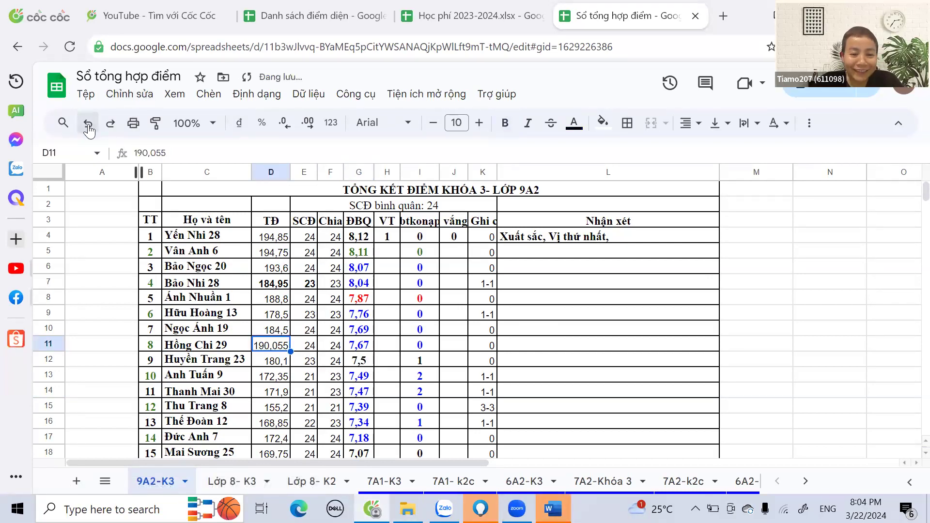
click(109, 125)
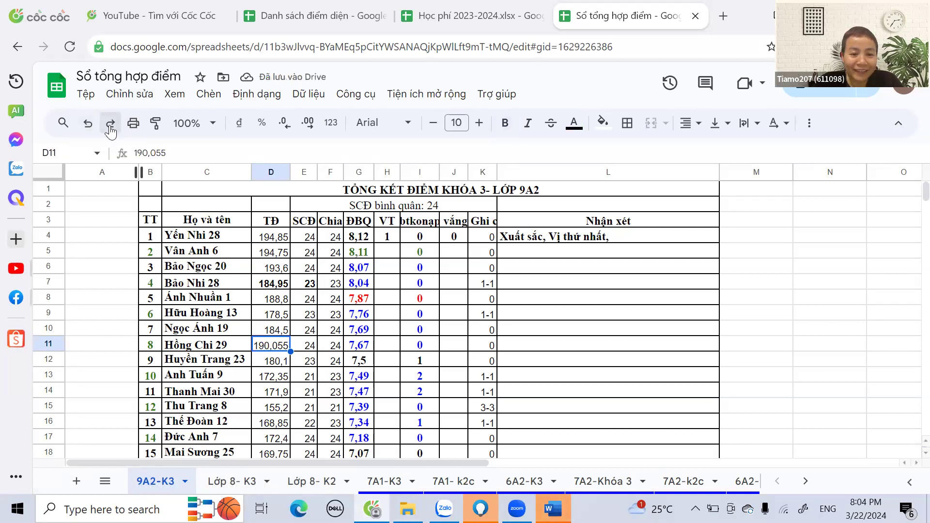
Step: Set the average score (ĐBQ) in cell G11 to 7,92
click(361, 346)
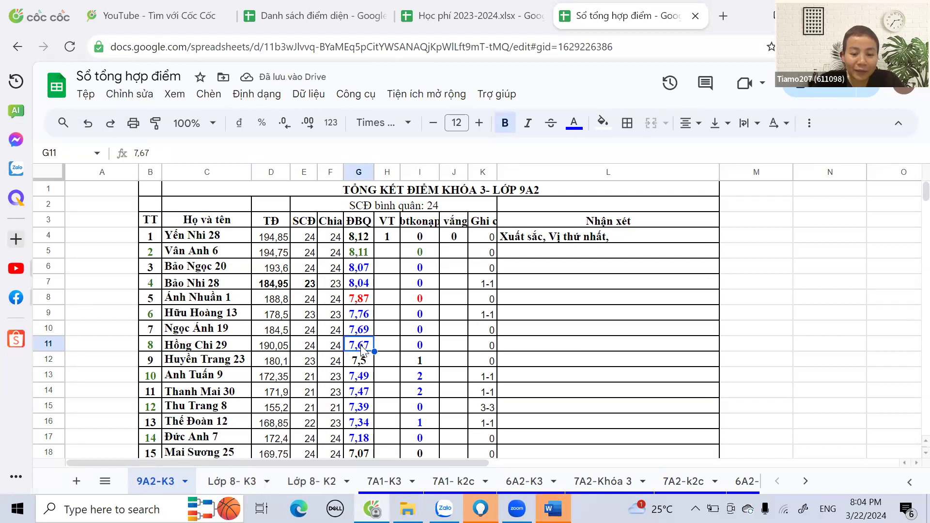
text(7,92)
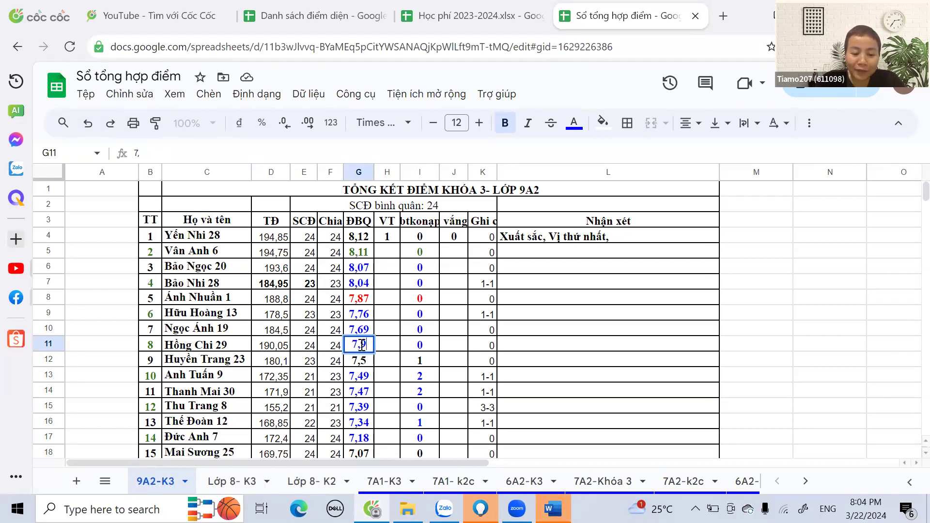
click(349, 378)
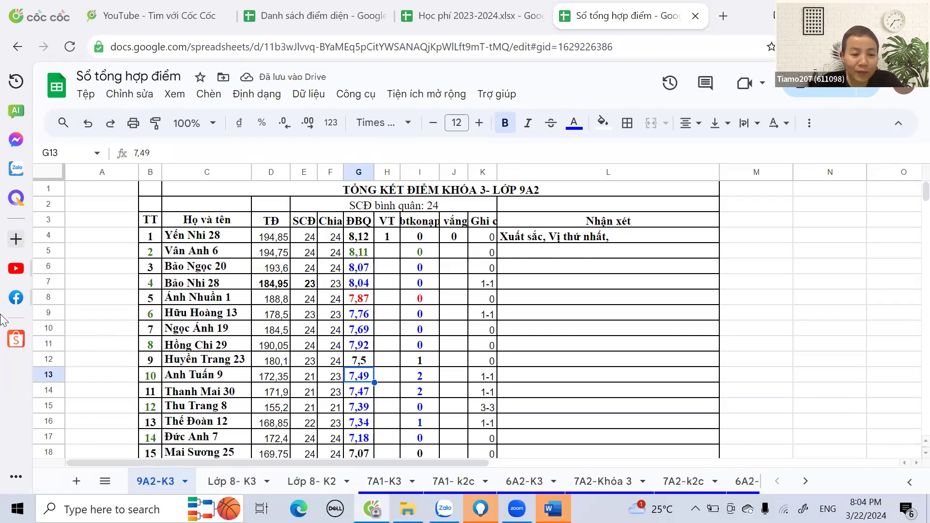
Step: Insert an empty row above row 8 and move the student record with the 7,92 average from row 12 into it
click(53, 298)
right_click(53, 299)
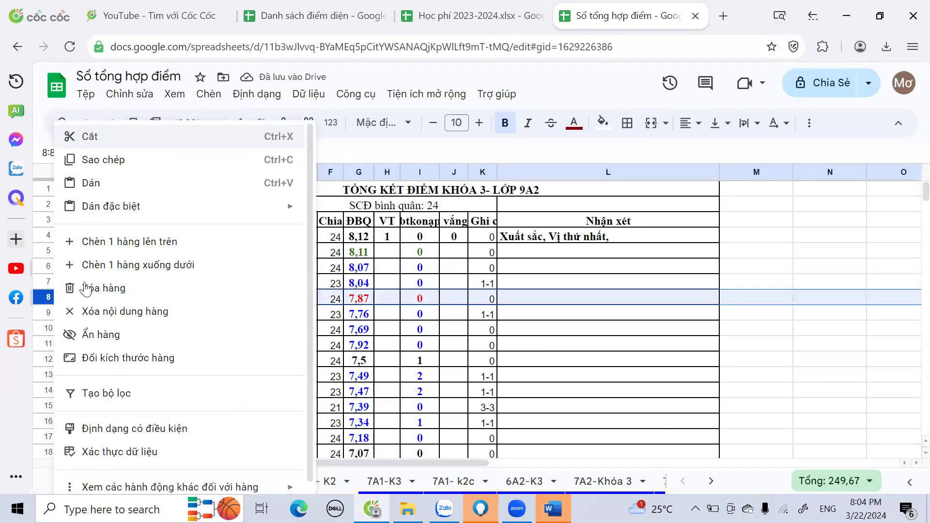
click(135, 248)
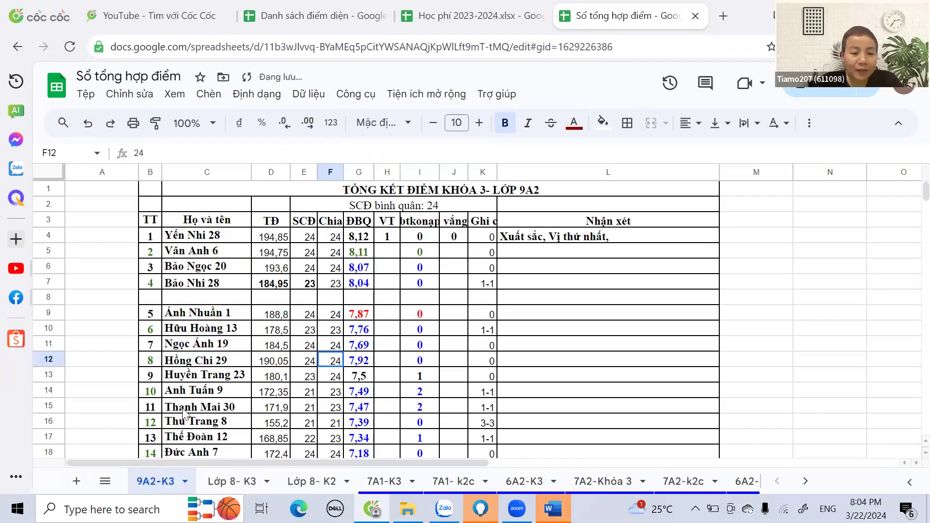
click(51, 360)
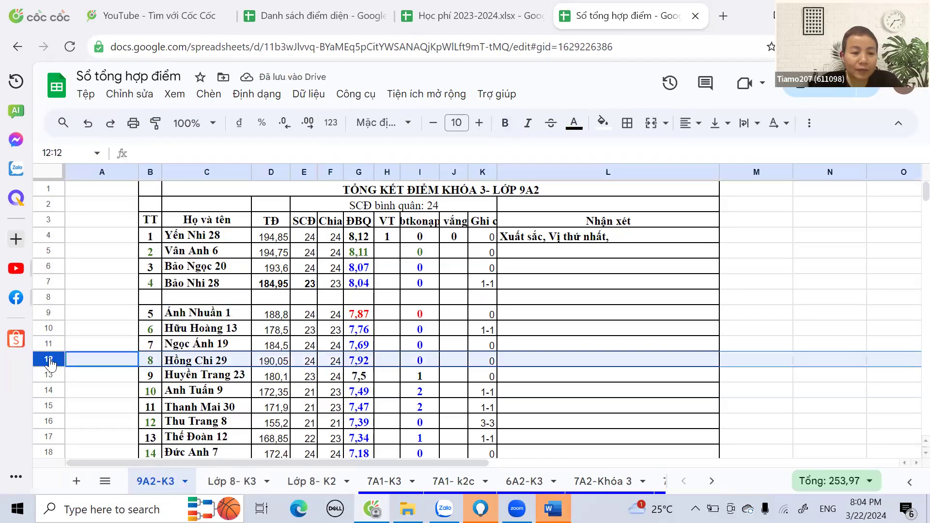
right_click(51, 360)
click(80, 135)
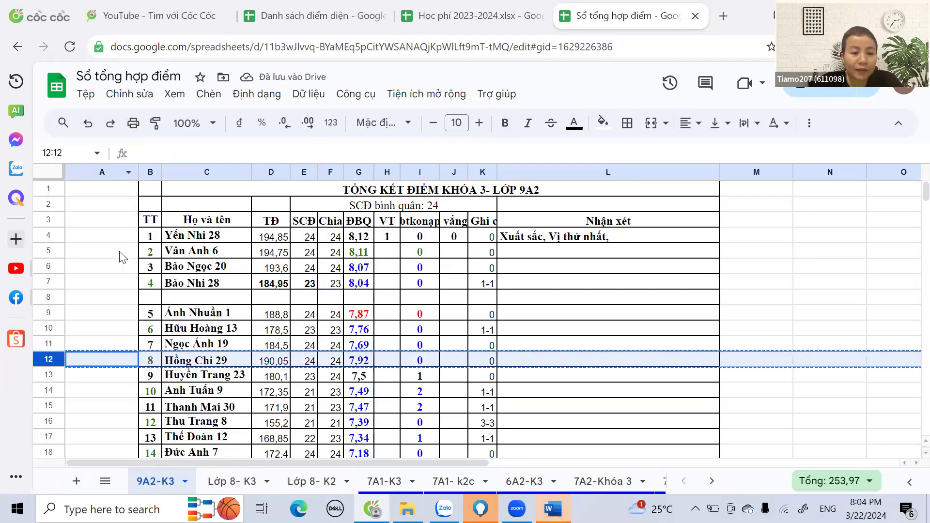
click(48, 302)
key(ctrl+v)
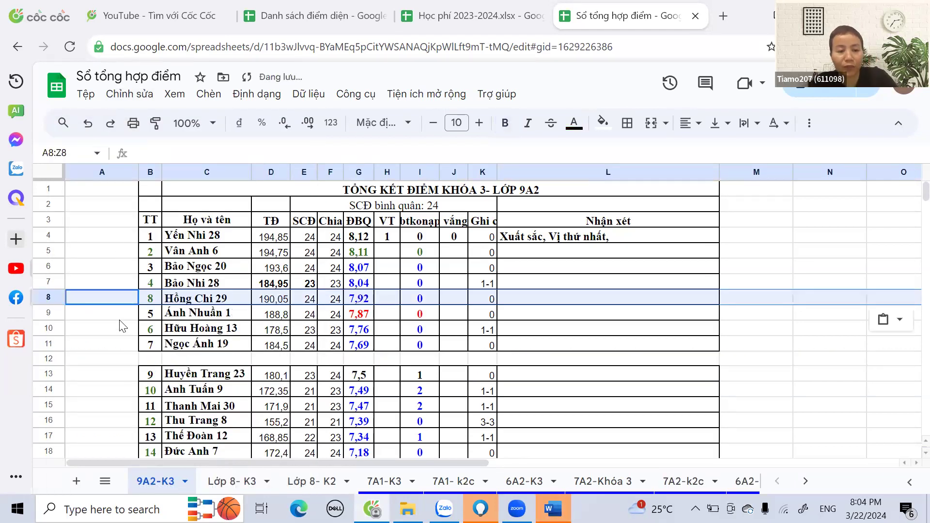
Step: Delete the emptied row 12 from the class table
click(54, 358)
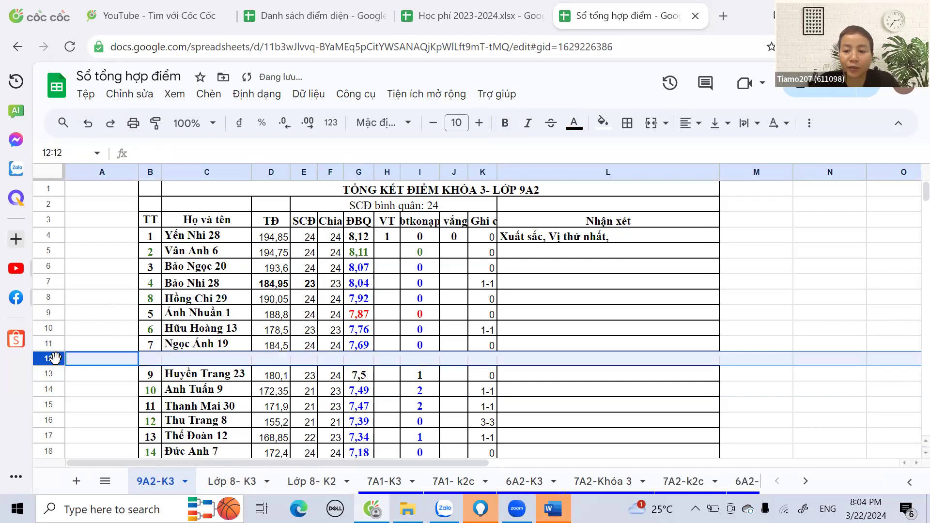
right_click(55, 359)
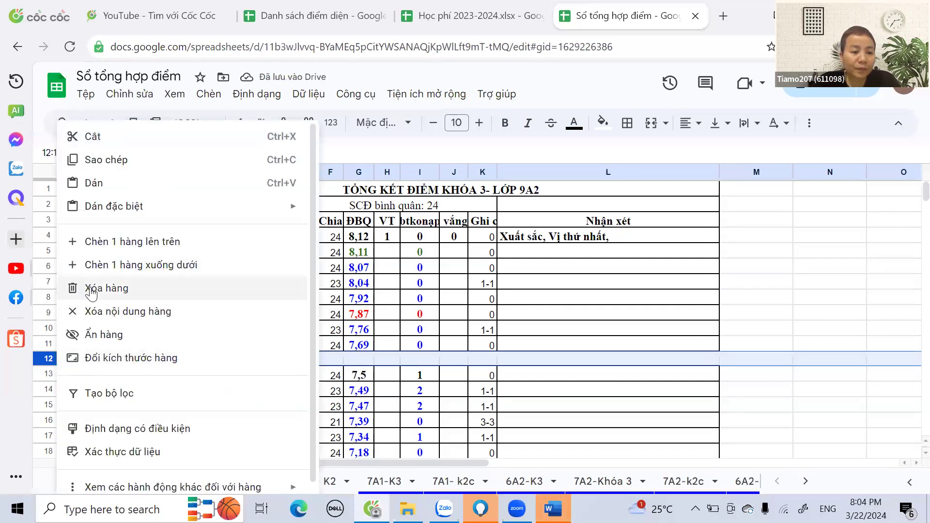
click(91, 291)
Step: Renumber the students in the TT column consecutively, from 1 in B4 to 16 in B19
drag(154, 239, 154, 462)
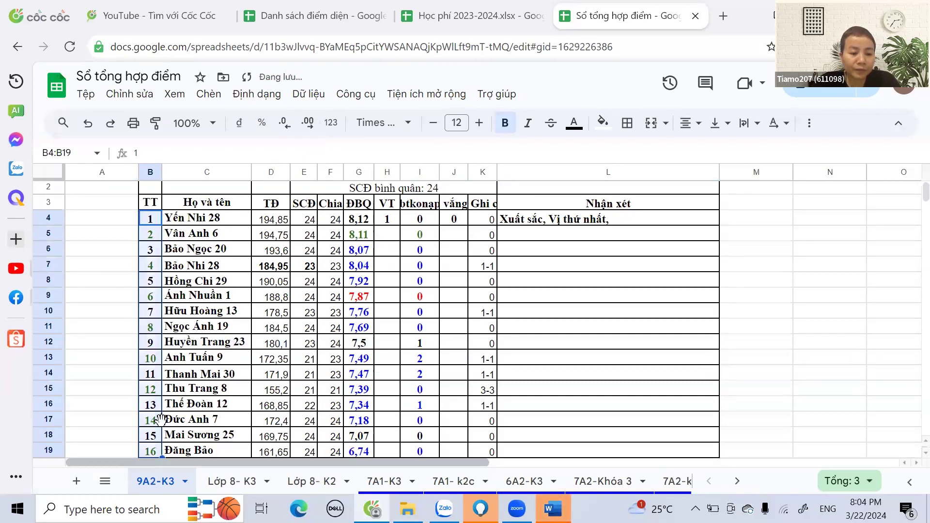
scroll(165, 416, down, 3)
click(308, 279)
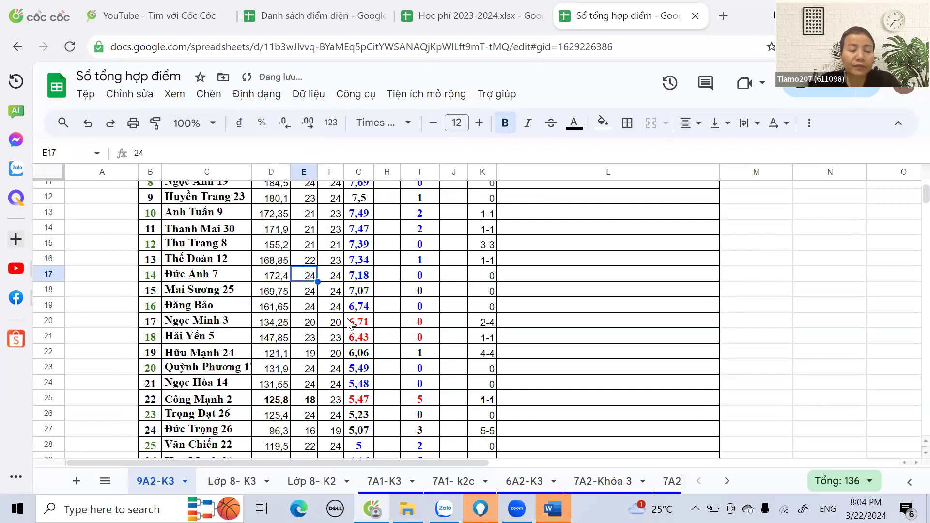
scroll(349, 324, up, 3)
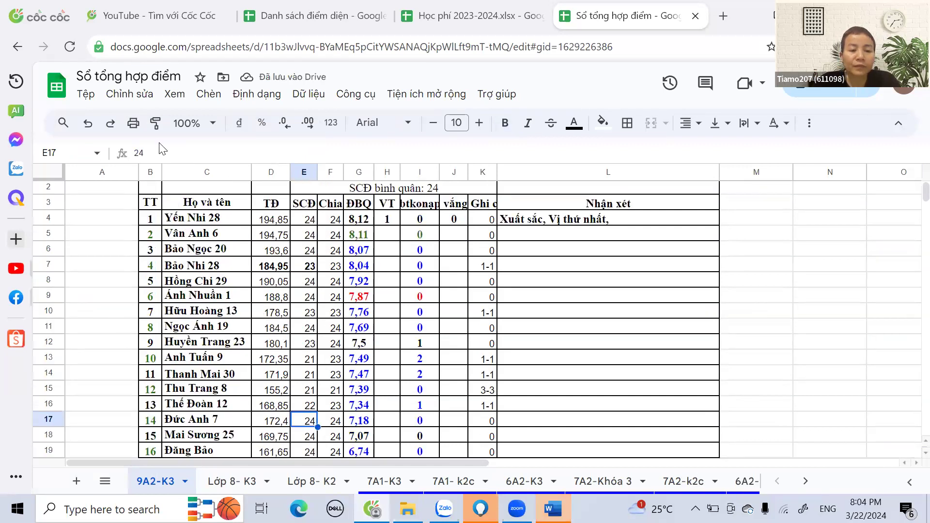
Step: Complete the first student's comment in L4 as "Xuất sắc, Vị thứ 1, Nạp BT: đủ, Vắng:0"
click(621, 223)
double_click(615, 218)
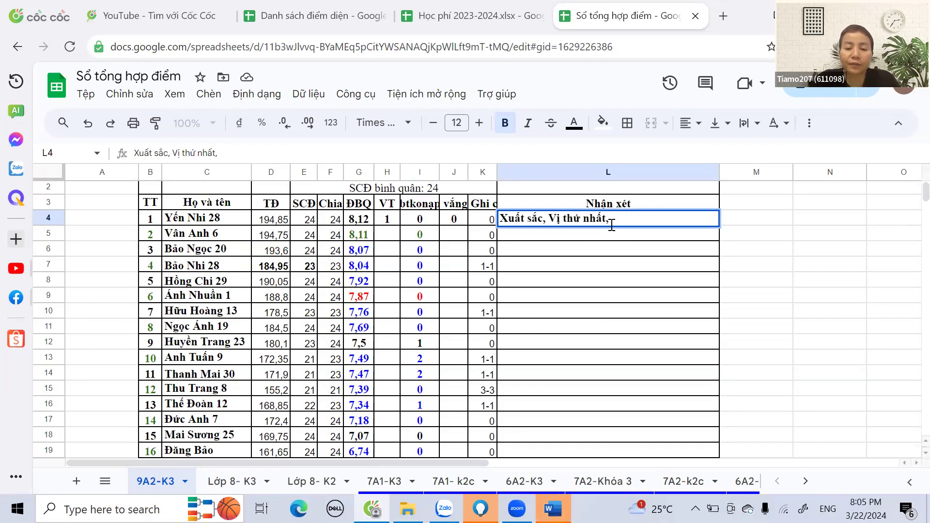
drag(584, 218, 607, 217)
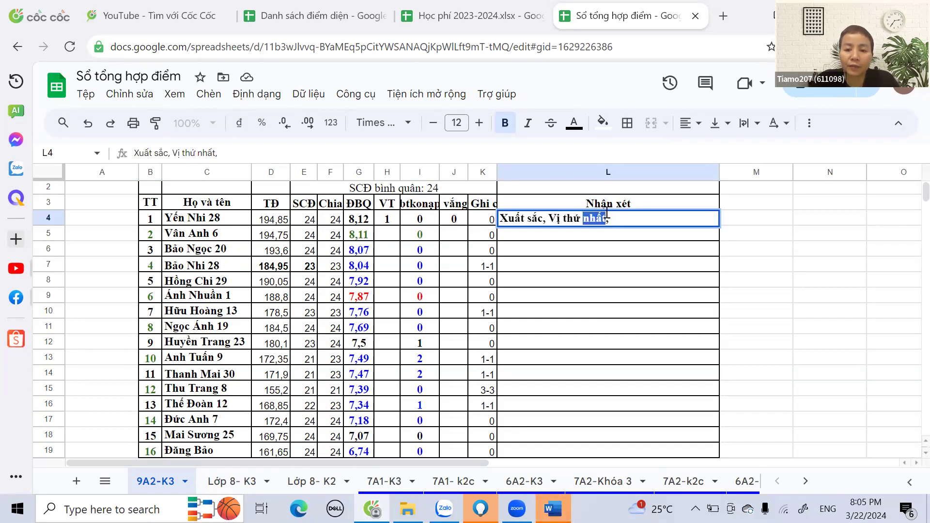
text(1,)
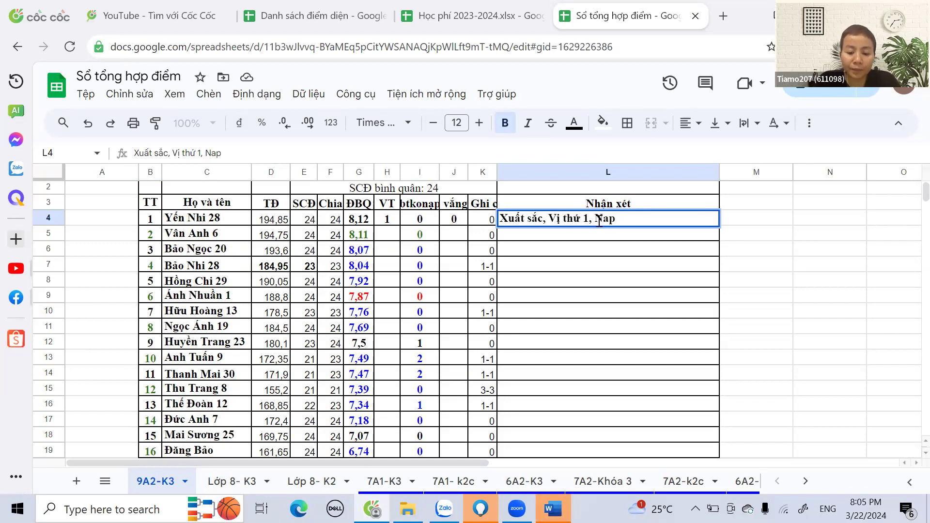
text( Nạp BT: đủ, Vắng:0)
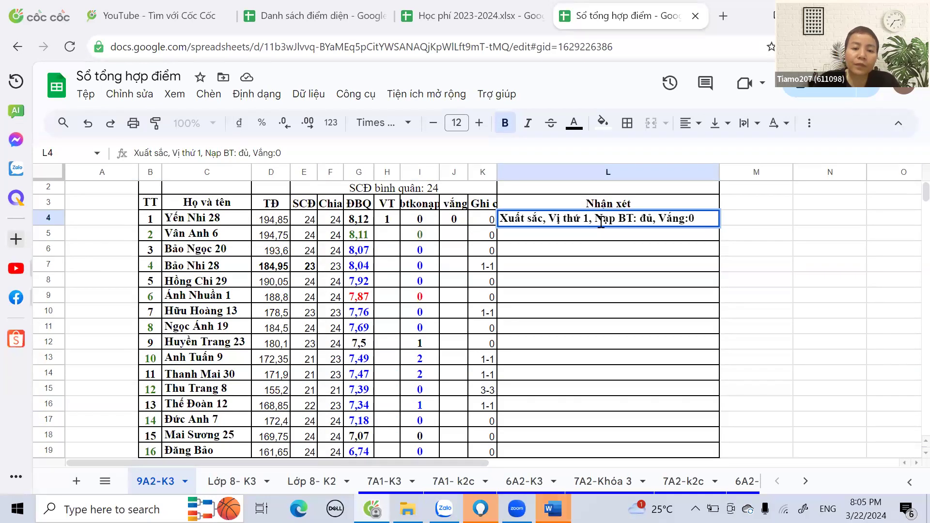
click(270, 251)
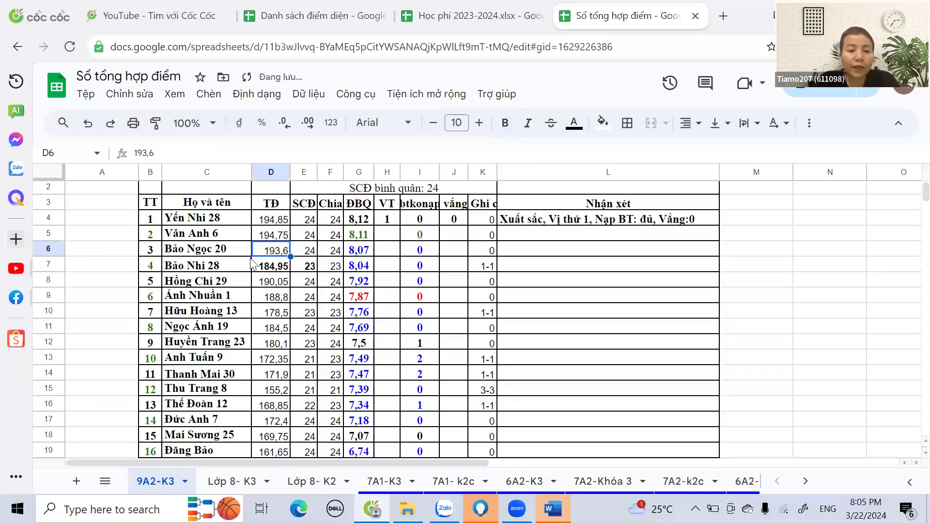
Step: Enter rank (VT) 2 in H5 and 0 absences in J5 for the second student
click(358, 241)
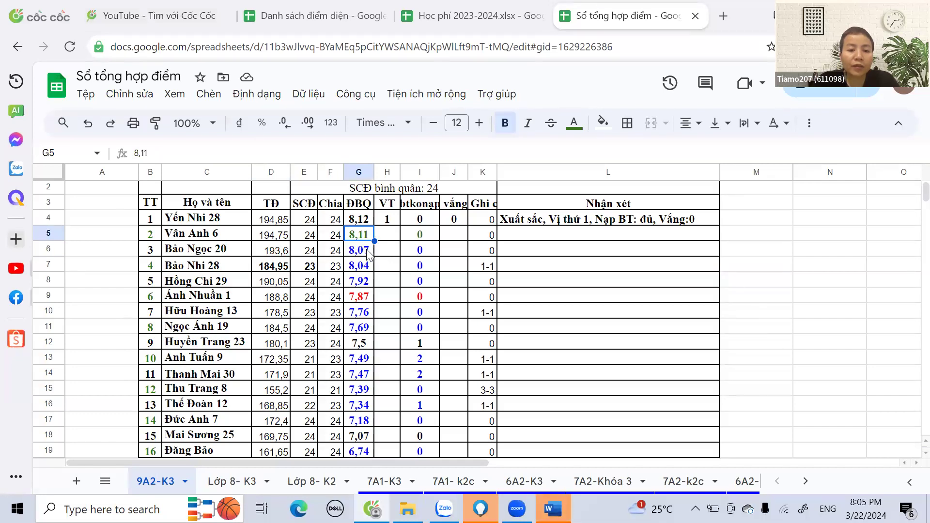
click(393, 239)
text(2)
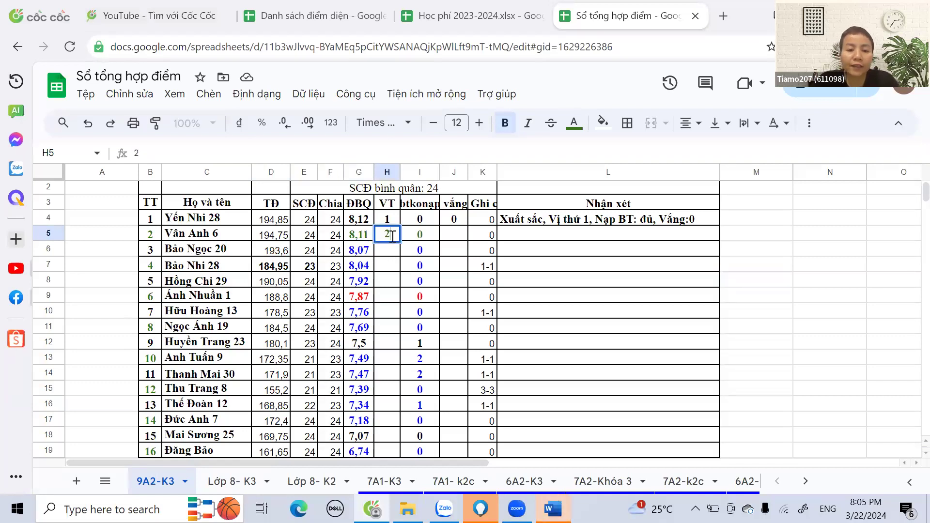
click(448, 239)
text(0)
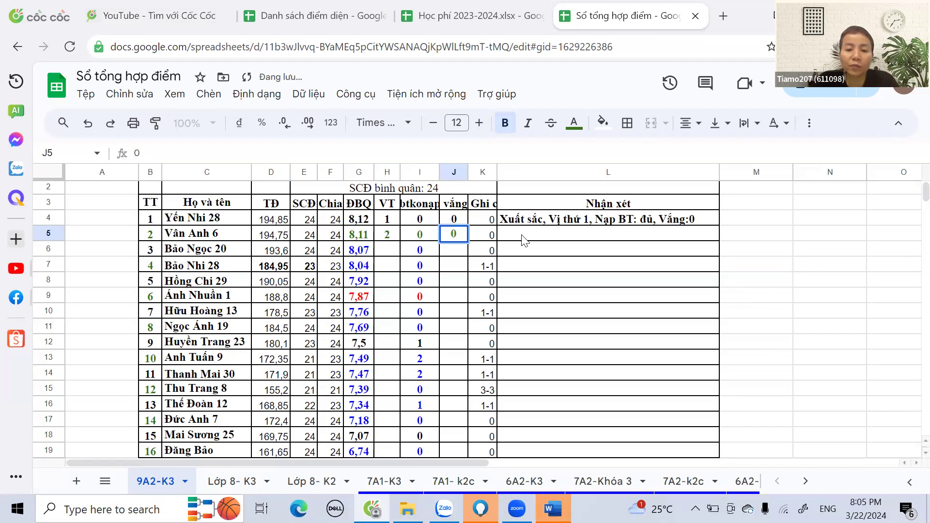
Step: Copy the comment from L4 down to L5 and change it to "Xuất sắc, Vị thứ 2, Nạp BT: đủ, Vắng:0"
click(528, 224)
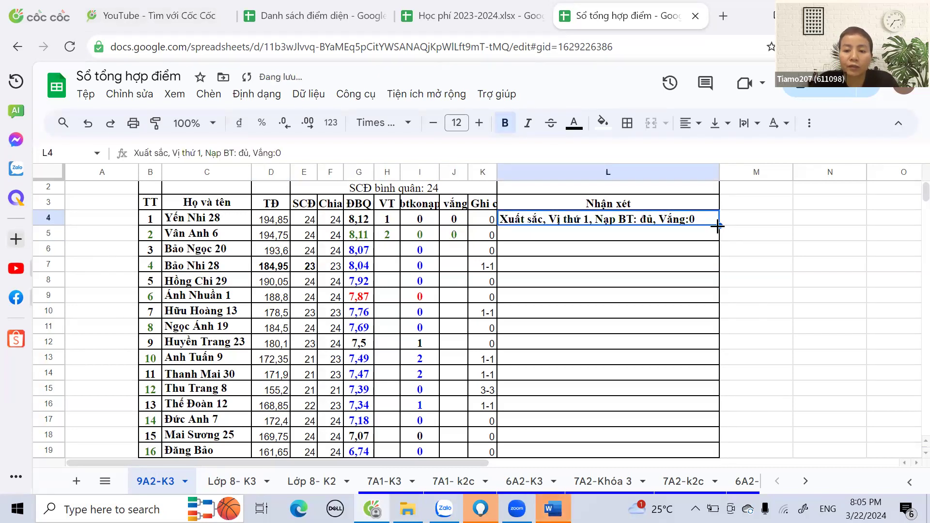
drag(718, 228, 718, 240)
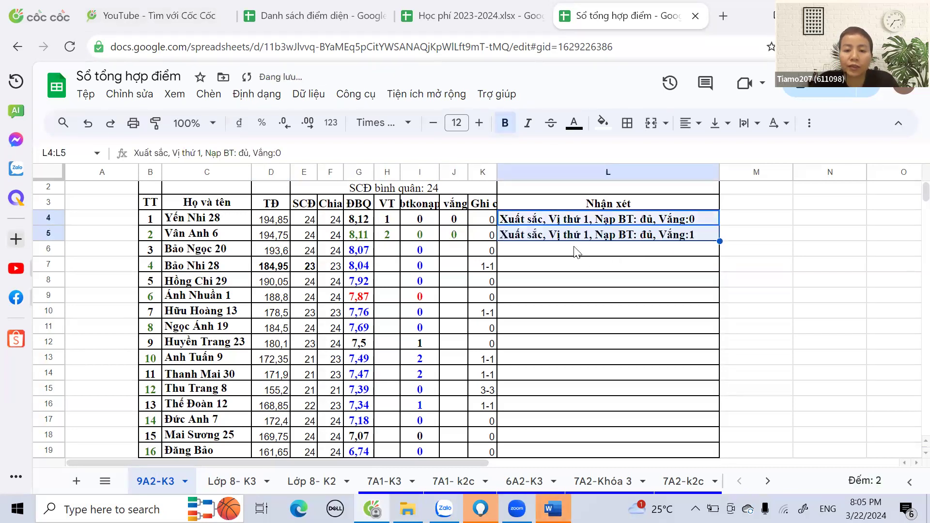
click(576, 239)
double_click(576, 239)
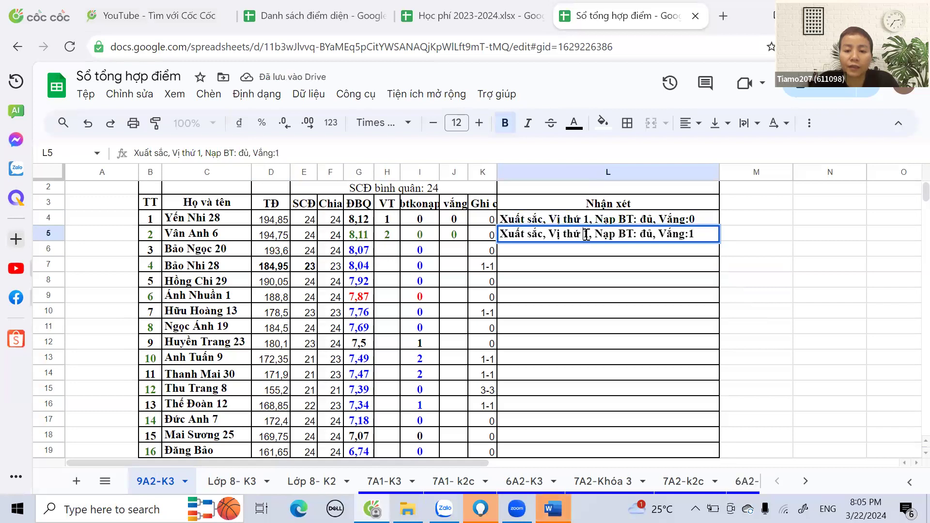
text(2)
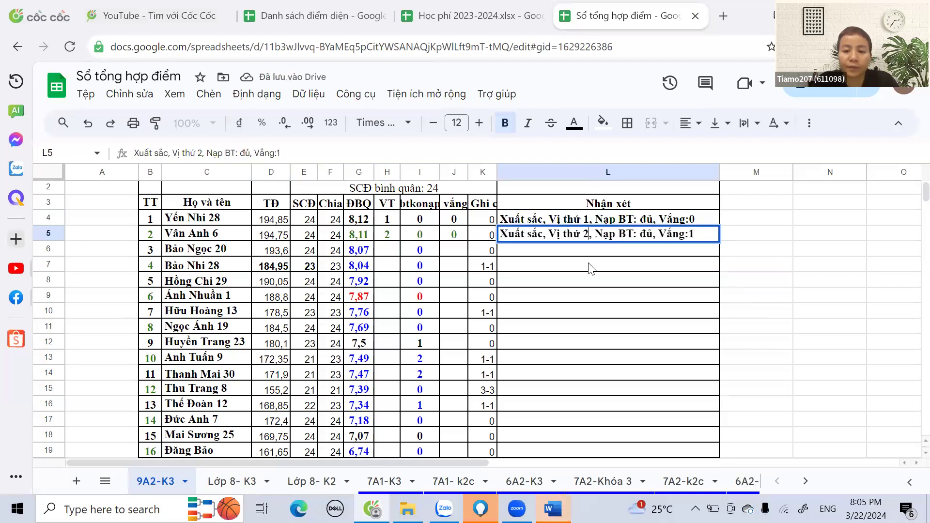
double_click(689, 237)
text(0)
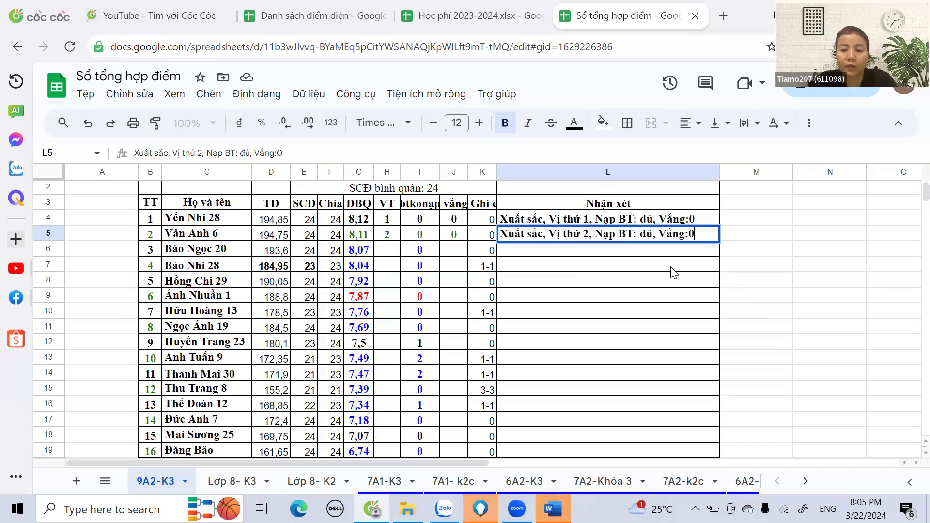
Step: Enter rank (VT) 3 in H6 and 0 absences in J6 for the third student
click(674, 267)
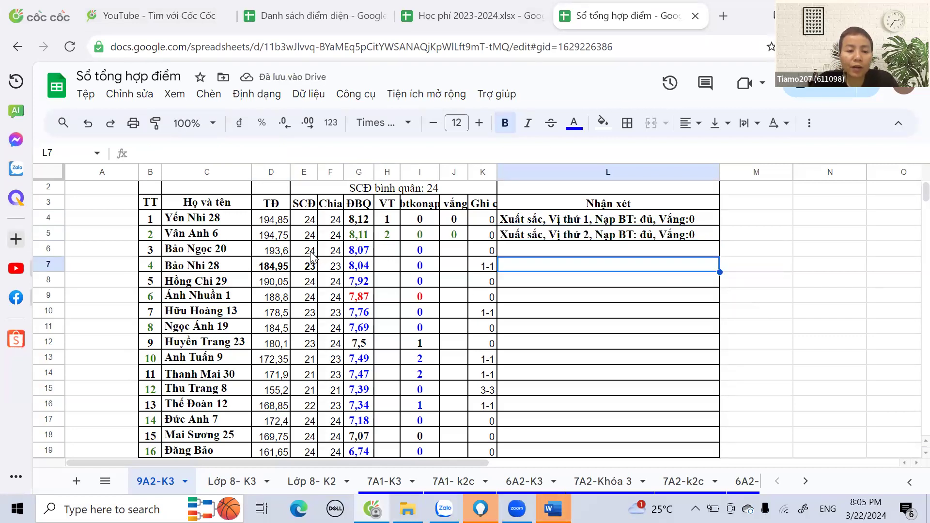
click(363, 252)
click(394, 252)
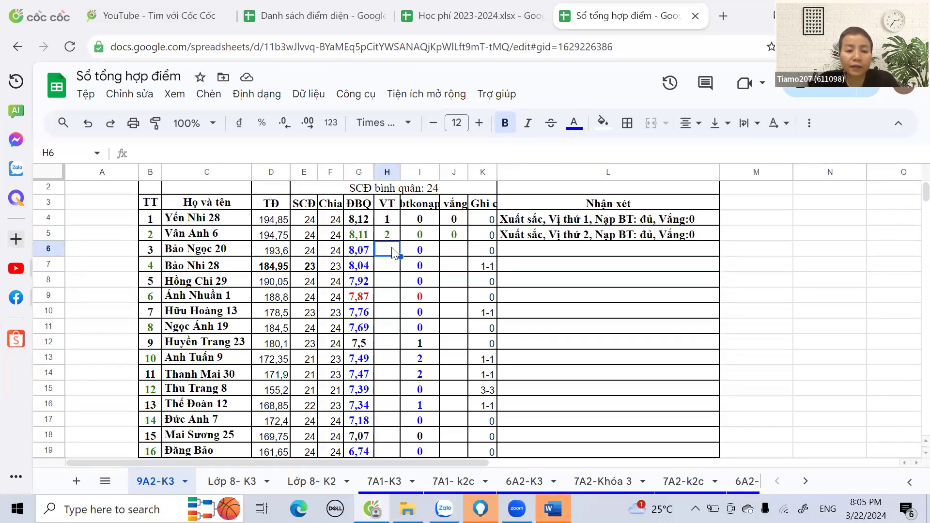
text(3)
click(452, 253)
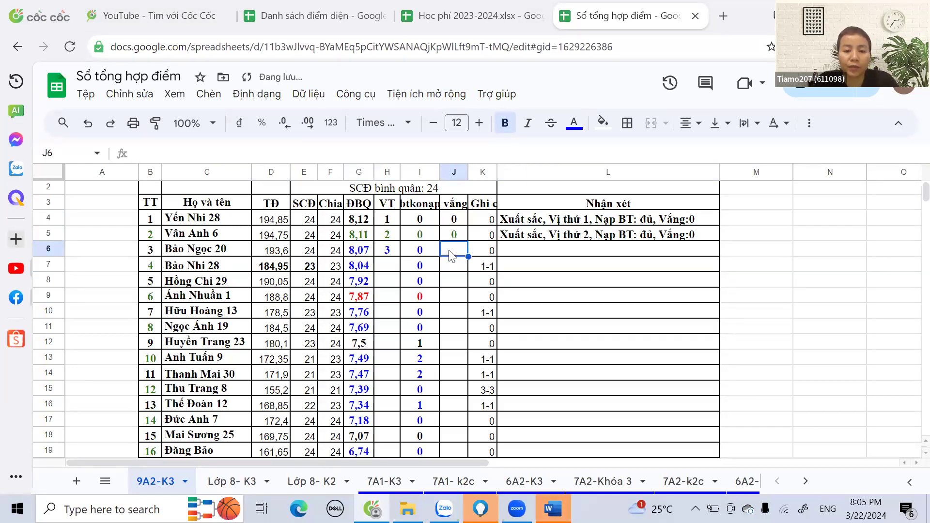
text(0)
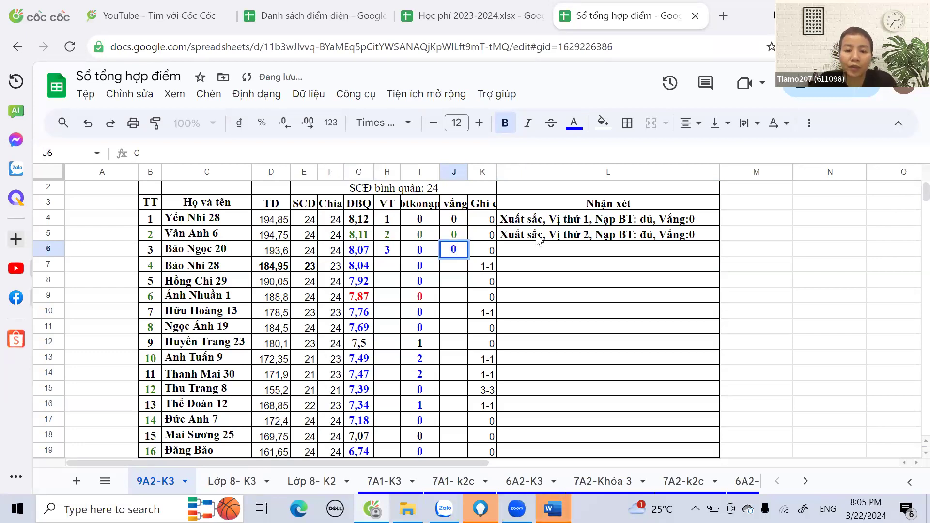
Step: Copy the comment from L5 down to L6 and change it to "Xuất sắc, Vị thứ 3, Nạp BT: đủ, Vắng:0"
click(716, 238)
drag(721, 240, 718, 253)
double_click(581, 251)
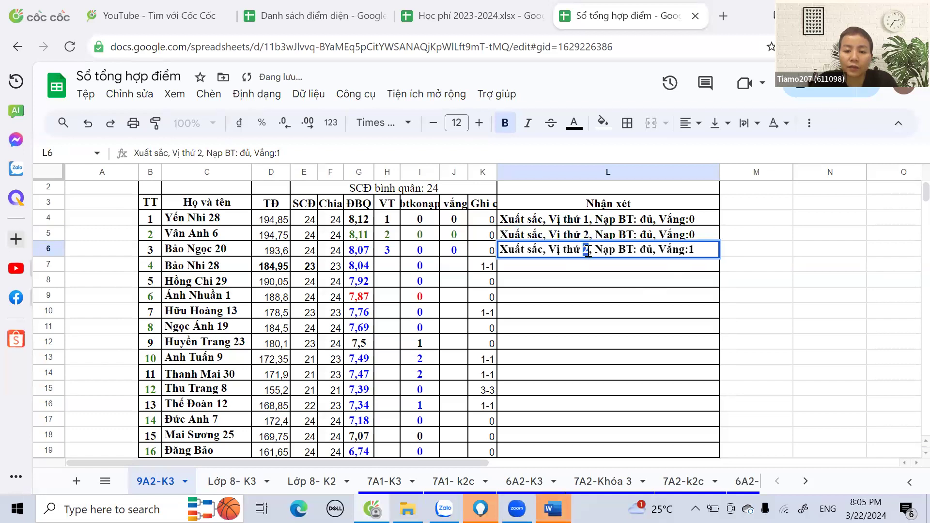
key(BackSpace)
text(0)
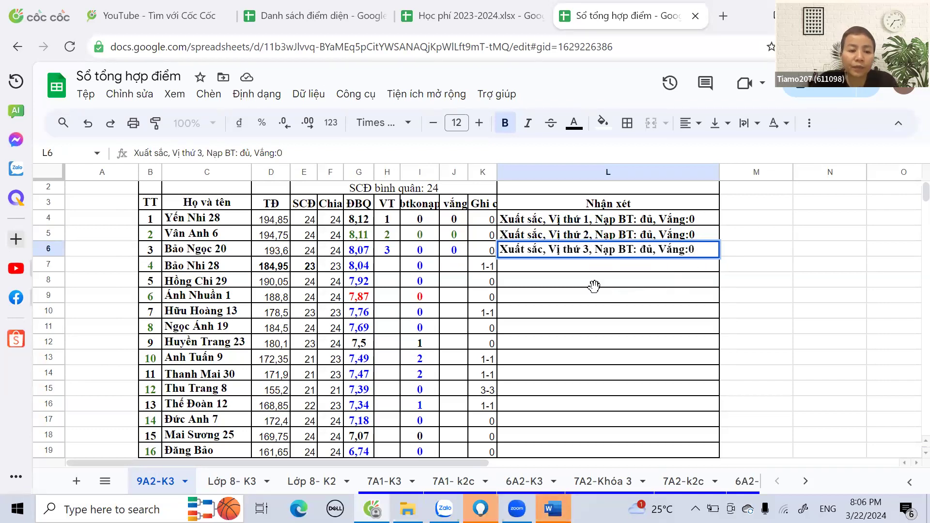
click(594, 294)
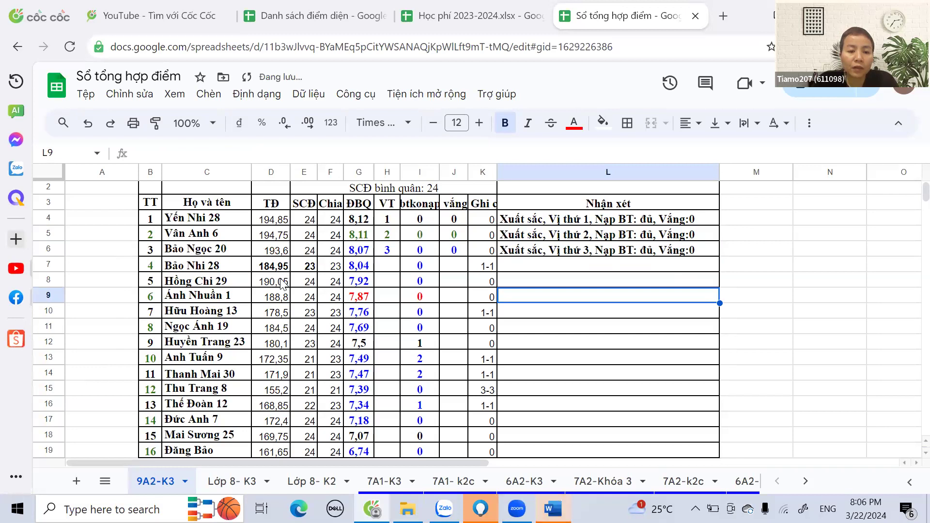
Step: Enter 1 absence in J7 for the student numbered 4
click(392, 268)
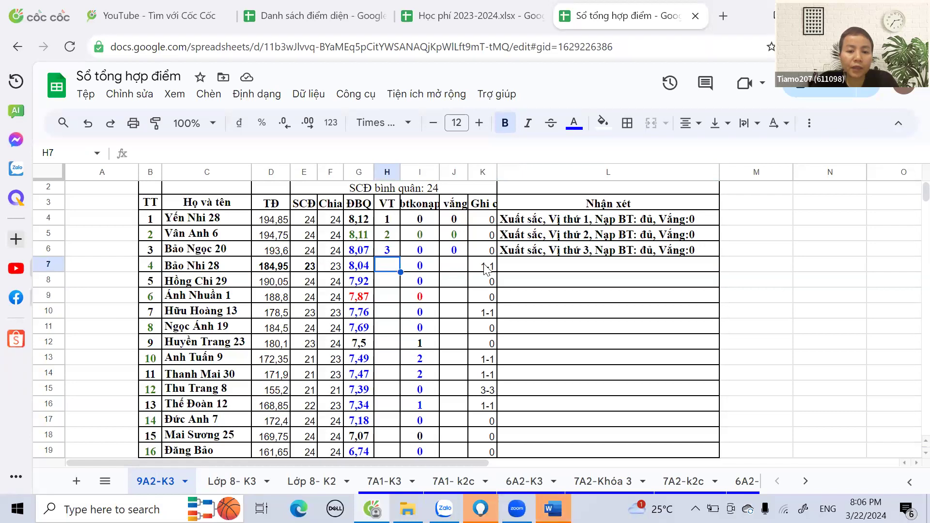
click(458, 269)
text(1)
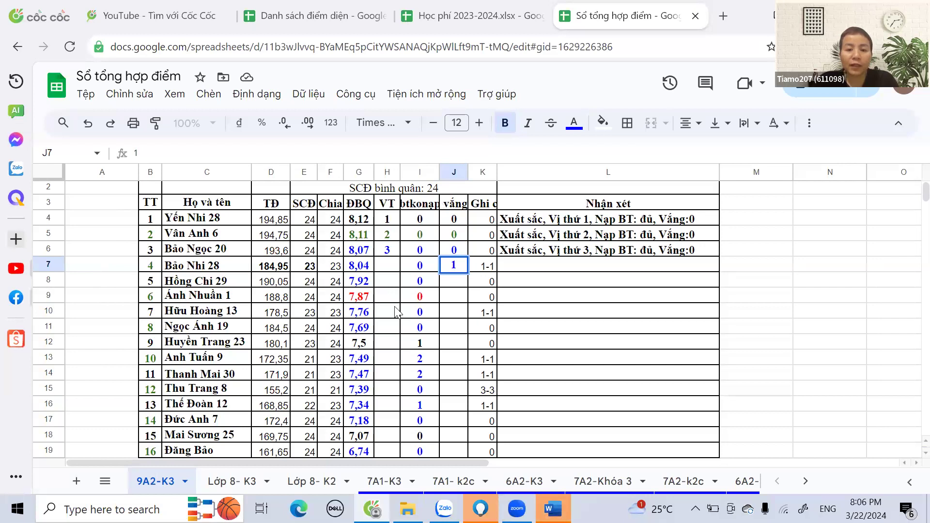
click(438, 290)
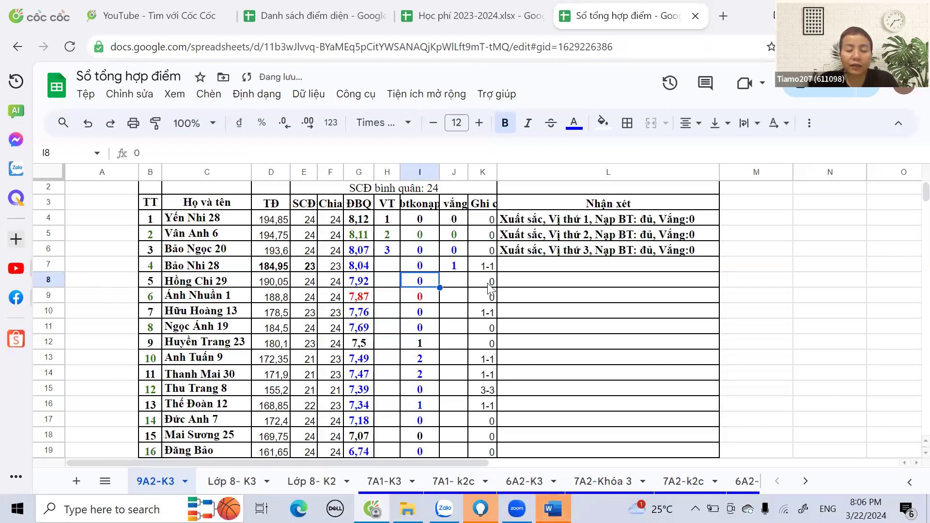
click(489, 286)
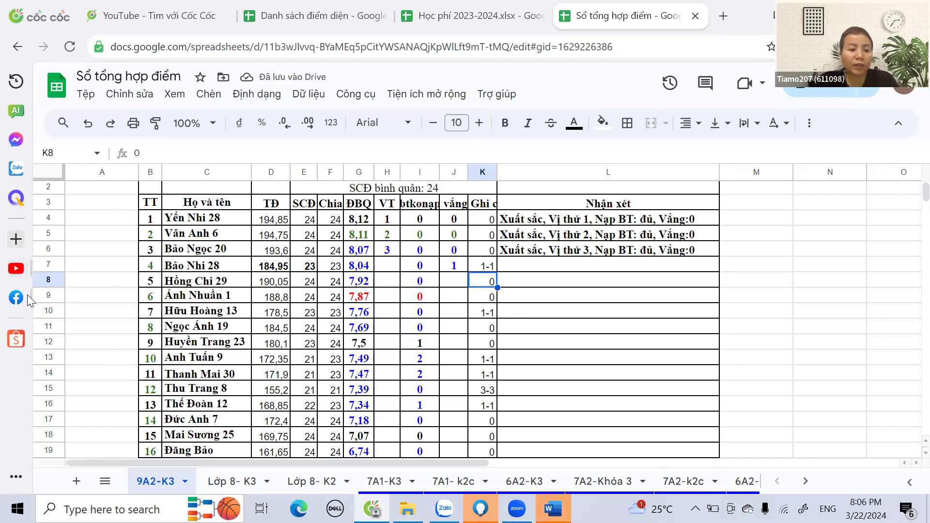
Step: Move row 7, the student numbered 4, down one place below the student numbered 5
click(46, 281)
right_click(46, 281)
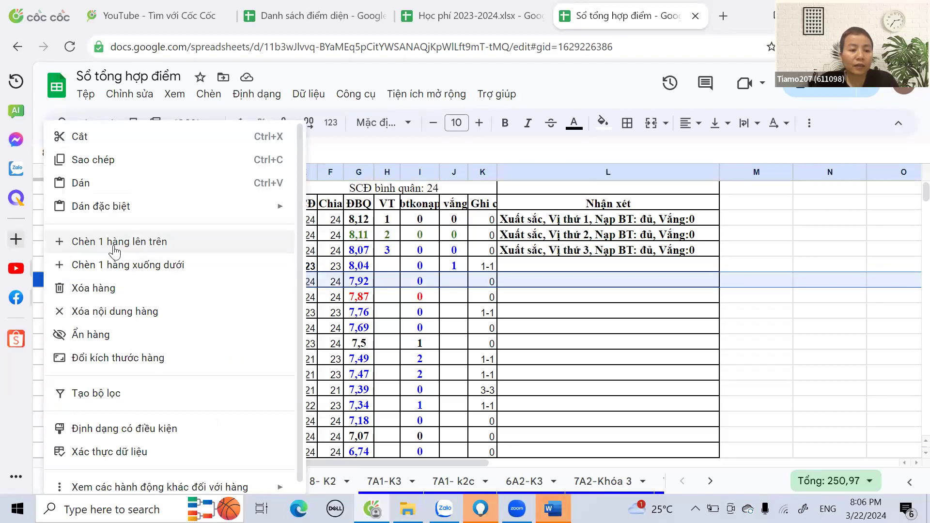
click(371, 286)
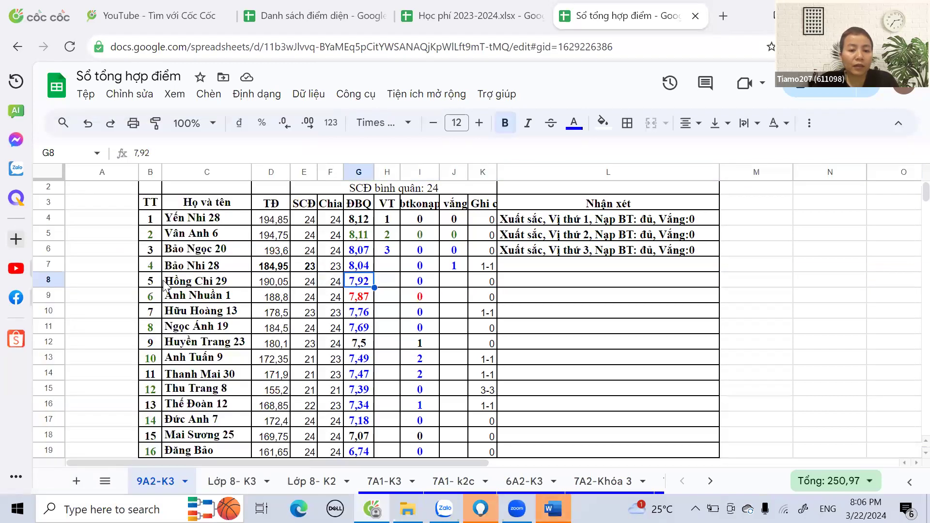
click(48, 265)
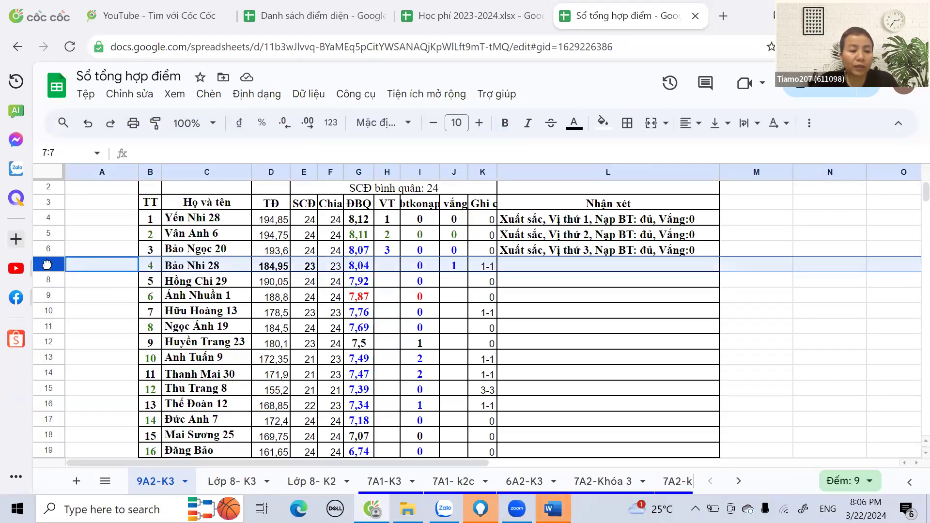
drag(47, 264, 46, 278)
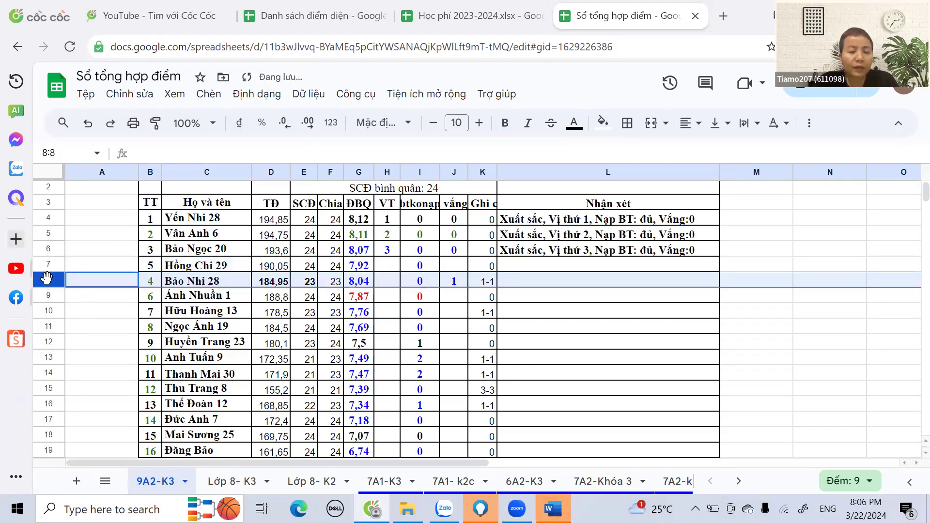
Step: Enter rank (VT) 4 in H7 and 0 absences in J7 for the student numbered 5
click(382, 283)
click(386, 268)
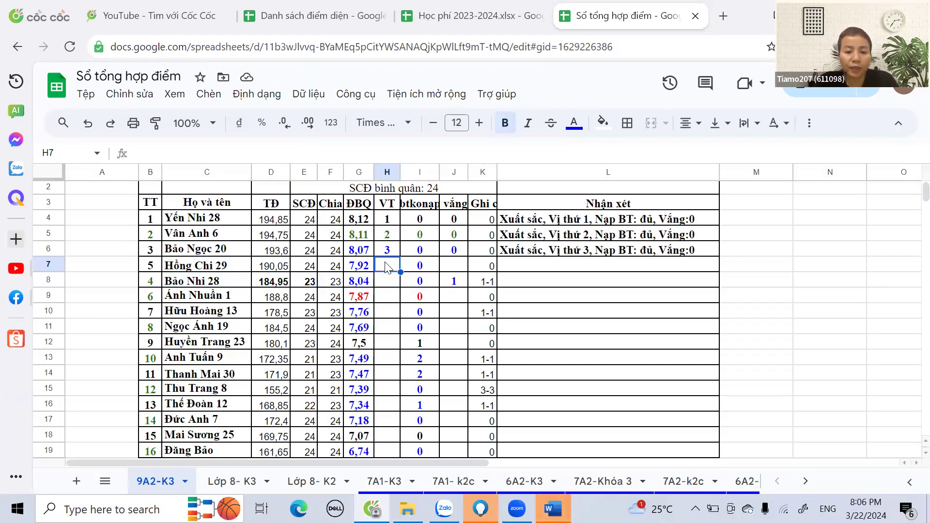
text(4)
click(453, 268)
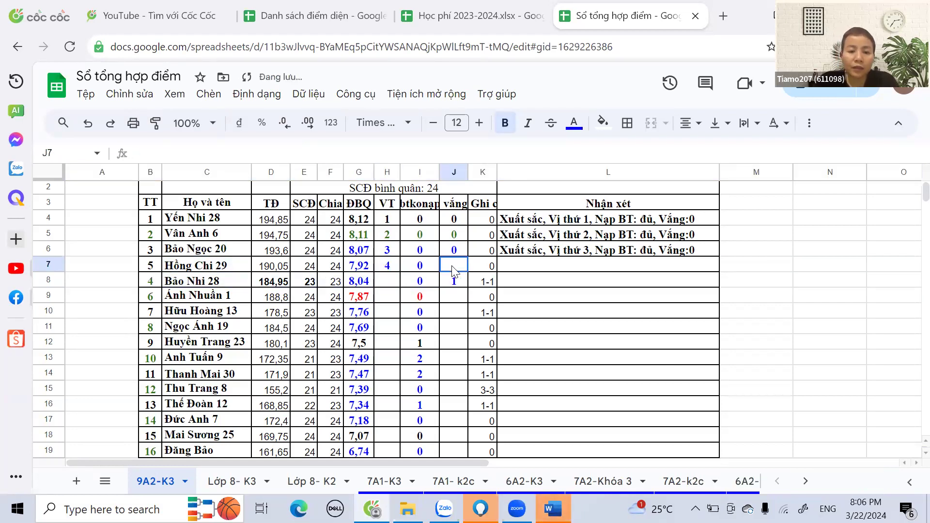
text(0)
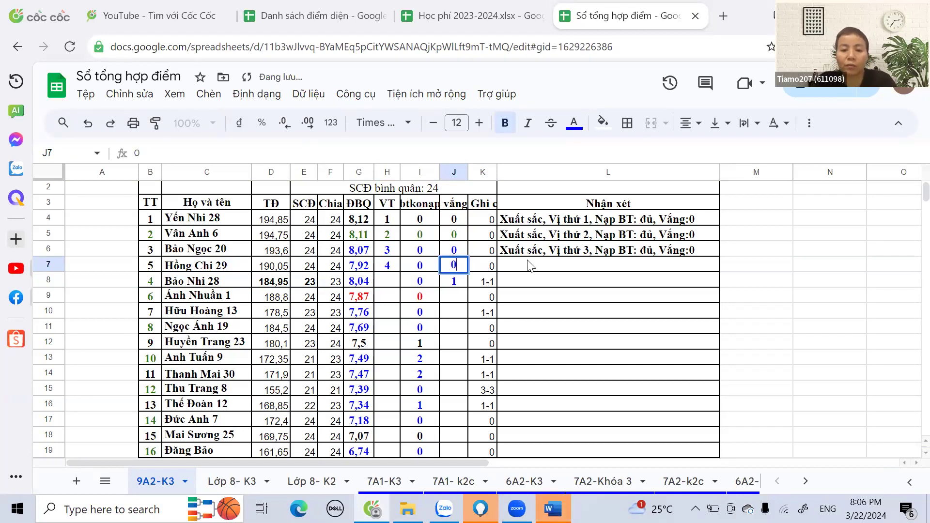
Step: Copy the comment from L6 down to L7 and change it to "Xuất sắc, Vị thứ 4, Nạp BT: đủ, Vắng:0"
click(705, 252)
drag(720, 257, 719, 271)
double_click(587, 266)
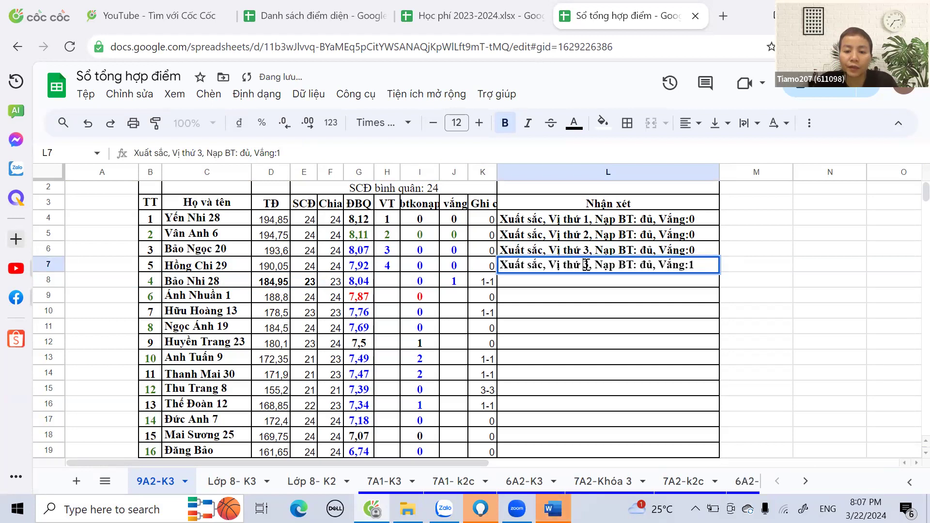
text(4)
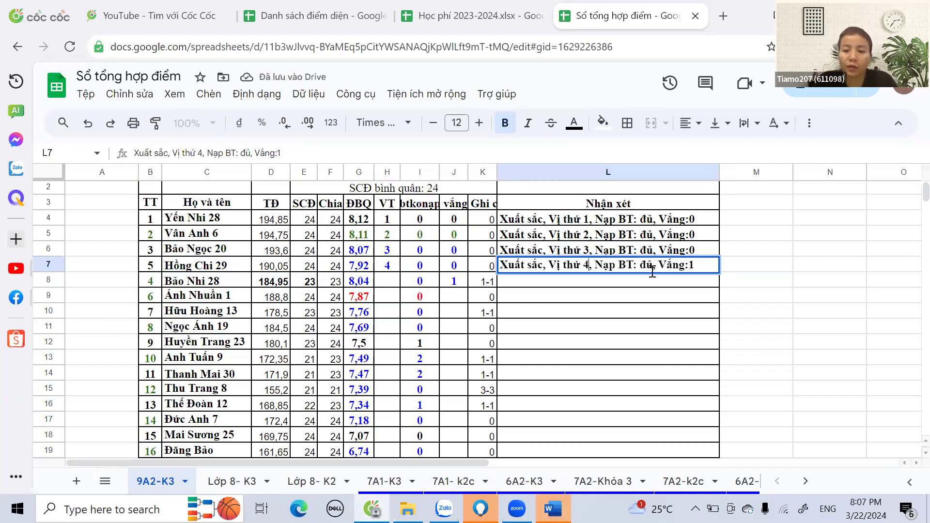
text(0)
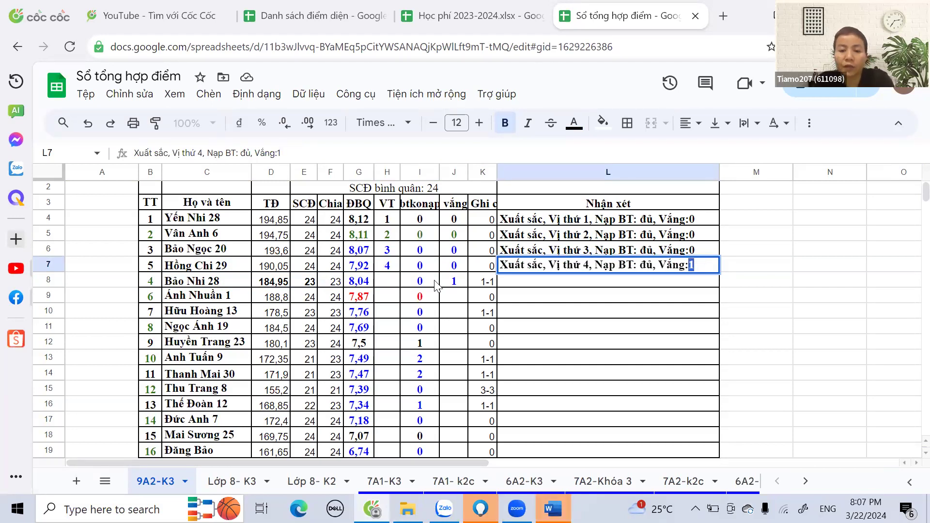
Step: Enter rank (VT) 5 in H8 for the student with 1 absence
click(391, 285)
text(5)
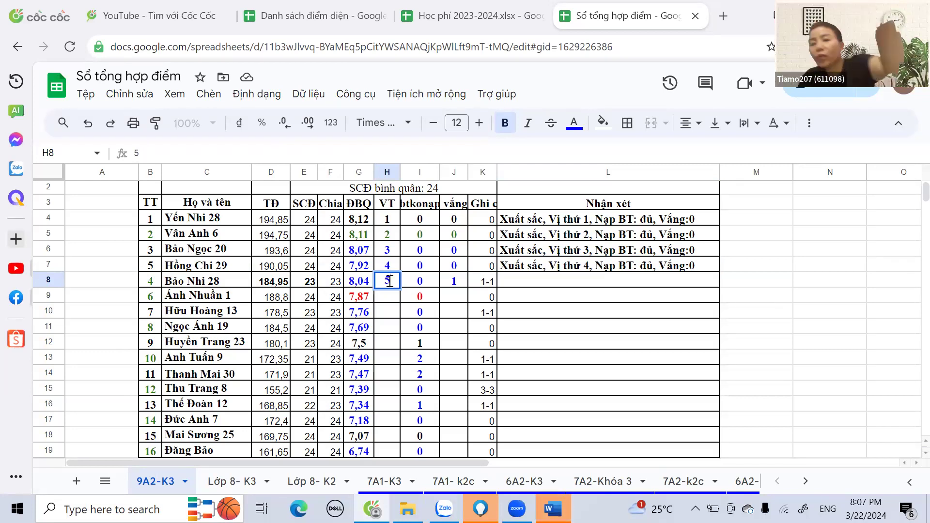
click(450, 298)
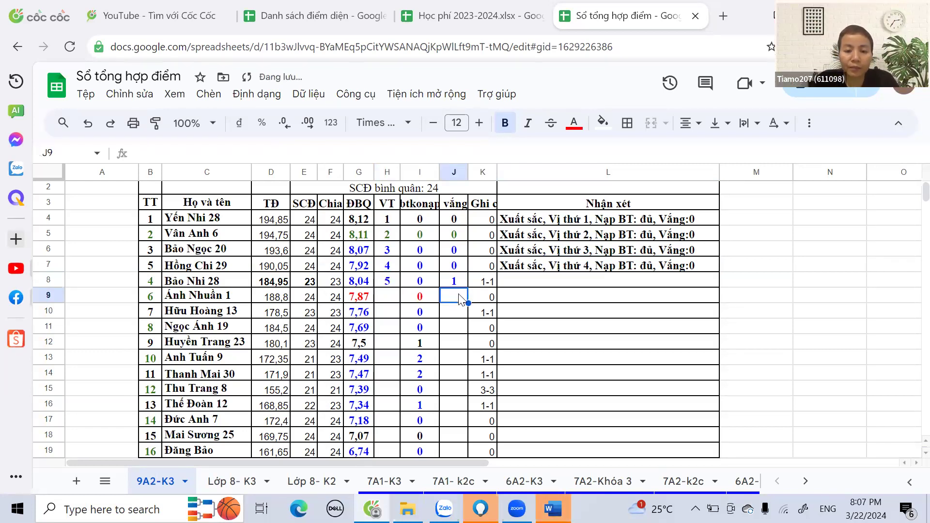
click(458, 283)
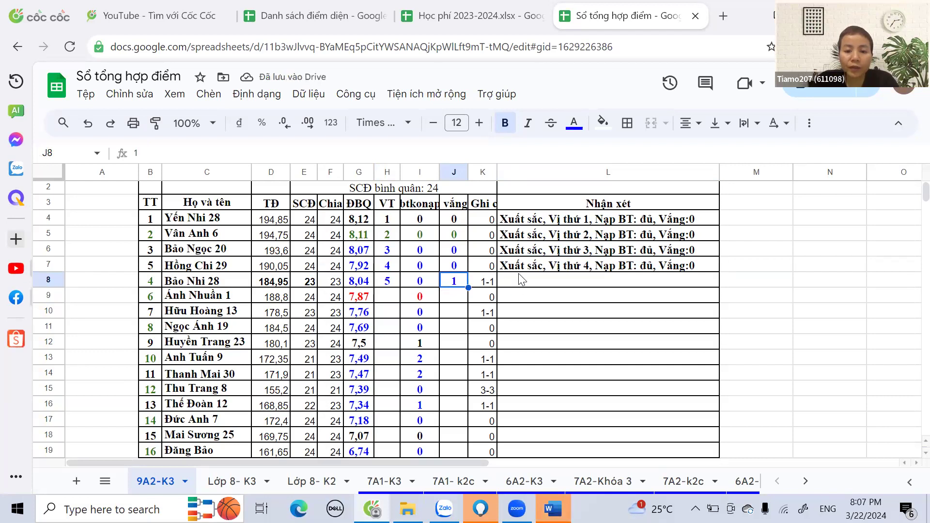
Step: Fill L8 with the comment copied from L7 and change it to "Giỏi, Vị thứ 5, Nạp BT: đủ, Vắng:1"
click(526, 284)
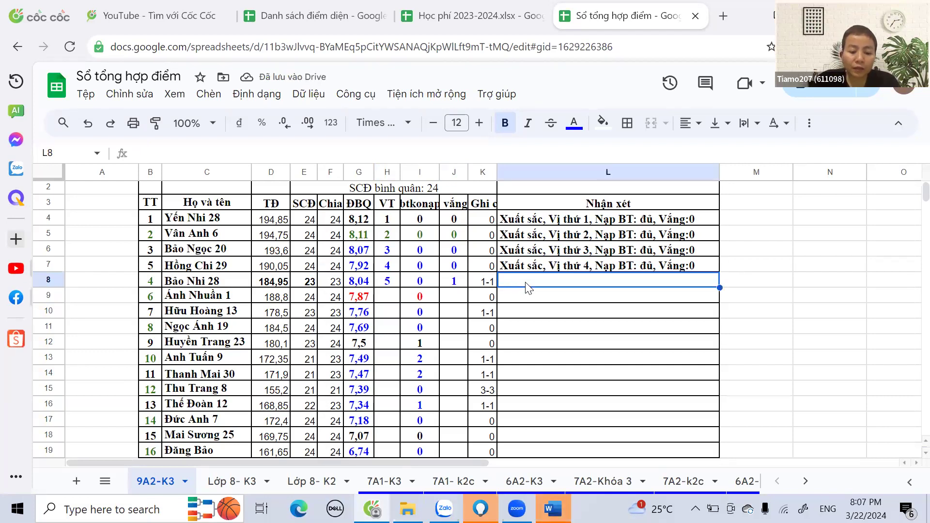
text(Gio)
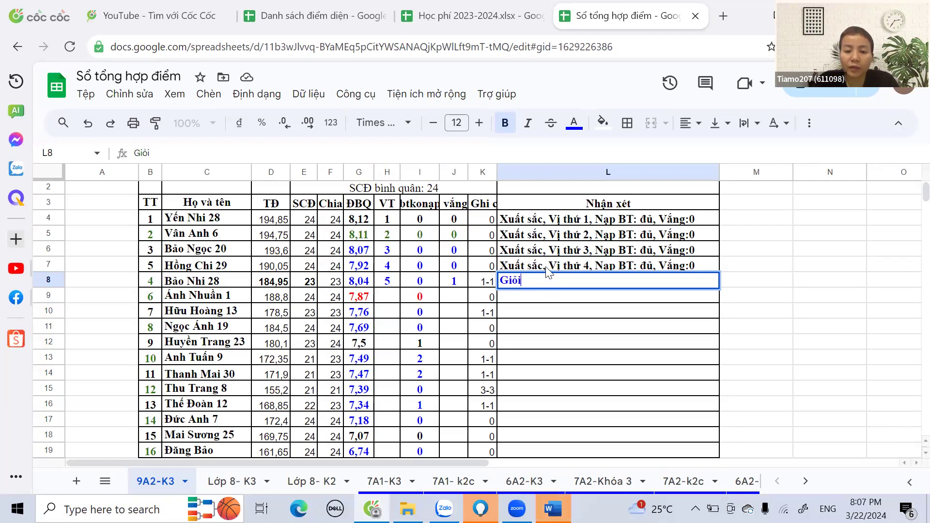
click(548, 271)
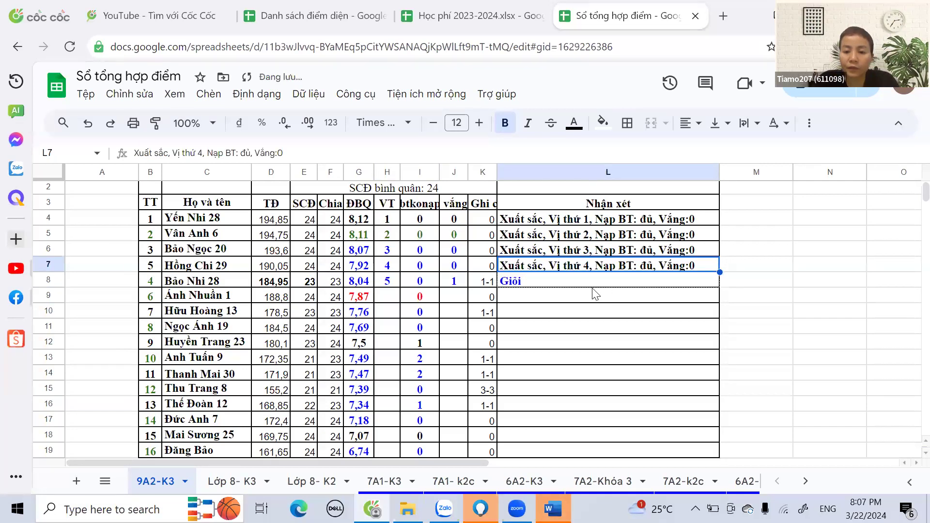
shift+click(593, 286)
key(ctrl+d)
click(575, 285)
triple_click(499, 285)
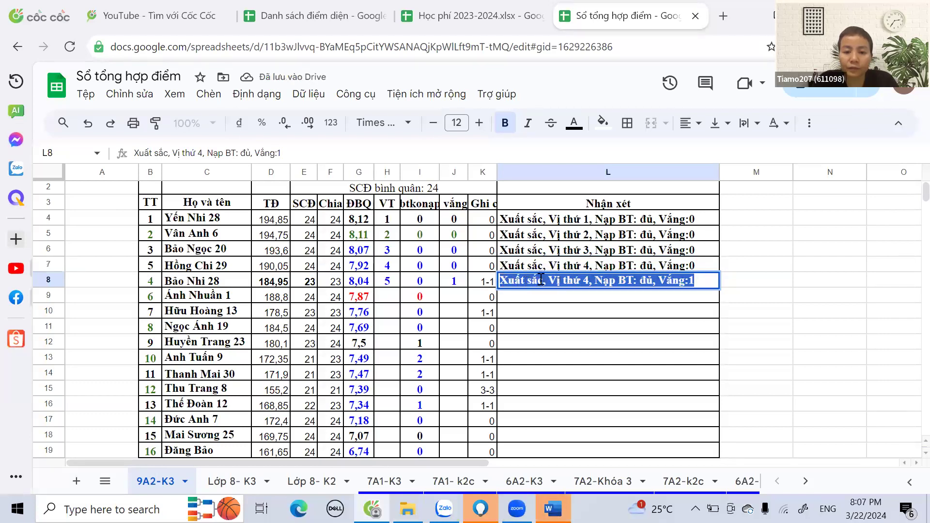
drag(543, 280, 495, 288)
text(Giỏi)
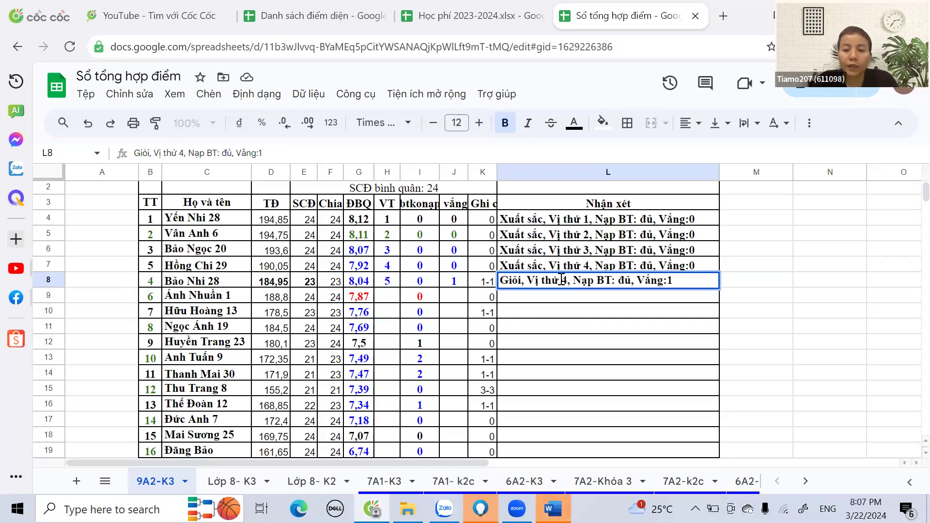
text(5)
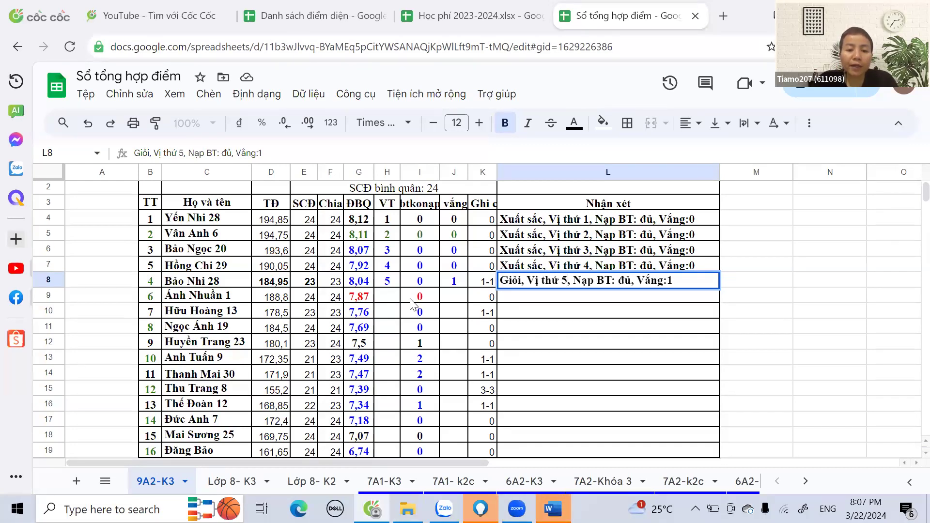
Step: Enter rank (VT) 6 in H9 and 0 absences in J9 for the student in row 9
click(392, 300)
text(6)
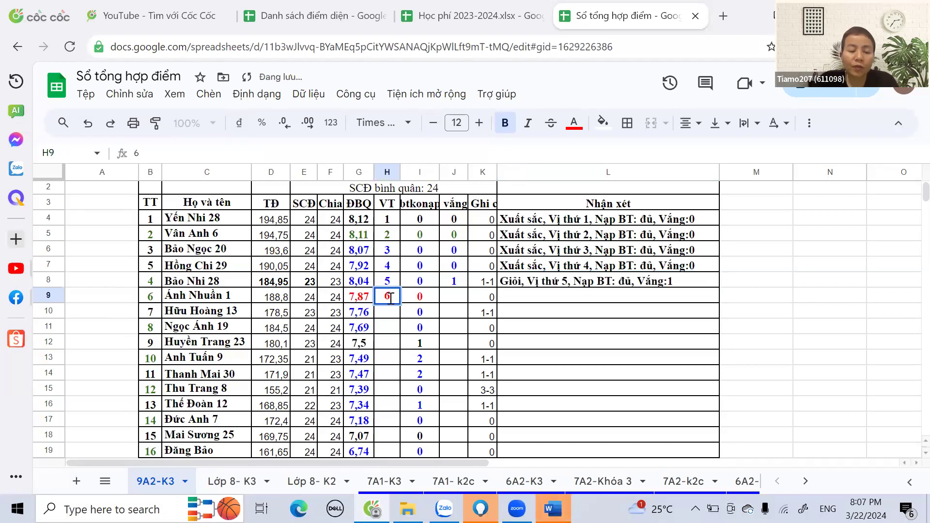
click(459, 301)
text(0)
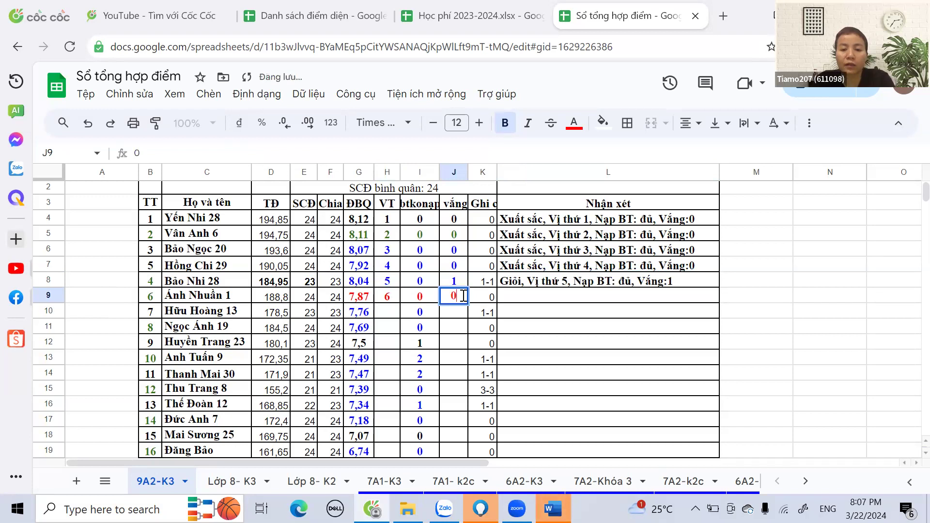
click(573, 297)
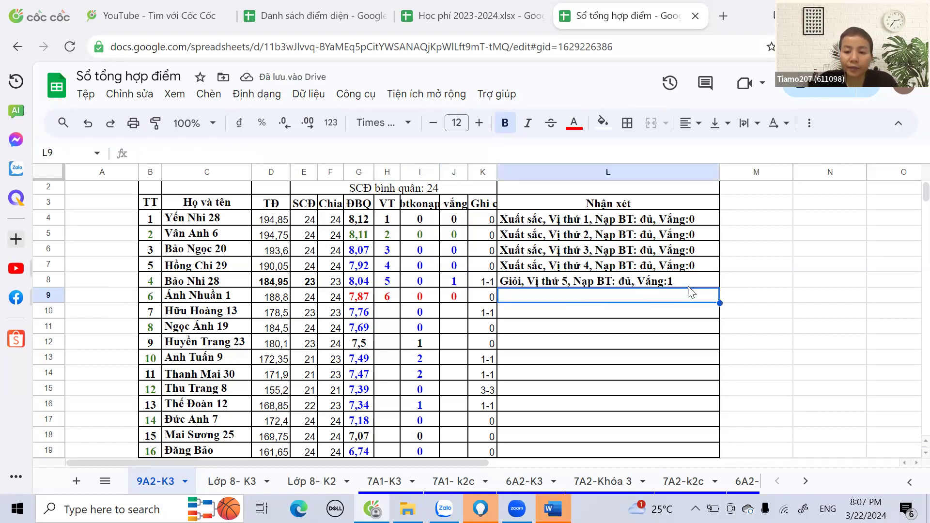
click(710, 285)
key(Delete)
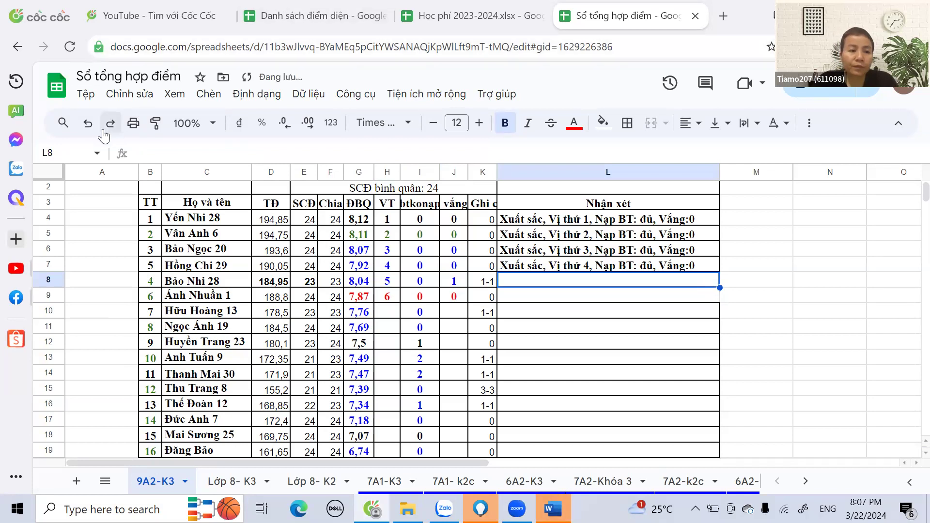
click(89, 125)
click(654, 326)
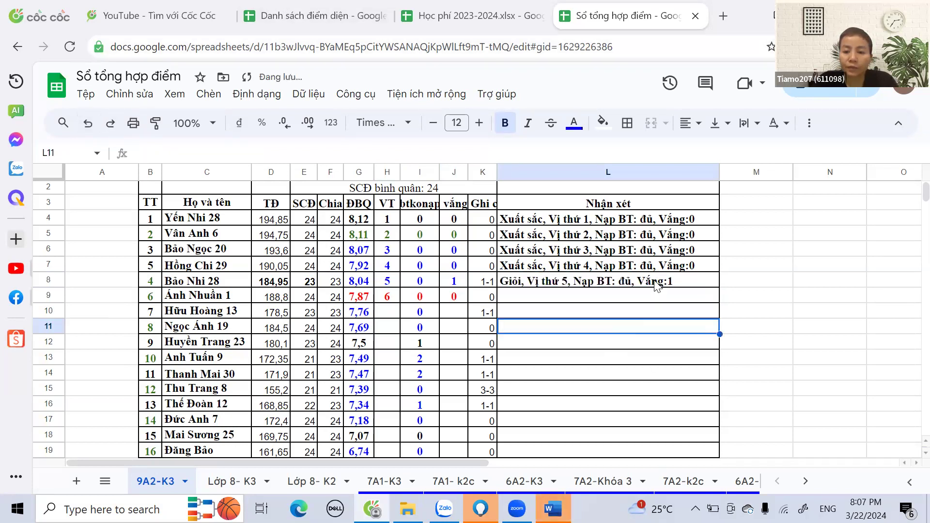
Step: Fill L9 with the comment copied from L8 and change it to "Khái, Vị thứ 6, Nạp BT: đủ, Vắng:0"
click(658, 283)
drag(718, 290, 526, 300)
click(504, 297)
double_click(504, 296)
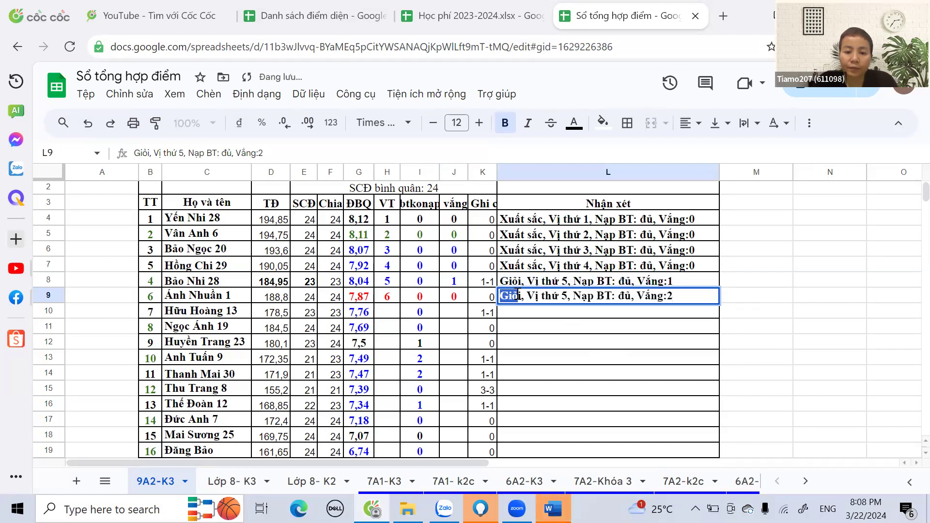
text(Khais)
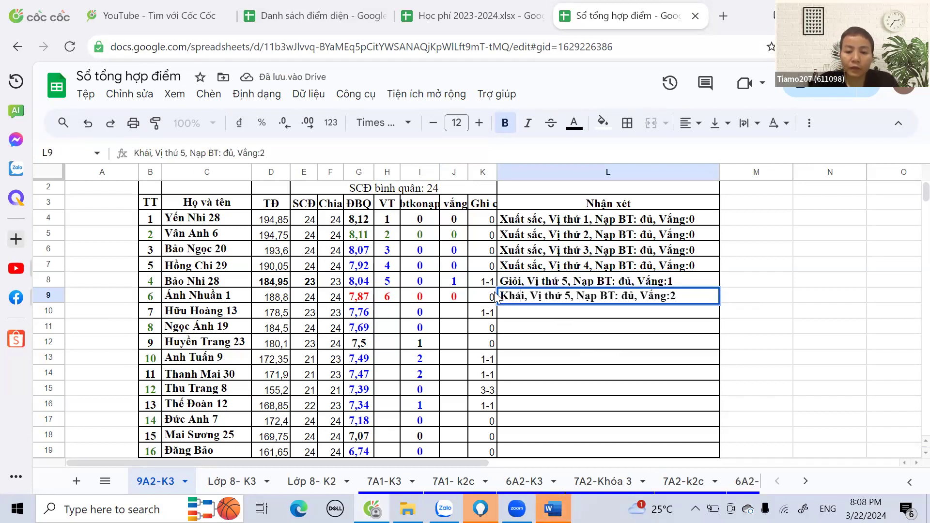
drag(568, 300, 571, 299)
text(6)
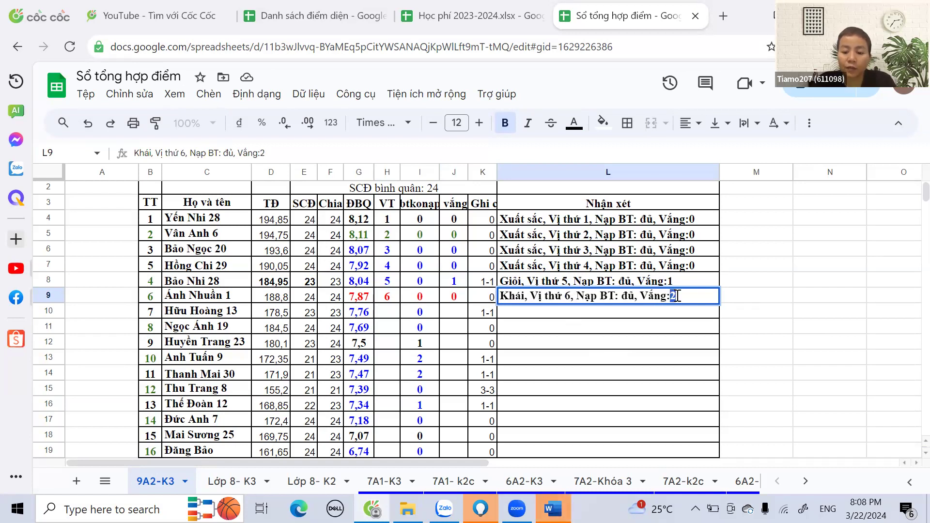
text(0)
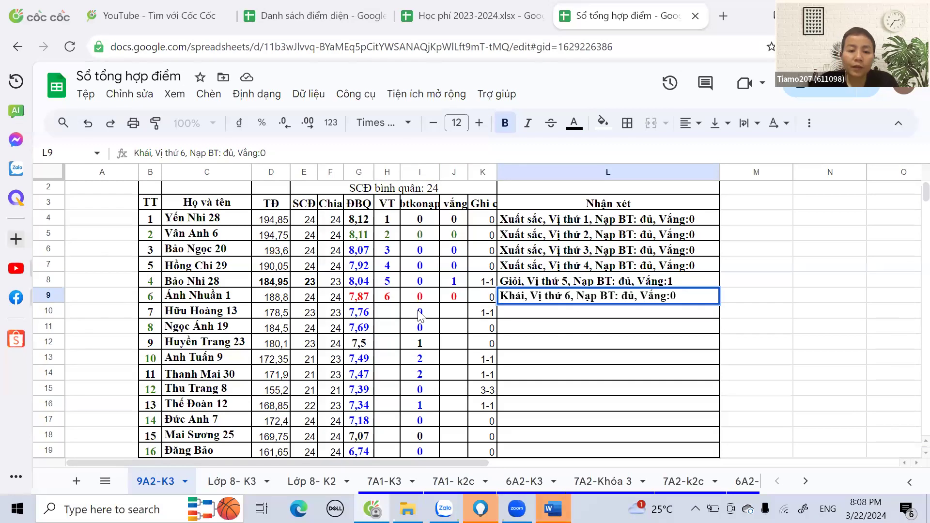
Step: Enter rank (VT) 7 in H10 and 1 absence in J10 for the student in row 10
click(394, 318)
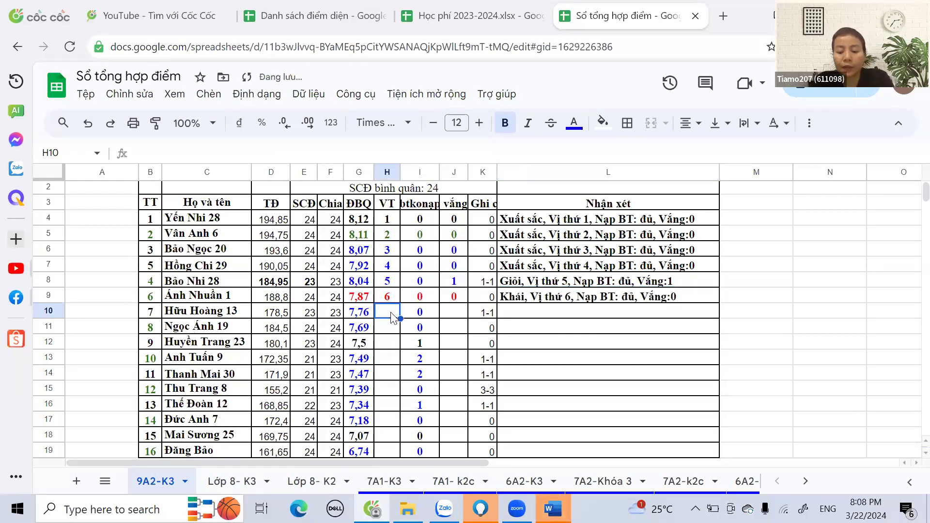
text(7)
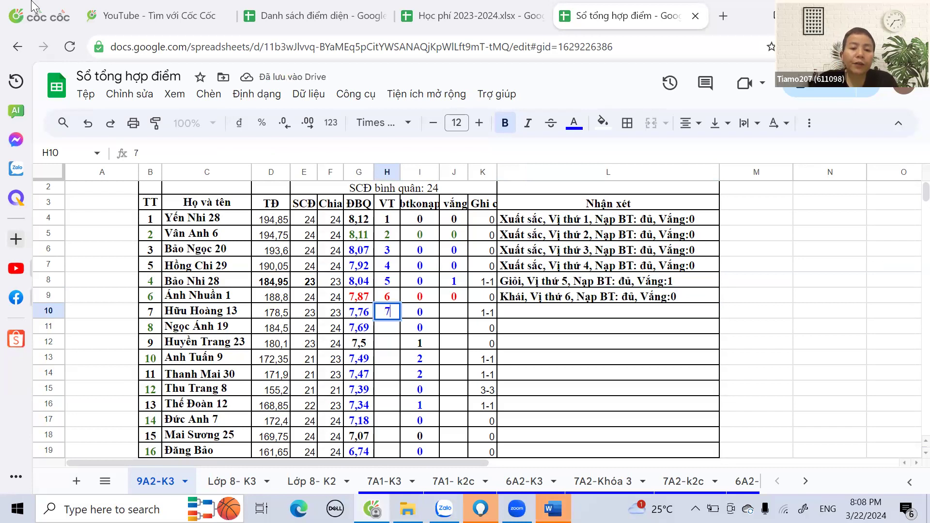
click(458, 318)
text(1)
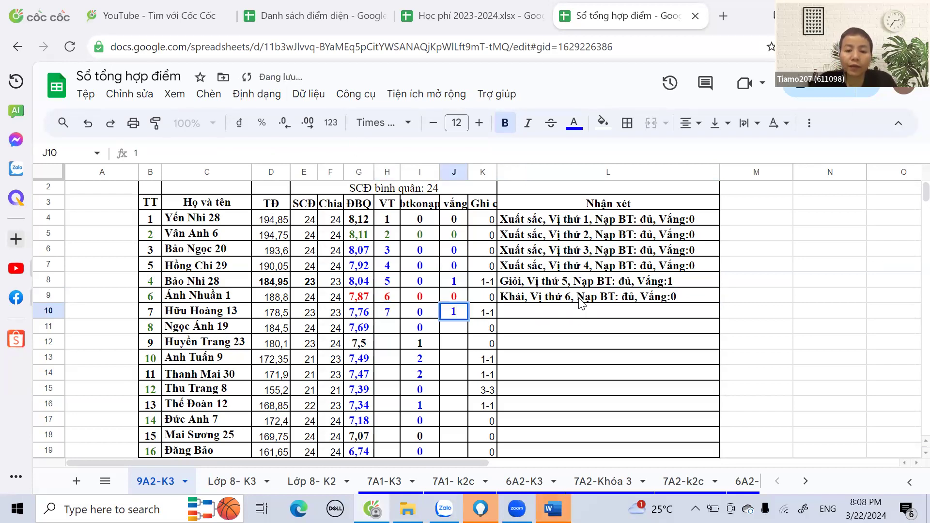
Step: Correct the rating word at the start of the L9 comment to "Khá"
click(578, 300)
double_click(525, 297)
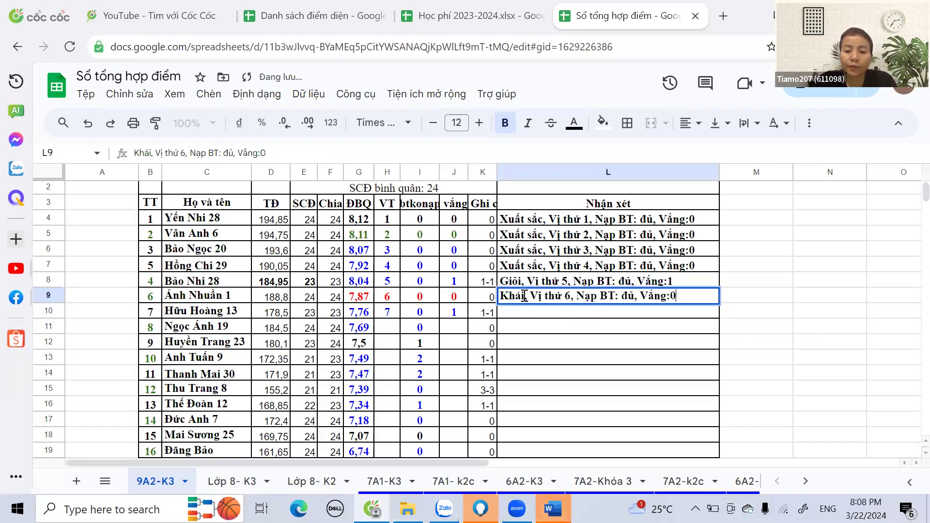
key(BackSpace)
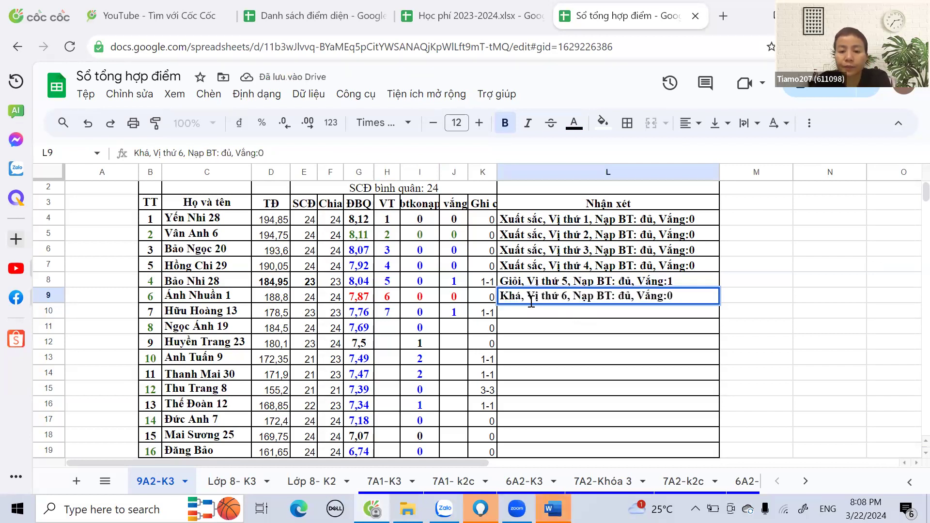
key(Return)
Step: Copy the comment from L9 down to L10 and make it read "Khá, Vị thứ 7, Nạp BT: đủ, Vắng:1"
click(689, 297)
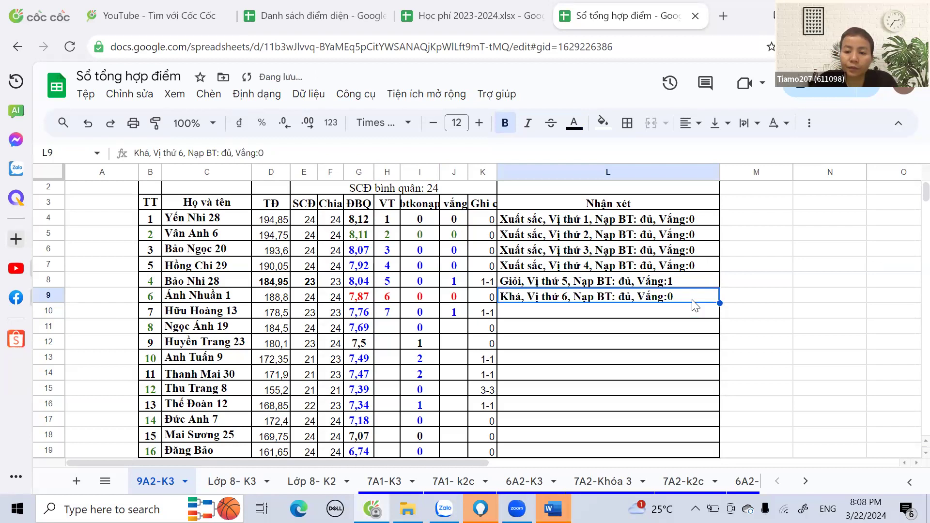
drag(718, 303, 605, 317)
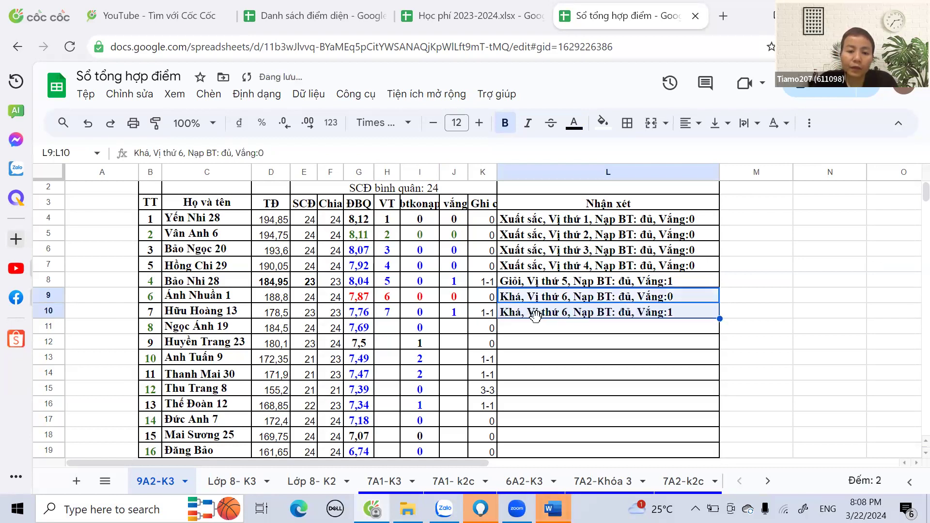
double_click(565, 312)
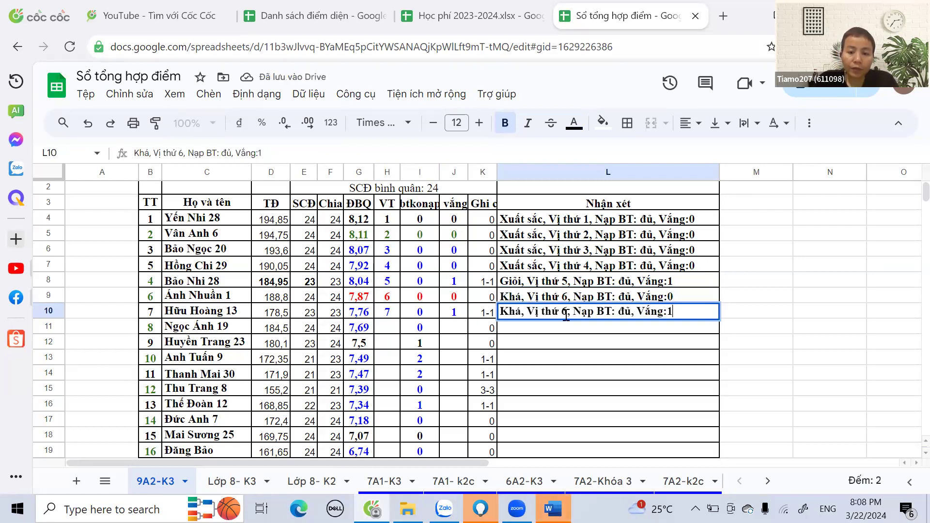
text(7)
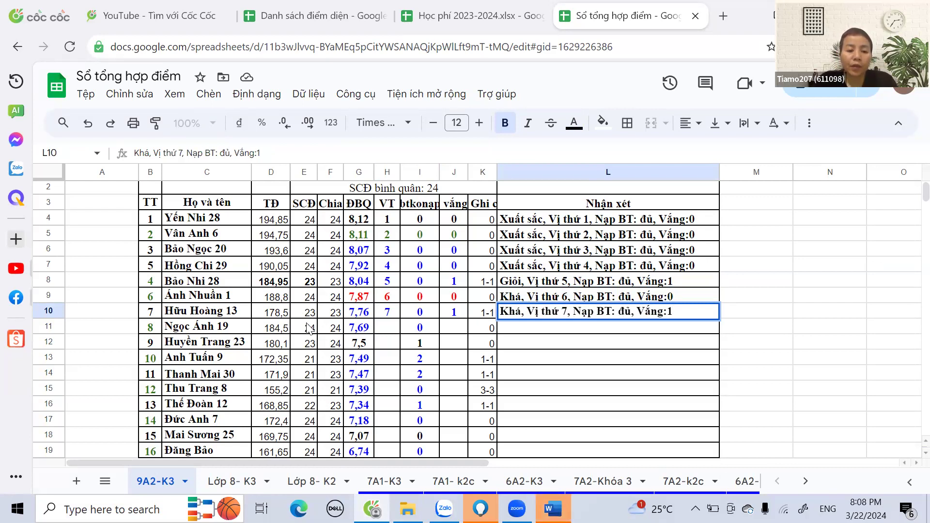
Step: Enter rank (VT) 8 in H11 and 0 absences in J11 for the student in row 11
click(385, 329)
text(8)
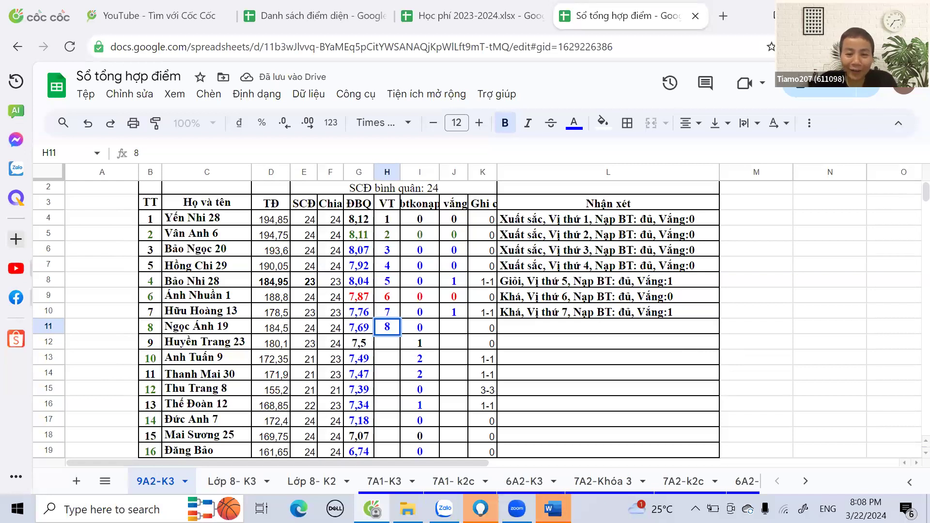
click(454, 327)
text(0)
Step: Fill L11 with the comment copied from L10 and change it to "Khá, Vị thứ 8, Nạp BT: đủ, Vắng:0"
click(570, 312)
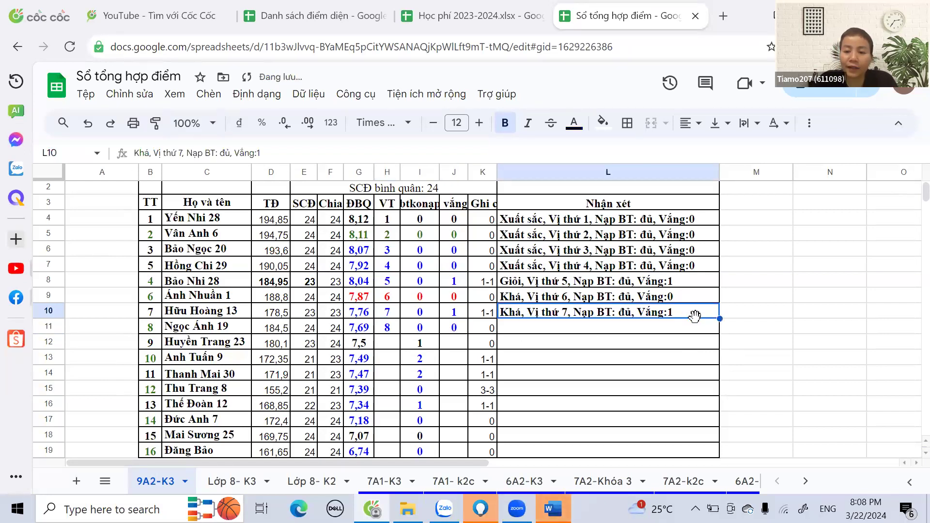
drag(719, 319, 718, 333)
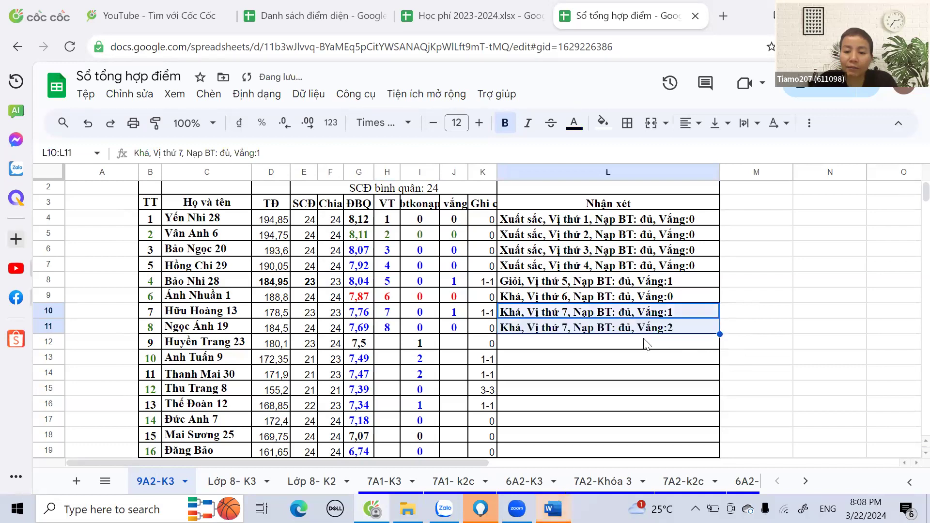
double_click(564, 327)
double_click(564, 327)
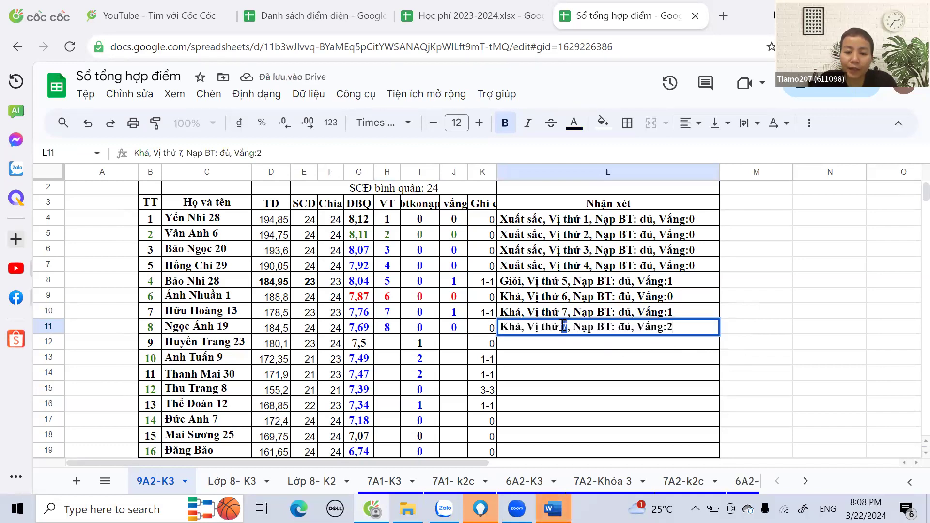
text(8)
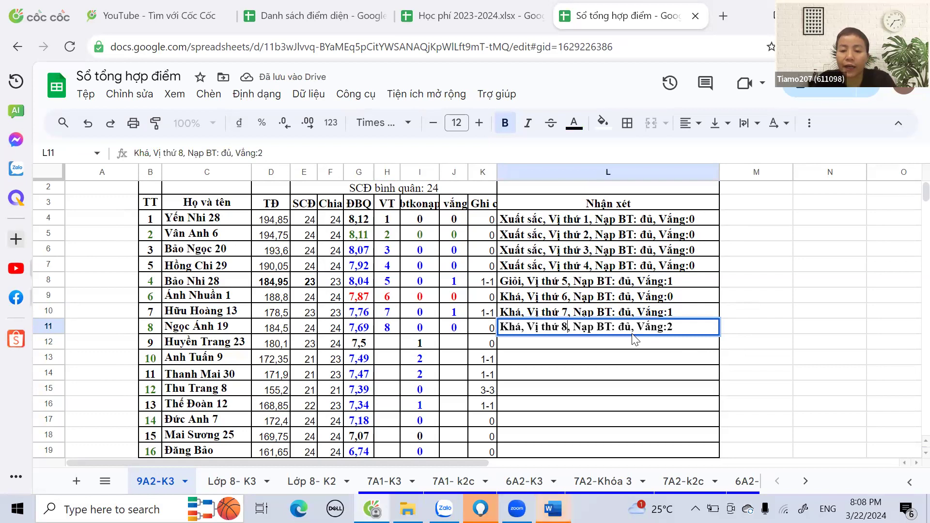
double_click(669, 327)
text(0)
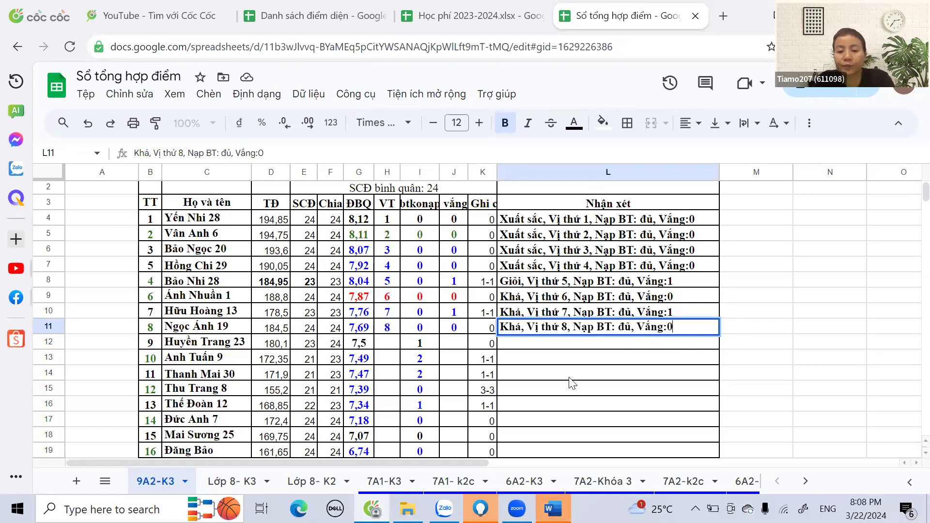
Step: Enter rank (VT) 9 in H12 and 0 absences in J12 for the student in row 12
click(422, 375)
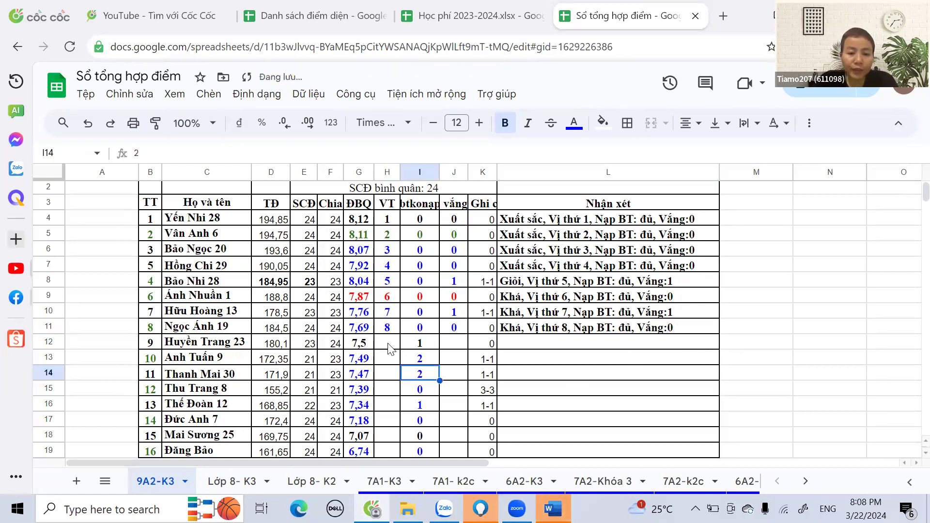
click(389, 347)
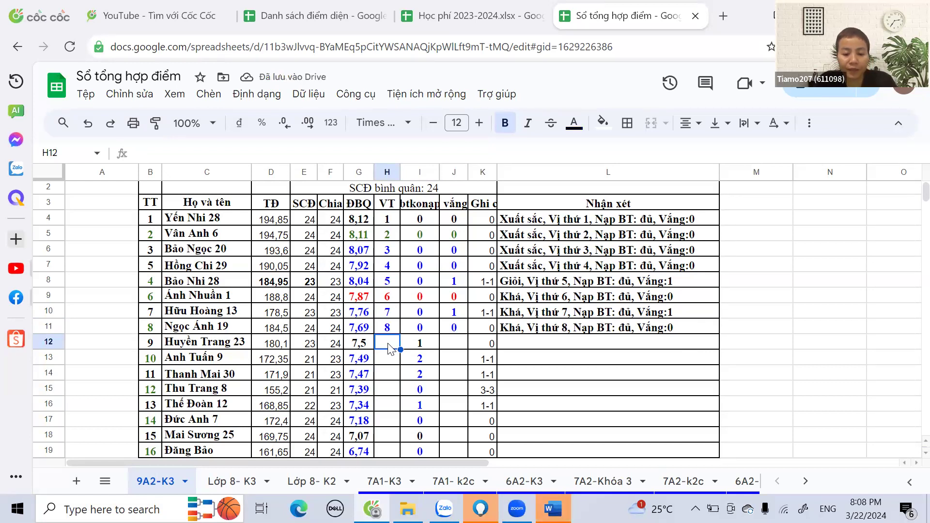
text(9)
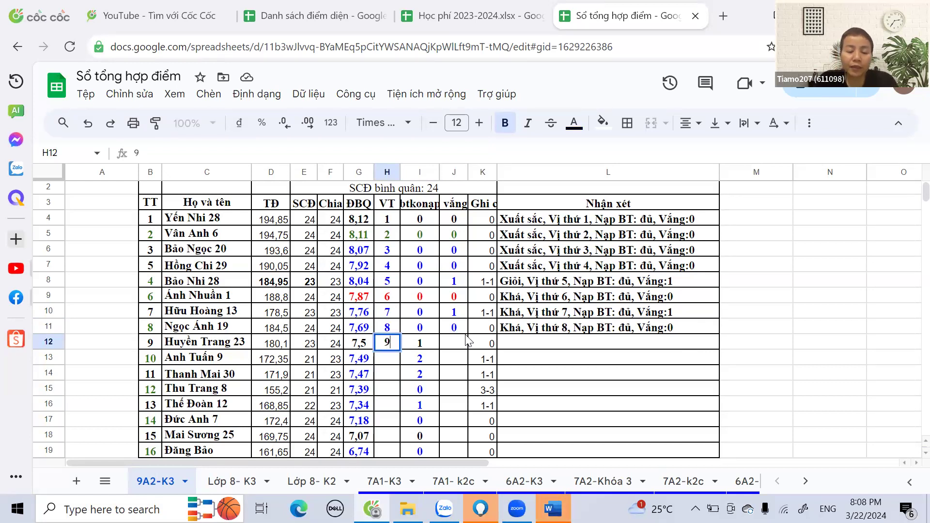
click(453, 349)
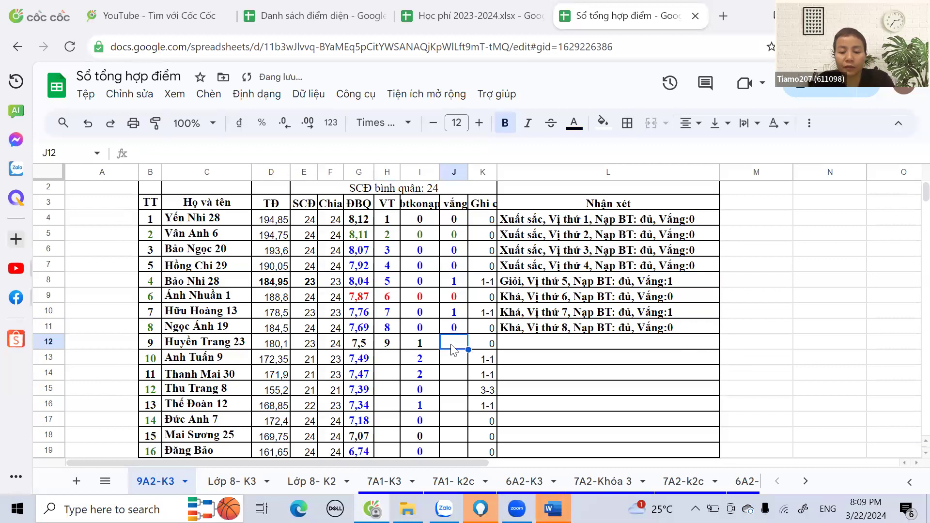
text(0)
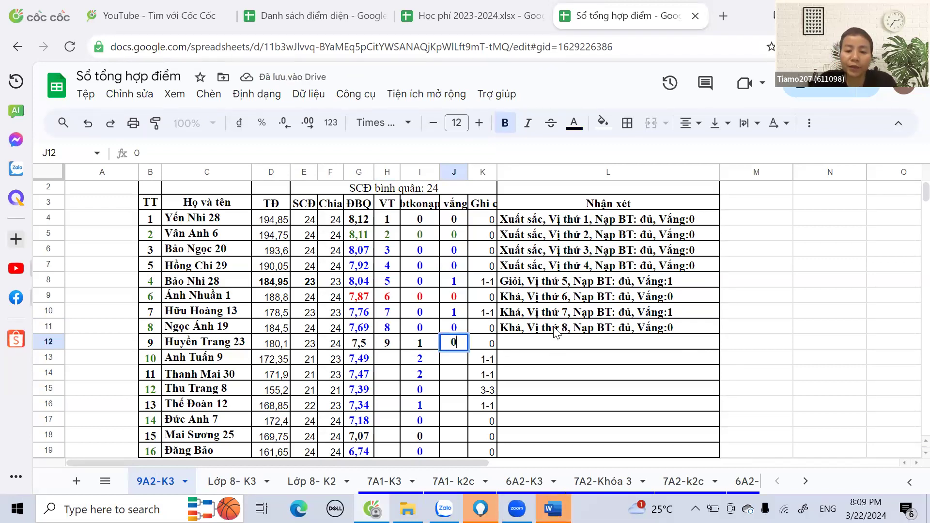
Step: Copy the comment from L11 down to L12 and change it to "Khá, Vị thứ 9, Nạp BT: thiếu 1, Vắng:0"
click(663, 332)
drag(720, 334, 613, 349)
double_click(565, 344)
double_click(566, 342)
text(9)
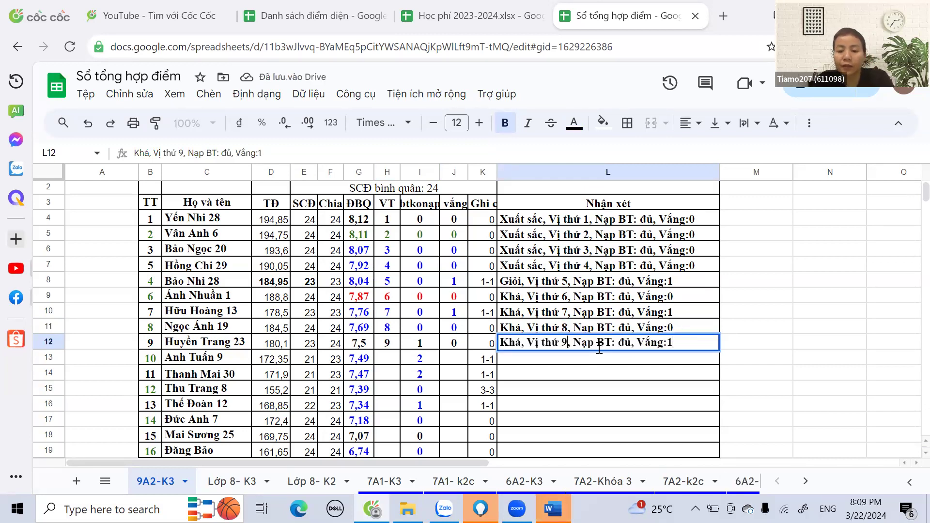
double_click(619, 343)
text(thiếu 1)
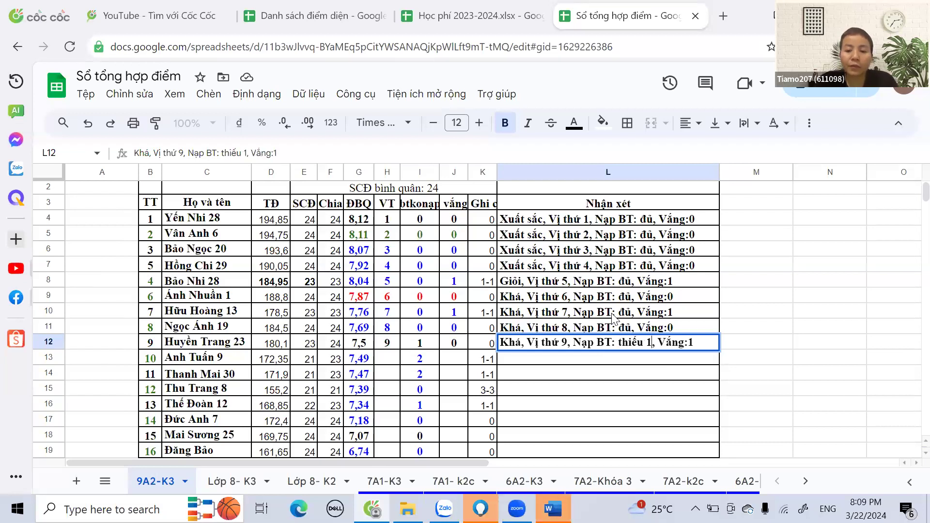
drag(691, 343, 699, 343)
text(0)
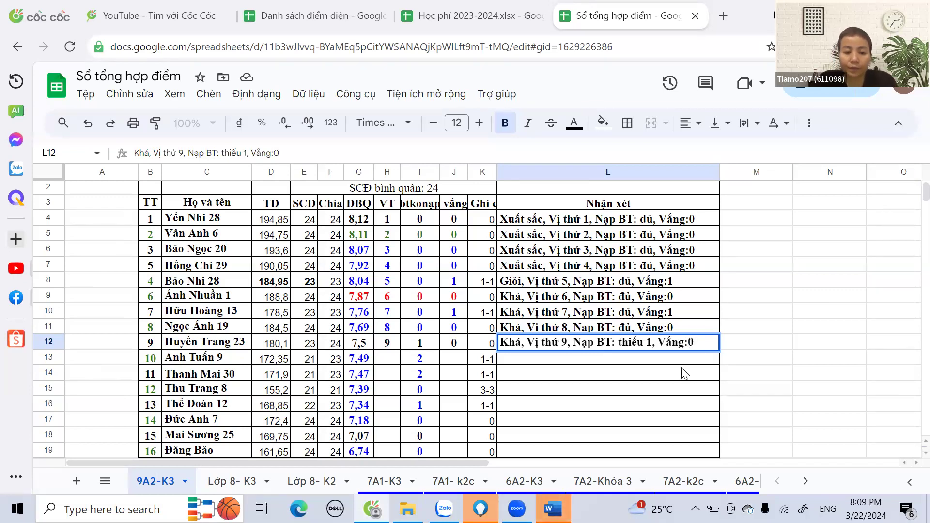
click(681, 373)
Step: Fill L13 with the comment copied from L12, and enter rank (VT) 10 in H13 and 1 absence in J13
click(667, 348)
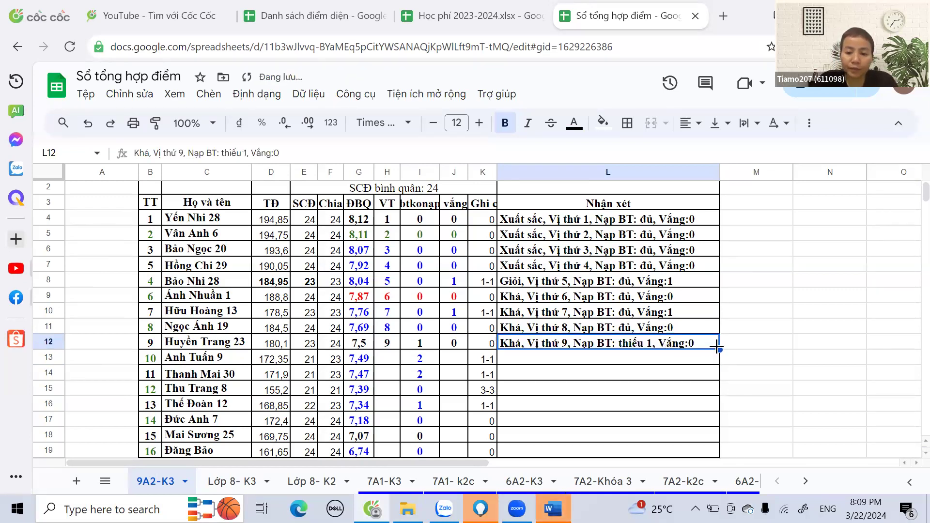
drag(718, 347, 717, 361)
click(395, 361)
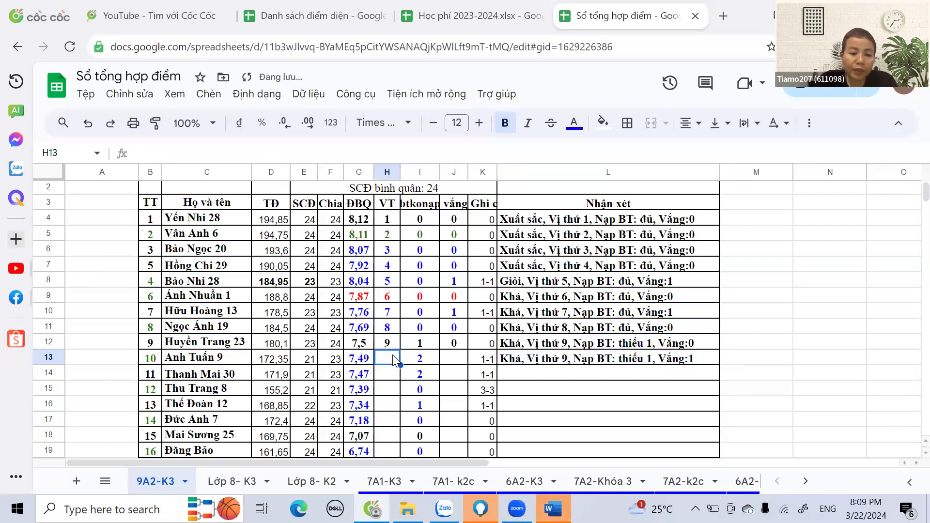
scroll(396, 361, down, 2)
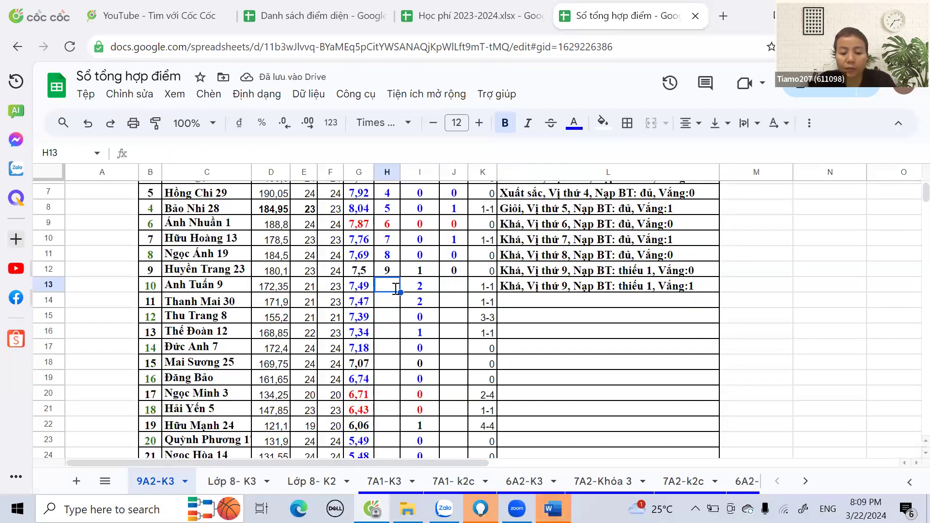
text(10)
click(455, 291)
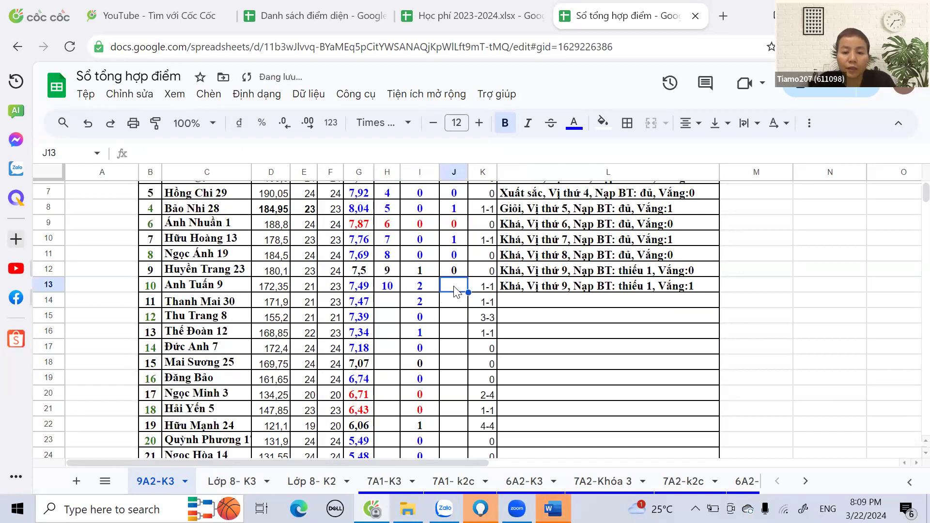
text(1)
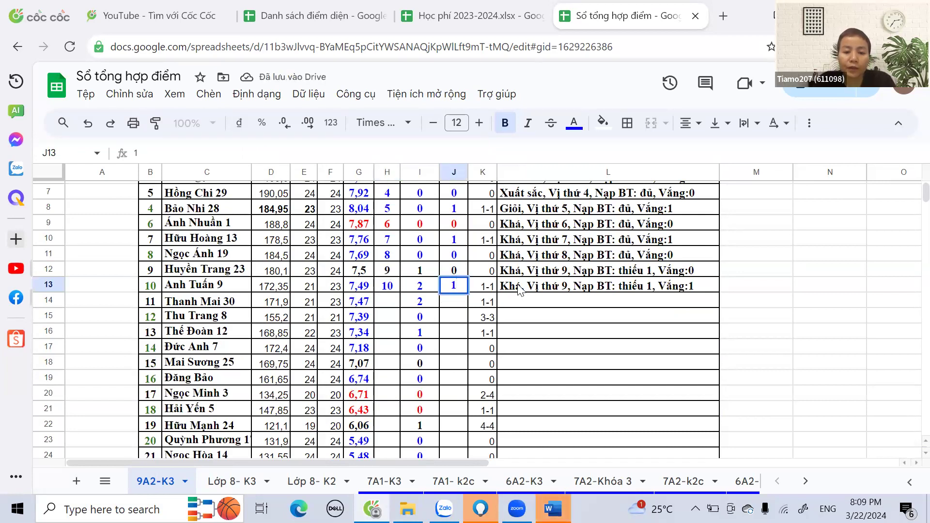
Step: Change the comment in L13 to "Khá, Vị thứ 10, Nạp BT: thiếu 2, Vắng:1"
click(525, 290)
double_click(563, 289)
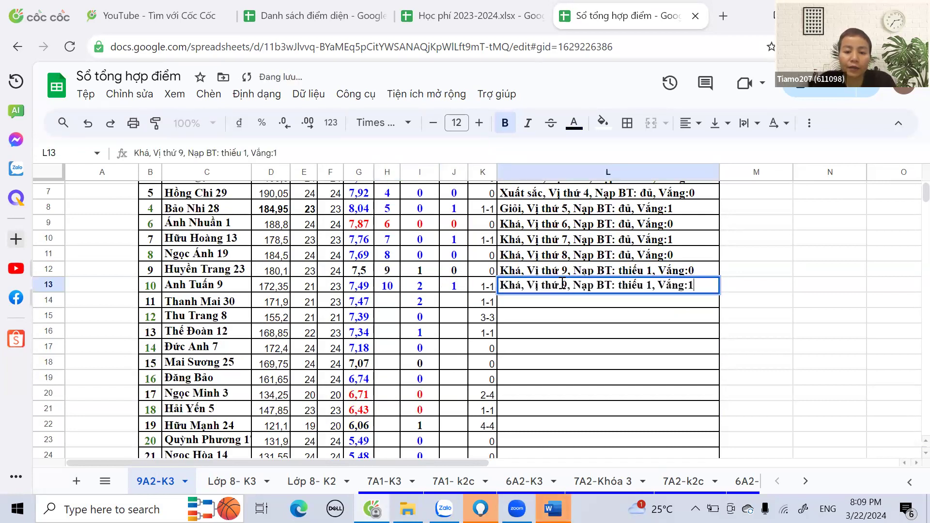
text(1)
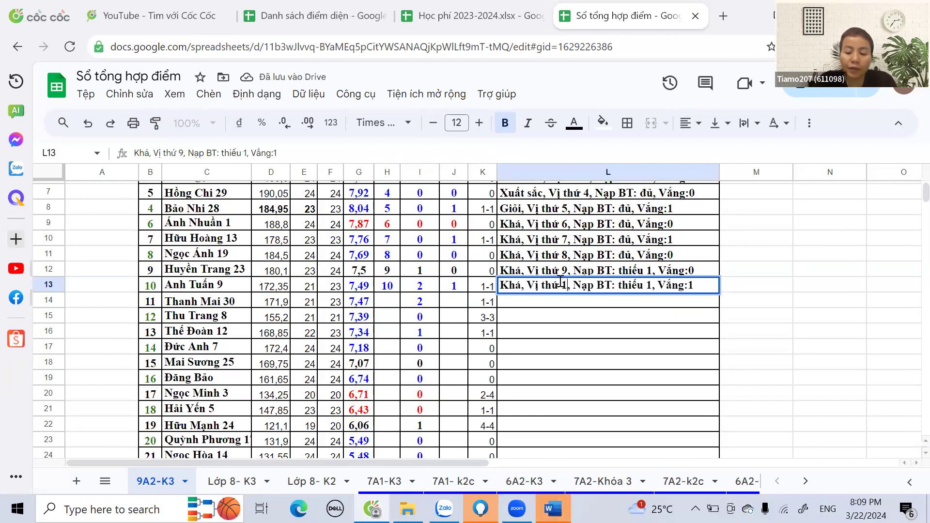
text(0)
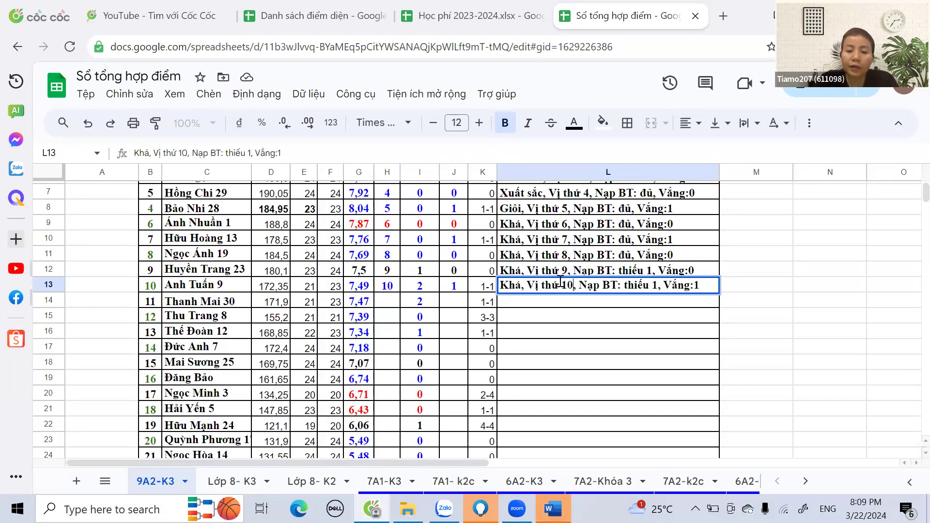
double_click(654, 284)
text(2)
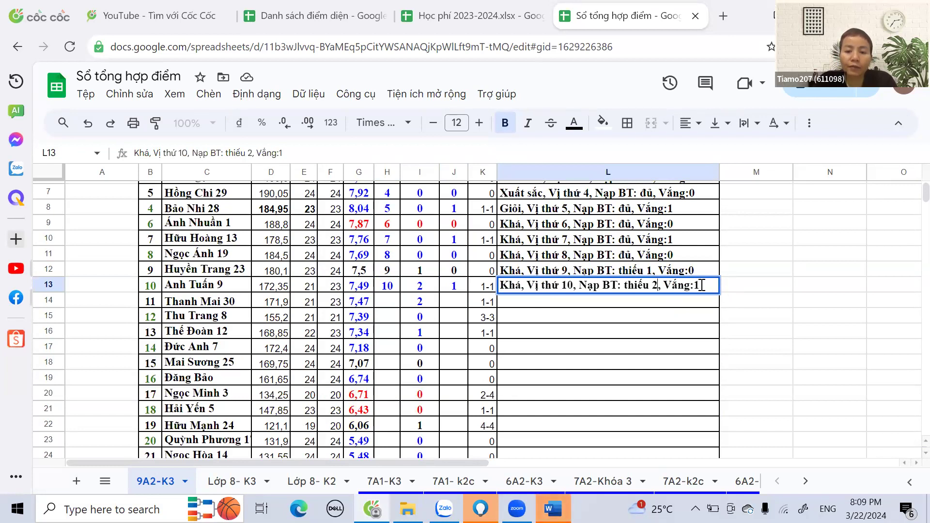
key(Return)
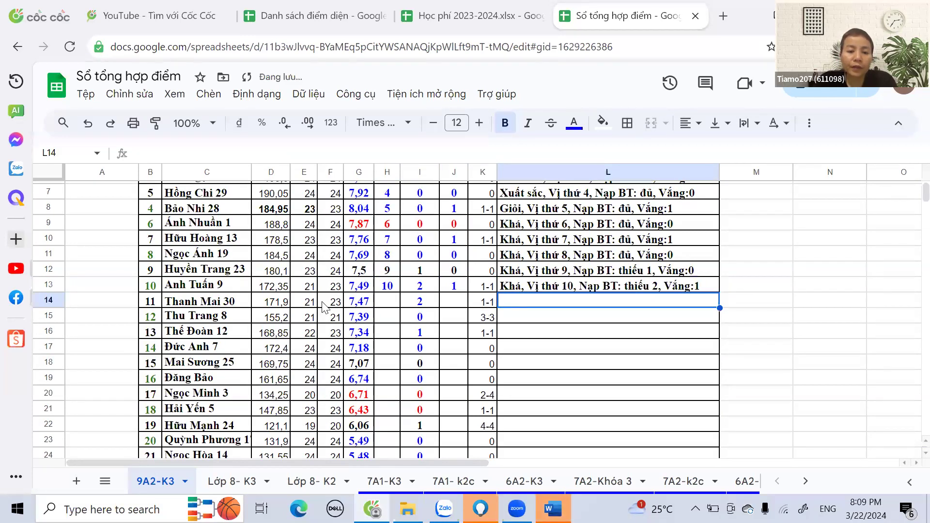
Step: Enter rank (VT) 11 in H14 and 1 absence in J14 for the student in row 14
click(387, 301)
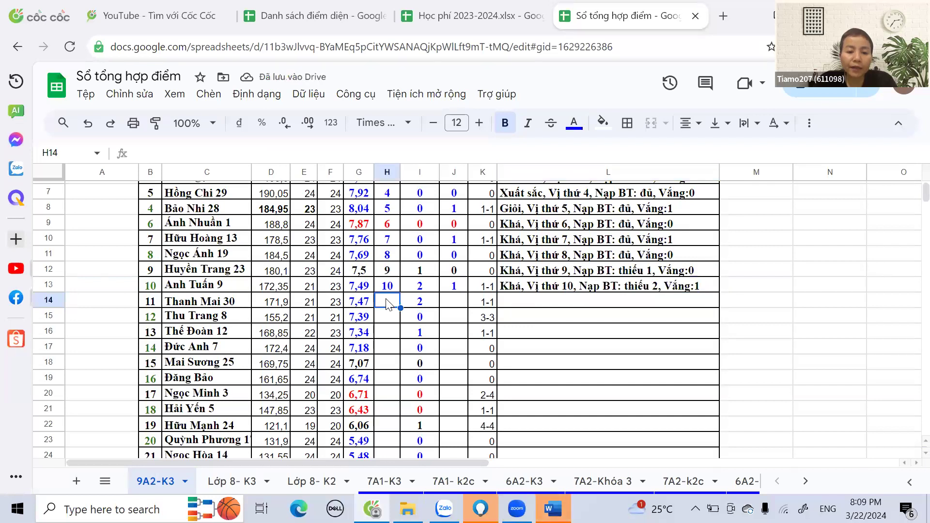
text(11)
click(453, 306)
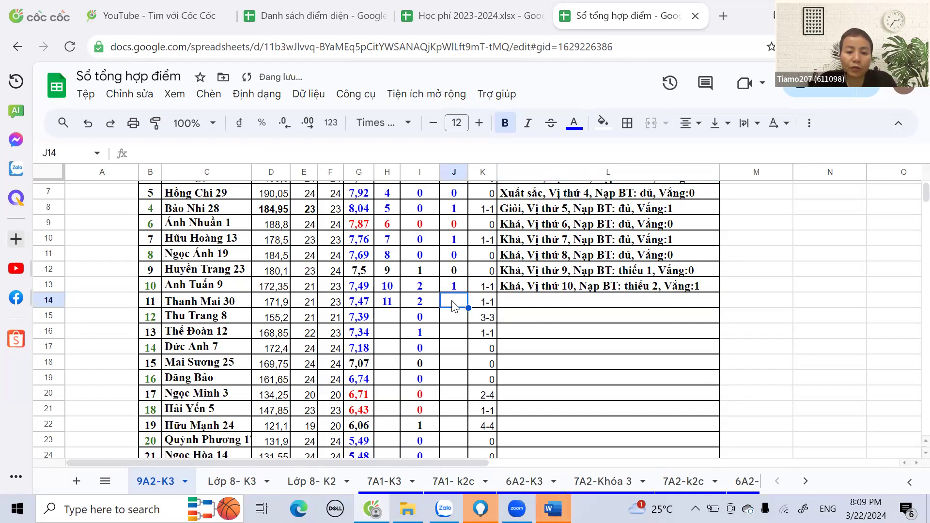
text(1)
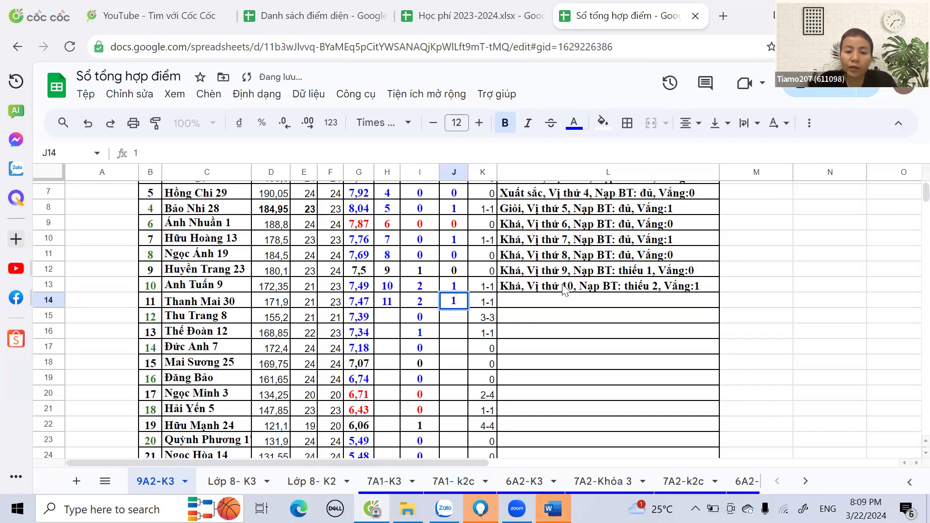
Step: Fill L14 with the comment from L13 and change it to "Khá, Vị thứ 11, Nạp BT: thiếu 2, Vắng:1"
click(706, 291)
drag(720, 293, 716, 303)
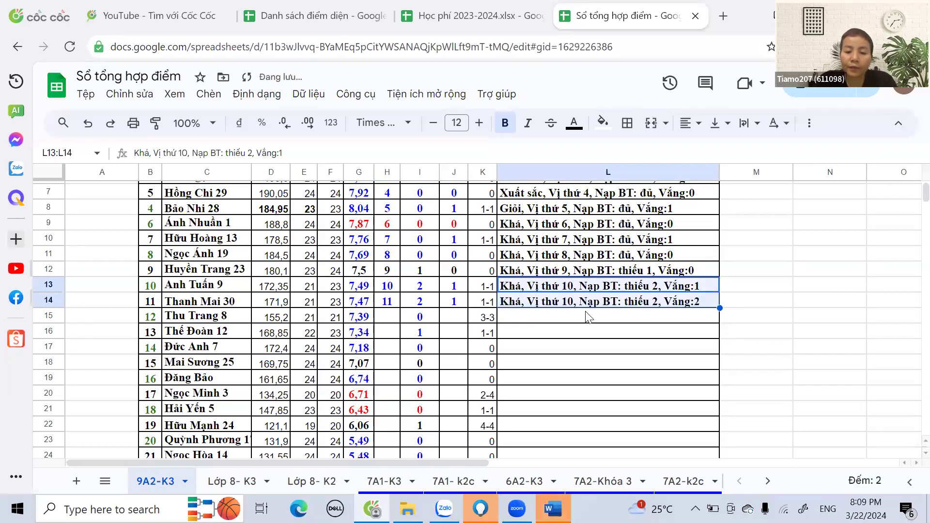
click(572, 307)
double_click(569, 304)
drag(568, 301, 573, 301)
text(1)
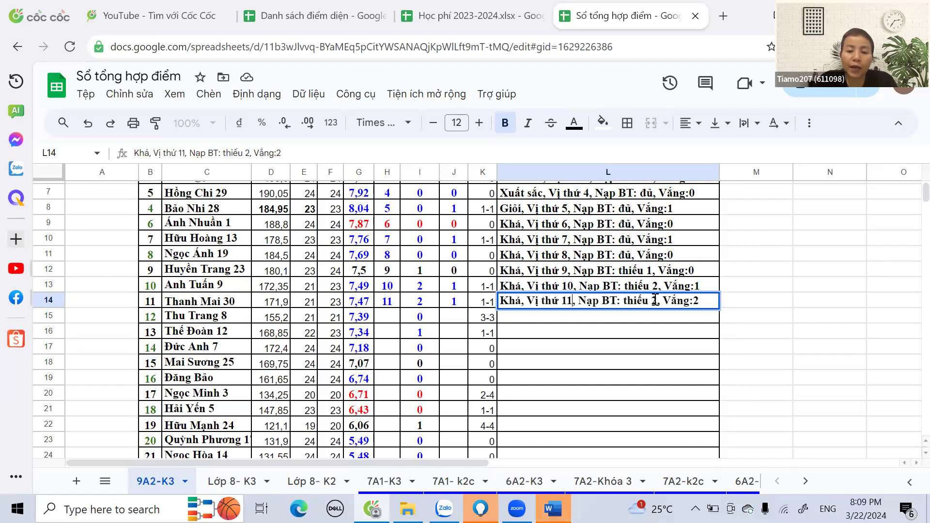
drag(694, 301, 700, 302)
text(1)
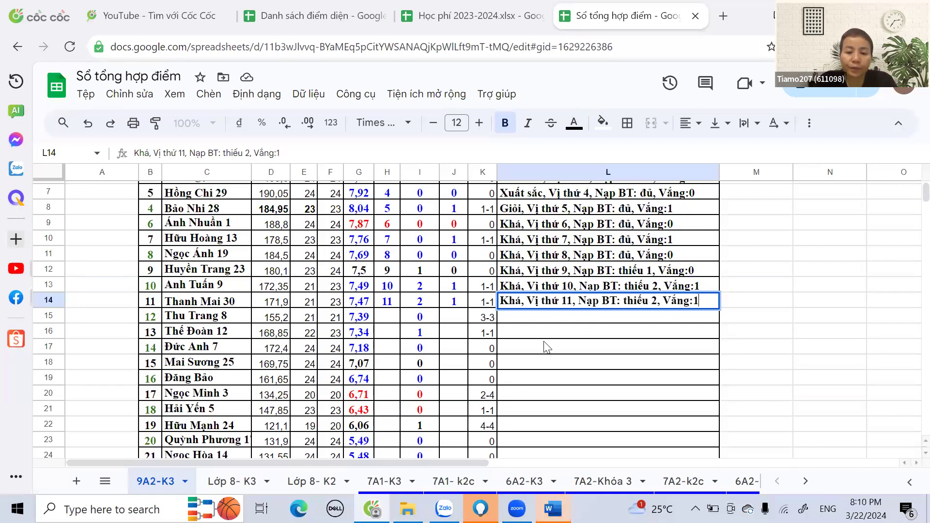
Step: Enter rank (VT) 12 in H15 and 3 absences in J15 for the student in row 15
click(388, 317)
text(12)
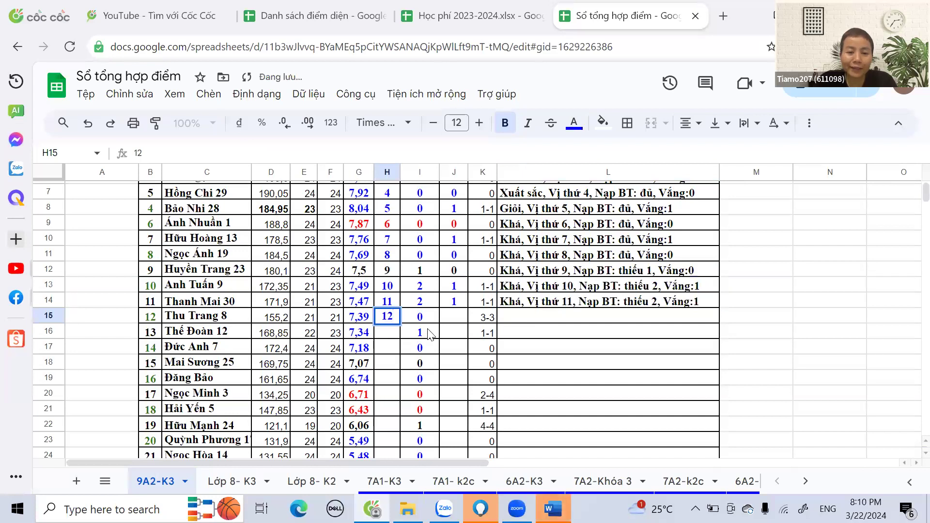
click(458, 320)
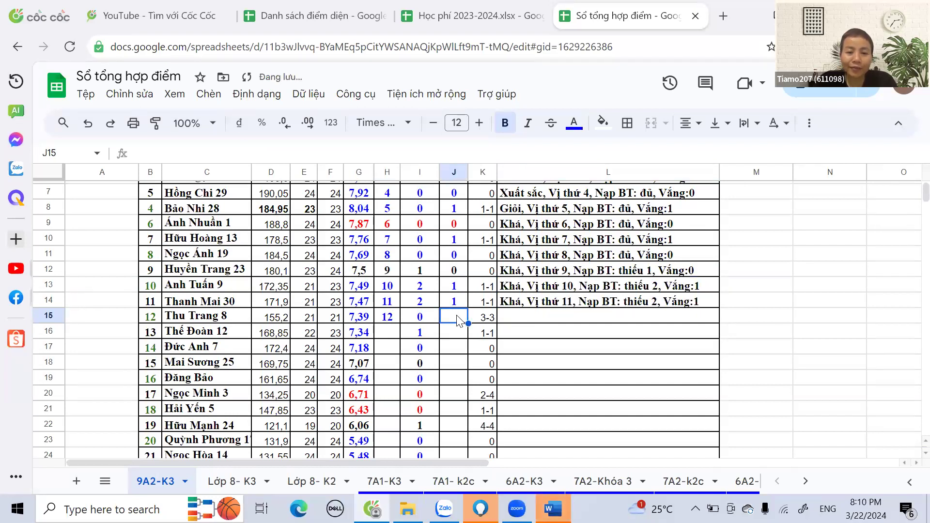
text(3)
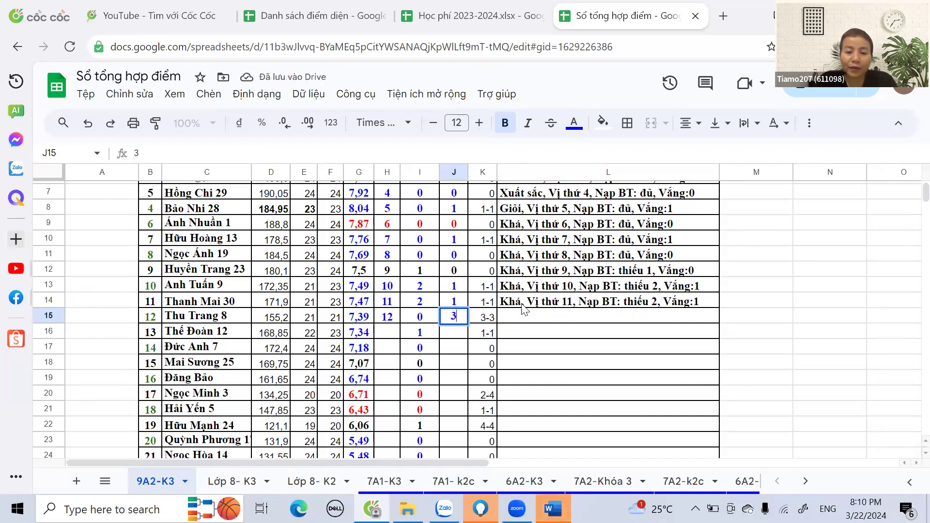
Step: Fill L15 with the comment from L14 and change it to "Khá, Vị thứ 12, Nạp BT: đủ, Vắng:3"
click(717, 304)
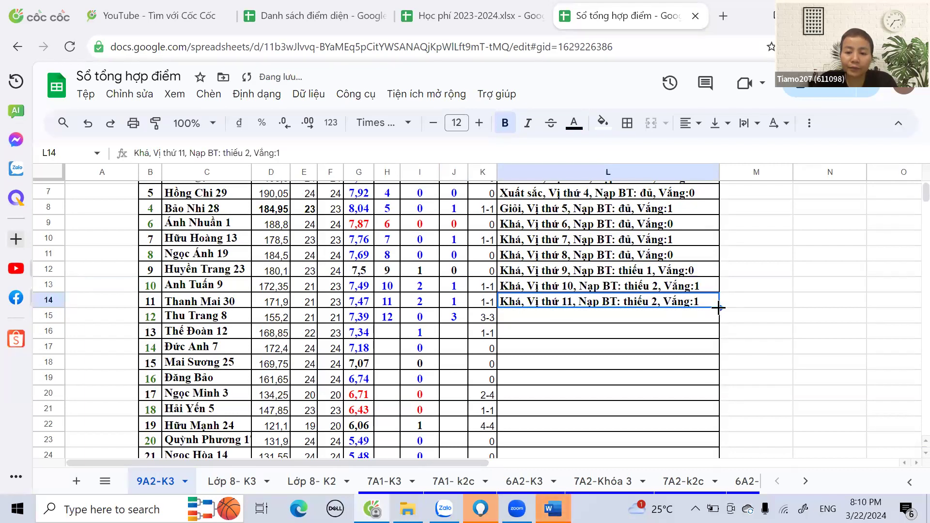
drag(720, 309, 714, 317)
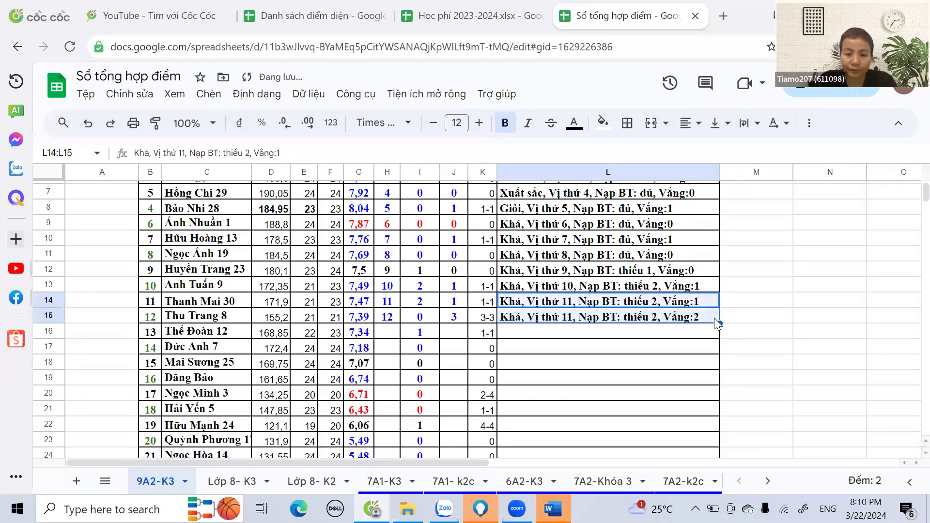
click(613, 318)
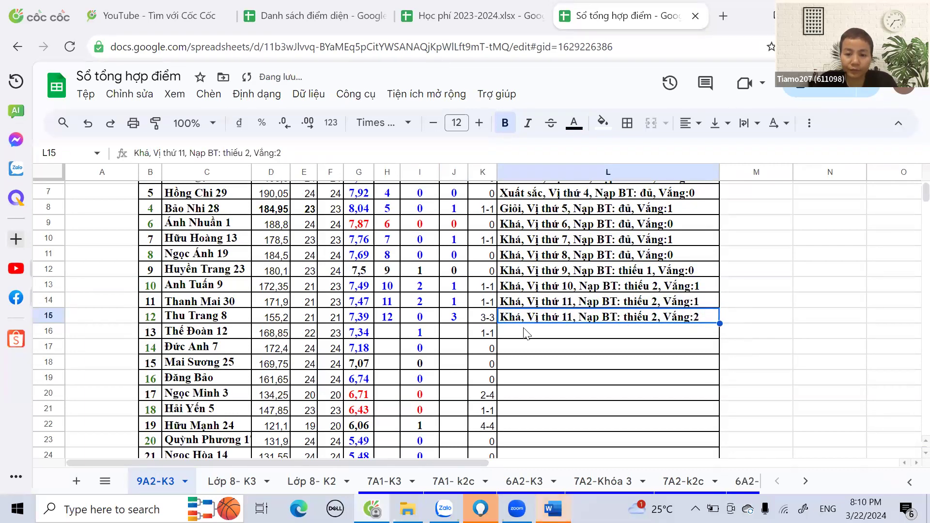
double_click(574, 320)
key(shift+Left)
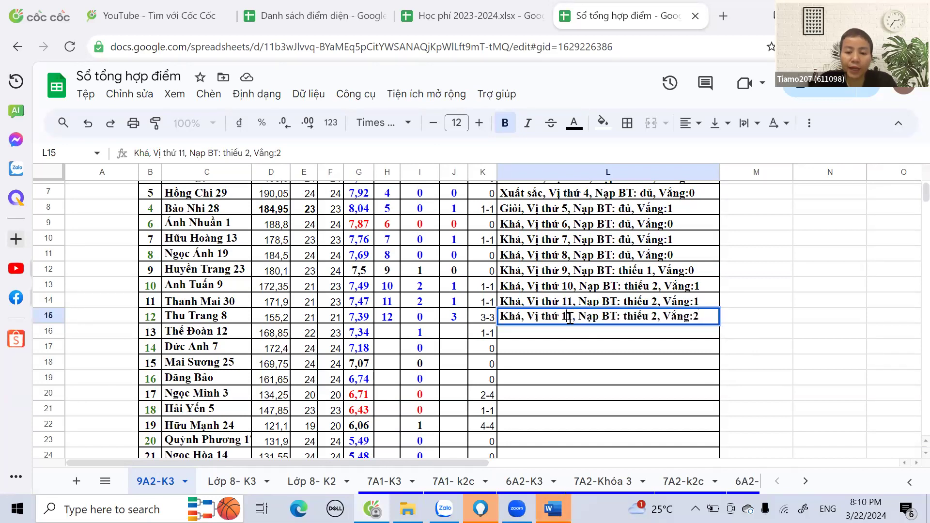
text(2)
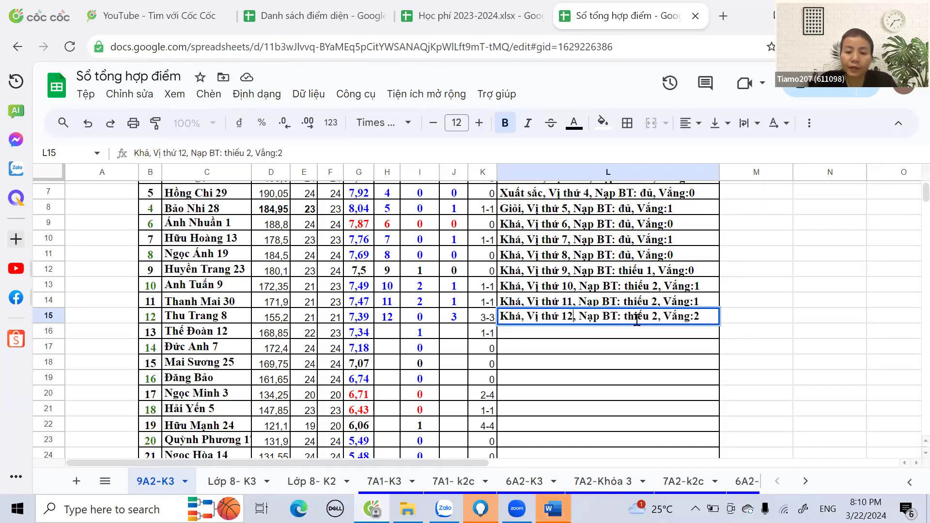
drag(627, 316, 657, 316)
text(đủ)
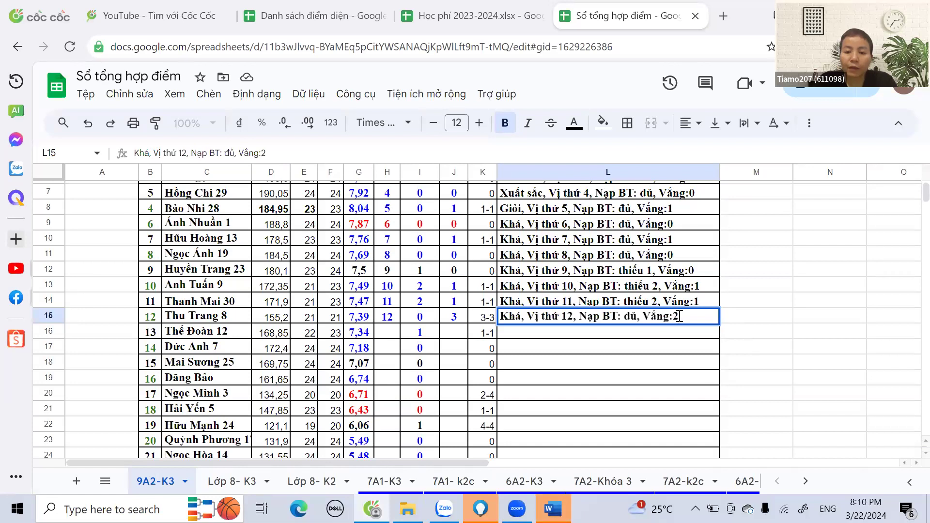
drag(675, 316, 679, 317)
text(3)
click(625, 350)
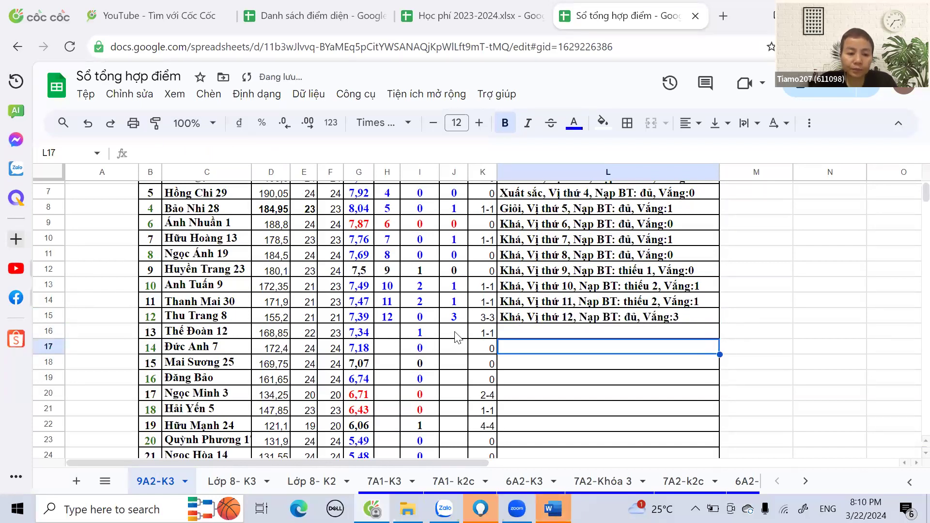
Step: Enter rank (VT) 13 in H16 and 1 absence in J16 for the student in row 16
click(387, 332)
text(13)
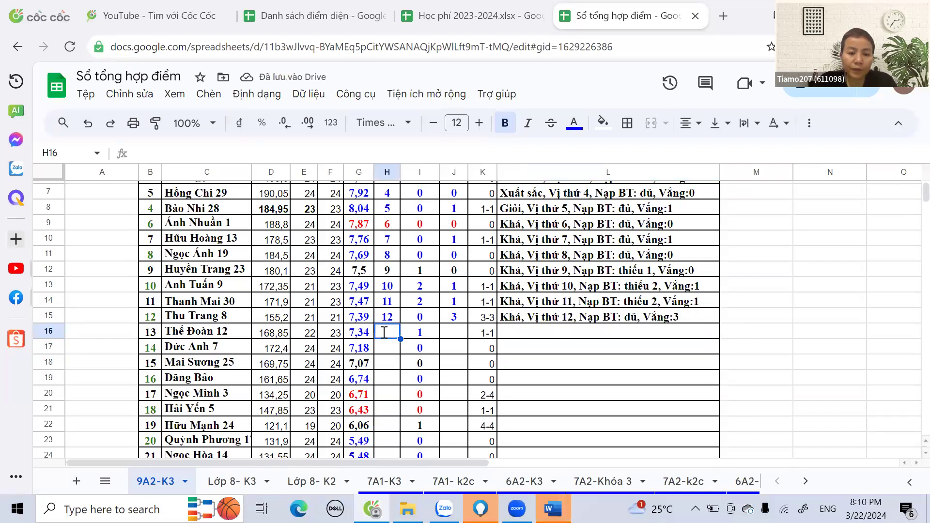
click(458, 335)
text(13)
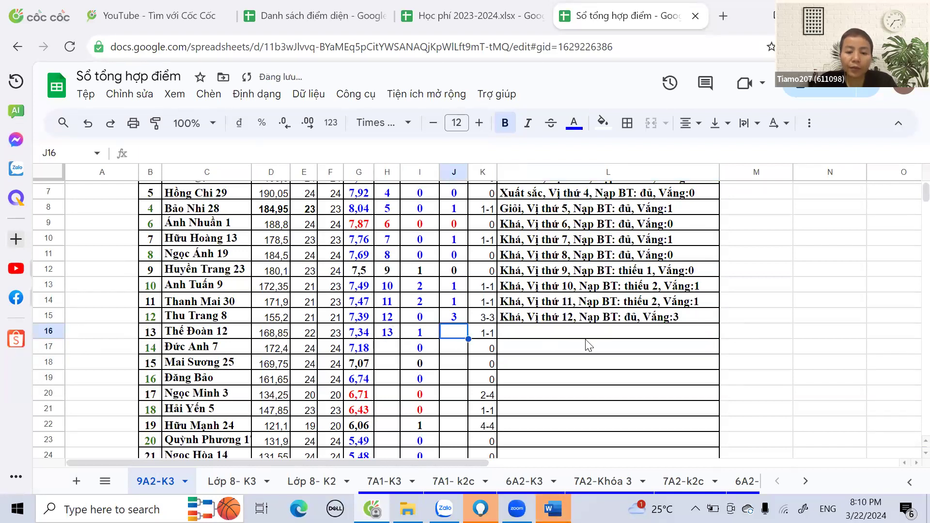
Step: Copy the comment from L14 into L16 and change it to "Khá, Vị thứ 13, Nạp BT: thiếu 1, Vắng:1"
right_click(564, 304)
key(ctrl+c)
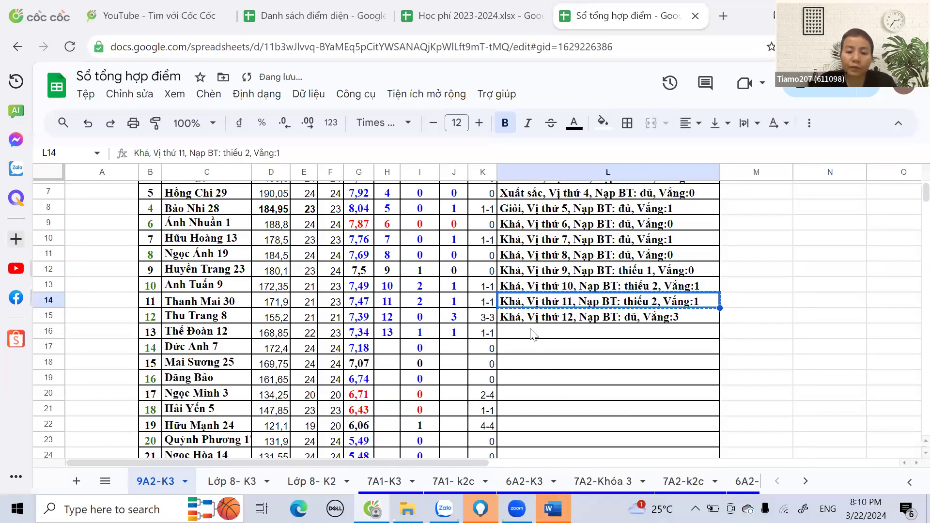
click(536, 333)
key(ctrl+v)
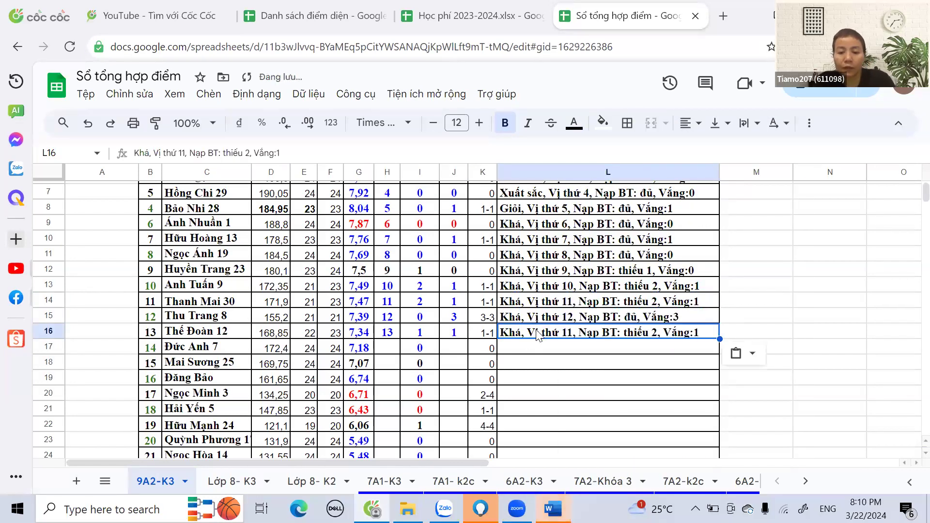
double_click(565, 332)
double_click(569, 332)
text(13)
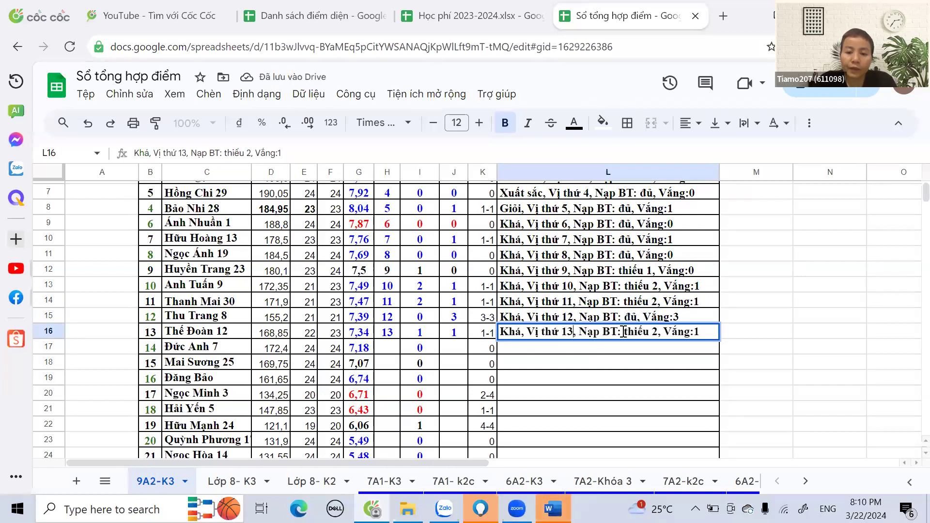
double_click(655, 332)
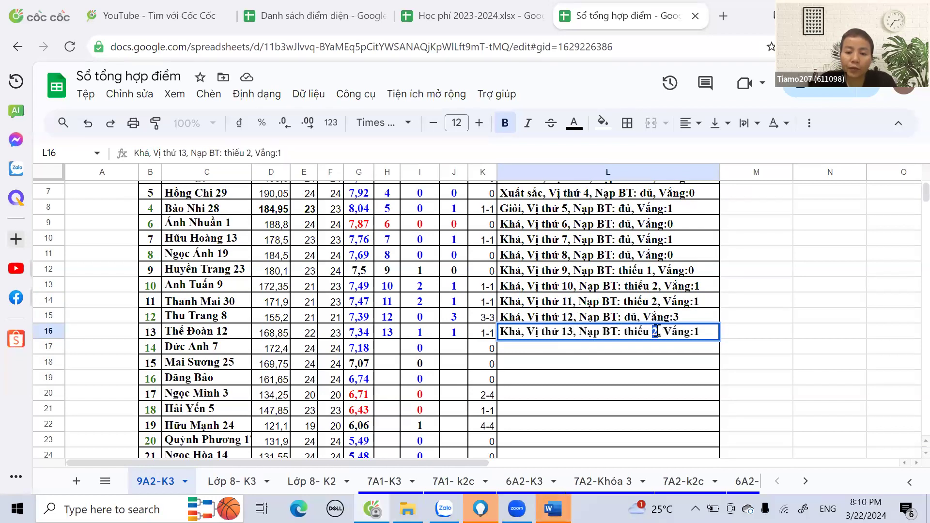
text(1)
key(Return)
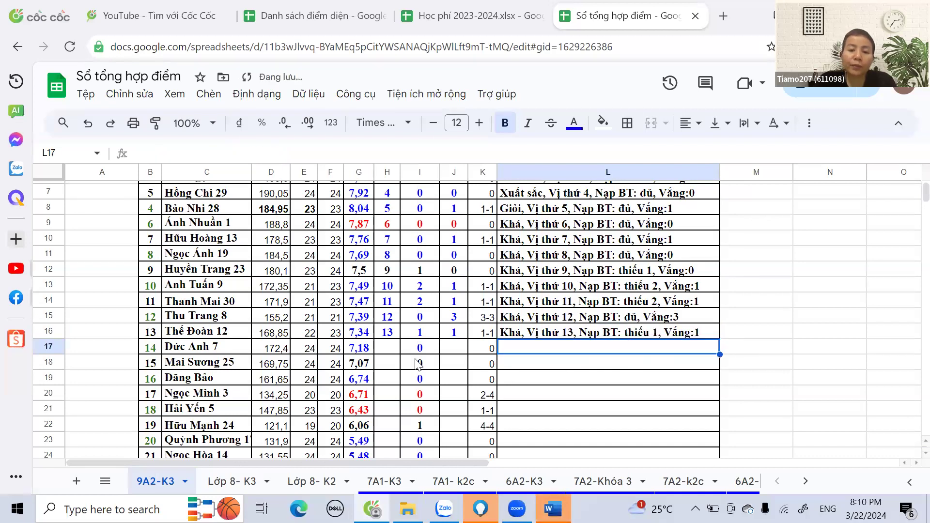
Step: Enter rank (VT) 14 in H17 and 0 absences in J17 for the student in row 17
click(387, 353)
text(14)
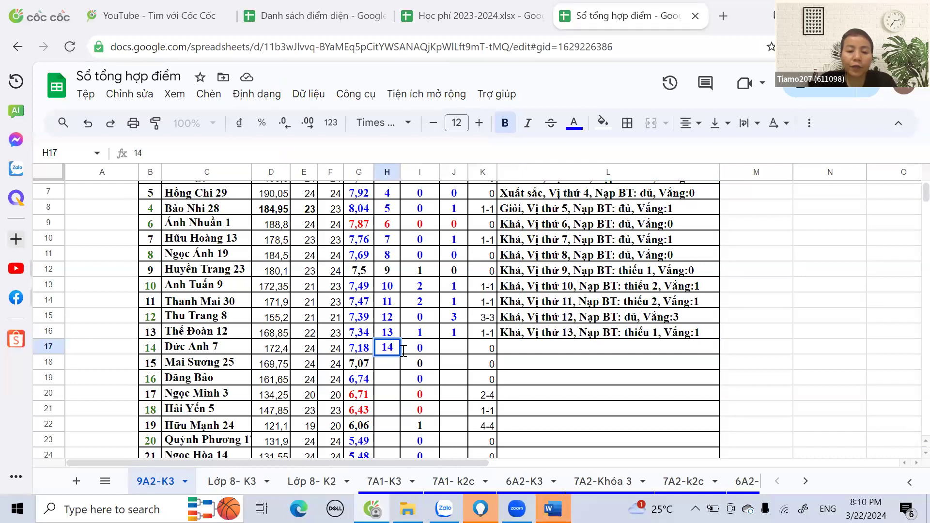
click(454, 352)
text(0)
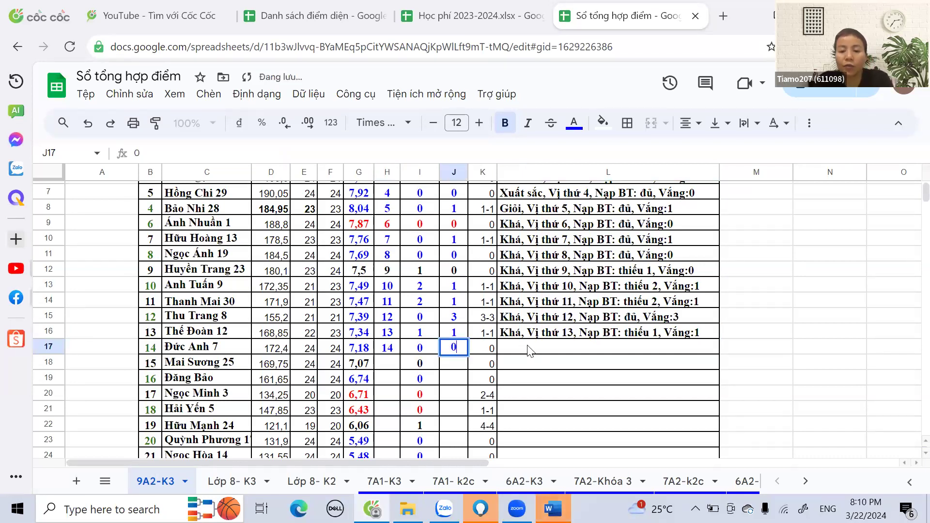
Step: Copy the comment from L11, which has complete homework and no absences, into L17
click(635, 336)
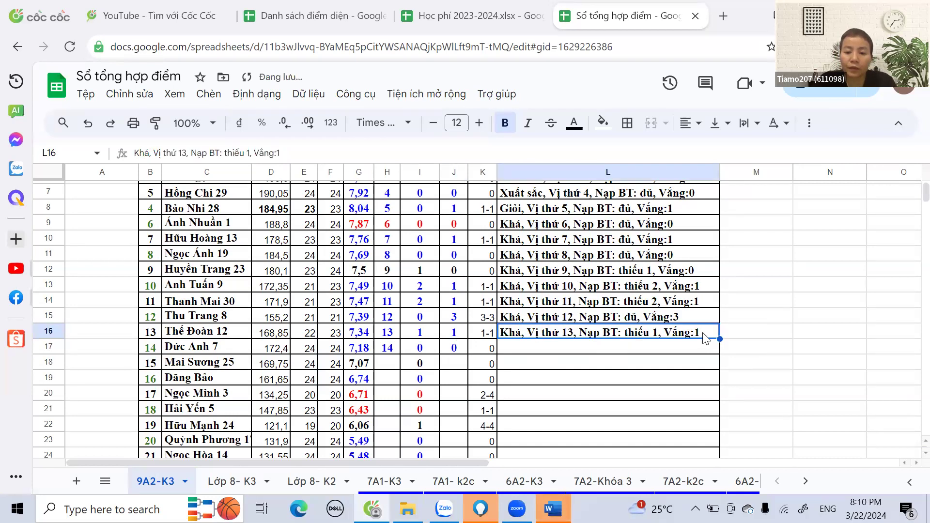
click(657, 318)
right_click(611, 244)
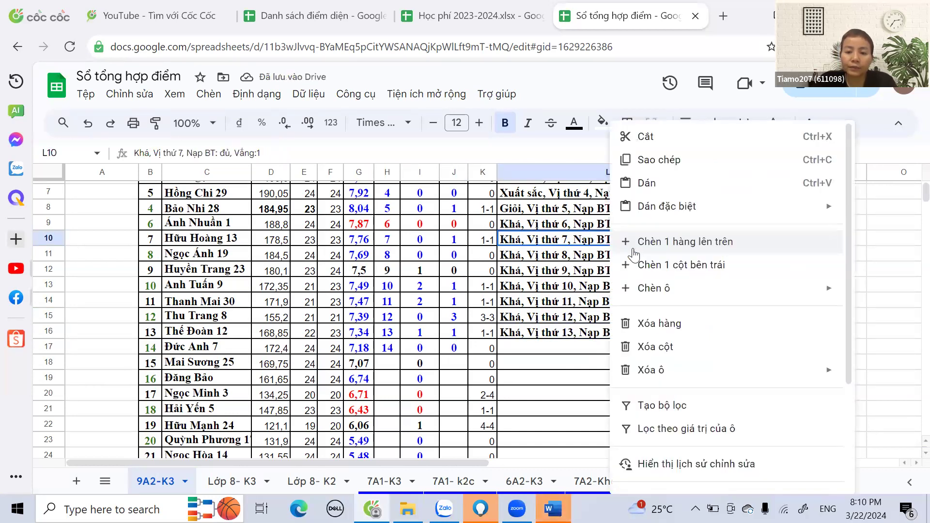
drag(519, 271, 522, 286)
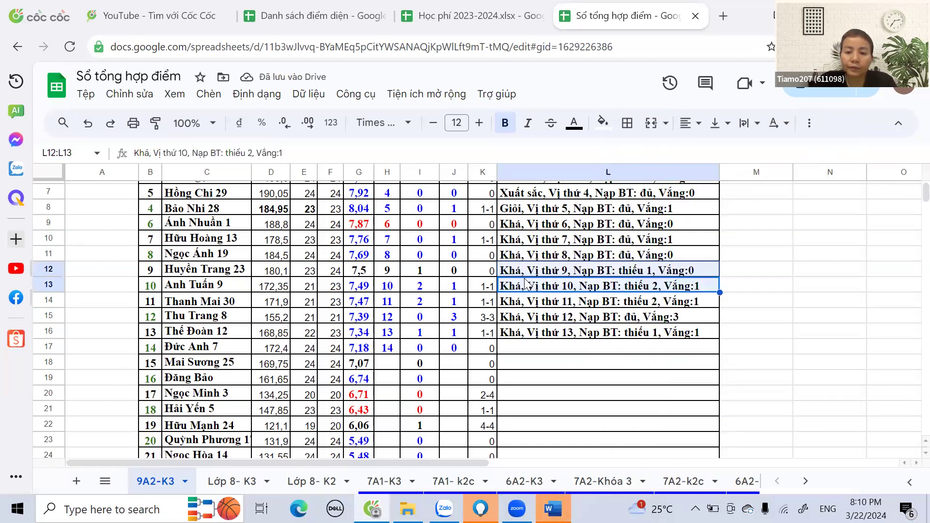
right_click(588, 256)
click(626, 158)
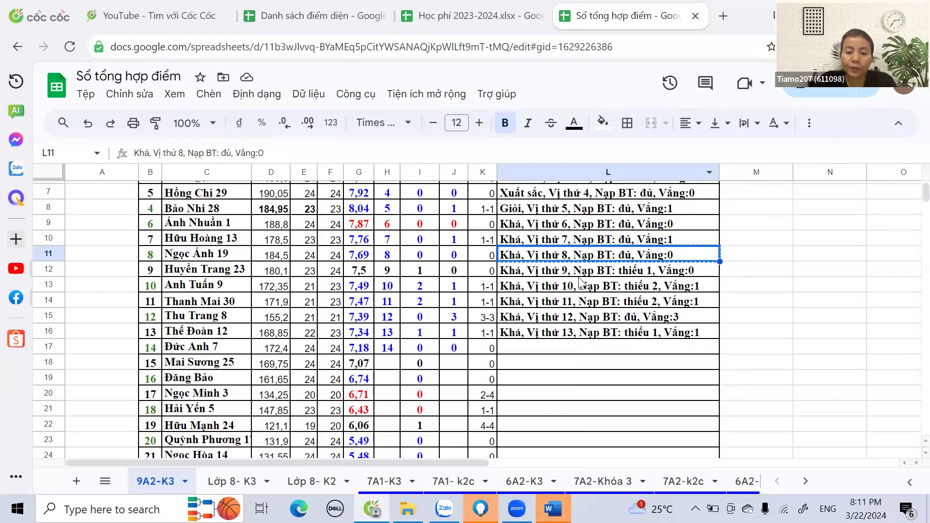
click(530, 349)
key(ctrl+v)
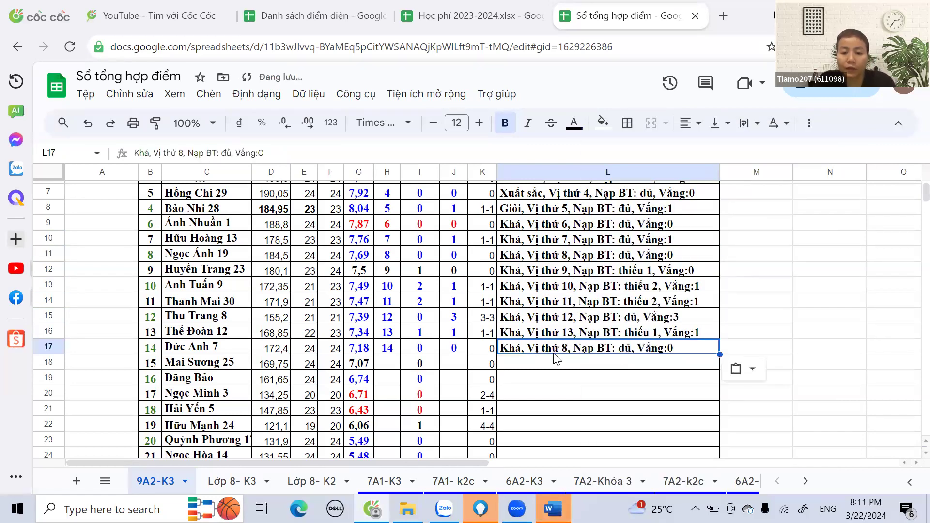
Step: Change the rank in the L17 comment to 14 so it reads "Khá, Vị thứ 14, Nạp BT: đủ, Vắng:0"
double_click(565, 349)
double_click(564, 347)
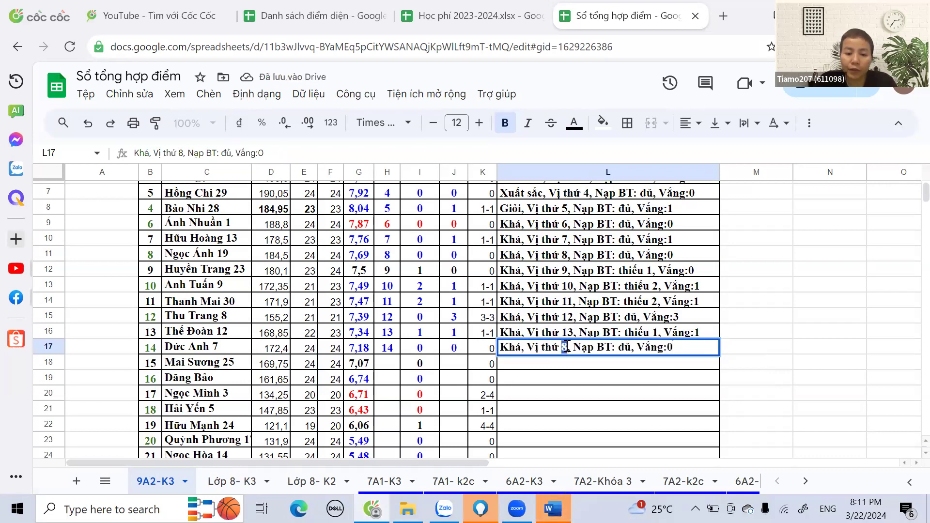
text(14)
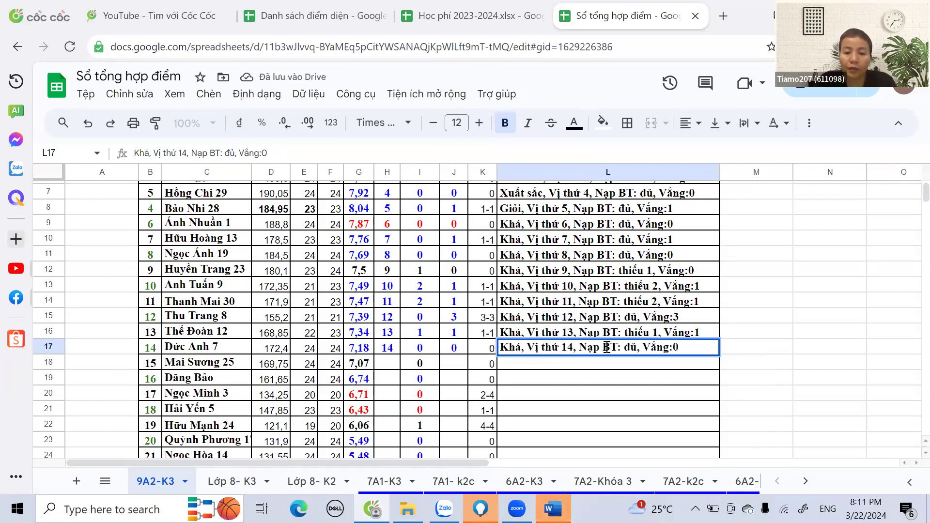
key(Return)
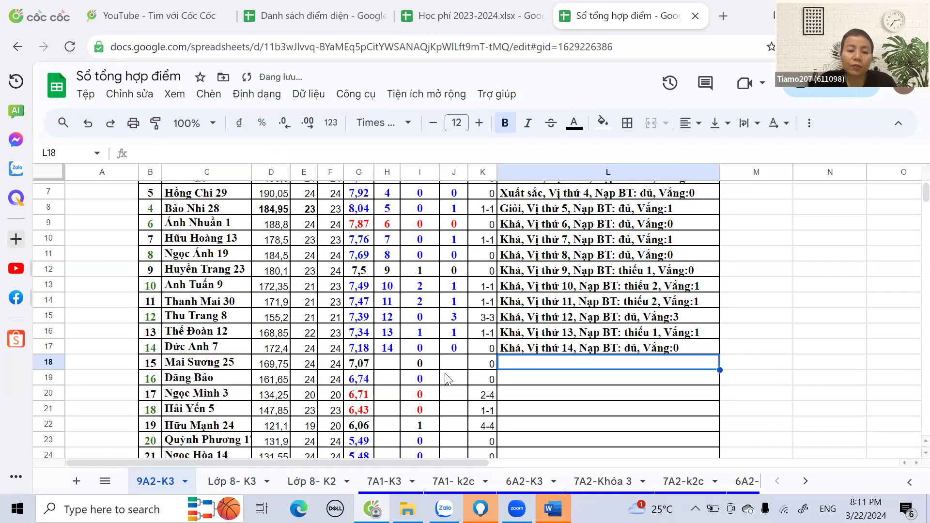
Step: Enter rank (VT) 15 in H18 and 0 absences in J18 for the student in row 18
click(393, 366)
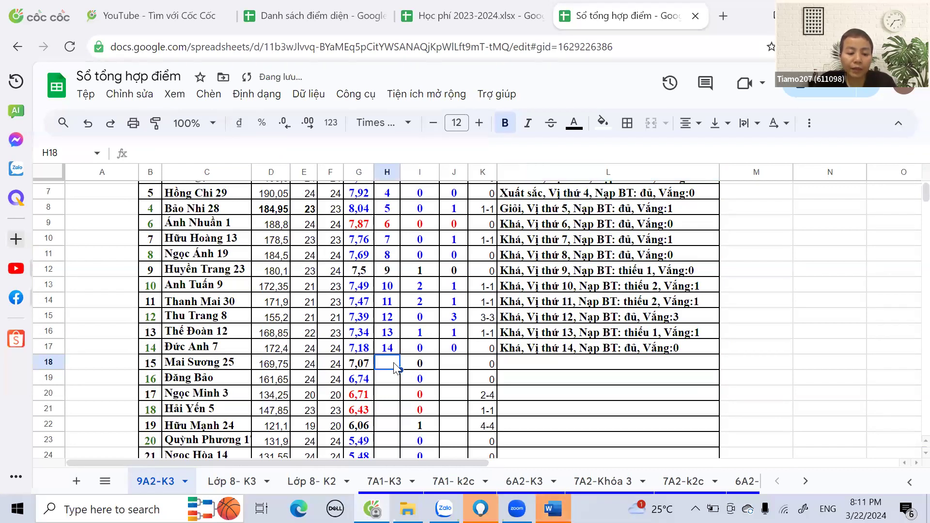
text(15)
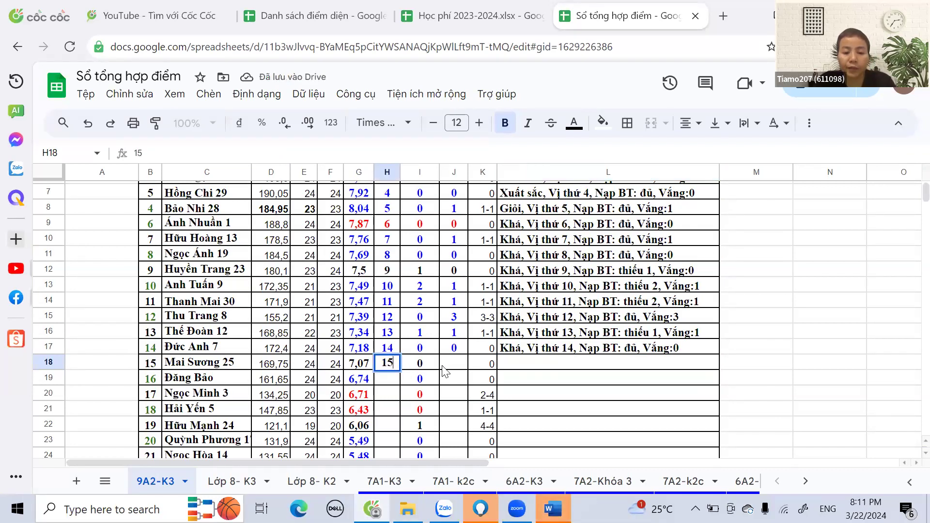
click(453, 367)
text(0)
Step: Fill the comment from L17 down into L18 and change its rank to 15
click(514, 351)
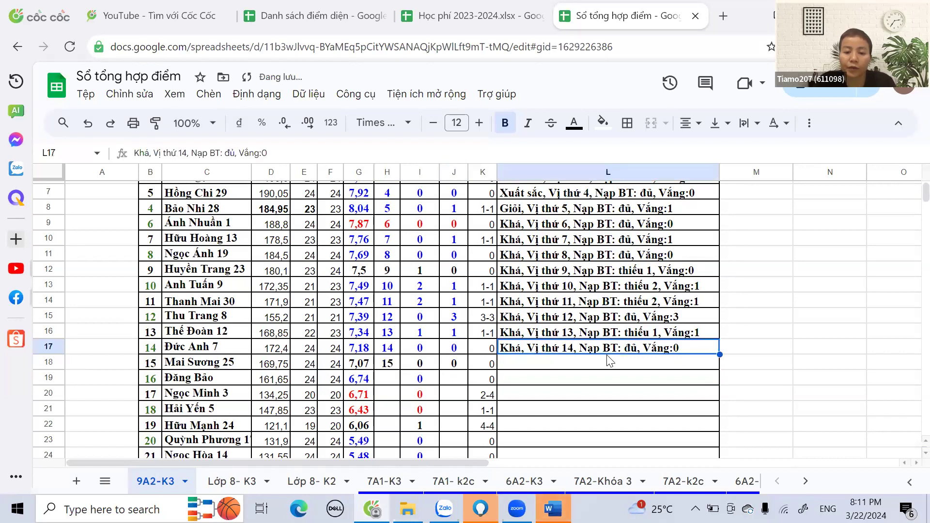
drag(715, 362, 715, 369)
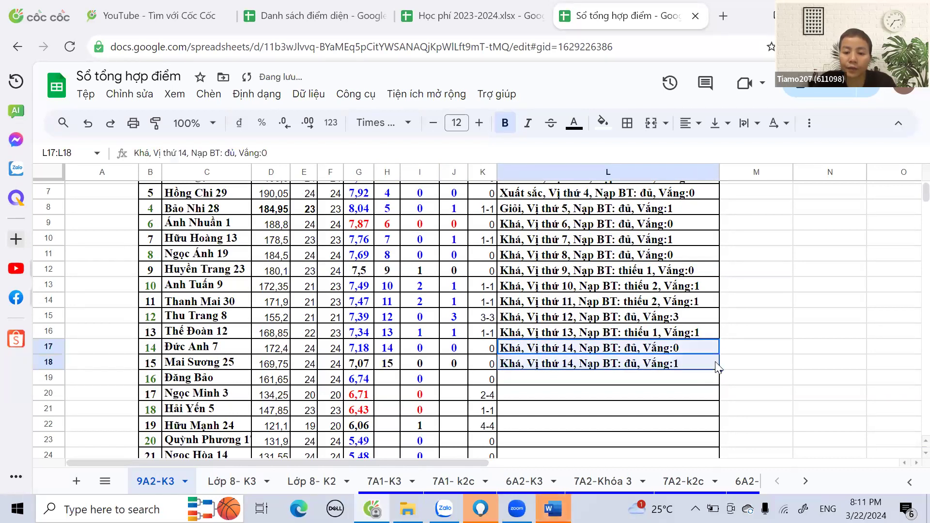
click(570, 362)
key(Return)
key(BackSpace)
text(1)
click(572, 362)
key(BackSpace)
text(5)
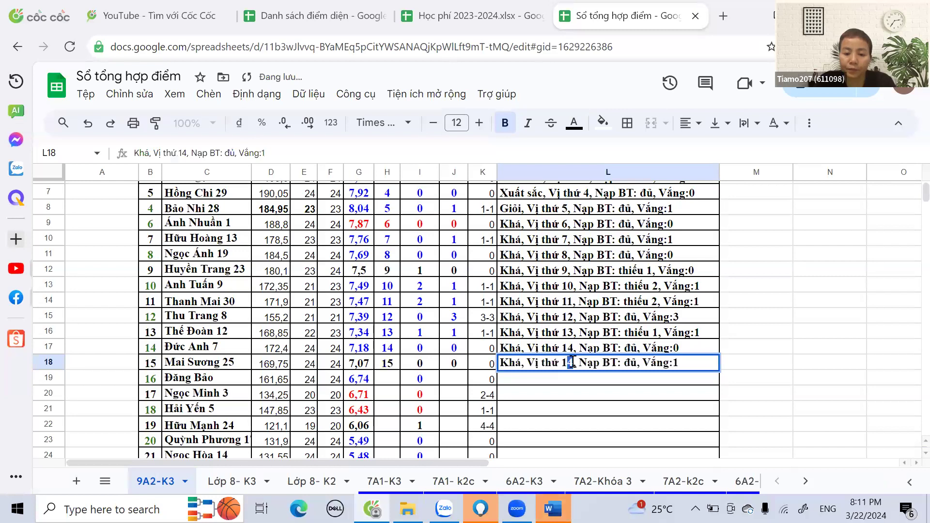
key(Return)
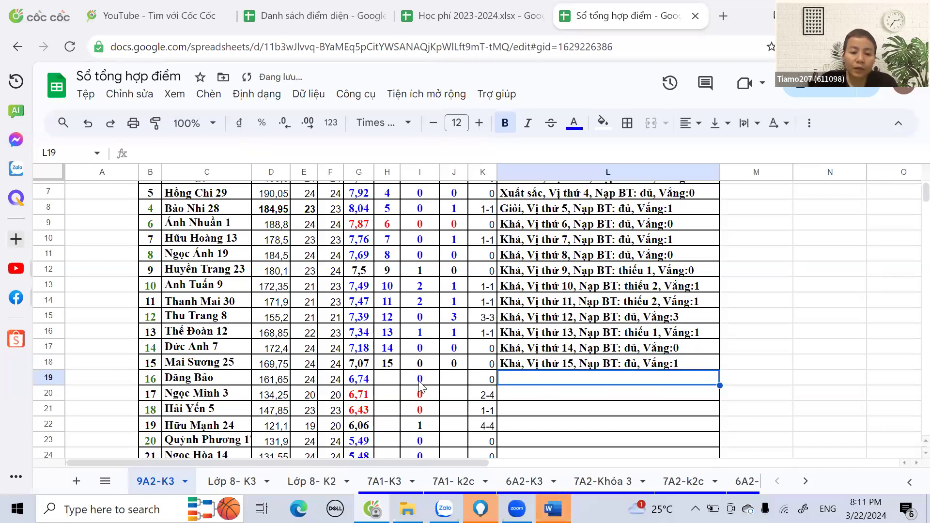
Step: Enter rank (VT) 16 in H19 and 0 absences in J19 for the student in row 19
click(390, 383)
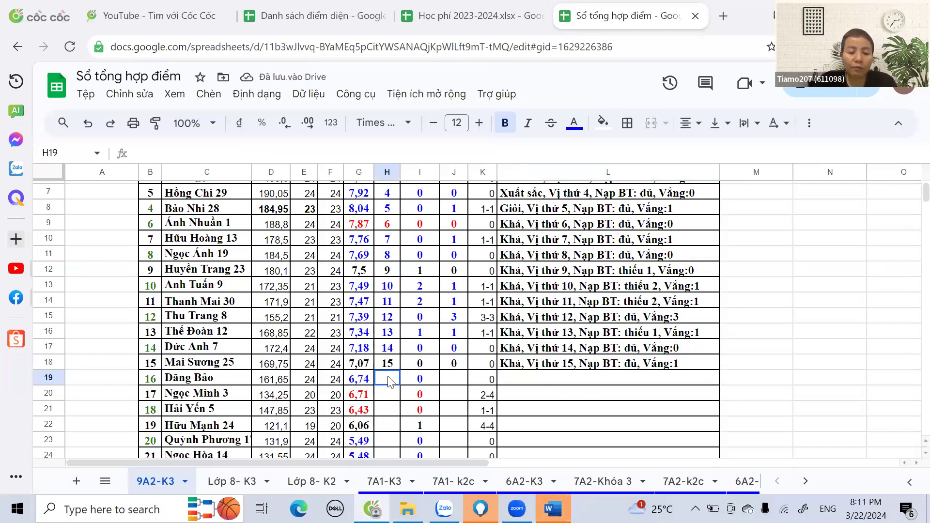
text(16)
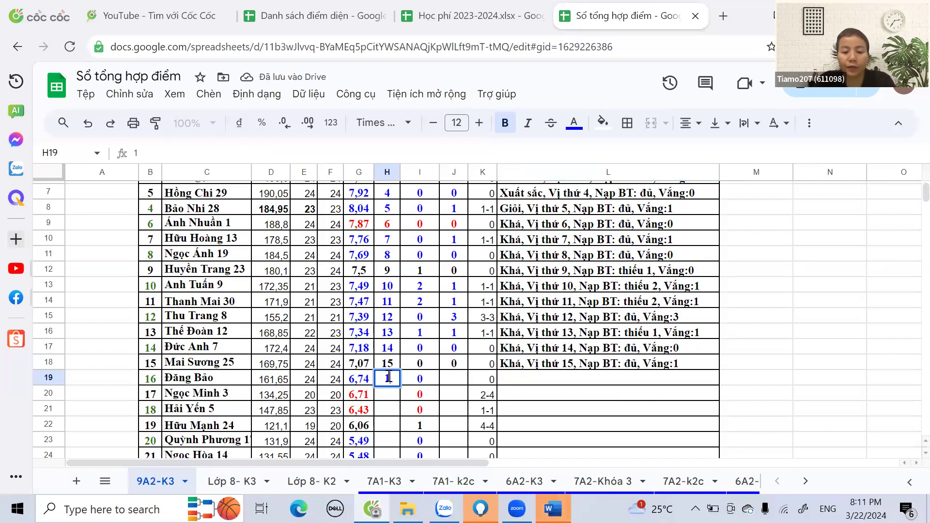
click(458, 382)
text(0)
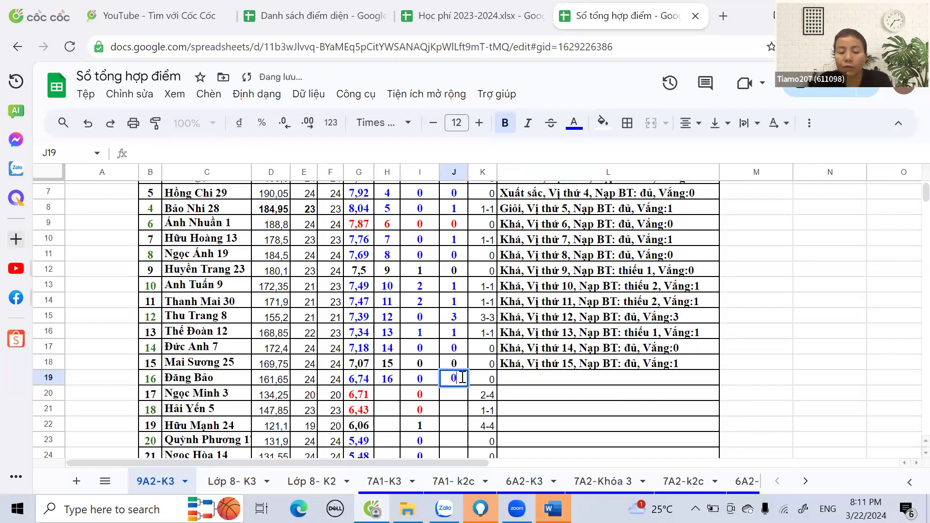
Step: Fill the comment from L18 down into L19 and change its rank to 16
click(648, 369)
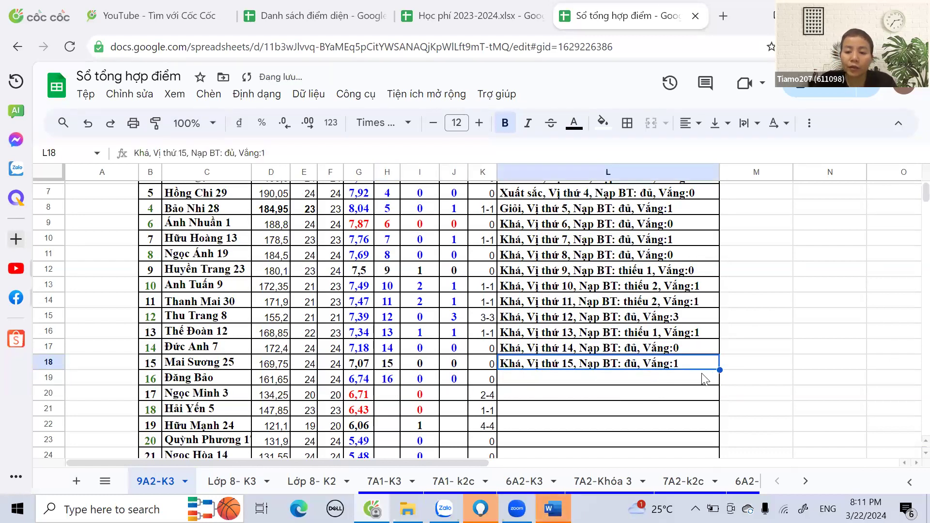
drag(715, 368, 693, 387)
click(568, 380)
double_click(568, 380)
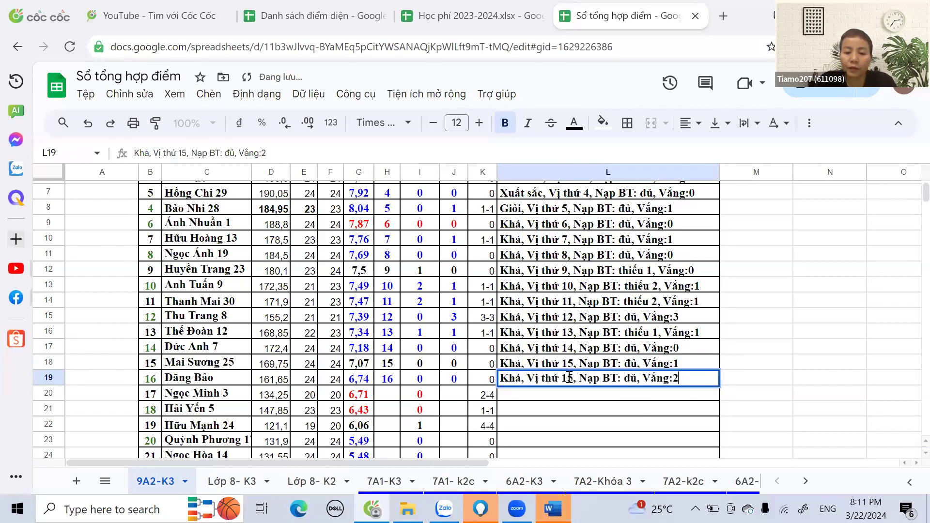
text(6)
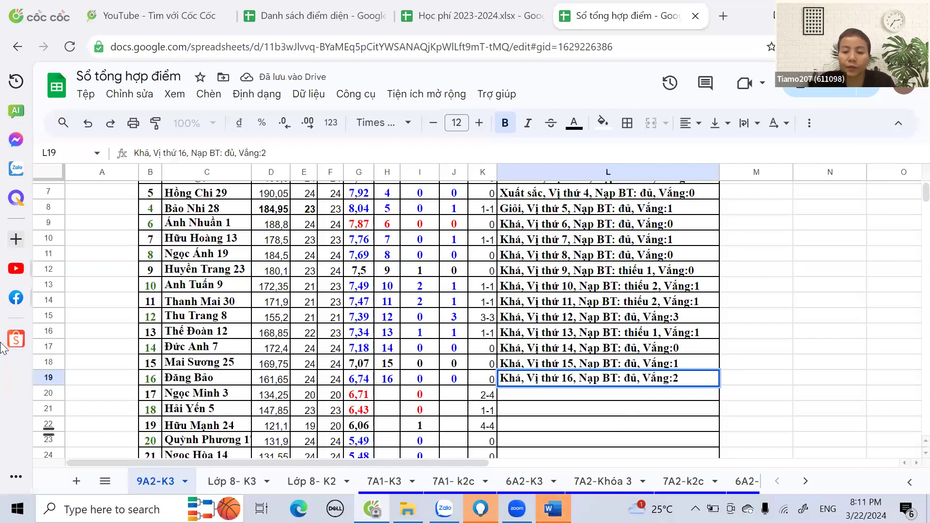
Step: Correct the absence count (Vắng) to 0 in the comments in L18 and L19
double_click(675, 364)
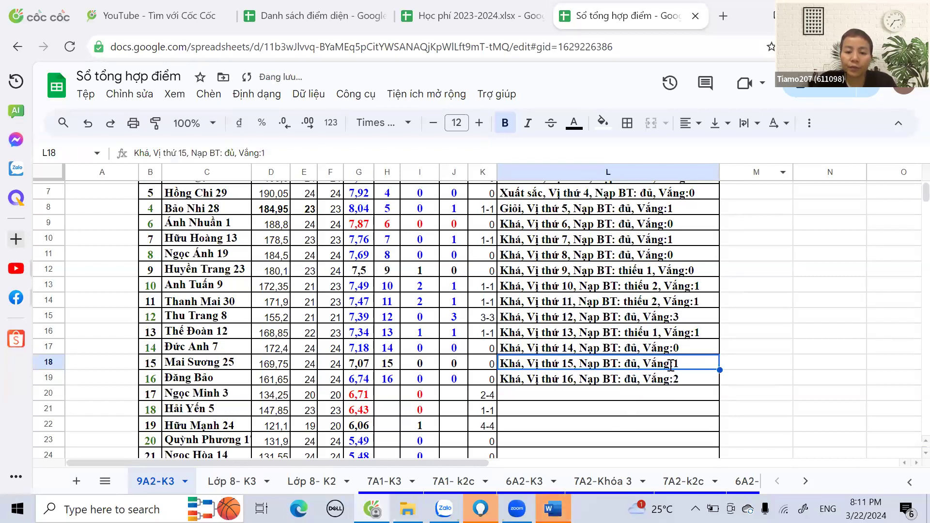
key(BackSpace)
text(0)
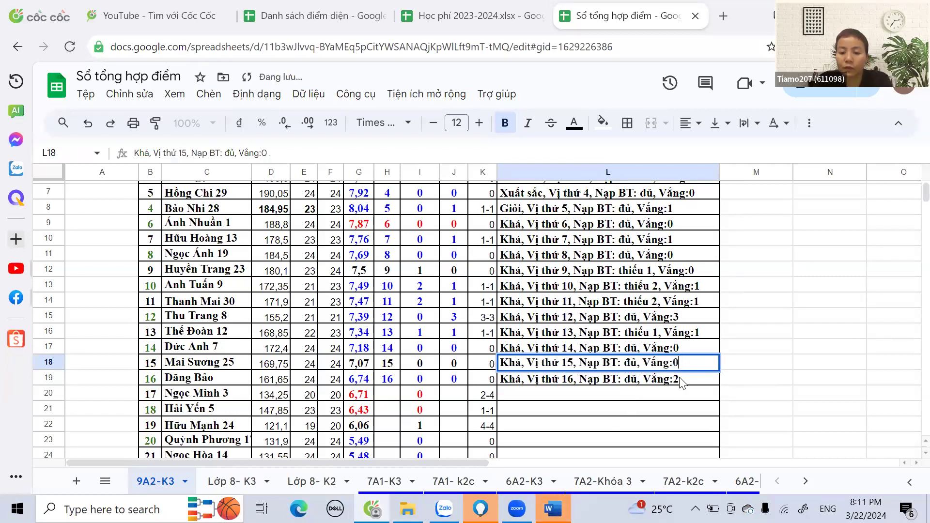
click(677, 379)
double_click(676, 379)
text(0)
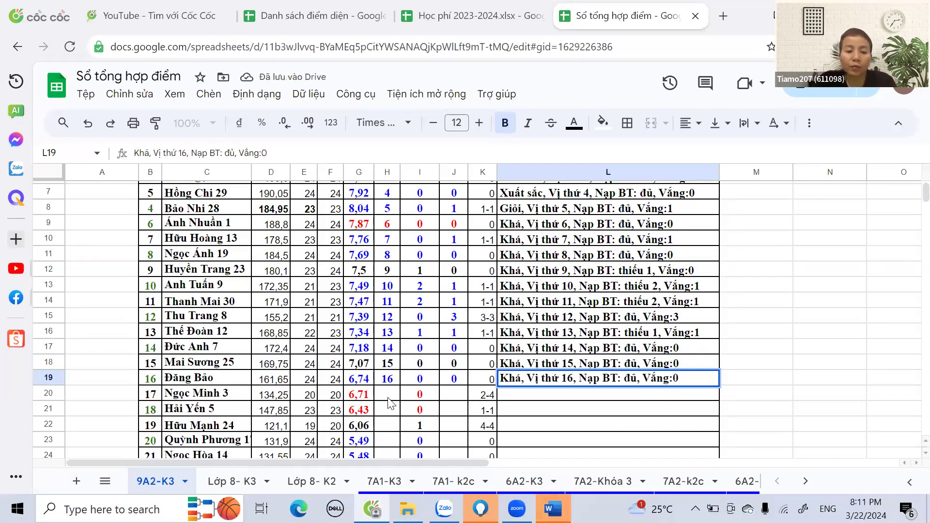
Step: Enter rank (VT) 17 in H20 and 2 absences in J20 for the student in row 20
click(390, 402)
text(17)
click(458, 398)
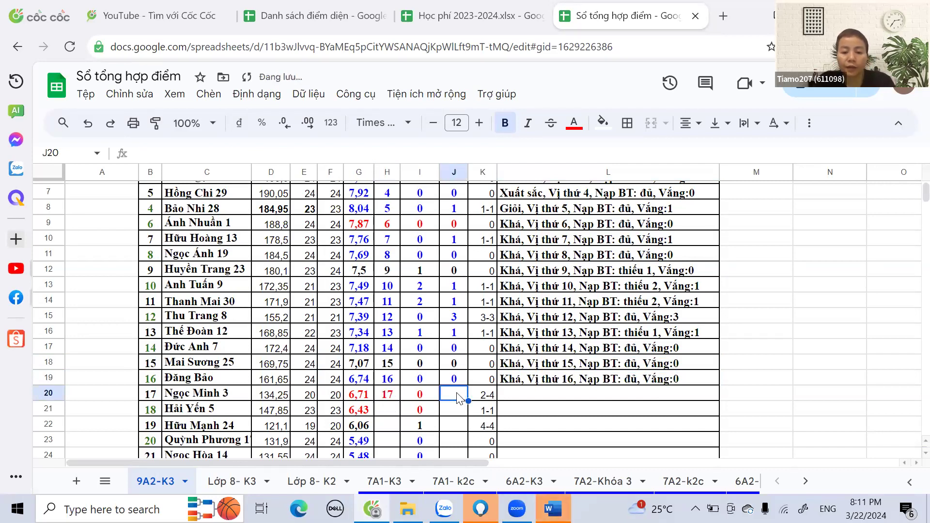
text(2)
Step: Fill the comment from L19 down into L20 and change it to "Khá, Vị thứ 17, Nạp BT: đủ, Vắng:2"
click(705, 381)
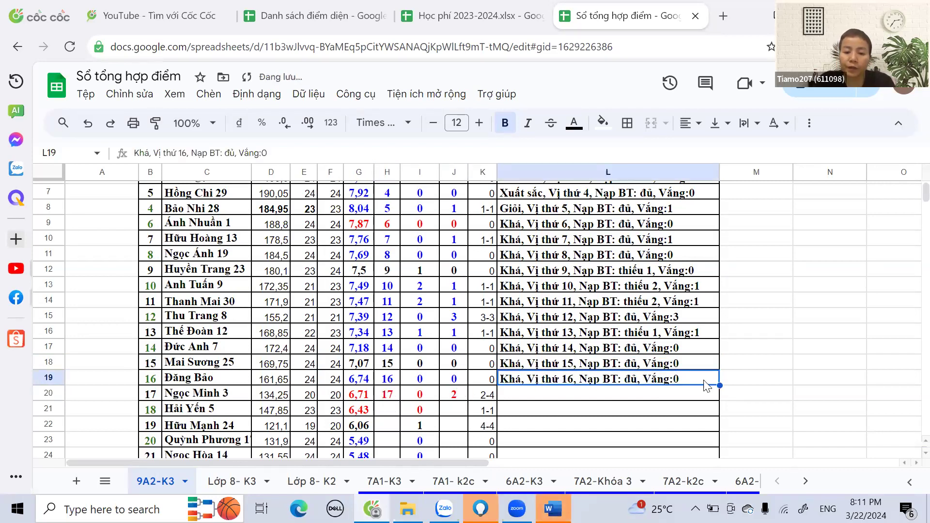
drag(719, 387, 643, 399)
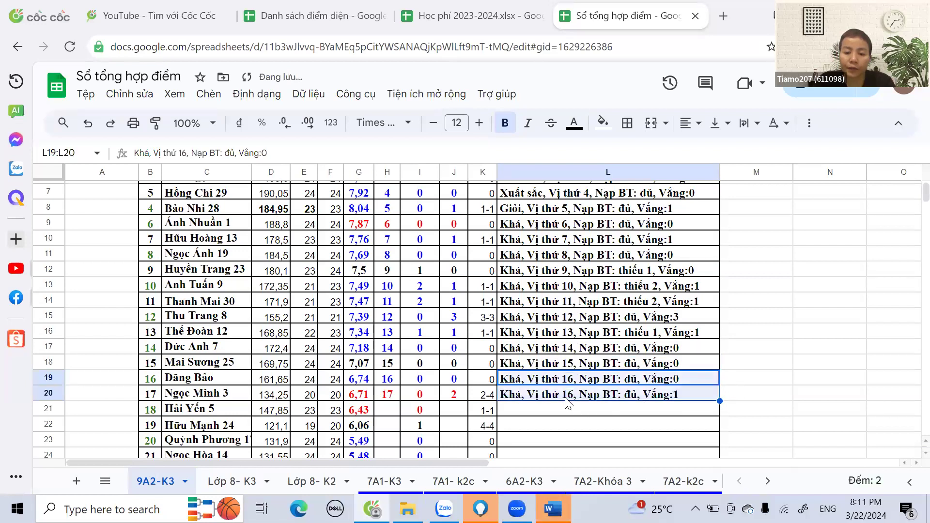
double_click(570, 394)
drag(573, 392, 569, 393)
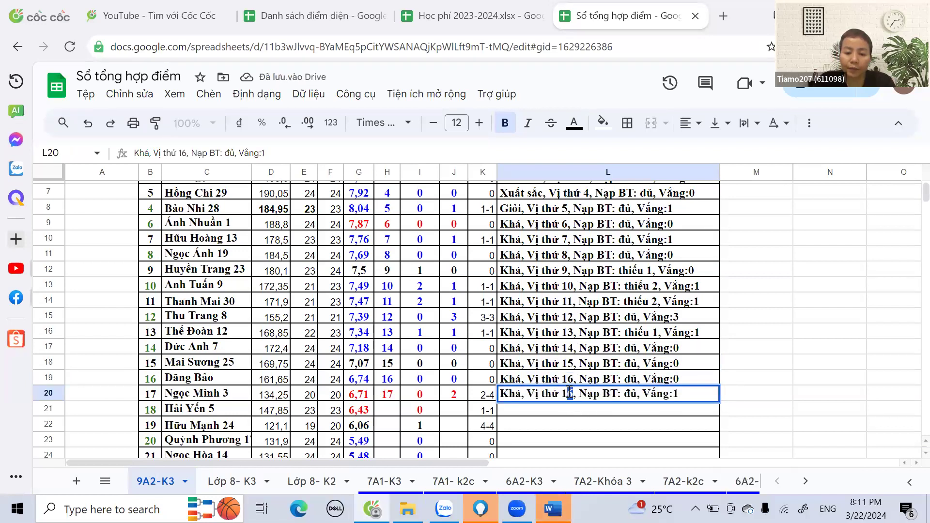
text(7)
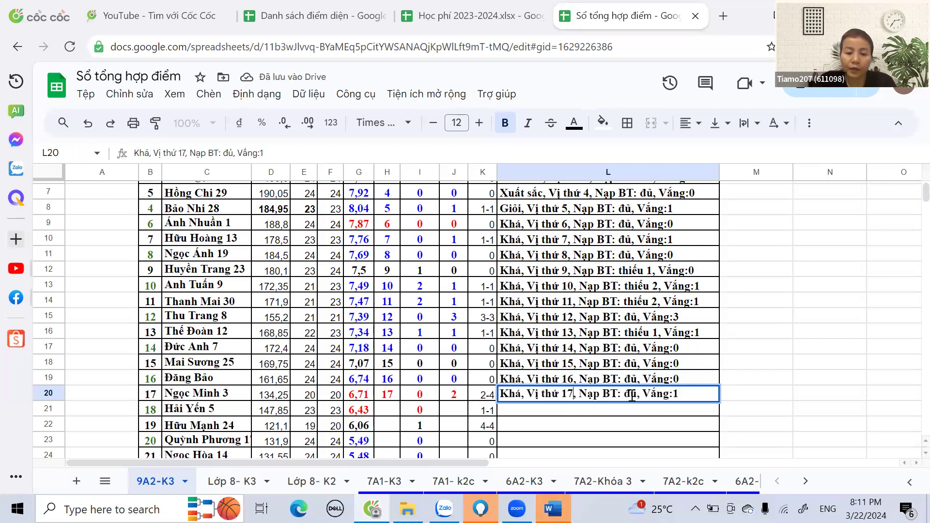
drag(674, 394, 681, 394)
text(2)
key(Return)
Step: Enter TB in rank cell H21 and 1 absence in J21 for the student in row 21
scroll(582, 378, down, 2)
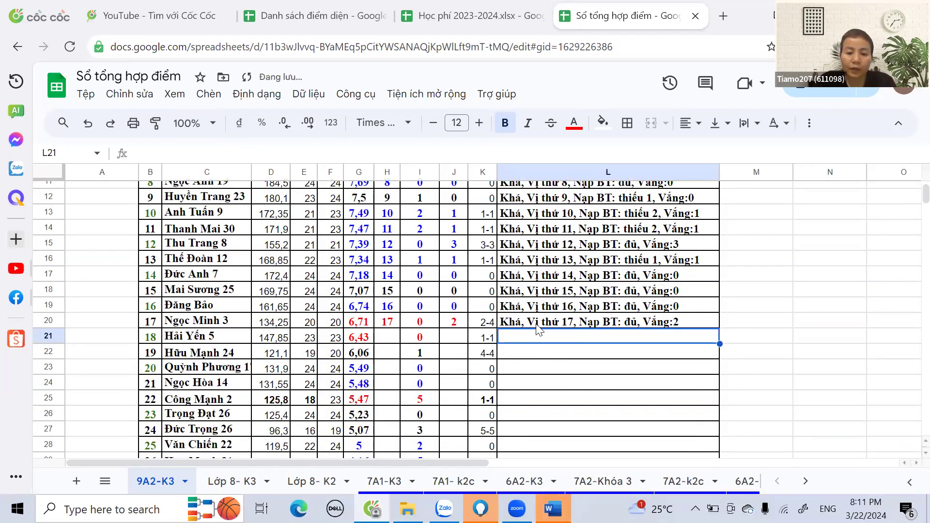
click(388, 342)
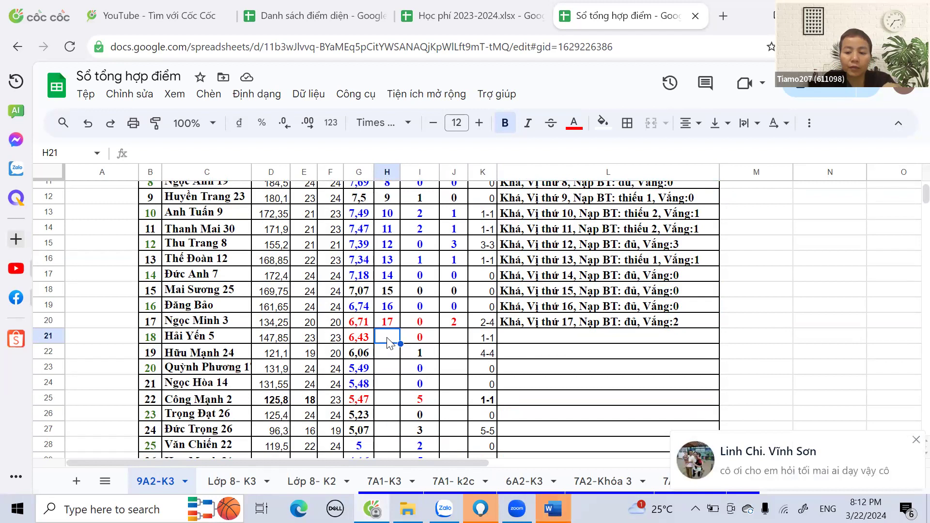
text(TB)
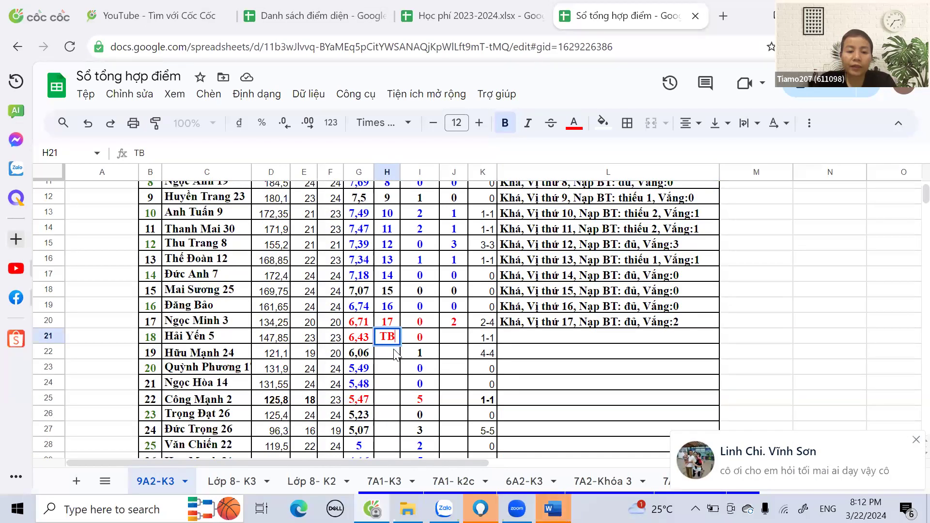
click(451, 345)
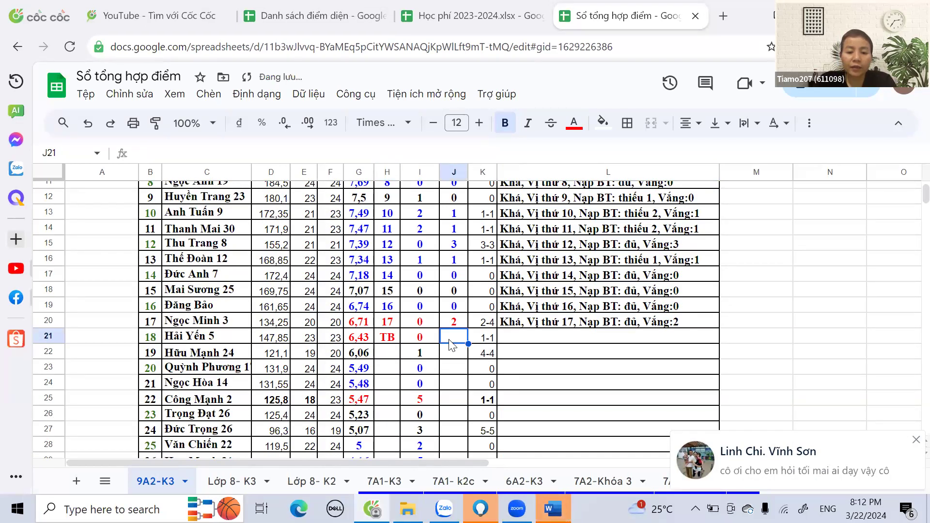
text(1)
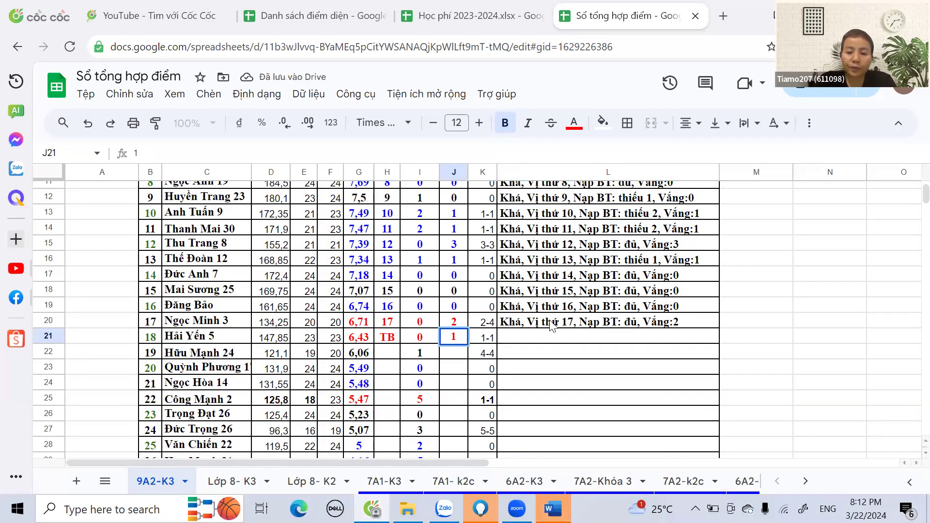
Step: Fill the comment from L20 down into L21 and replace the entry in H21 with rank 18
click(686, 325)
drag(718, 329, 717, 339)
click(387, 338)
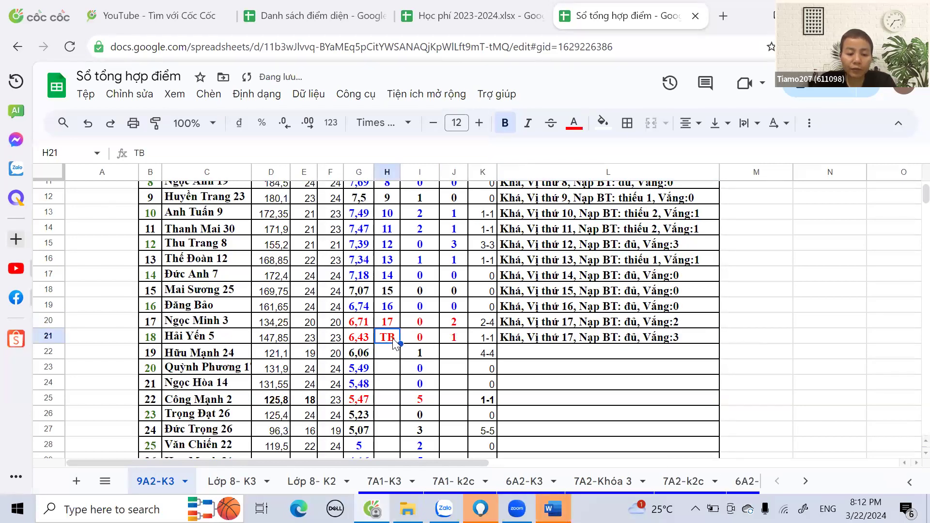
text(18)
Step: Change the comment in L21 to "TB, Vị thứ 18, Nạp BT: đủ, Vắng:1"
double_click(505, 336)
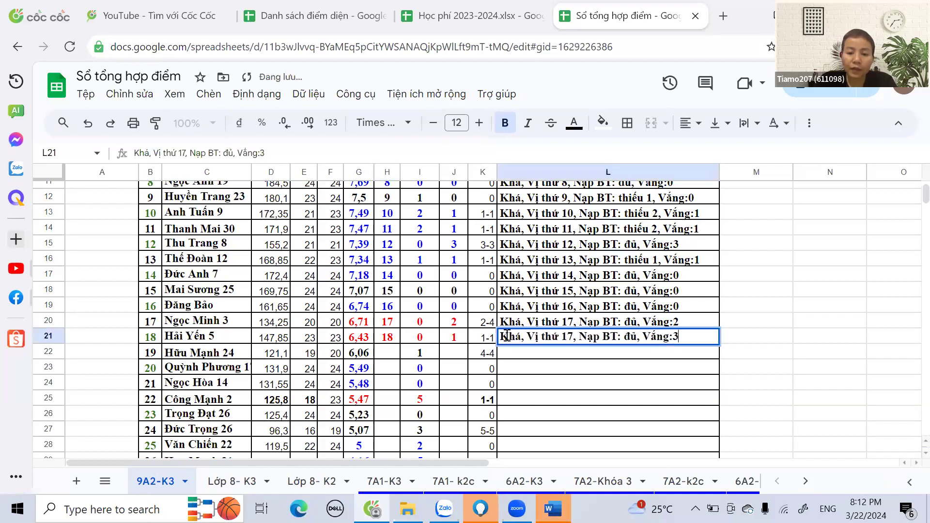
drag(503, 336, 517, 334)
text(TB)
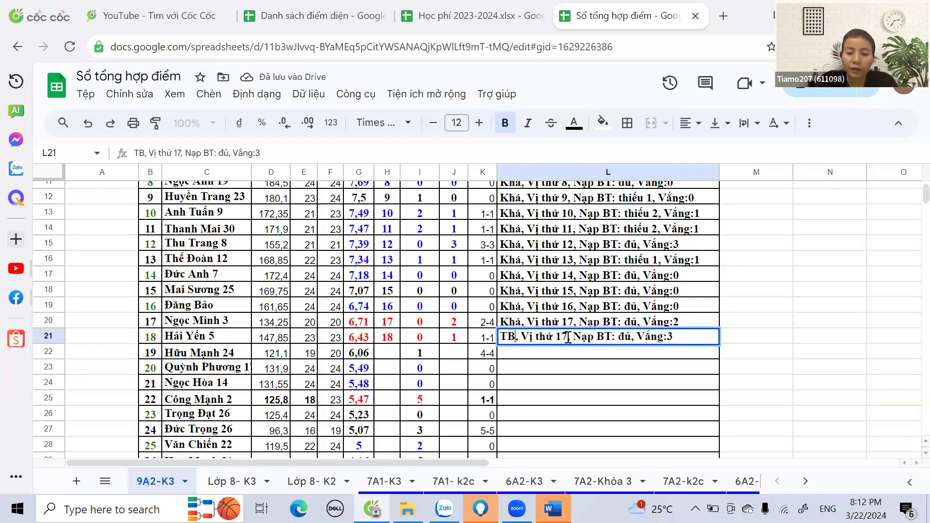
drag(567, 337, 564, 337)
text(8)
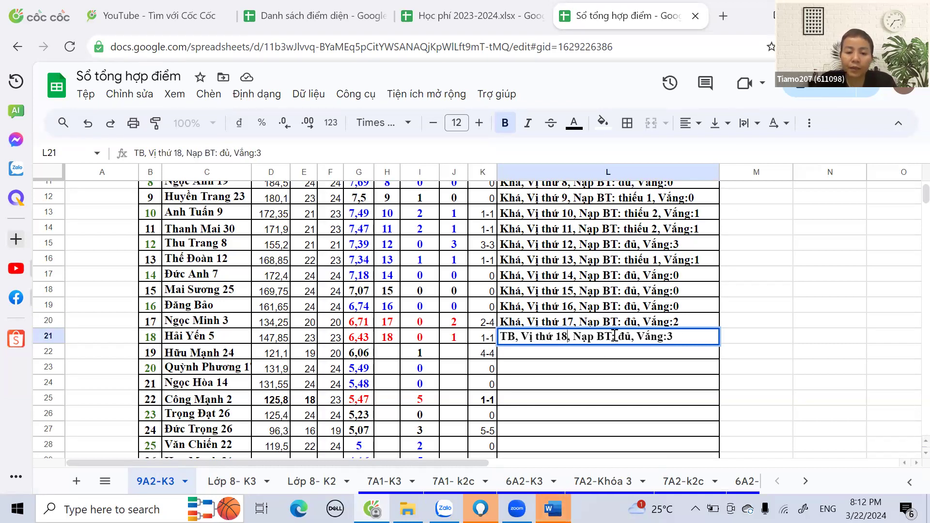
double_click(672, 335)
text(1)
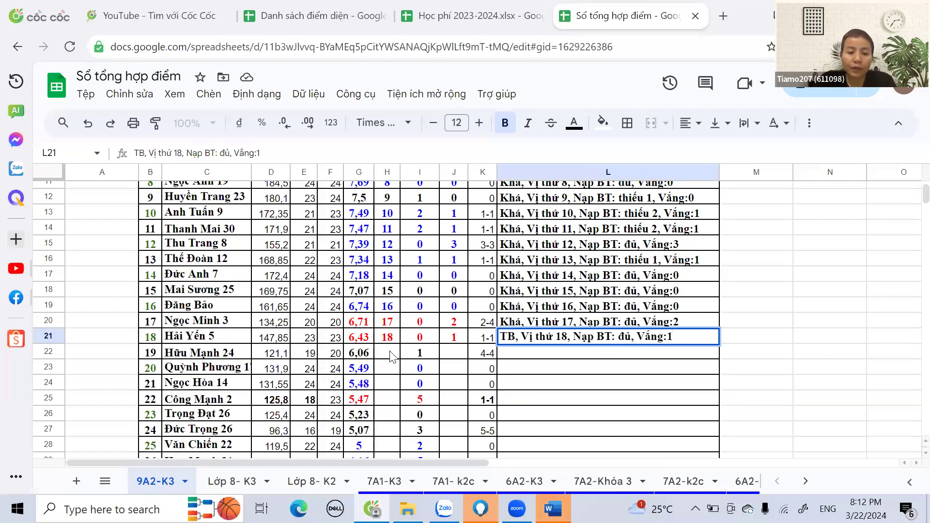
Step: Enter rank 19 in H22 and 4 absences in J22 for the student in row 22
click(392, 356)
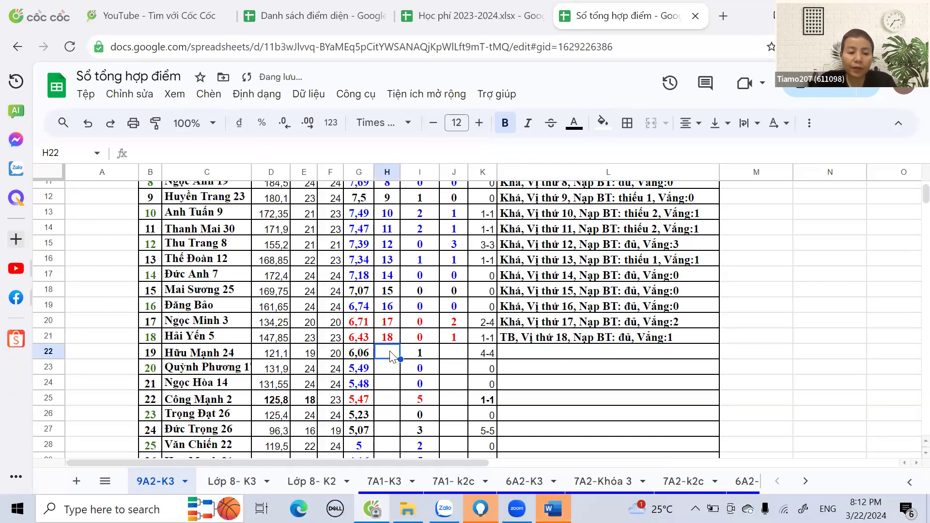
text(19)
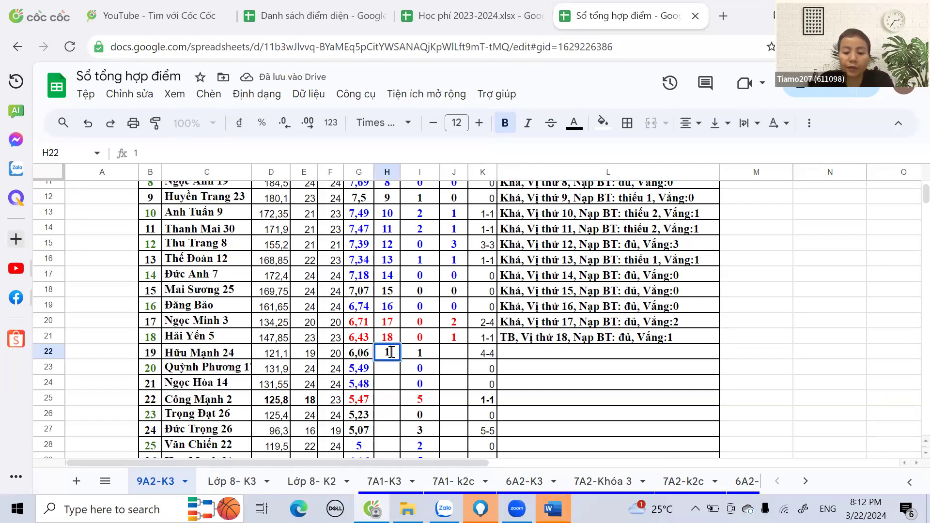
click(453, 358)
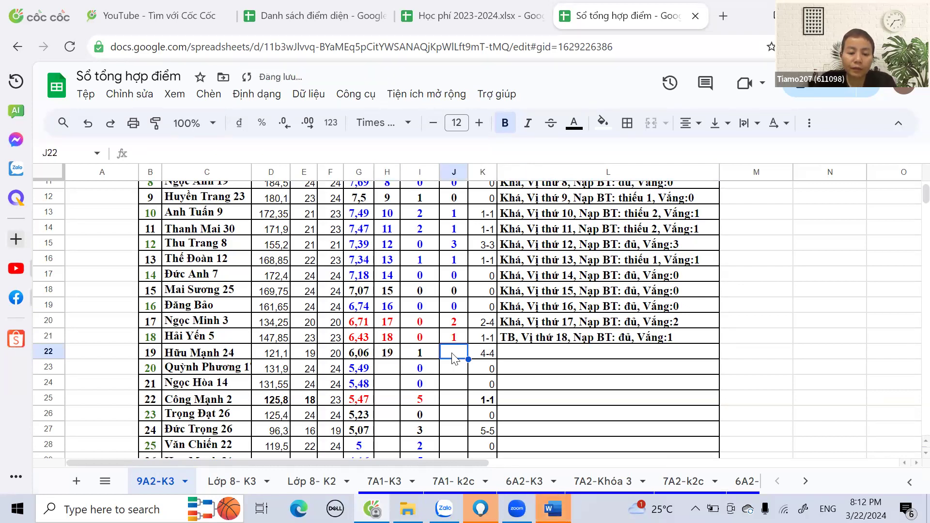
text(4)
Step: Fill the comment from L21 down into L22 and change it to "TB, Vị thứ 19, Nạp BT: Thiếu 1, Vắng:4"
click(528, 339)
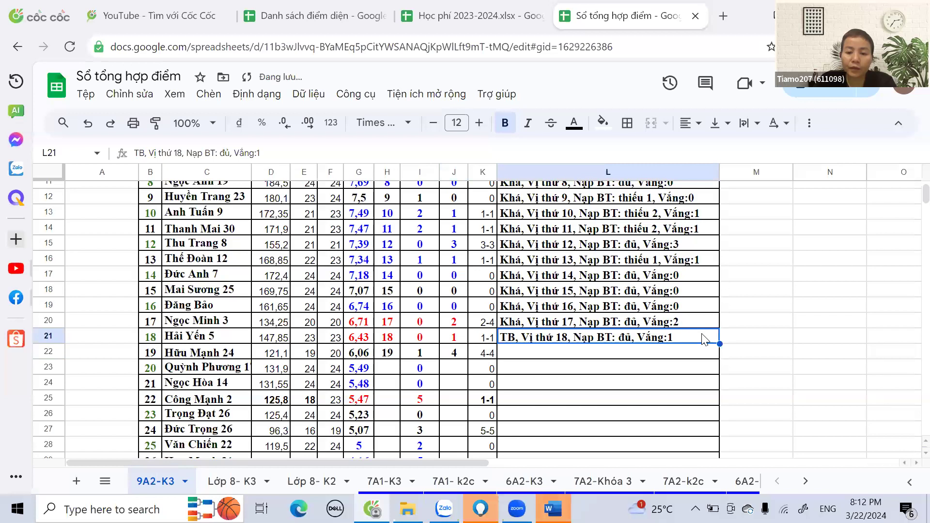
drag(720, 344, 584, 371)
double_click(565, 351)
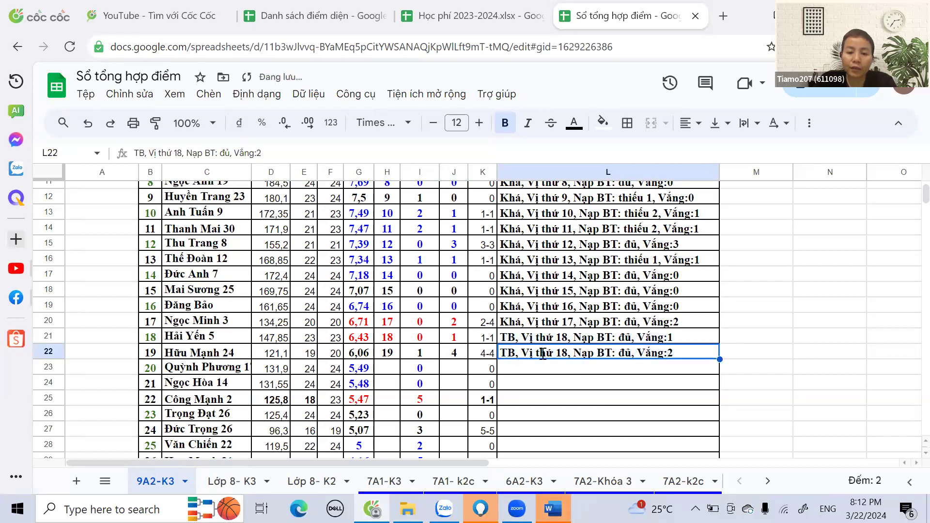
click(564, 351)
text(9)
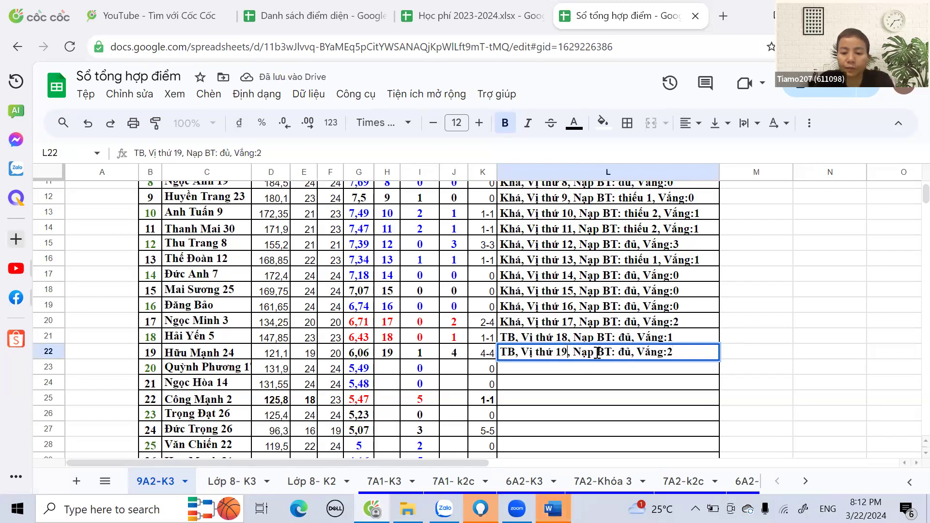
drag(619, 352, 627, 353)
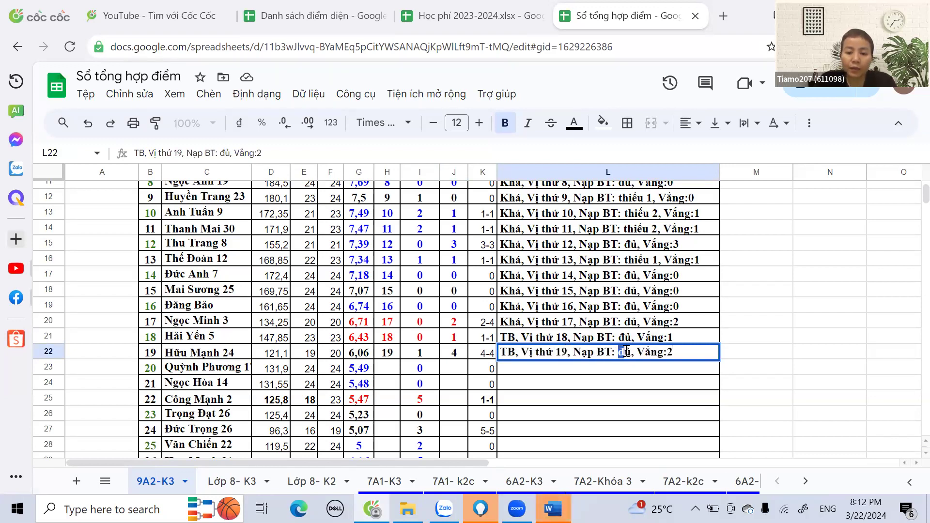
text(Thiếu)
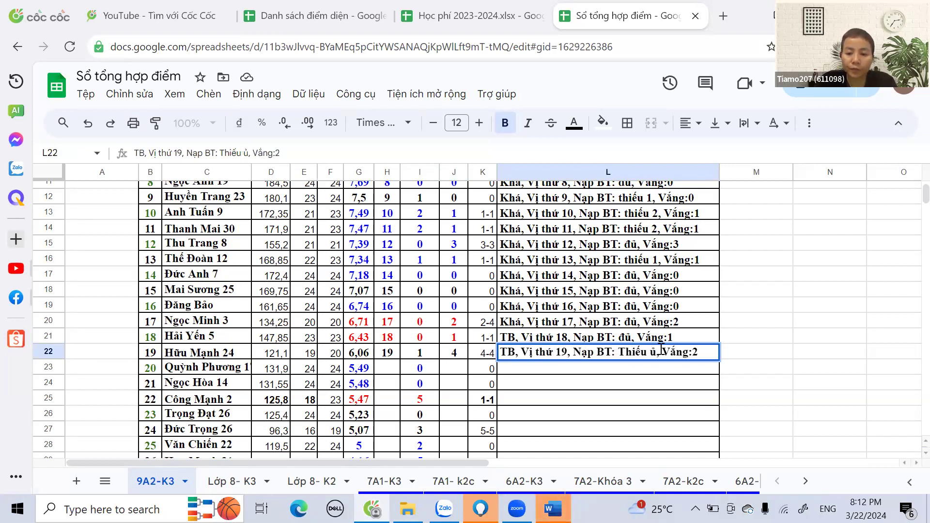
drag(657, 351, 652, 351)
text(1)
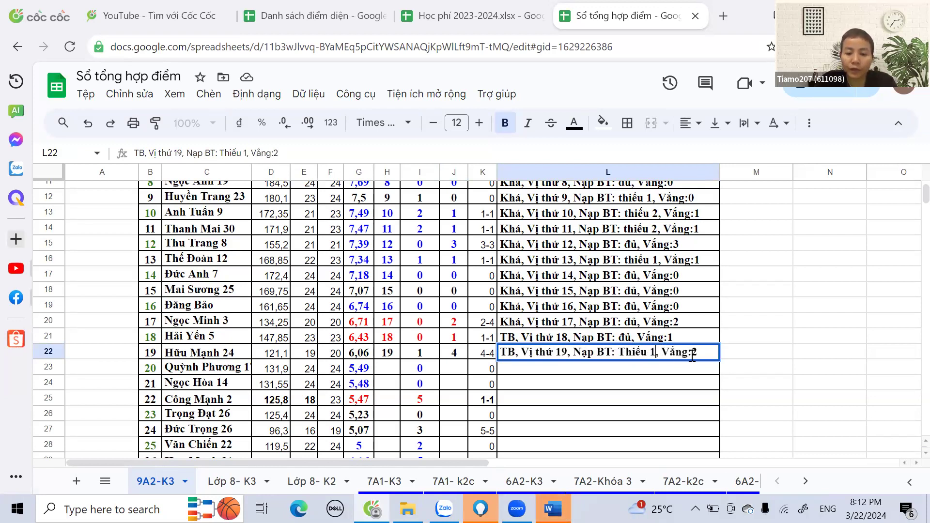
drag(695, 353, 699, 353)
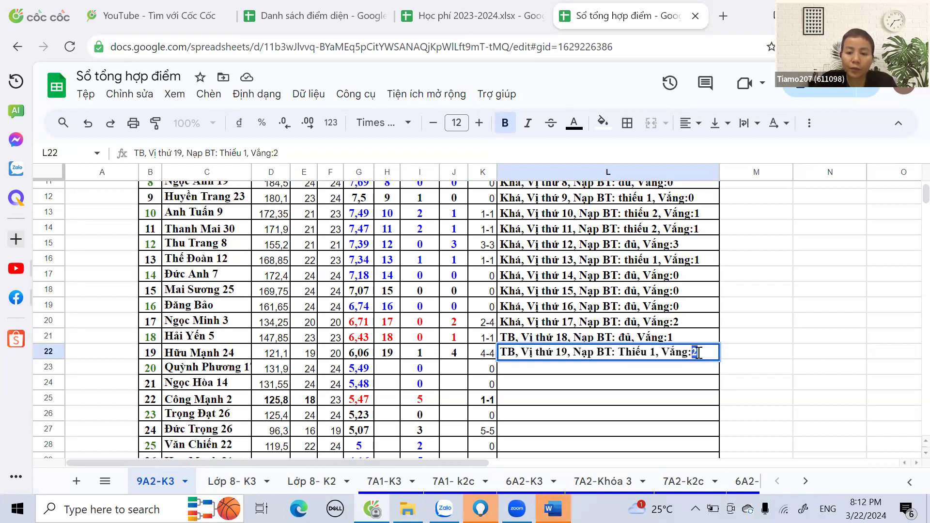
Step: Enter rank 20 in H23 and 0 absences in J23 for the student in row 23
click(395, 373)
text(20)
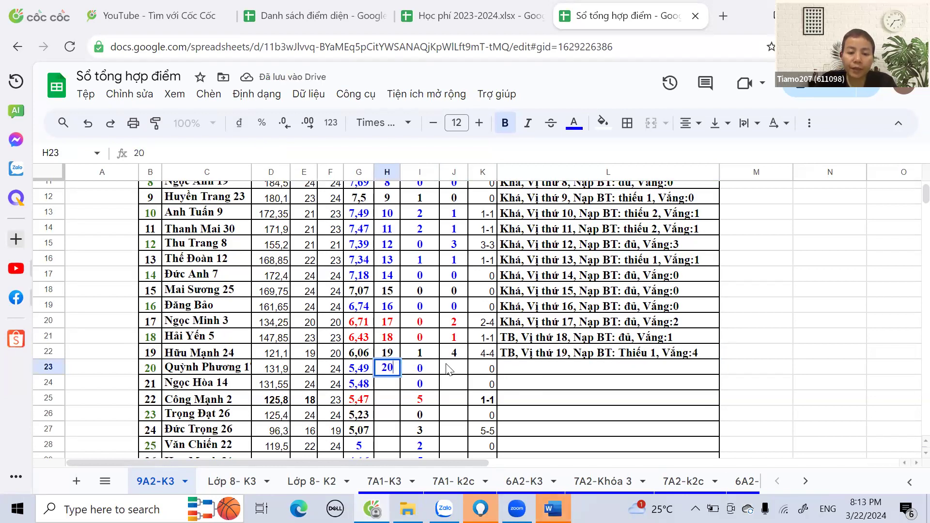
click(446, 368)
text(0)
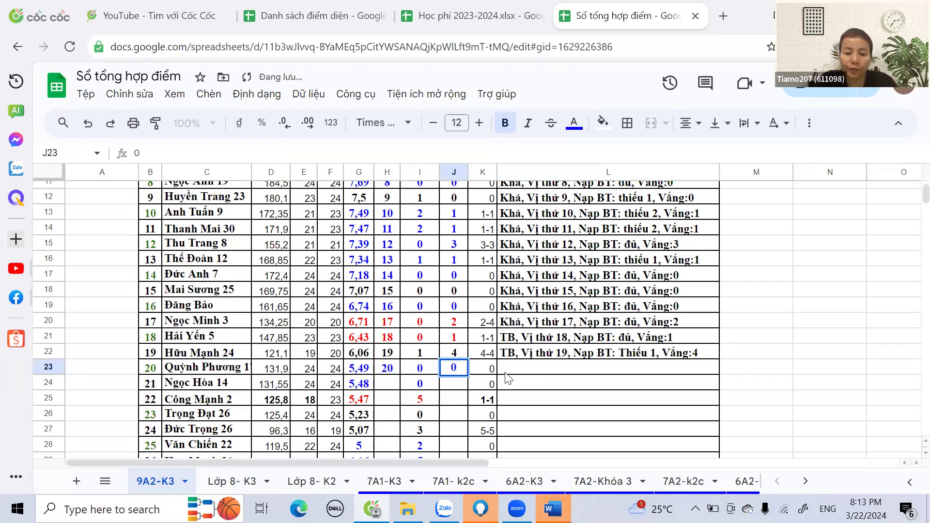
Step: Paste the copied comment into L23 and change it to "TB, Vị thứ 20, Nạp BT: đủ, Vắng:0"
click(506, 373)
text(Khá, Vị thứ 8, Nạp BT: đủ, Vắng:0)
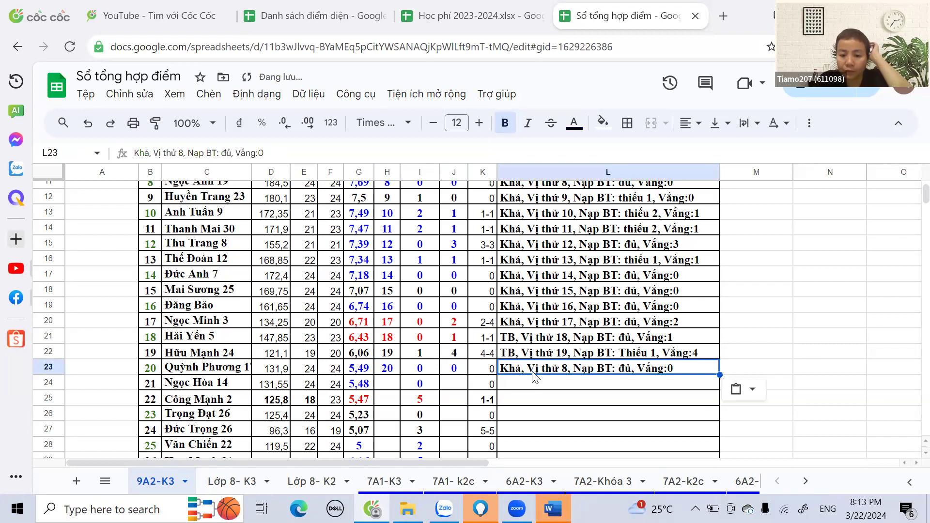
double_click(504, 368)
drag(504, 368, 520, 366)
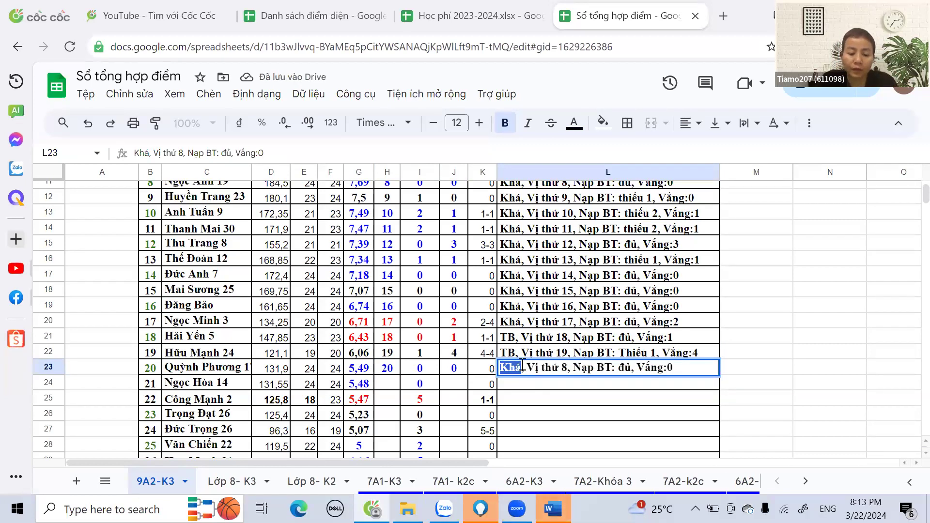
text(TB)
double_click(560, 367)
text(20)
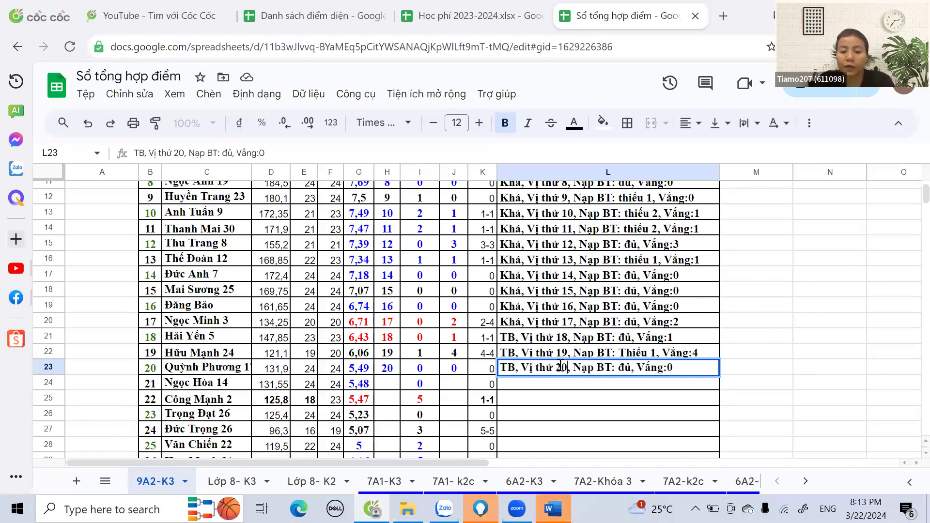
Step: Enter rank 21 in H24 and 0 absences in J24 for the student in row 24
click(388, 384)
text(21)
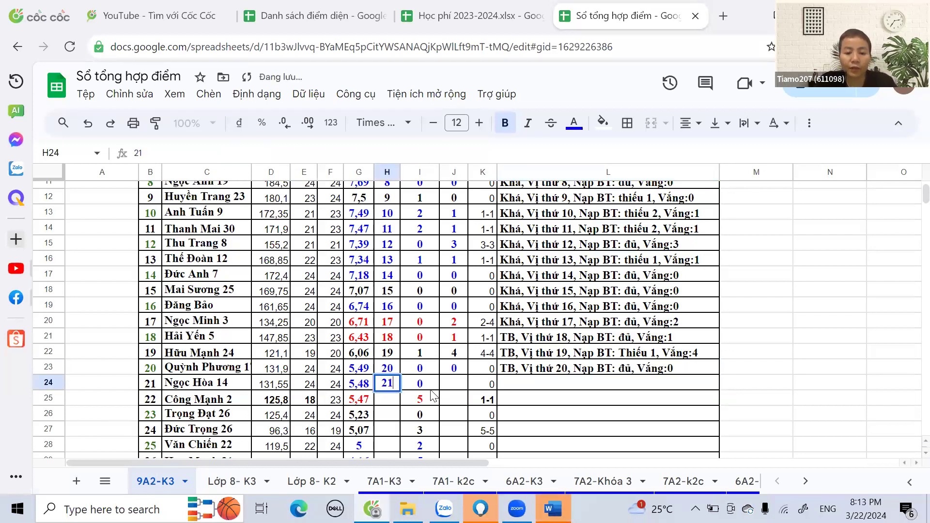
click(452, 386)
text(0)
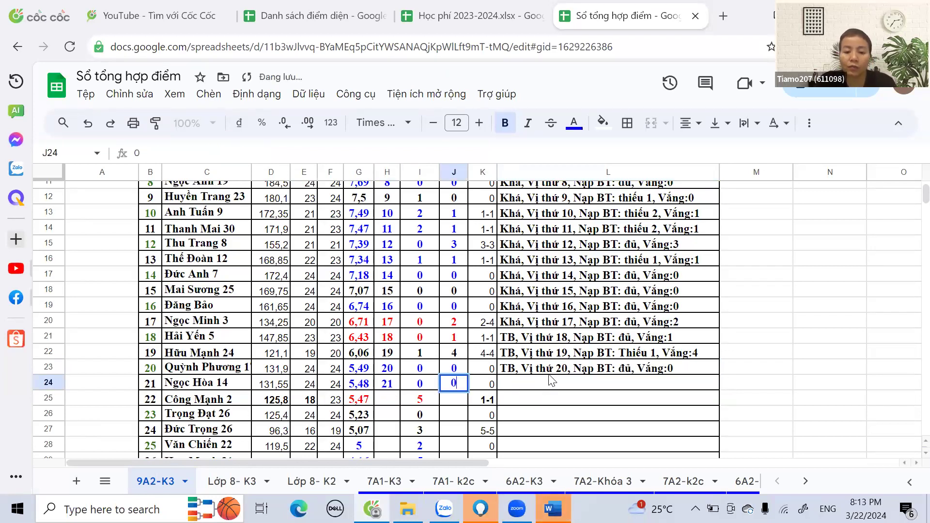
Step: Fill the comment from L23 down into L24 and change it to "TB, Vị thứ 21, Nạp BT: đủ, Vắng:0"
click(552, 371)
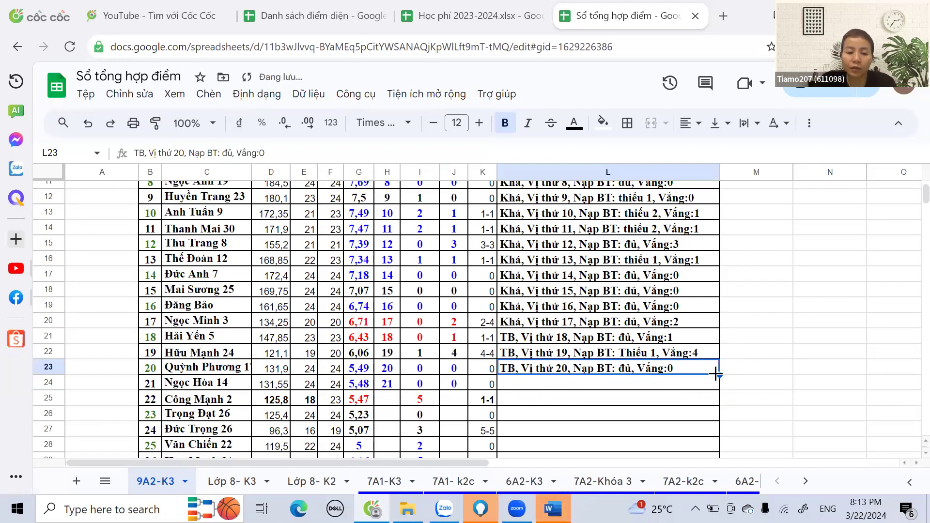
drag(717, 373, 715, 383)
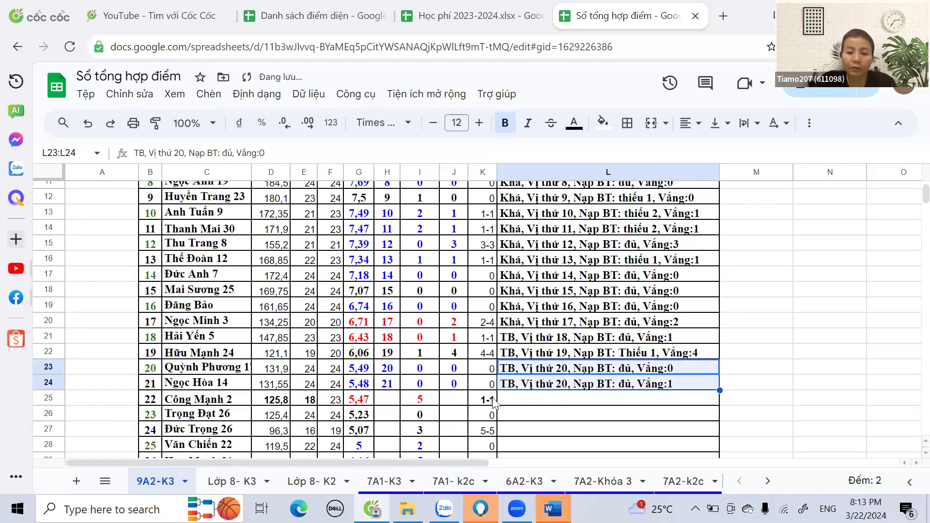
click(554, 386)
double_click(565, 384)
drag(569, 384, 563, 383)
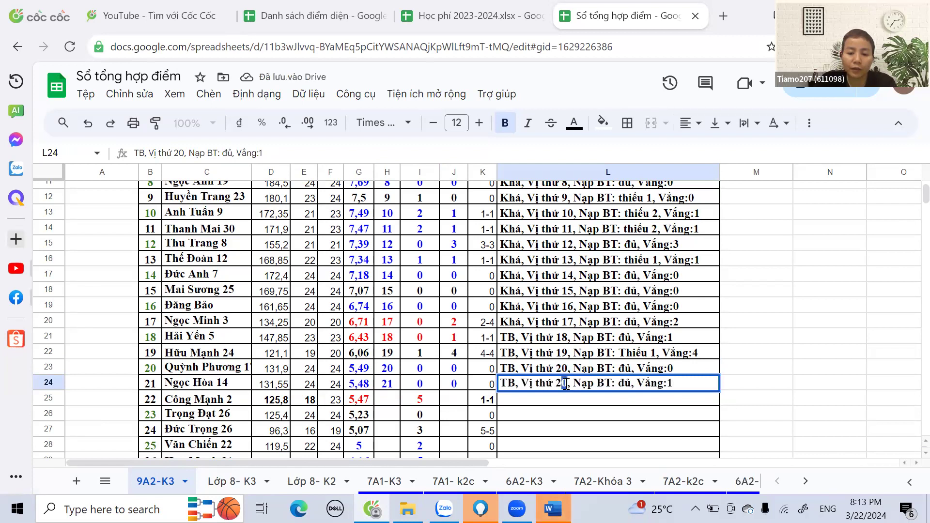
text(1)
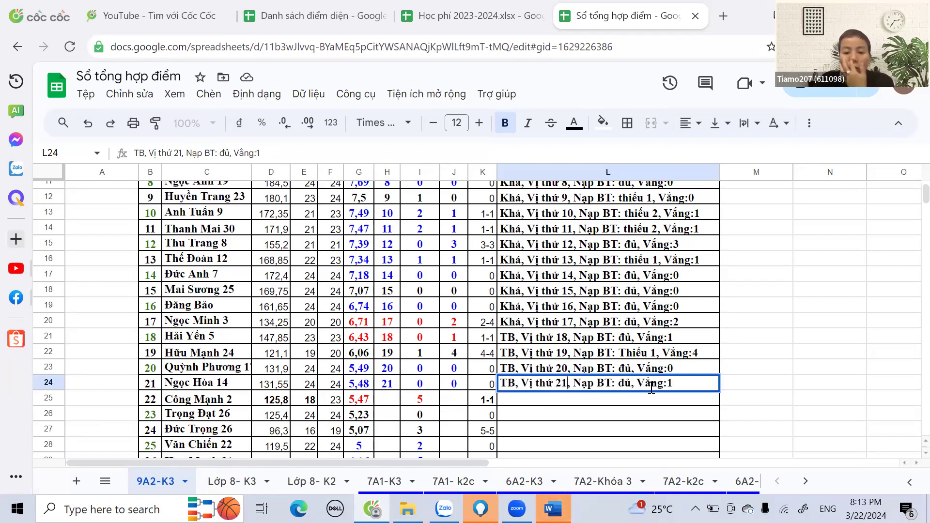
key(BackSpace)
text(0)
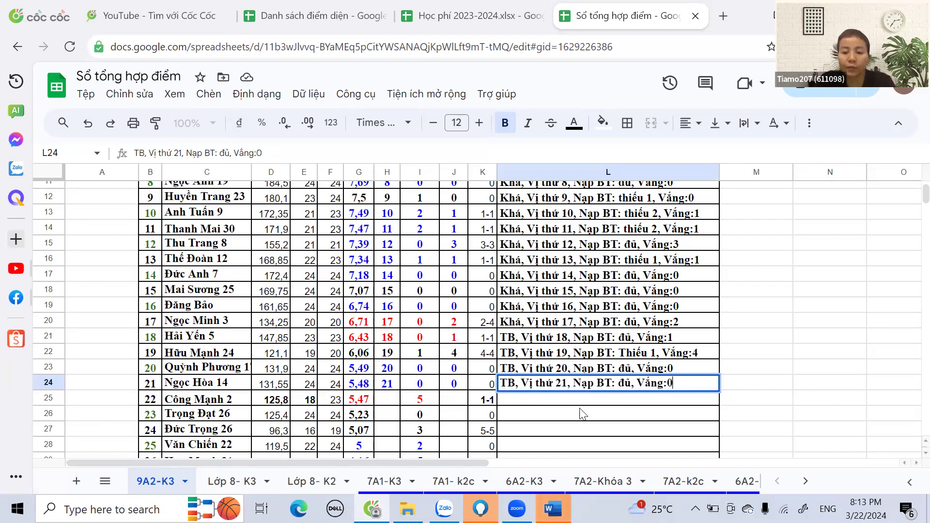
Step: Enter rank 22 in H25 and 1 absence in J25 for the student in row 25
click(387, 401)
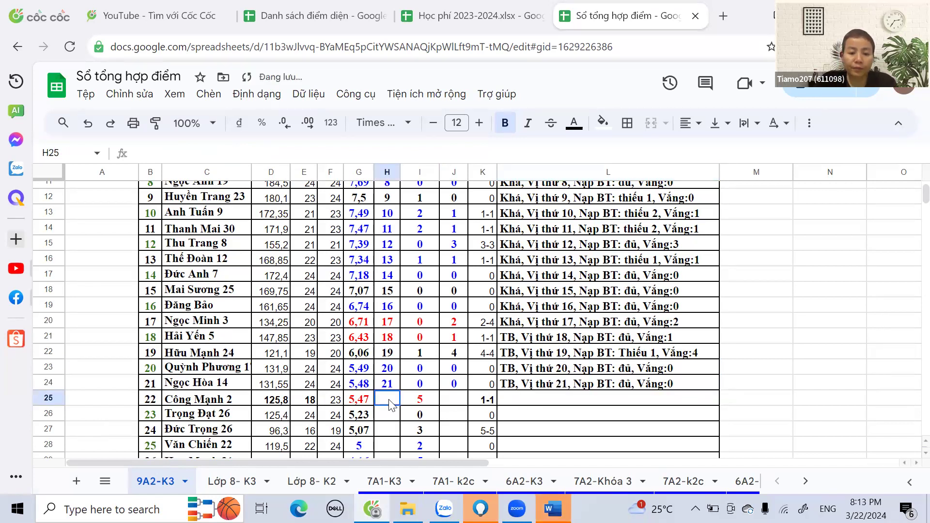
text(22)
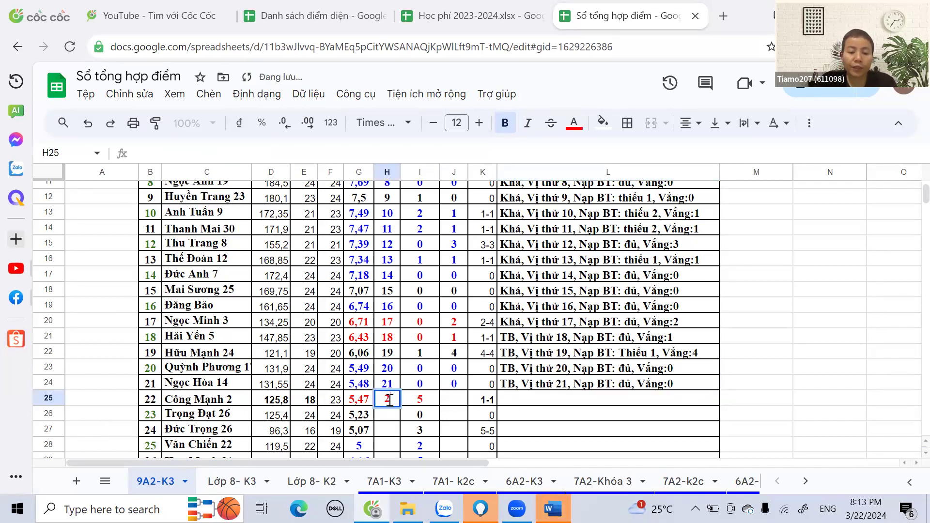
click(458, 405)
text(1)
Step: Fill the comment from L24 down into L25 and change its rank to "Vị thứ 22"
click(667, 387)
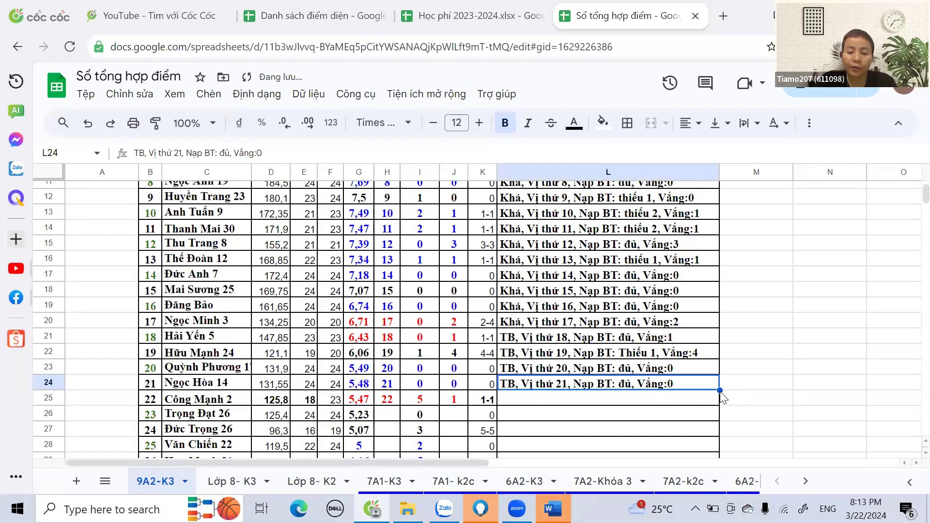
drag(720, 391, 718, 399)
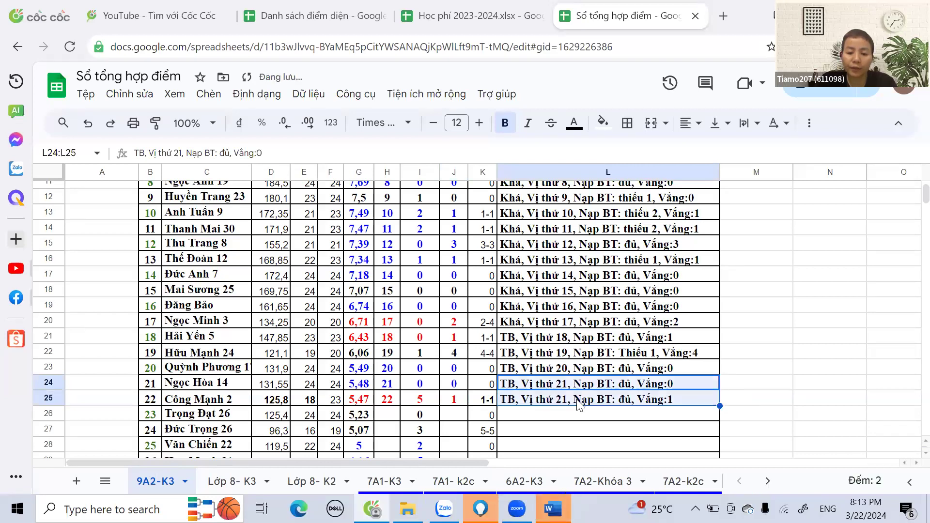
double_click(564, 398)
drag(562, 398, 568, 398)
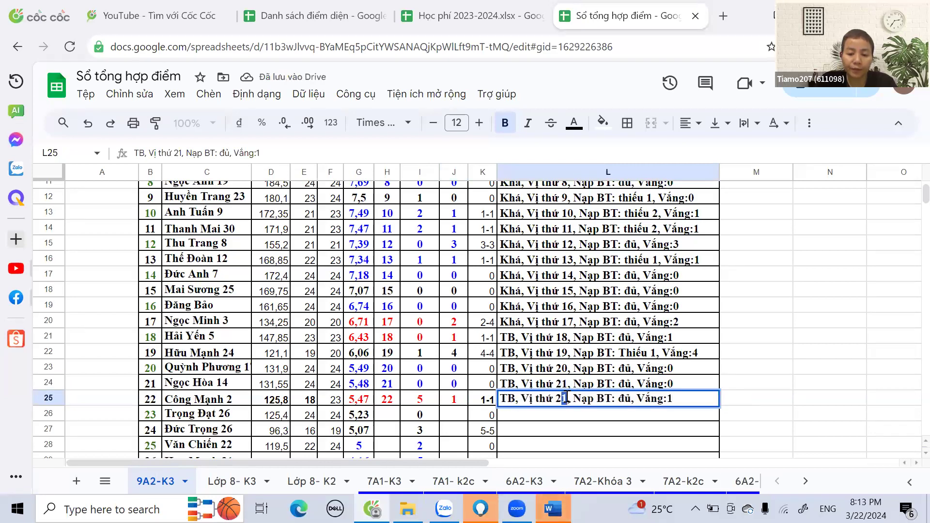
text(2)
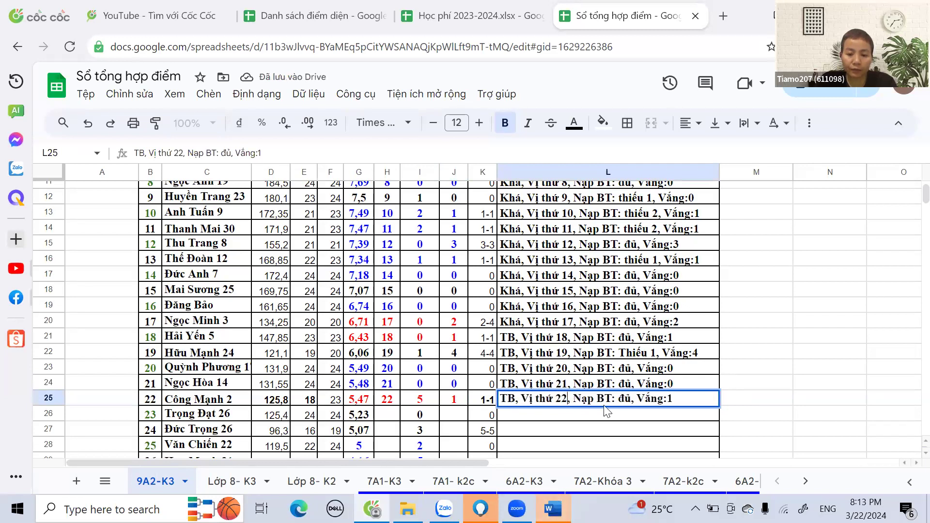
Step: Change the homework part of the comment in L25 to "Nạp BT: thiếu 5", matching the missing count in I25
click(424, 402)
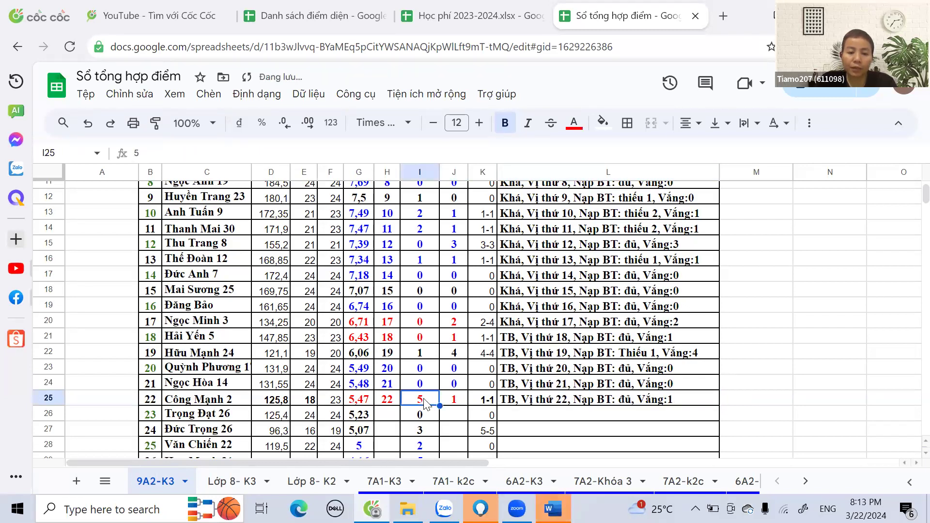
click(619, 403)
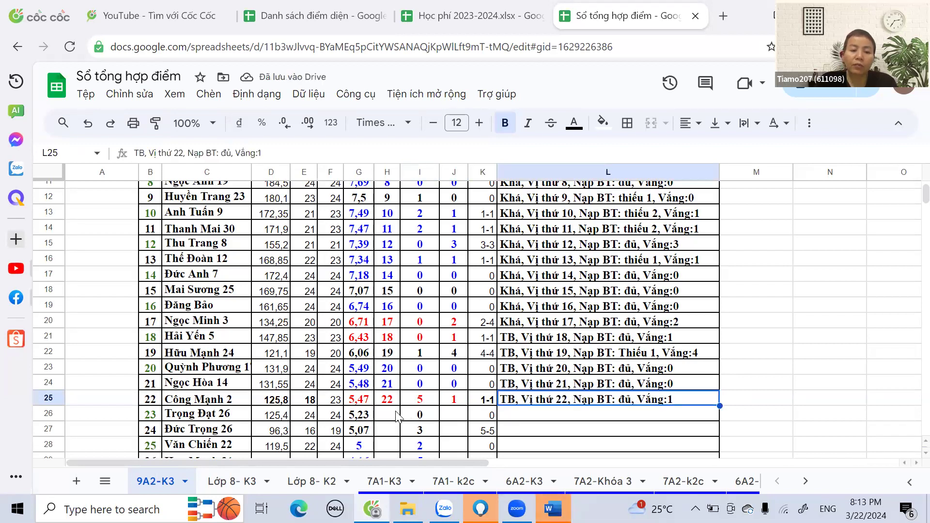
double_click(616, 404)
drag(618, 398, 632, 397)
text(thiếu 5)
key(Return)
Step: Enter rank 23 in H26 and 0 absences in J26 for the student in row 26
scroll(557, 424, down, 5)
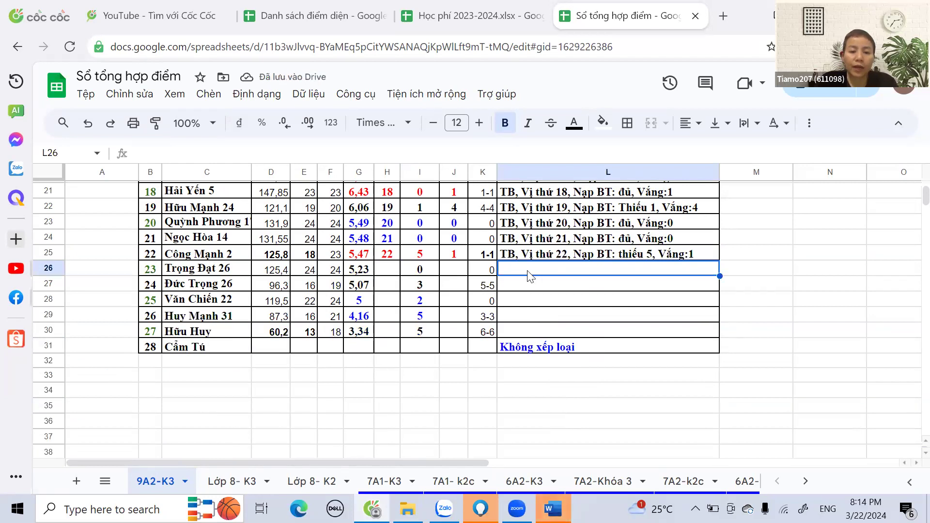
click(386, 274)
text(23)
click(458, 270)
text(0)
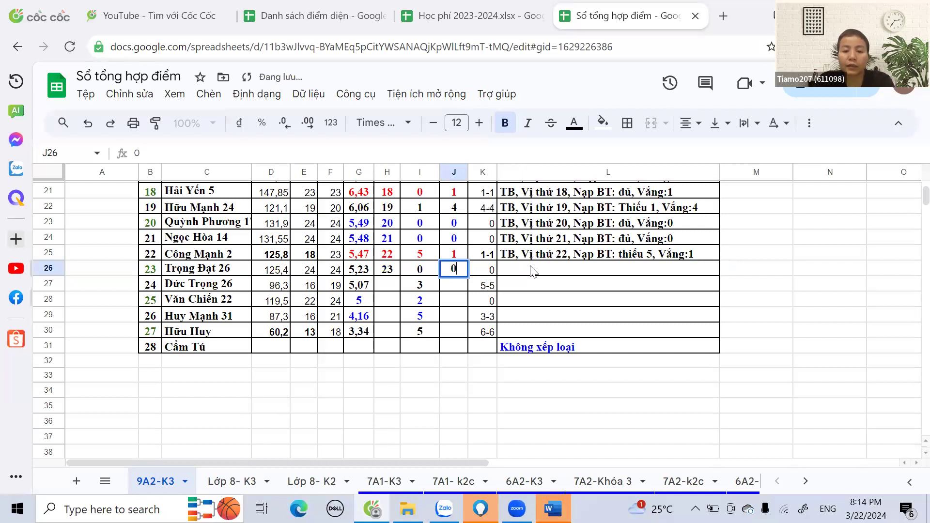
Step: Enter the comment "TB, Vị thứ 23, Nạp BT: đủ, Vắng:0" in L26 for the student in row 26
click(533, 273)
text(Khá, Vị thứ 8, Nạp BT: đủ, Vắng:0)
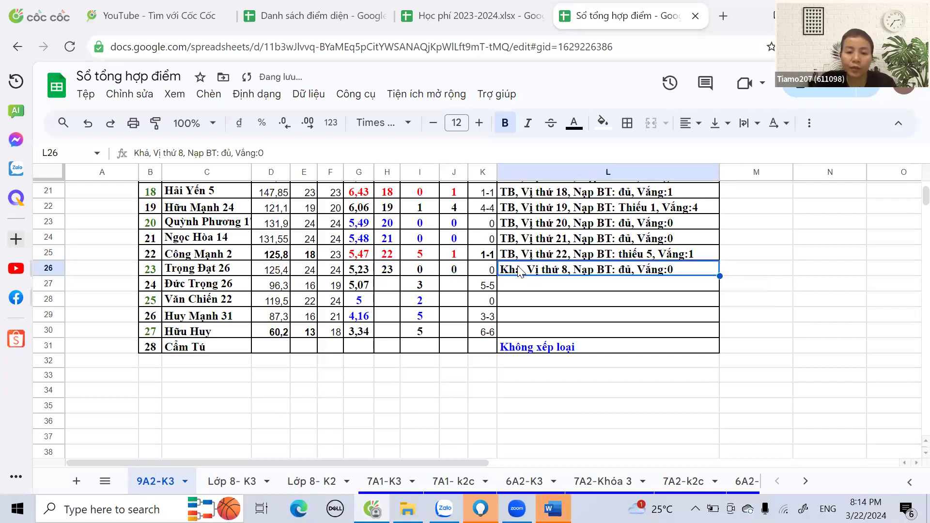
double_click(507, 268)
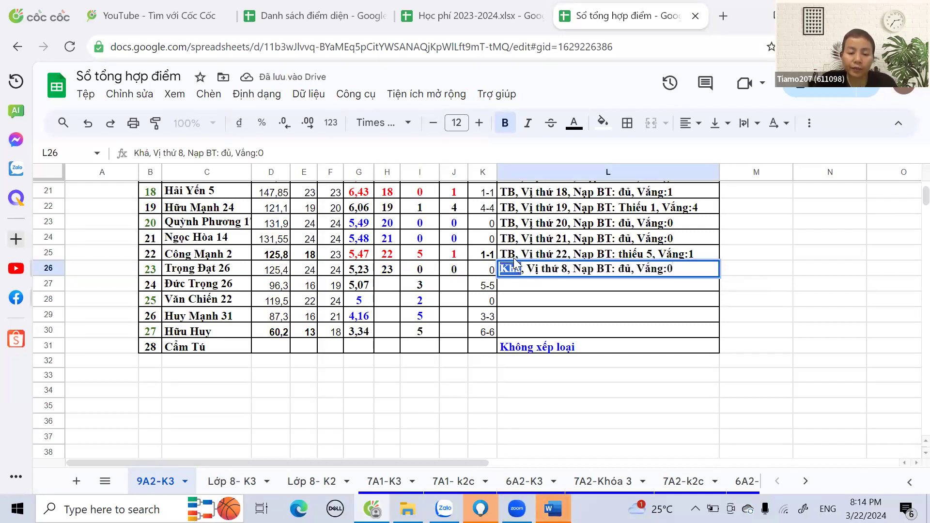
text(T)
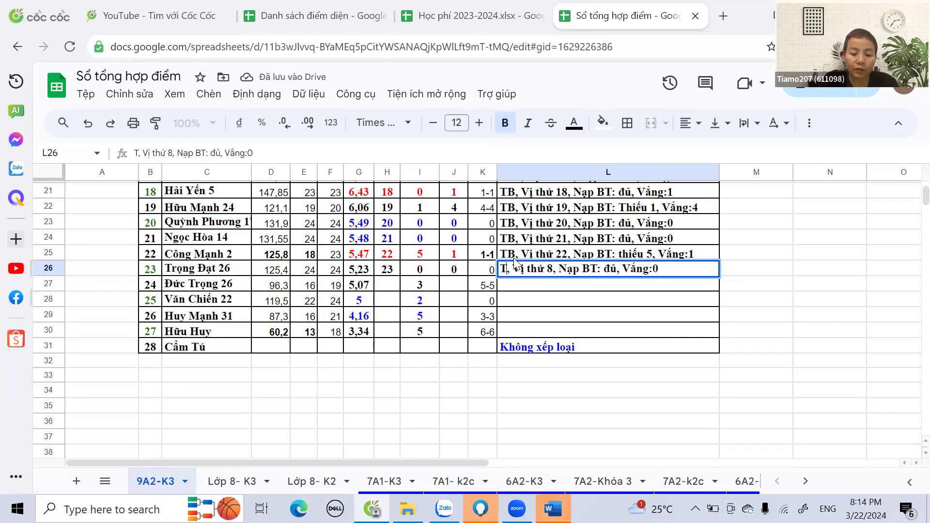
text(B)
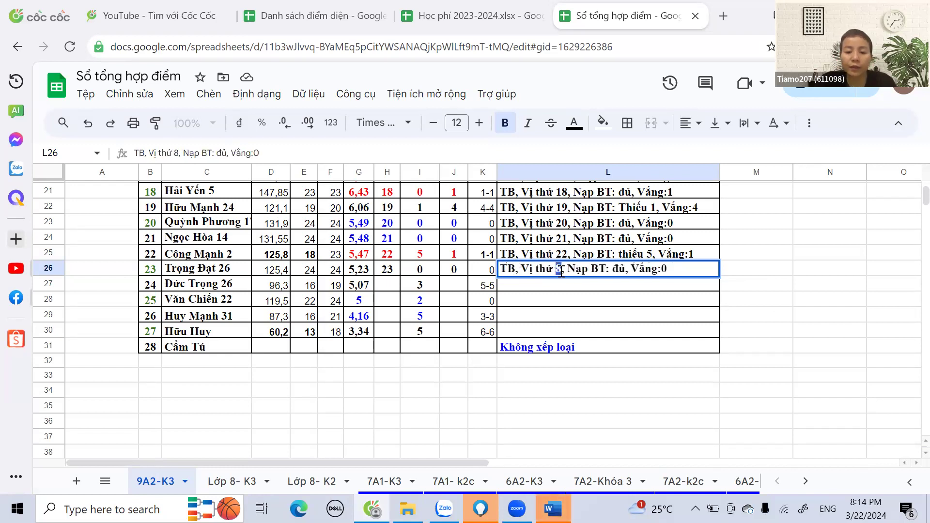
text(23)
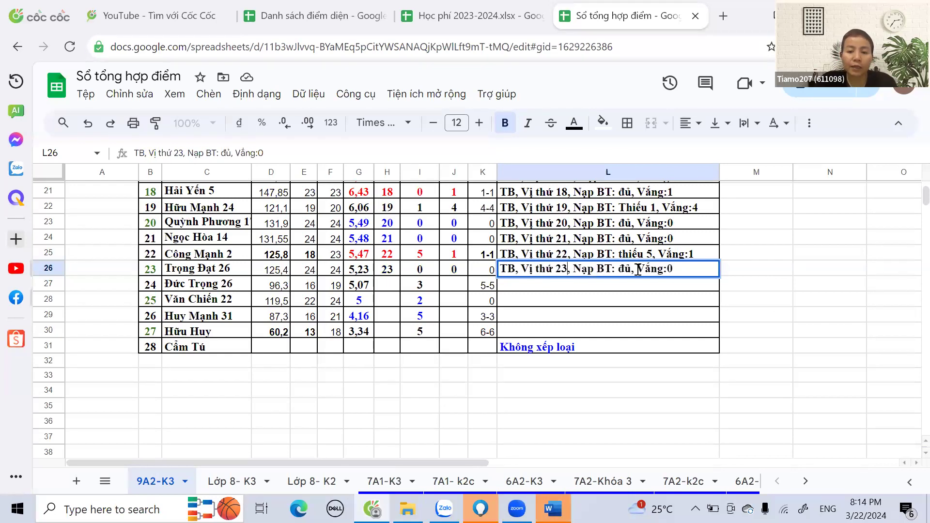
Step: Enter rank 24 in H27 and 5 absences in J27 for the student in row 27
click(388, 285)
text(24)
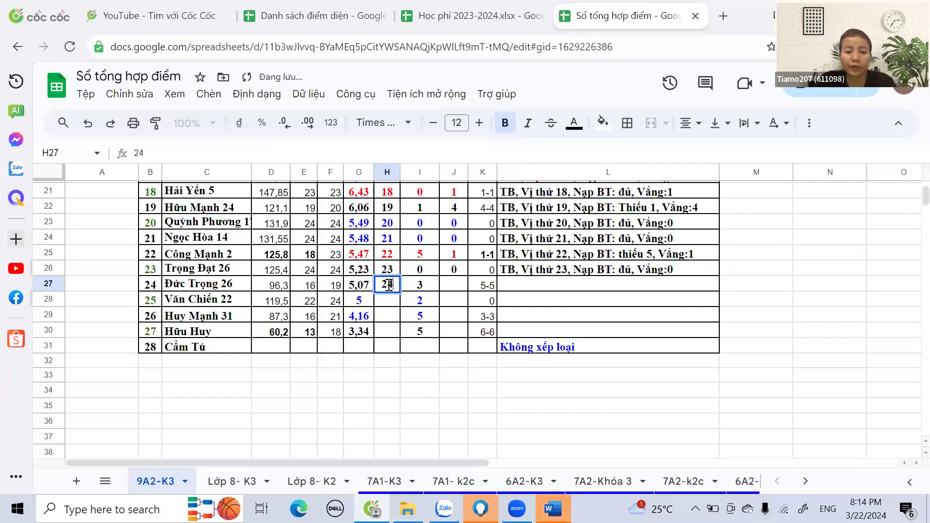
click(458, 290)
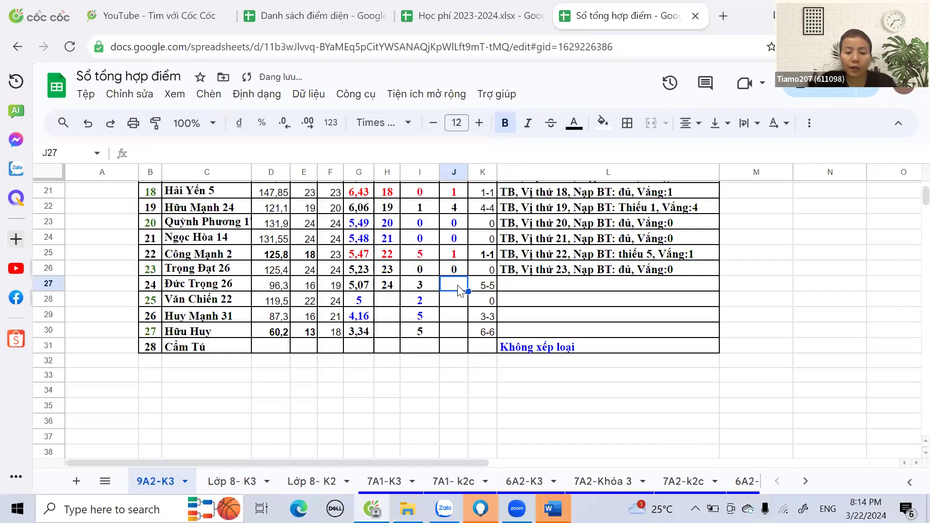
text(4)
key(BackSpace)
text(5)
Step: Fill the comment from L26 down into L27 and change its rank to "Vị thứ 24"
click(639, 274)
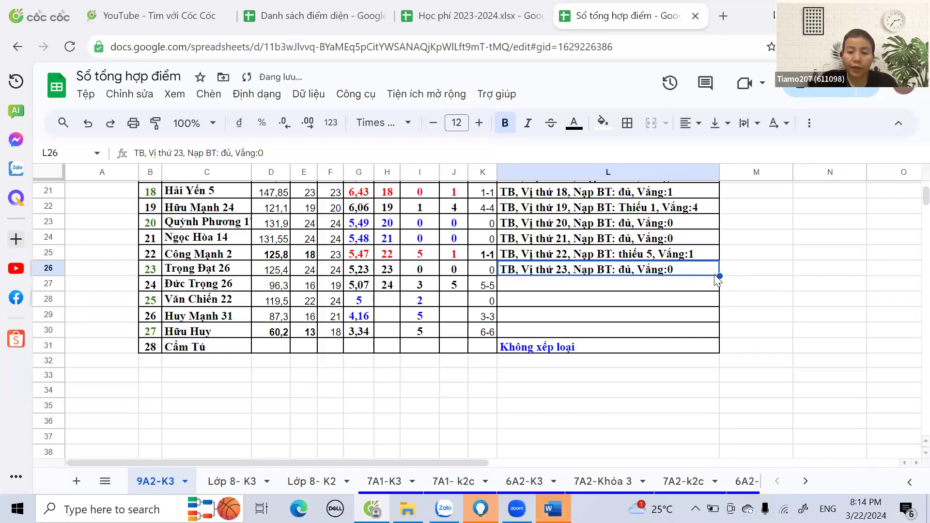
drag(720, 277, 541, 287)
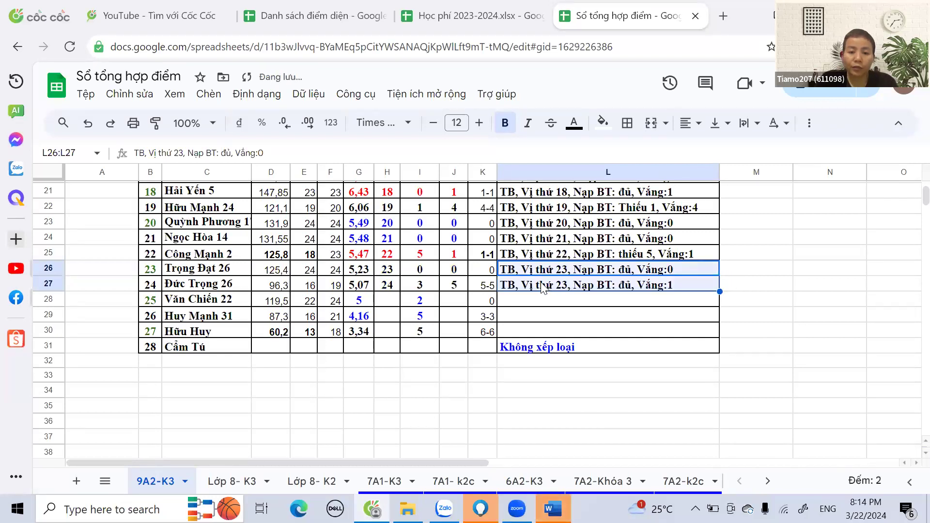
click(541, 287)
double_click(561, 284)
text(4)
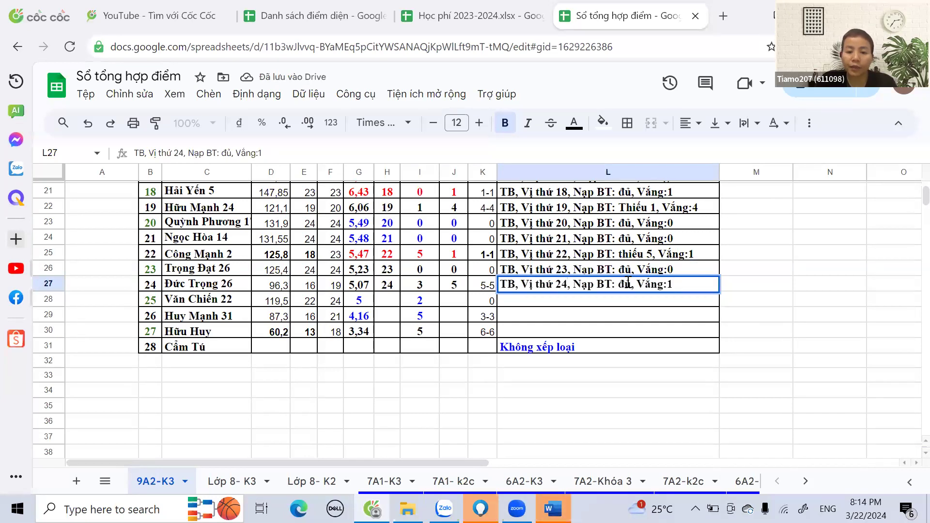
Step: Change the homework and absence parts of the comment in L27 to "Nạp BT: thiếu 3, Vắng:5"
drag(620, 283, 628, 283)
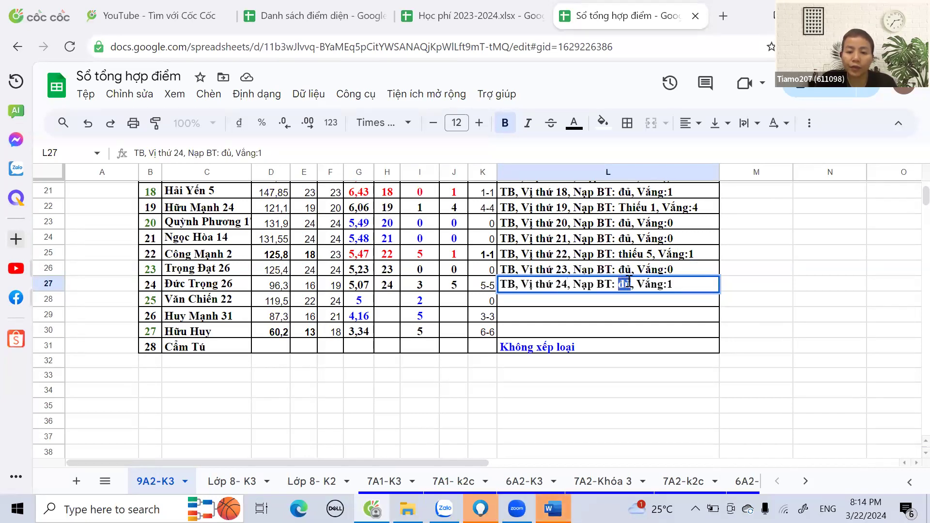
text(thiếu 3)
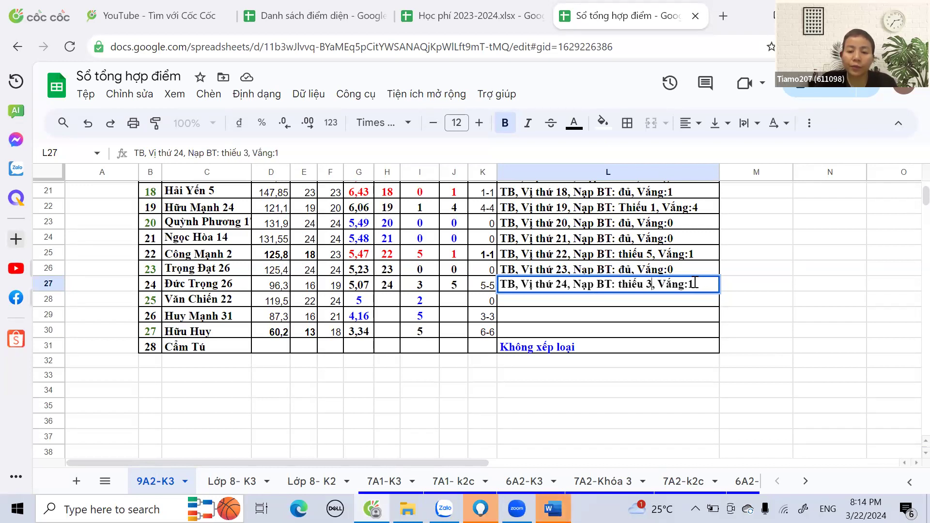
key(BackSpace)
text(5)
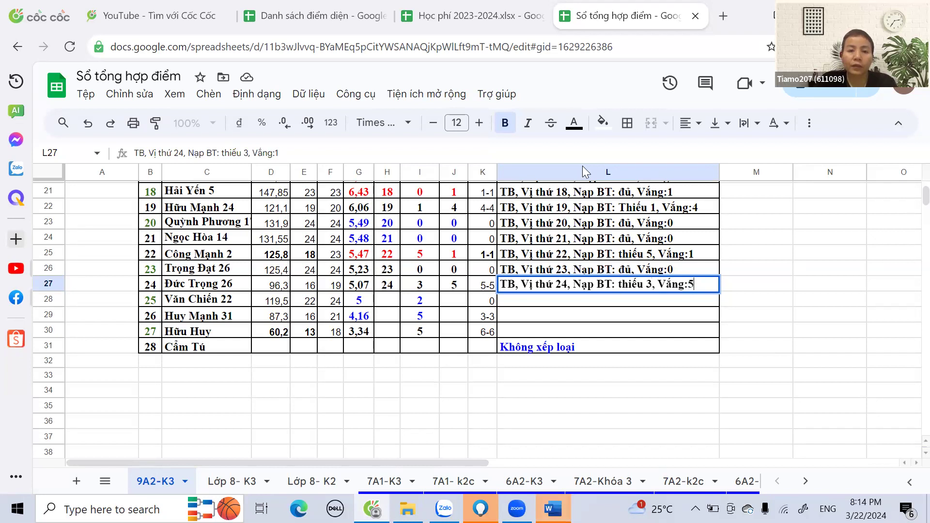
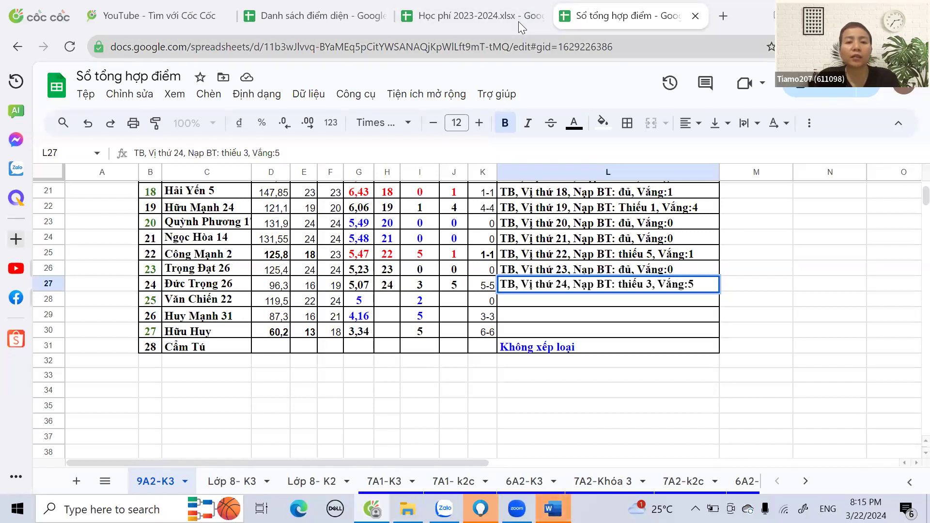
Step: Enter rank 25 in H28 and 0 absences in J28 for the student in row 28
click(390, 303)
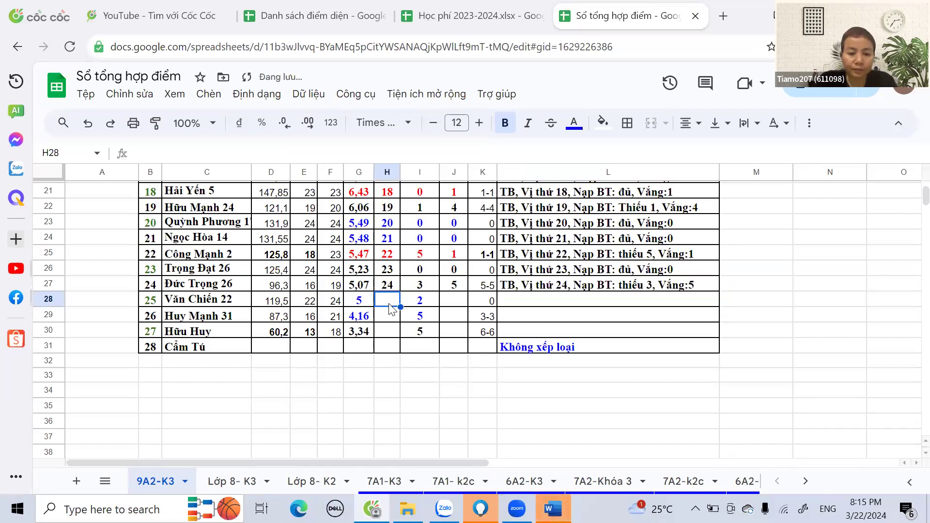
text(25)
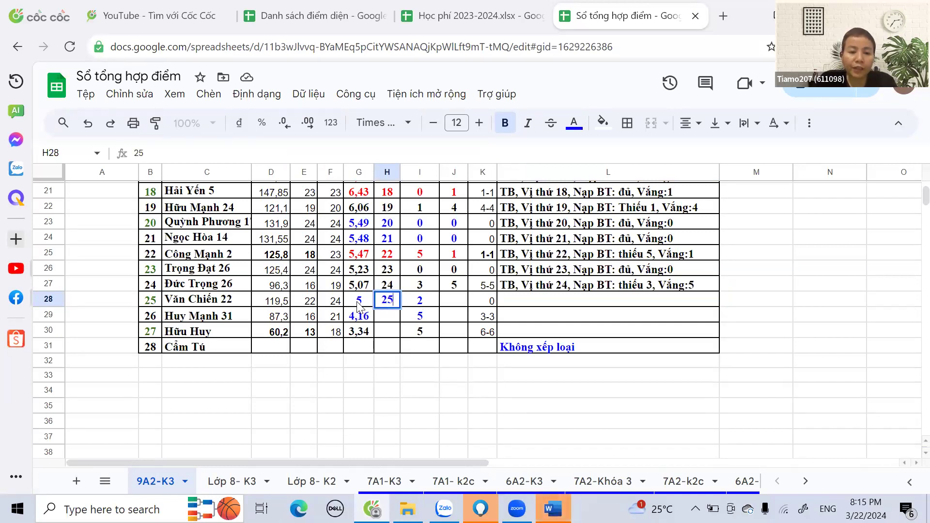
click(452, 304)
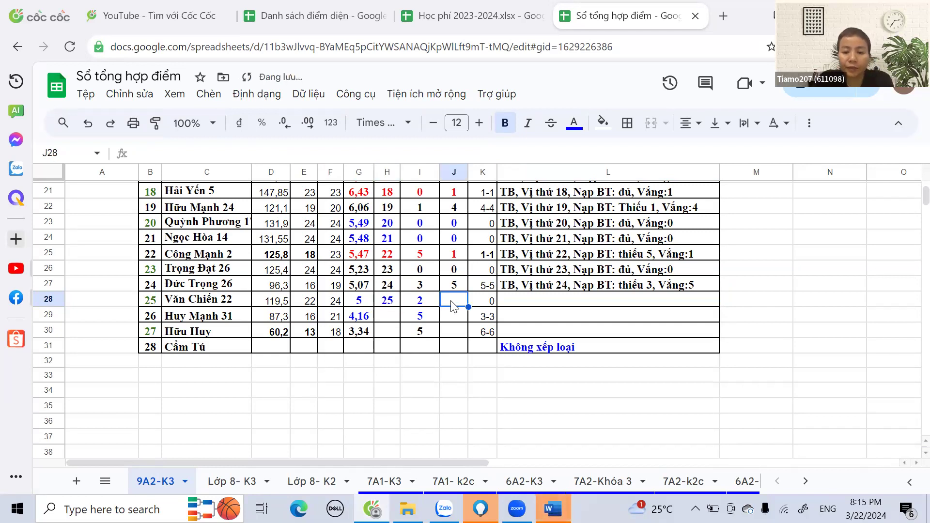
text(0)
Step: Fill the comment from L27 down into L28 and edit it to "TB, Vị thứ 25, Nạp BT: thiếu 2, Vắng:0"
click(524, 286)
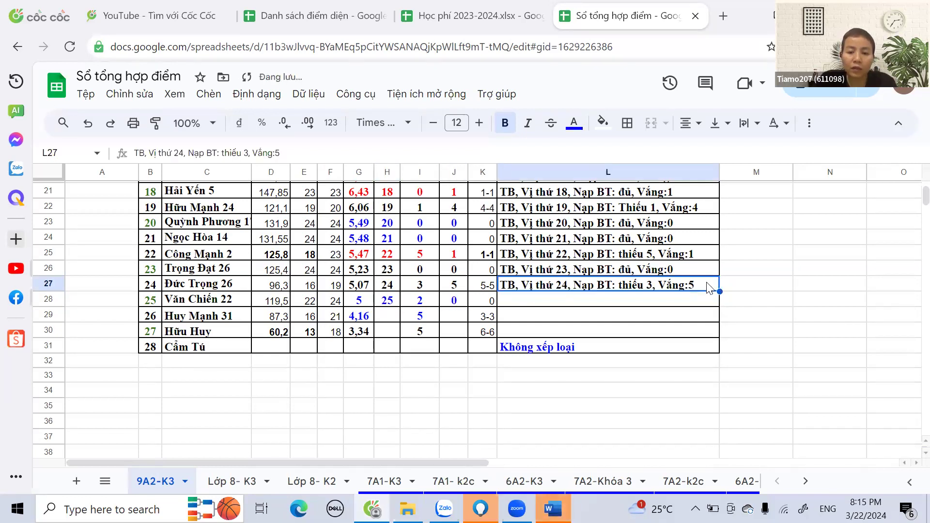
drag(720, 291, 721, 308)
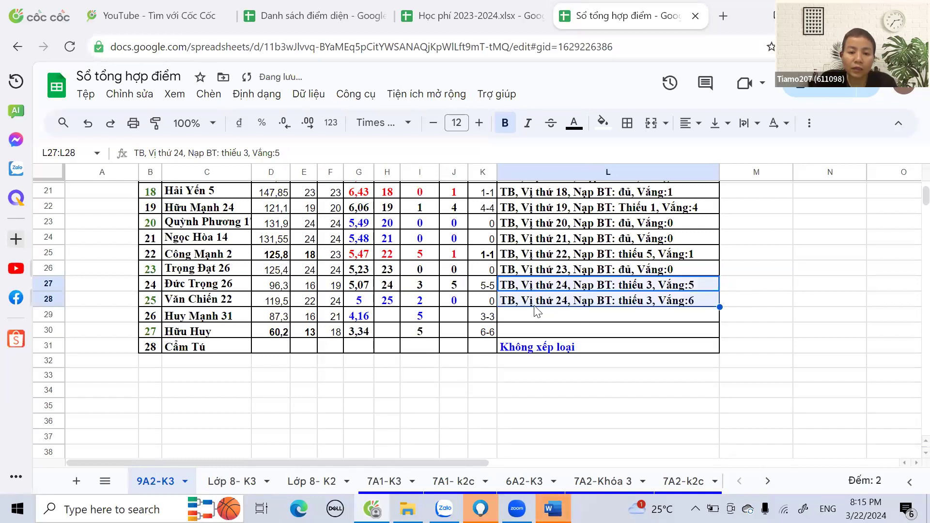
double_click(565, 301)
drag(563, 301, 570, 301)
text(5)
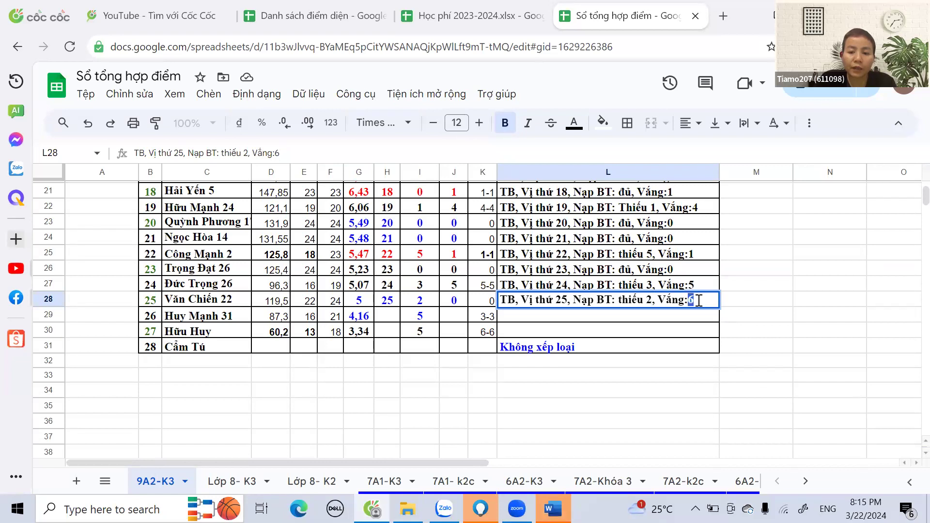
text(0)
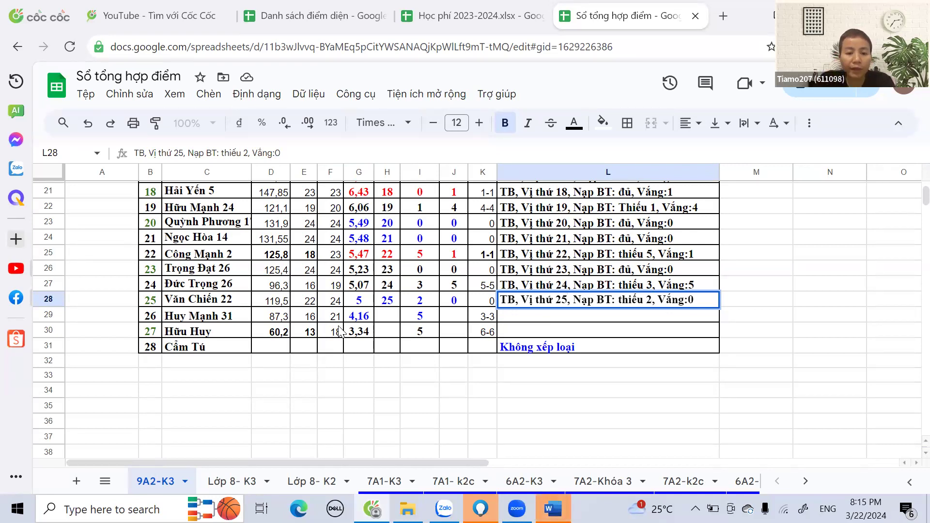
Step: Enter rank 26 in H29 and 3 absences in J29 for the student in row 29
click(393, 320)
text(26)
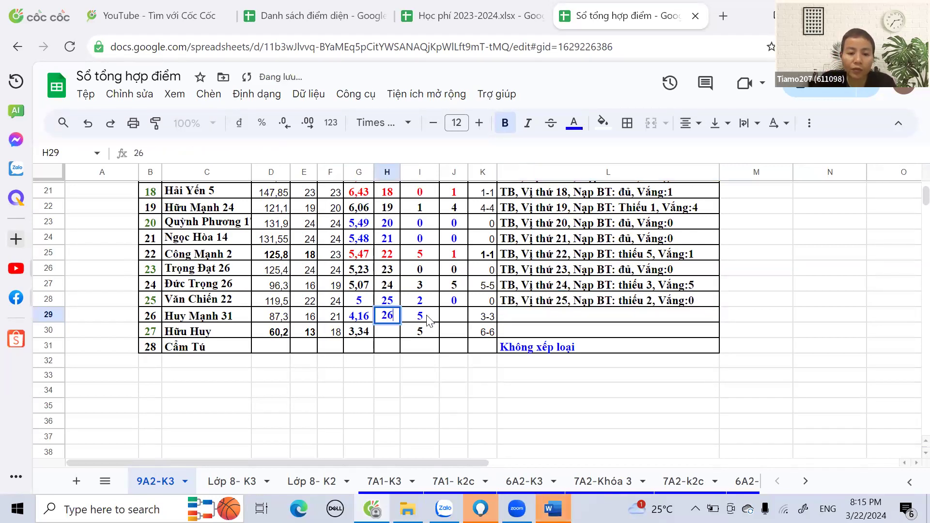
click(448, 319)
text(3)
Step: Fill the comment from L28 down into L29 and edit it to "Yếu, Vị thứ 26, Nạp BT: thiếu 5, Vắng:3"
click(576, 303)
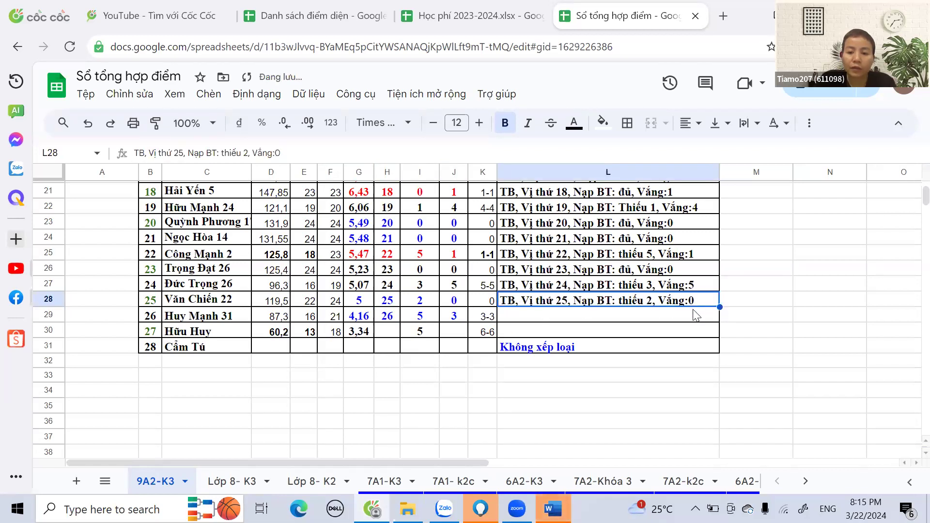
drag(717, 306, 554, 320)
double_click(504, 316)
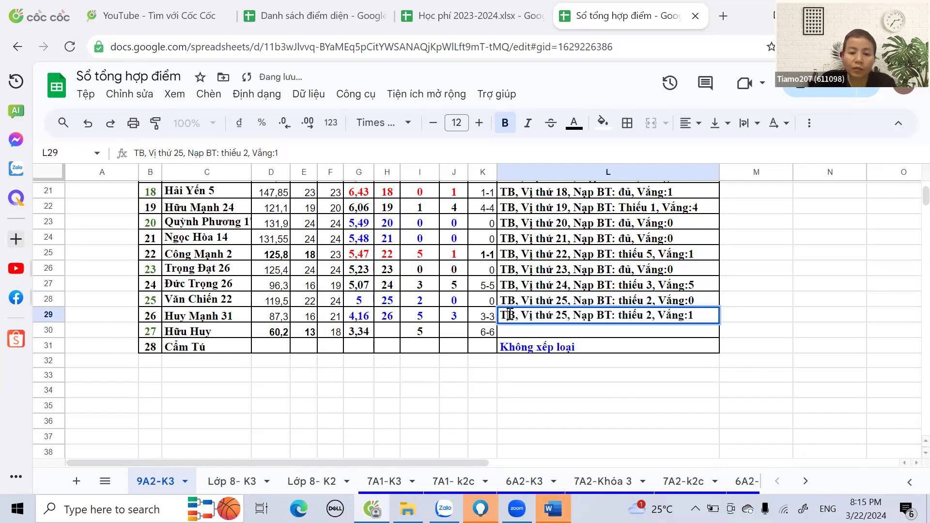
drag(504, 315, 514, 314)
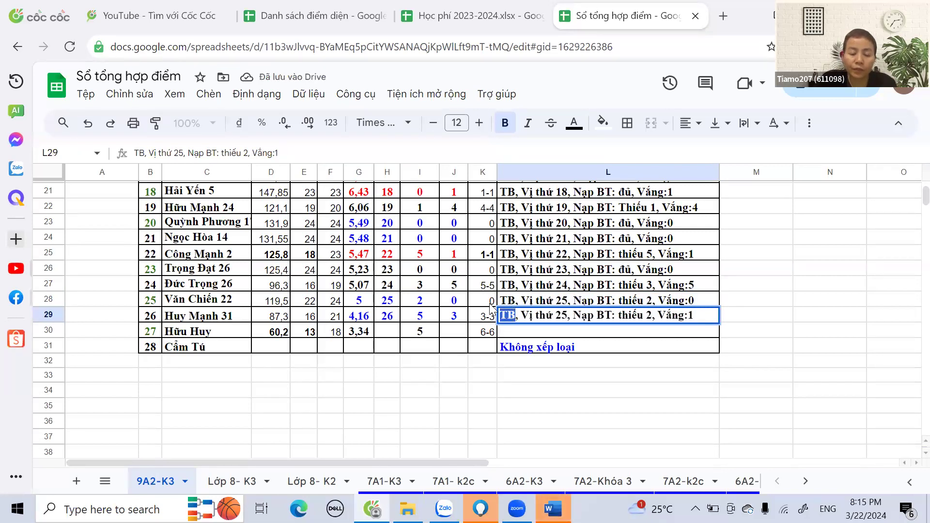
text(Yếu)
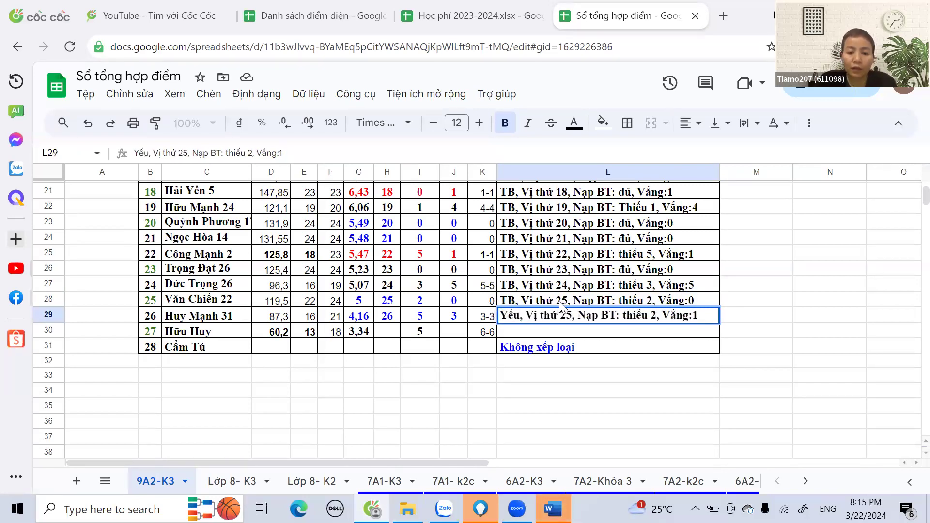
text(6)
text(5)
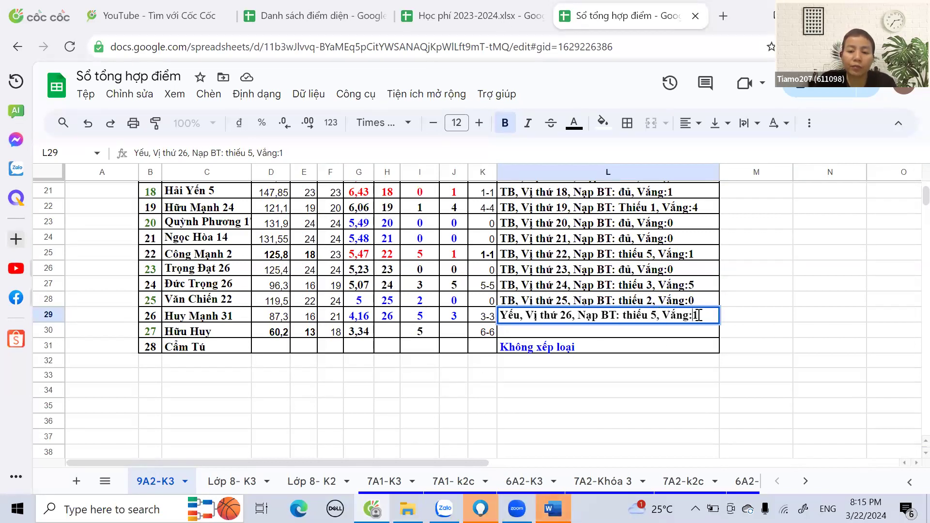
text(3)
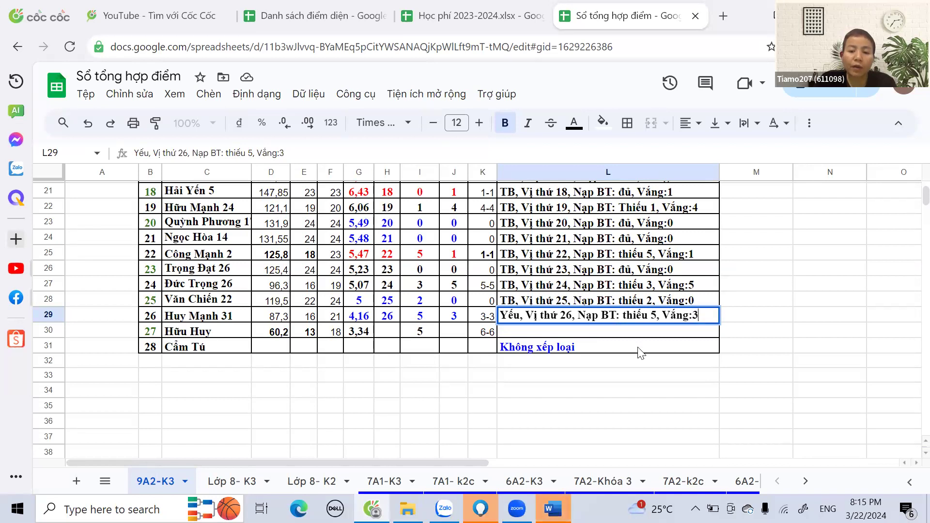
Step: Enter rank 27 in H30 and 6 absences in J30 for the student in row 30
click(391, 335)
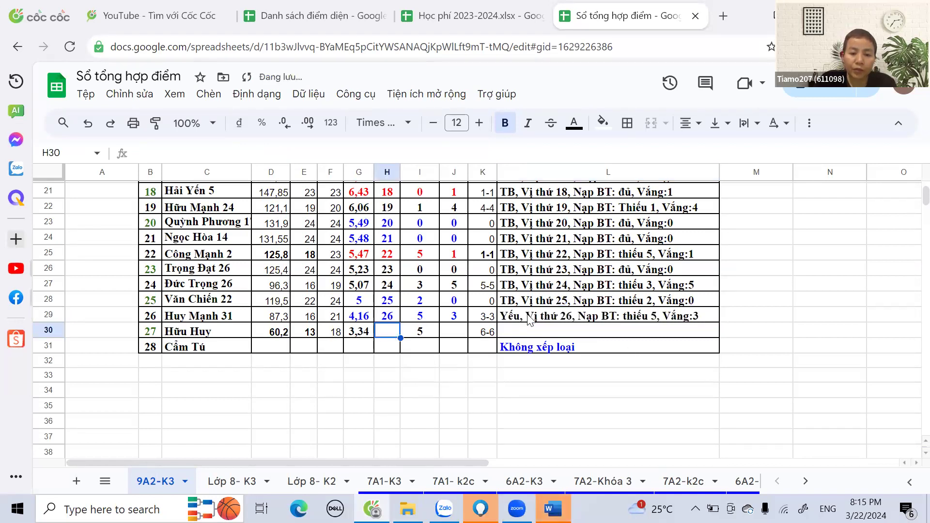
click(529, 320)
click(394, 331)
text(27)
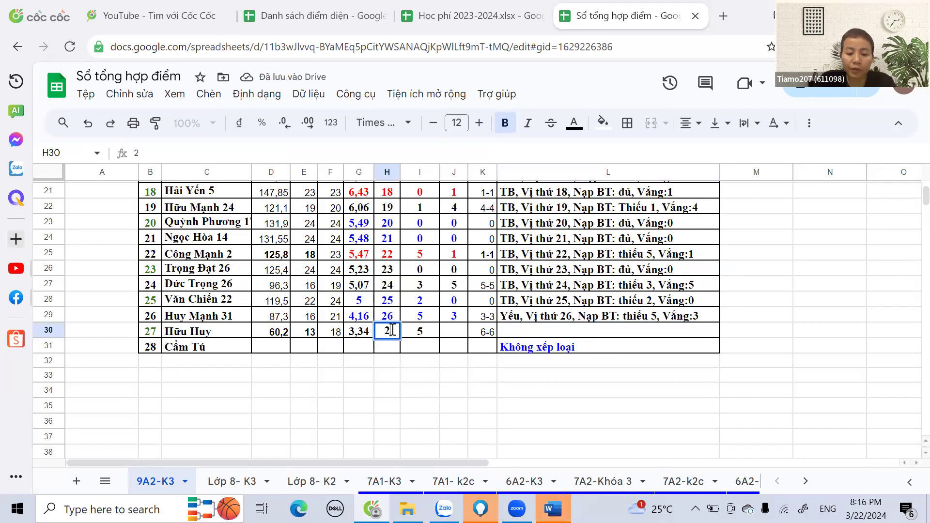
click(450, 336)
text(6)
Step: Fill the comment from L29 down into L30 and change its rank to "Vị thứ 27" and its absences to "Vắng:6"
click(537, 321)
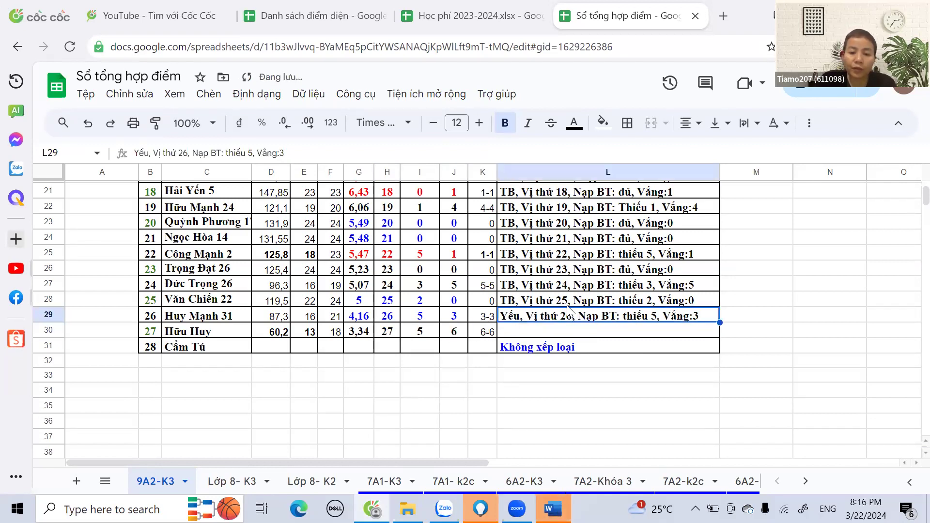
drag(717, 321, 714, 333)
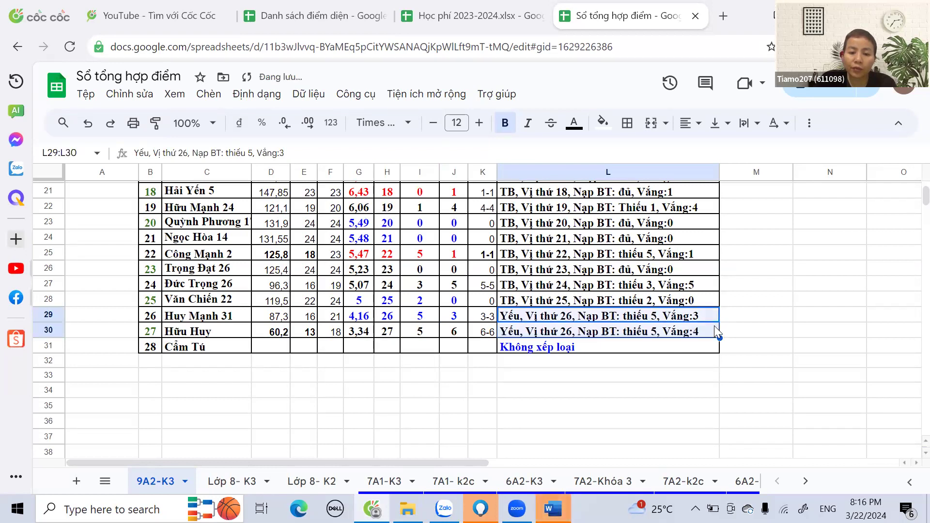
click(571, 335)
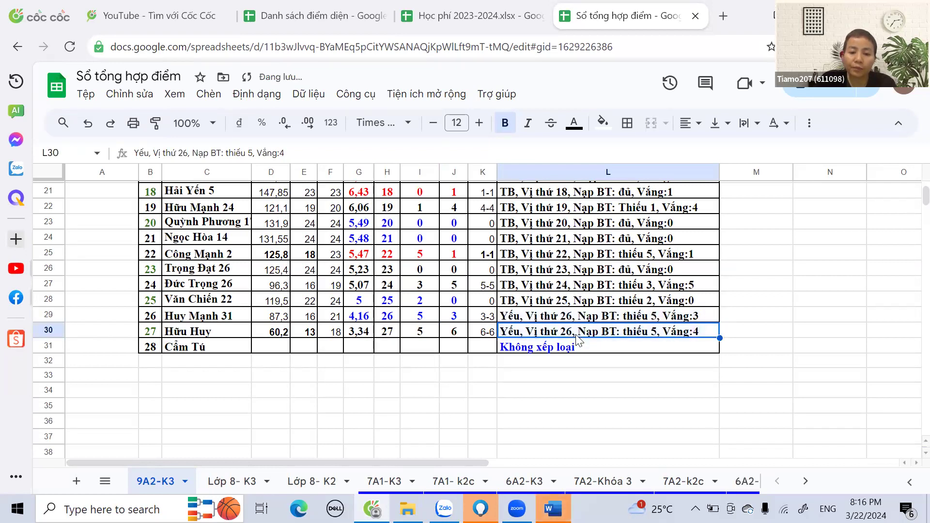
double_click(567, 330)
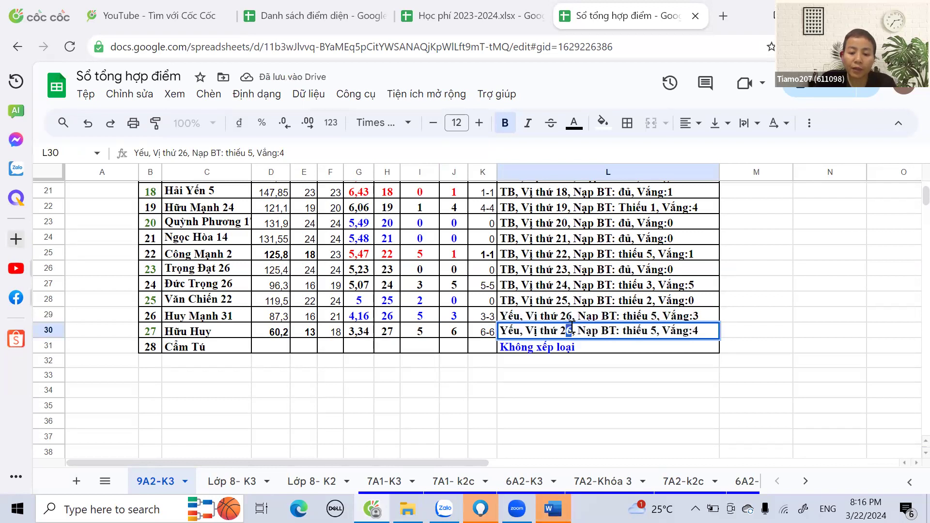
text(7)
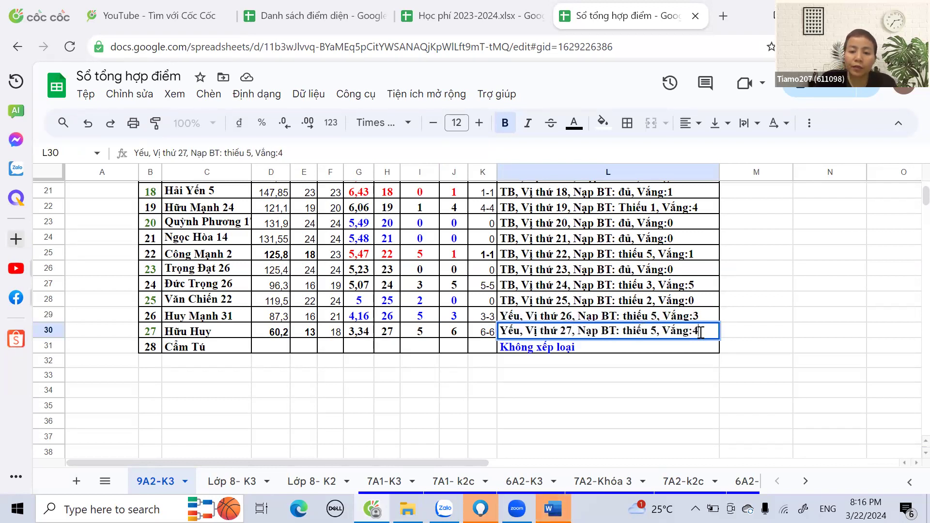
text(6)
key(Return)
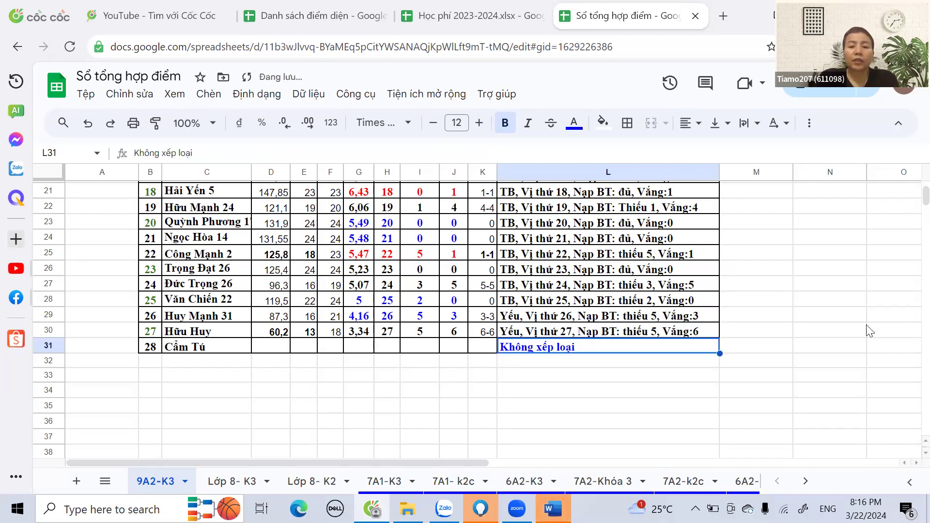
Step: Set the text colour of the four "Xuất sắc" student rows, B4:L7, to red
scroll(492, 271, up, 2)
scroll(492, 272, up, 3)
scroll(494, 276, up, 2)
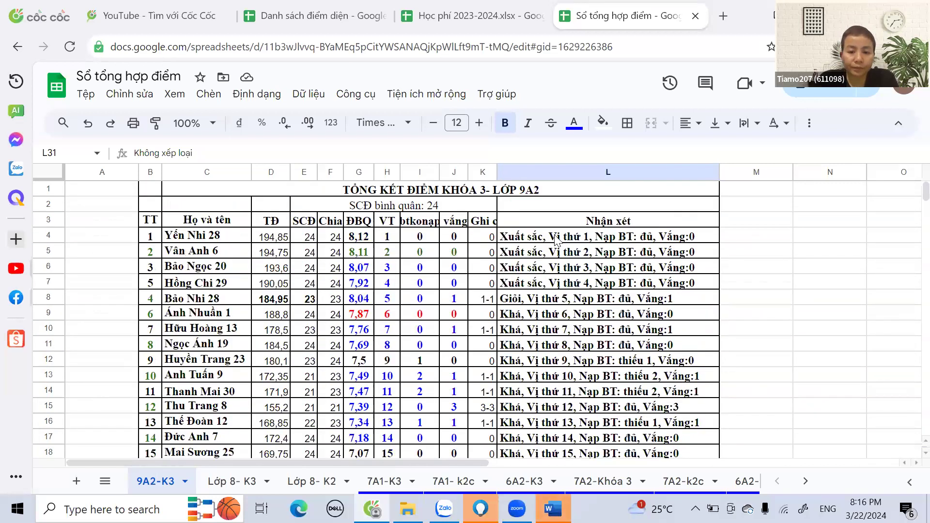
drag(154, 236, 644, 291)
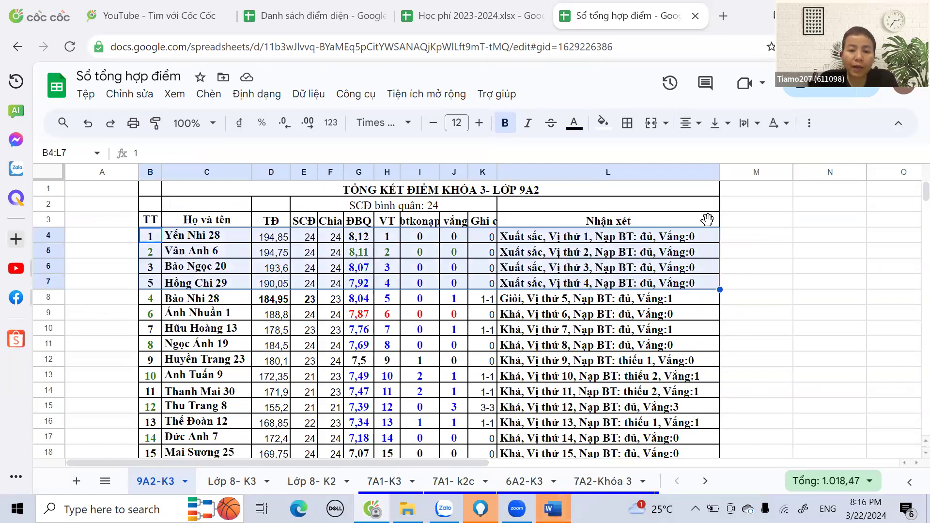
click(574, 124)
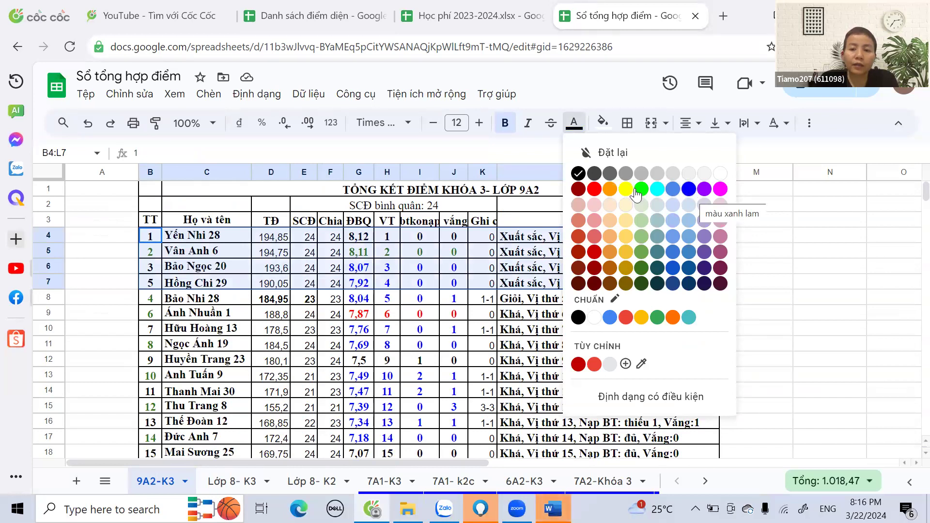
click(595, 189)
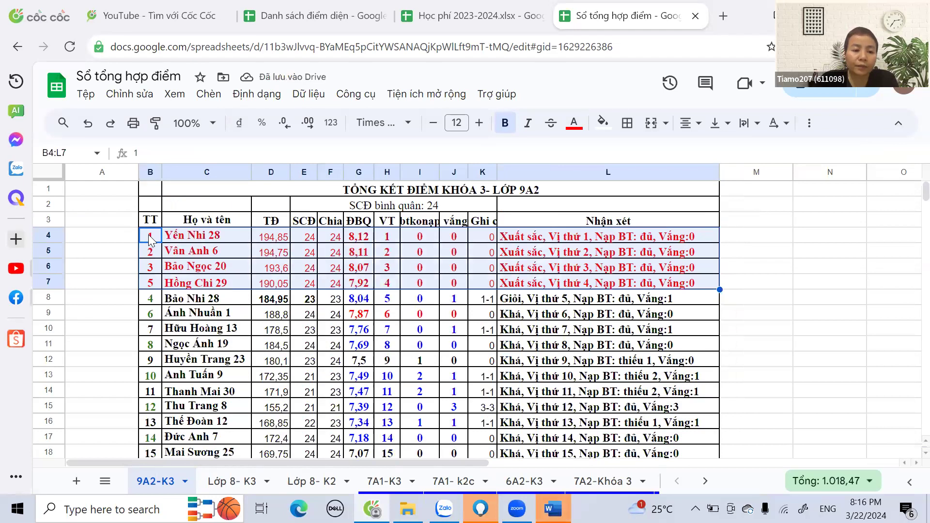
Step: Renumber the TT column cells B4:B8 in sequence from 1 to 5
drag(151, 241, 157, 302)
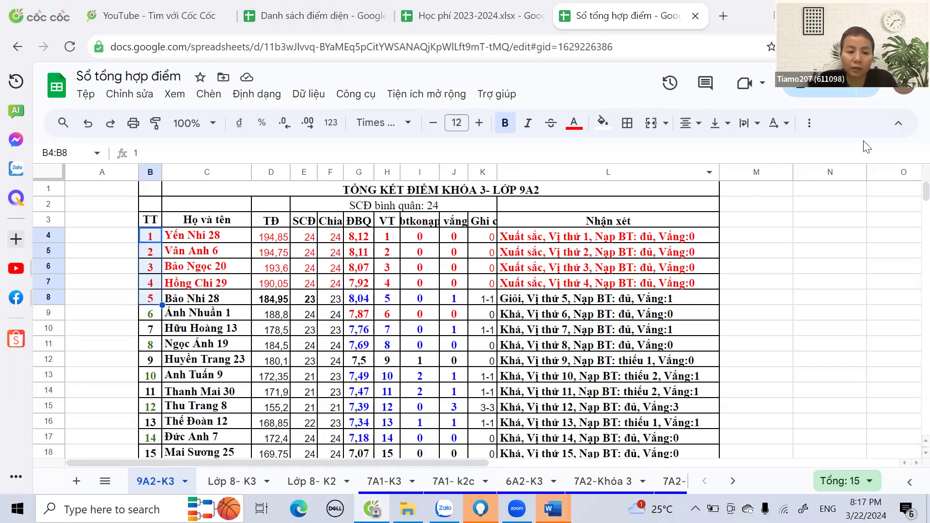
scroll(491, 190, down, 2)
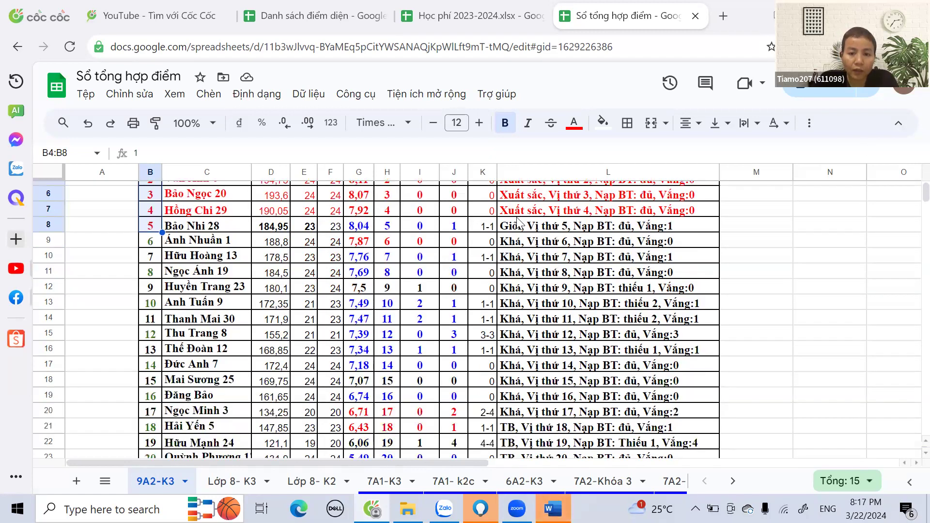
scroll(521, 221, up, 2)
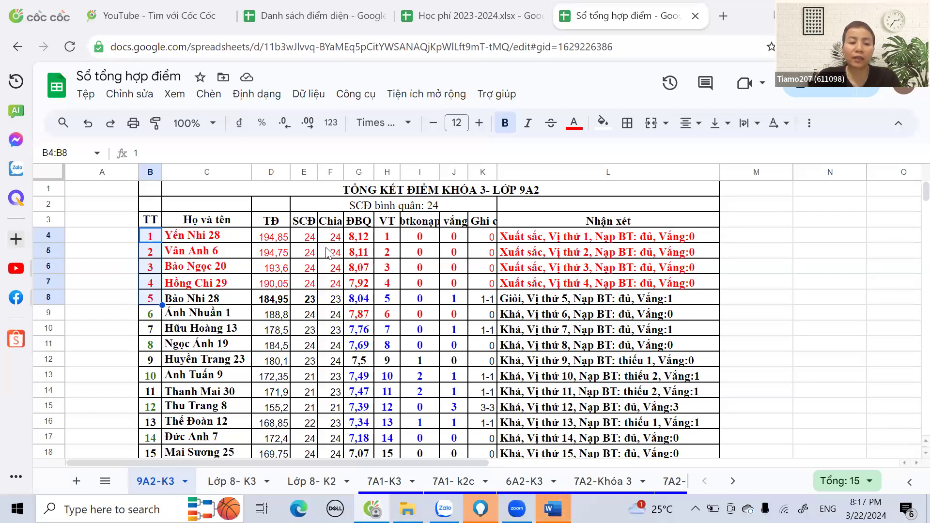
Step: Set the text colour of the whole of row 8, the Giỏi student, to blue
scroll(561, 277, down, 3)
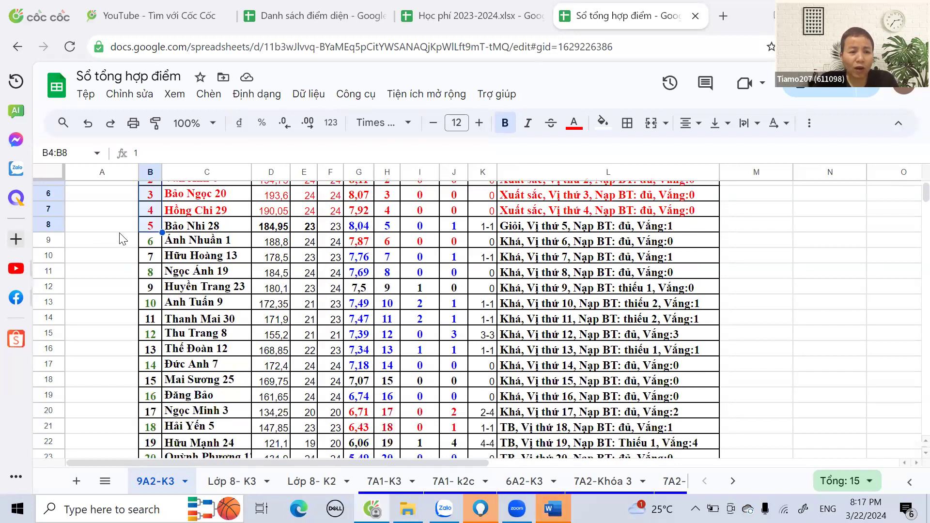
click(76, 229)
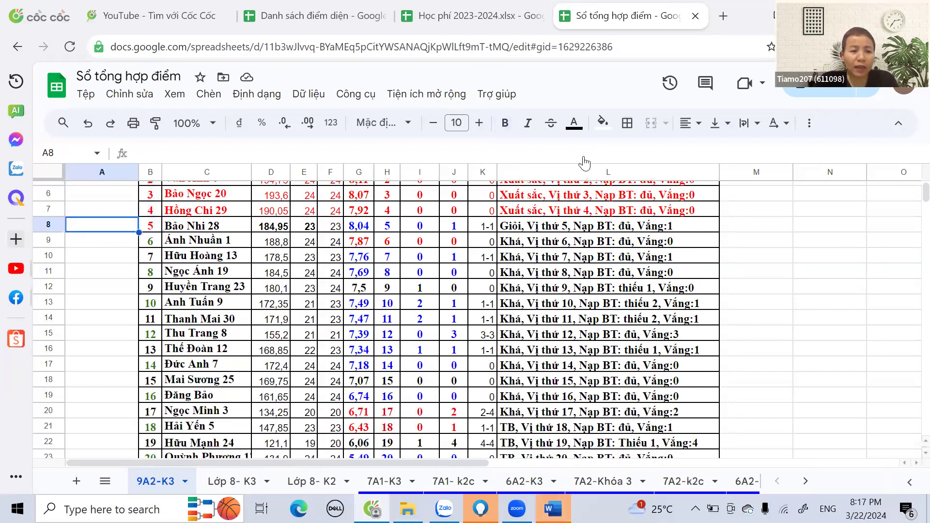
click(49, 225)
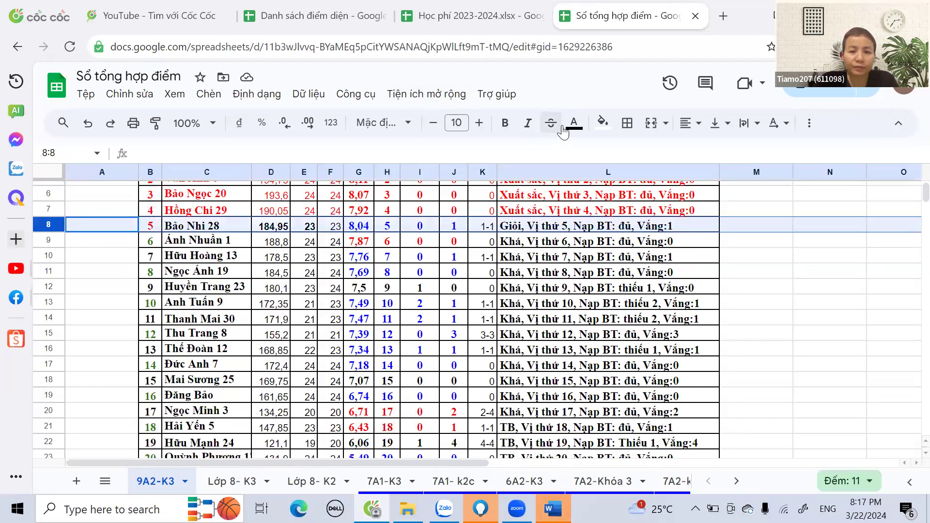
click(583, 126)
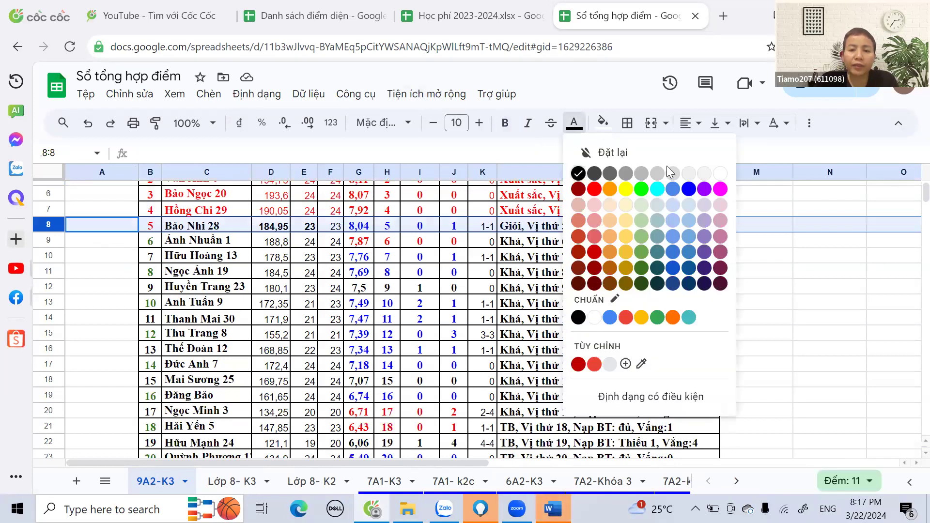
click(689, 189)
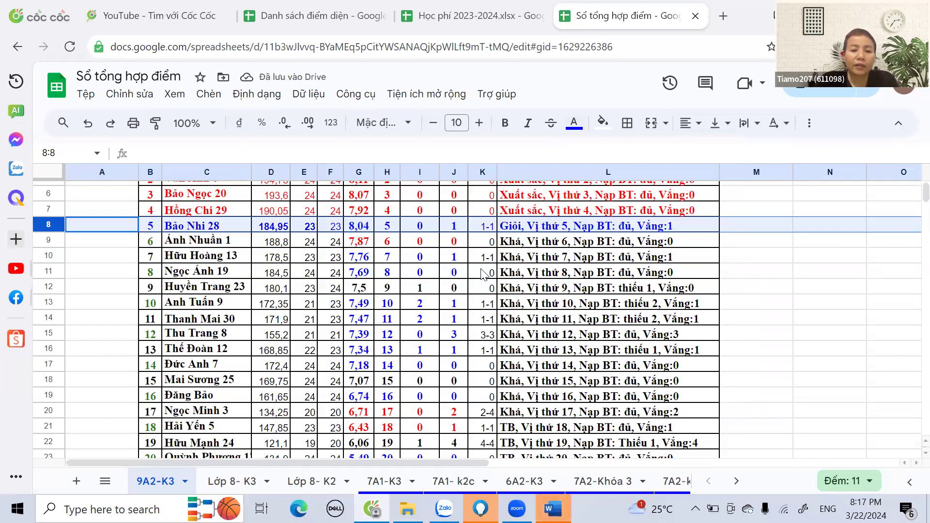
Step: Make all the text in rows 9 to 20, the Khá students, purple and bold
drag(51, 240, 81, 413)
click(576, 127)
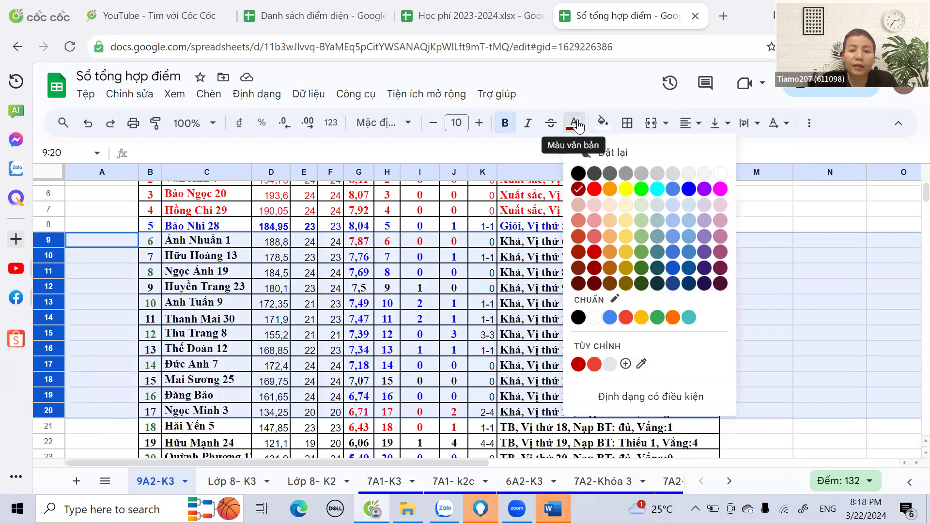
click(704, 190)
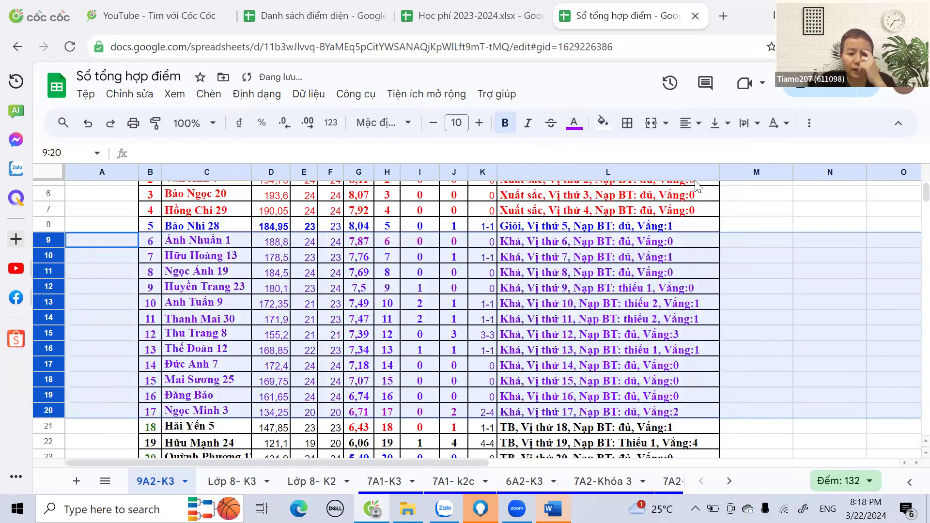
click(505, 124)
click(506, 127)
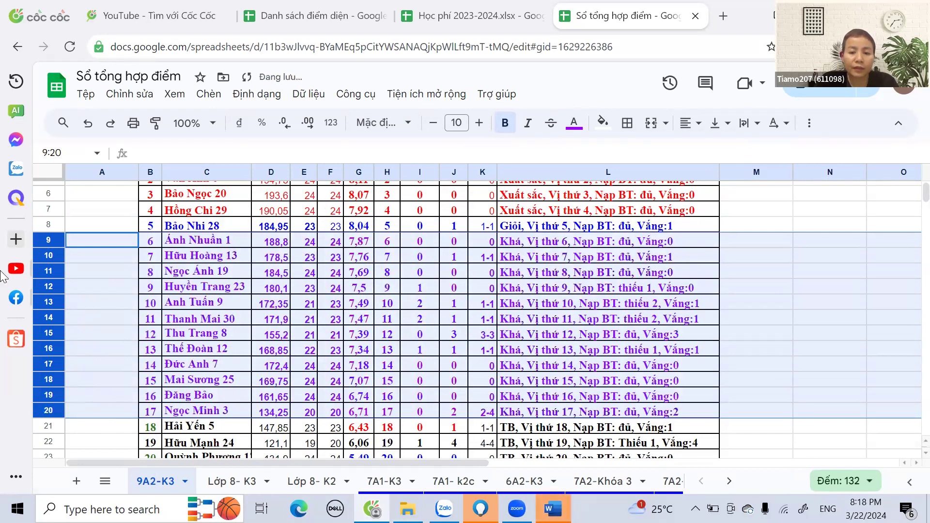
Step: Make all the text in rows 21 to 28, the TB students, red and bold
scroll(73, 290, down, 3)
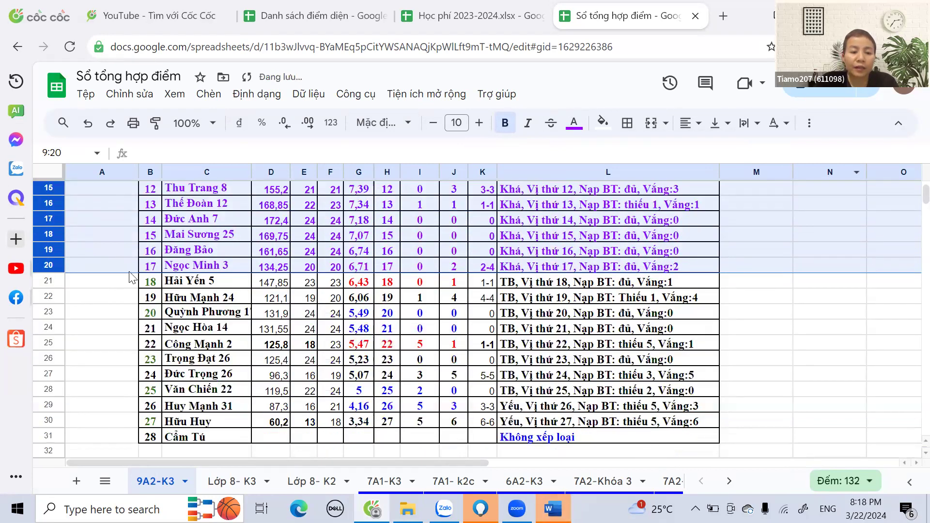
drag(49, 281, 76, 396)
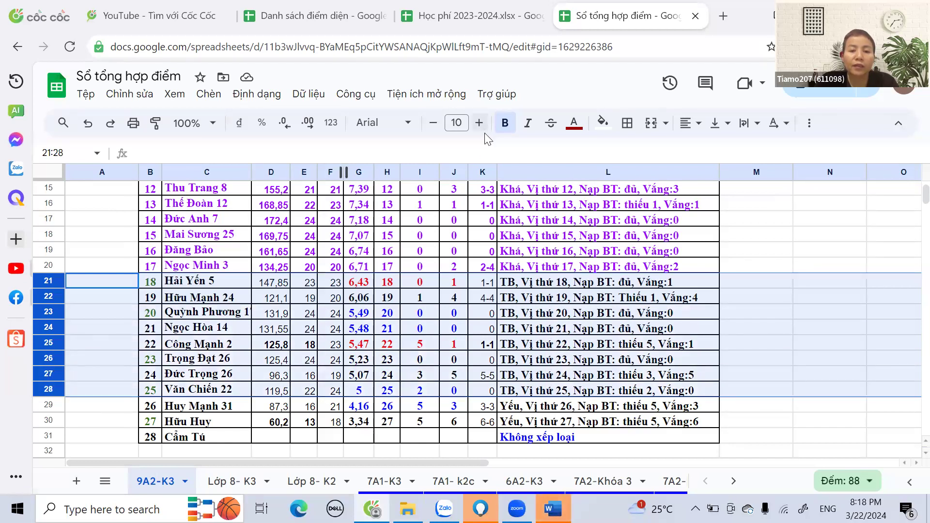
click(576, 123)
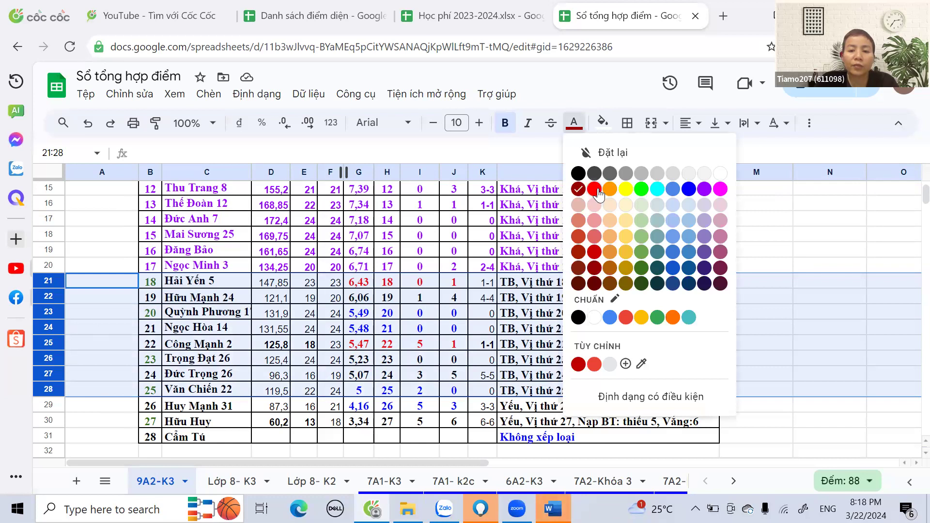
click(598, 189)
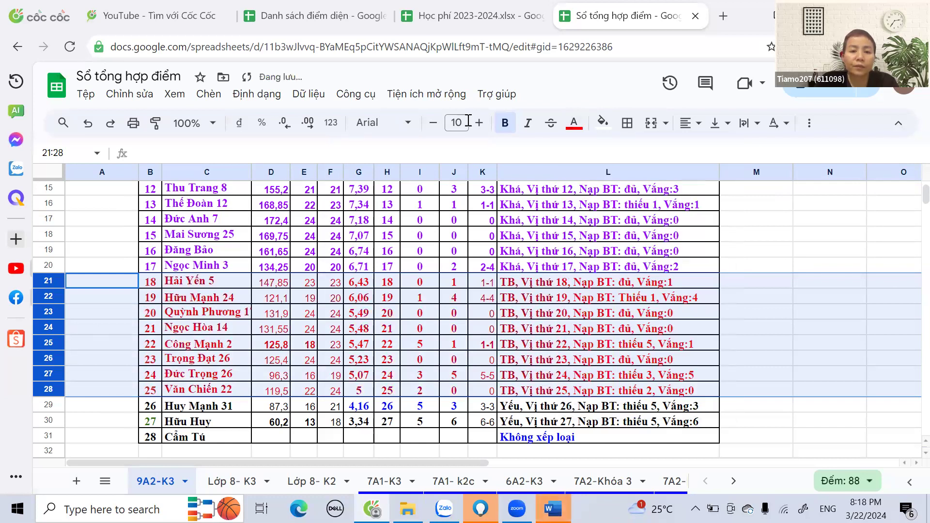
click(504, 124)
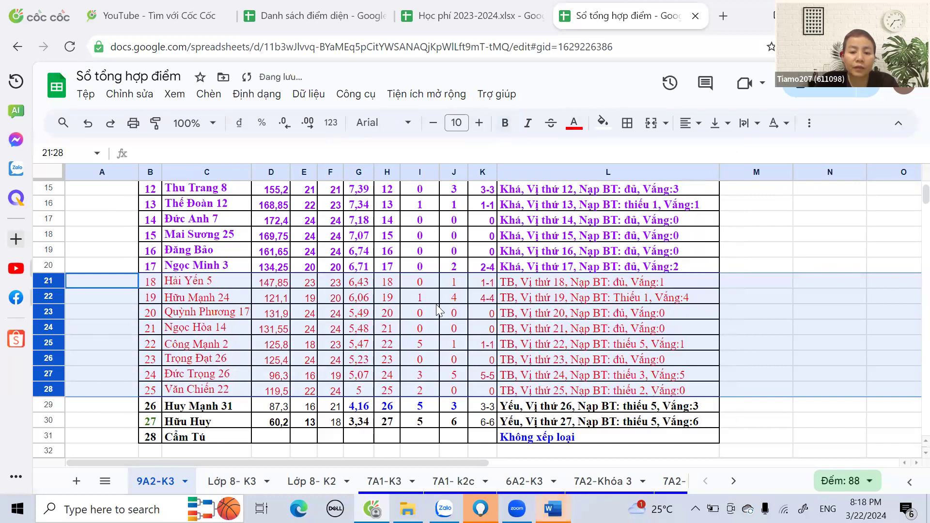
click(505, 123)
click(420, 359)
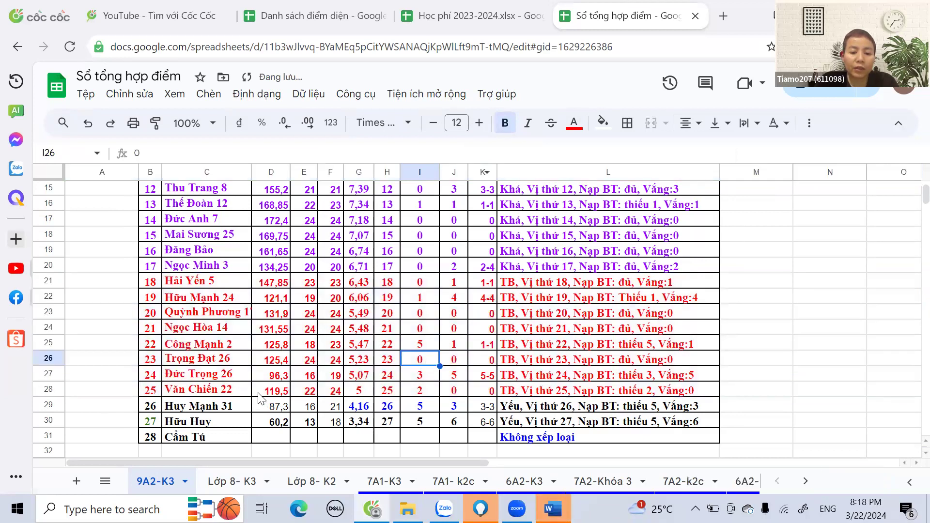
Step: Make all the text in rows 29 and 30, the Yếu students, bold and black
scroll(260, 399, down, 2)
drag(51, 336, 125, 347)
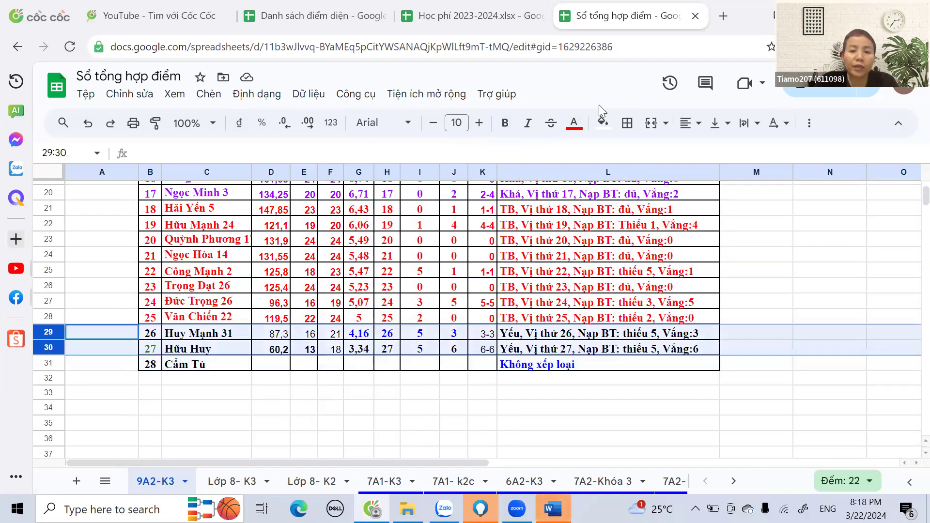
click(504, 125)
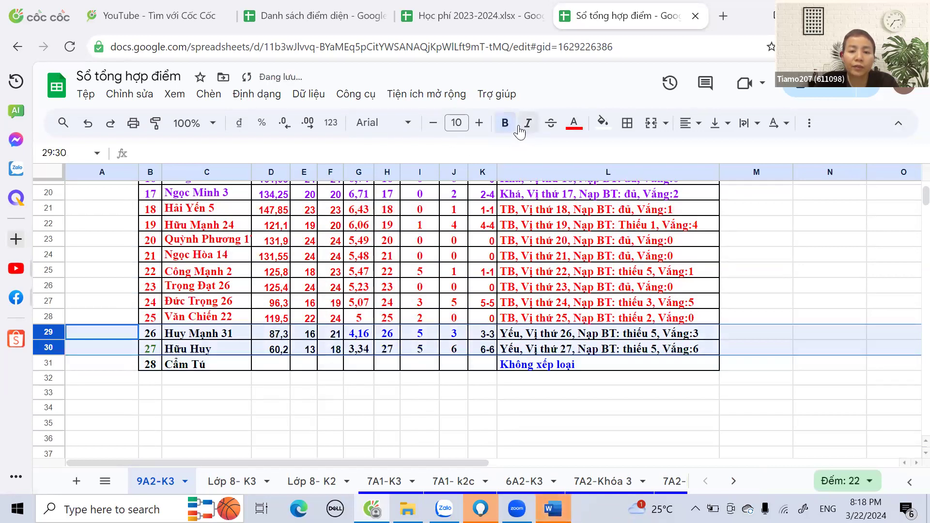
click(573, 123)
click(579, 174)
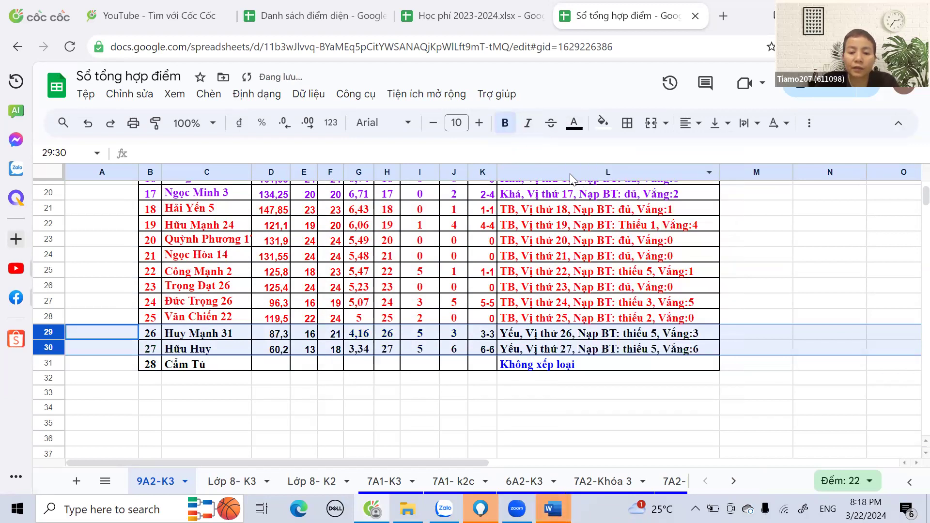
click(537, 320)
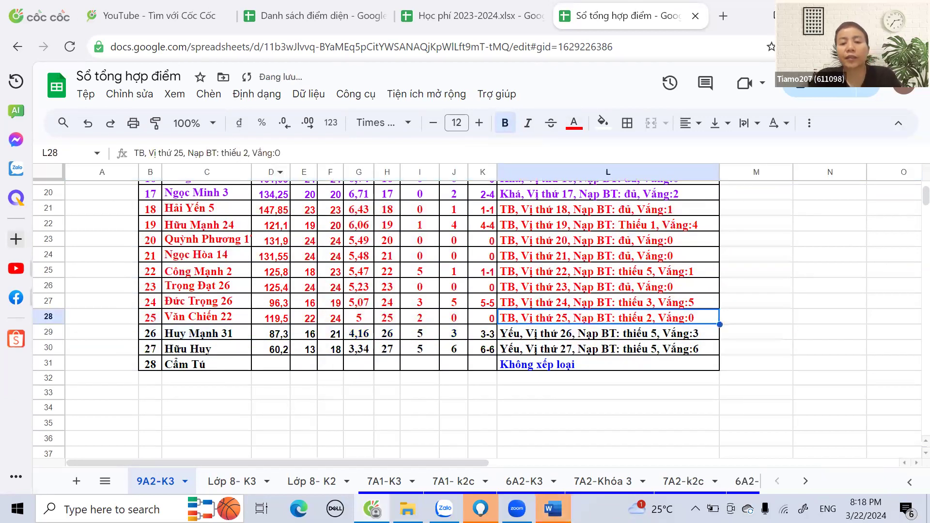
Step: Reorder the sheets so that Lớp 9A2-K1-23 follows 6A2-K2 and 9A2-K2 sits directly after Lớp 8- K3
scroll(418, 368, up, 6)
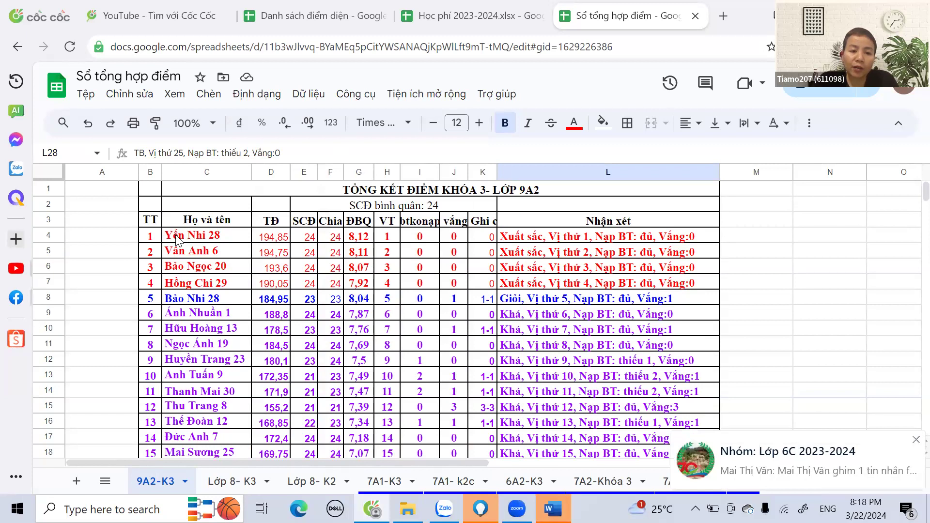
click(911, 440)
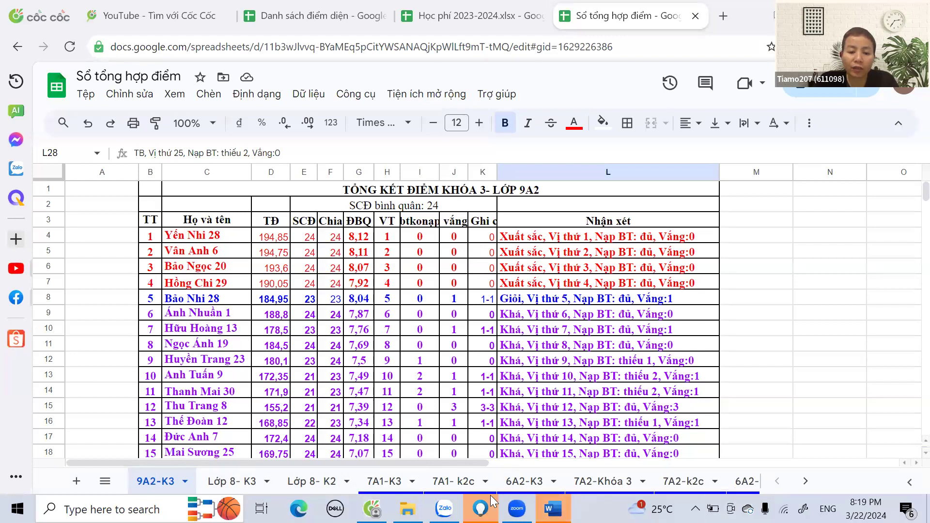
click(806, 481)
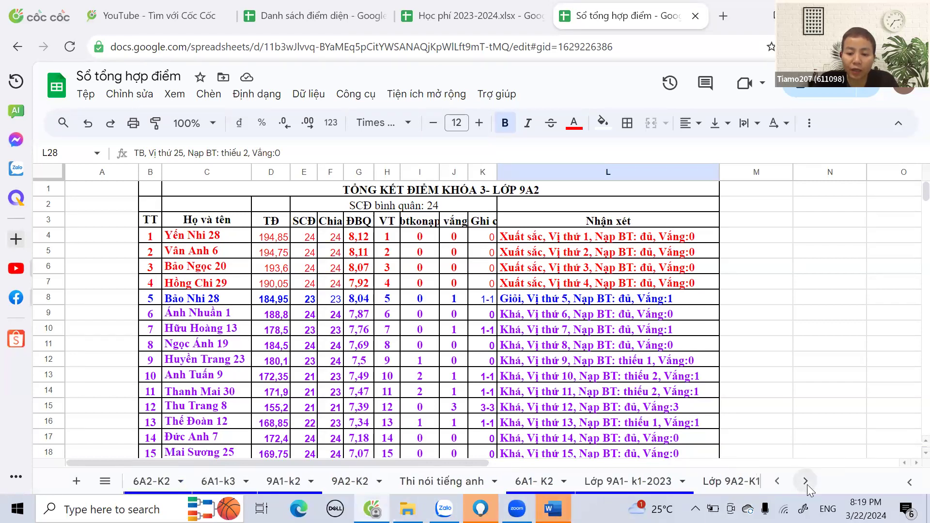
drag(196, 492, 125, 481)
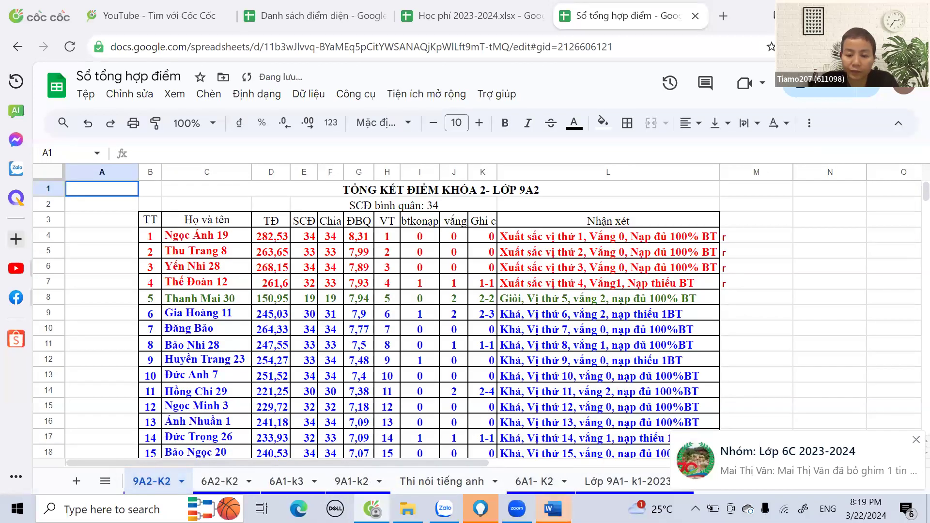
drag(407, 481, 415, 501)
click(777, 481)
scroll(566, 481, up, 2)
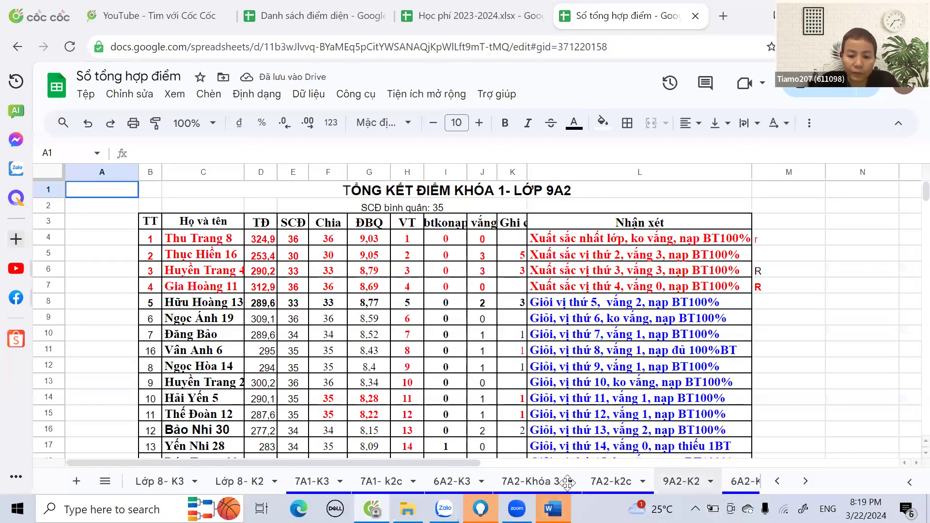
drag(681, 481, 234, 481)
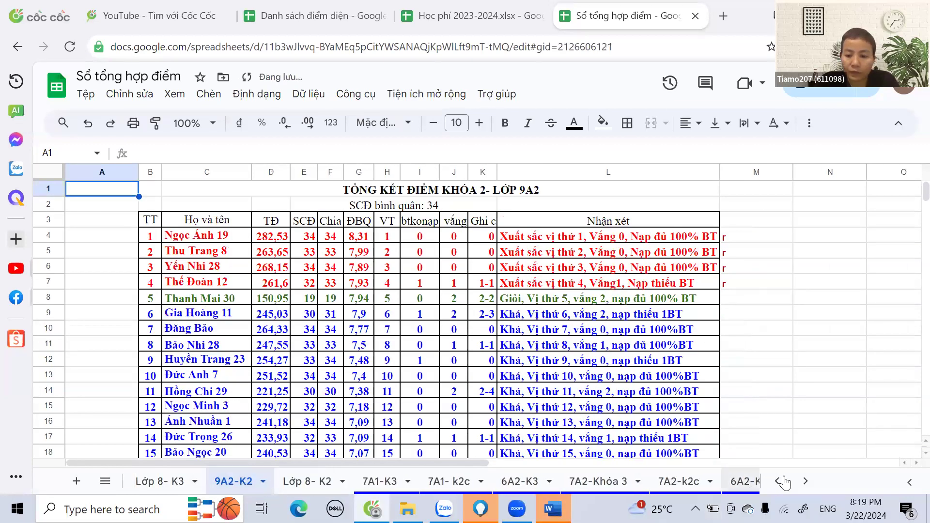
Step: Move the Lớp 9A2-K1-23 sheet forward so that it stands directly before 7A1-K3
click(806, 481)
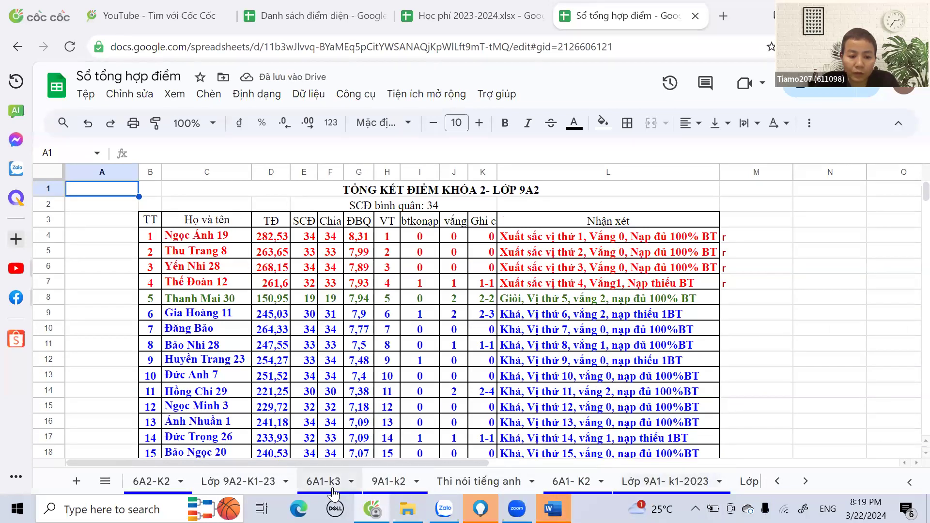
click(232, 481)
drag(139, 491, 117, 496)
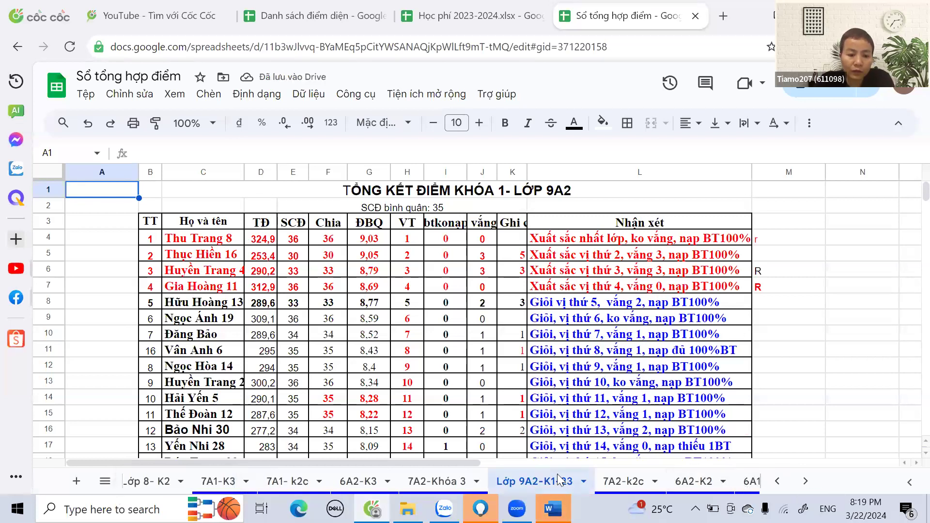
click(806, 481)
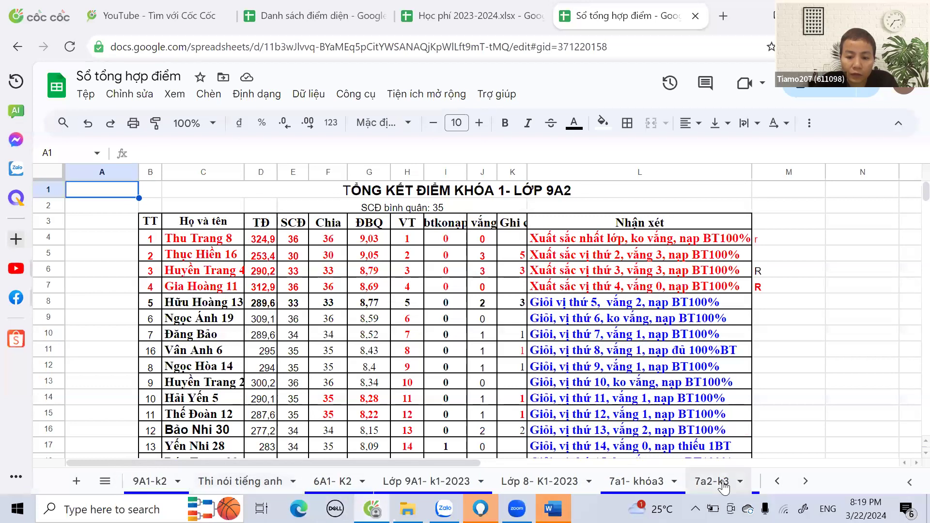
click(776, 481)
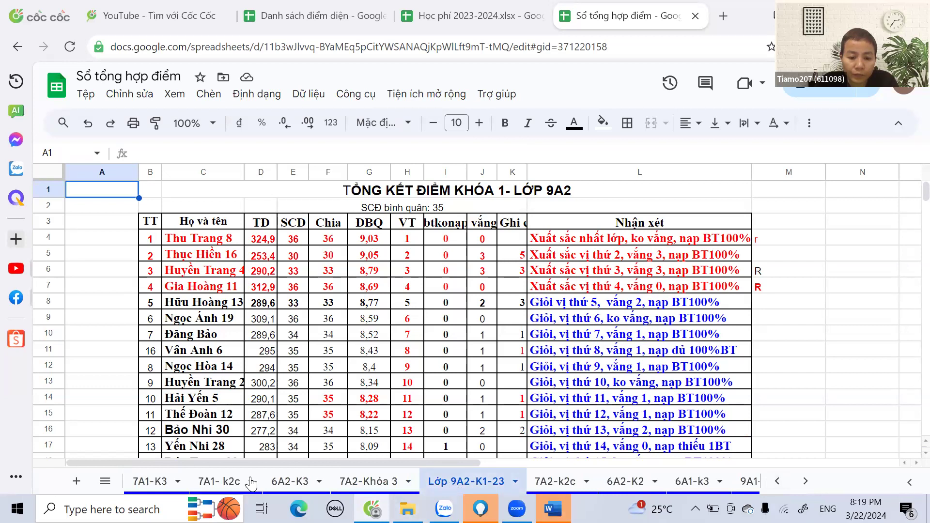
drag(251, 483, 146, 482)
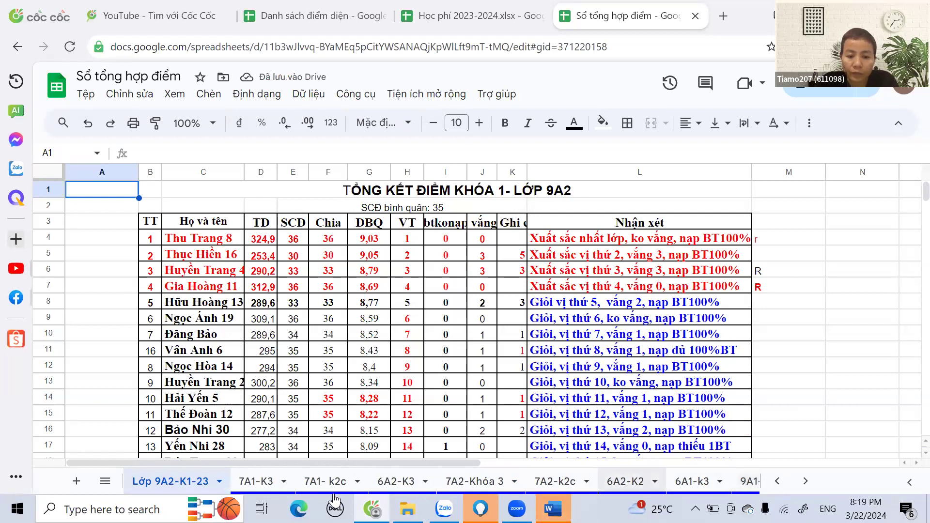
Step: Place the 9A2-K2 and Lớp 9A2-K1-23 sheets in that order right after 9A2-K3, and open Lớp 9A2-K1-23
click(778, 482)
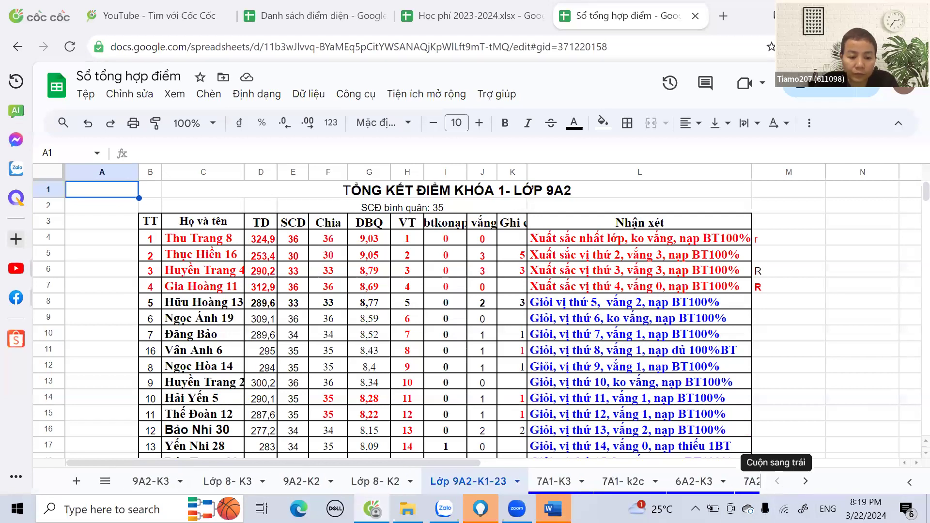
drag(449, 483, 242, 482)
drag(403, 486, 218, 484)
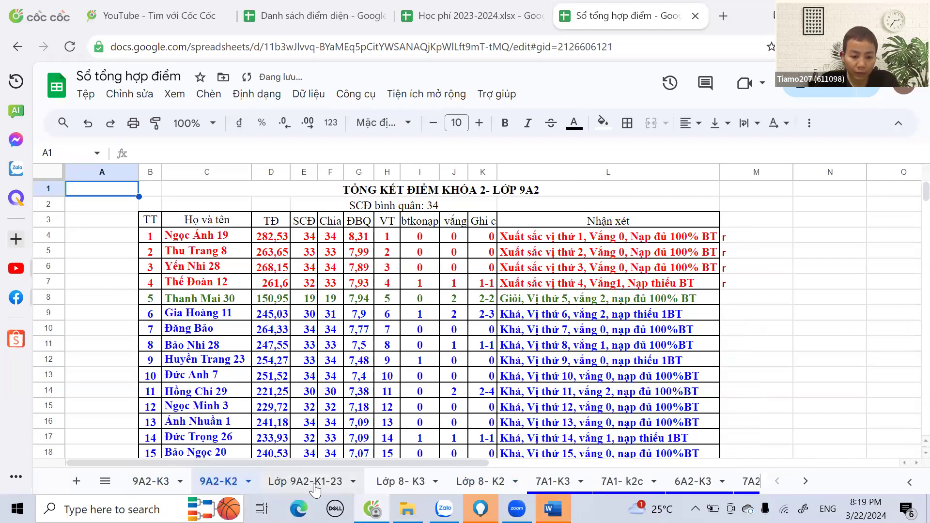
click(314, 484)
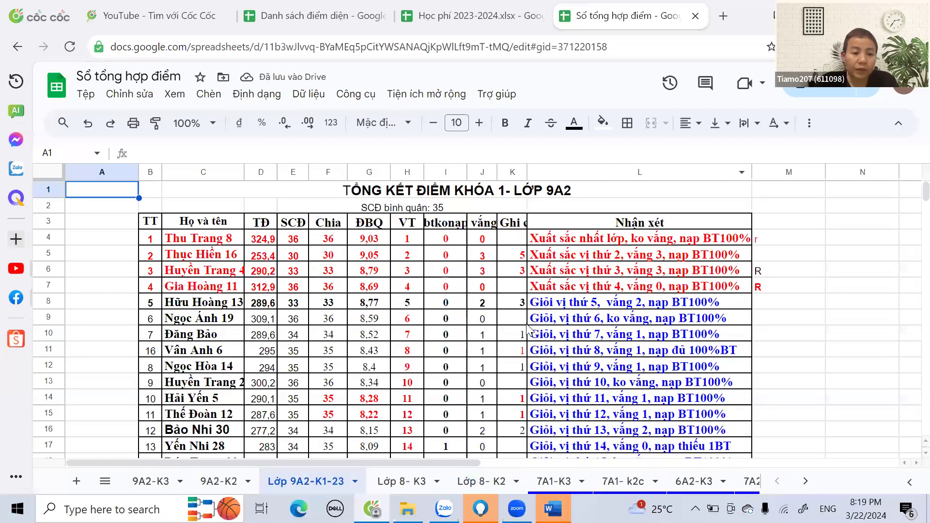
Step: Trace the term 3 first-place student across the 9A2 sheets: row 17 in Lớp 9A2-K1-23, row 6 in 9A2-K2 and row 4 in 9A2-K3
scroll(361, 284, down, 2)
scroll(153, 320, down, 2)
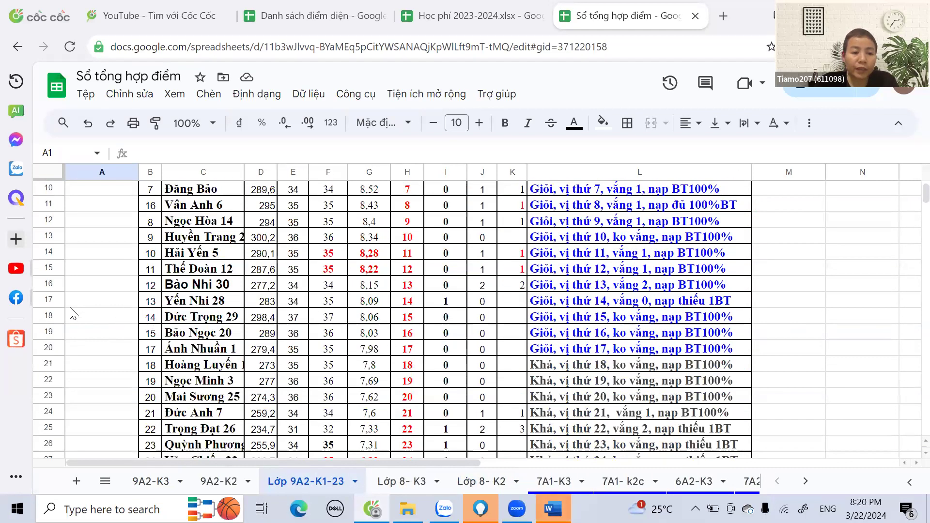
click(58, 304)
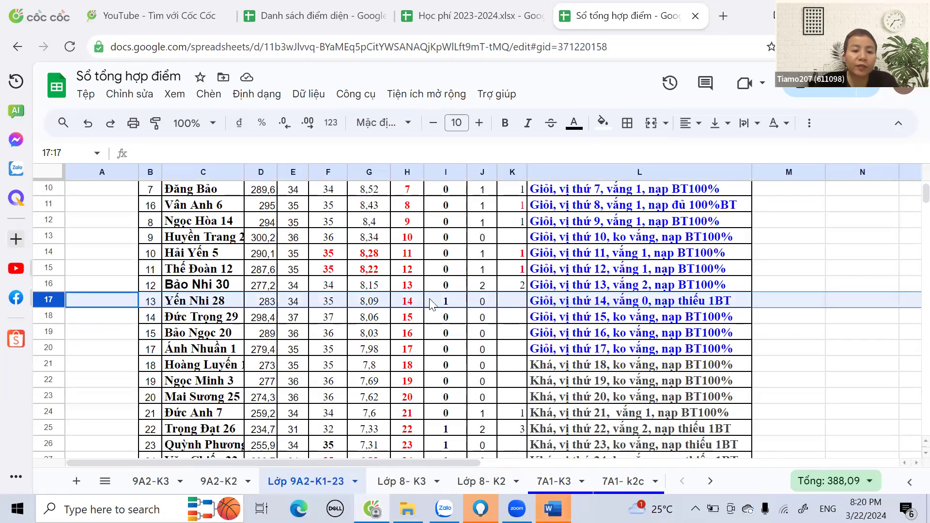
click(225, 483)
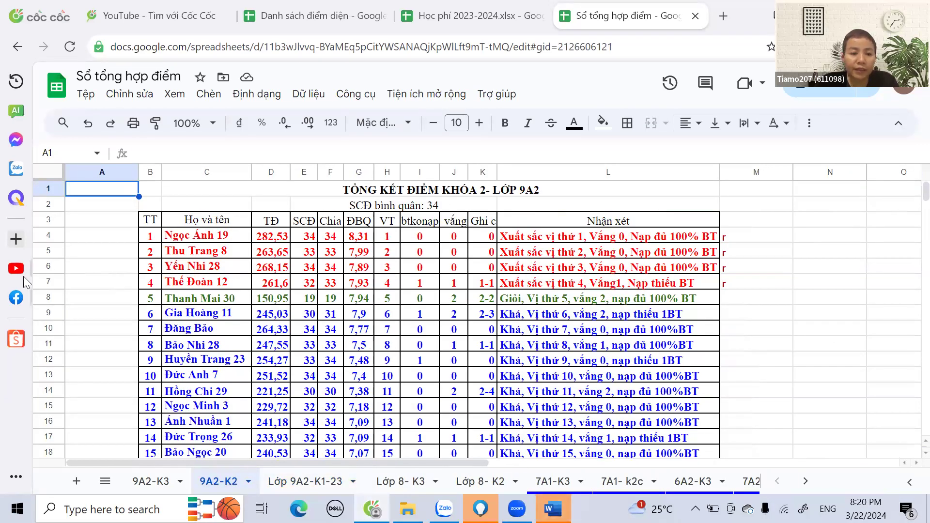
click(48, 267)
click(151, 482)
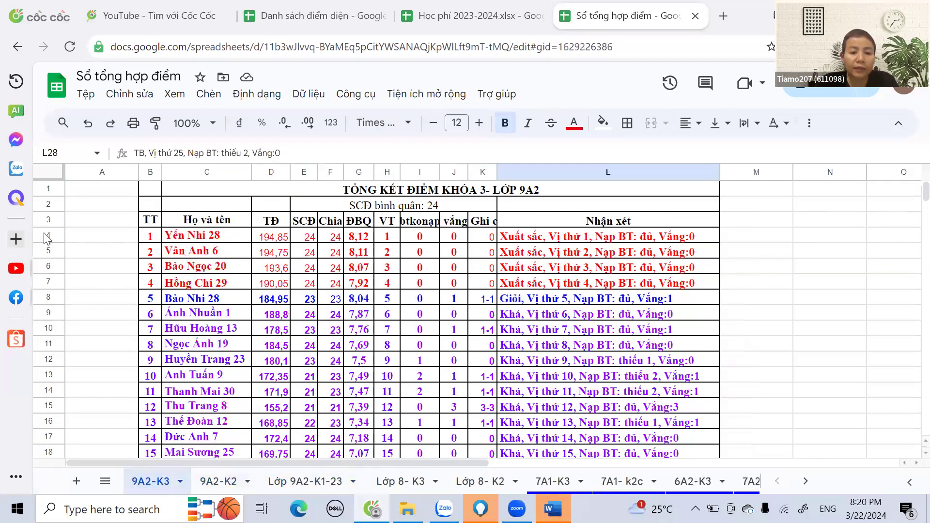
click(50, 236)
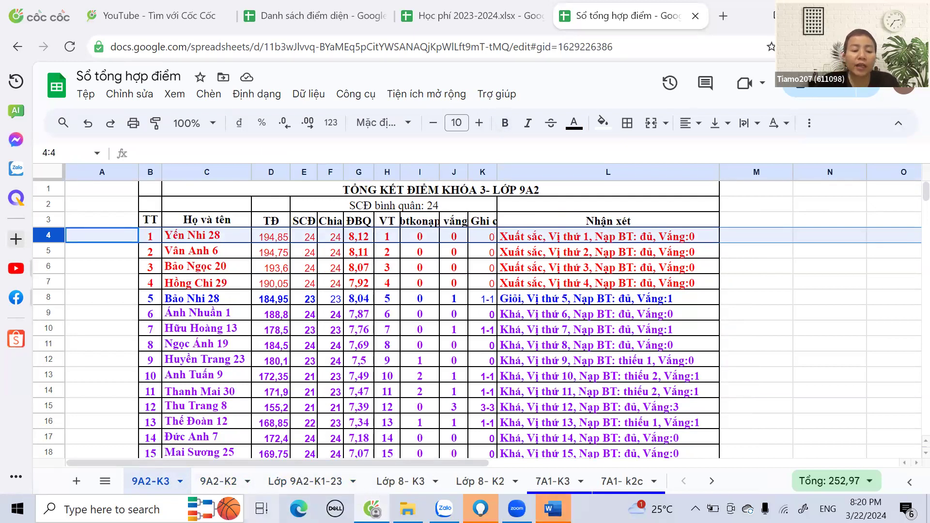
Step: Compare the term 3 second-place student's results in row 11 of Lớp 9A2-K1-23 and row 19 of 9A2-K2, and return to 9A2-K3
click(315, 484)
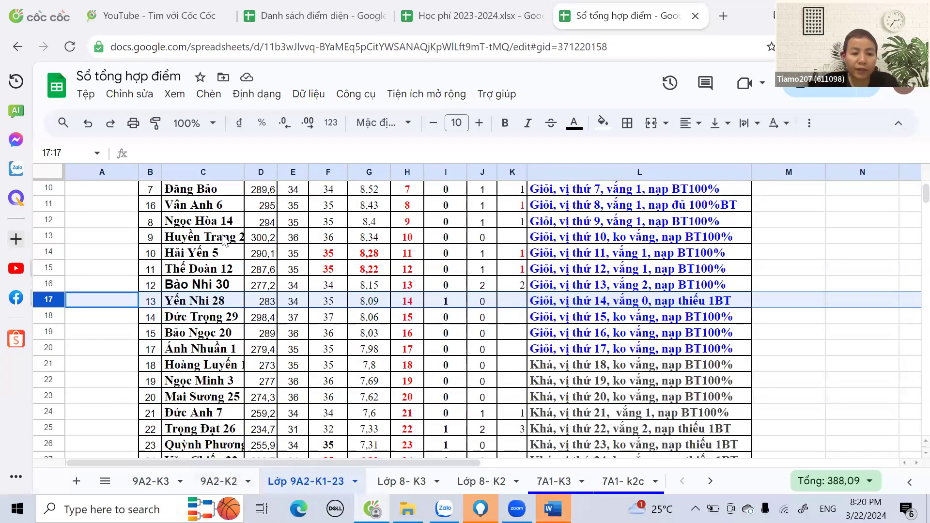
scroll(230, 245, up, 3)
click(152, 278)
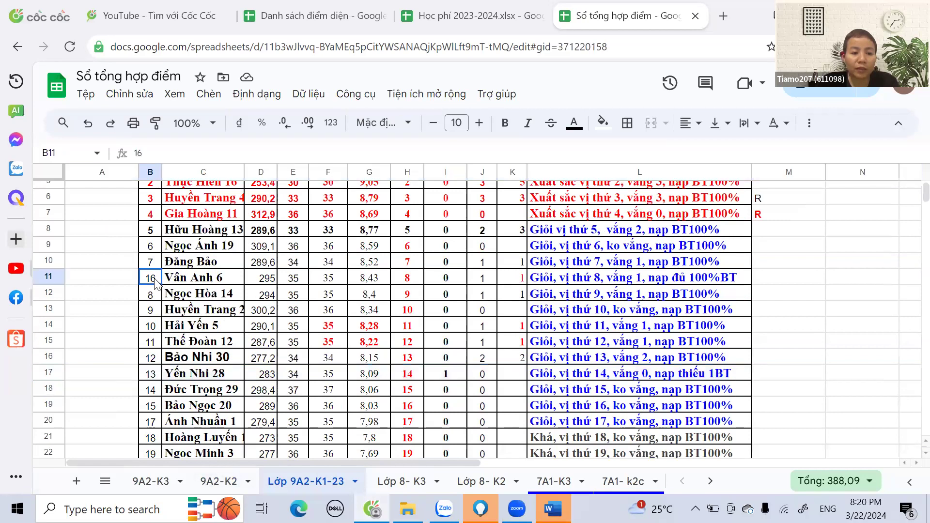
click(219, 481)
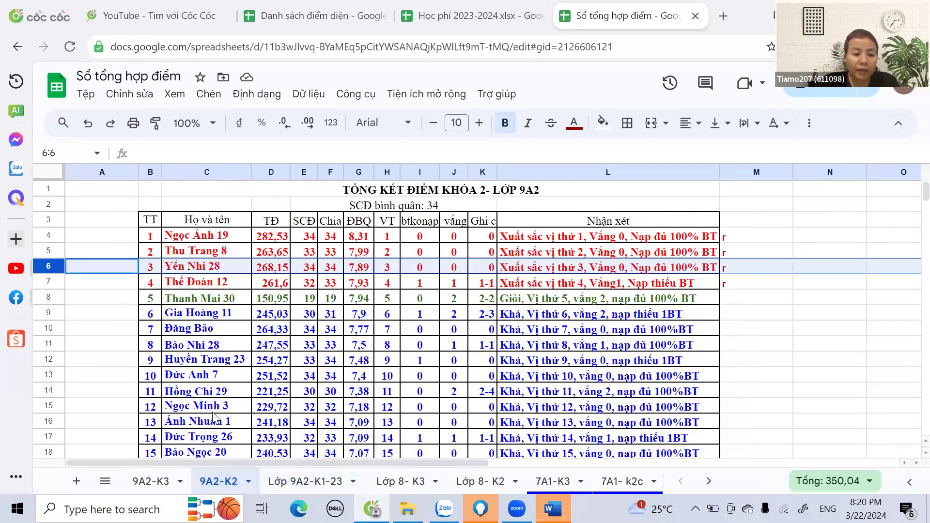
scroll(215, 406, down, 2)
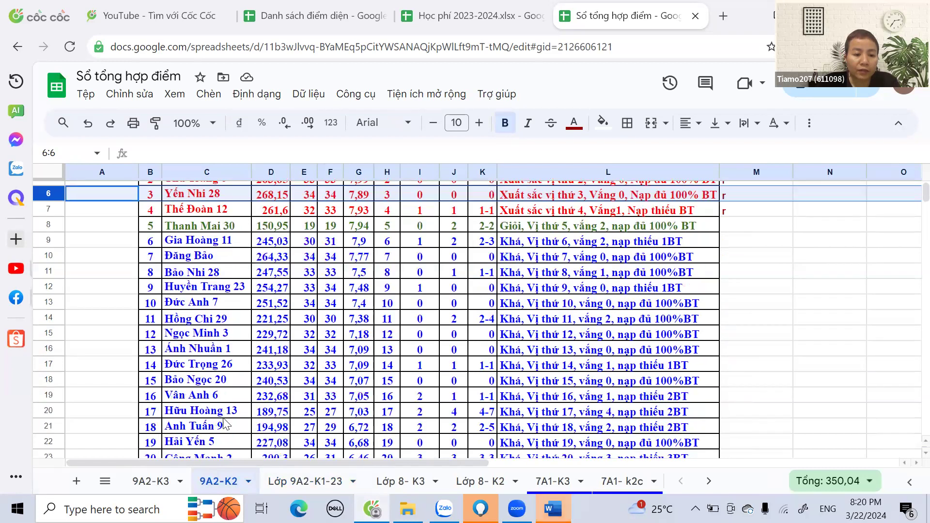
click(159, 399)
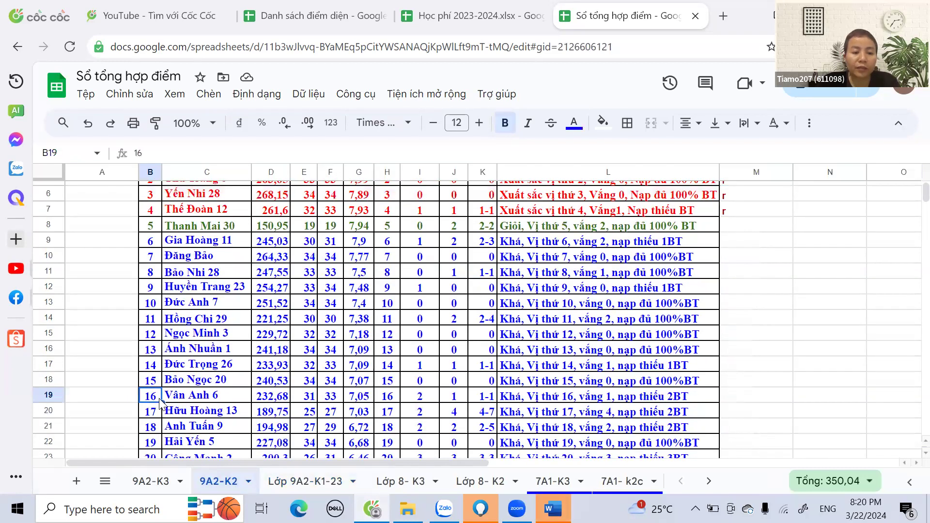
click(152, 483)
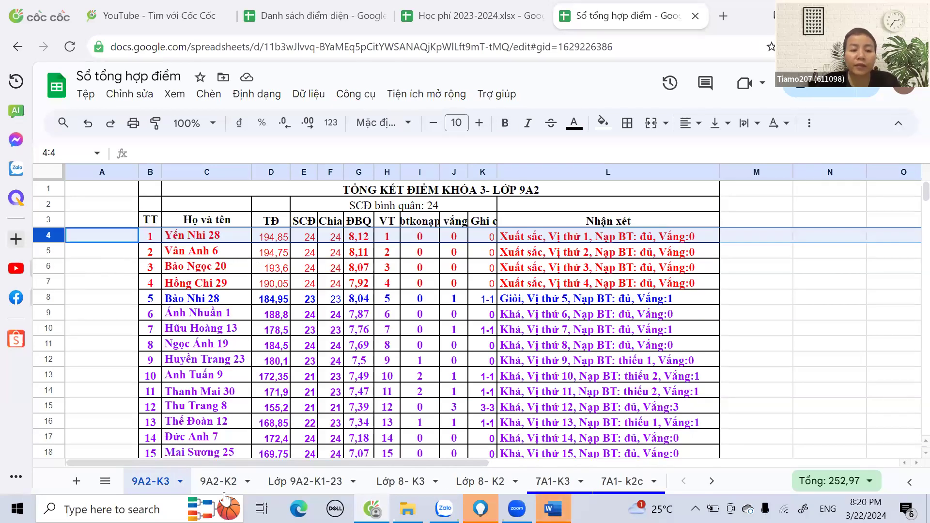
Step: Look through Lớp 9A2-K1-23 for the student ranked third in term 3 and select that student's name in row 19
click(314, 482)
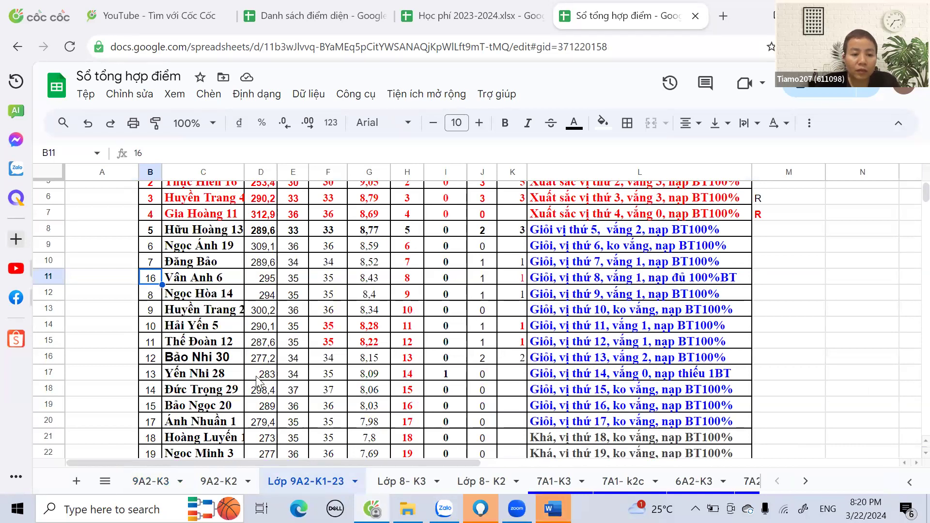
scroll(257, 382, down, 3)
scroll(257, 383, down, 3)
scroll(257, 383, up, 3)
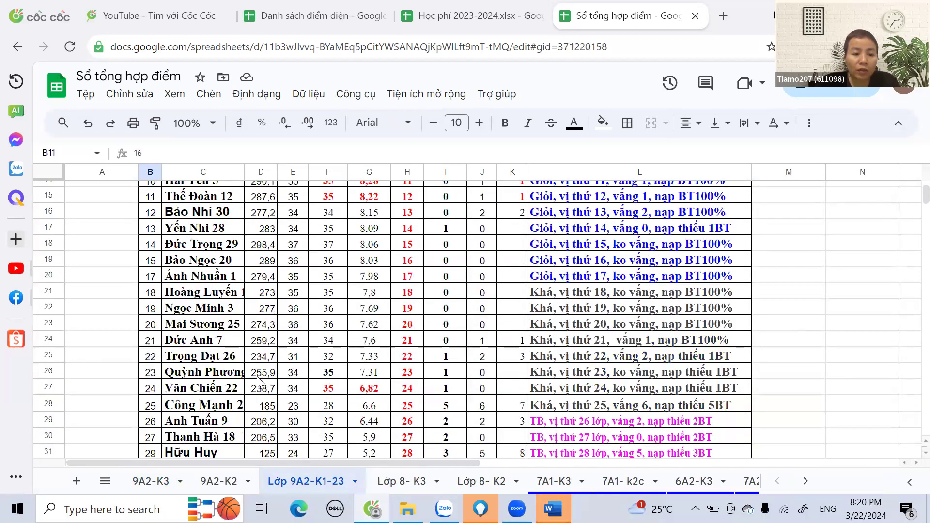
scroll(259, 383, up, 5)
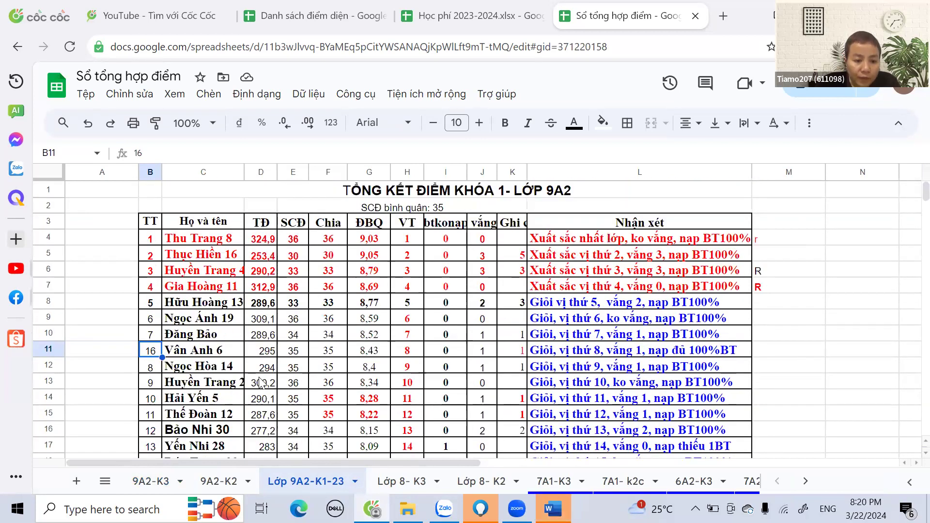
scroll(248, 395, down, 6)
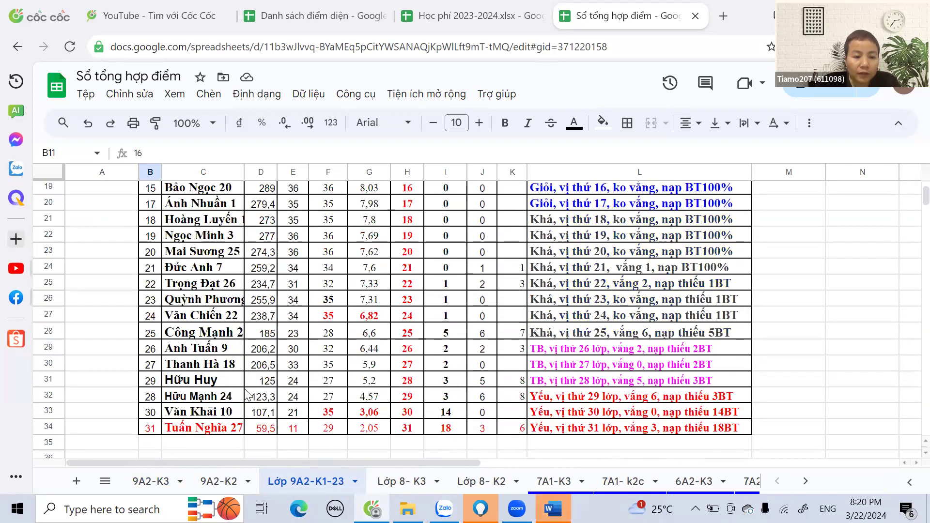
scroll(247, 395, up, 3)
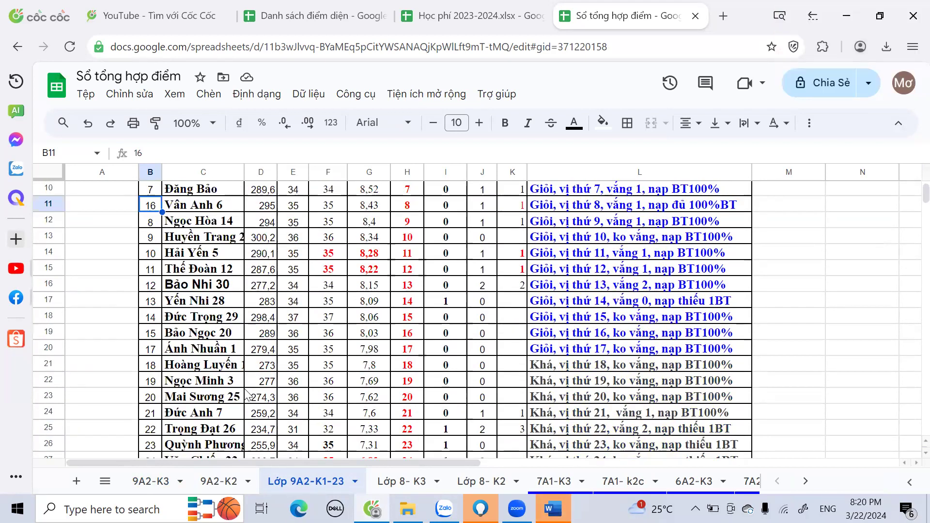
click(170, 336)
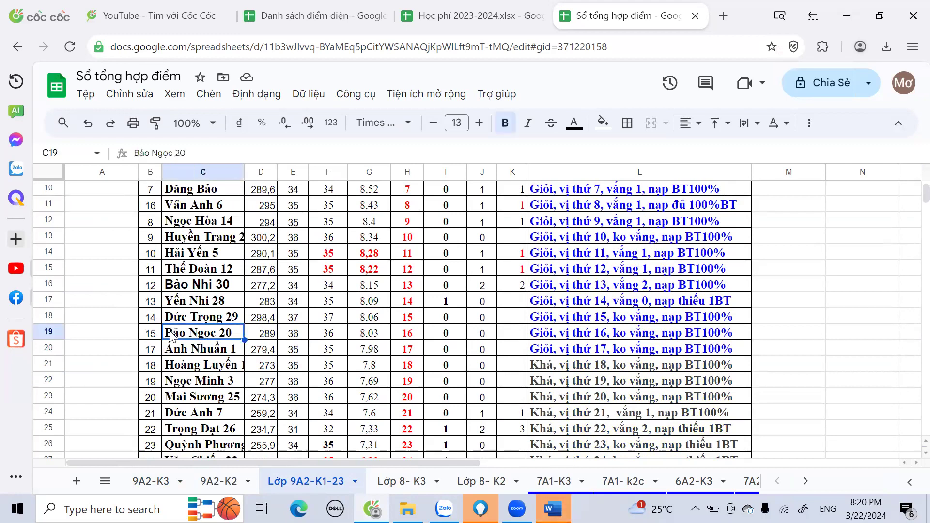
Step: Follow the term 3 third-place student into row 18 of 9A2-K2 and row 6 of 9A2-K3
click(217, 481)
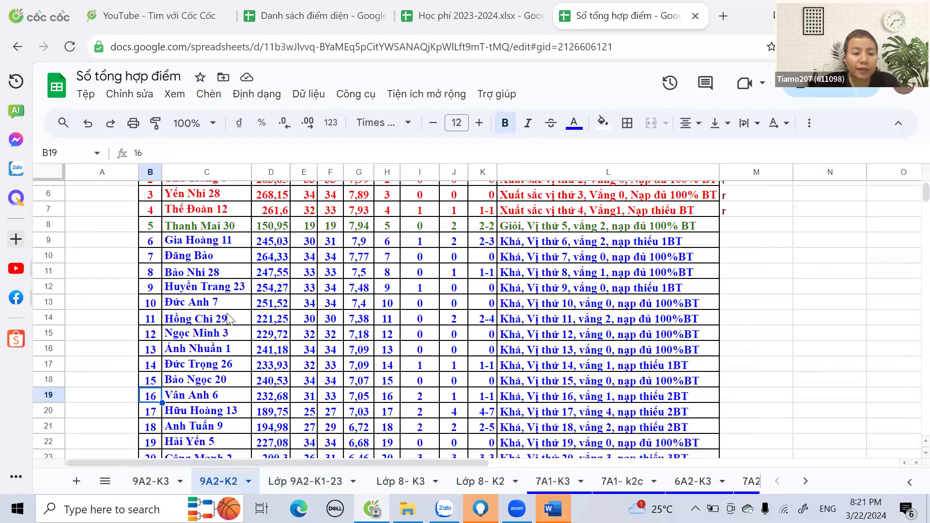
scroll(232, 321, down, 5)
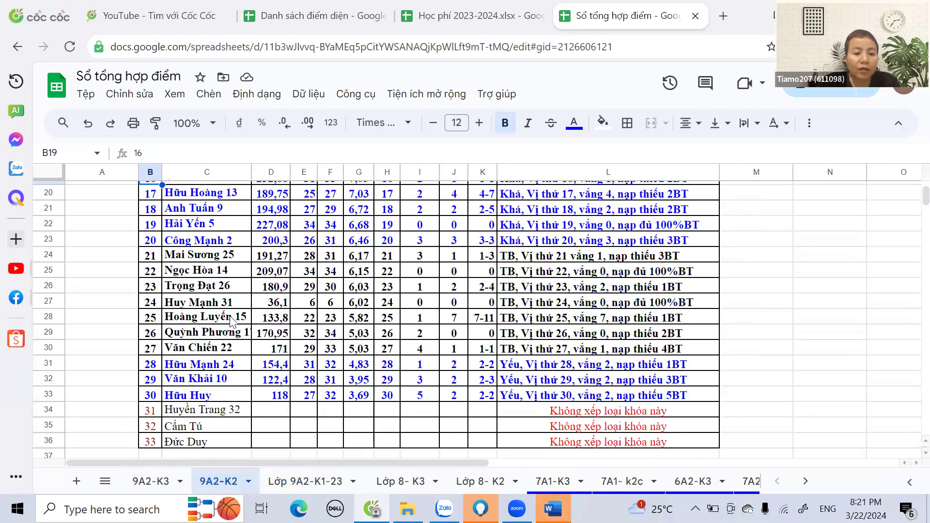
scroll(231, 320, up, 6)
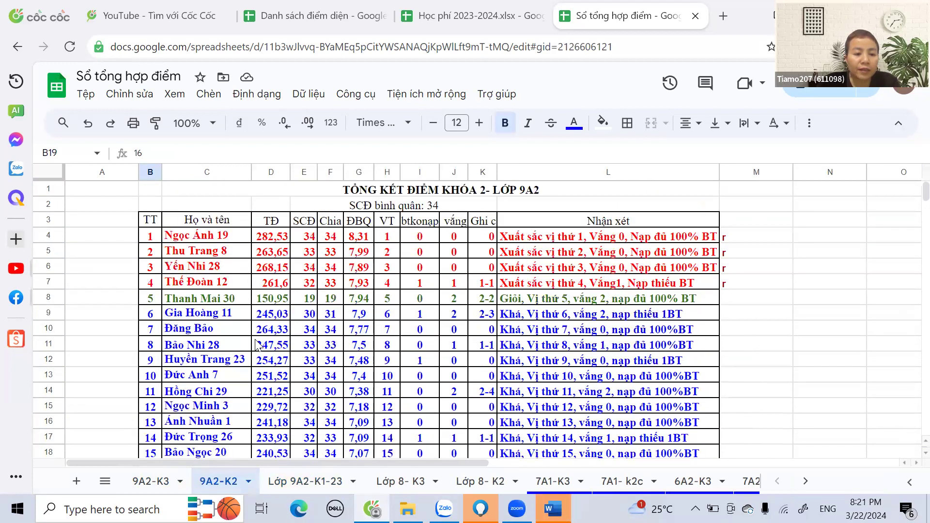
click(189, 453)
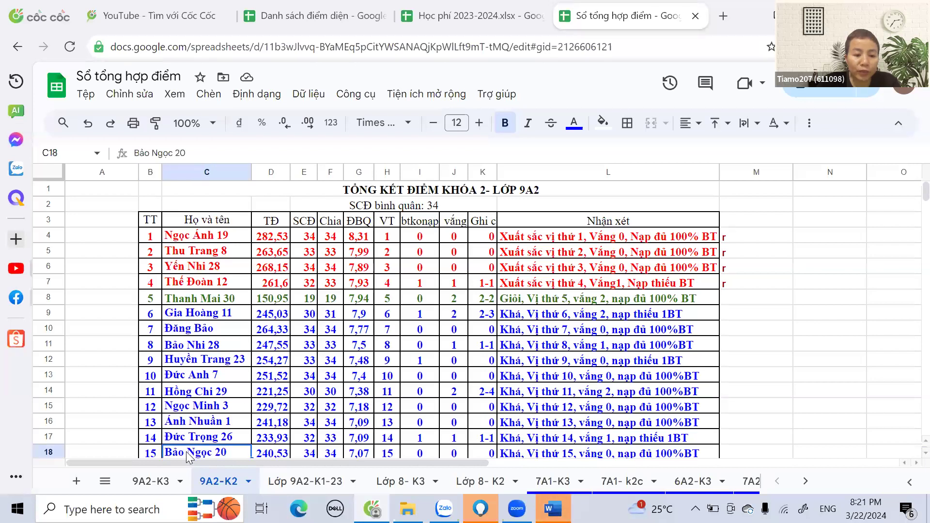
click(154, 482)
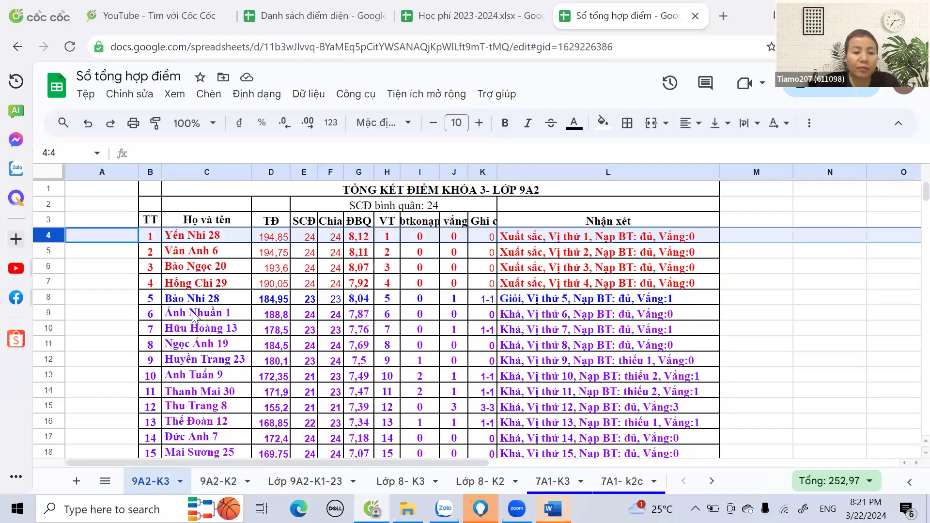
click(42, 266)
Step: Look for the term 3 fourth-place student in Lớp 9A2-K1-23, and check row 14 of 9A2-K2 and row 7 of 9A2-K3
click(321, 485)
scroll(310, 349, down, 5)
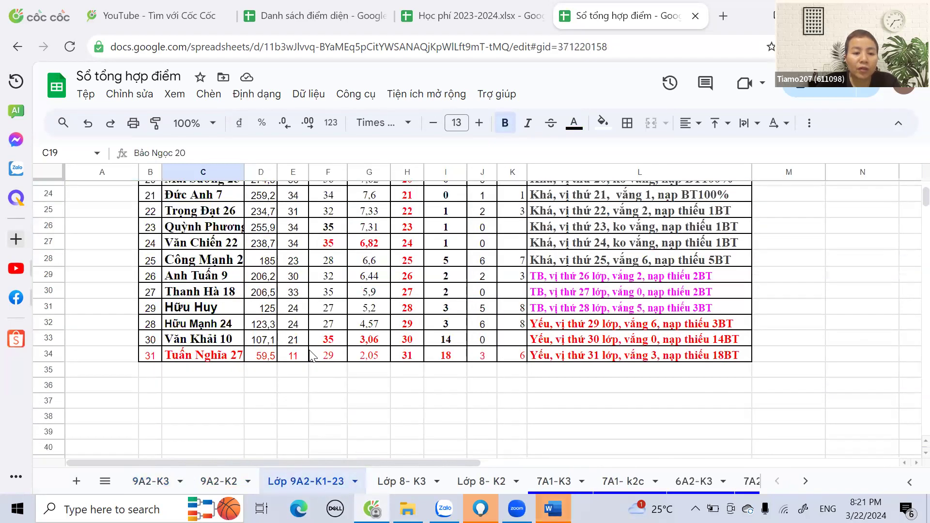
click(219, 482)
scroll(253, 281, down, 3)
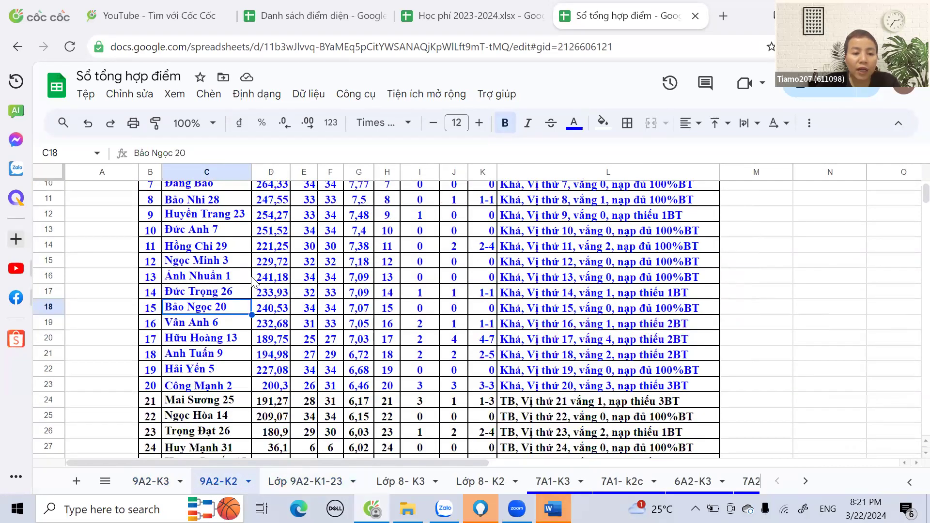
click(135, 247)
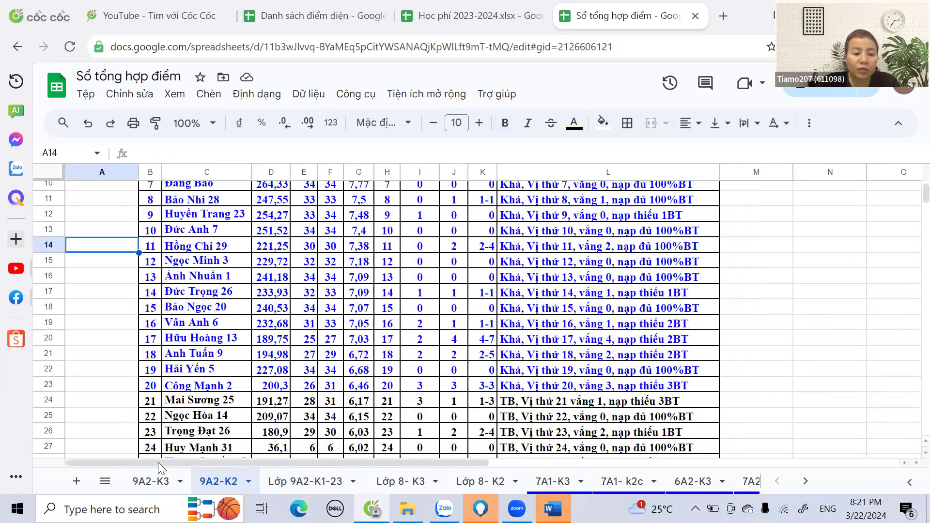
click(150, 481)
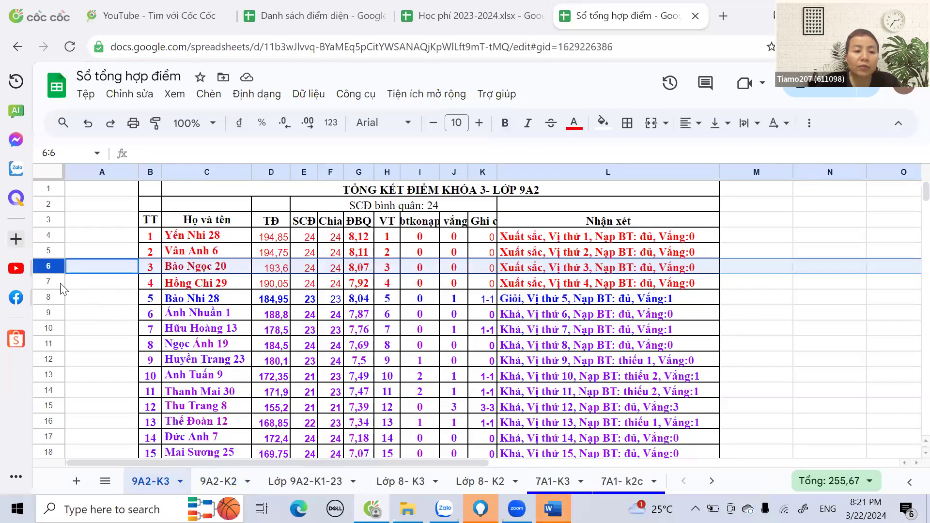
click(48, 282)
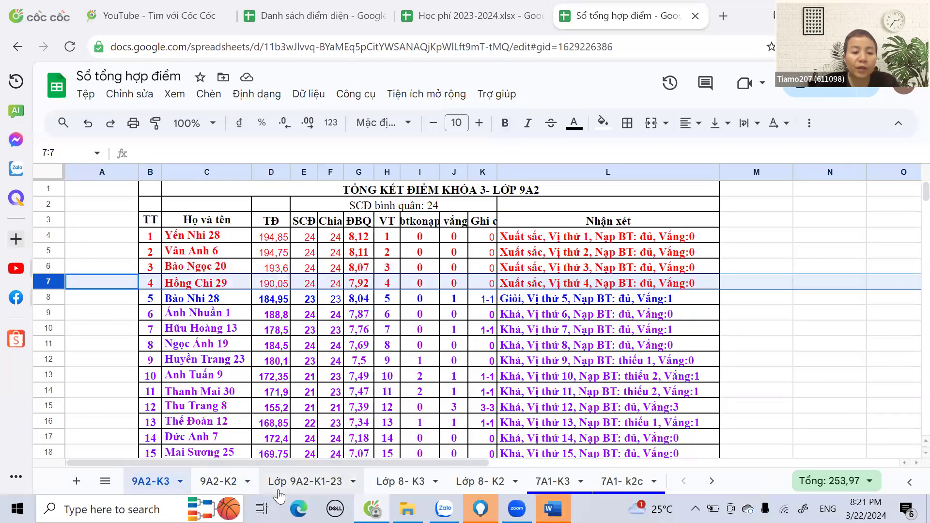
Step: Review the Xuất sắc students of term 1 in Lớp 9A2-K1-23, selecting the names in rows 4, 6 and 7
click(300, 487)
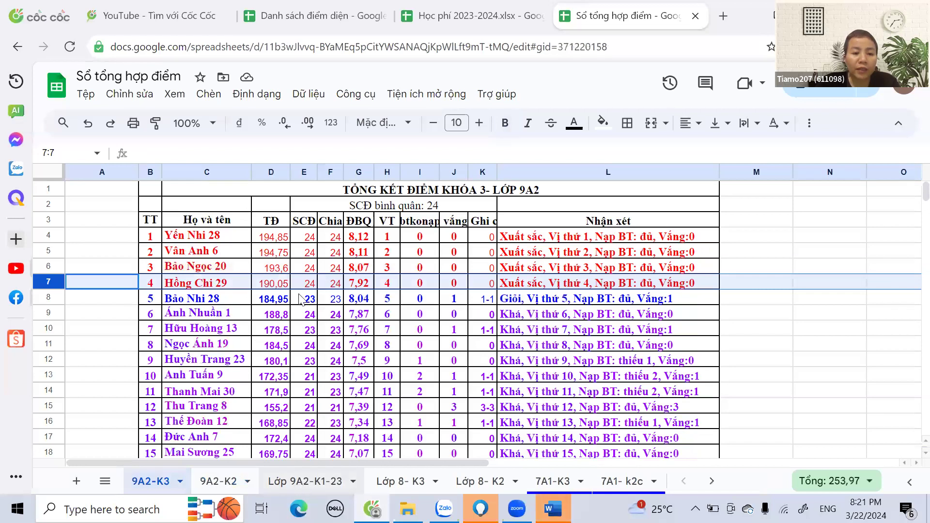
scroll(332, 349, up, 8)
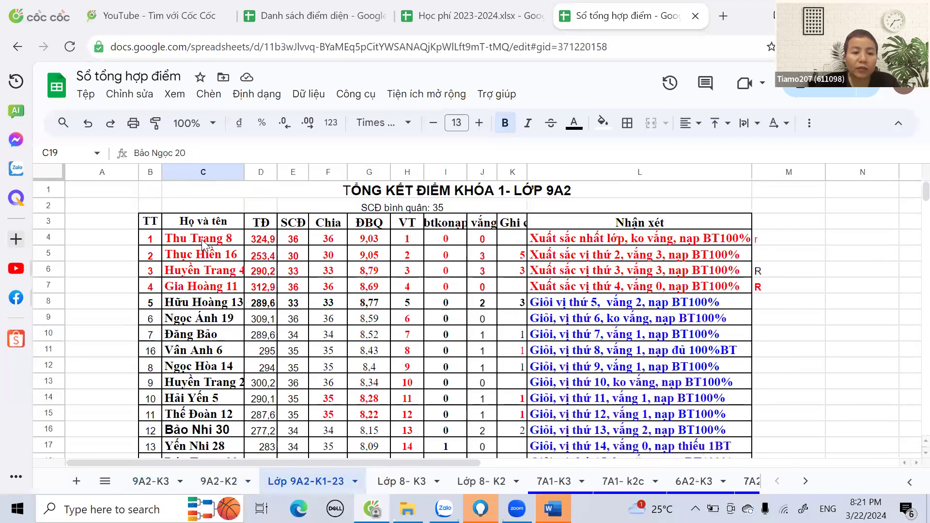
click(204, 245)
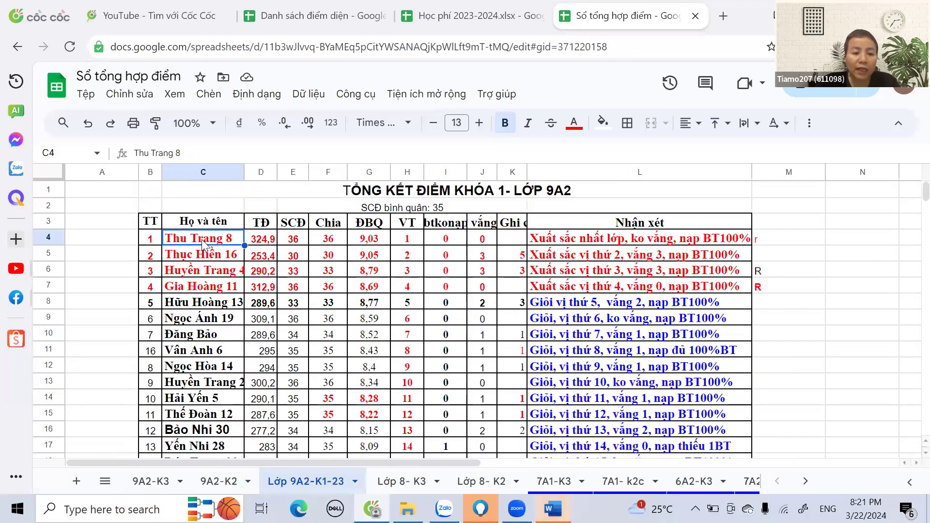
click(218, 274)
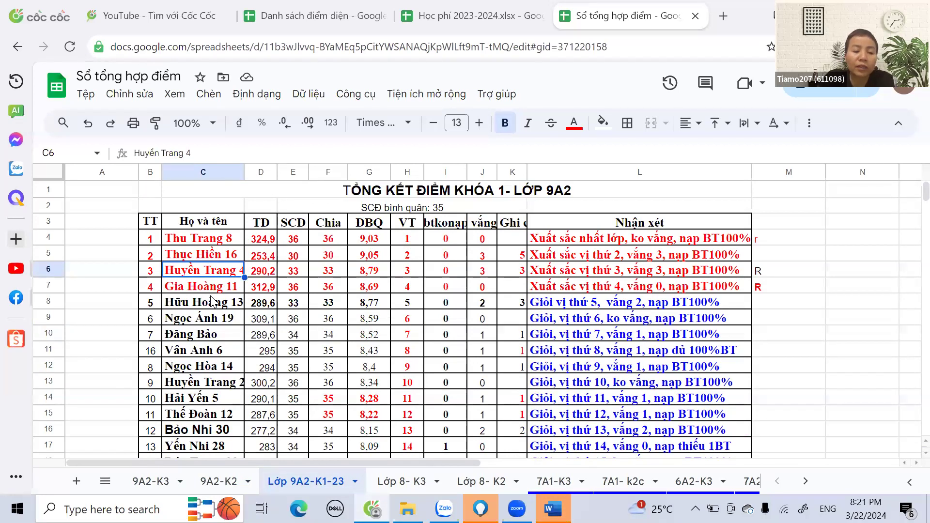
click(215, 291)
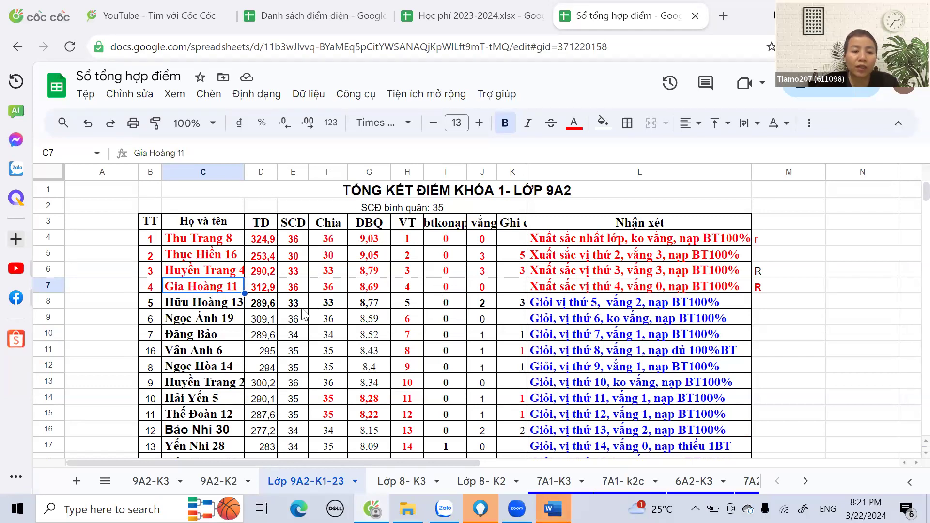
Step: Follow the term 1 first-place student from row 4 of Lớp 9A2-K1-23 to row 5 of 9A2-K2 and find that student in 9A2-K3
click(190, 242)
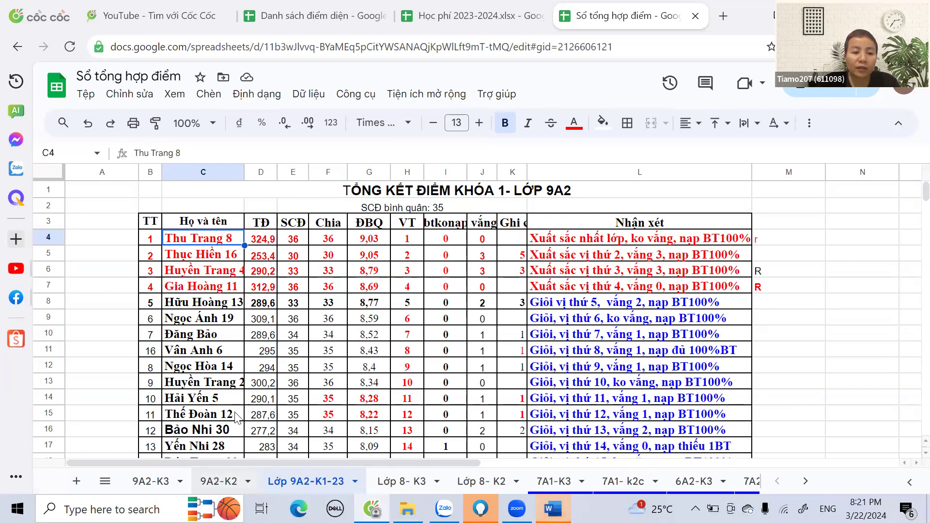
scroll(194, 251, up, 3)
click(193, 250)
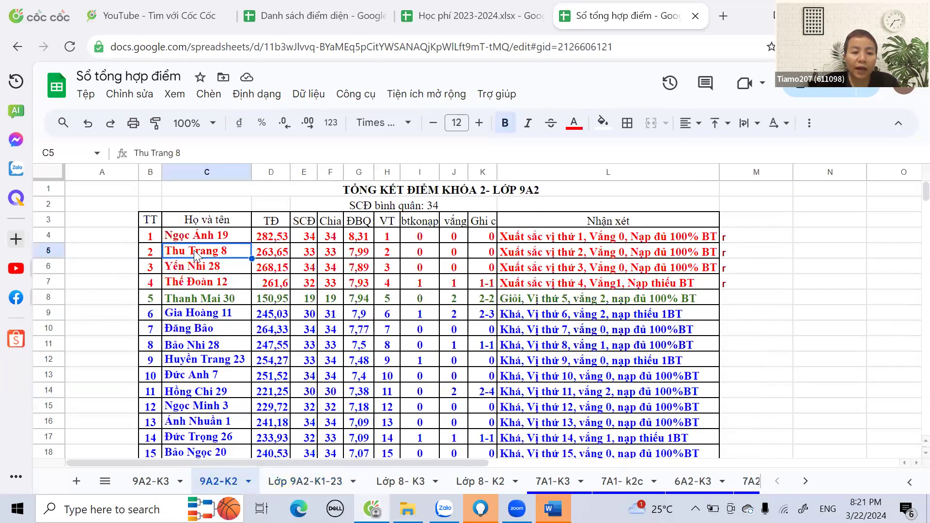
click(151, 481)
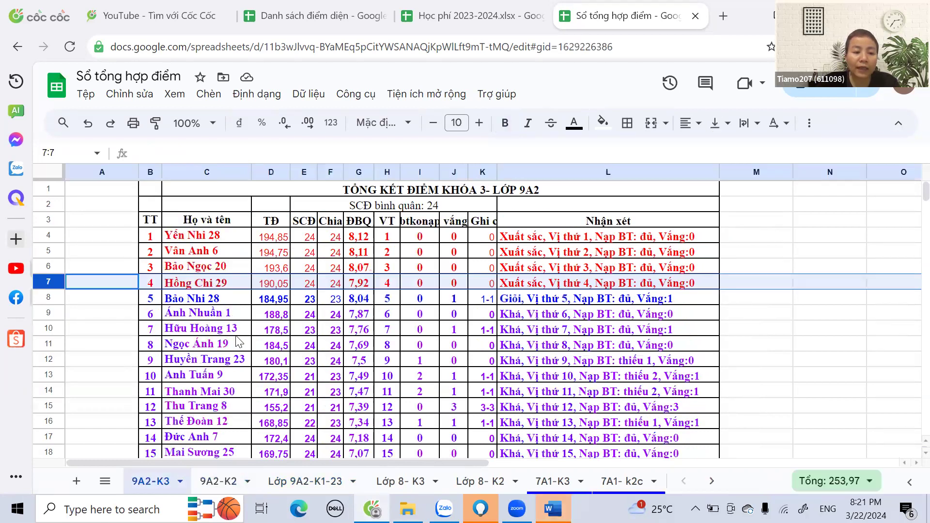
scroll(218, 320, down, 2)
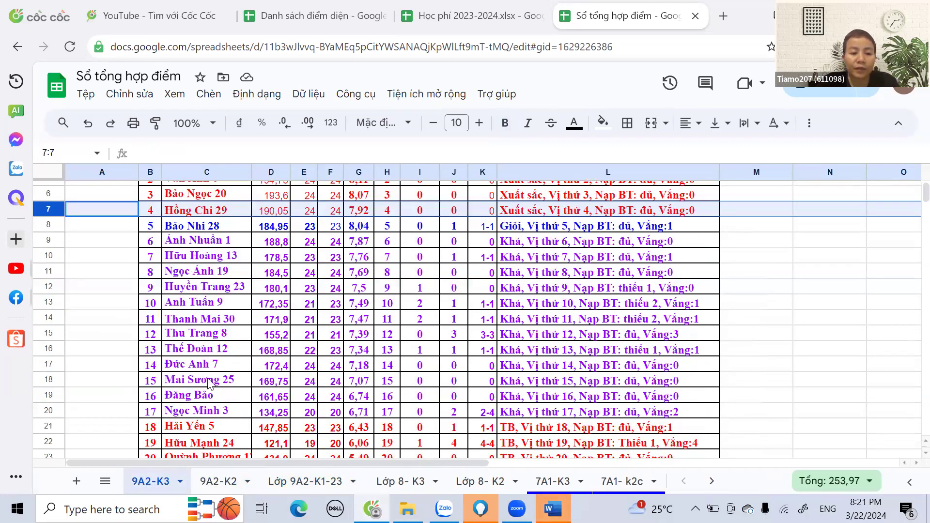
Step: Compare the term 2 first-place student across terms, selecting the name in row 9 of Lớp 9A2-K1-23 and row 11 of 9A2-K3
click(296, 482)
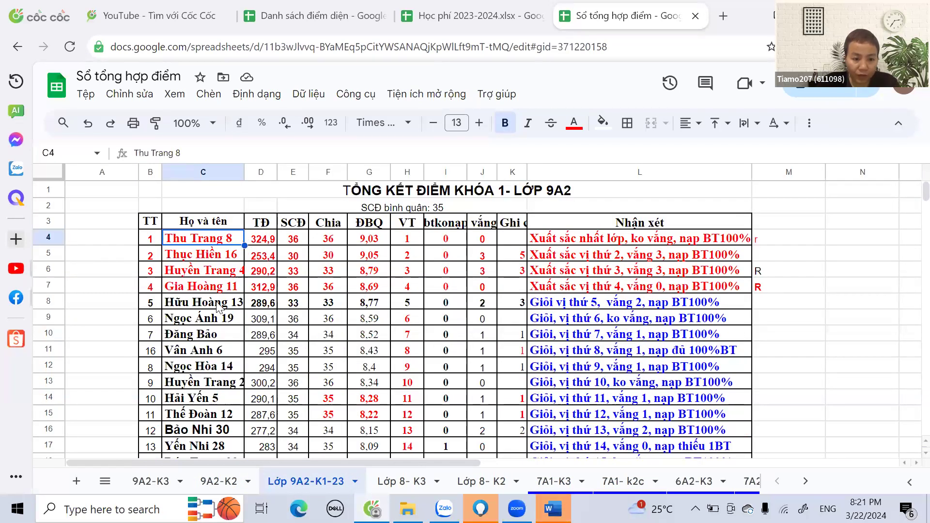
click(213, 482)
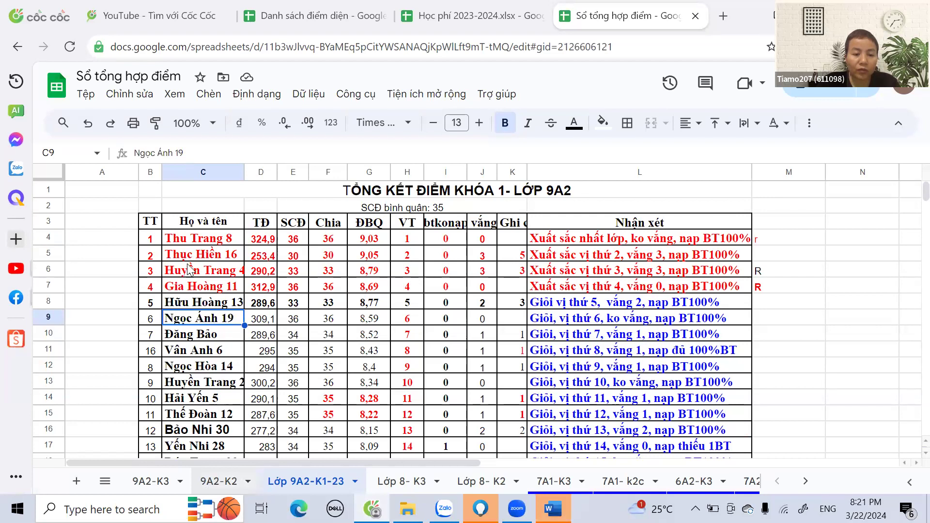
click(153, 481)
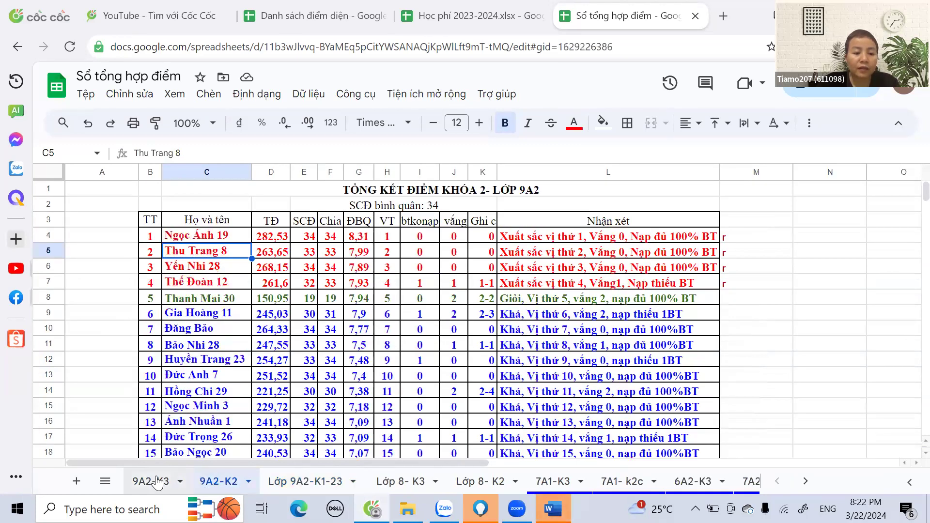
click(222, 274)
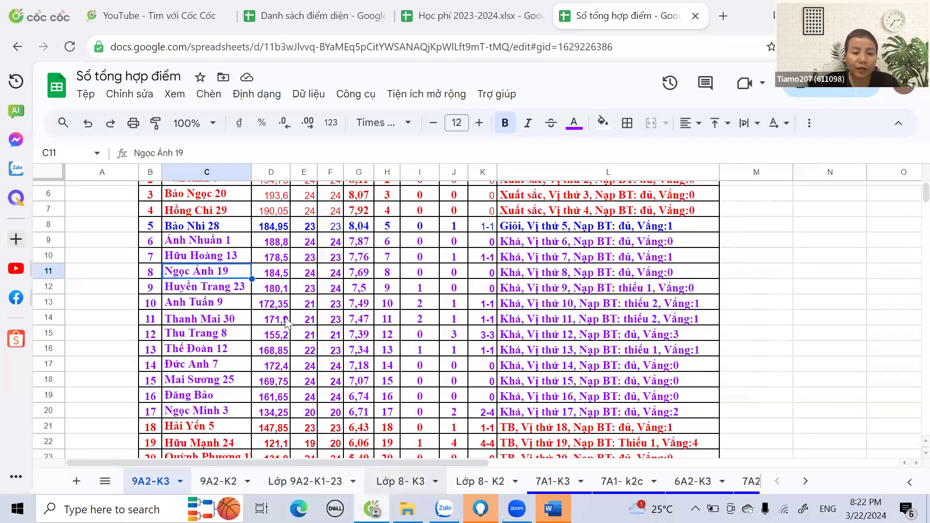
Step: Select row 8 of 9A2-K3 with the Giỏi student and review the Khá students listed below it
scroll(375, 325, up, 2)
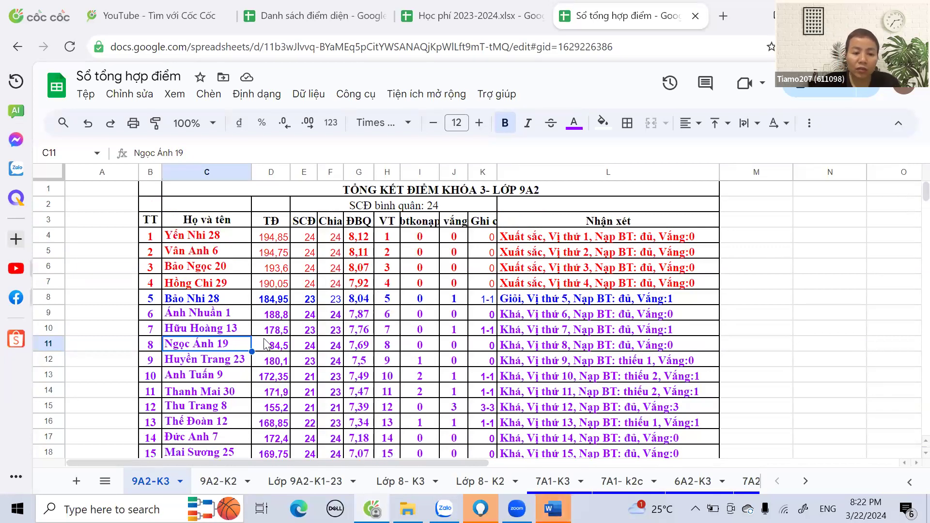
click(51, 297)
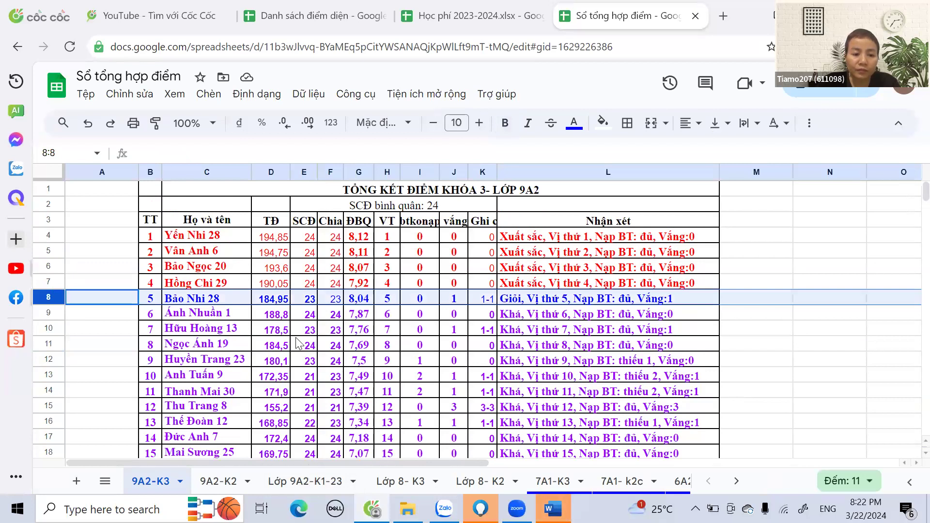
scroll(315, 472, down, 3)
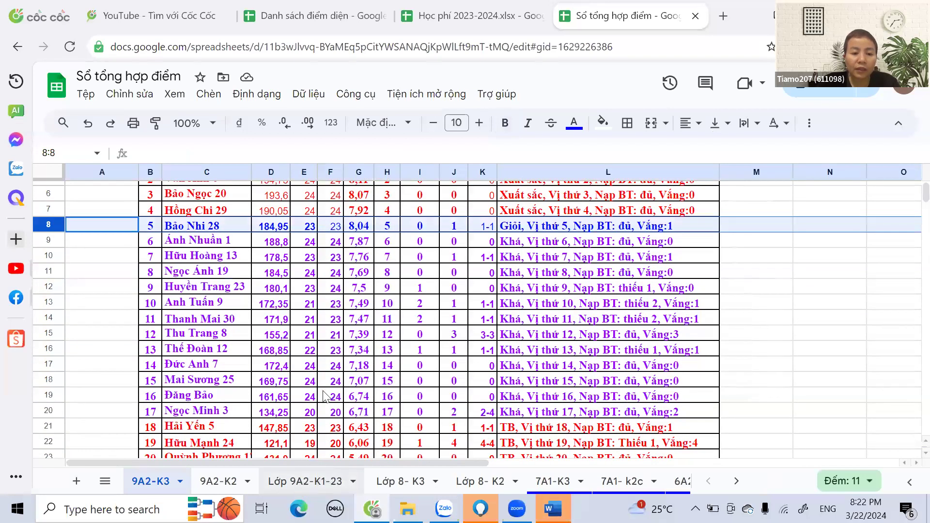
Step: Look for the term 3 sixth-place student from row 9 of 9A2-K3 in Lớp 9A2-K1-23, and select that name in row 16 of 9A2-K2
click(188, 246)
click(308, 483)
scroll(278, 386, down, 2)
scroll(277, 386, down, 3)
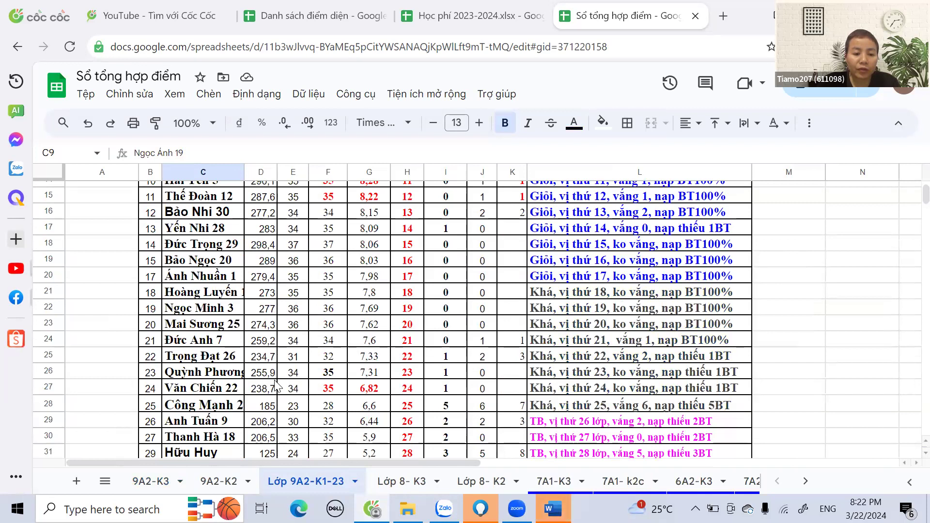
scroll(277, 387, down, 2)
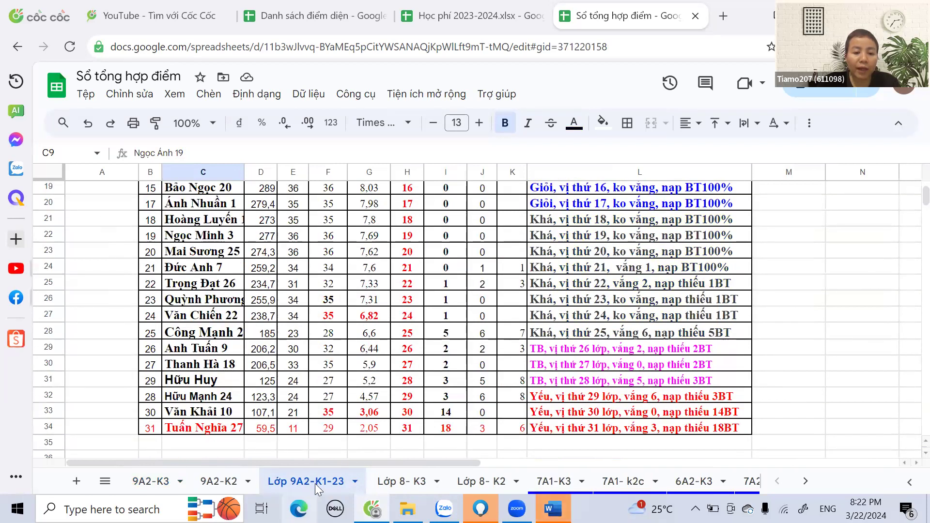
click(221, 481)
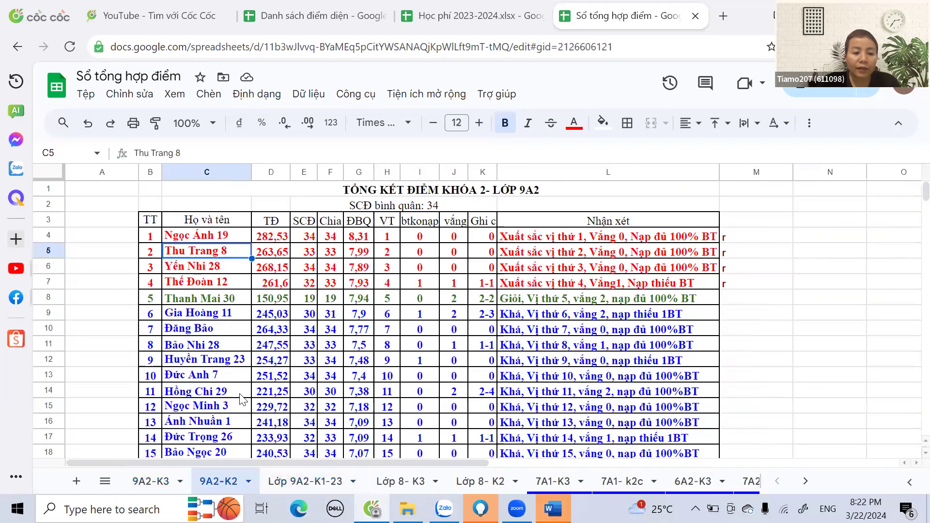
click(217, 425)
click(151, 482)
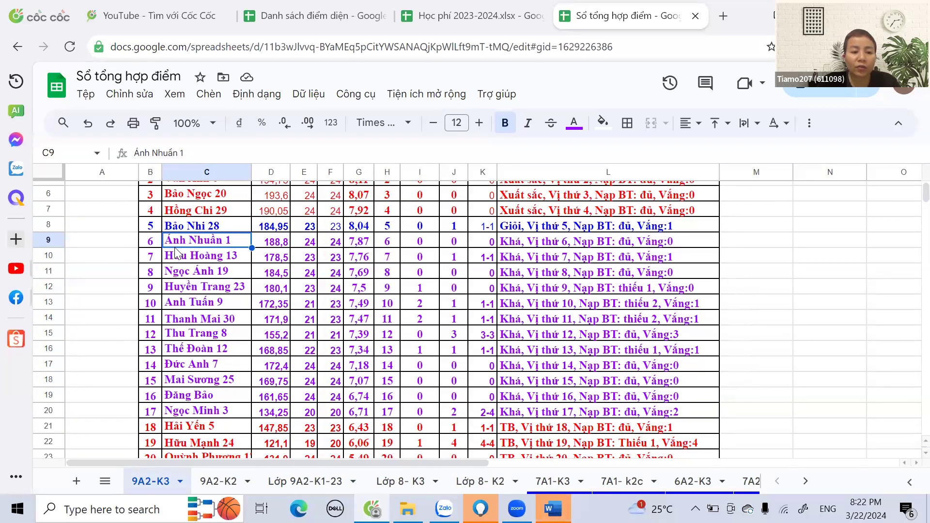
Step: Follow the term 3 seventh-place student through row 8 of Lớp 9A2-K1-23, row 20 of 9A2-K2 and row 10 of 9A2-K3
click(306, 481)
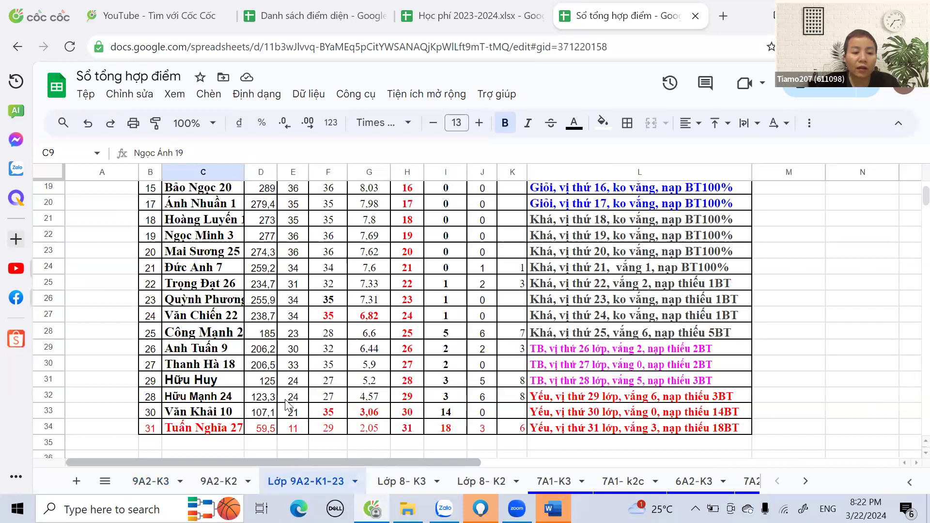
scroll(291, 222, up, 3)
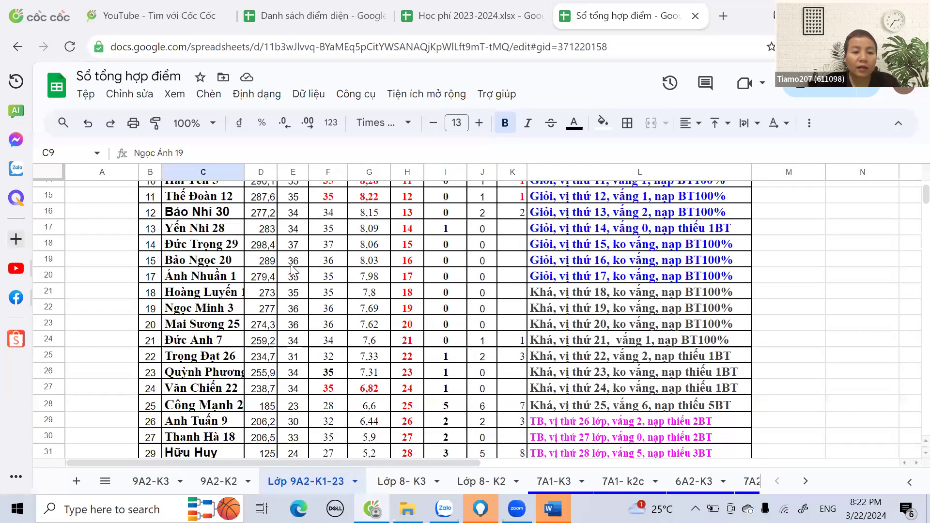
scroll(293, 268, up, 3)
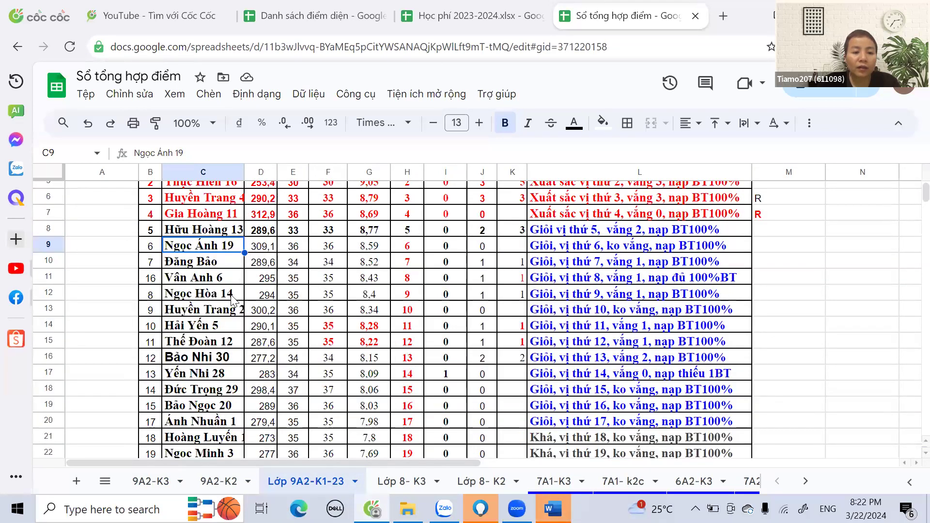
click(228, 231)
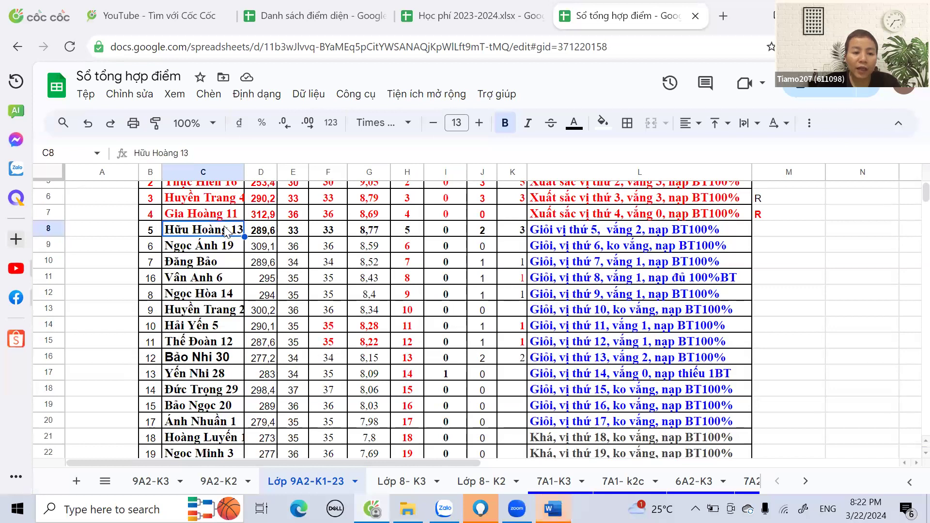
click(230, 482)
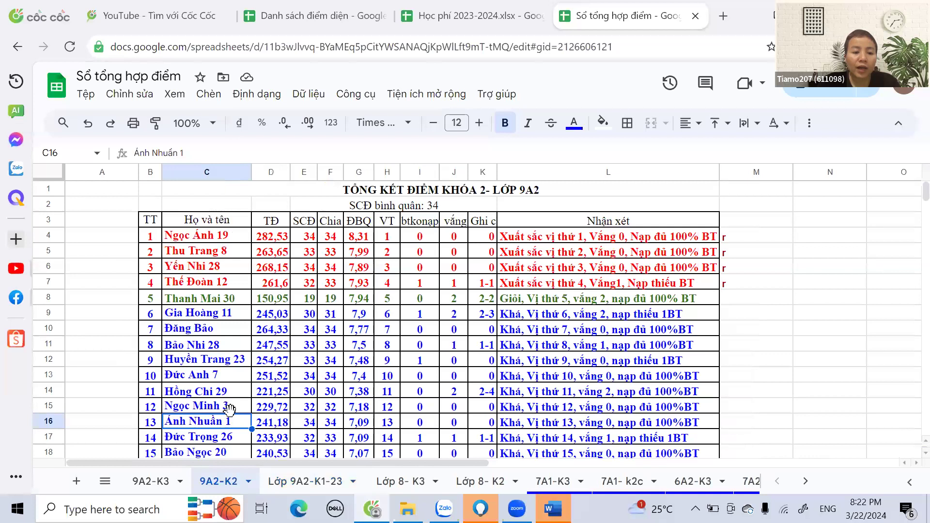
scroll(229, 410, down, 2)
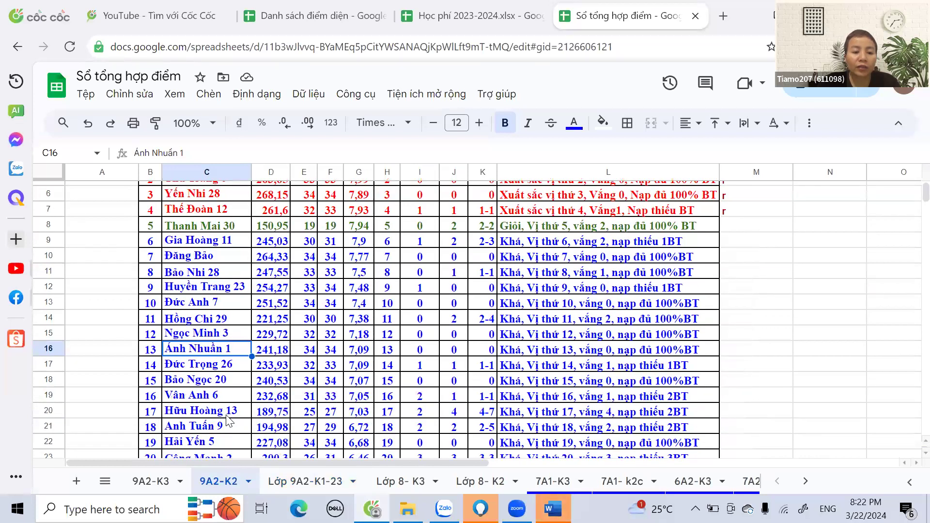
click(227, 415)
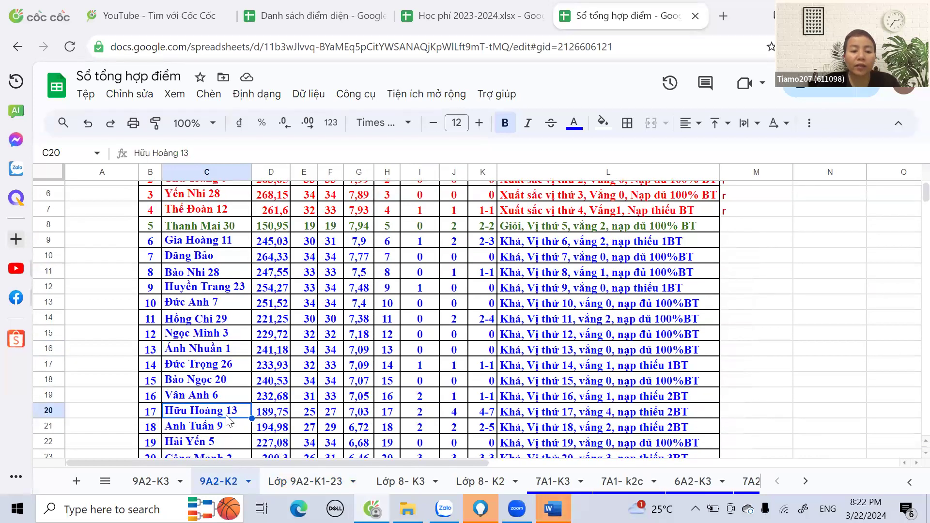
click(156, 481)
click(185, 262)
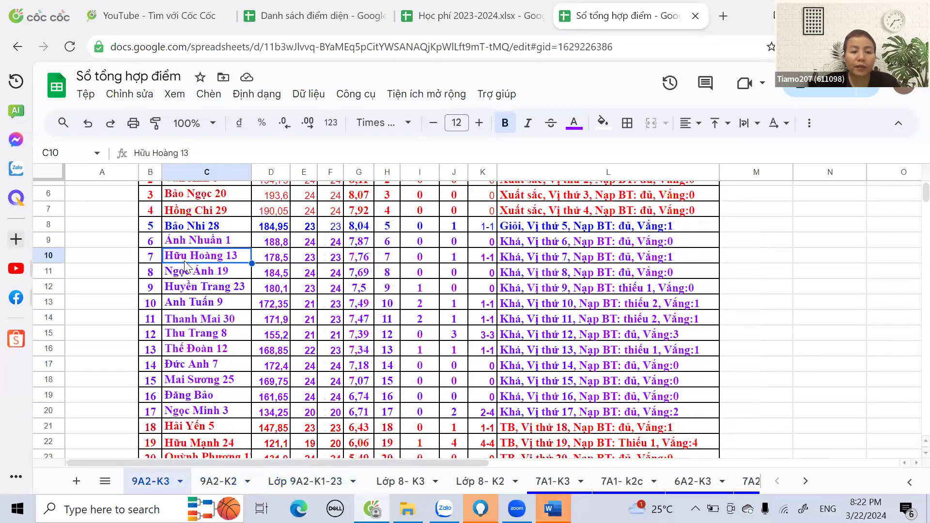
Step: Follow the term 3 ninth-place student through row 13 of Lớp 9A2-K1-23, row 12 of 9A2-K2 and row 12 of 9A2-K3
click(195, 276)
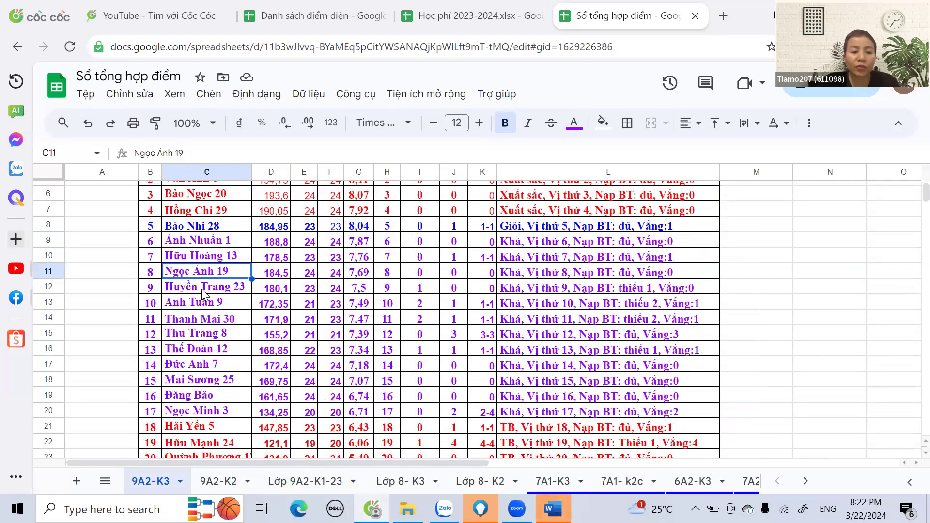
click(306, 481)
scroll(216, 409, down, 2)
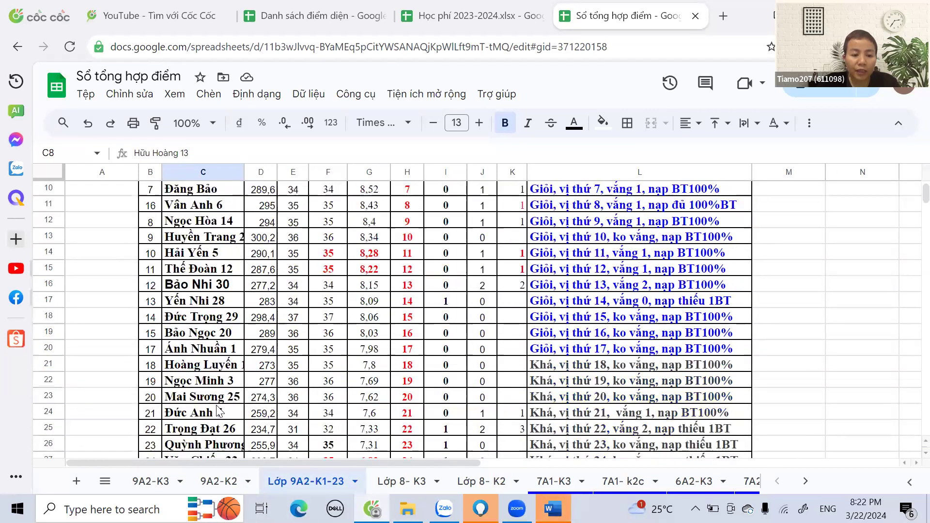
scroll(225, 387, up, 2)
scroll(226, 388, up, 2)
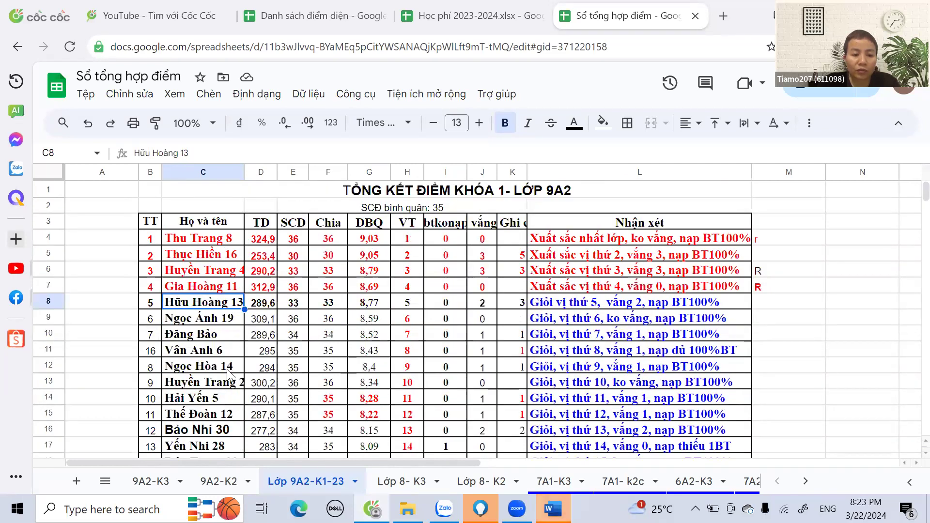
click(226, 387)
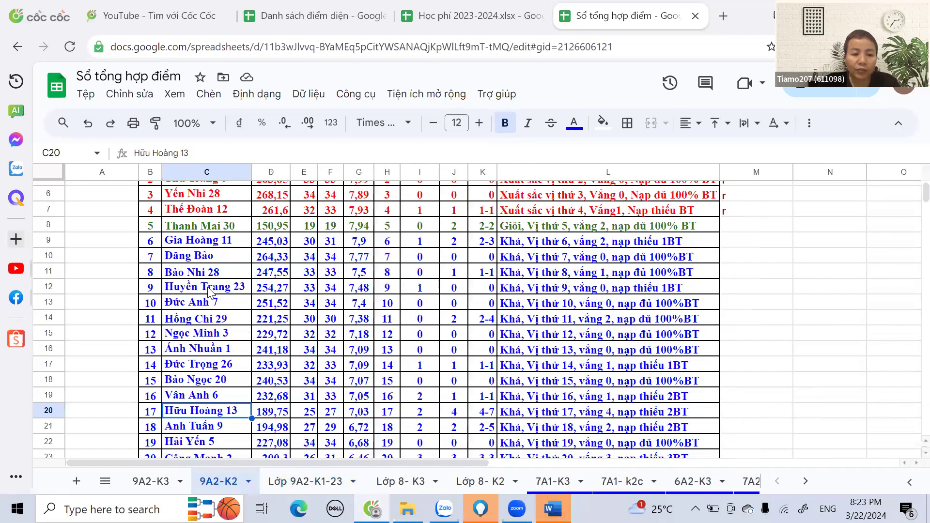
click(156, 481)
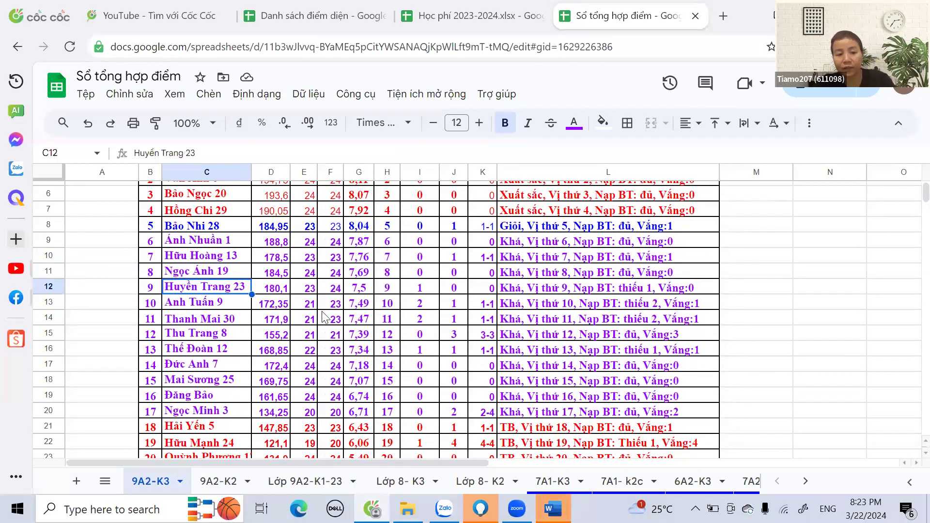
Step: Compare the term 3 tenth-place student in row 29 of Lớp 9A2-K1-23, row 21 of 9A2-K2 and row 13 of 9A2-K3, and return to the term 1 sheet
click(306, 480)
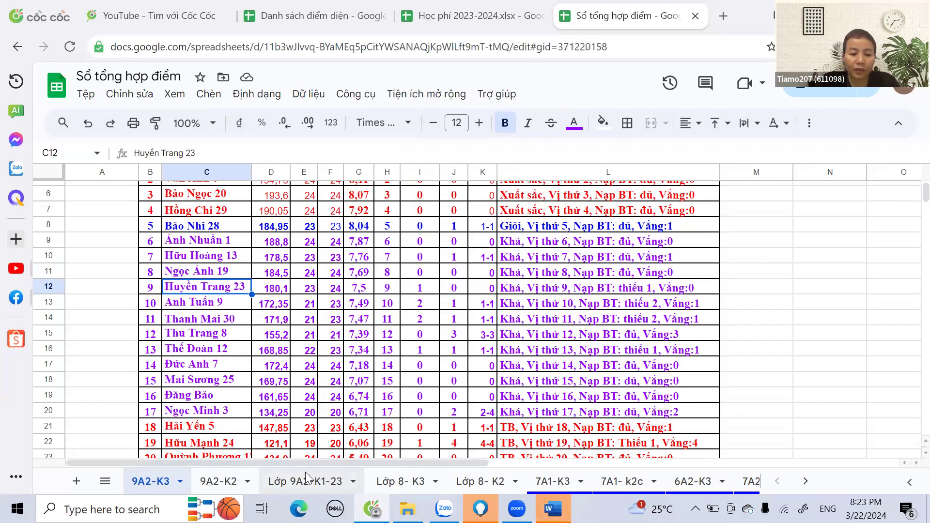
scroll(308, 385, down, 6)
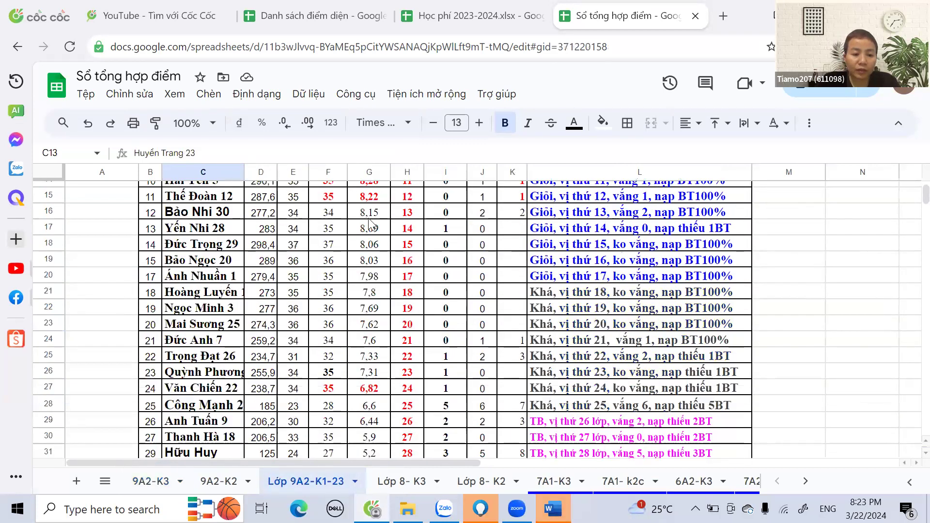
click(161, 351)
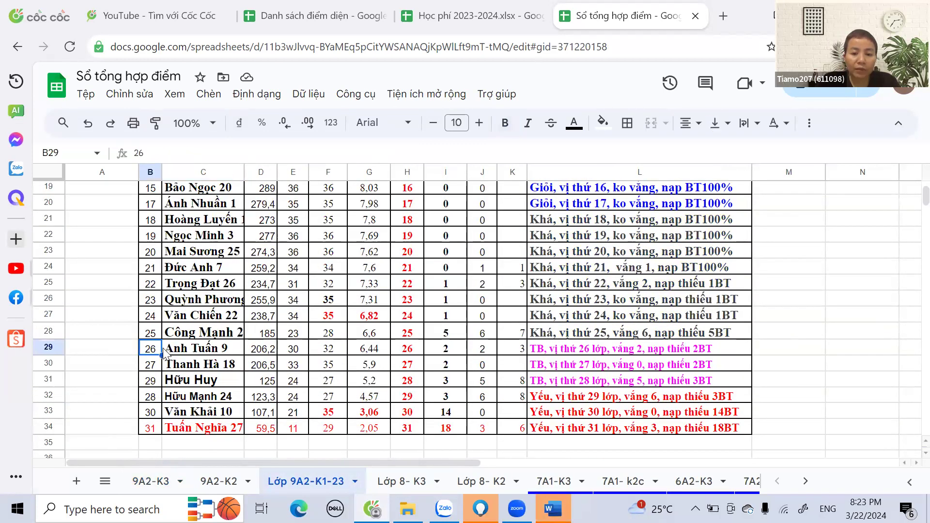
click(219, 481)
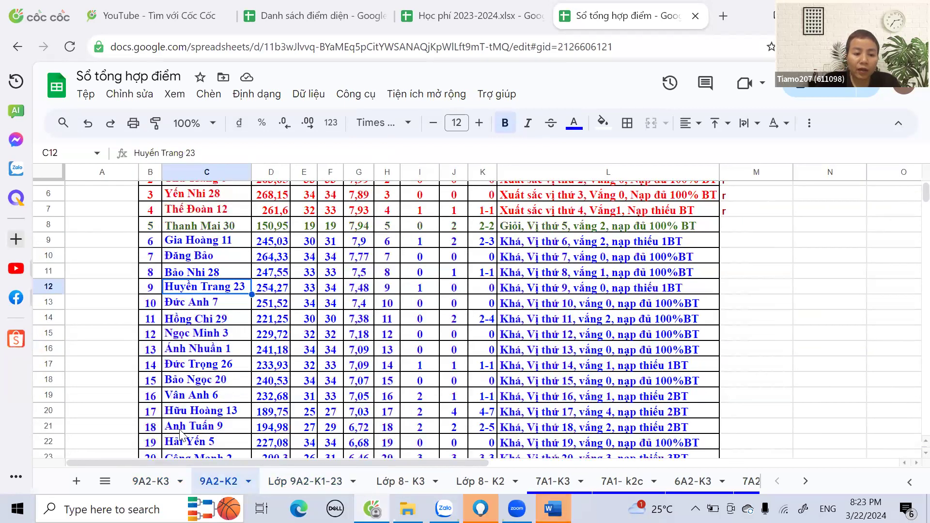
click(184, 429)
click(160, 489)
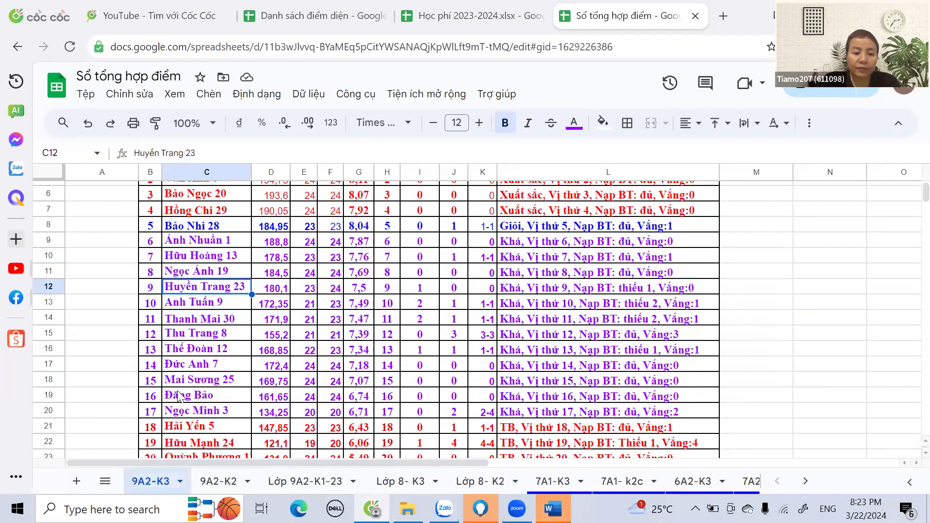
click(219, 305)
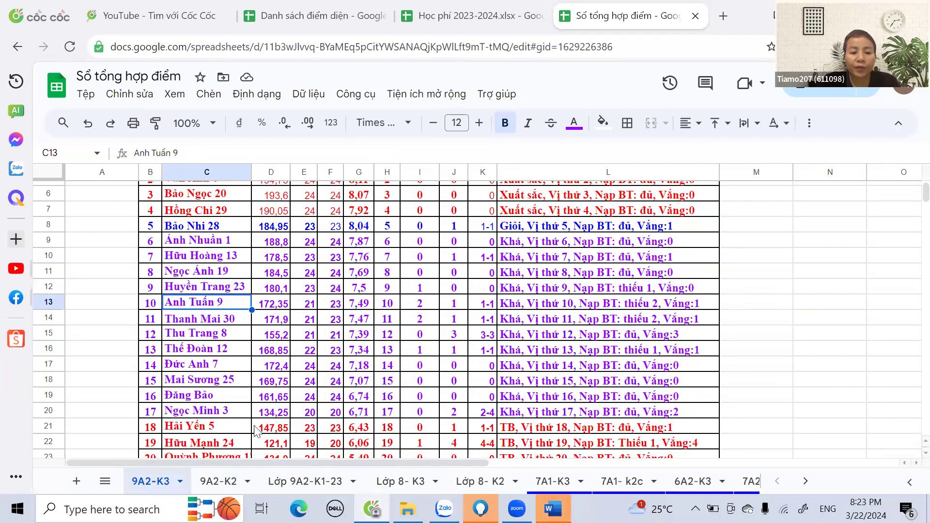
click(277, 482)
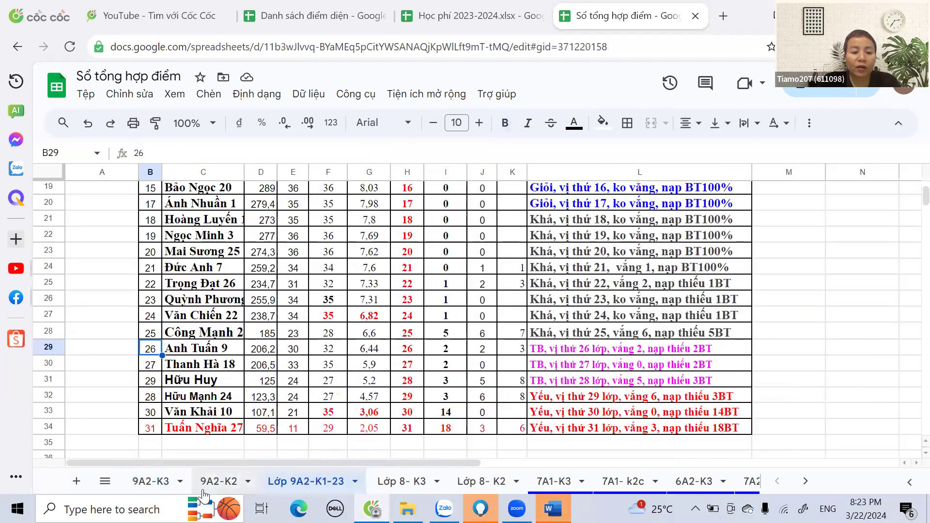
Step: Look up the term 3 eleventh-place student in row 8 of 9A2-K2, and check the missing-homework count in row 14 of 9A2-K3
click(216, 482)
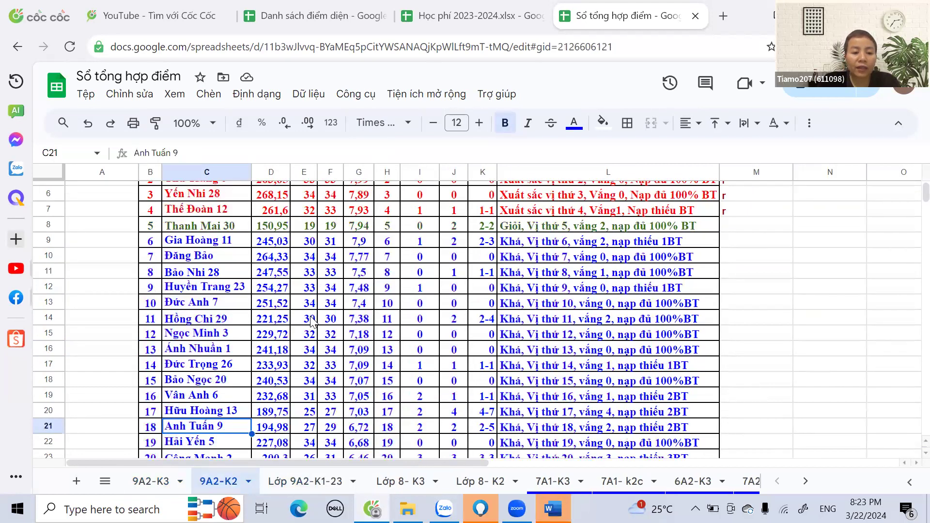
scroll(312, 321, down, 5)
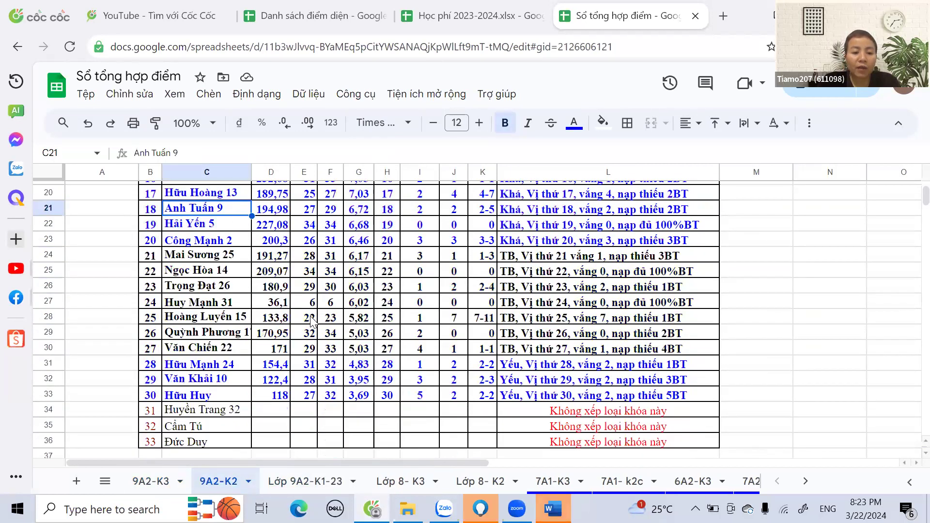
scroll(312, 321, up, 5)
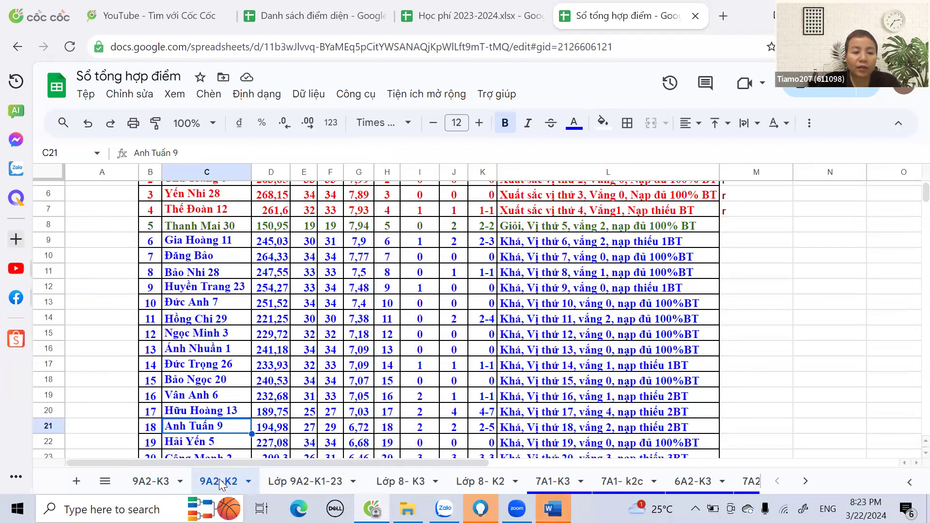
click(196, 225)
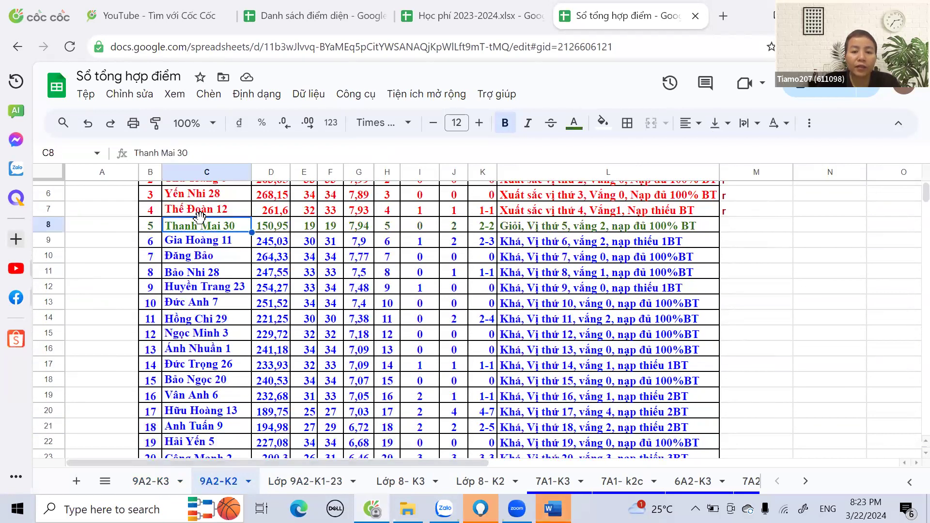
click(162, 482)
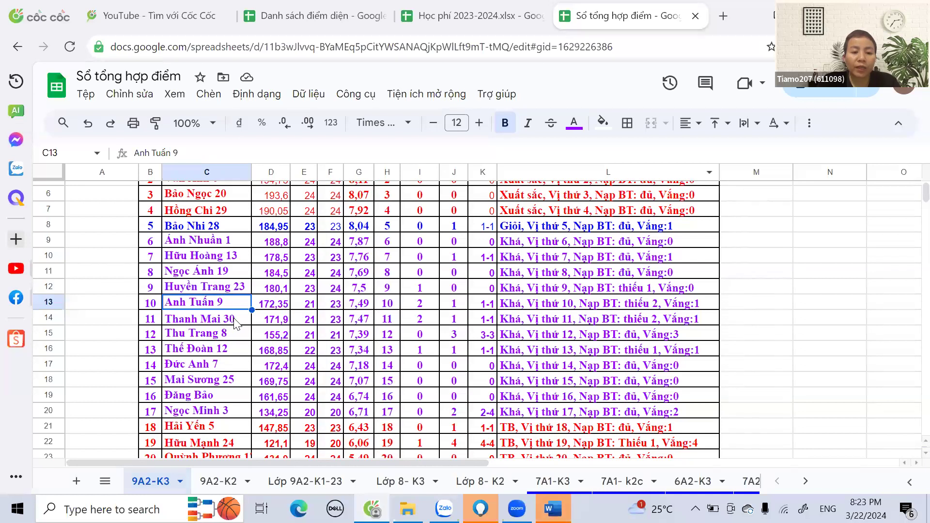
click(421, 323)
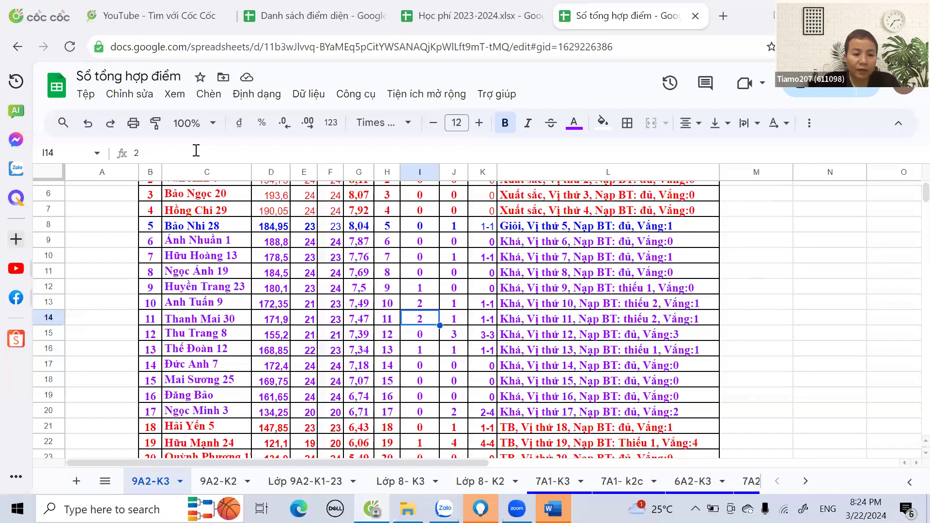
Step: Follow the term 3 thirteenth-place student from row 16 of 9A2-K3 through row 15 of Lớp 9A2-K1-23 and row 7 of 9A2-K2
click(215, 336)
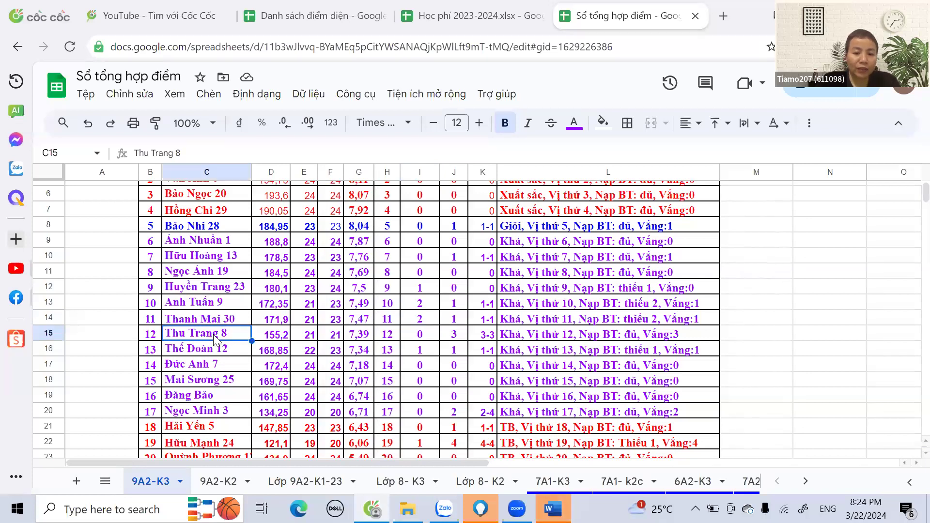
click(216, 357)
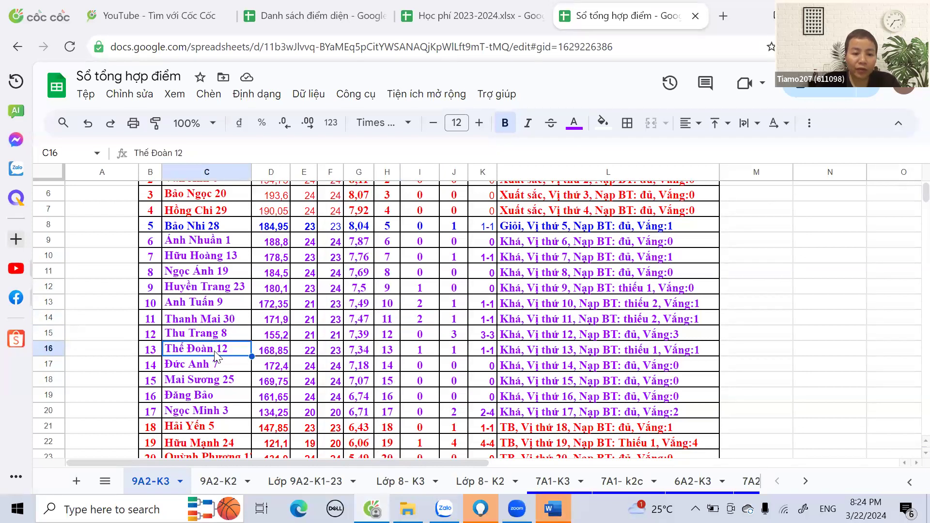
click(305, 481)
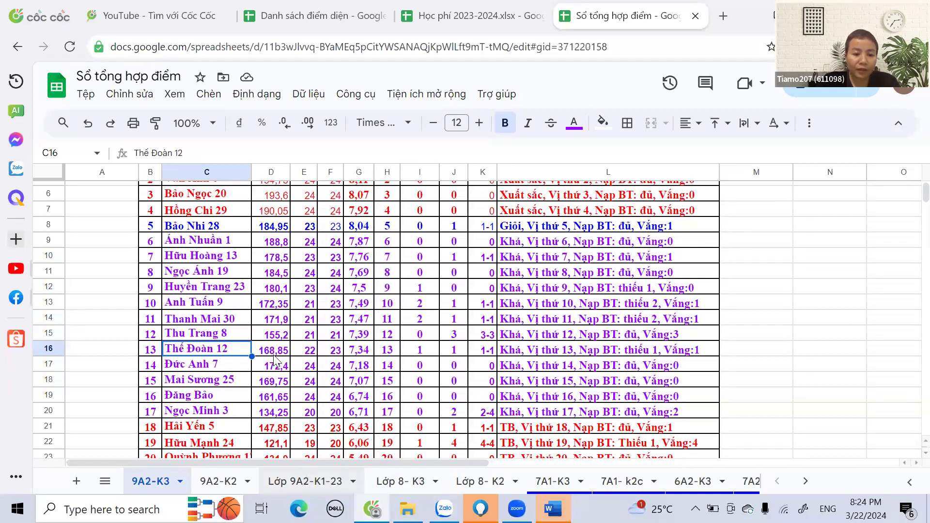
scroll(202, 296, up, 5)
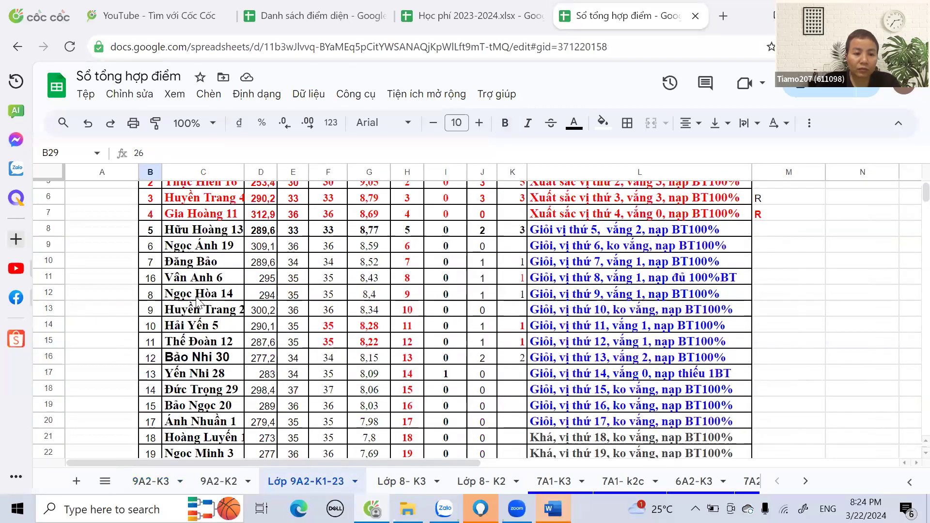
scroll(198, 301, down, 3)
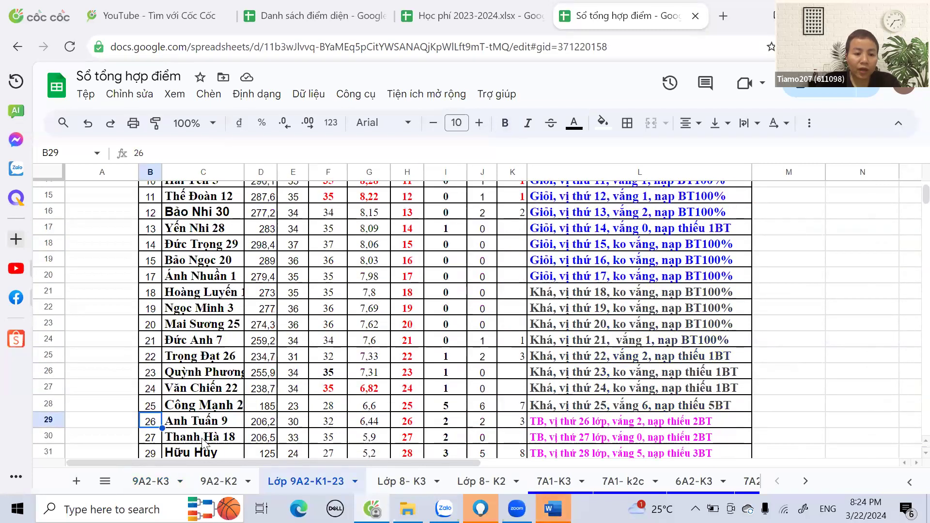
scroll(220, 407, down, 3)
scroll(221, 400, up, 3)
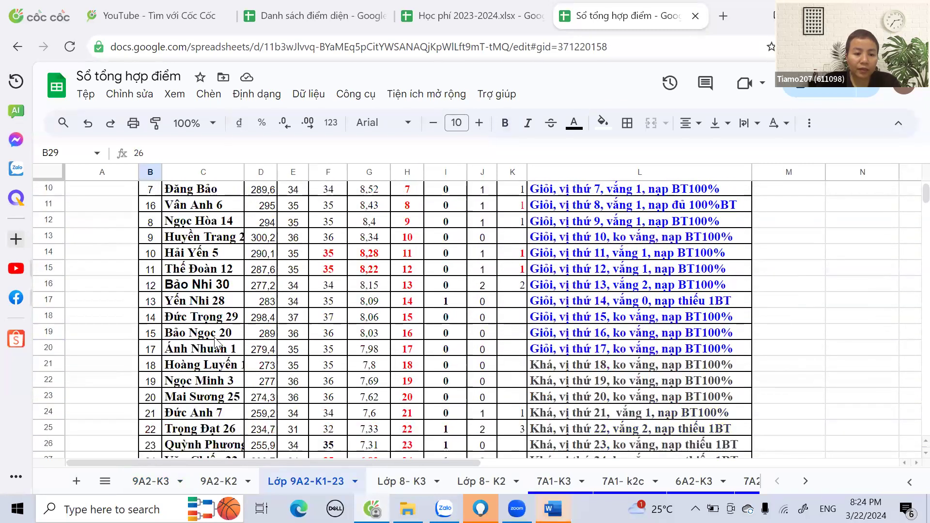
click(219, 481)
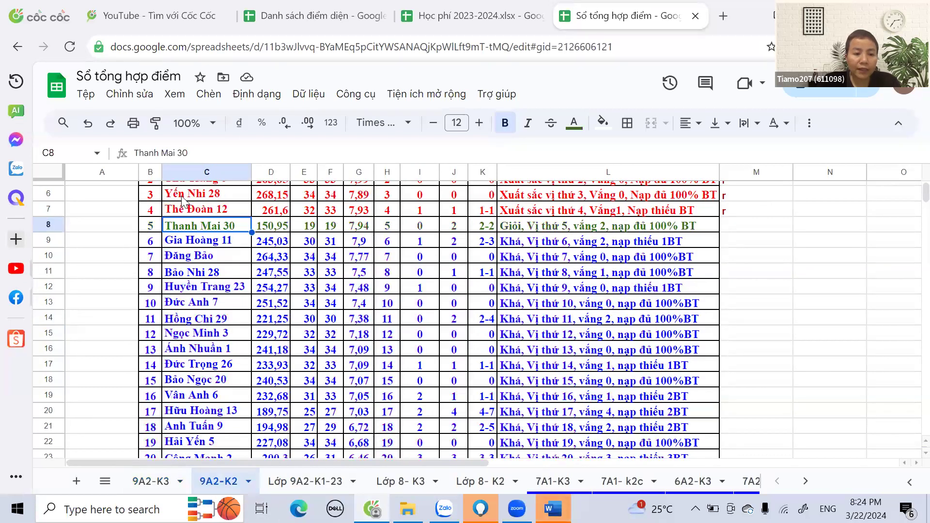
click(179, 213)
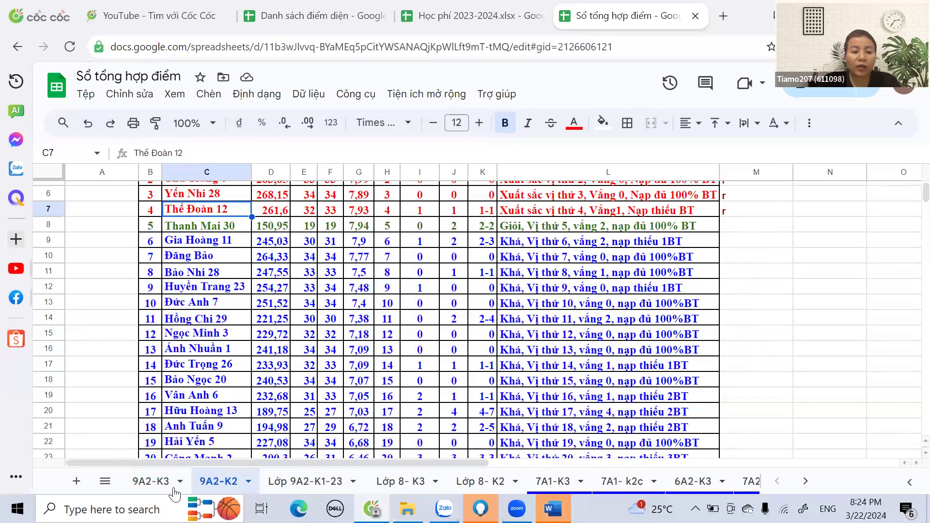
click(148, 490)
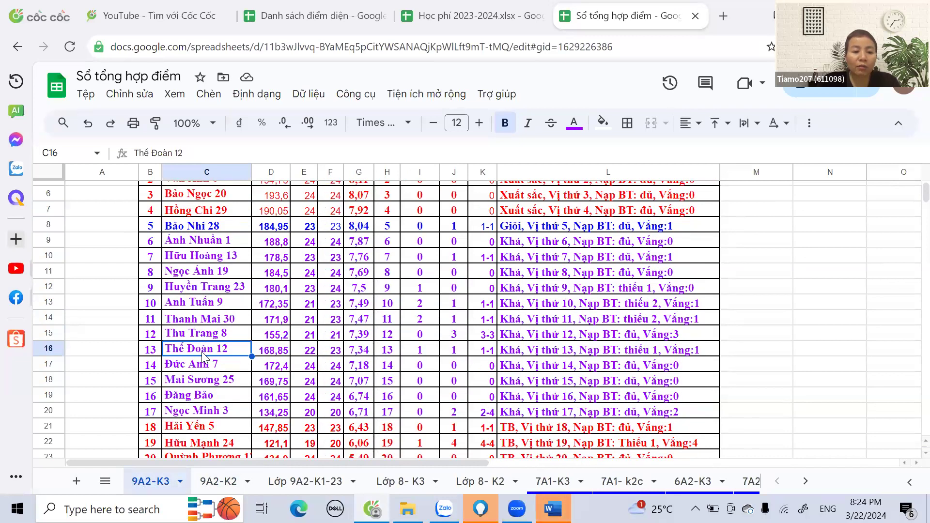
Step: Compare the term 3 fourteenth-place student in row 24 of Lớp 9A2-K1-23, row 13 of 9A2-K2 and row 17 of 9A2-K3
click(306, 482)
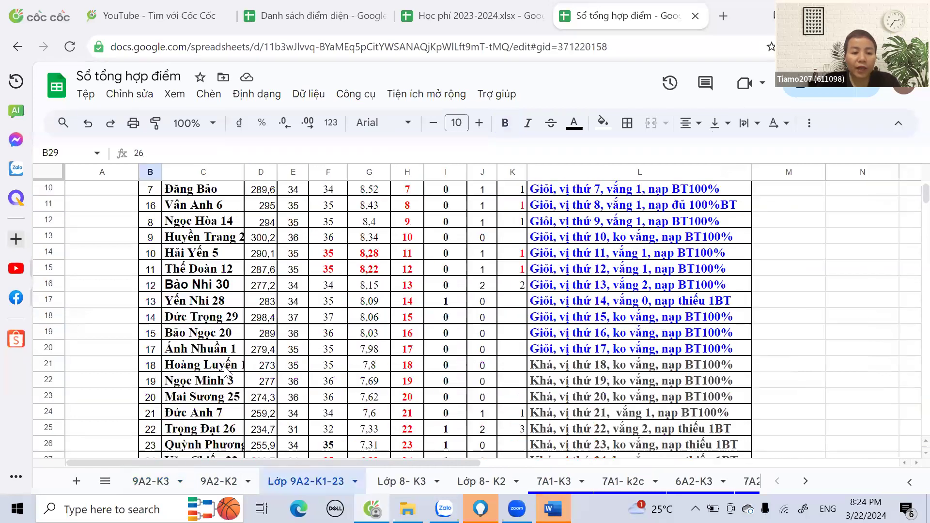
click(210, 412)
click(219, 482)
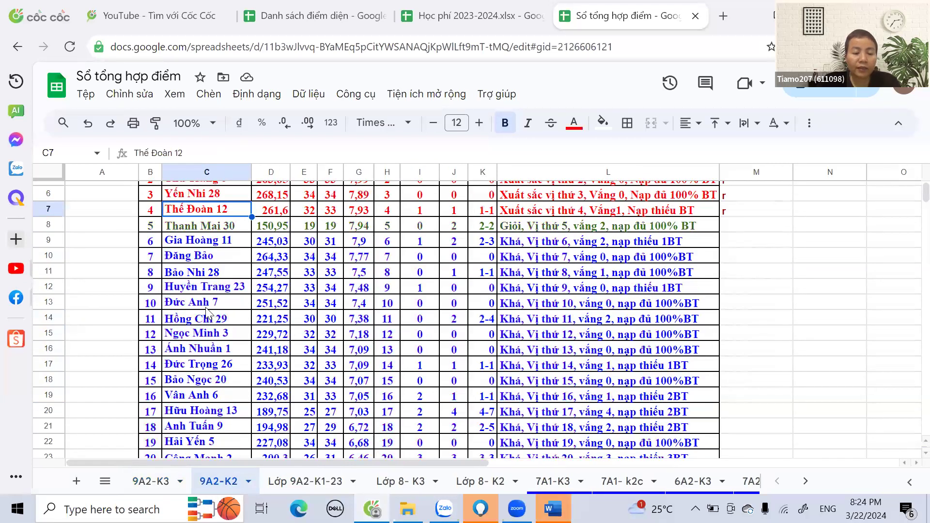
click(154, 482)
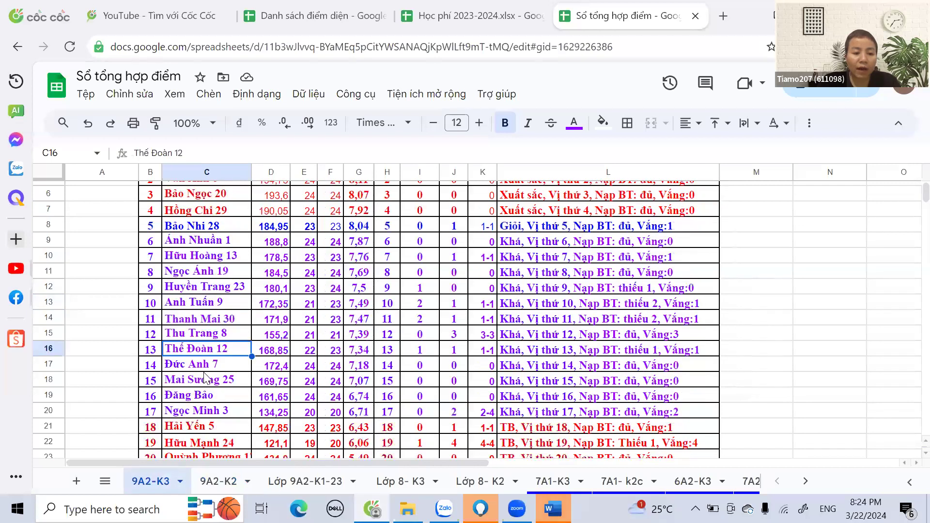
click(206, 368)
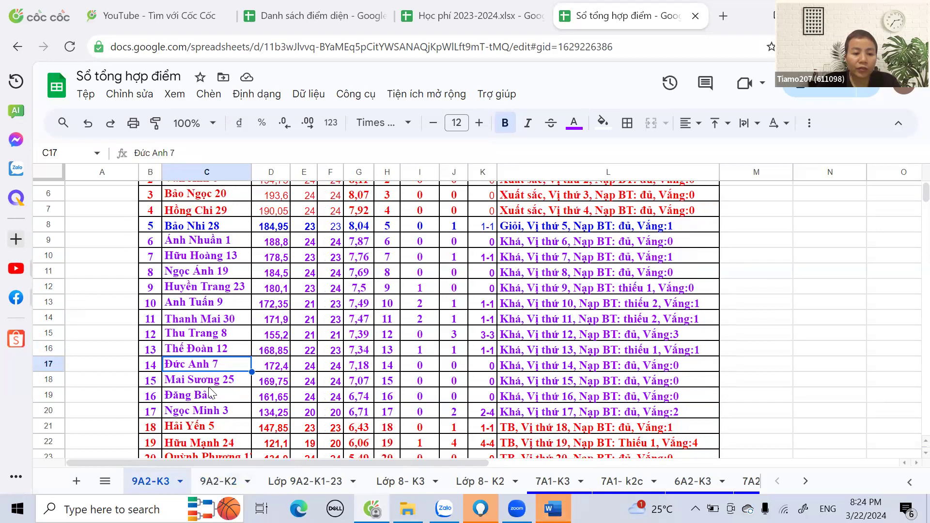
Step: Trace the term 3 sixteenth-place student through row 10 of Lớp 9A2-K1-23 and 9A2-K2, and check cells I19:J19 of 9A2-K3
scroll(212, 393, down, 2)
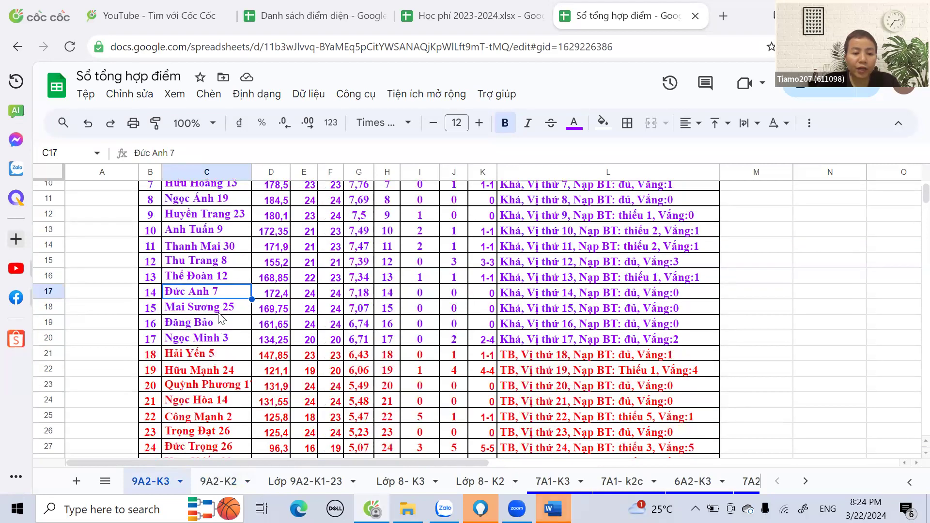
click(284, 483)
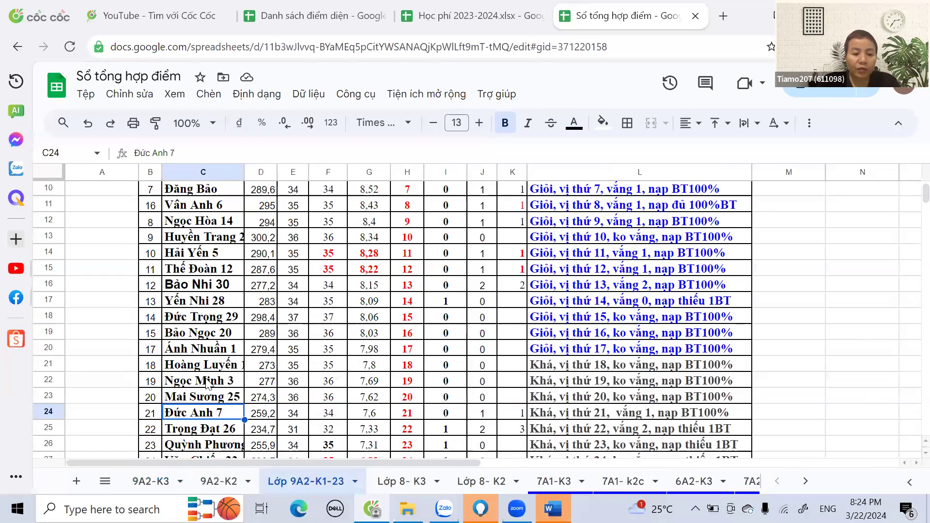
click(159, 483)
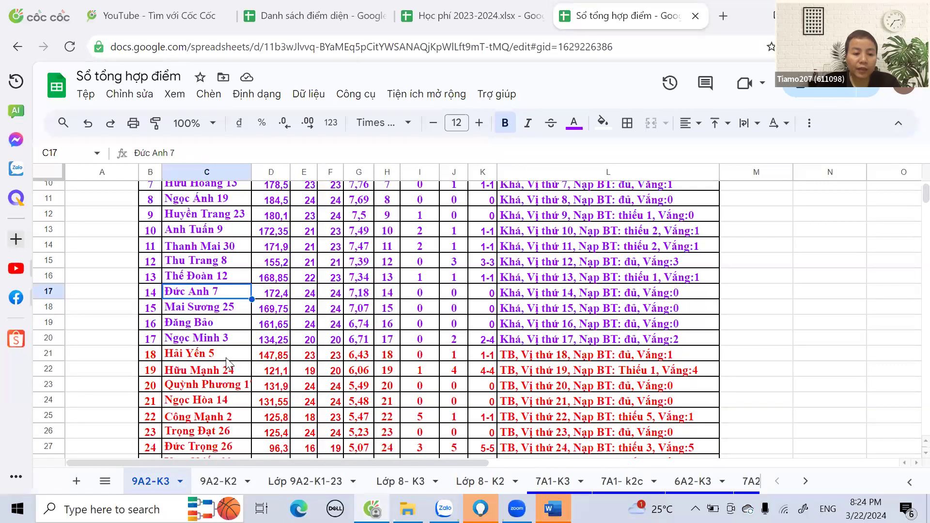
click(214, 324)
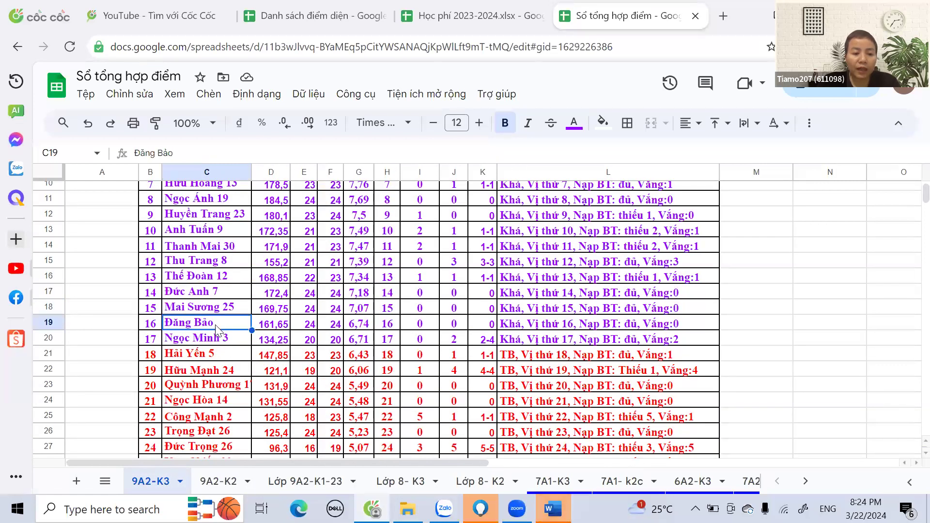
click(306, 484)
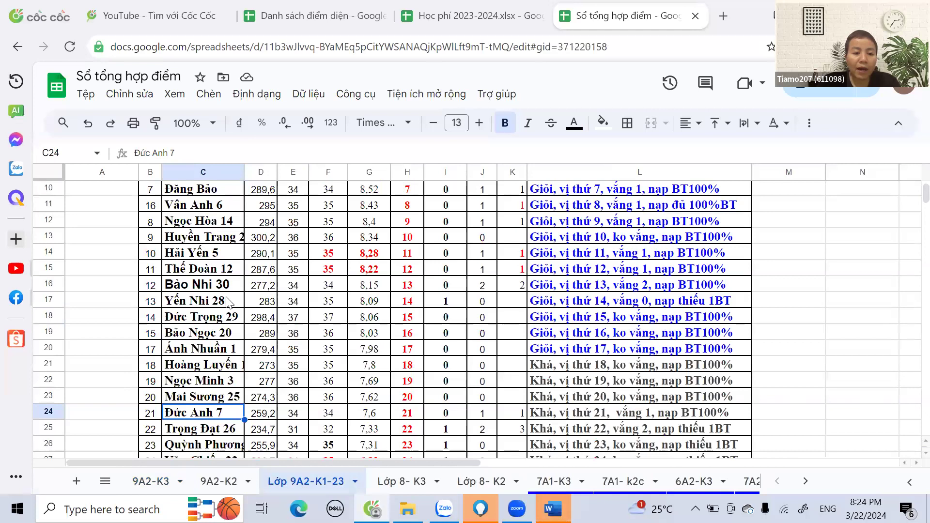
scroll(234, 317, up, 3)
click(212, 338)
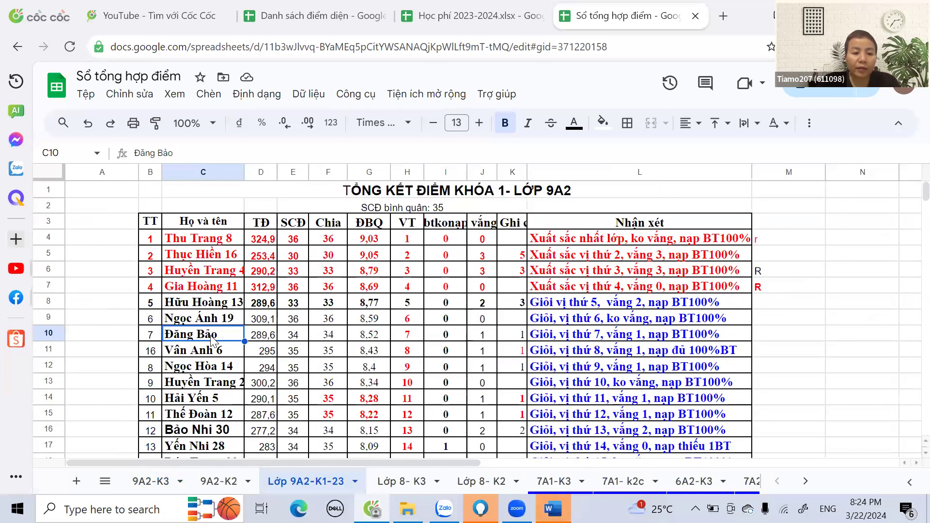
key(ctrl+shift+Page_Up)
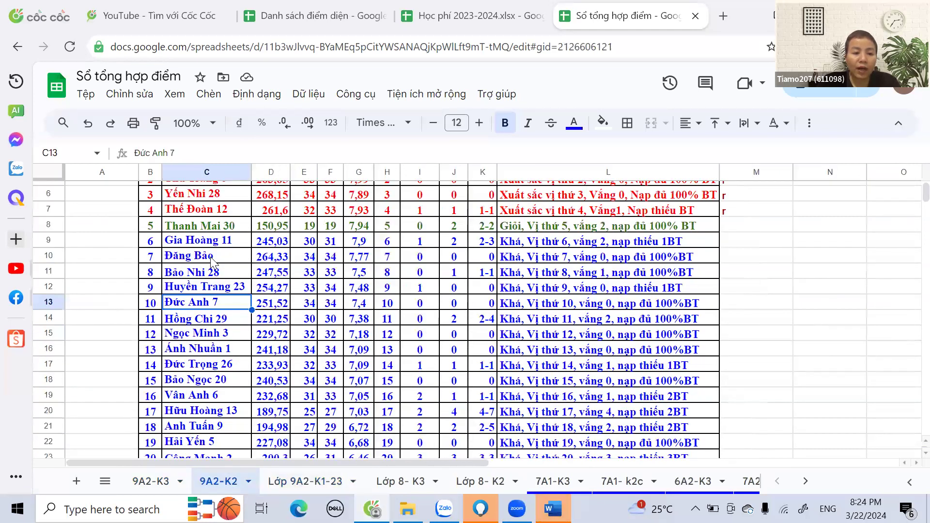
click(161, 484)
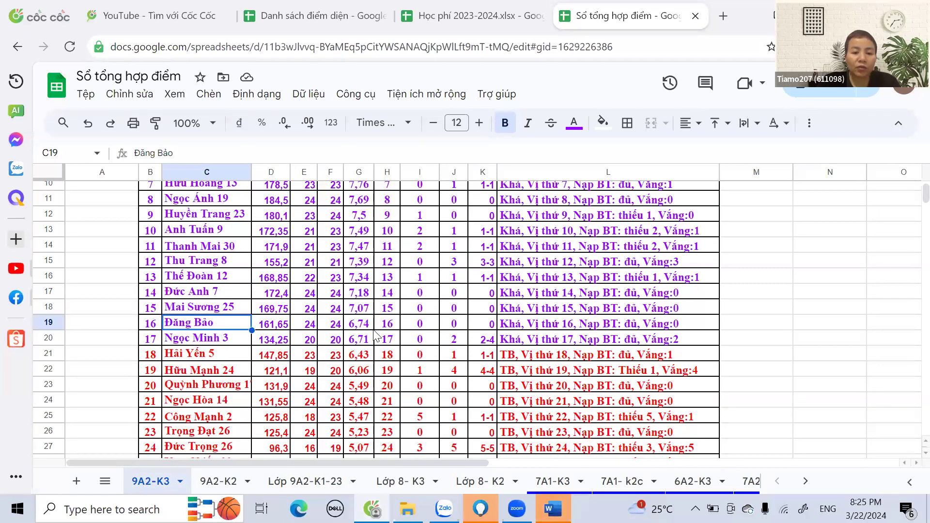
drag(419, 324, 454, 323)
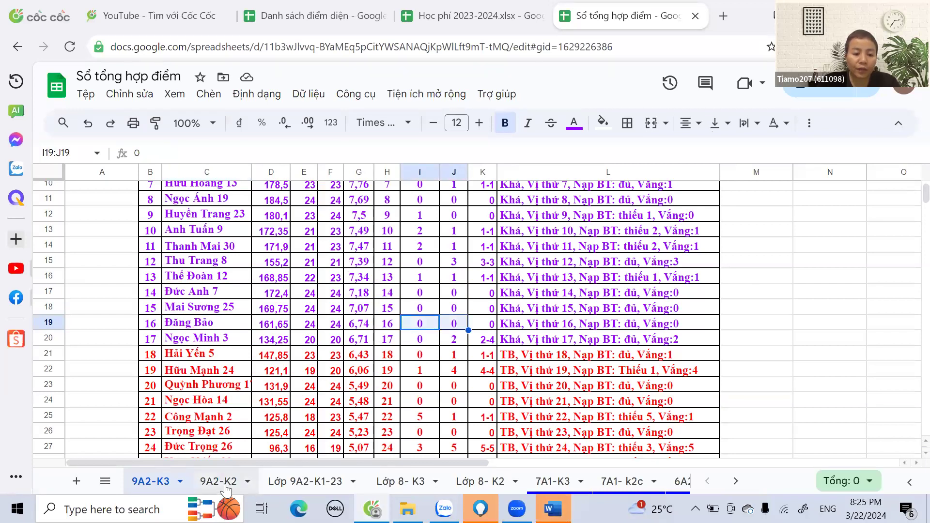
click(154, 481)
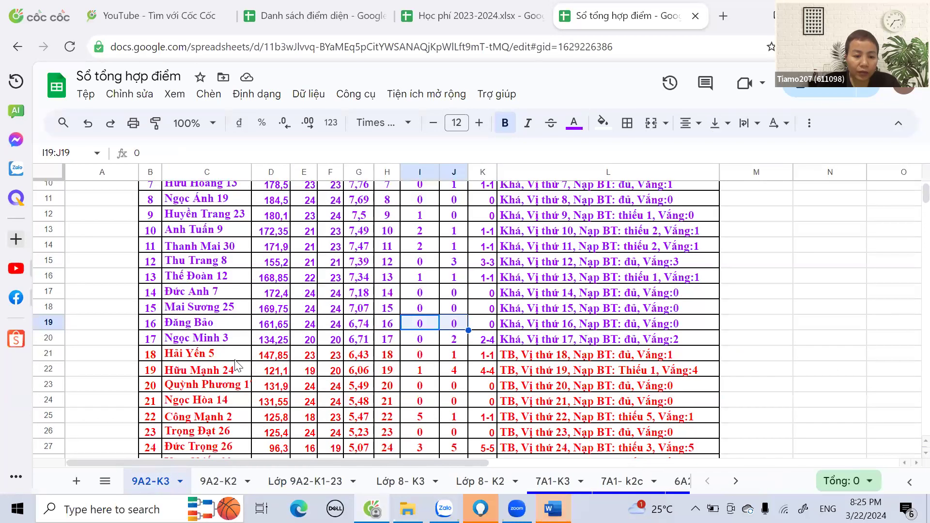
Step: Compare the term 3 seventeenth-place student in row 20 of 9A2-K3, row 22 of Lớp 9A2-K1-23 and row 15 of 9A2-K2, and return to term 3
click(210, 339)
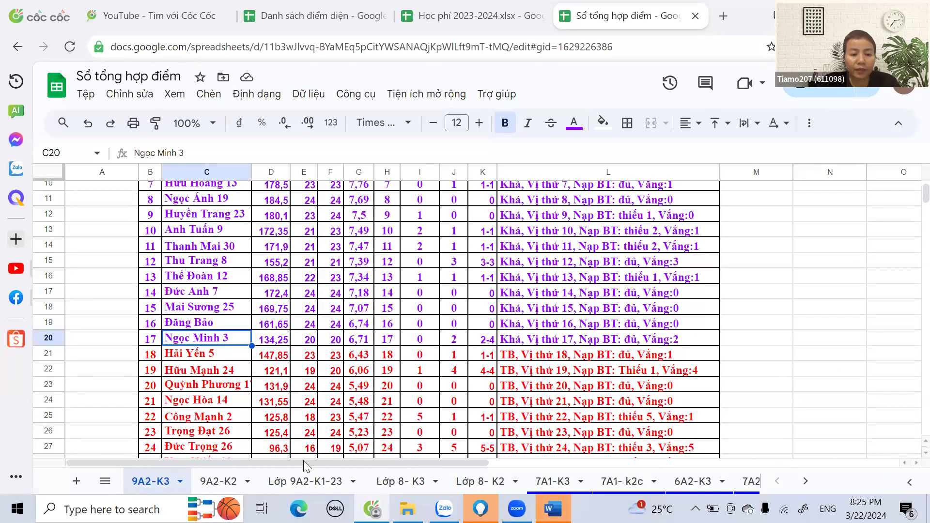
click(303, 481)
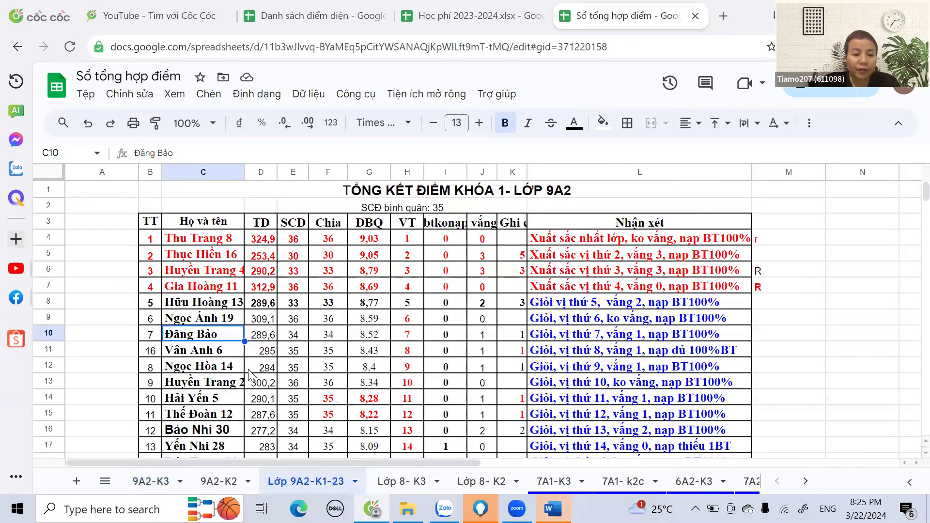
scroll(255, 393, down, 2)
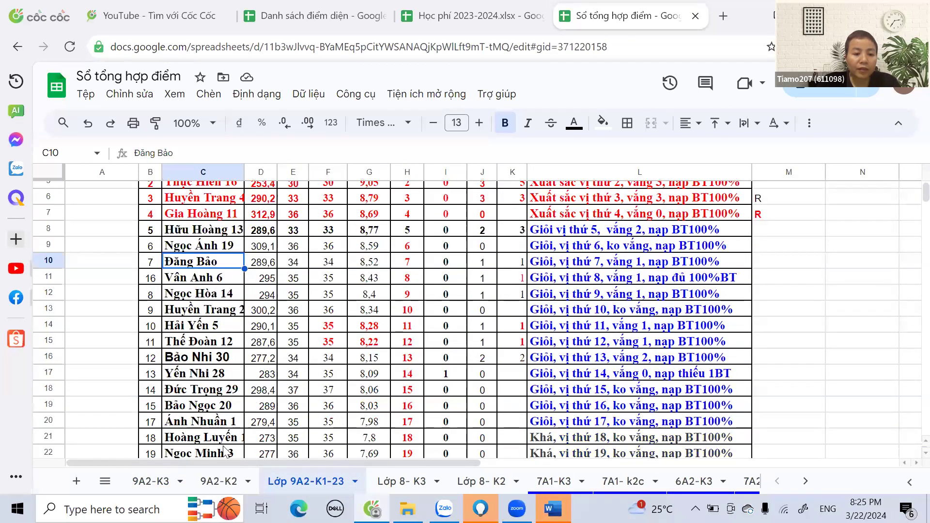
click(203, 453)
click(217, 481)
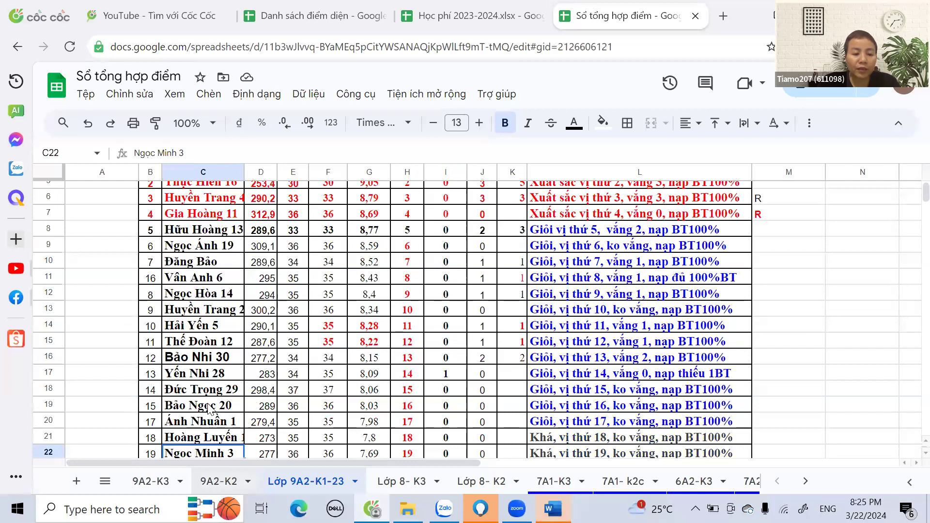
click(213, 334)
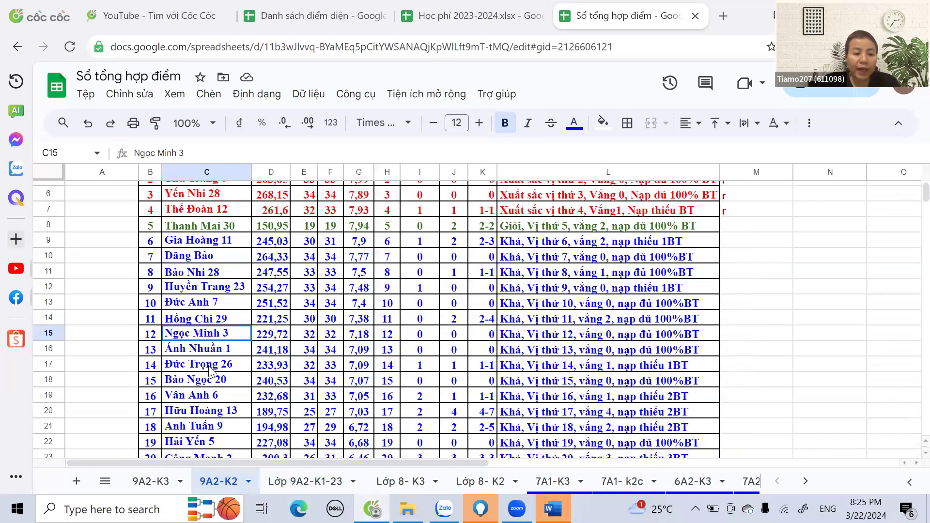
click(158, 478)
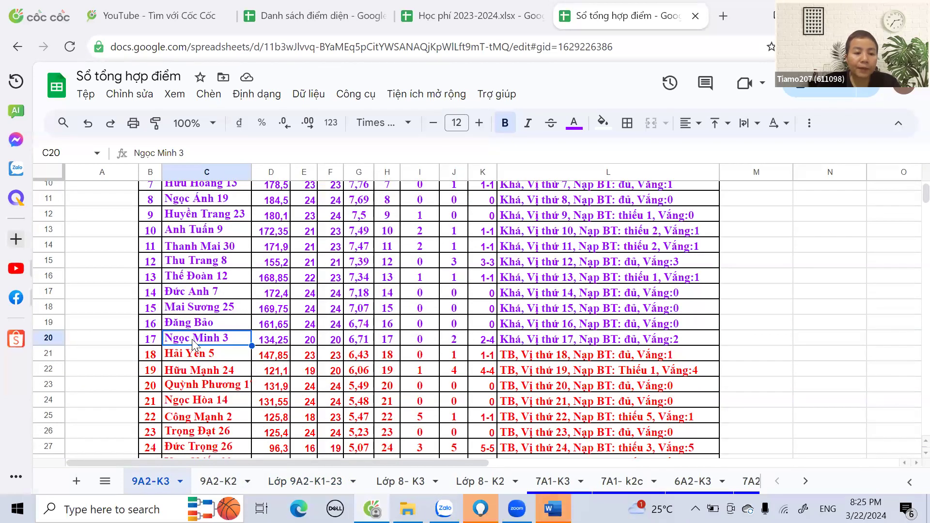
Step: Compare the term 3 eighteenth-place student in row 21 of 9A2-K3, row 14 of Lớp 9A2-K1-23 and row 22 of 9A2-K2, and return to term 3
click(213, 355)
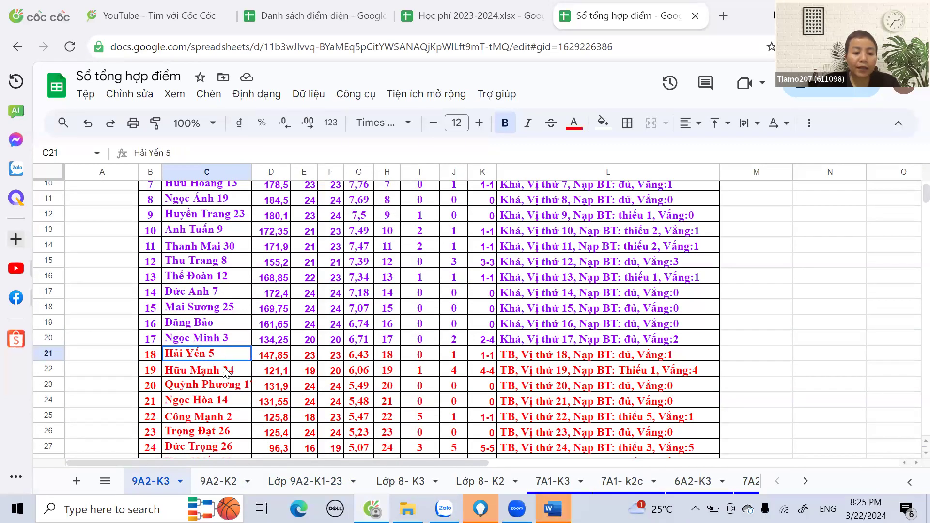
click(305, 482)
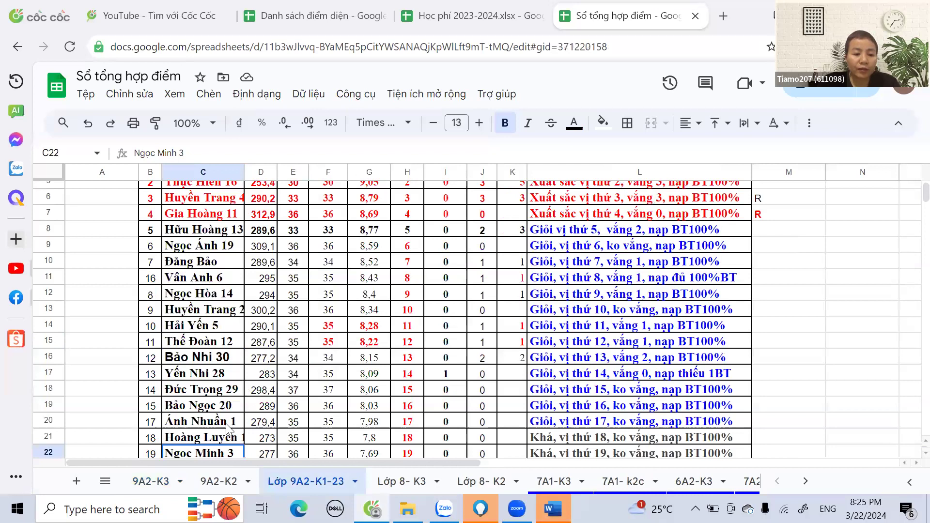
scroll(230, 295, down, 5)
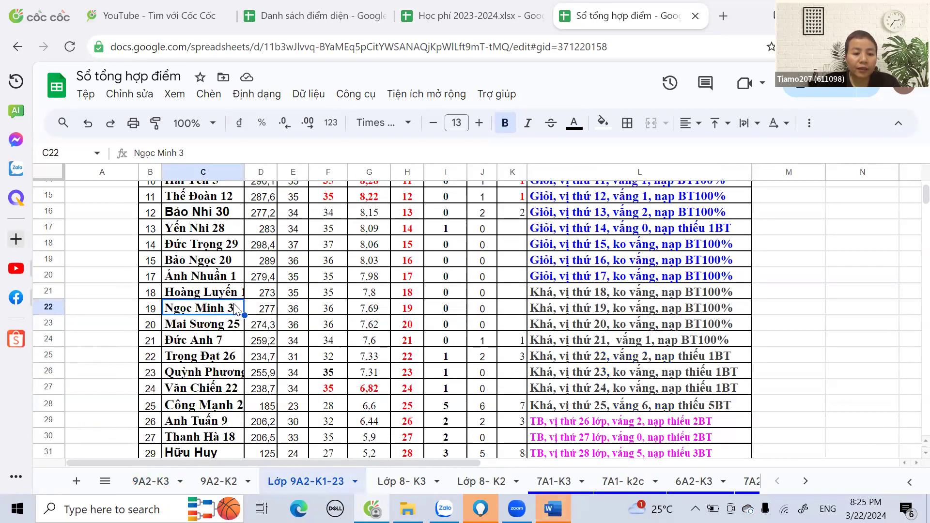
scroll(242, 348, up, 6)
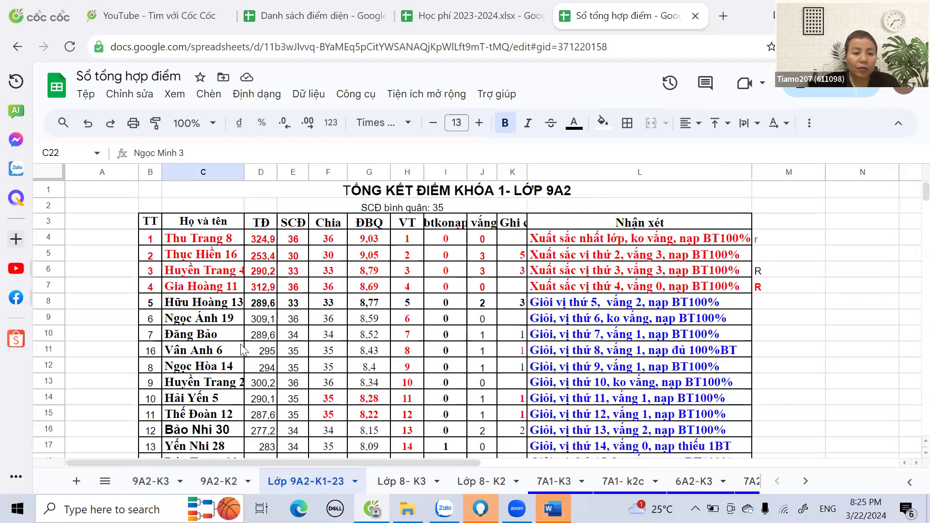
scroll(243, 351, down, 3)
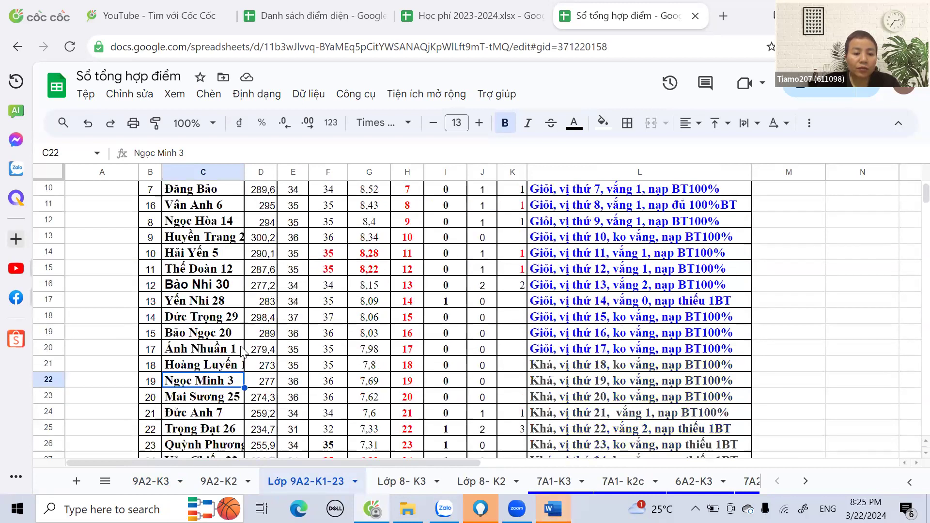
scroll(242, 351, down, 3)
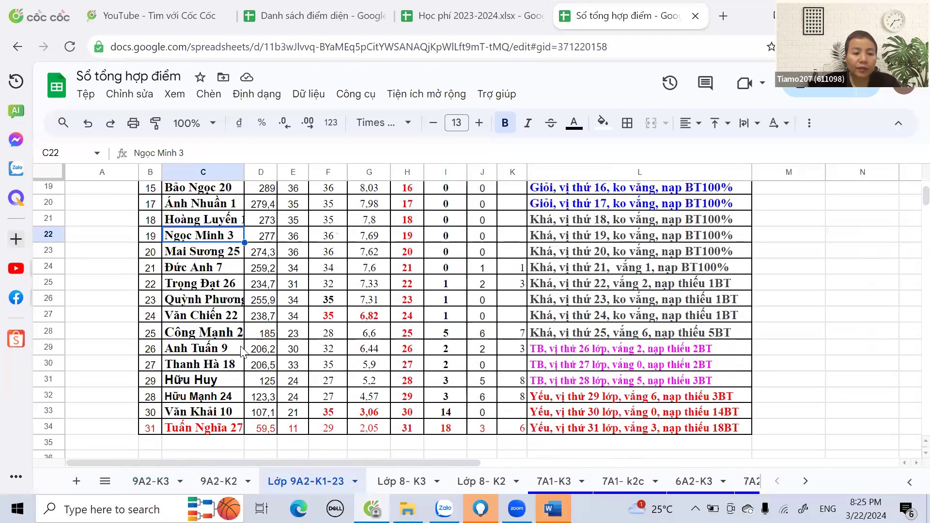
scroll(241, 351, up, 3)
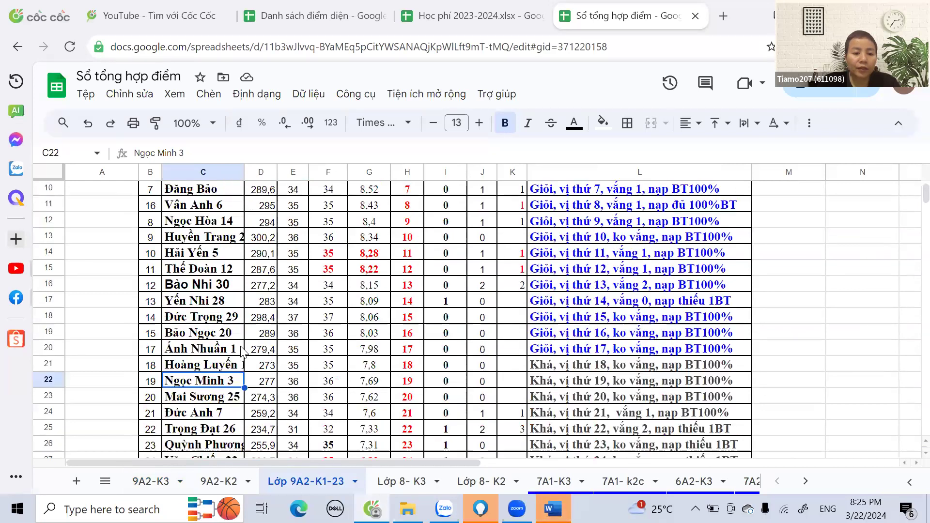
click(203, 254)
click(219, 481)
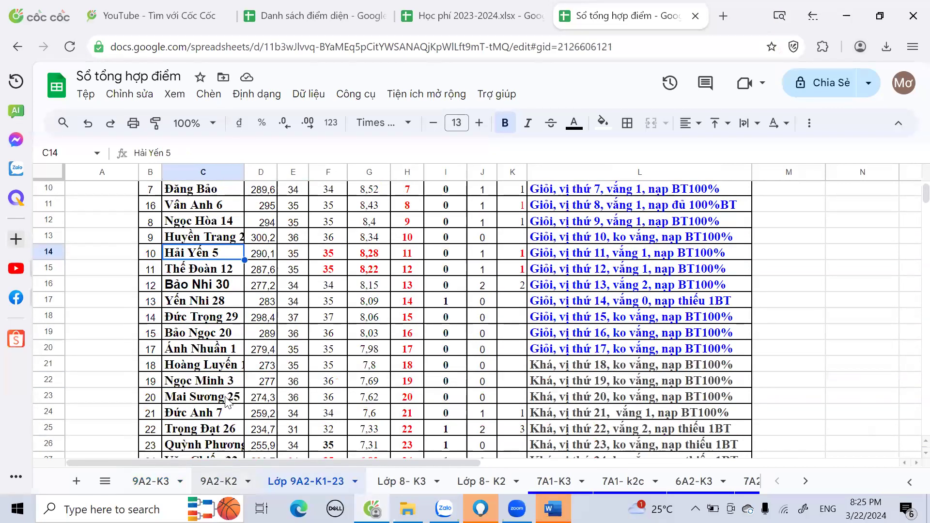
scroll(213, 379, down, 2)
click(205, 371)
click(150, 482)
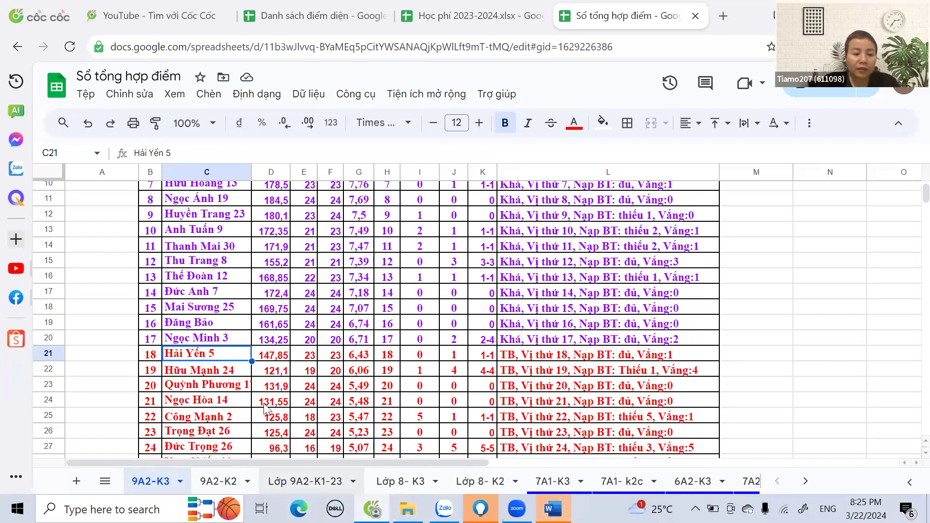
Step: Trace the term 3 nineteenth-place student through row 32 of Lớp 9A2-K1-23 and row 31 of 9A2-K2, and check the average in G22 of 9A2-K3
click(189, 373)
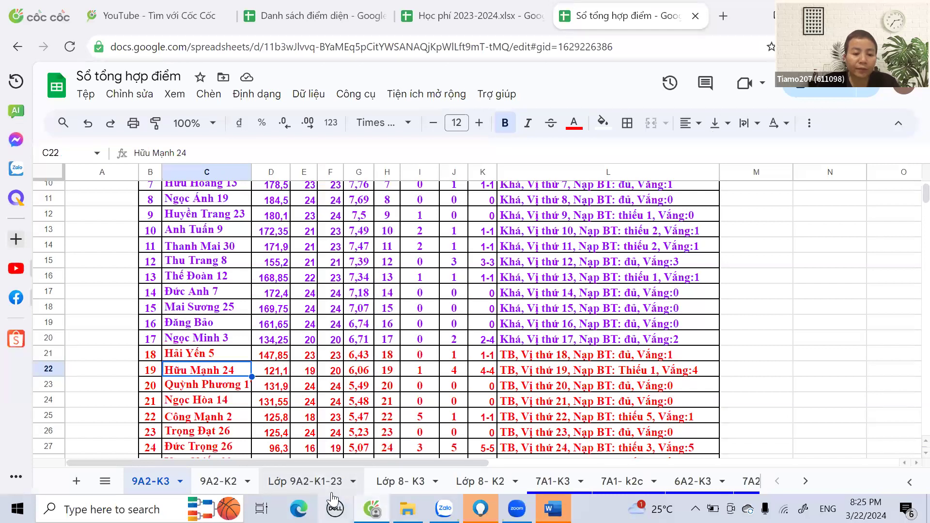
click(315, 481)
scroll(554, 275, down, 5)
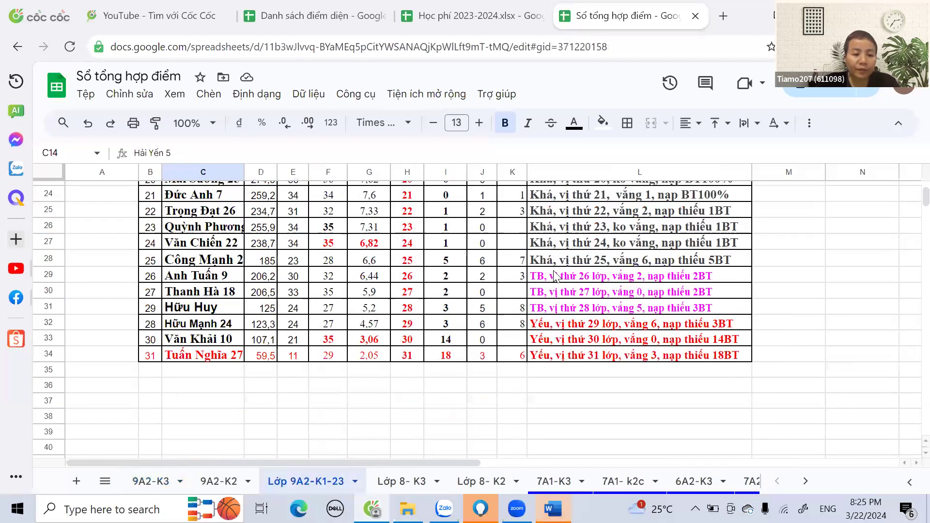
click(212, 328)
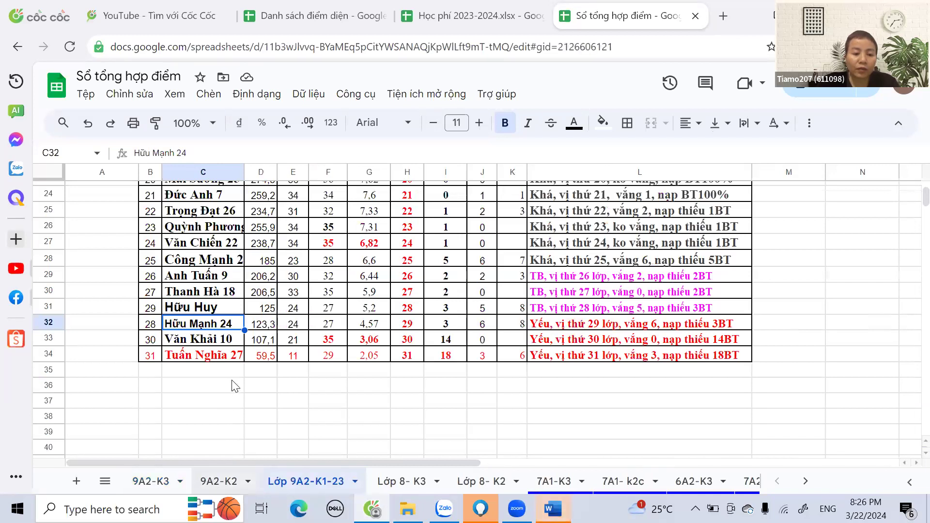
key(ctrl+shift+Page_Up)
scroll(215, 450, down, 2)
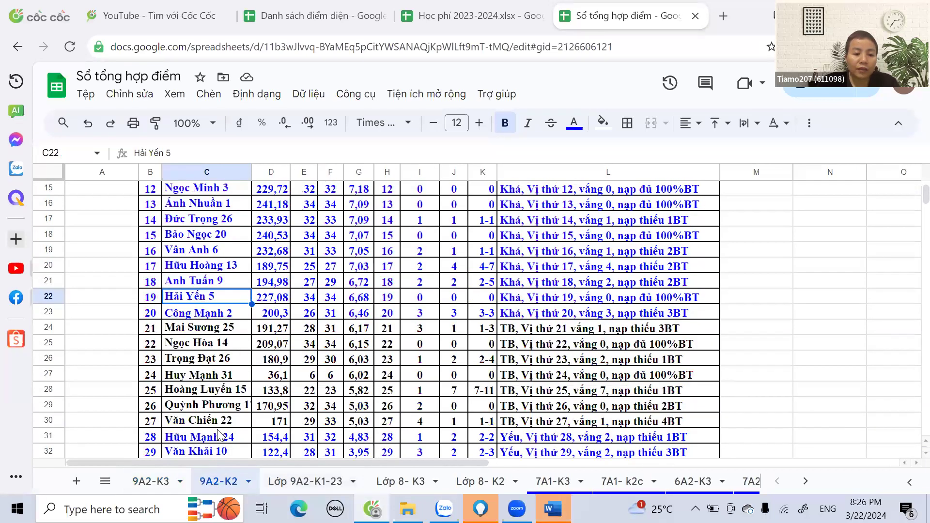
click(218, 441)
scroll(218, 441, down, 2)
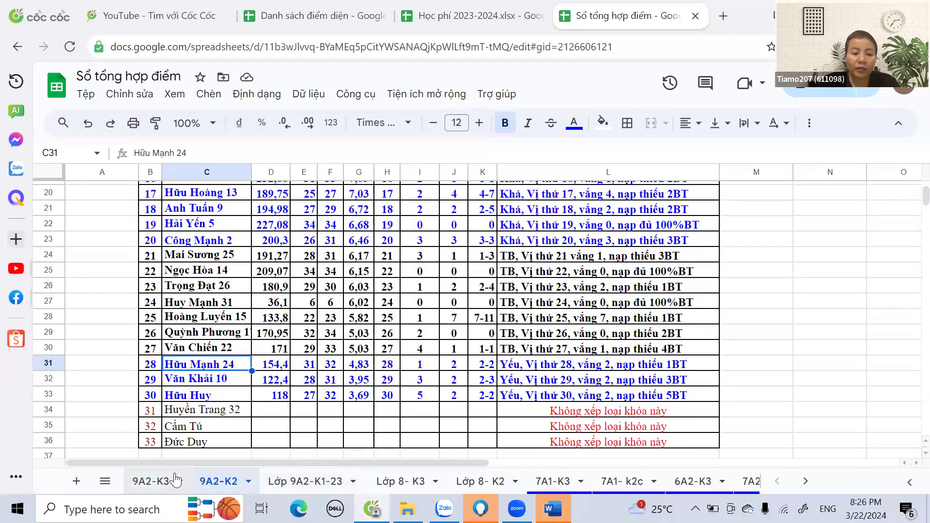
click(151, 482)
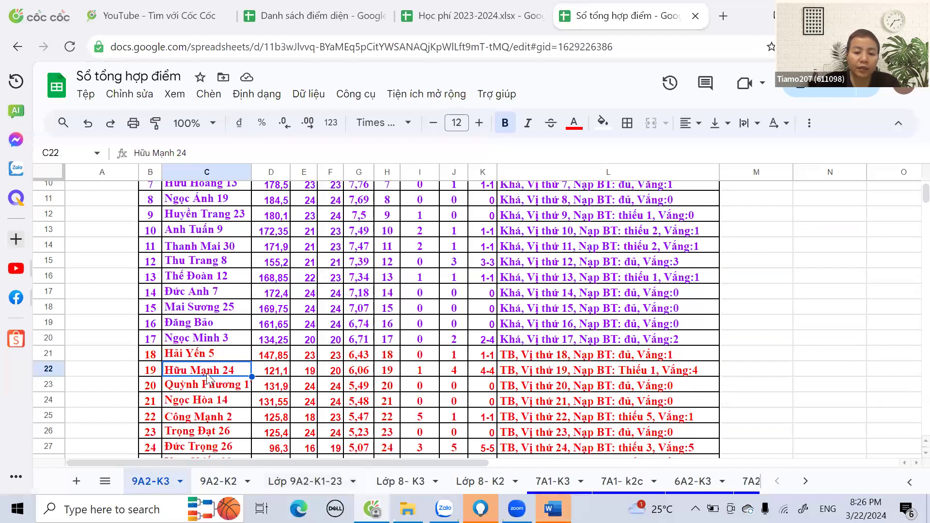
click(357, 372)
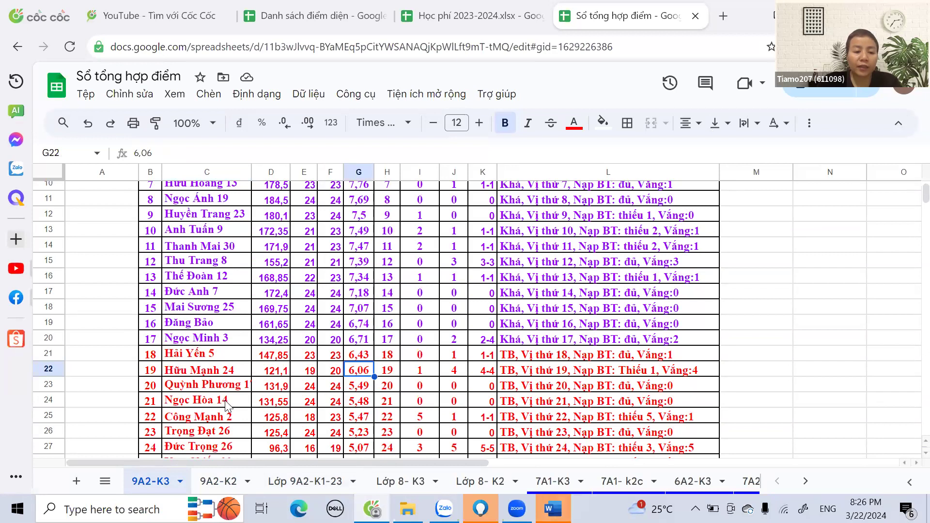
Step: Compare the term 3 twentieth-place student in row 26 of Lớp 9A2-K1-23, row 29 of 9A2-K2 and row 23 of 9A2-K3
click(296, 481)
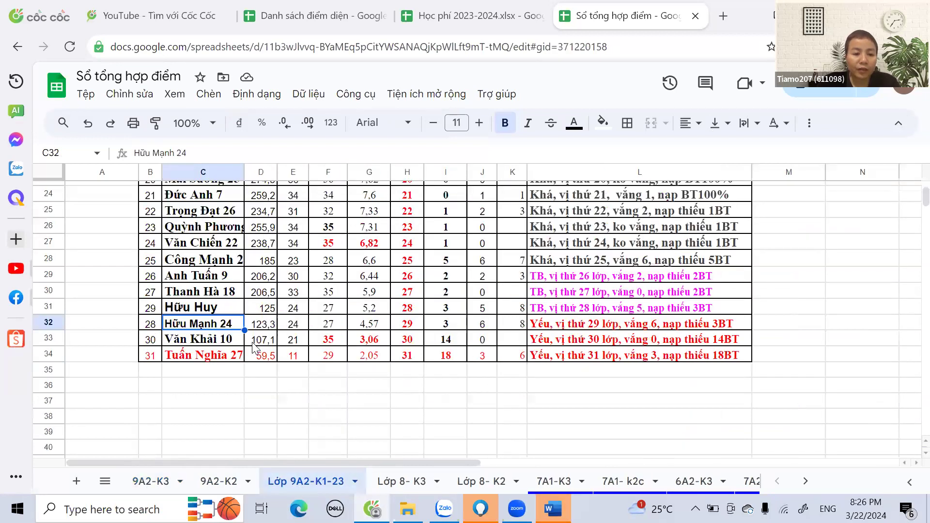
scroll(253, 345, up, 5)
scroll(253, 345, down, 2)
click(200, 373)
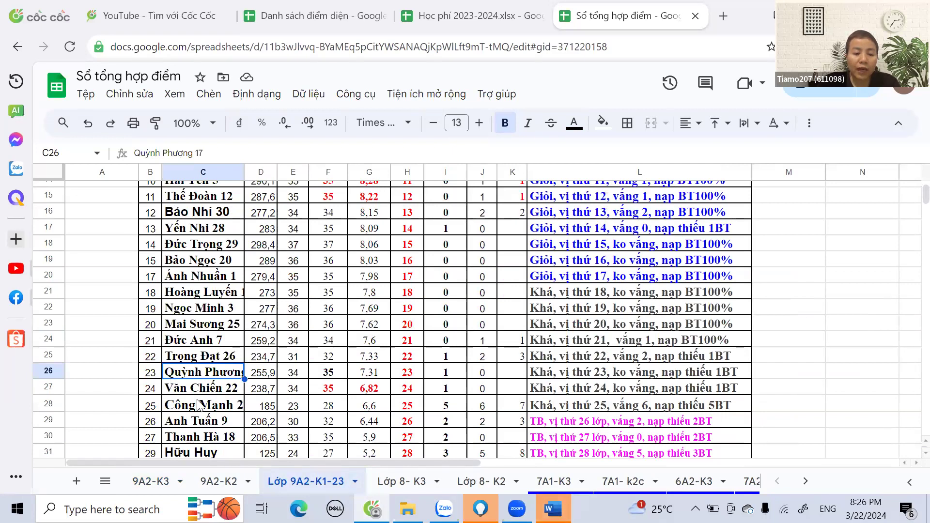
click(226, 482)
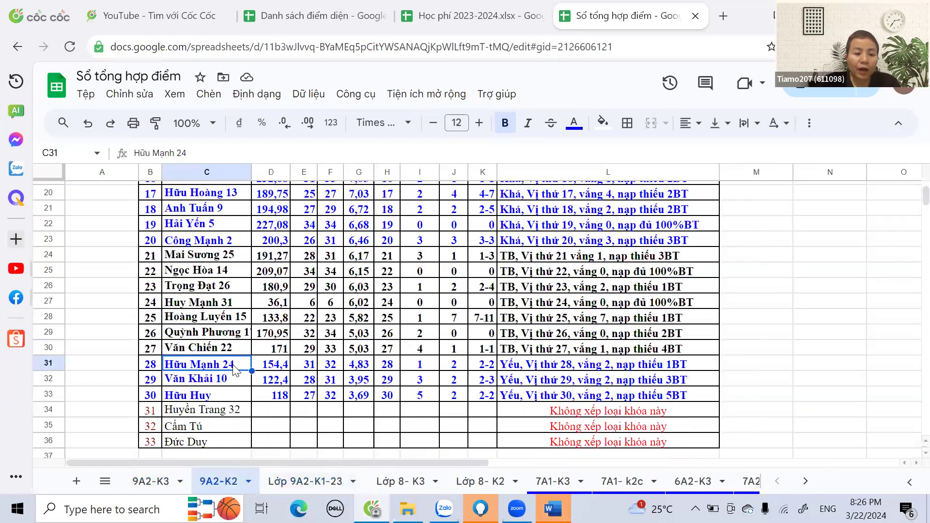
click(219, 335)
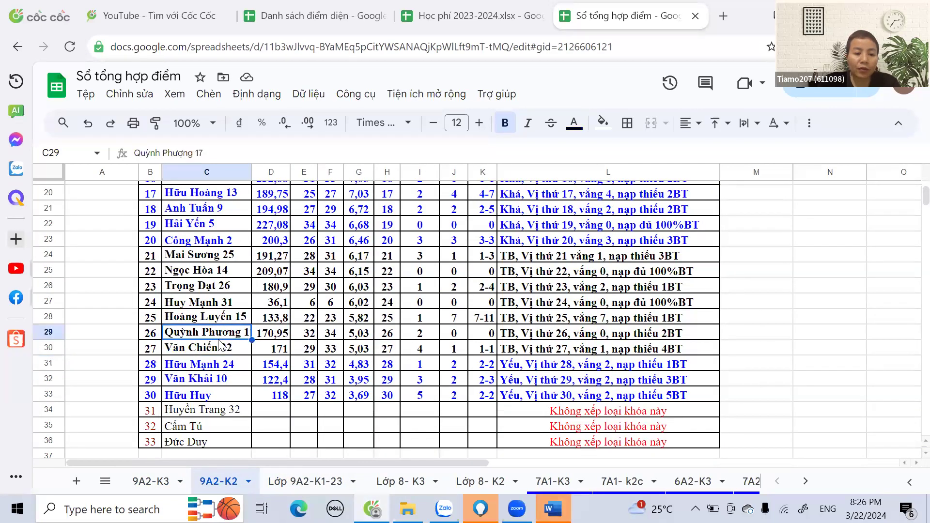
click(160, 472)
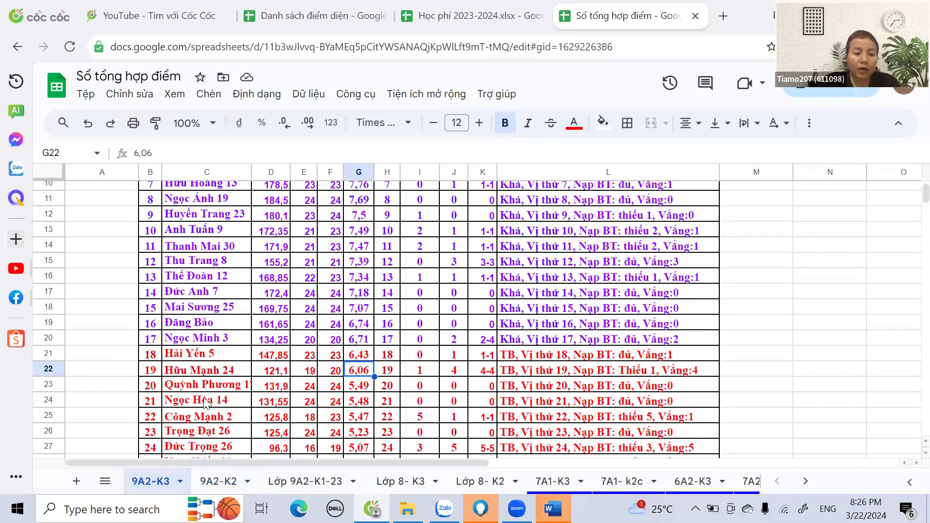
click(206, 388)
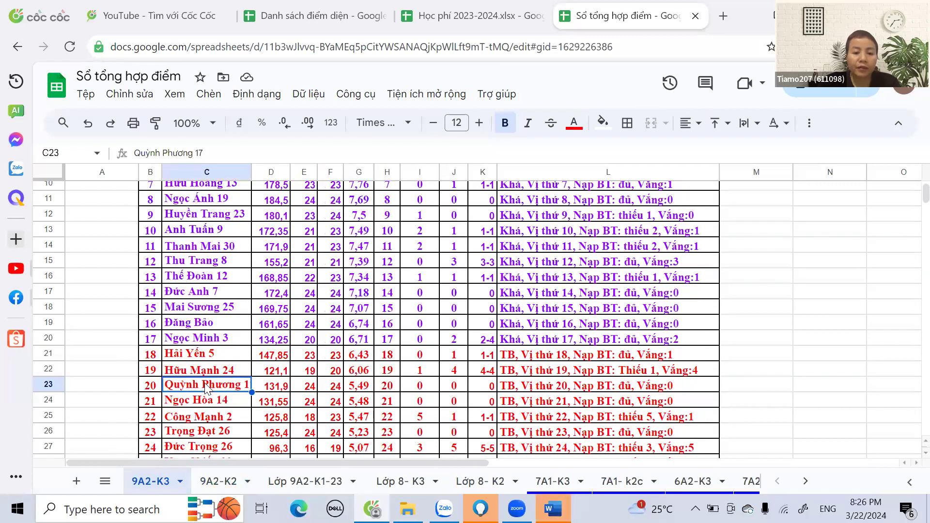
Step: Follow the term 3 twenty-first-place student from row 24 of 9A2-K3 through row 12 of Lớp 9A2-K1-23 and row 25 of 9A2-K2, and return to term 3
scroll(206, 388, down, 2)
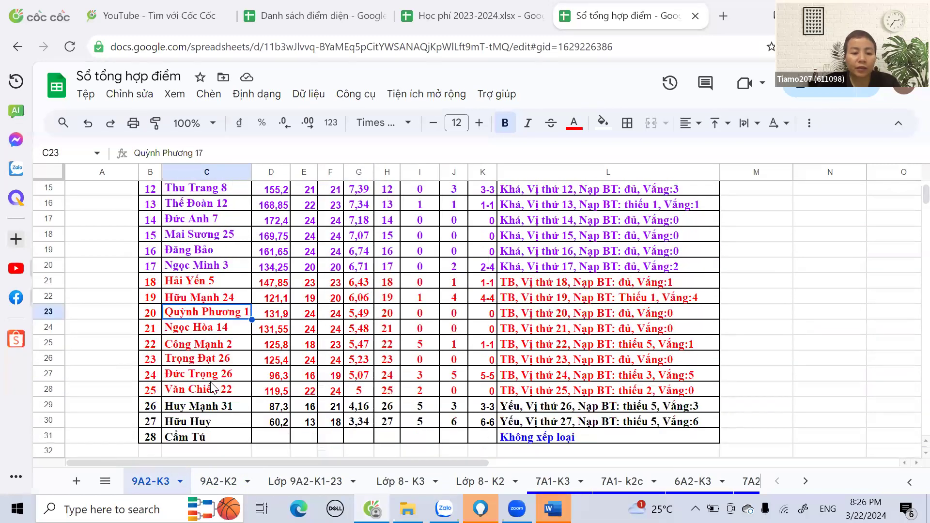
click(191, 332)
click(286, 482)
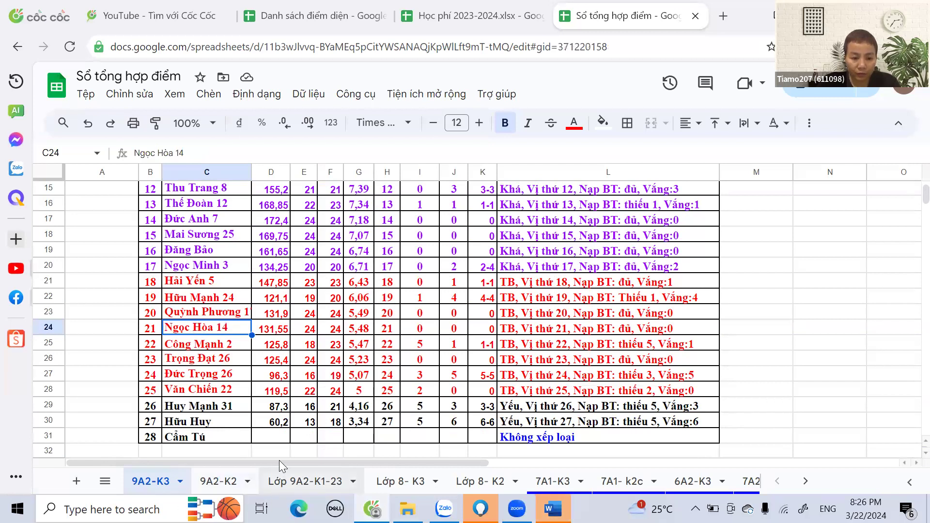
scroll(207, 286, up, 2)
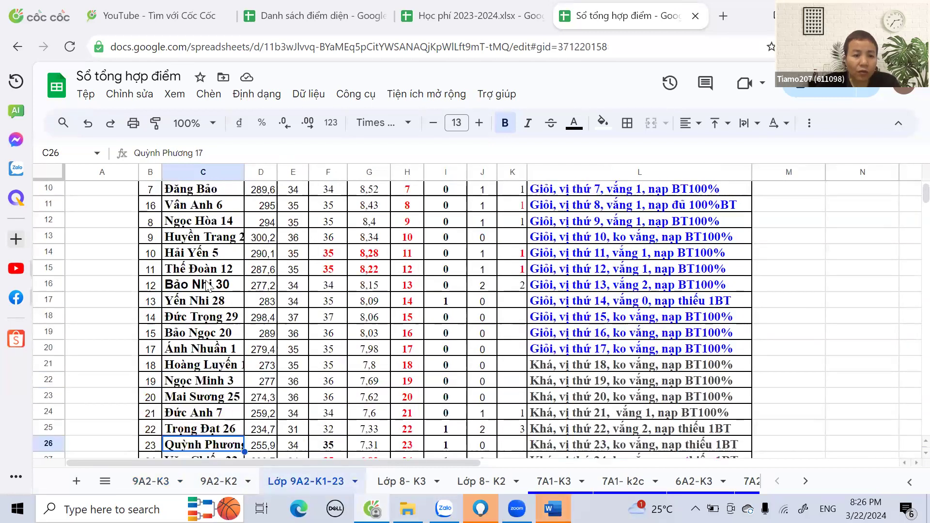
scroll(208, 286, up, 3)
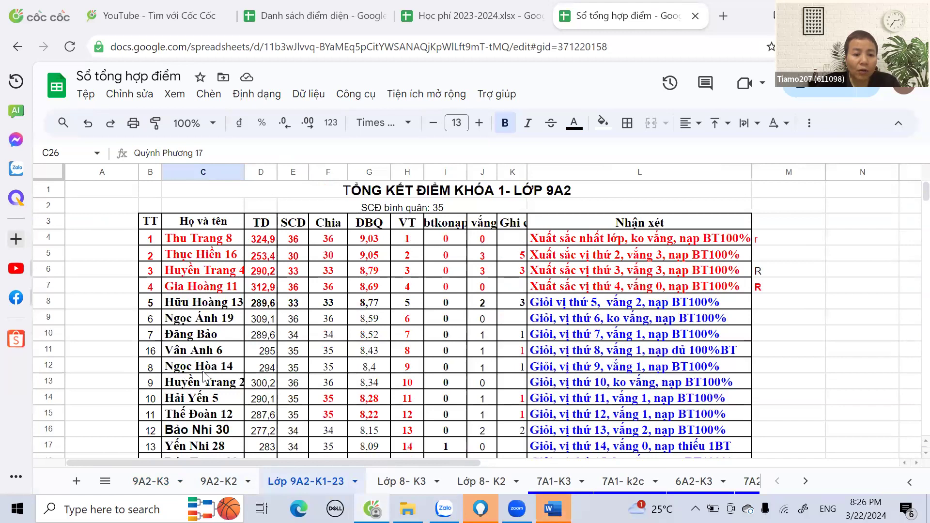
click(49, 365)
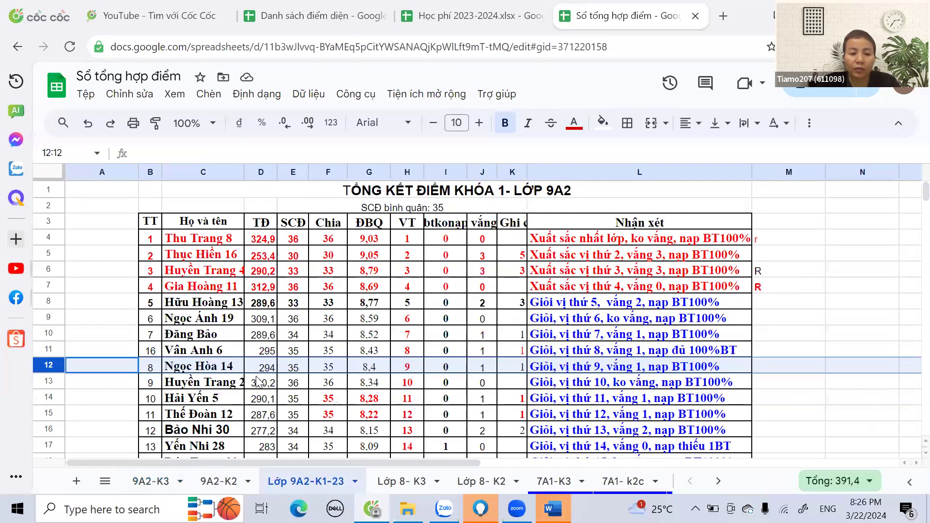
click(226, 479)
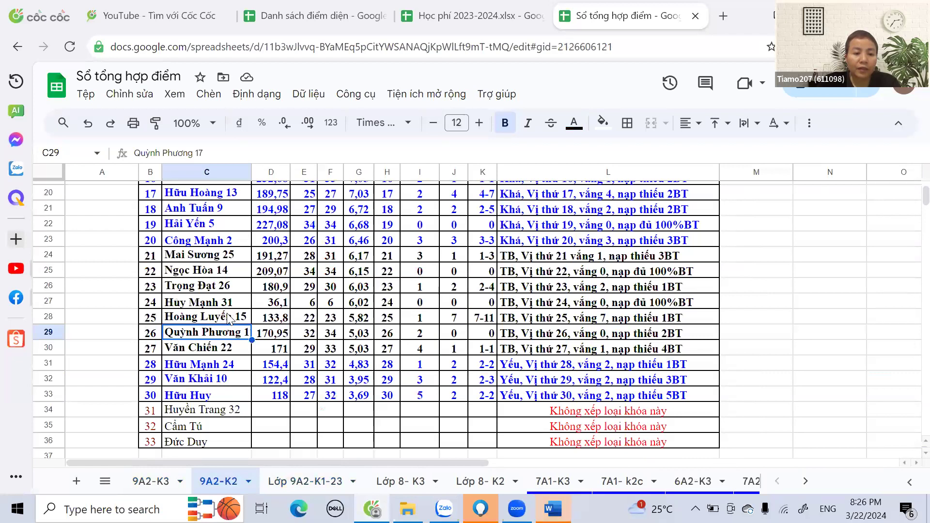
click(193, 276)
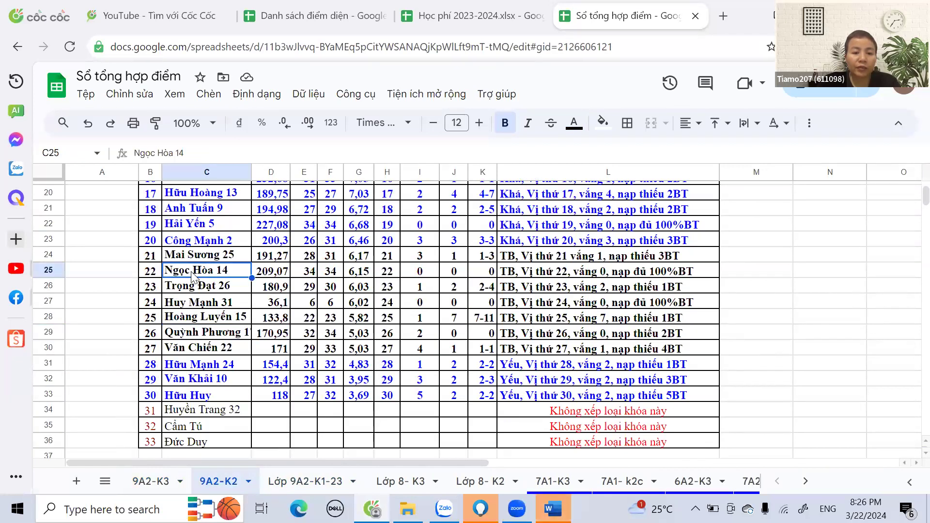
click(152, 483)
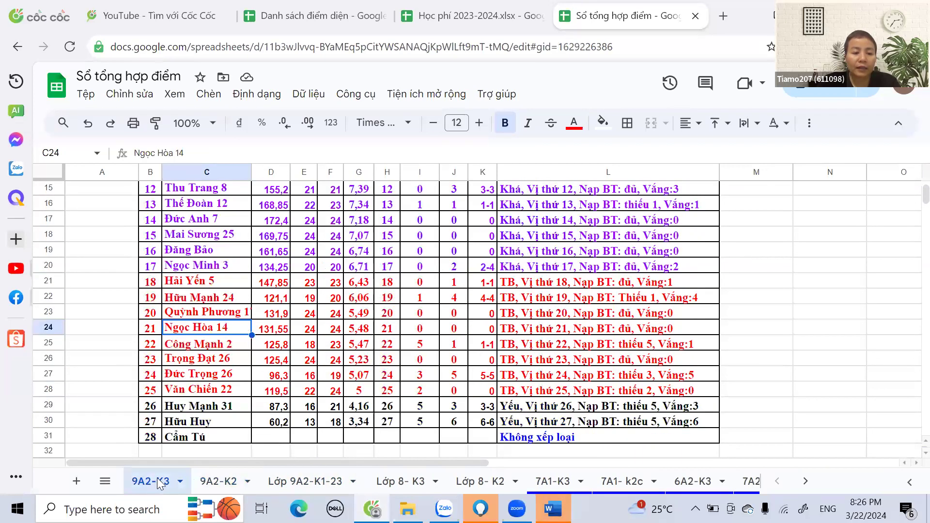
Step: Check the missing-homework counts of the twenty-second- and twenty-sixth-place students in I25 and I29 of 9A2-K3, and reselect the name in C25
click(187, 344)
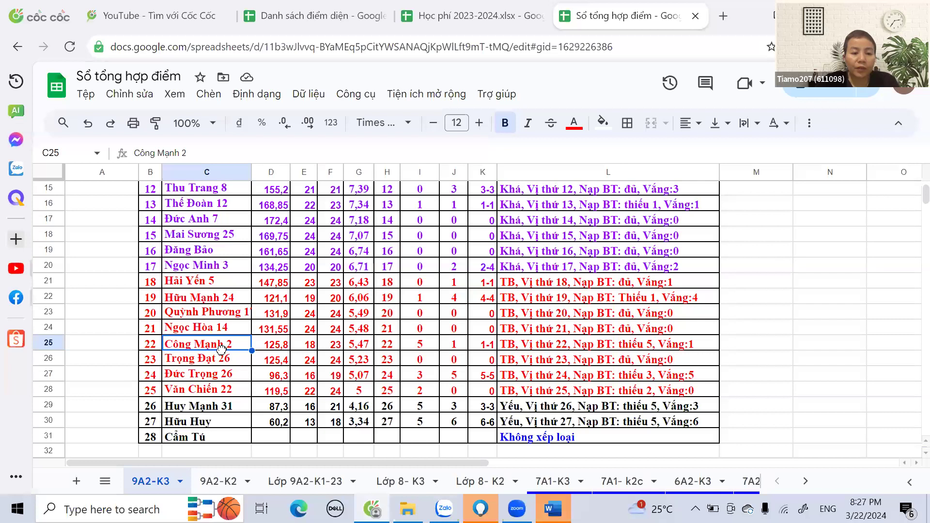
click(435, 345)
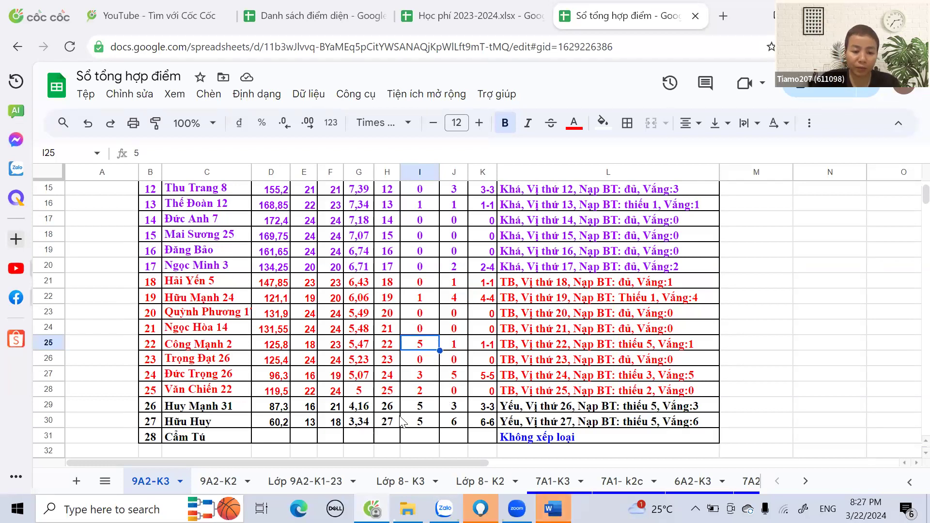
click(421, 410)
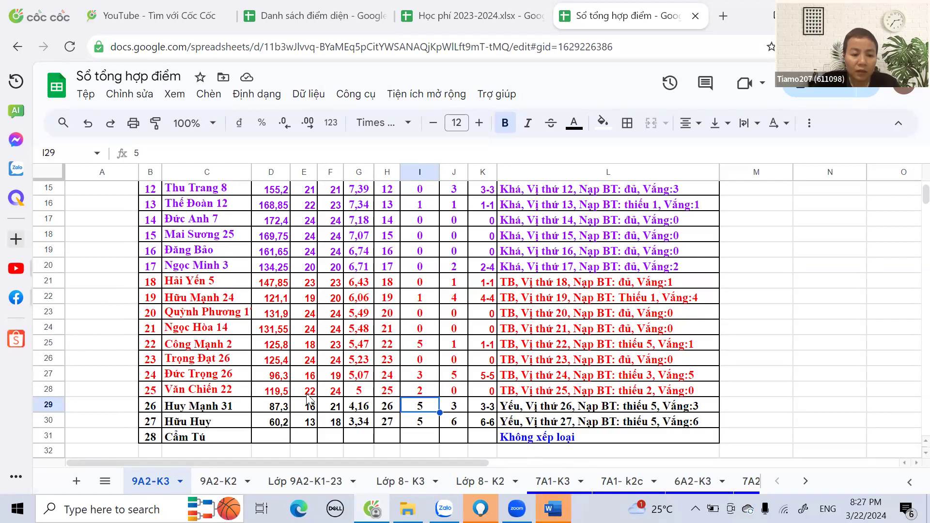
click(201, 407)
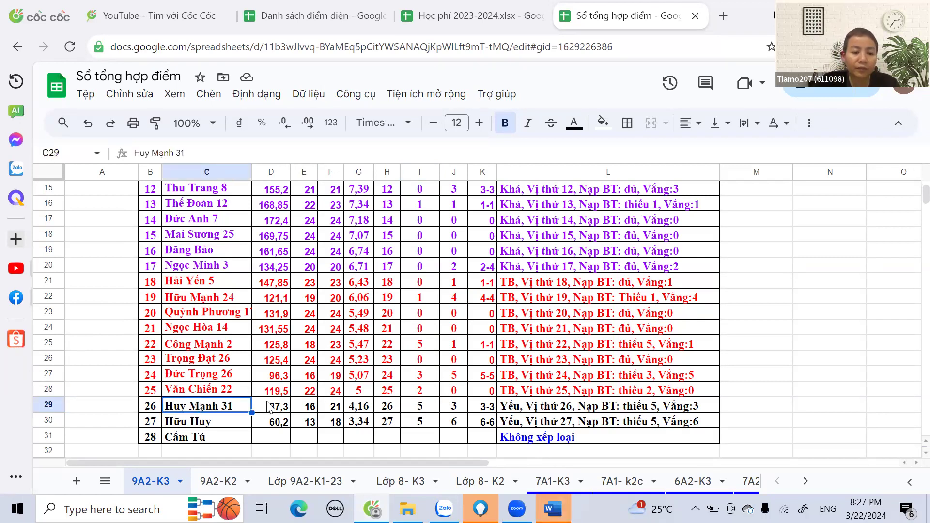
click(225, 345)
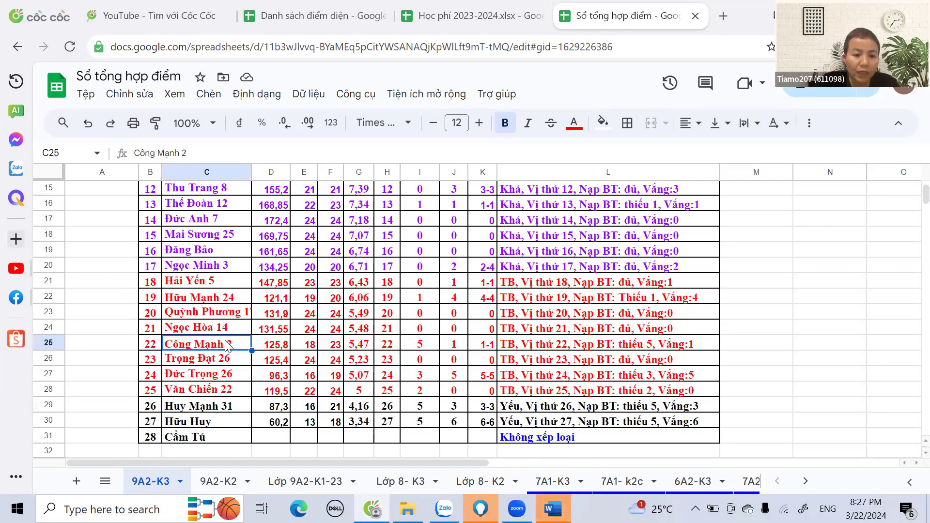
Step: Check the missing-homework count, absences and remark of the twenty-second-place student in I25, J25 and L25 of 9A2-K3
click(410, 346)
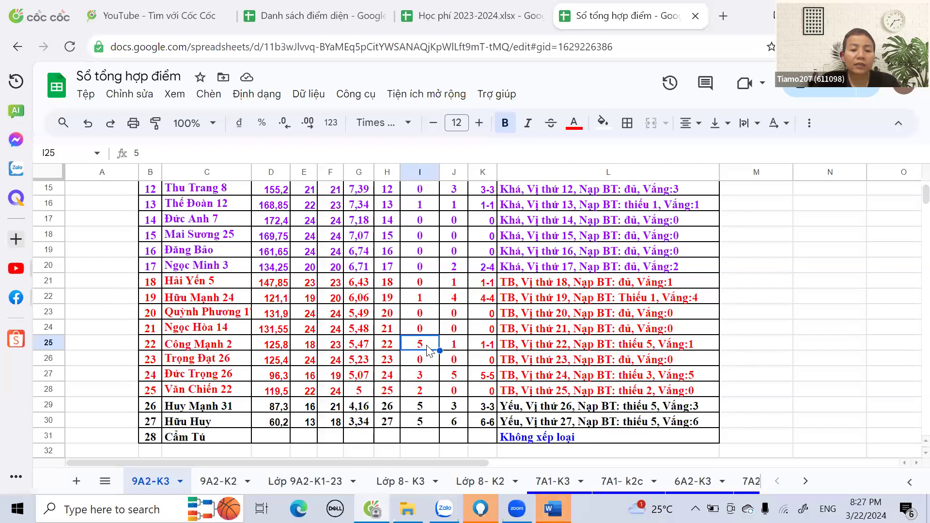
click(455, 349)
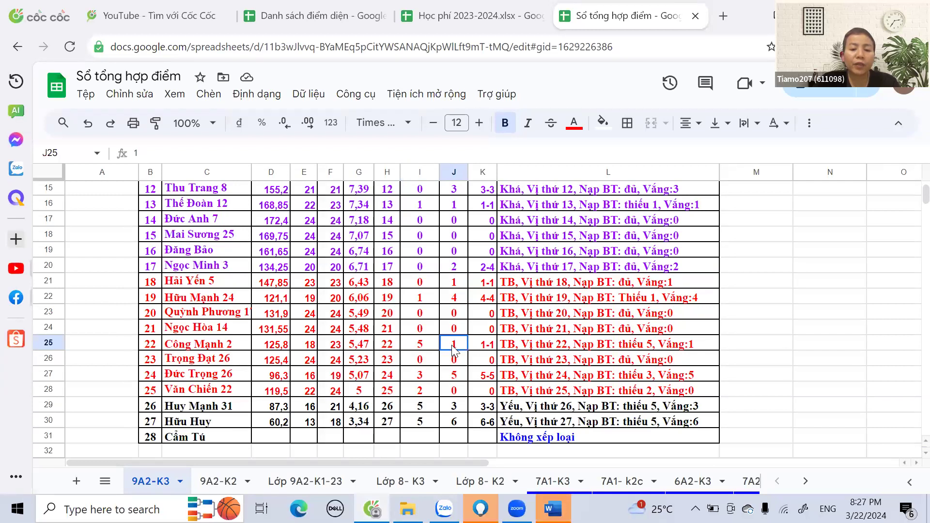
click(528, 349)
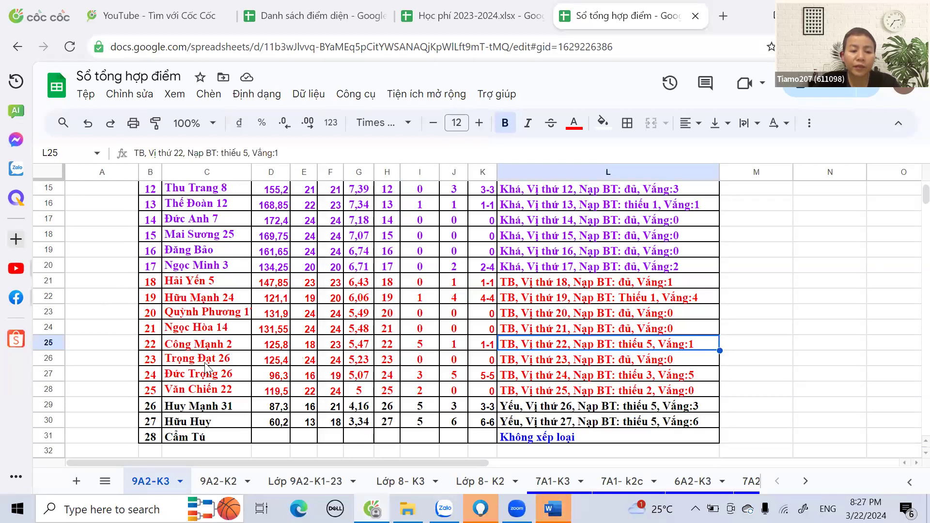
Step: Compare the term 3 twenty-third-place student in row 25 of Lớp 9A2-K1-23, row 26 of 9A2-K2 and G26 of 9A2-K3
click(319, 482)
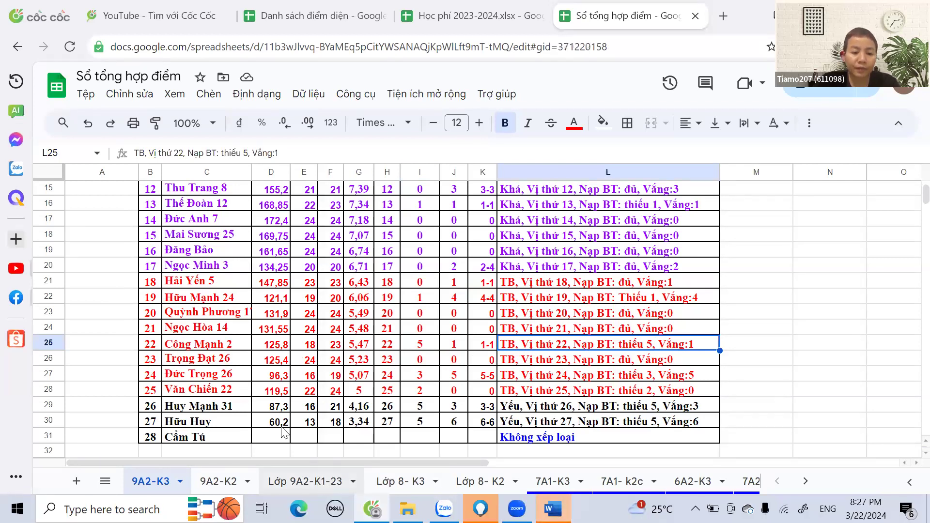
scroll(277, 423, down, 6)
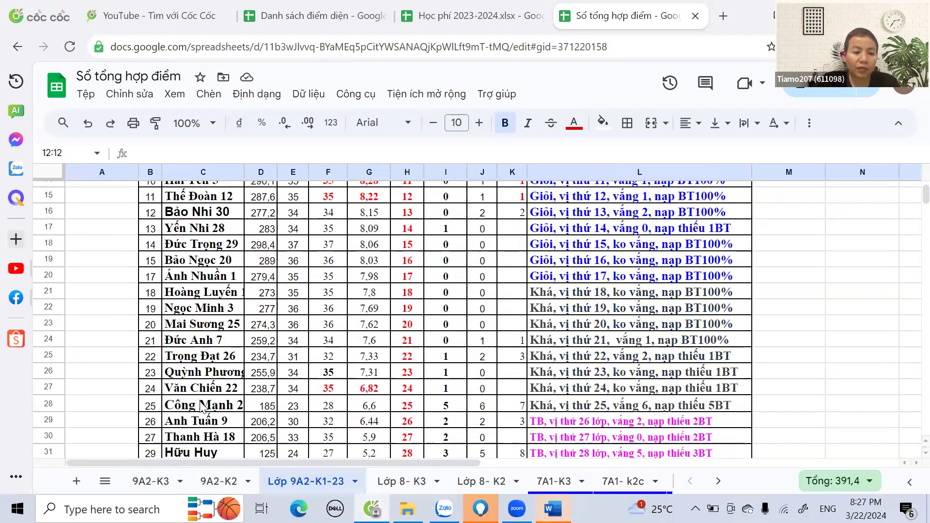
scroll(241, 358, up, 6)
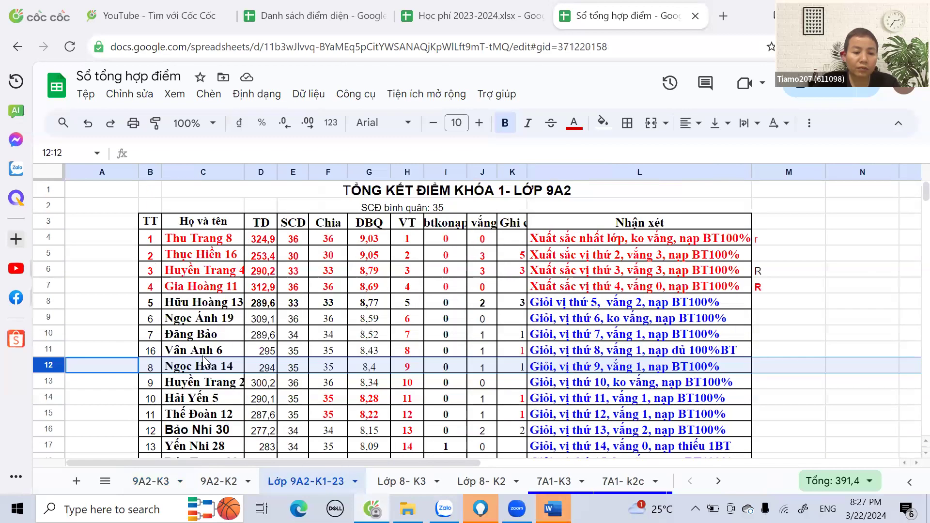
scroll(208, 364, down, 5)
click(206, 361)
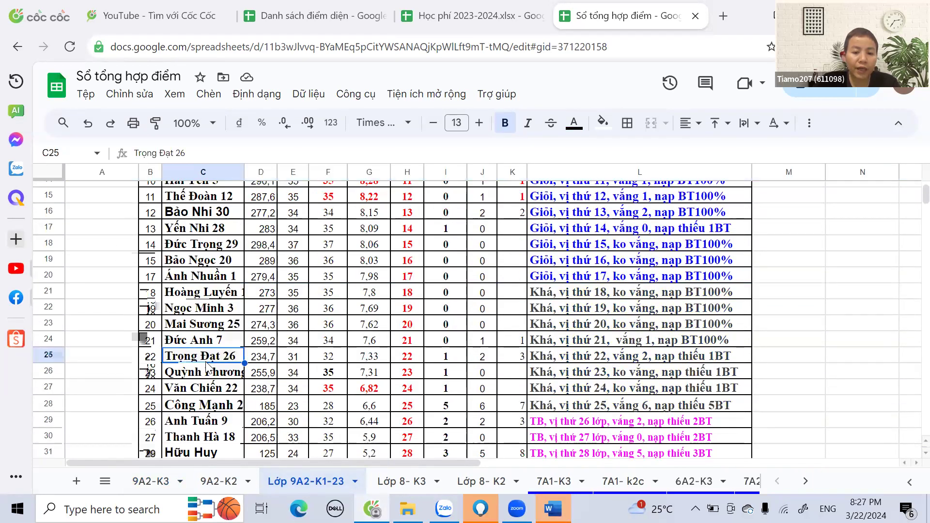
click(227, 482)
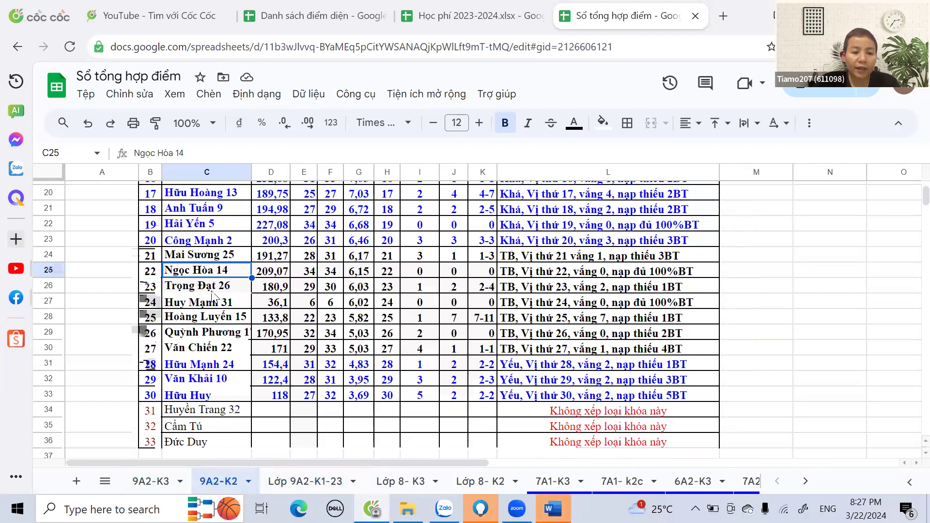
click(211, 289)
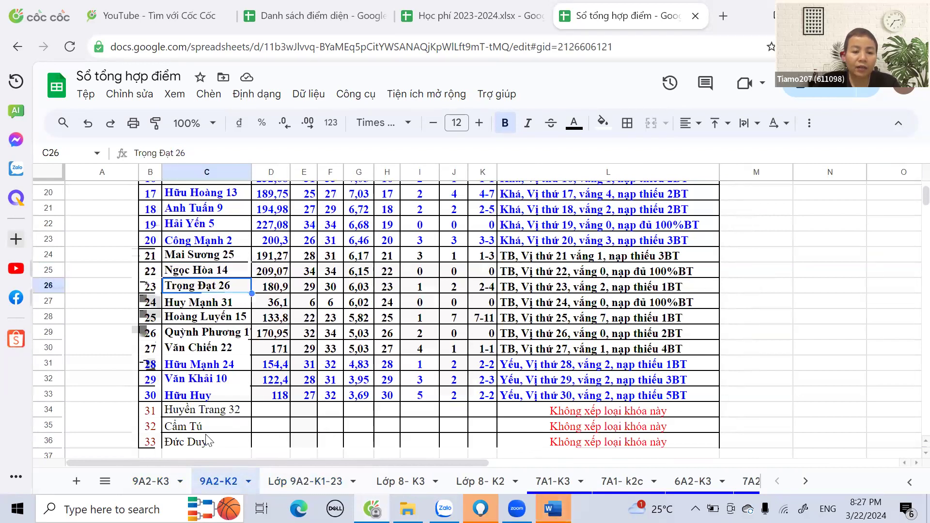
click(163, 481)
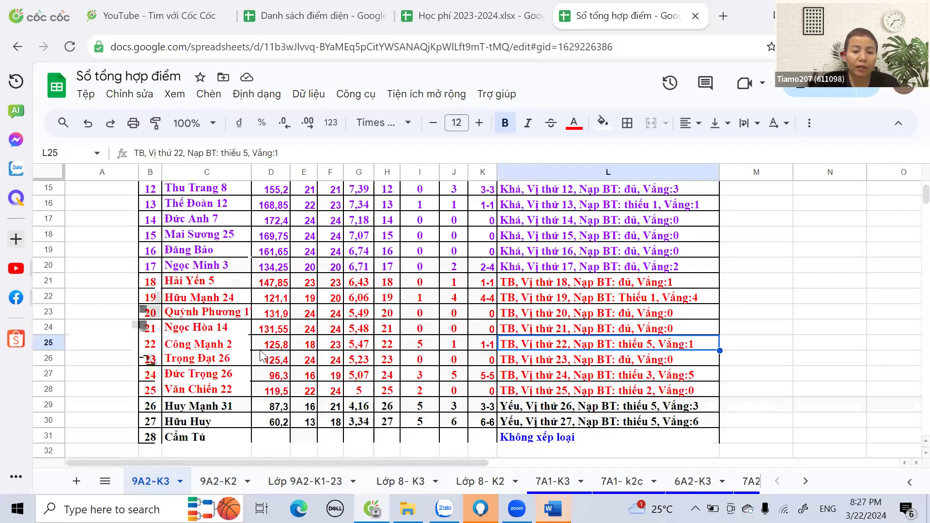
click(358, 362)
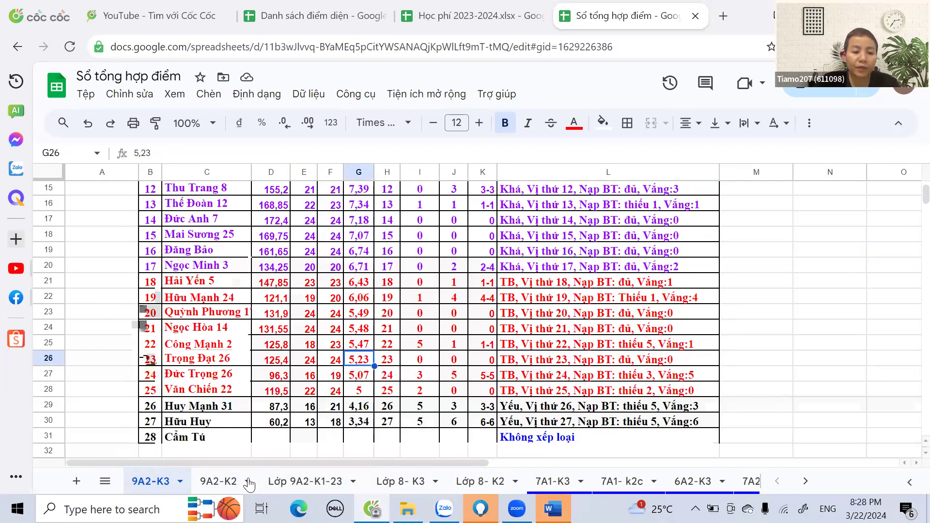
Step: Look through the Lớp 9A2-K1-23 ranking for the term 3 twenty-fourth-place student in row 18
click(303, 482)
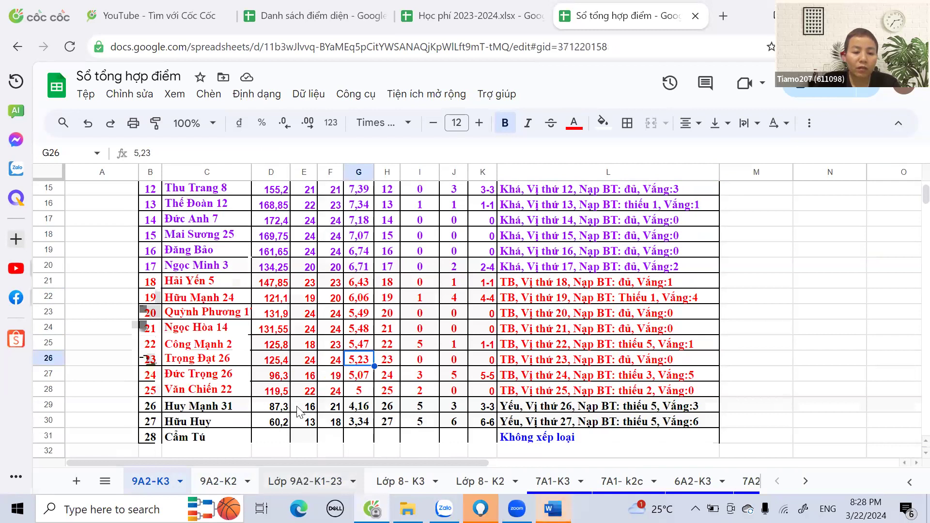
scroll(214, 331, up, 5)
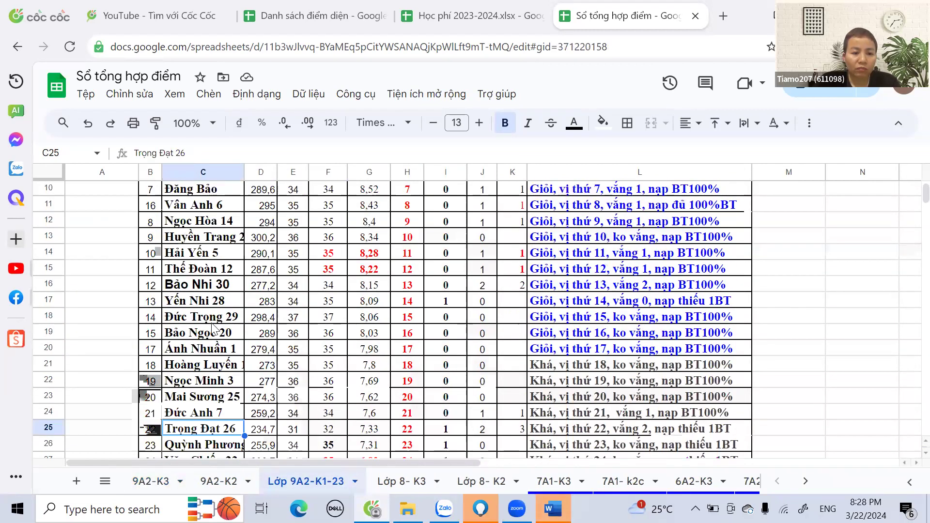
scroll(215, 331, down, 6)
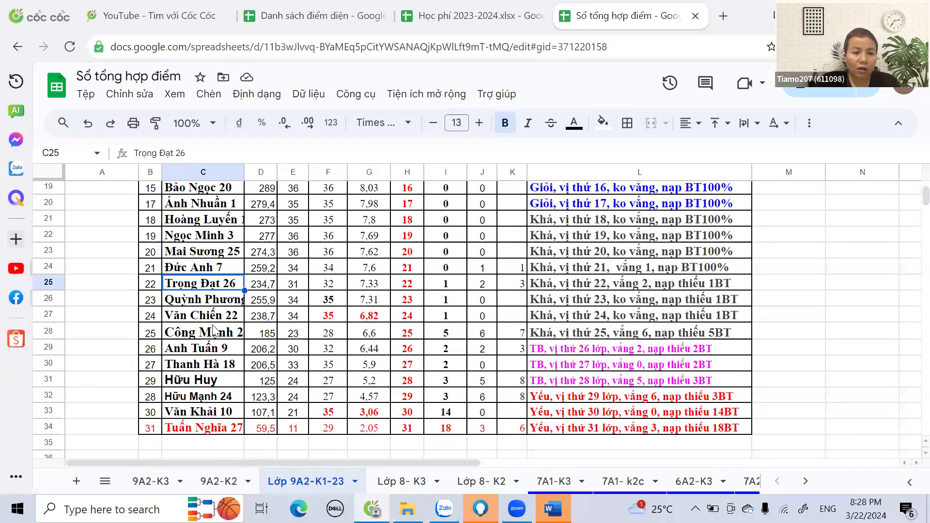
scroll(220, 334, up, 5)
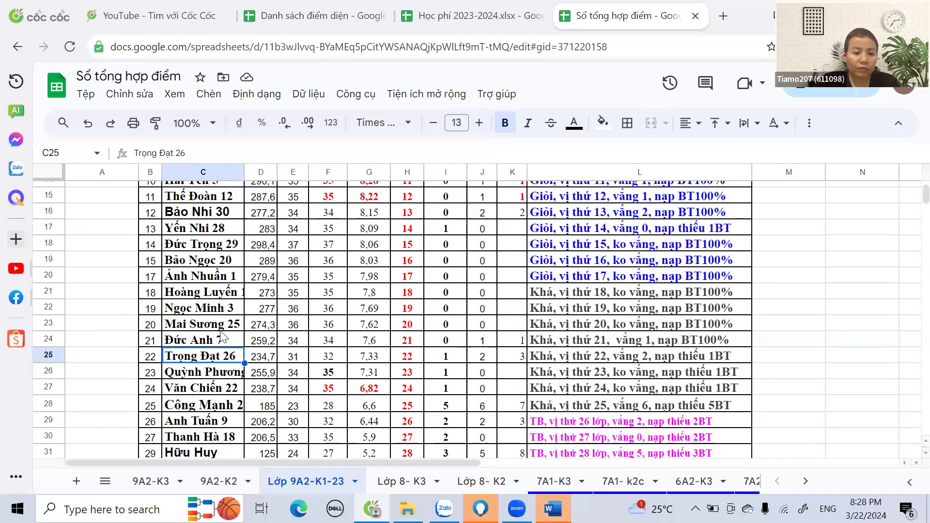
scroll(221, 334, up, 2)
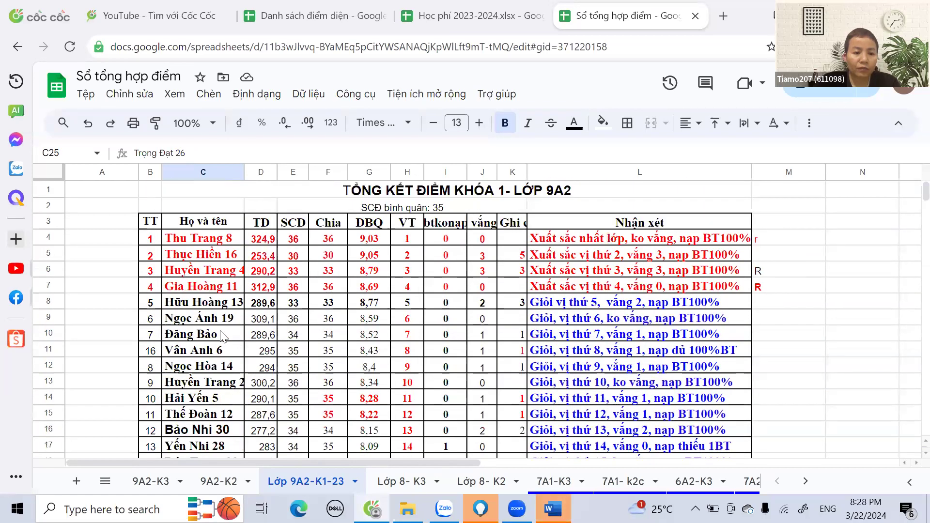
scroll(228, 345, down, 2)
scroll(228, 345, down, 2)
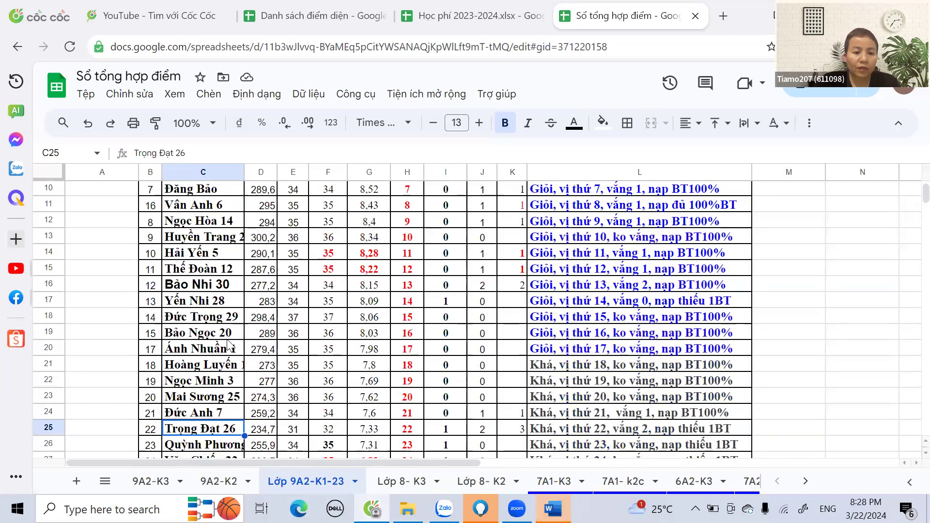
Step: Select the term 3 twenty-fourth-place student's name in C17 of 9A2-K2 and in C27 of 9A2-K3 to compare rankings
click(218, 481)
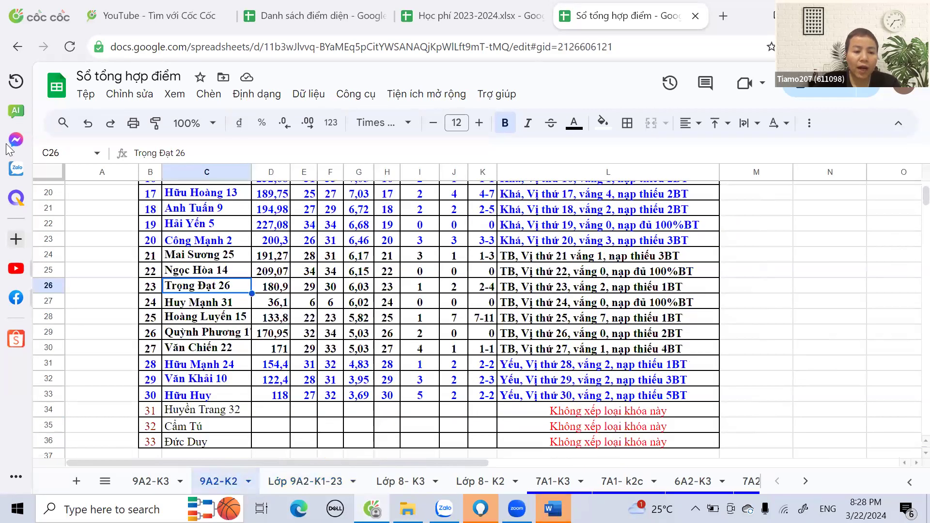
scroll(214, 284, up, 3)
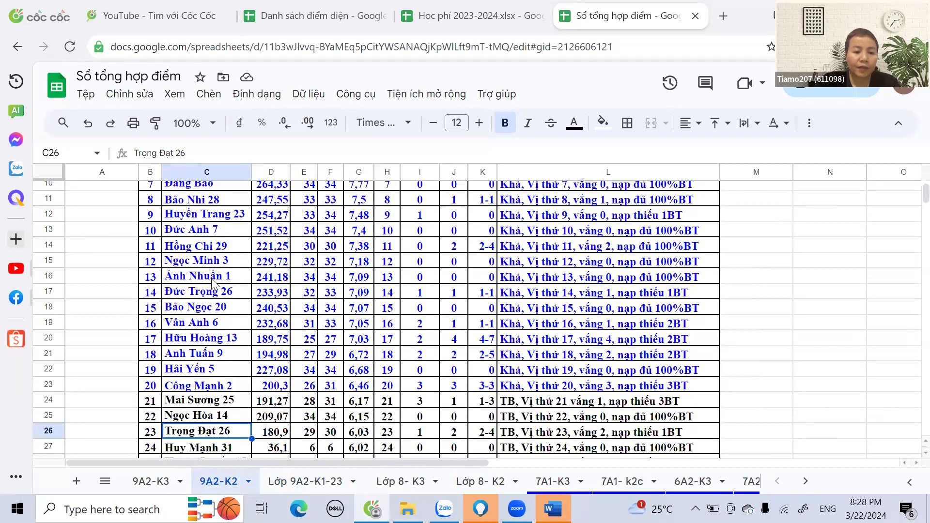
click(202, 293)
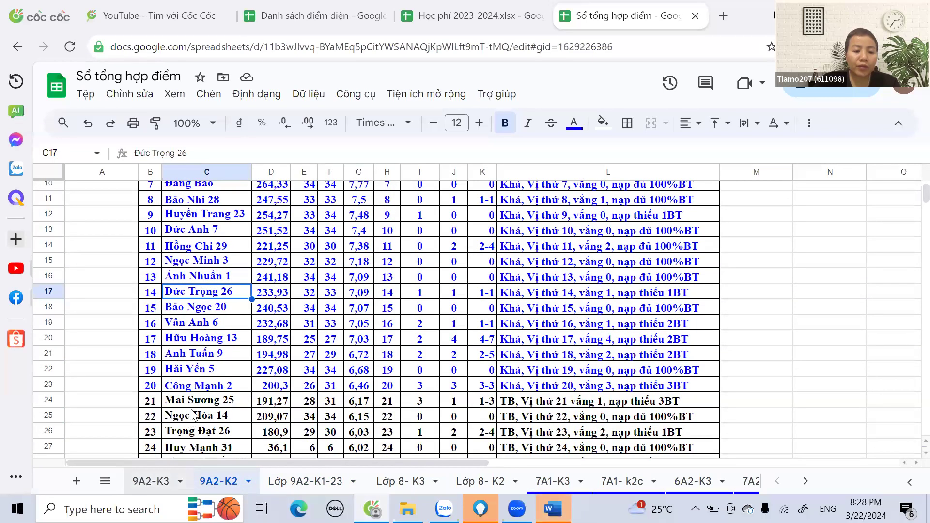
key(ctrl+shift+Page_Up)
click(184, 379)
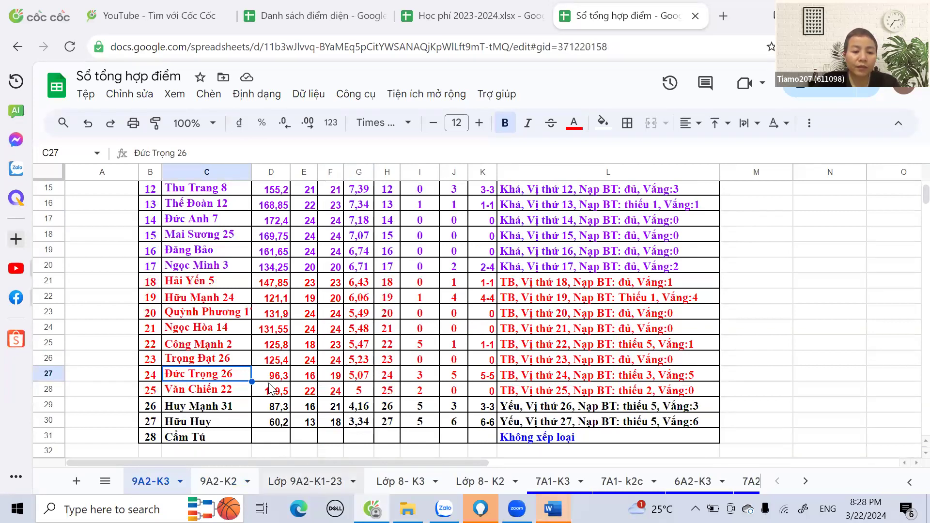
Step: Look up the term 3 twenty-fifth-place student in row 27 of Lớp 9A2-K1-23
key(ctrl+shift+Page_Down)
key(ctrl+shift+Page_Down)
scroll(265, 383, down, 2)
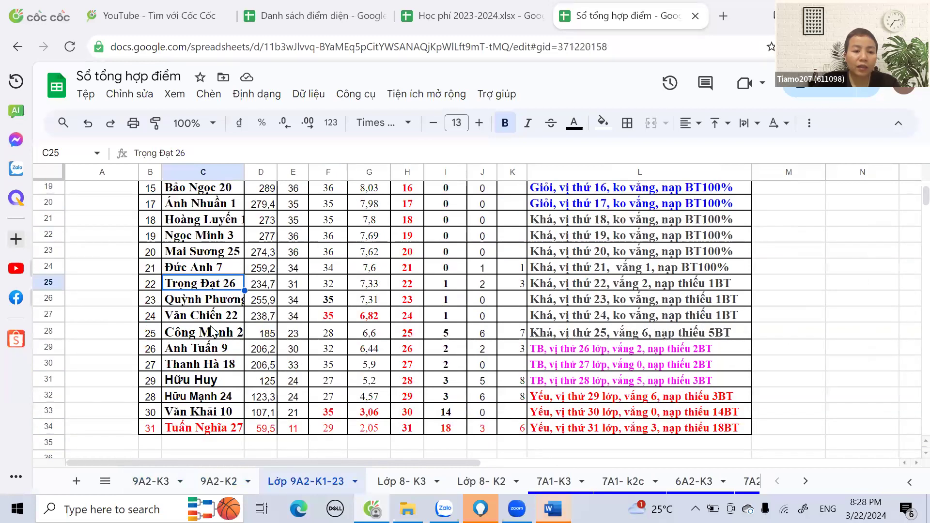
Step: Search the 9A2-K2 ranking for the term 3 twenty-fifth-place student and select the name in C30
click(218, 482)
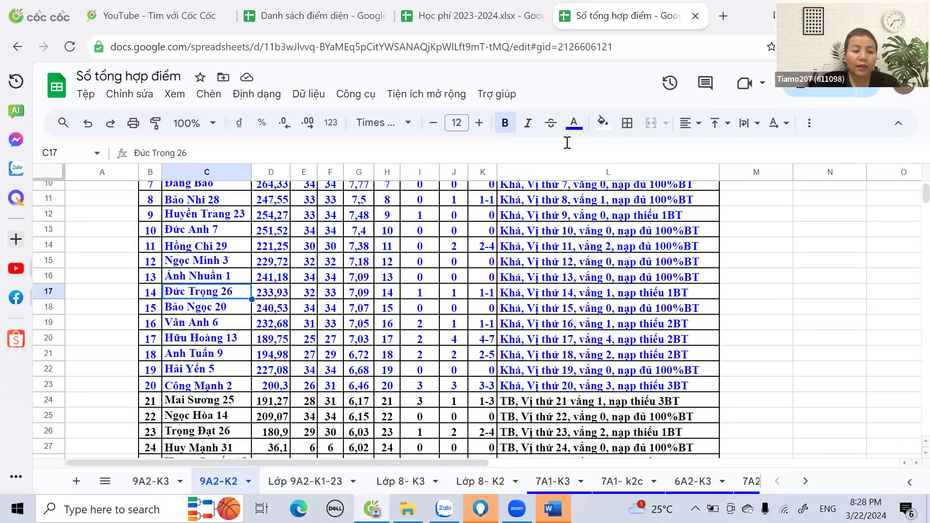
scroll(204, 244, up, 2)
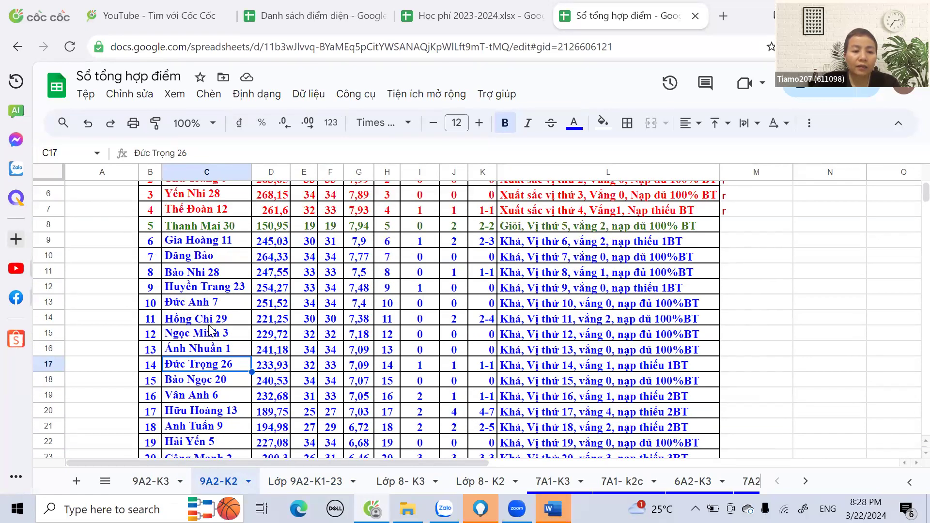
scroll(211, 331, down, 2)
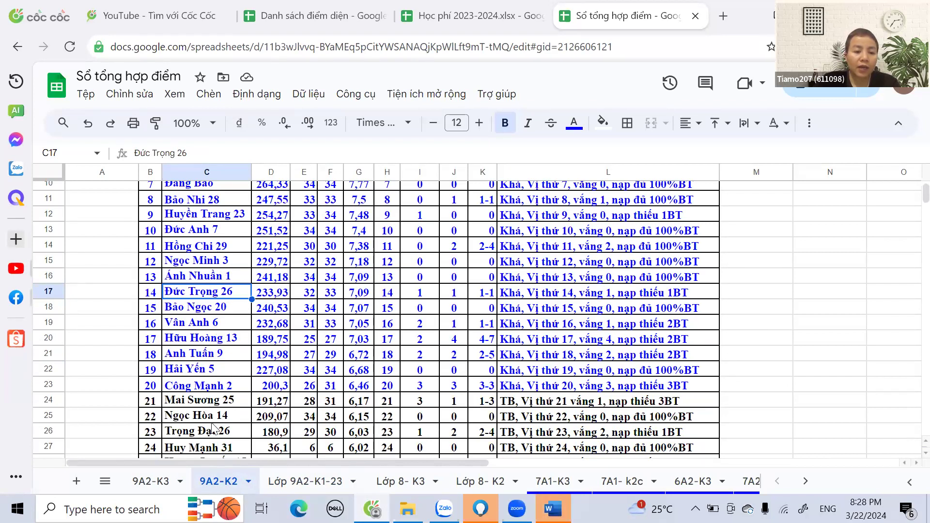
scroll(222, 402, down, 3)
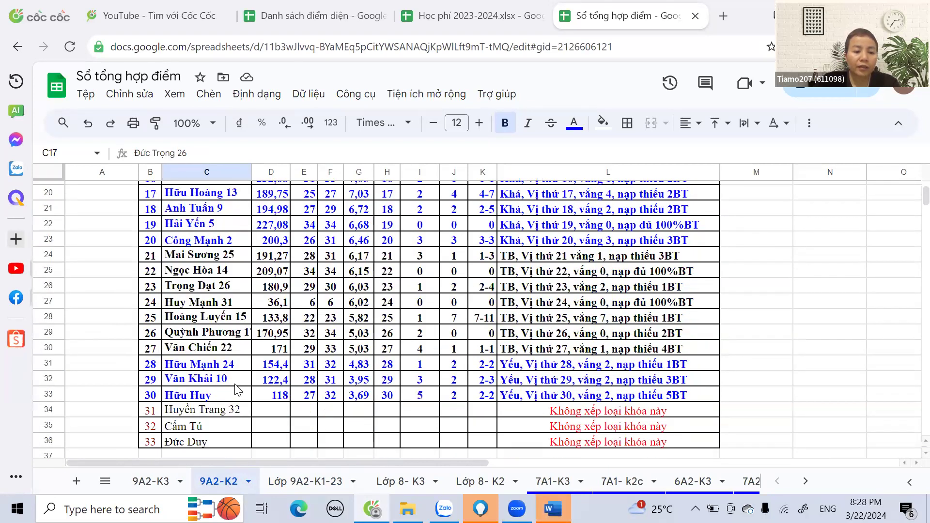
scroll(226, 388, up, 6)
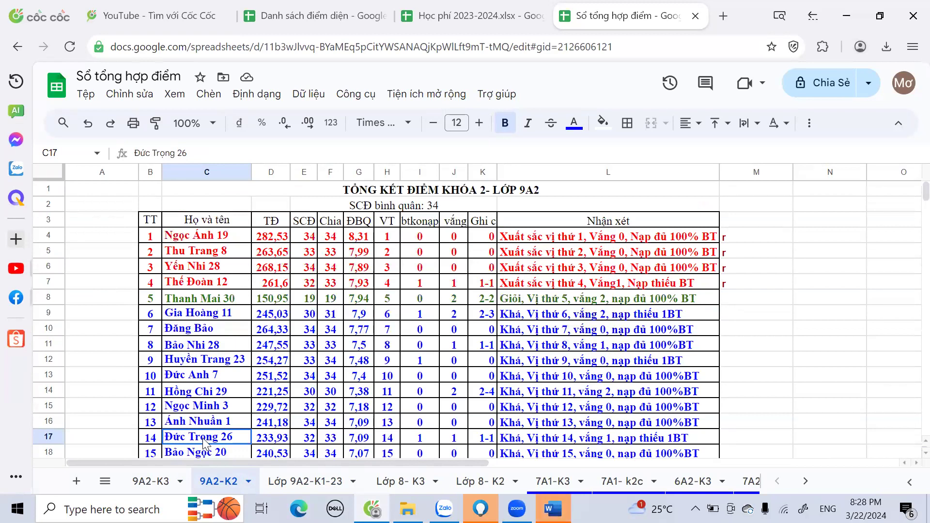
scroll(203, 438, down, 3)
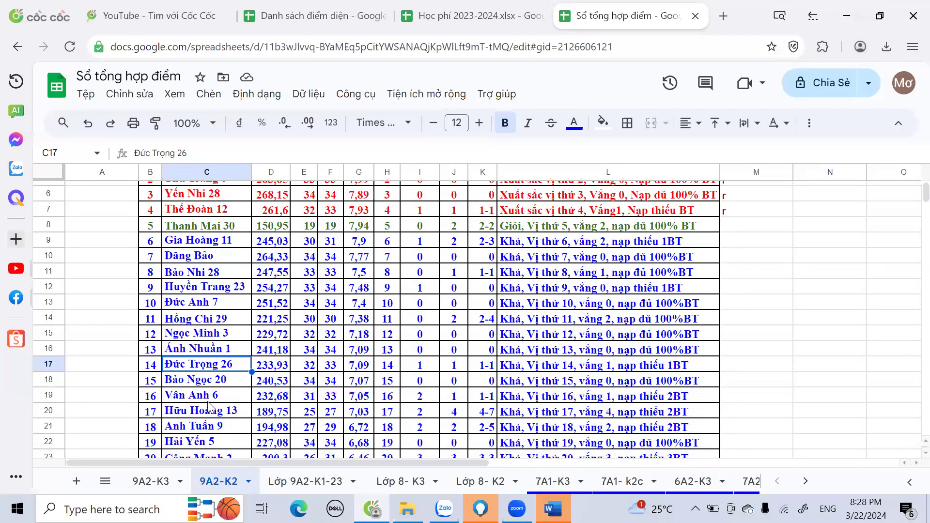
click(204, 415)
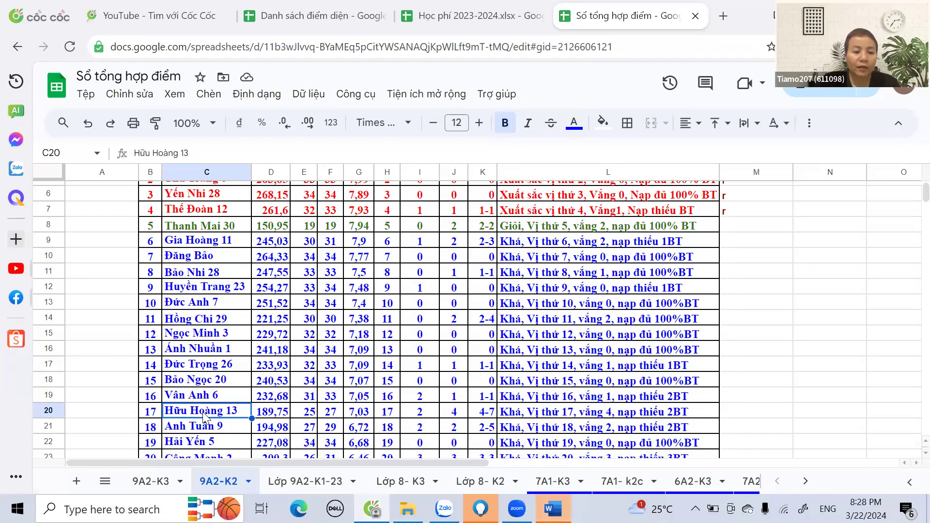
scroll(204, 417, down, 5)
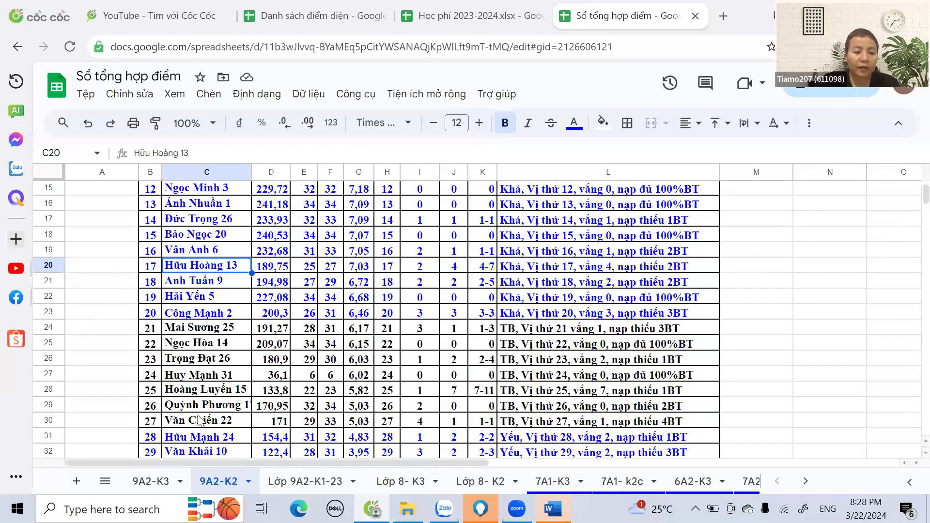
click(204, 421)
Step: Select the twenty-fifth-place student's name in C28 of 9A2-K3 and check the average in G28
click(165, 483)
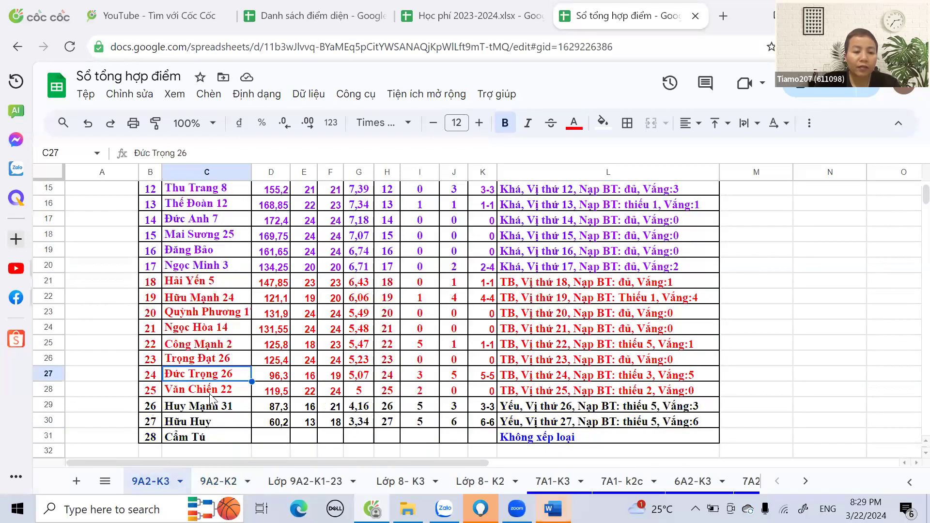
click(209, 394)
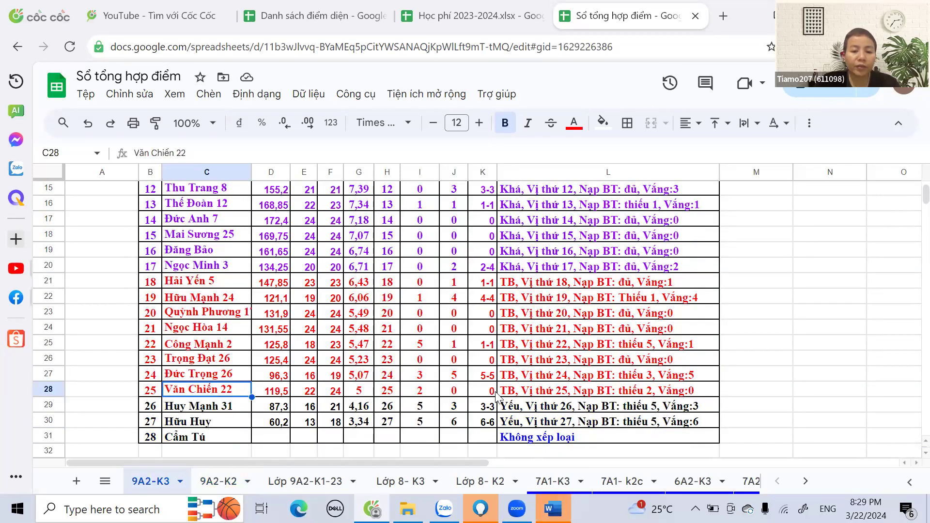
click(362, 395)
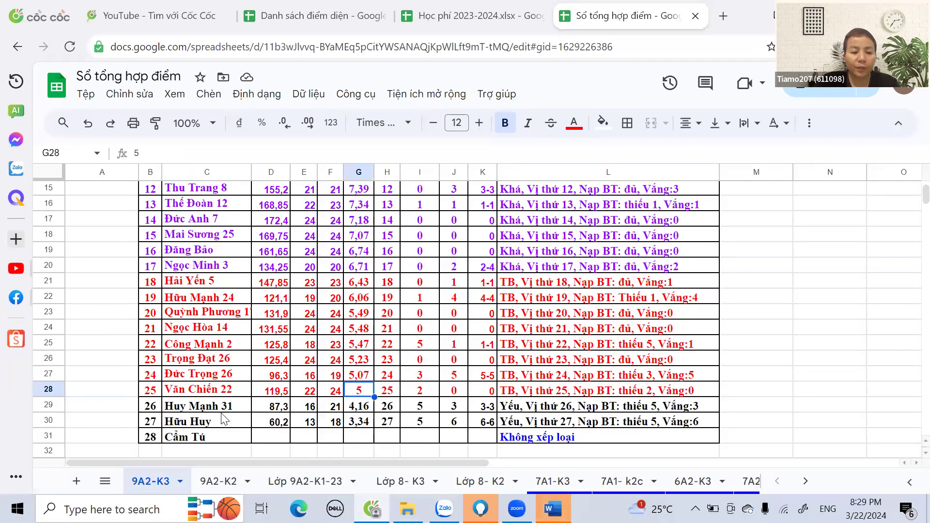
Step: Look for the term 3 twenty-sixth-place student in Lớp 9A2-K1-23 and select that student's average in G27 of 9A2-K2
click(306, 482)
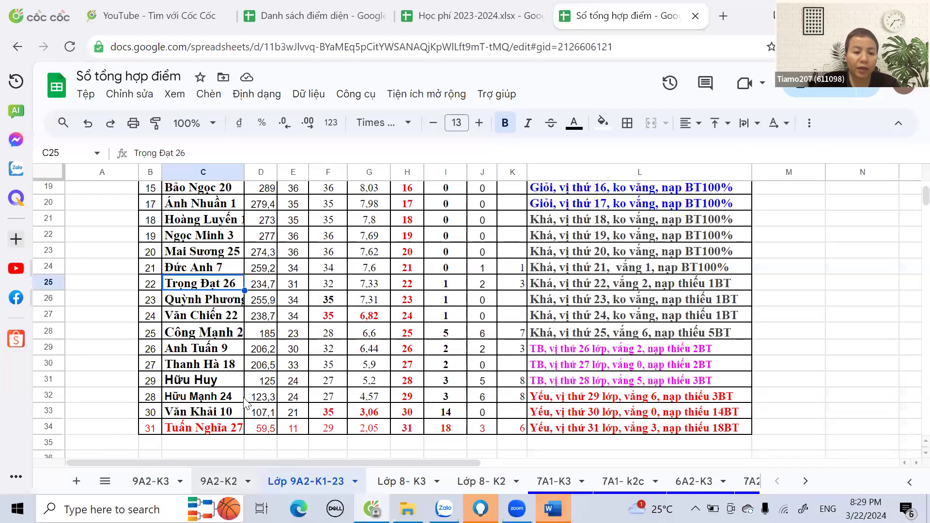
key(ctrl+shift+Page_Up)
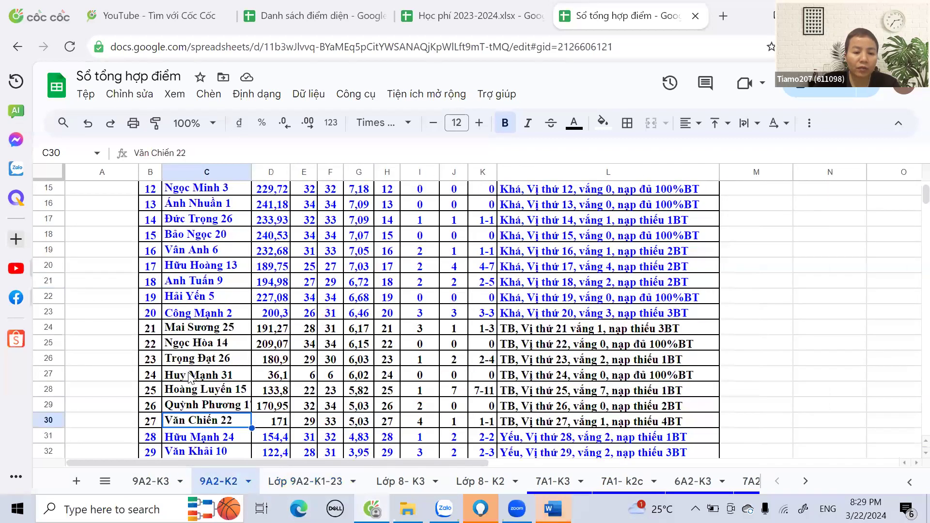
click(355, 379)
Step: Check the missing-homework counts and absence dates of the twenty-sixth- and twenty-seventh-place students in columns I and K of 9A2-K3, rows 29 and 30
key(ctrl+shift+Page_Up)
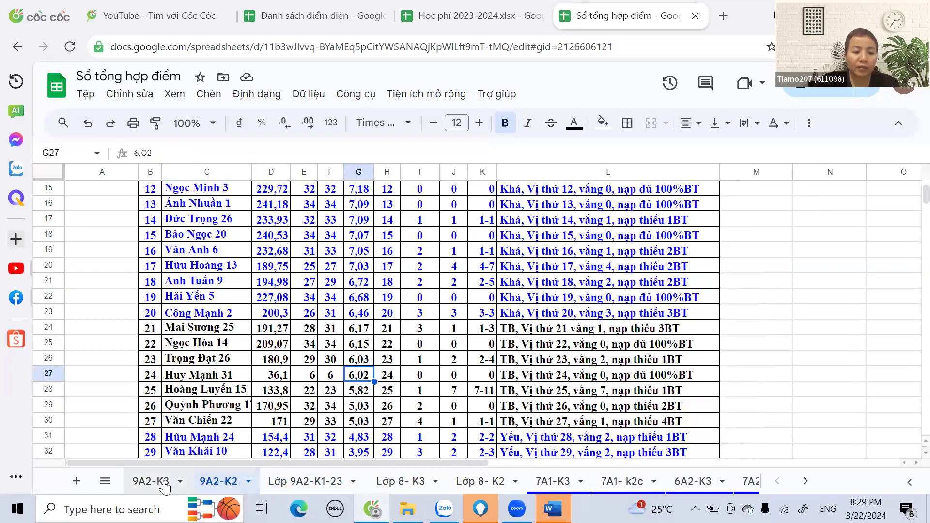
click(421, 410)
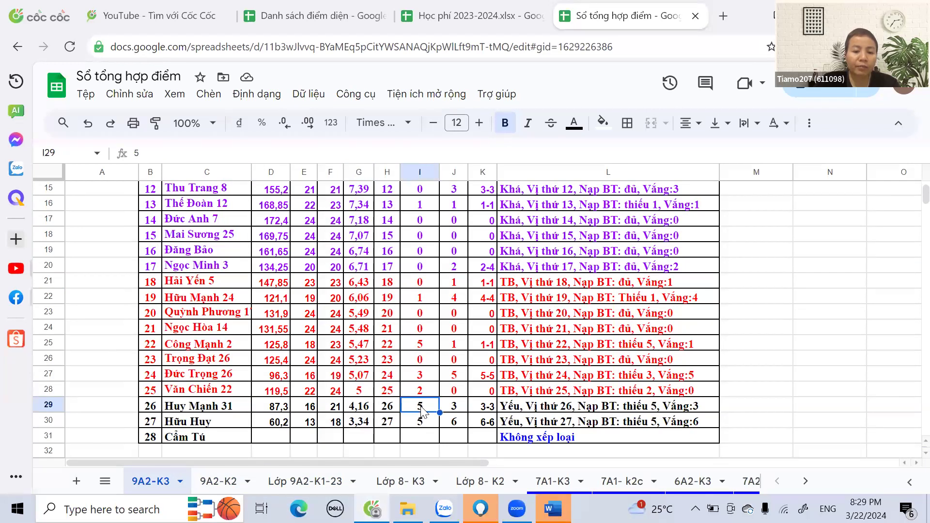
click(484, 411)
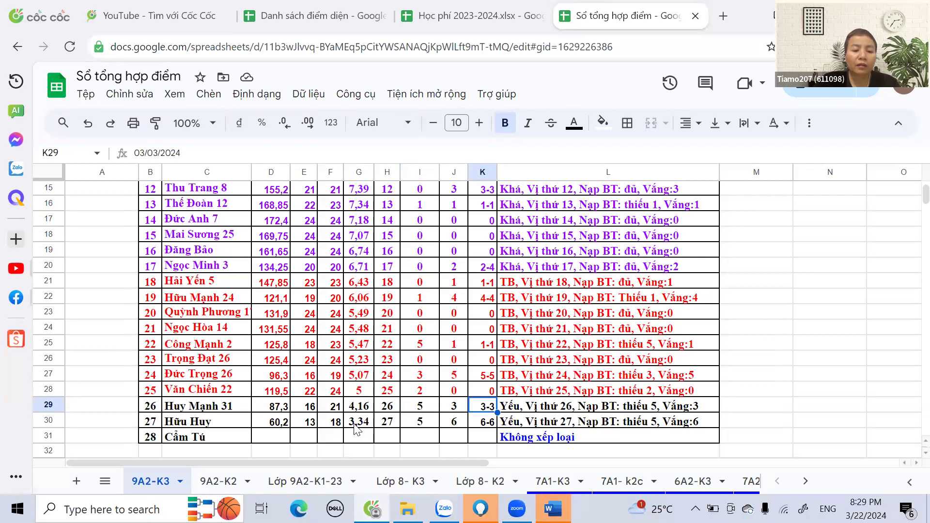
click(429, 410)
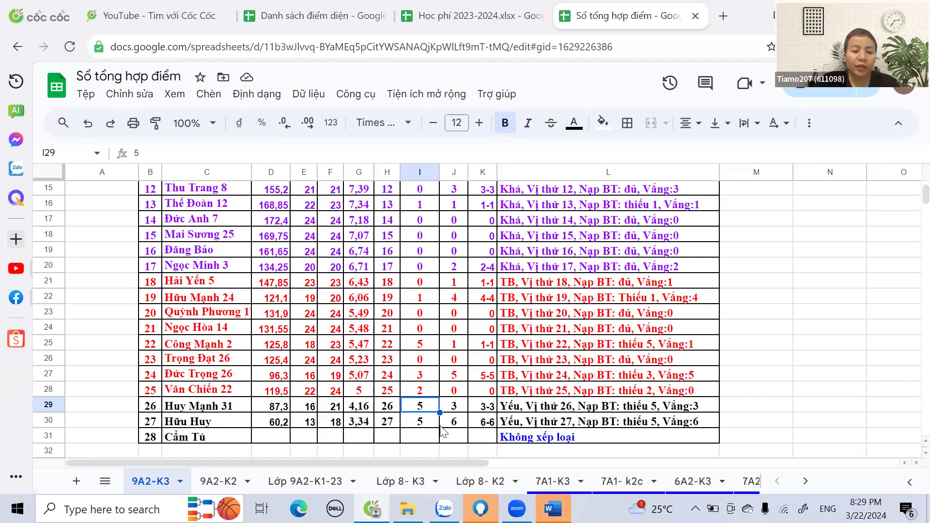
click(477, 426)
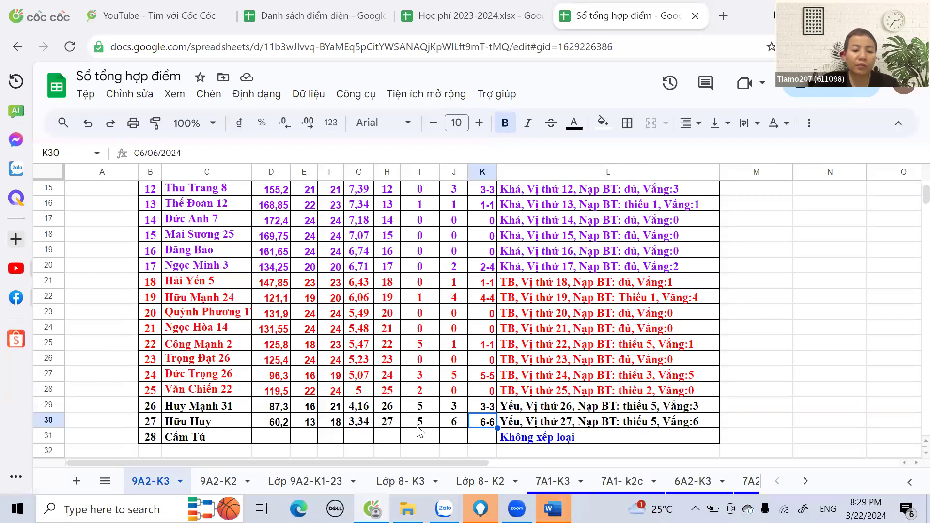
click(420, 425)
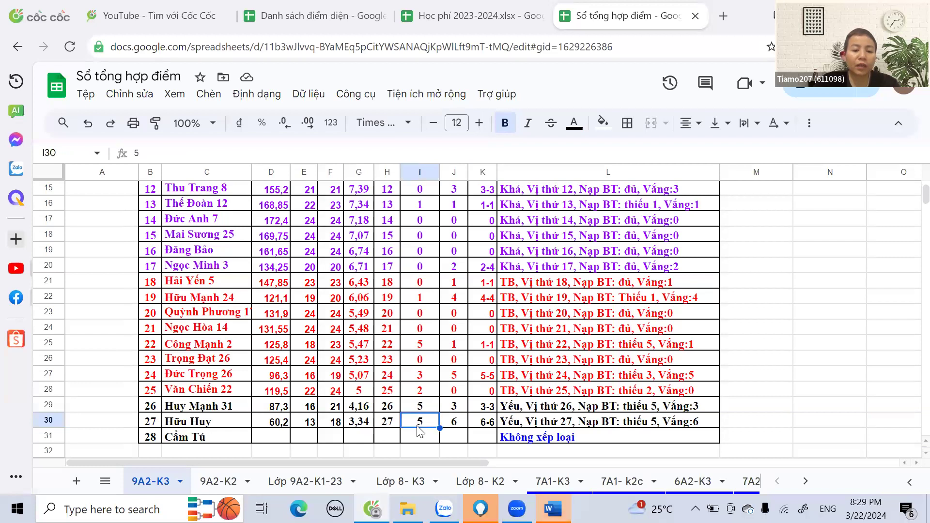
Step: Select the term 3 twenty-seventh-place student's name in C31 of Lớp 9A2-K1-23, C33 of 9A2-K2 and C30 of 9A2-K3
click(293, 481)
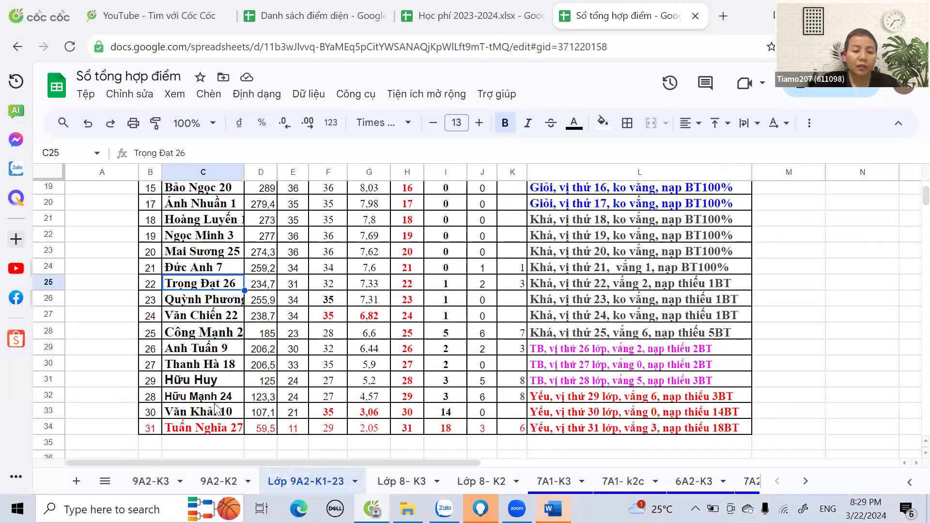
click(212, 384)
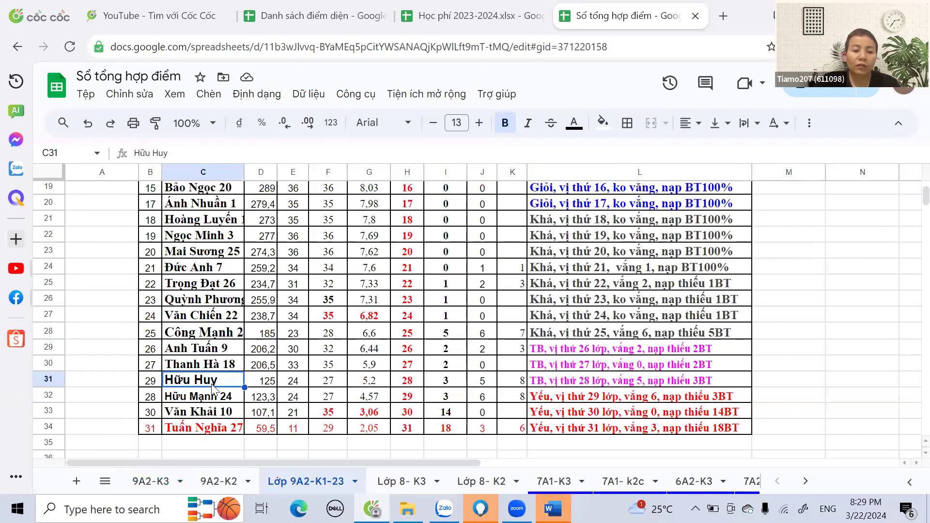
click(218, 481)
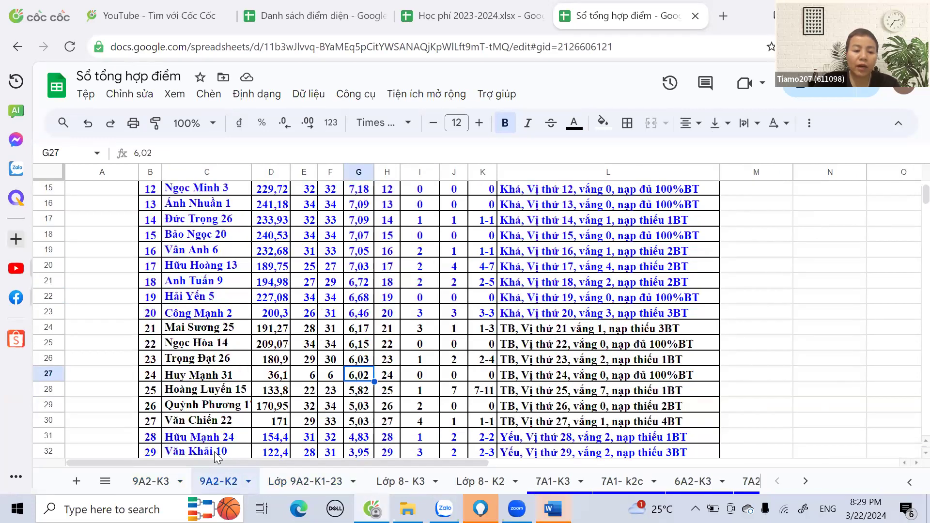
scroll(215, 422, down, 3)
click(209, 327)
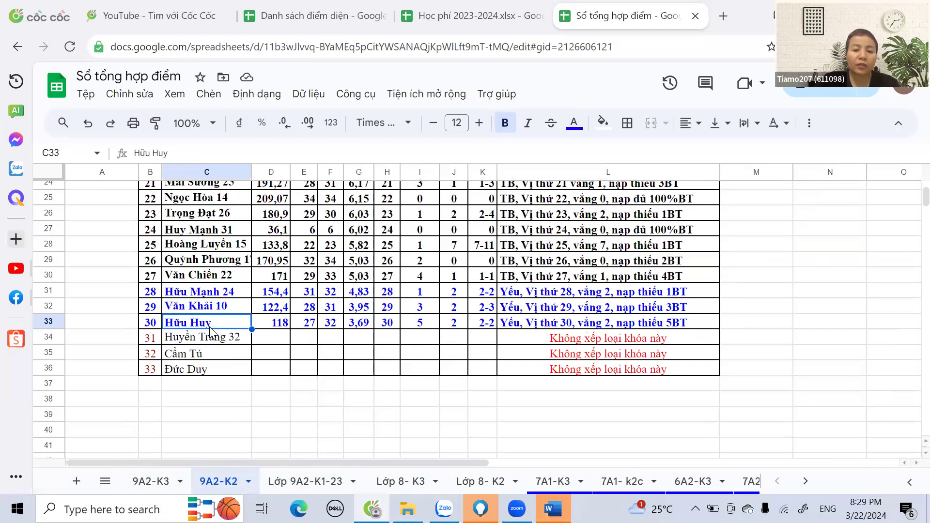
click(160, 482)
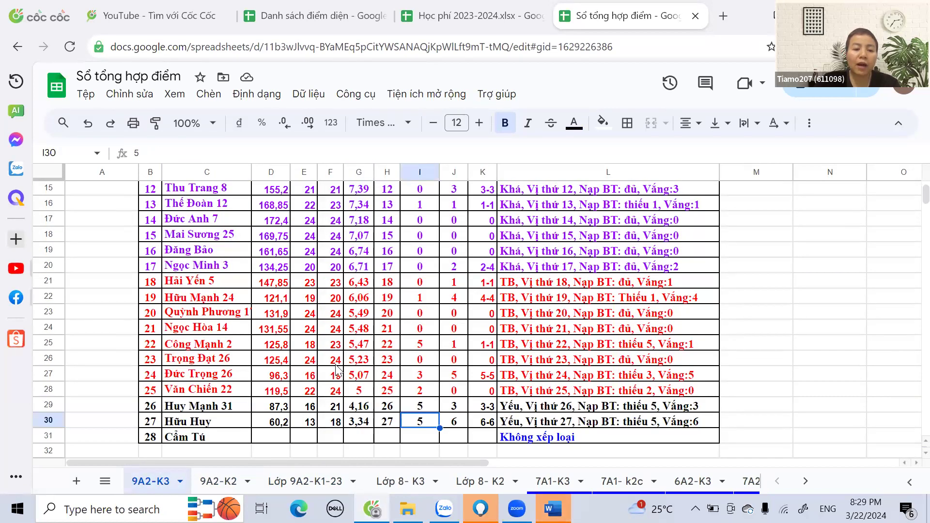
click(210, 422)
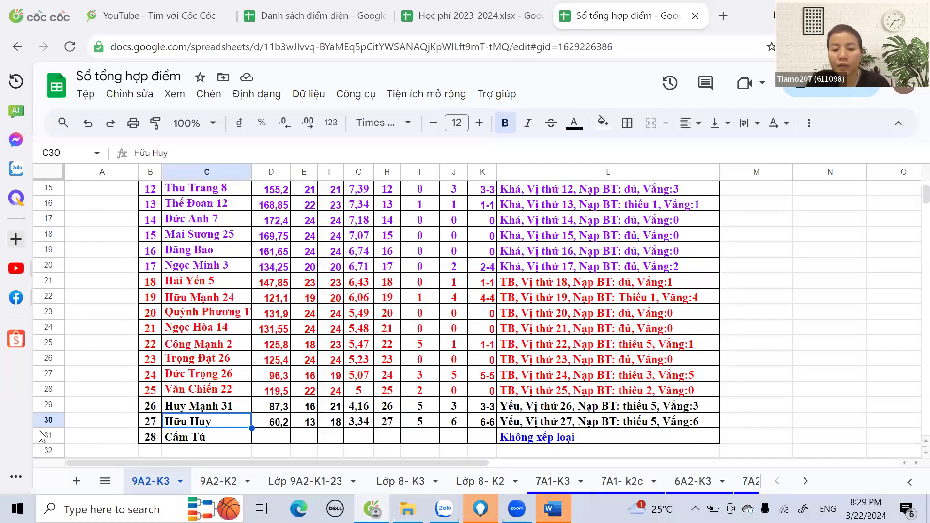
Step: Select the fourth-place student's missing-homework and absence counts in I7:J7 of 9A2-K3
scroll(561, 274, up, 5)
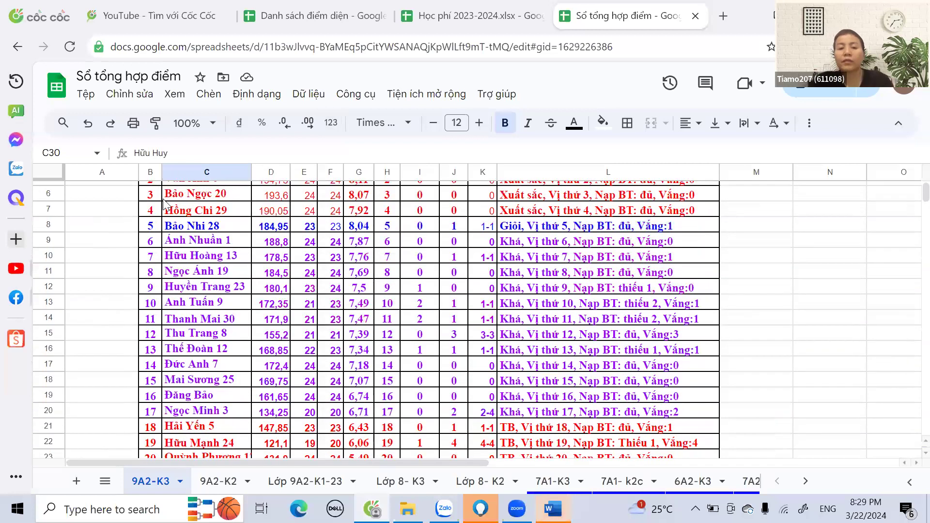
scroll(495, 235, down, 2)
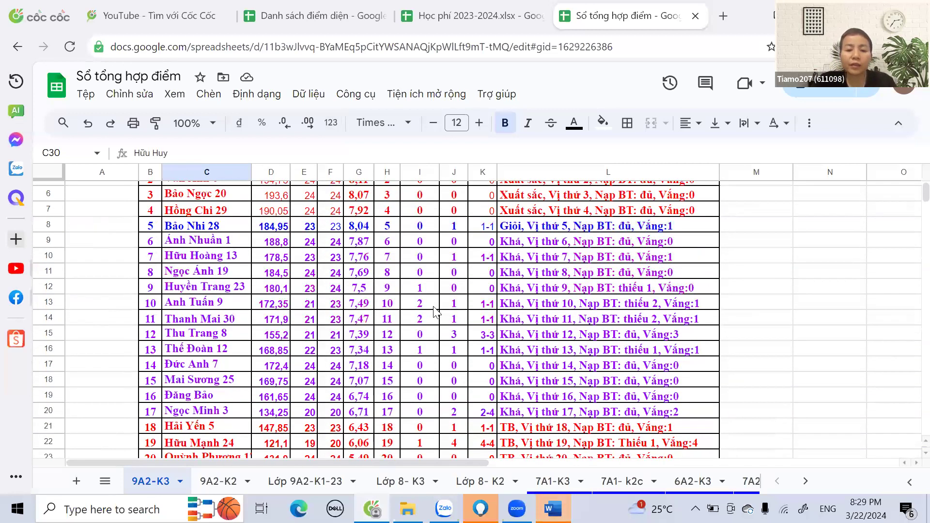
drag(415, 211, 463, 214)
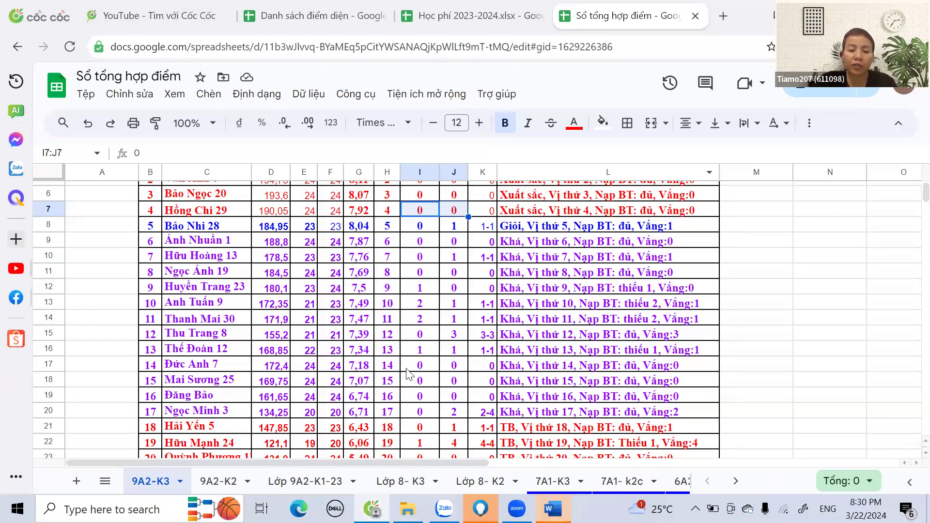
Step: Review the missing-homework counts in I27, I29 and I30, and select the range I11:I22
scroll(432, 390, down, 3)
scroll(433, 415, down, 3)
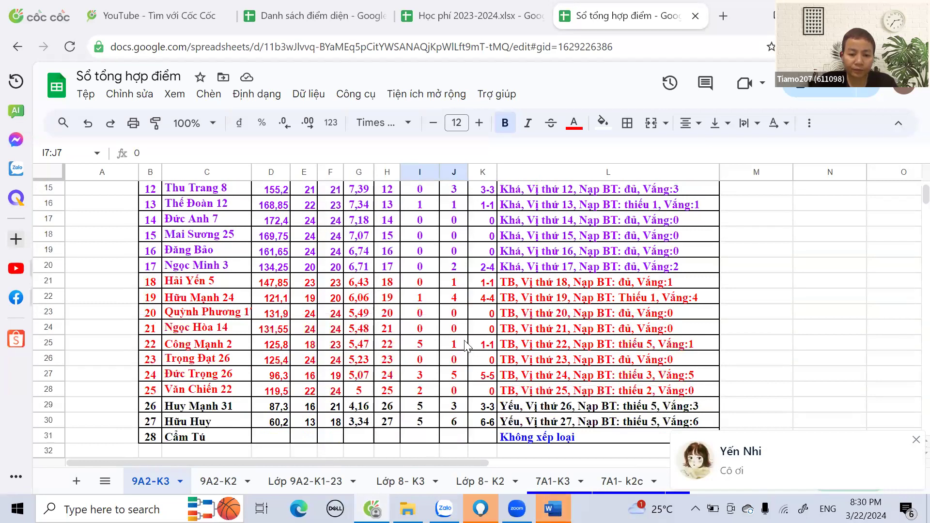
click(420, 376)
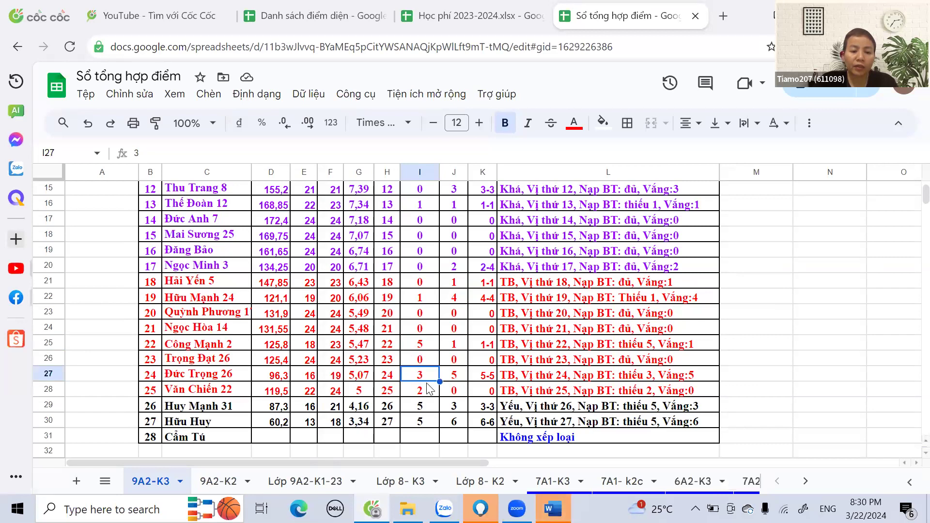
click(423, 411)
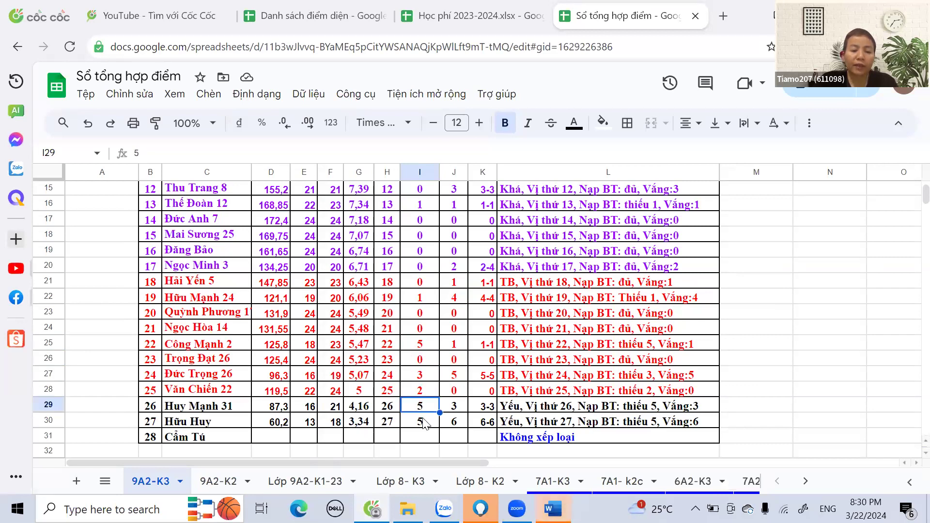
click(424, 426)
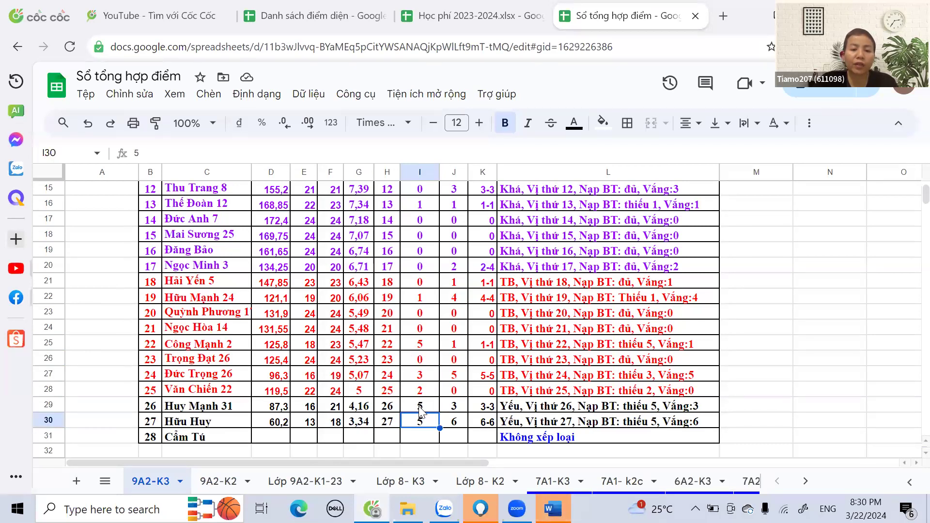
scroll(420, 411, up, 3)
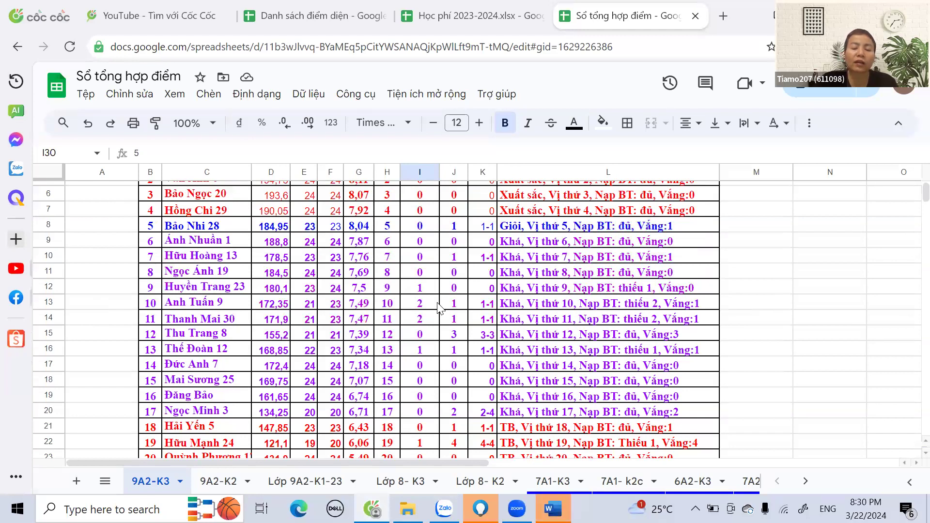
drag(423, 272, 427, 438)
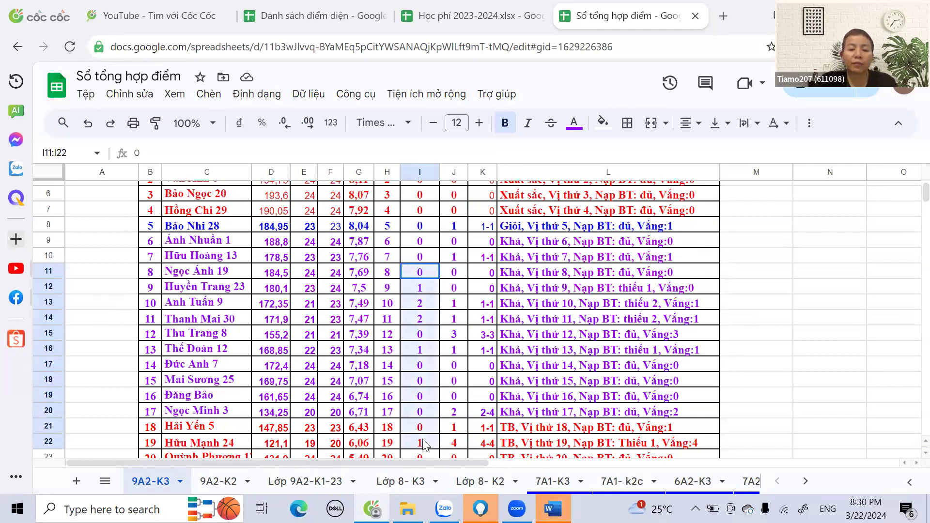
Step: Review the absence counts by selecting J22:J23 and J20:J30, ending on the twenty-sixth-place student's count in J29
scroll(455, 338, down, 3)
scroll(457, 338, down, 2)
mouse_move(463, 242)
mouse_down()
mouse_move(464, 368)
mouse_move(464, 227)
mouse_up()
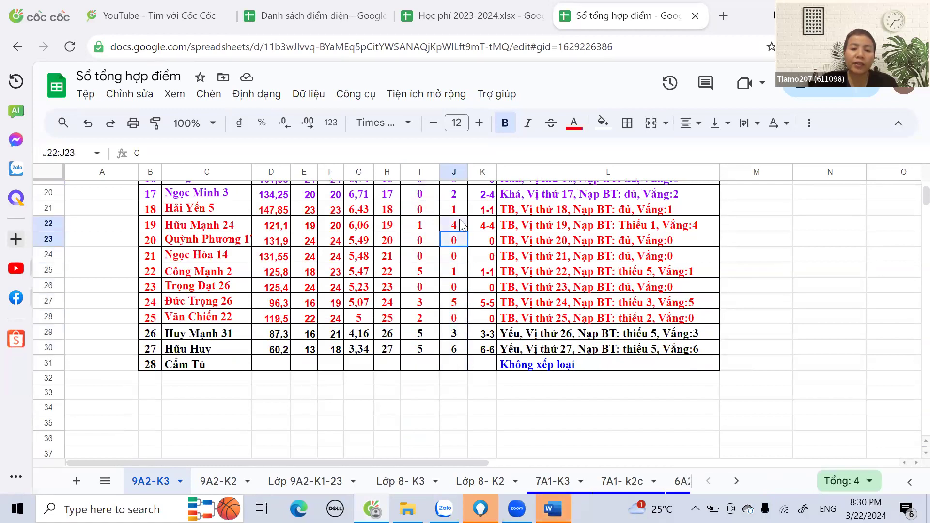
click(460, 194)
drag(463, 208, 463, 351)
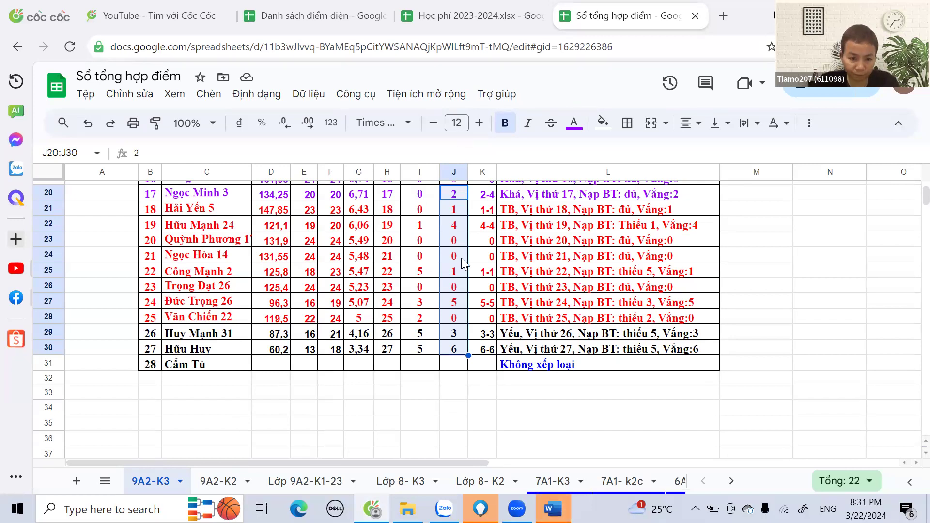
click(456, 335)
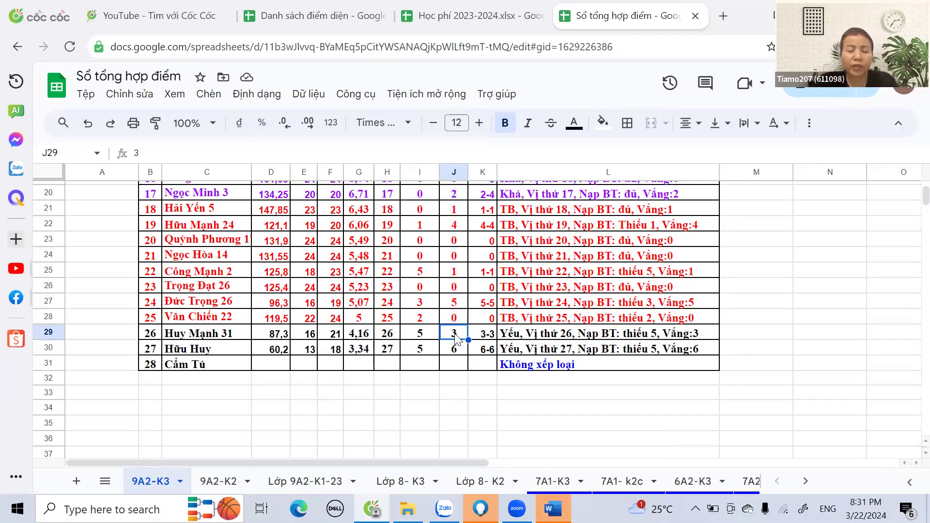
Step: Select the top four students' score, ranking, homework and absence data in D4:J7
scroll(455, 338, up, 5)
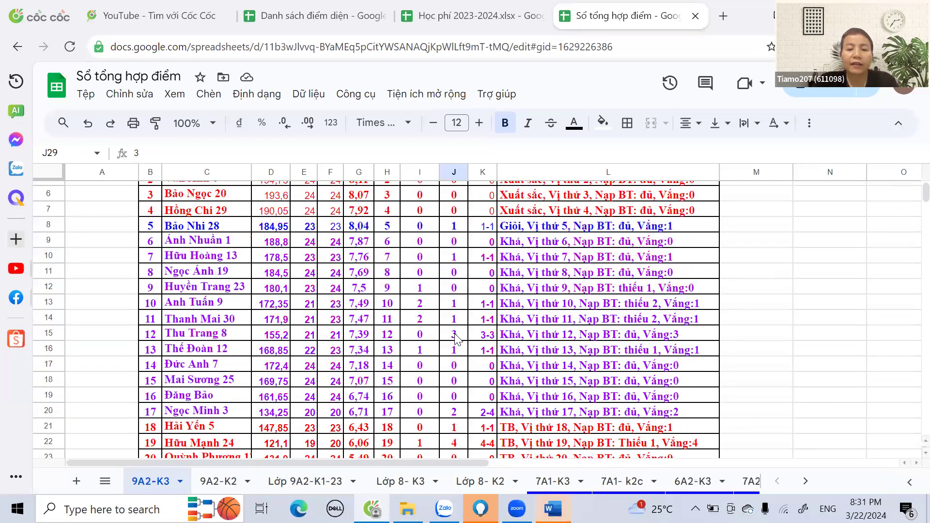
scroll(455, 337, up, 2)
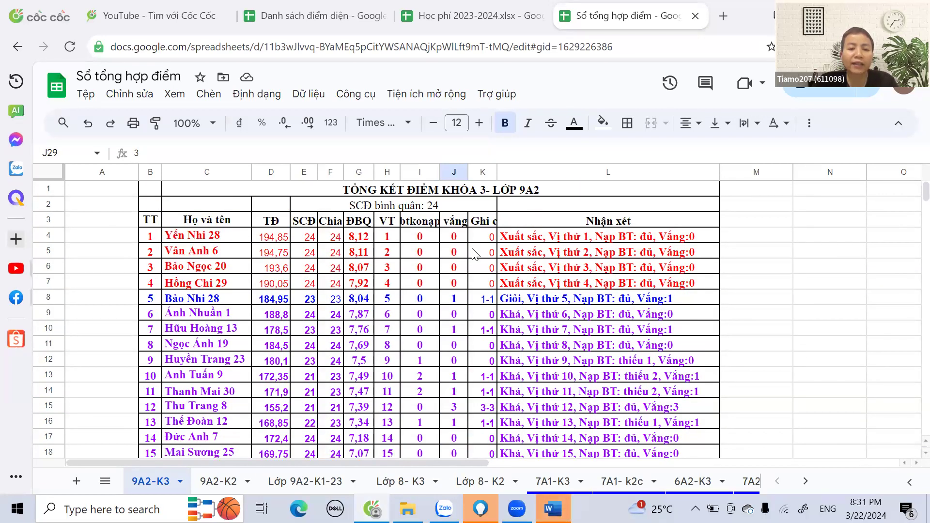
drag(271, 238, 460, 289)
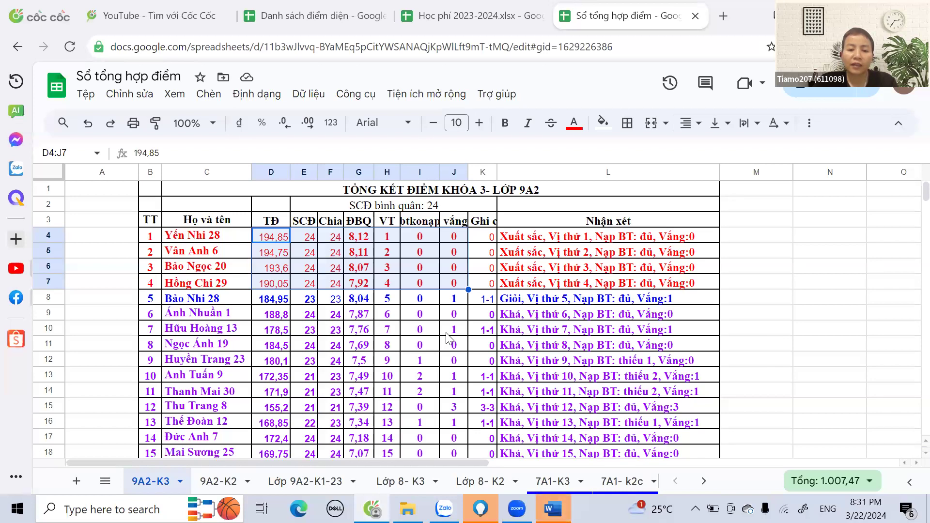
Step: Show the top of the 9A2-K2 ranking and select the fourth-place student's entire row 7
click(219, 481)
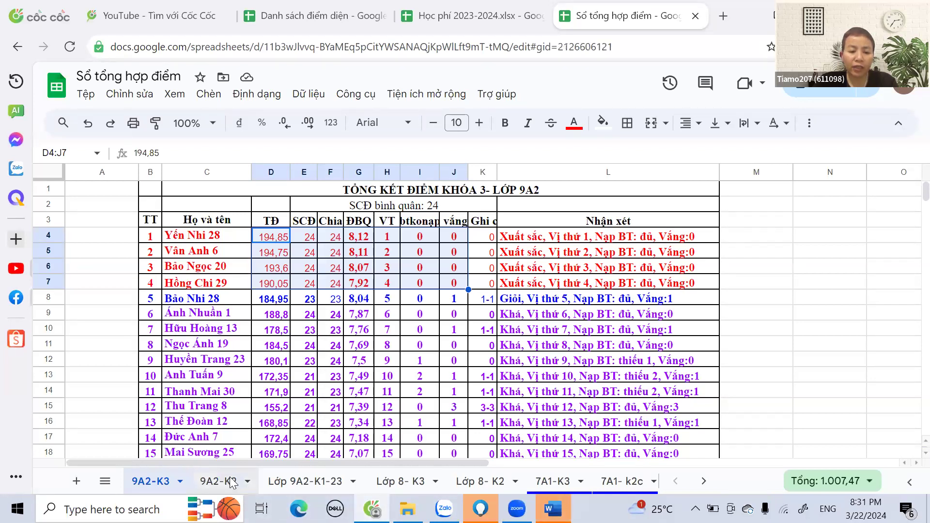
scroll(466, 304, up, 8)
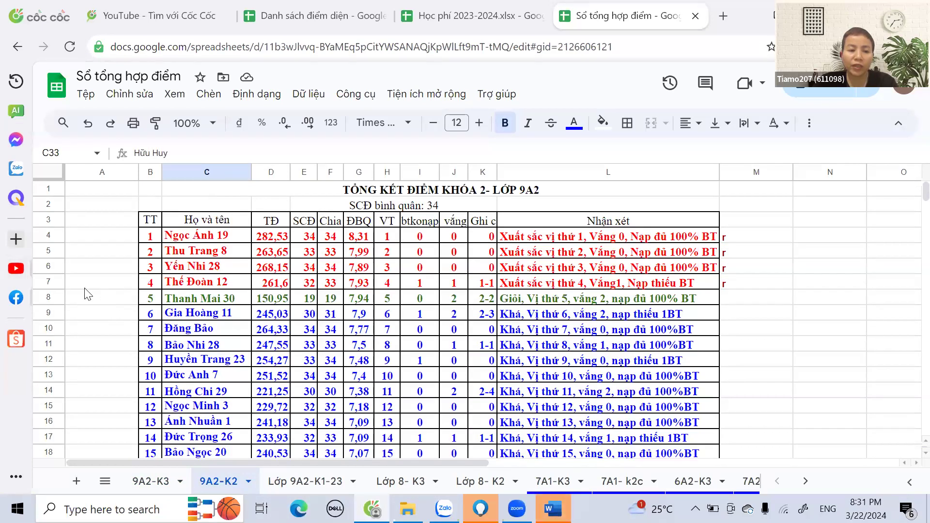
click(47, 281)
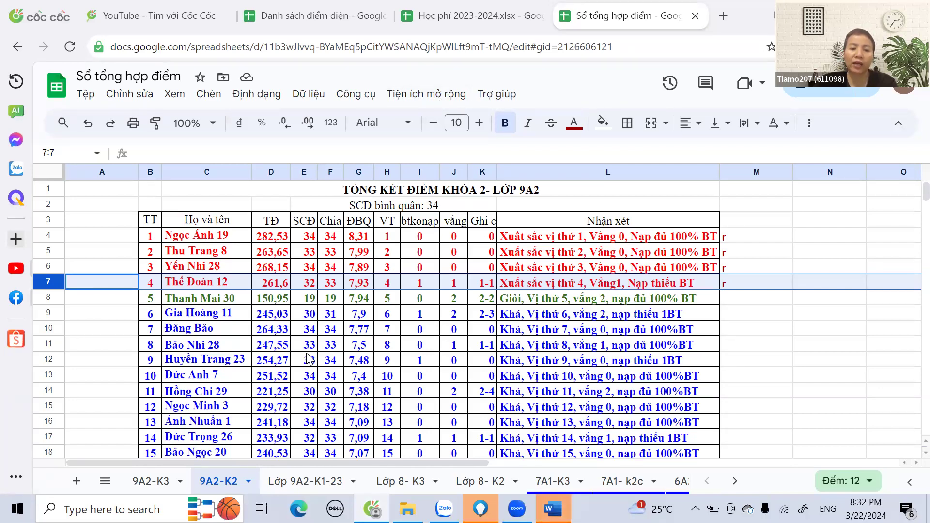
Step: Return to 9A2-K3 and check the averages in G12, G27 and G26
click(155, 482)
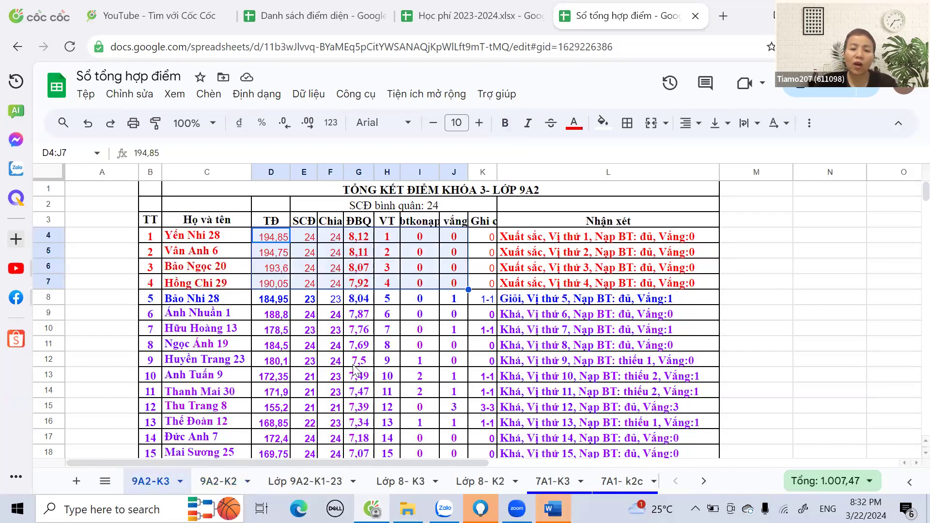
click(354, 363)
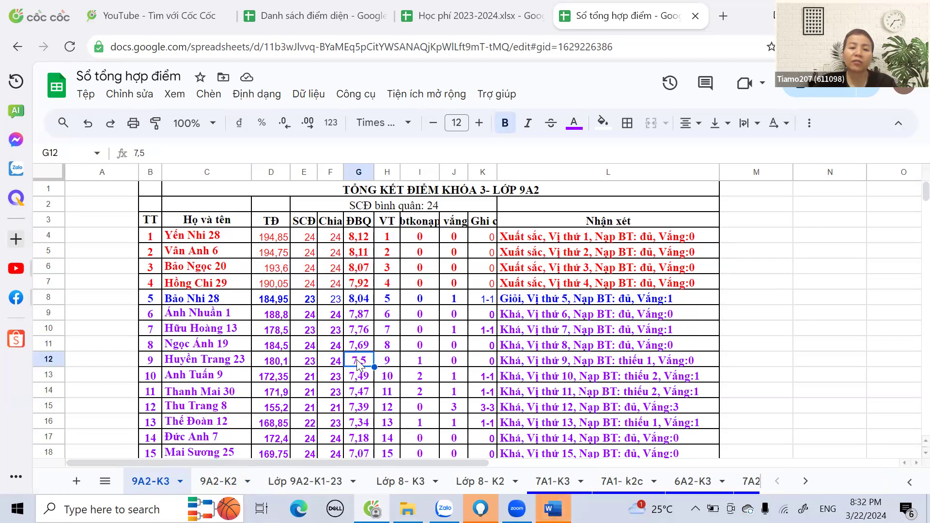
scroll(358, 364, down, 5)
click(369, 374)
click(370, 360)
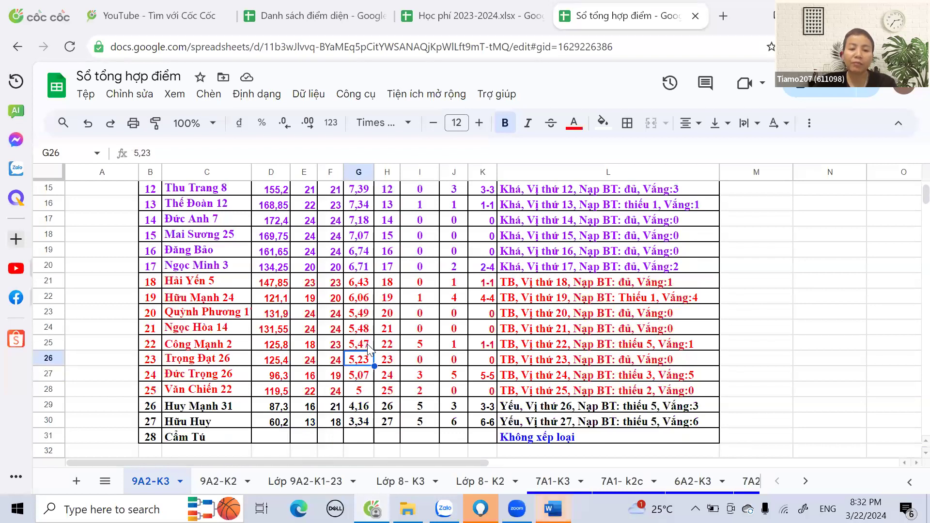
Step: Check the averages in G25 and G10, the fourth-place student's row 7, and the missing-homework count in I12
click(371, 345)
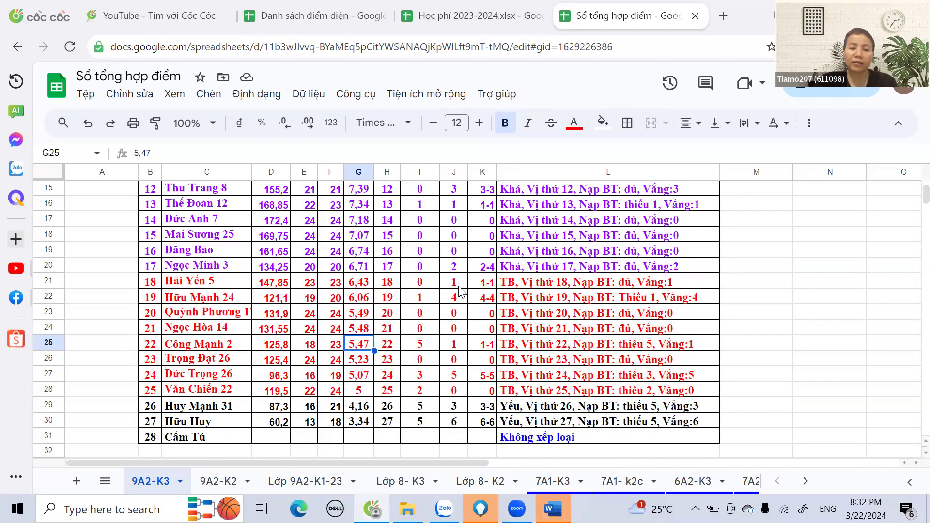
scroll(458, 294, up, 5)
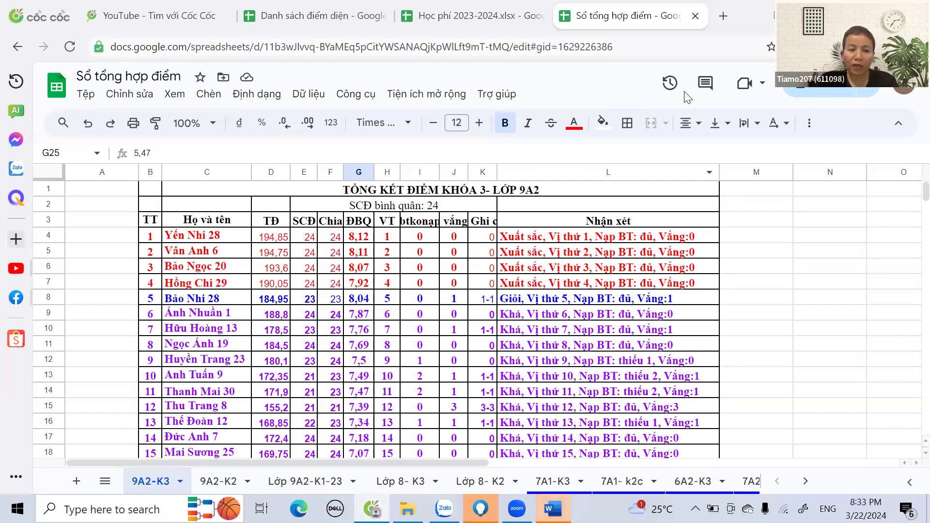
click(45, 283)
click(361, 332)
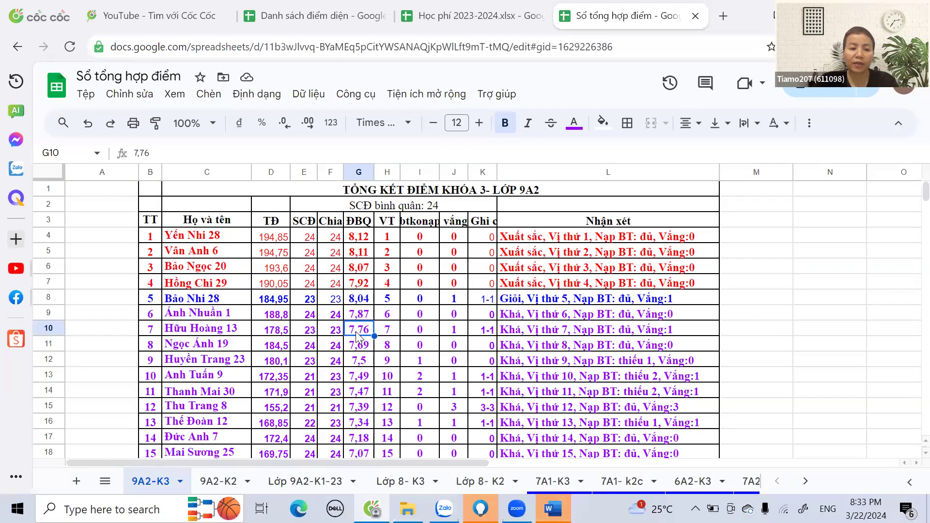
click(409, 366)
Step: Review the lower-ranked students by selecting the remark in L24, rows 27:30, the counts in I25 and J25, and cell K24
scroll(348, 336, down, 2)
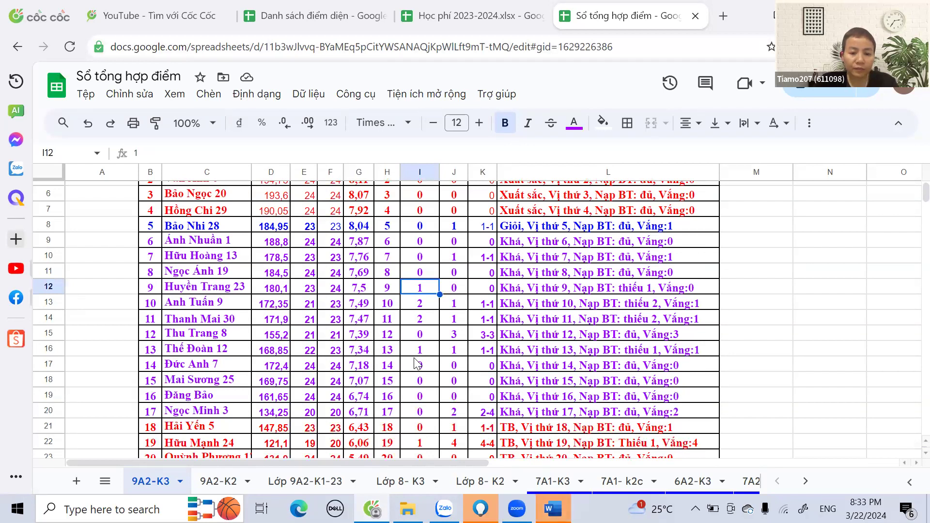
scroll(417, 364, down, 3)
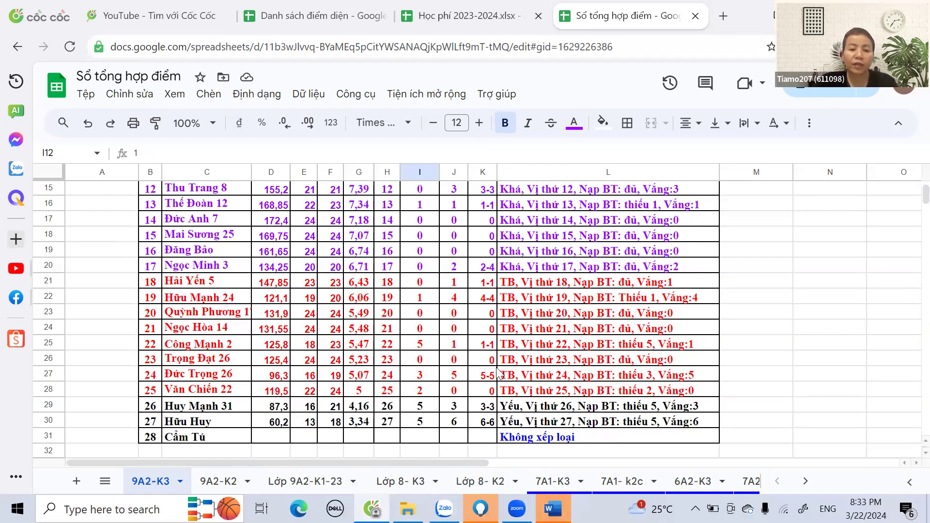
click(614, 333)
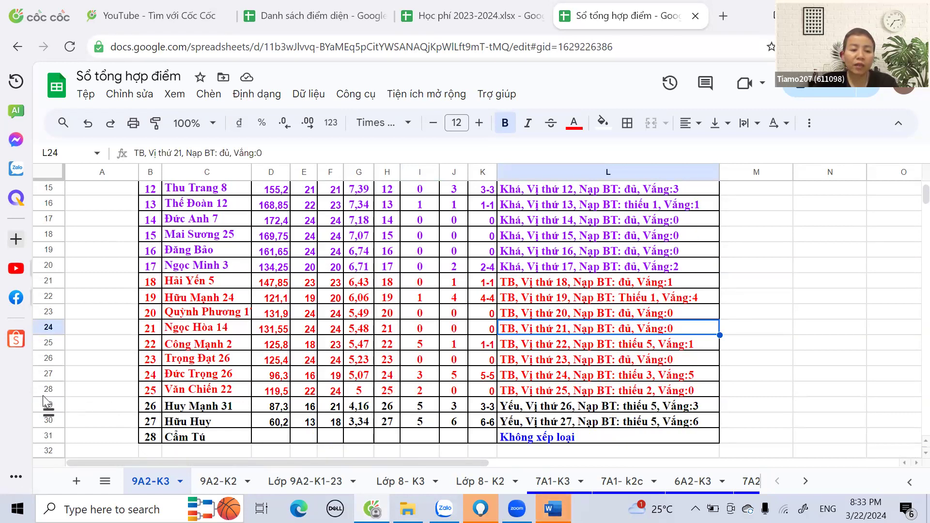
drag(51, 374, 225, 425)
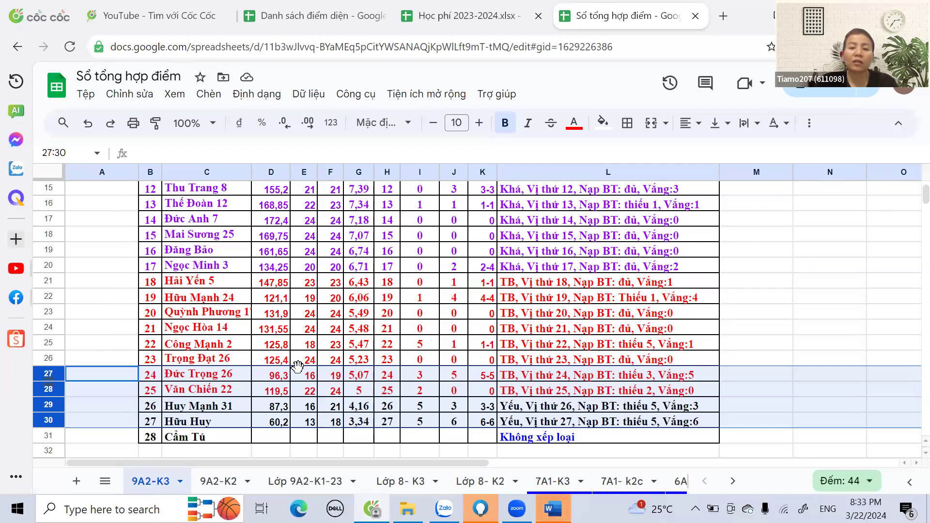
click(420, 348)
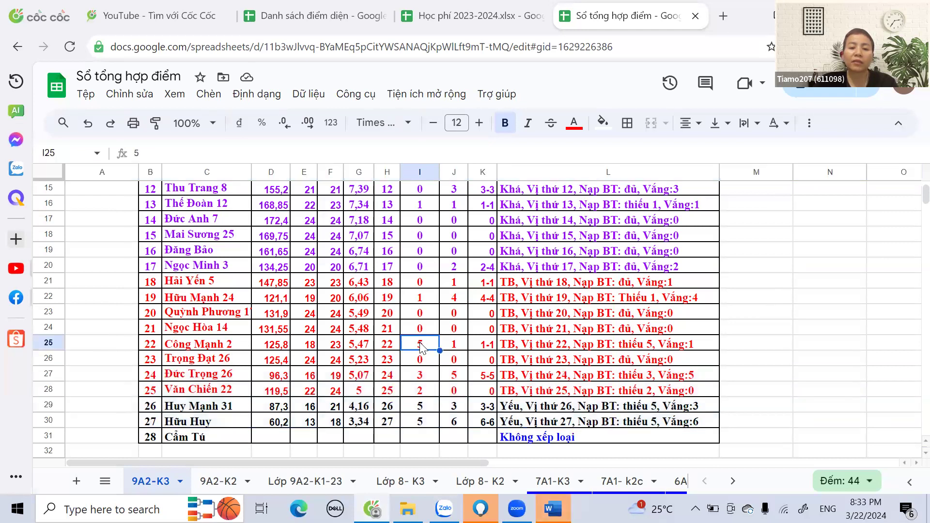
click(463, 344)
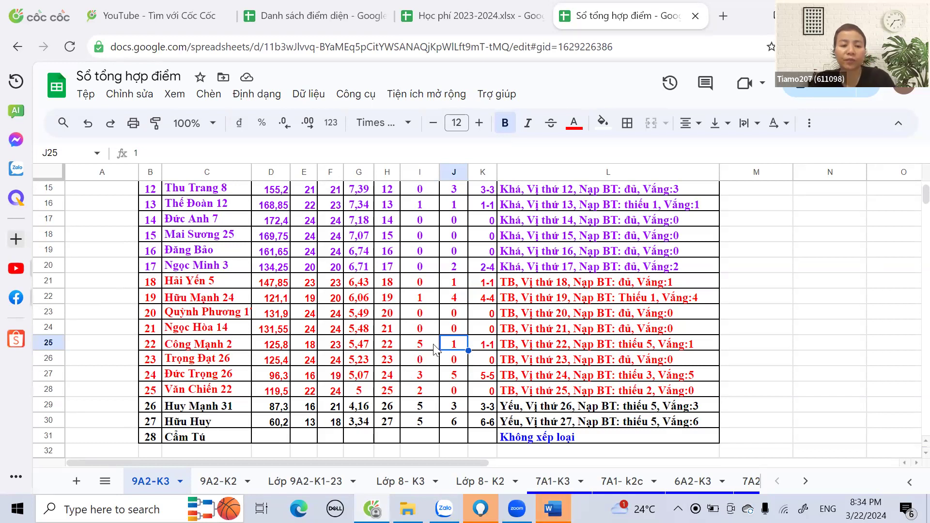
click(497, 329)
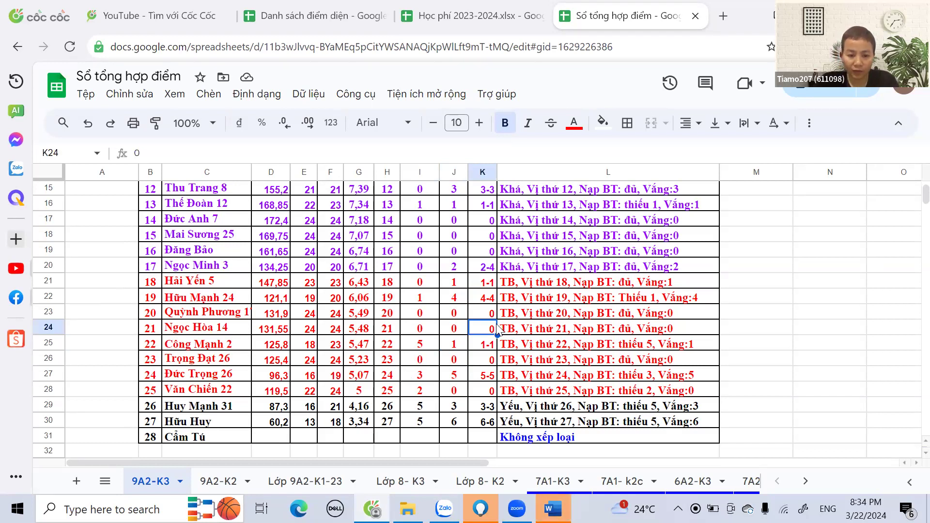
Step: Switch to the Danh sách điểm diện spreadsheet and examine the B19 scores in column AB, cell AB9, and header cells P4, AB4 and AC4
click(319, 11)
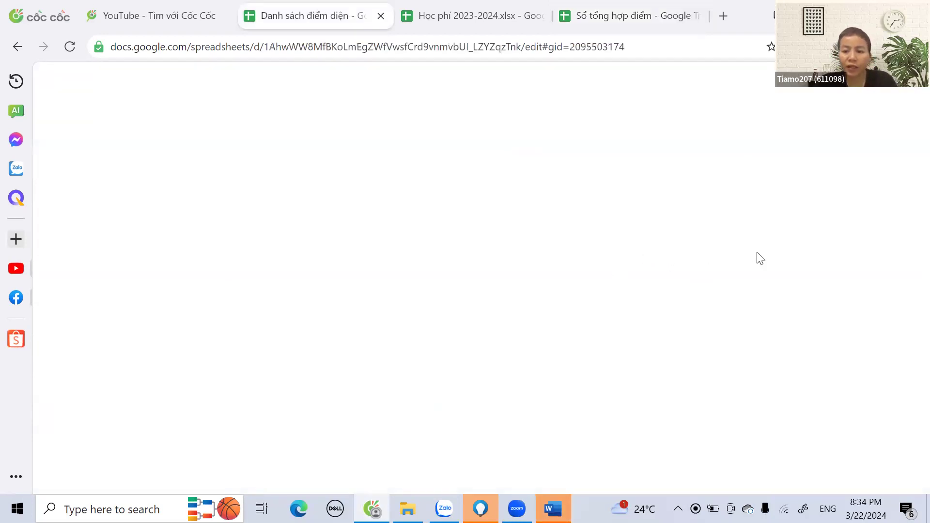
click(790, 173)
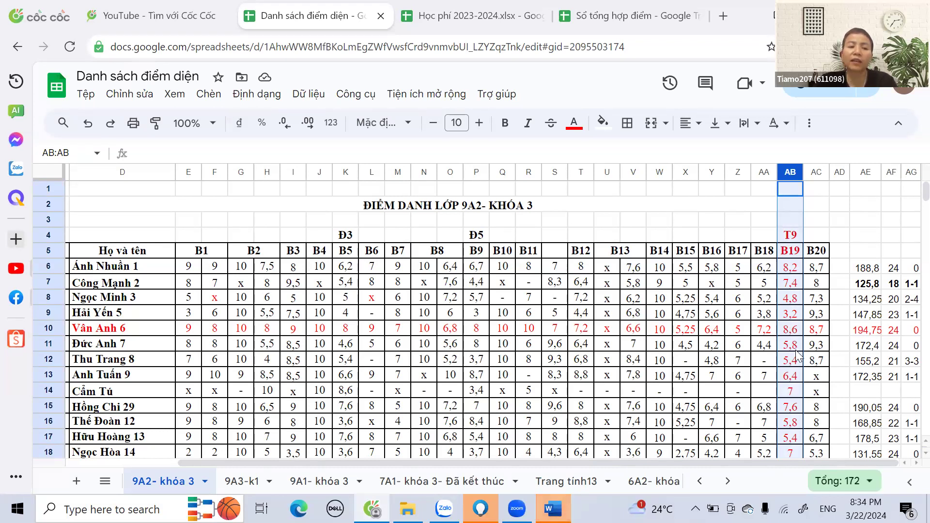
click(789, 315)
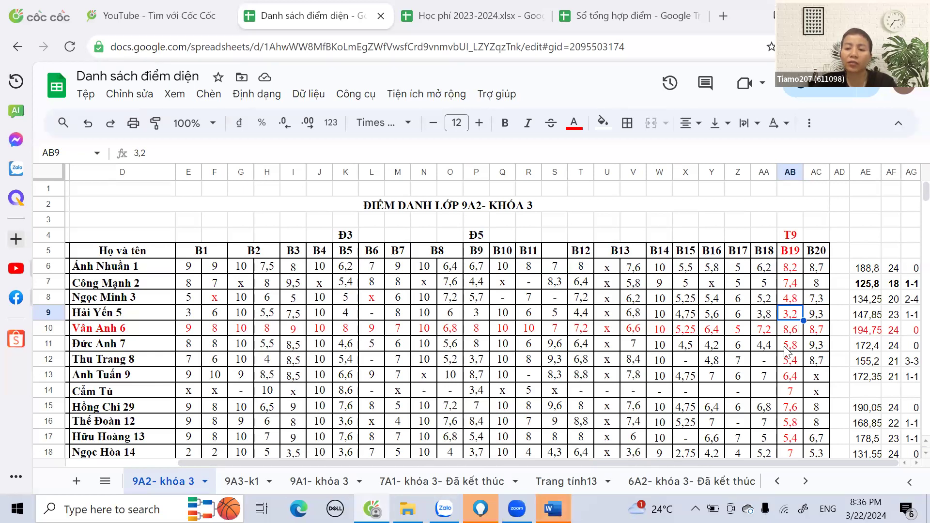
click(482, 237)
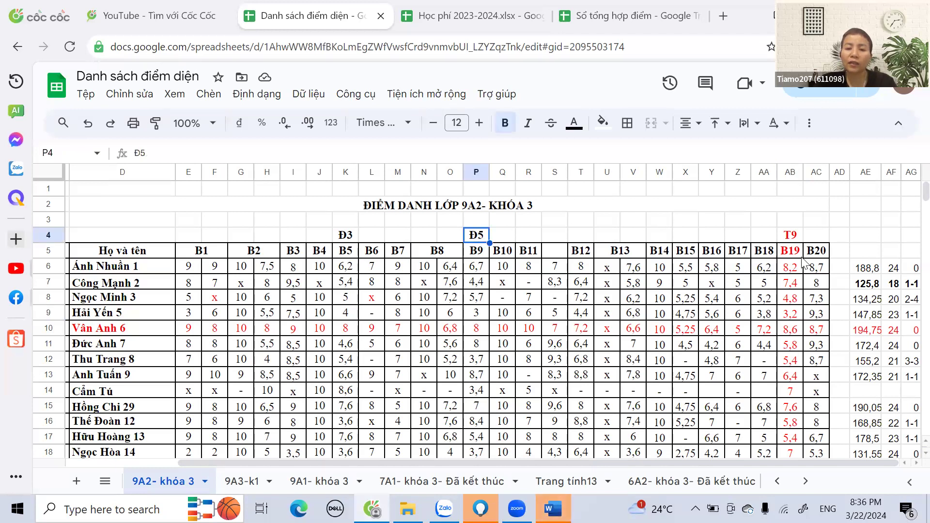
click(799, 236)
click(823, 237)
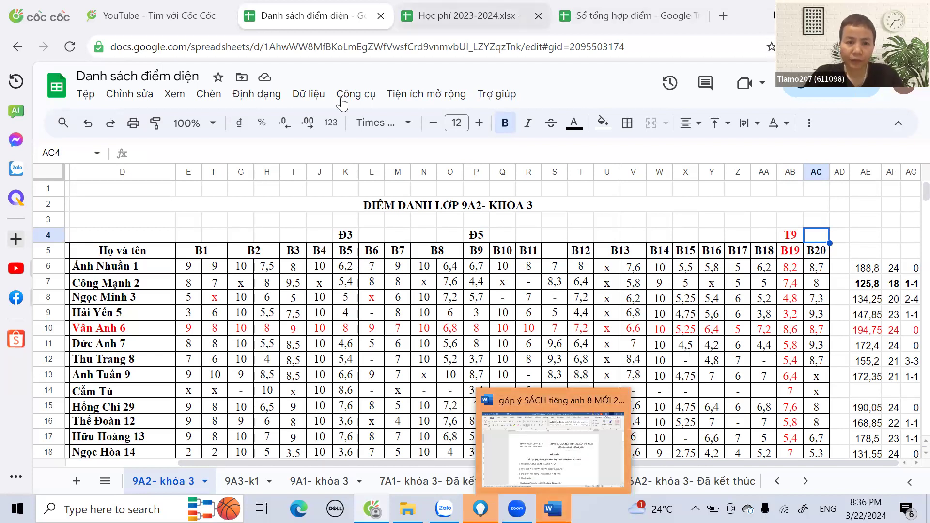
Step: Return to the Sổ tổng hợp điểm spreadsheet, check averages G14 and G8 and the remark in L5, and dismiss the Office activation notice
click(620, 20)
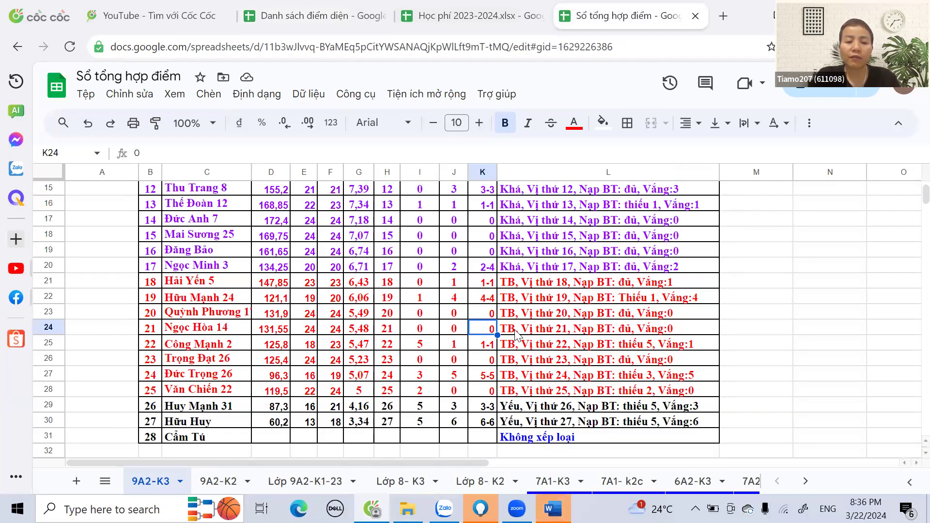
scroll(494, 330, up, 5)
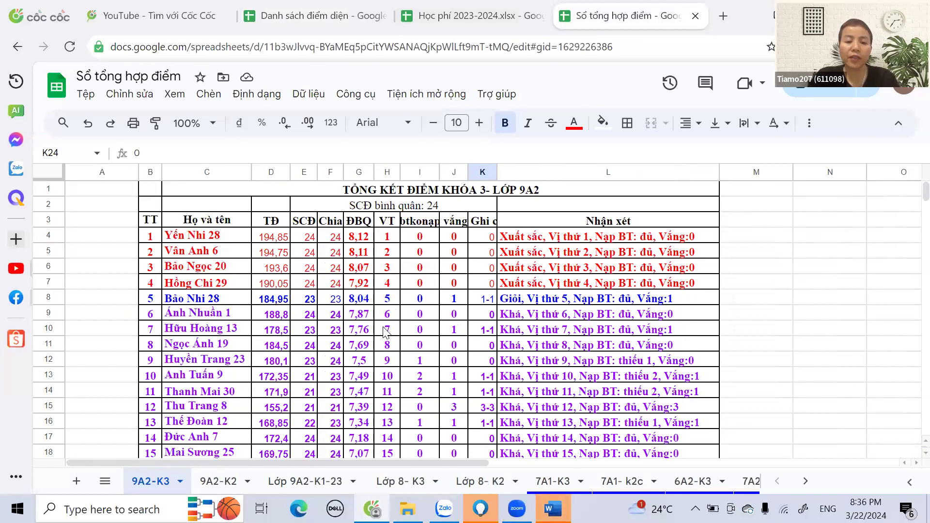
click(359, 395)
scroll(382, 409, down, 3)
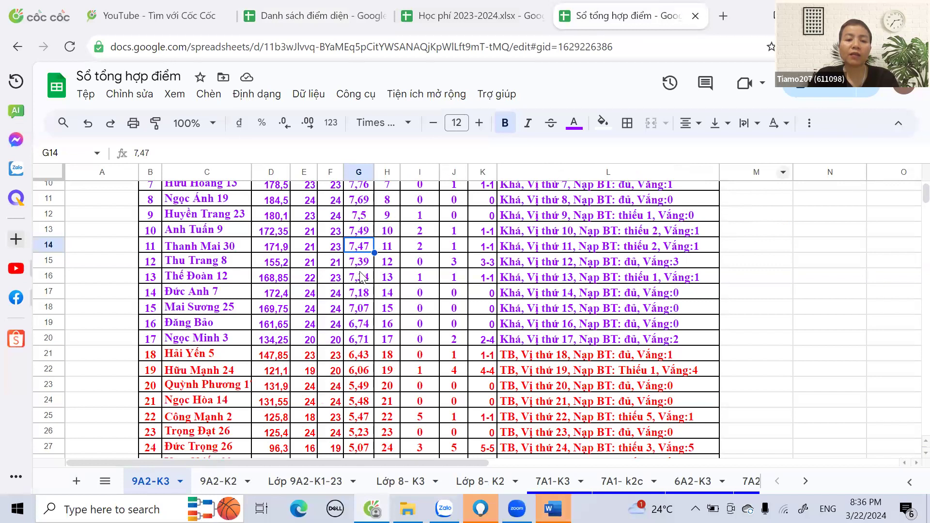
scroll(360, 291, up, 3)
click(361, 298)
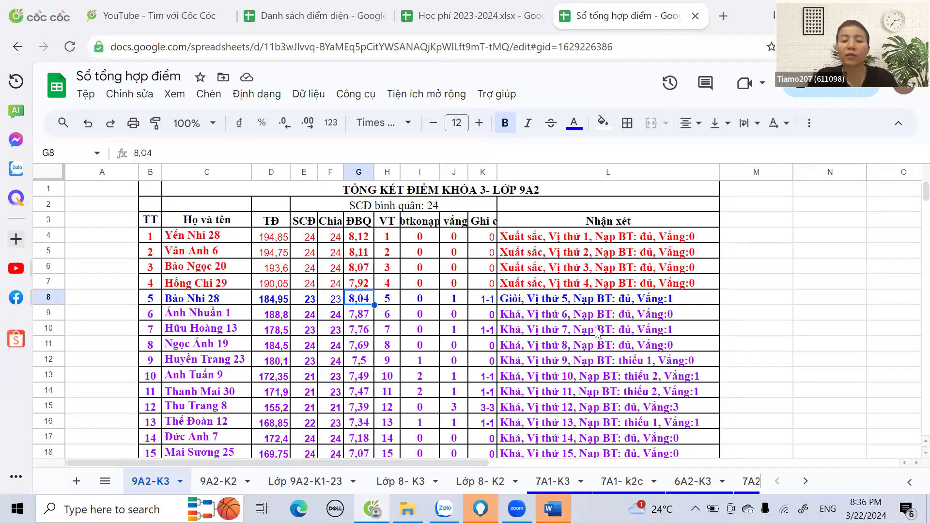
scroll(383, 378, down, 2)
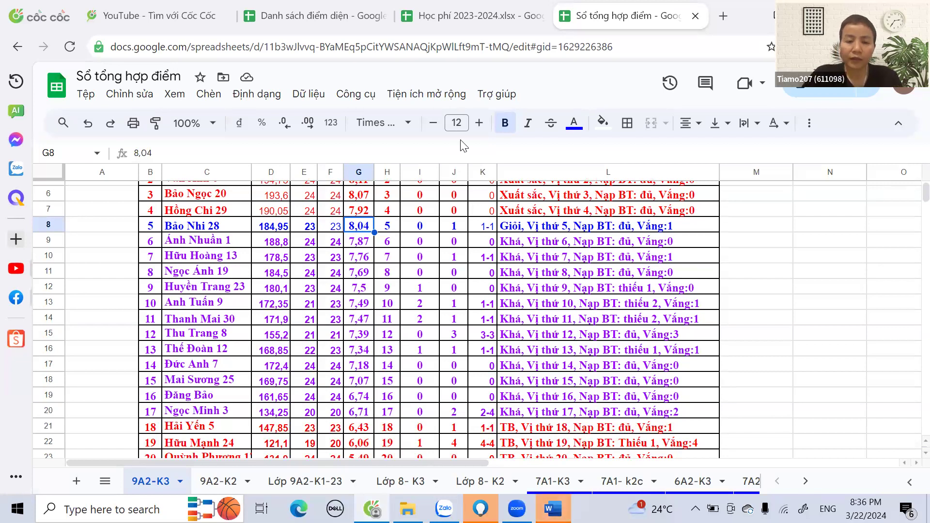
scroll(409, 216, up, 2)
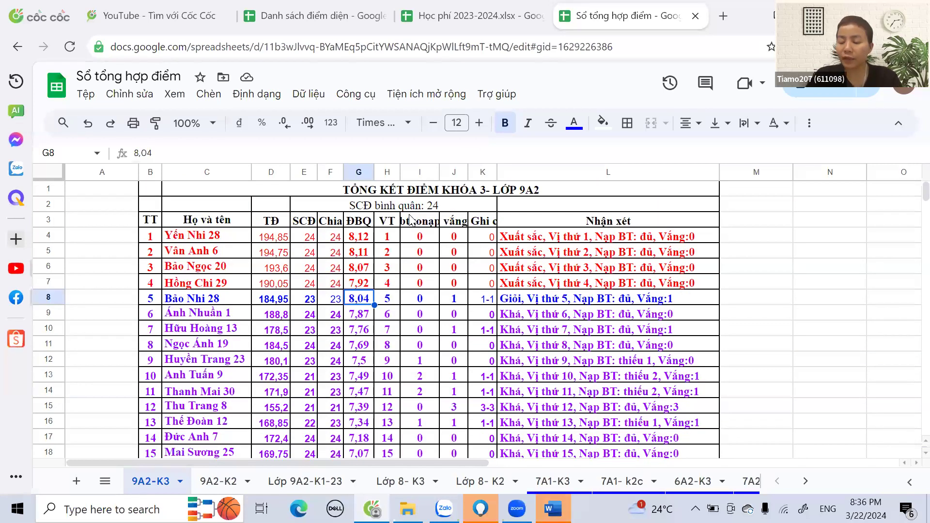
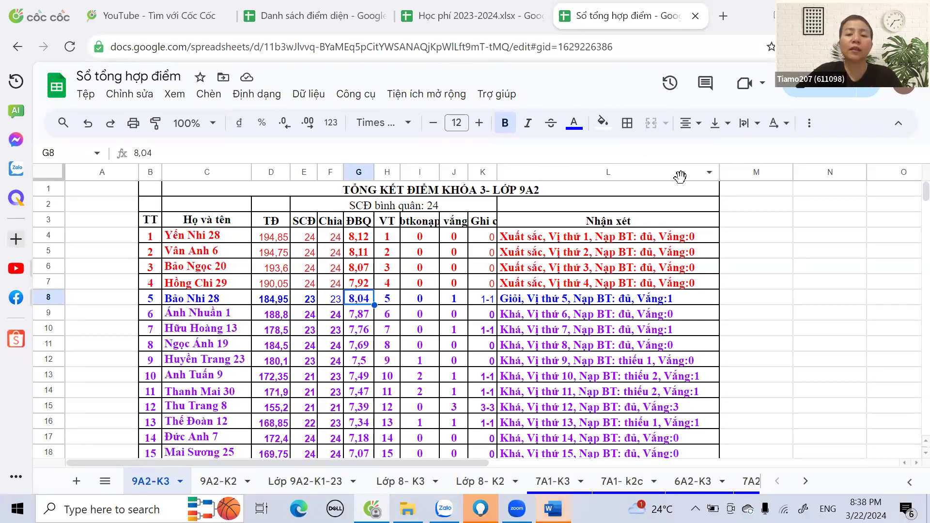
click(680, 252)
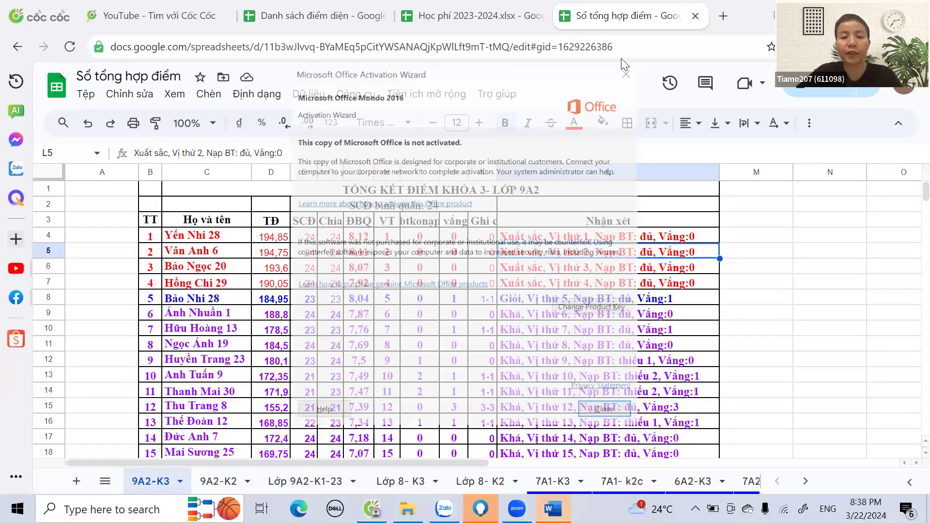
click(630, 73)
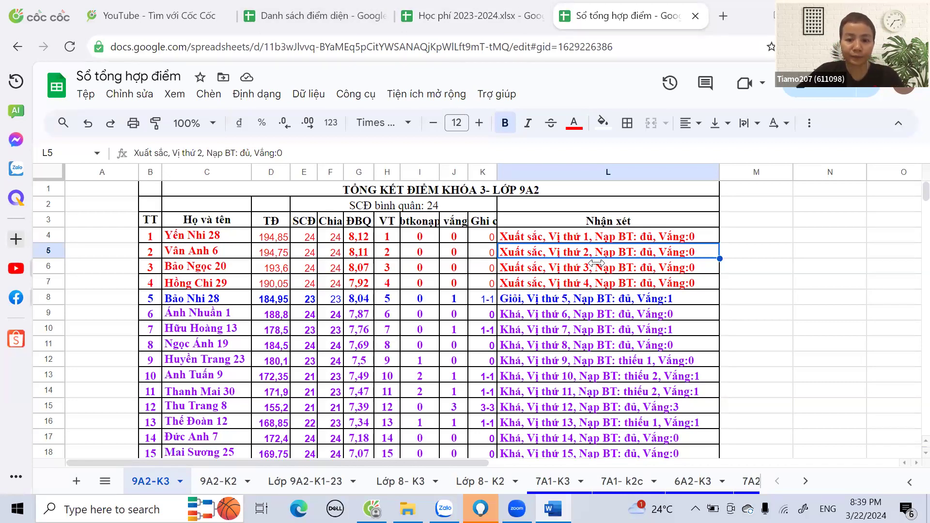
Step: Switch to File Explorer and open Chuyên đề 10- Một số cấu trúc cần nhớ.ppt from D:\dạy ngoài\Năm 2023-2024\Lớp 9\Power point theo chuyên đề
click(407, 509)
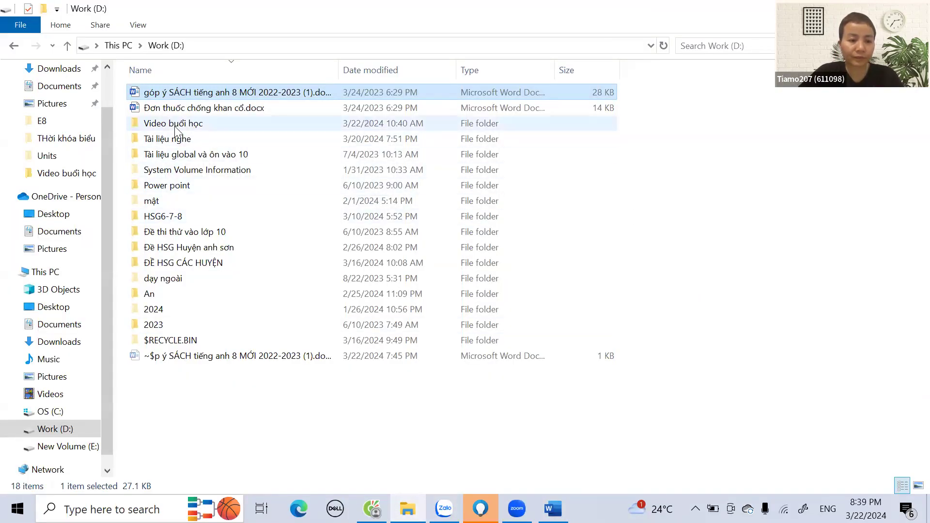
double_click(162, 279)
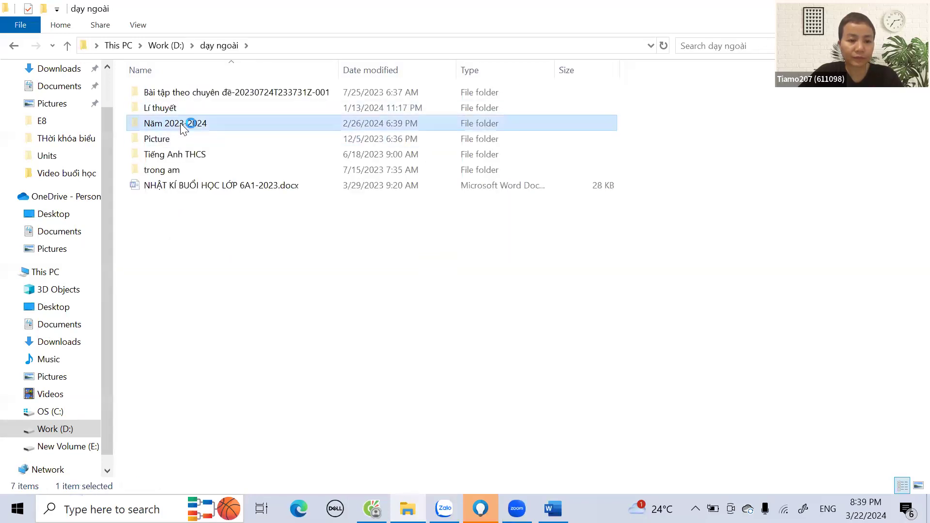
double_click(180, 123)
double_click(187, 216)
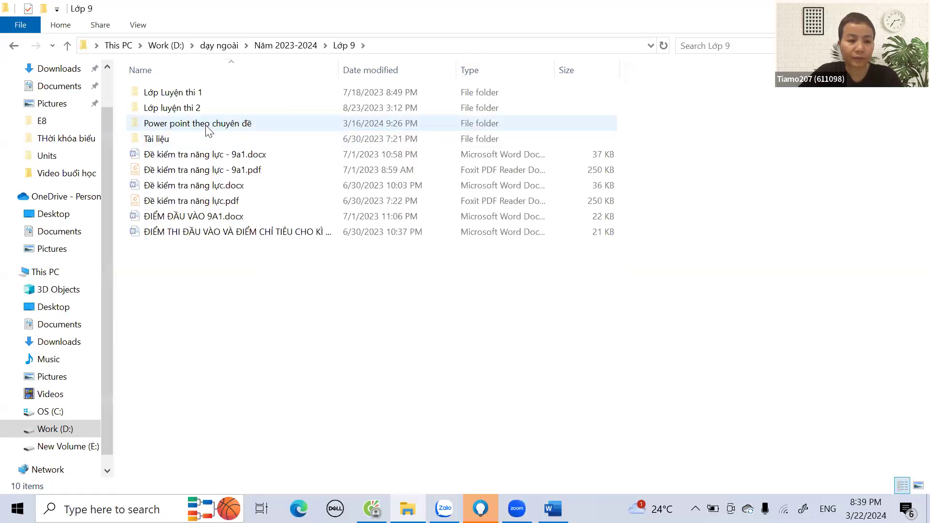
double_click(208, 125)
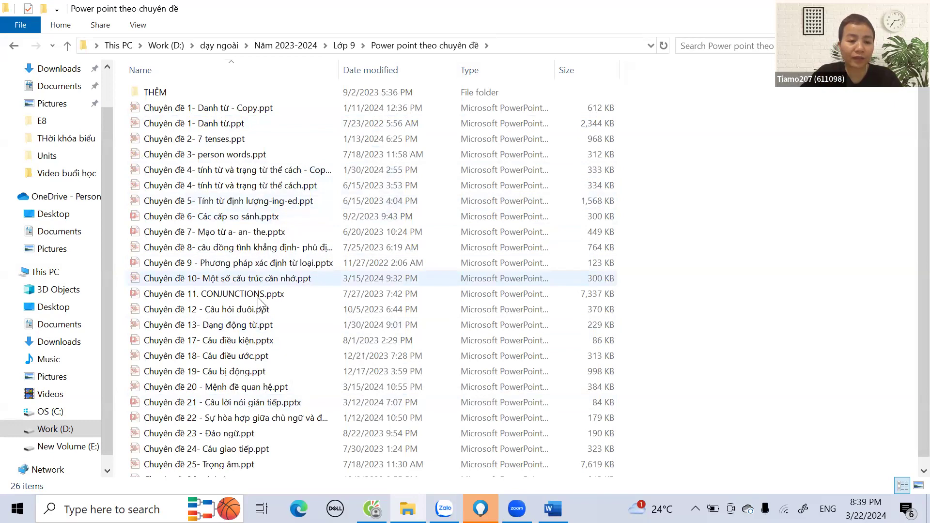
double_click(267, 279)
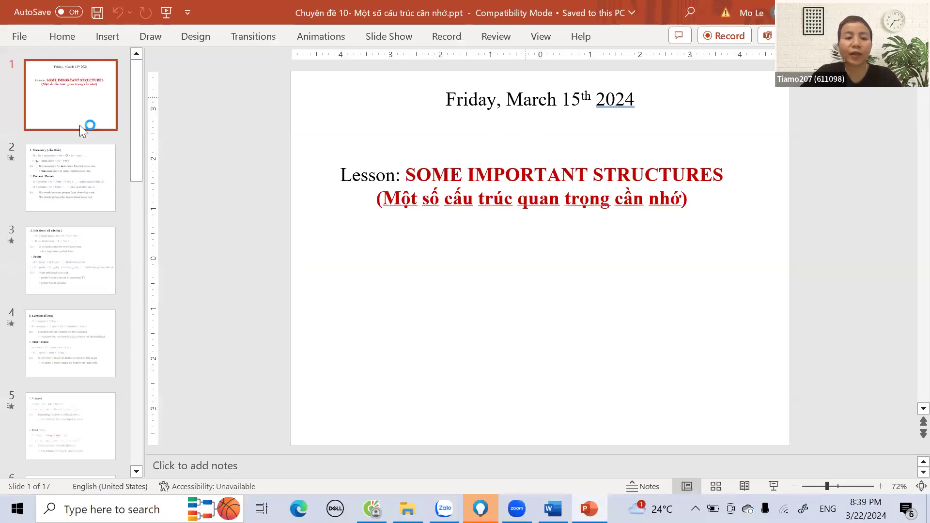
Step: Dismiss the activation notice, start the slide show from slide 5 on V-ing=S and Find, and advance to the Would rather slide
scroll(78, 274, down, 1)
scroll(78, 273, down, 1)
click(68, 237)
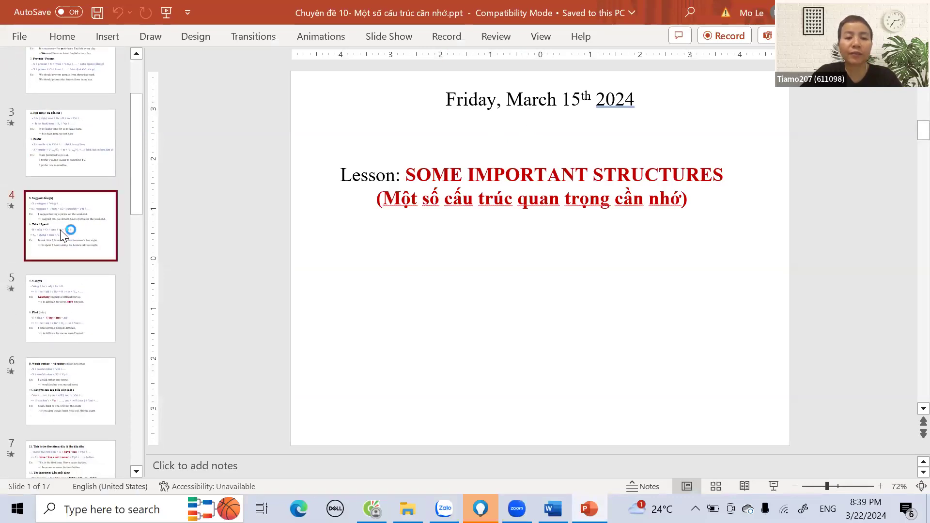
click(629, 73)
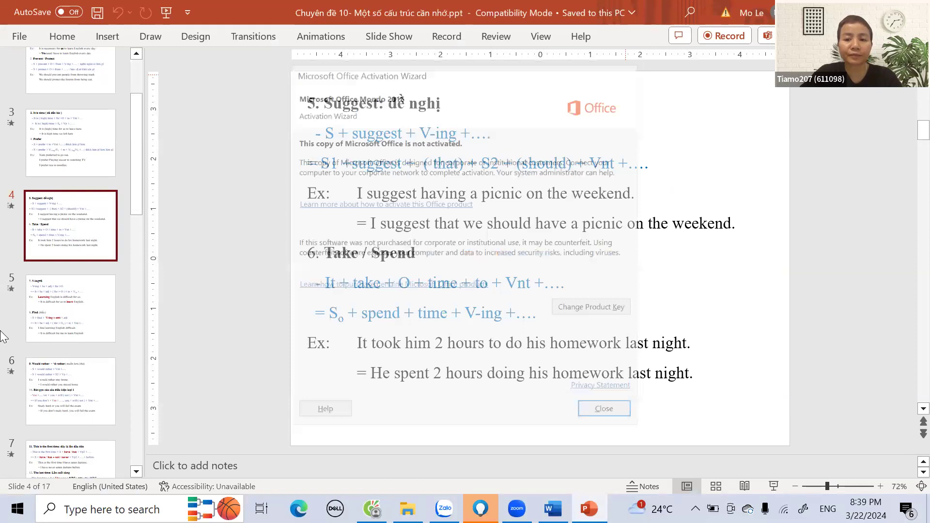
click(79, 314)
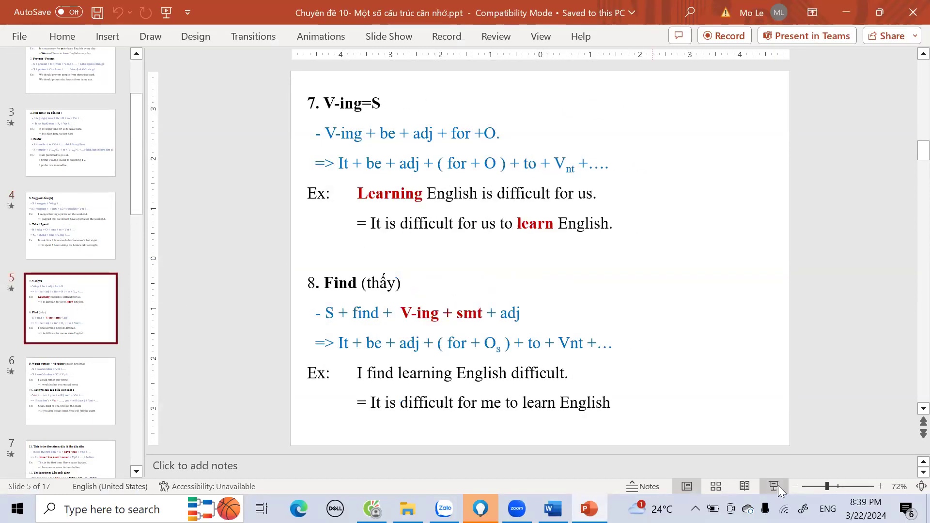
key(shift+F5)
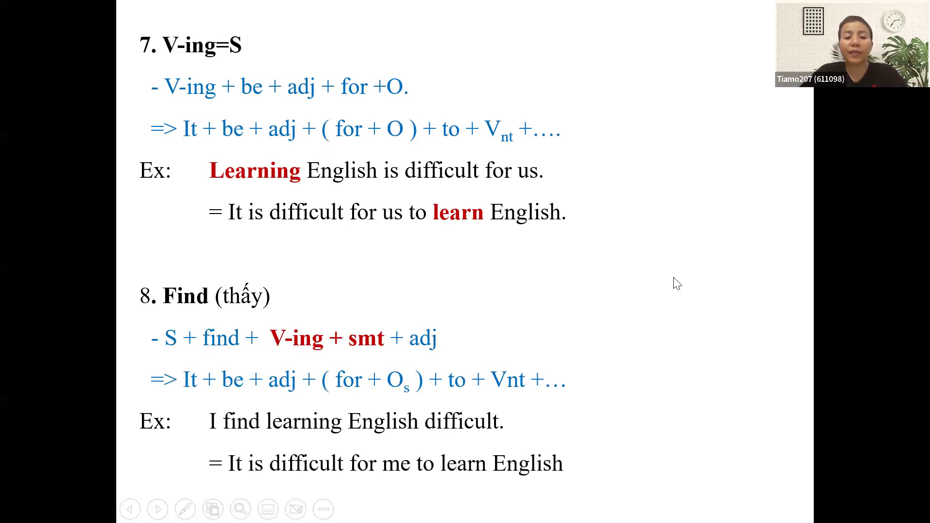
key(Right)
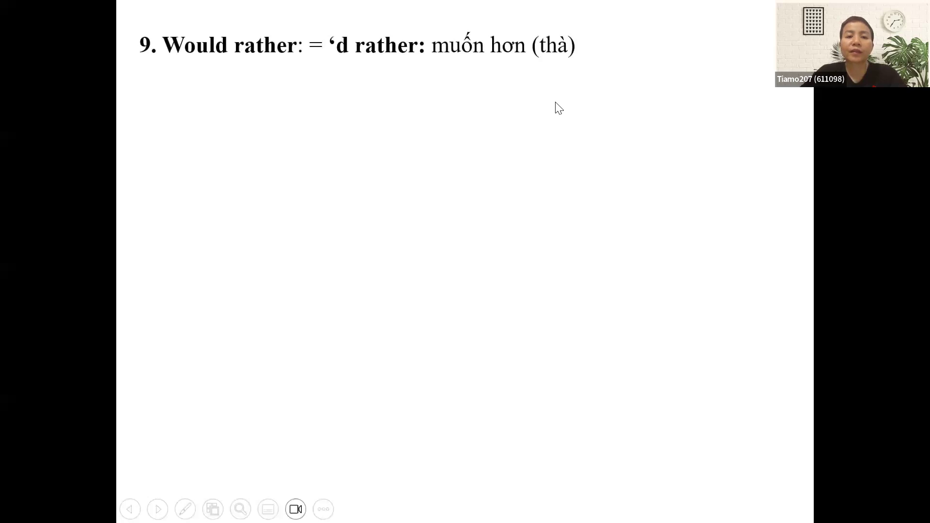